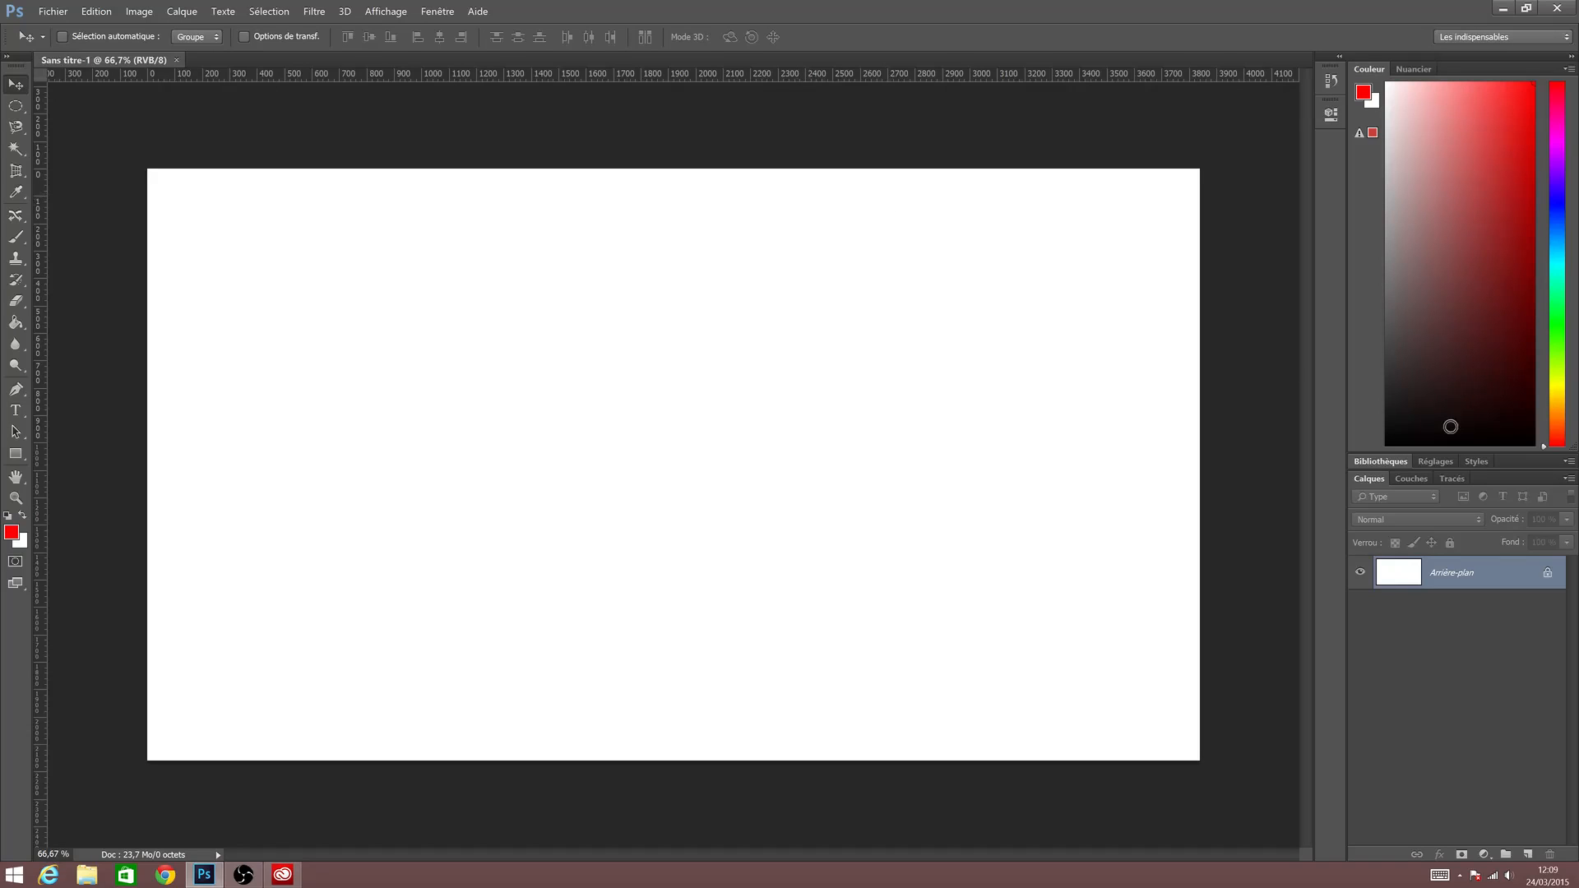
Reset the Les indispensables workspace and show the Réglages adjustments above the layers.
{"action": "left_click_drag", "start_coordinate": [1454, 452], "coordinate": [1404, 213]}
{"action": "left_click", "coordinate": [1503, 37]}
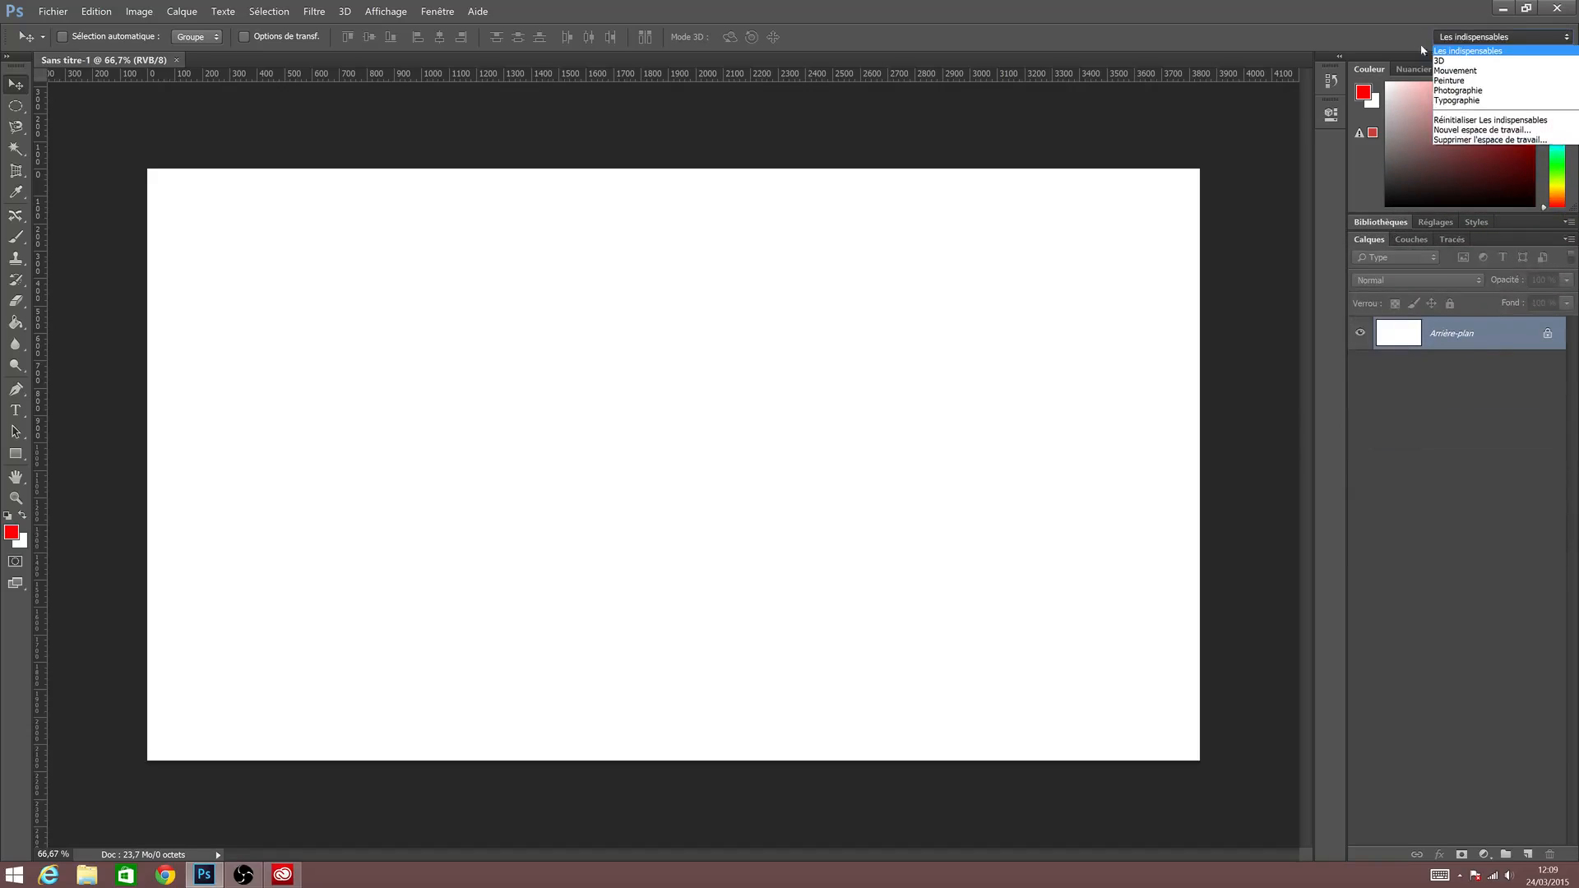
{"action": "left_click", "coordinate": [1489, 121]}
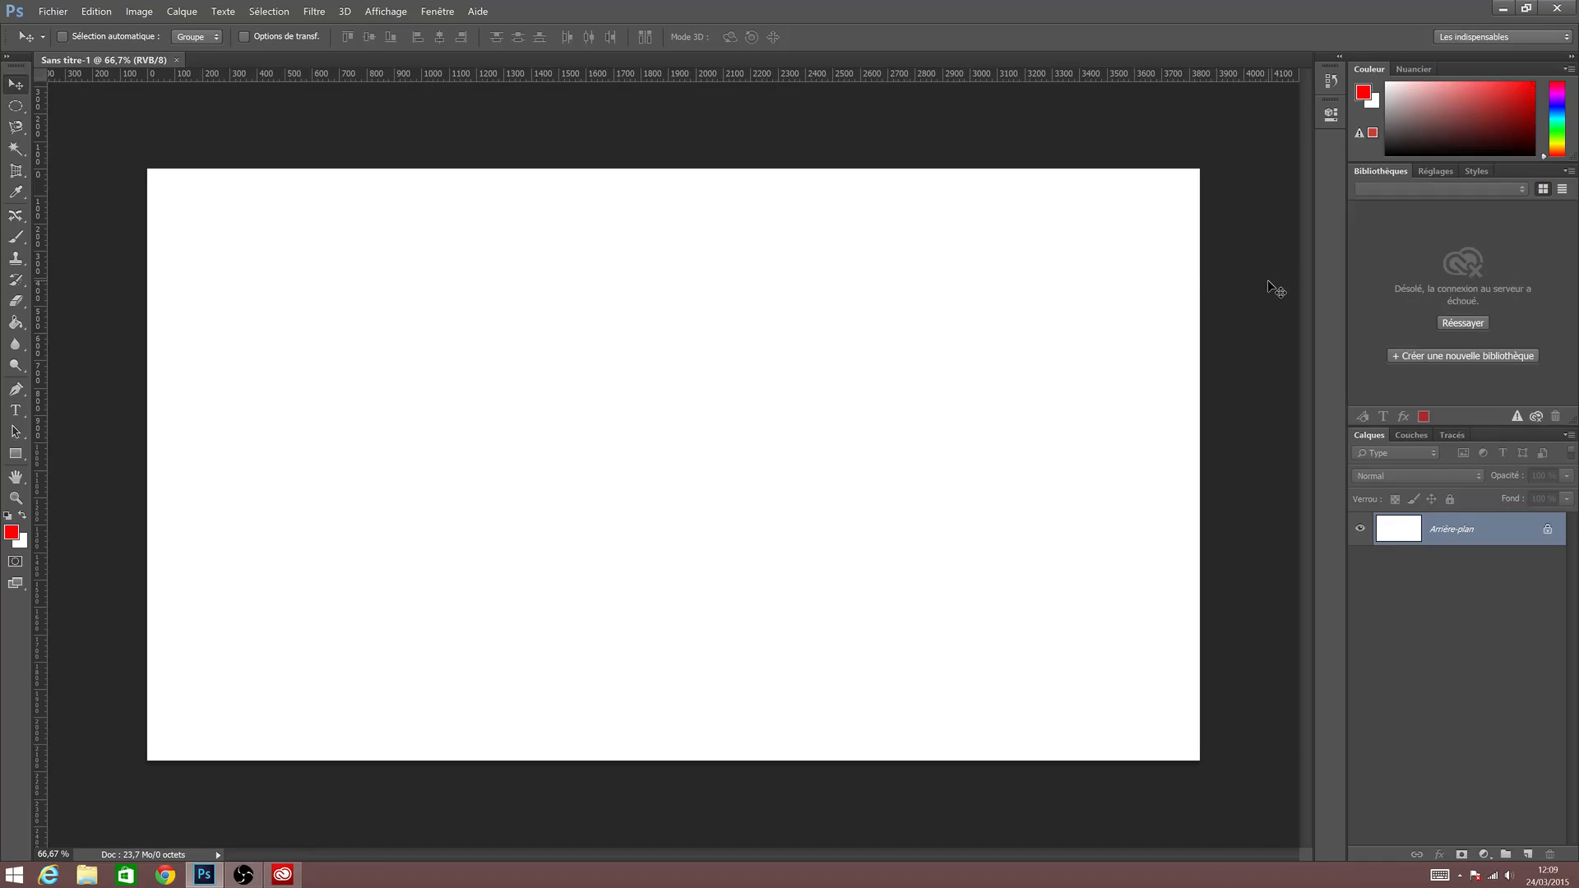
{"action": "left_click", "coordinate": [1389, 172]}
{"action": "left_click", "coordinate": [1435, 171]}
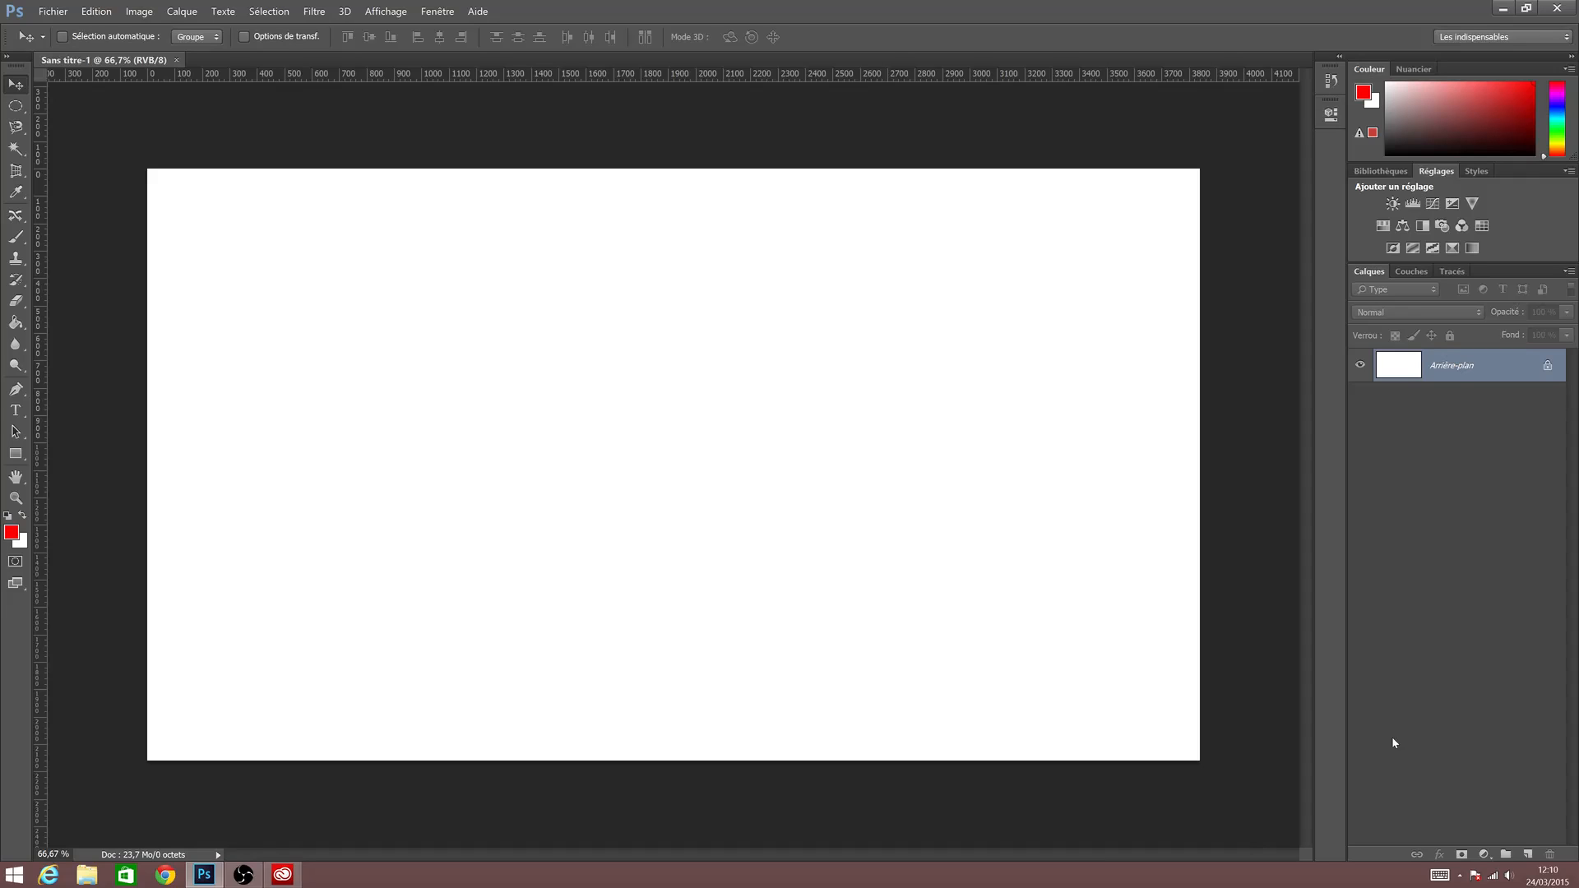
Try a freehand red brush stroke across the white background and undo it.
{"action": "left_click", "coordinate": [15, 237]}
{"action": "mouse_move", "coordinate": [470, 377]}
{"action": "left_mouse_down"}
{"action": "mouse_move", "coordinate": [422, 473]}
{"action": "mouse_move", "coordinate": [849, 310]}
{"action": "mouse_move", "coordinate": [944, 681]}
{"action": "left_mouse_up"}
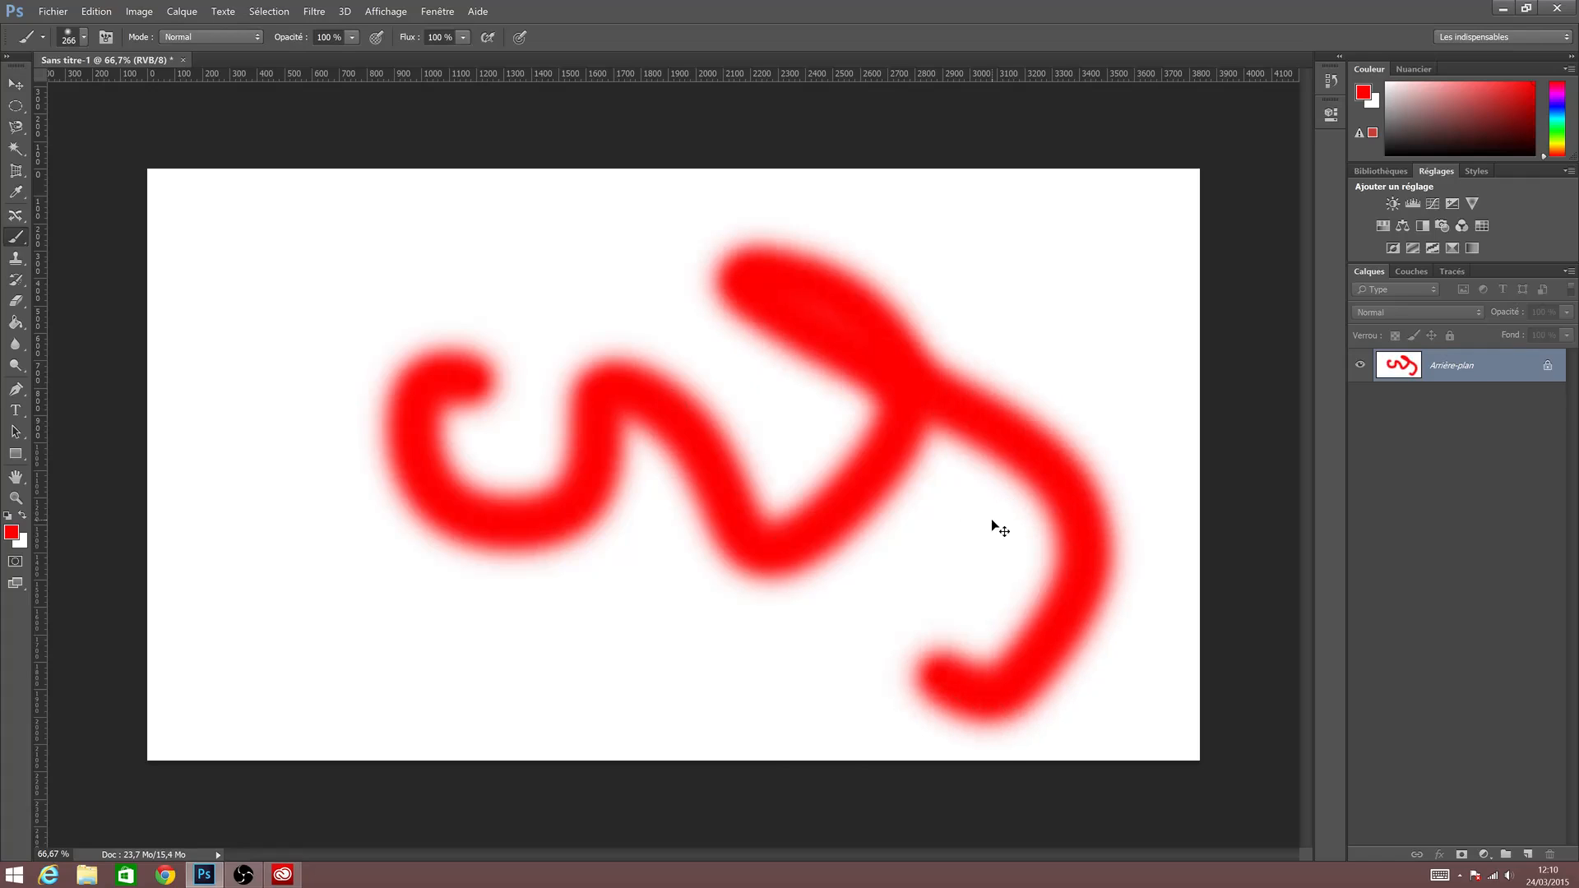
{"action": "key", "text": "ctrl+z"}
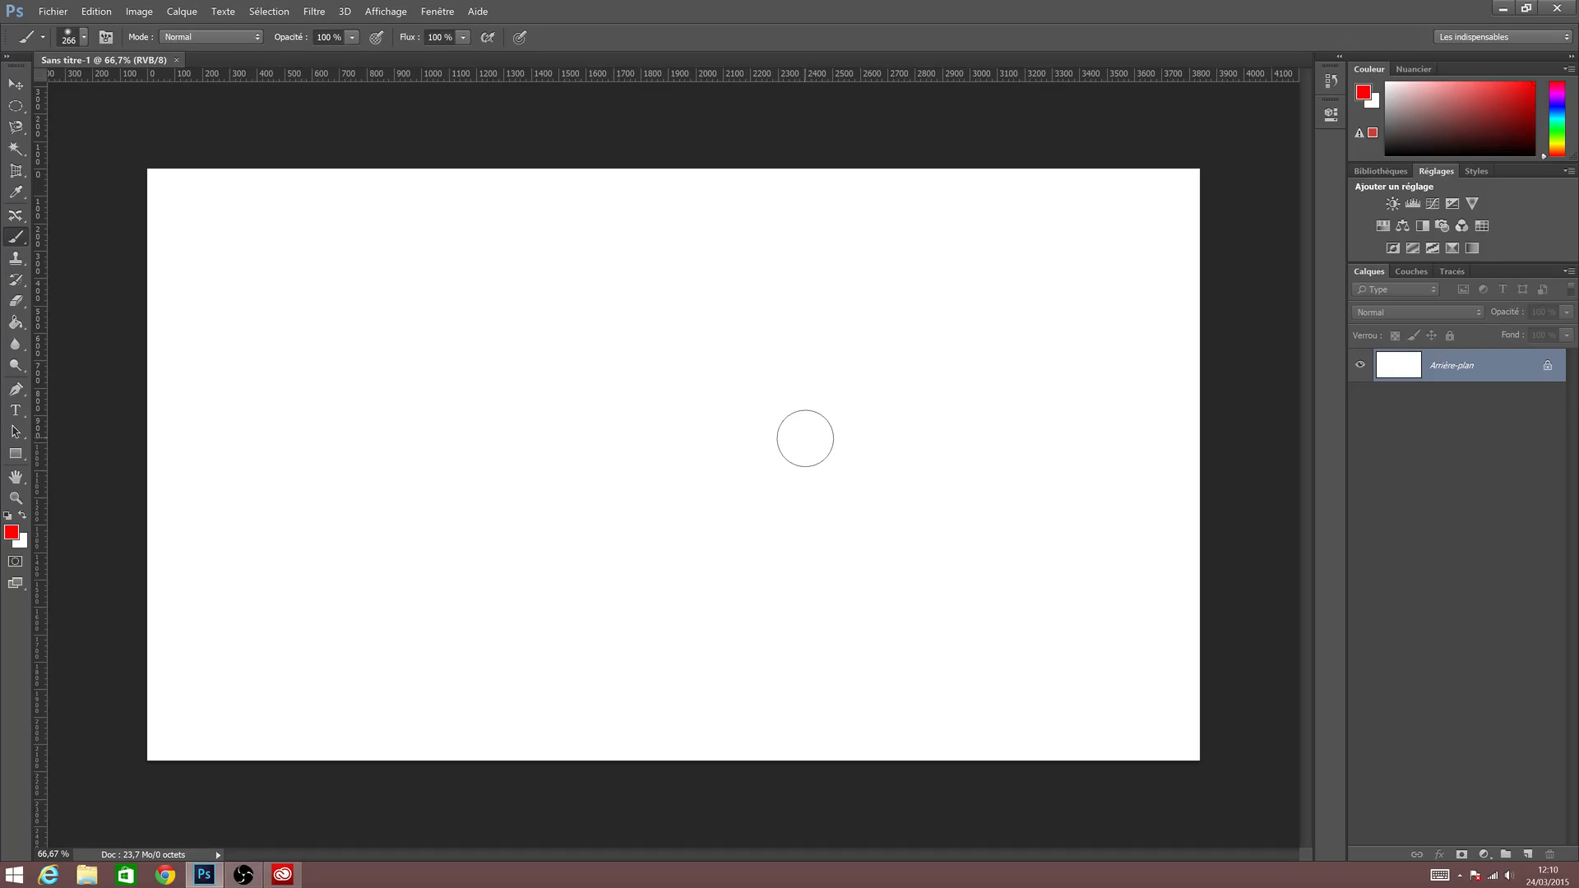
Fill the whole white background with the red foreground colour using the Paint Bucket.
{"action": "key", "text": "g"}
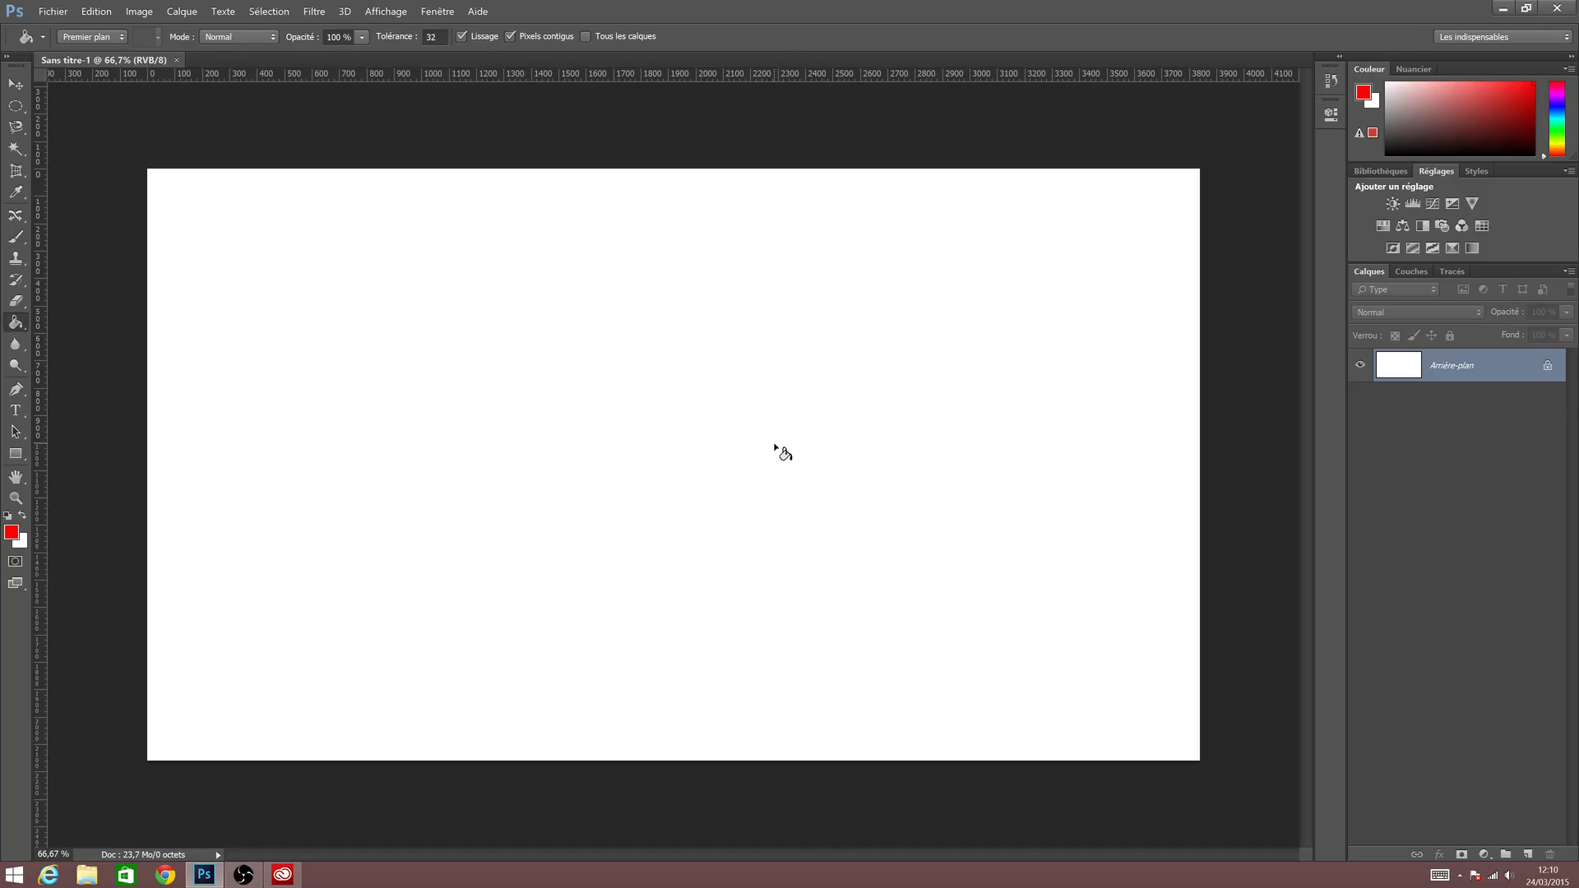
{"action": "left_click", "coordinate": [797, 564]}
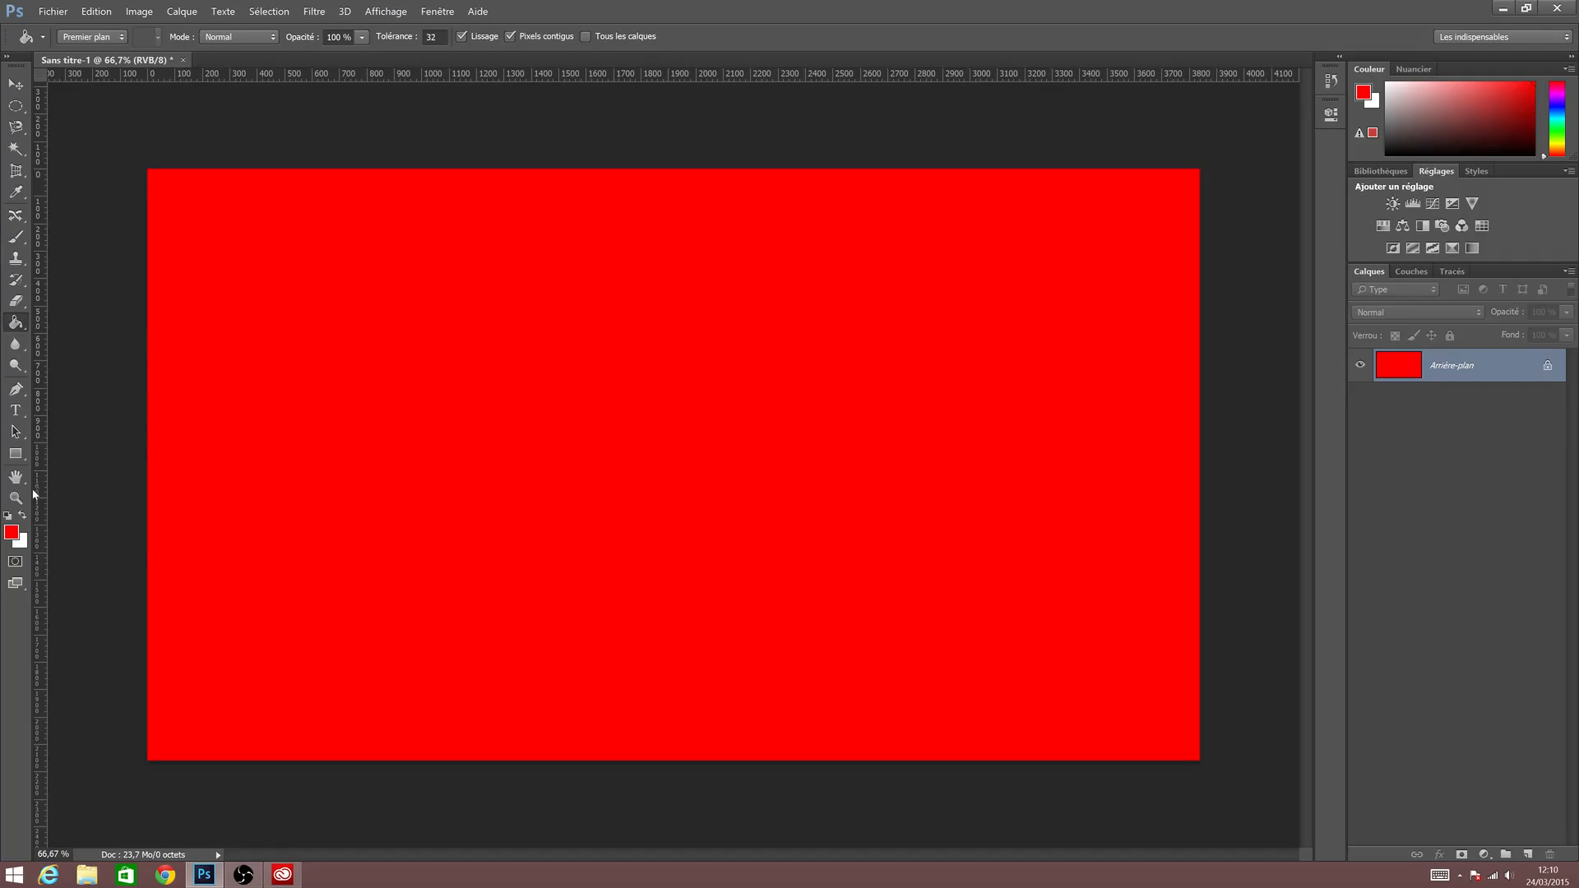
Swap the foreground and background colours, paint a soft white stroke across the red canvas, and erase it with the Eraser.
{"action": "key", "text": "x"}
{"action": "key", "text": "b"}
{"action": "mouse_move", "coordinate": [387, 403]}
{"action": "left_mouse_down"}
{"action": "mouse_move", "coordinate": [446, 394]}
{"action": "mouse_move", "coordinate": [844, 591]}
{"action": "mouse_move", "coordinate": [995, 588]}
{"action": "left_mouse_up"}
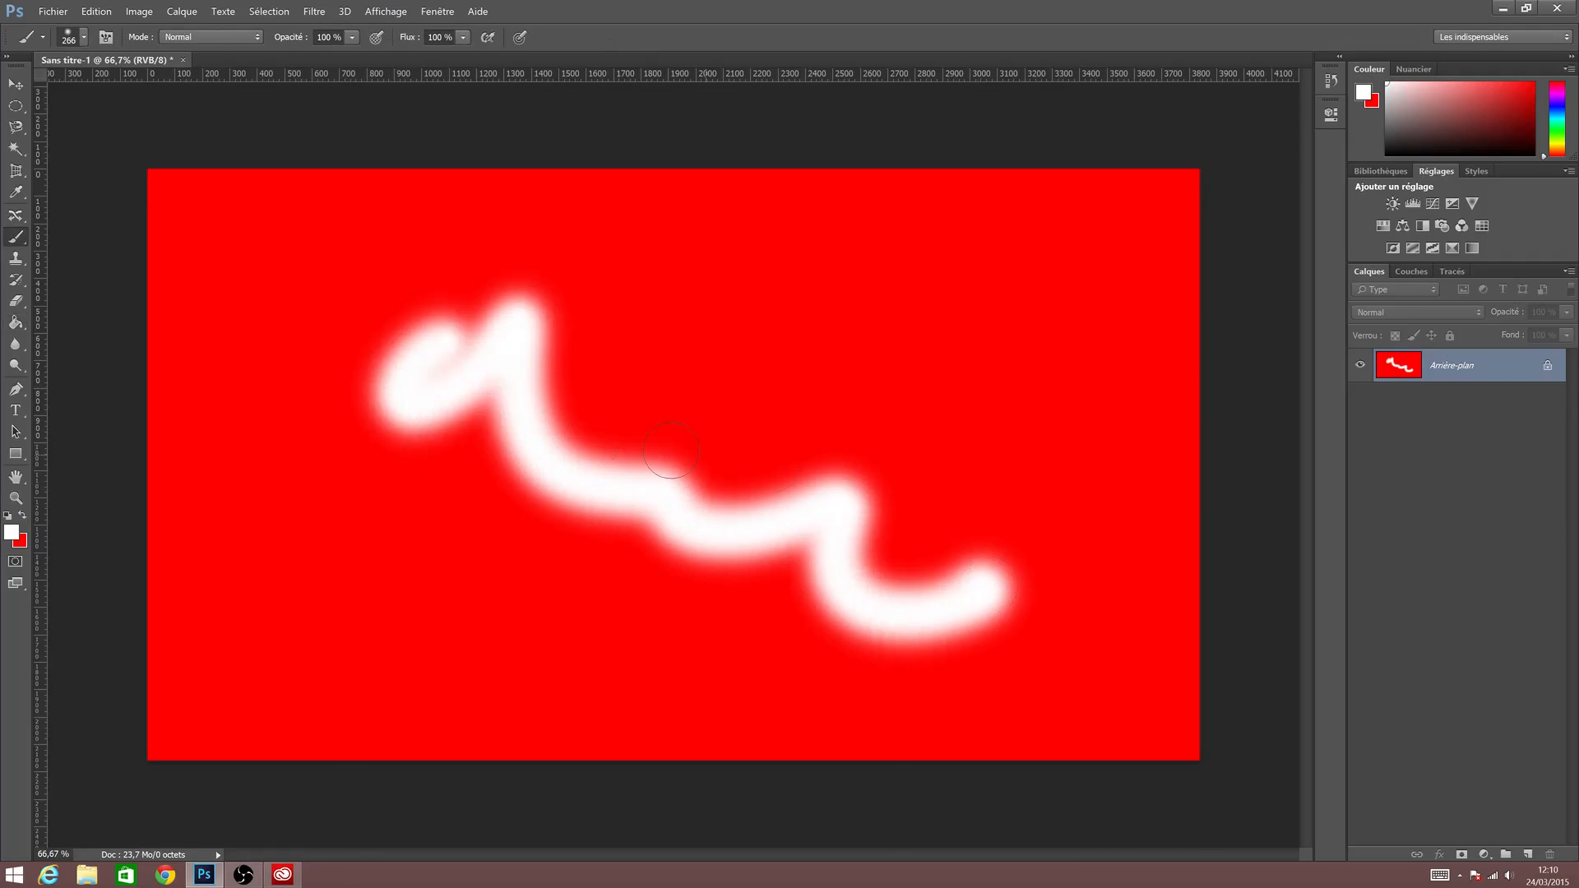
{"action": "left_click", "coordinate": [16, 300]}
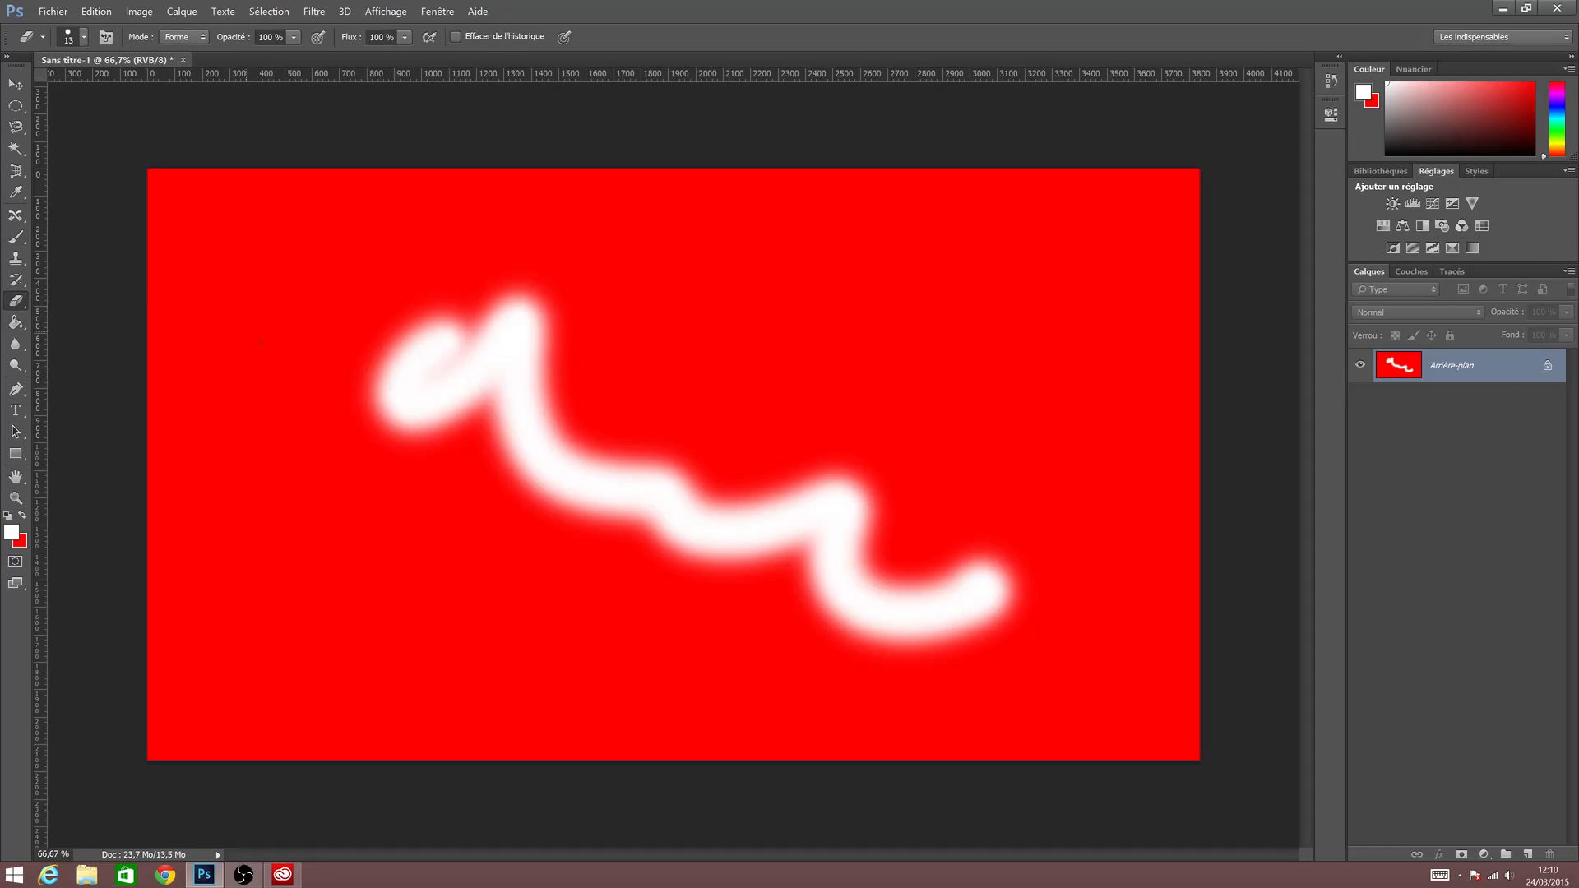
{"action": "left_click_drag", "start_coordinate": [469, 403], "coordinate": [528, 414]}
{"action": "mouse_move", "coordinate": [411, 360]}
{"action": "left_mouse_down"}
{"action": "mouse_move", "coordinate": [419, 270]}
{"action": "mouse_move", "coordinate": [453, 317]}
{"action": "mouse_move", "coordinate": [403, 466]}
{"action": "mouse_move", "coordinate": [529, 266]}
{"action": "mouse_move", "coordinate": [541, 386]}
{"action": "mouse_move", "coordinate": [559, 266]}
{"action": "mouse_move", "coordinate": [580, 398]}
{"action": "mouse_move", "coordinate": [678, 417]}
{"action": "mouse_move", "coordinate": [609, 498]}
{"action": "mouse_move", "coordinate": [670, 466]}
{"action": "mouse_move", "coordinate": [649, 540]}
{"action": "mouse_move", "coordinate": [697, 502]}
{"action": "mouse_move", "coordinate": [738, 495]}
{"action": "mouse_move", "coordinate": [742, 520]}
{"action": "mouse_move", "coordinate": [781, 494]}
{"action": "mouse_move", "coordinate": [796, 511]}
{"action": "mouse_move", "coordinate": [850, 488]}
{"action": "mouse_move", "coordinate": [889, 530]}
{"action": "mouse_move", "coordinate": [965, 494]}
{"action": "mouse_move", "coordinate": [1029, 512]}
{"action": "mouse_move", "coordinate": [1001, 581]}
{"action": "mouse_move", "coordinate": [1052, 592]}
{"action": "mouse_move", "coordinate": [990, 614]}
{"action": "mouse_move", "coordinate": [781, 622]}
{"action": "mouse_move", "coordinate": [1048, 644]}
{"action": "left_mouse_up"}
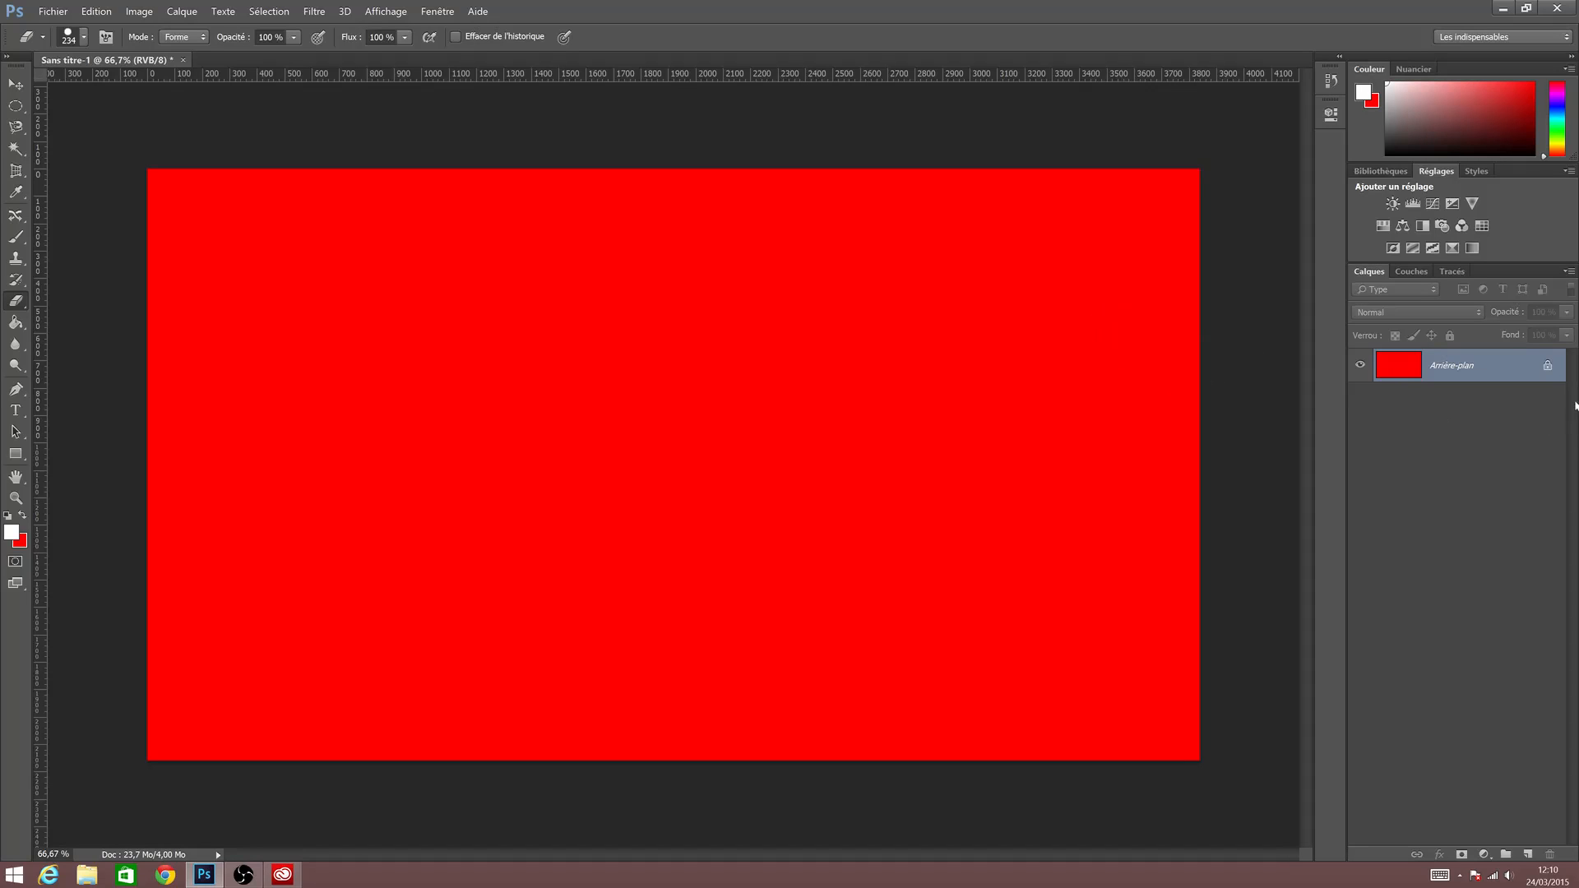
Unlock the red background to turn it into a regular layer, keeping its default name.
{"action": "left_click", "coordinate": [1548, 367]}
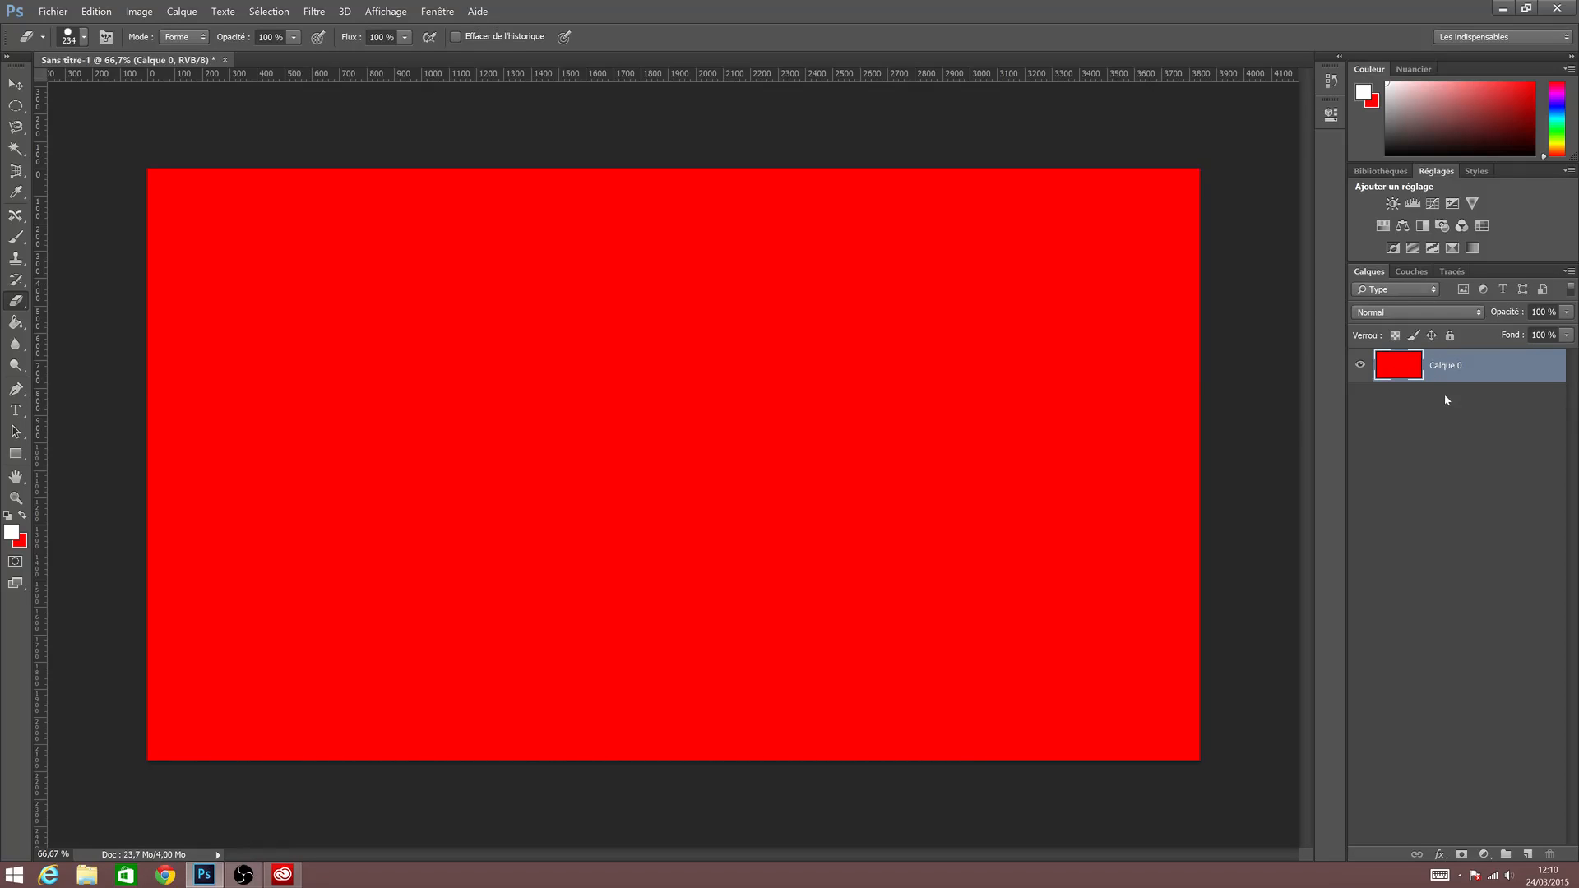
{"action": "double_click", "coordinate": [1445, 366]}
{"action": "left_click", "coordinate": [1341, 509]}
Try erasing a large round area of the red layer, inspect the transparency up close, and undo the erasing.
{"action": "mouse_move", "coordinate": [402, 338]}
{"action": "left_mouse_down"}
{"action": "mouse_move", "coordinate": [499, 367]}
{"action": "mouse_move", "coordinate": [582, 296]}
{"action": "mouse_move", "coordinate": [533, 451]}
{"action": "mouse_move", "coordinate": [497, 399]}
{"action": "mouse_move", "coordinate": [525, 389]}
{"action": "mouse_move", "coordinate": [500, 292]}
{"action": "mouse_move", "coordinate": [507, 384]}
{"action": "mouse_move", "coordinate": [440, 391]}
{"action": "mouse_move", "coordinate": [386, 287]}
{"action": "mouse_move", "coordinate": [422, 435]}
{"action": "mouse_move", "coordinate": [515, 456]}
{"action": "mouse_move", "coordinate": [585, 373]}
{"action": "mouse_move", "coordinate": [565, 296]}
{"action": "mouse_move", "coordinate": [461, 257]}
{"action": "mouse_move", "coordinate": [365, 298]}
{"action": "mouse_move", "coordinate": [376, 425]}
{"action": "mouse_move", "coordinate": [566, 490]}
{"action": "mouse_move", "coordinate": [654, 367]}
{"action": "mouse_move", "coordinate": [611, 270]}
{"action": "mouse_move", "coordinate": [492, 219]}
{"action": "mouse_move", "coordinate": [399, 232]}
{"action": "mouse_move", "coordinate": [410, 427]}
{"action": "mouse_move", "coordinate": [548, 471]}
{"action": "mouse_move", "coordinate": [632, 394]}
{"action": "mouse_move", "coordinate": [619, 293]}
{"action": "left_mouse_up"}
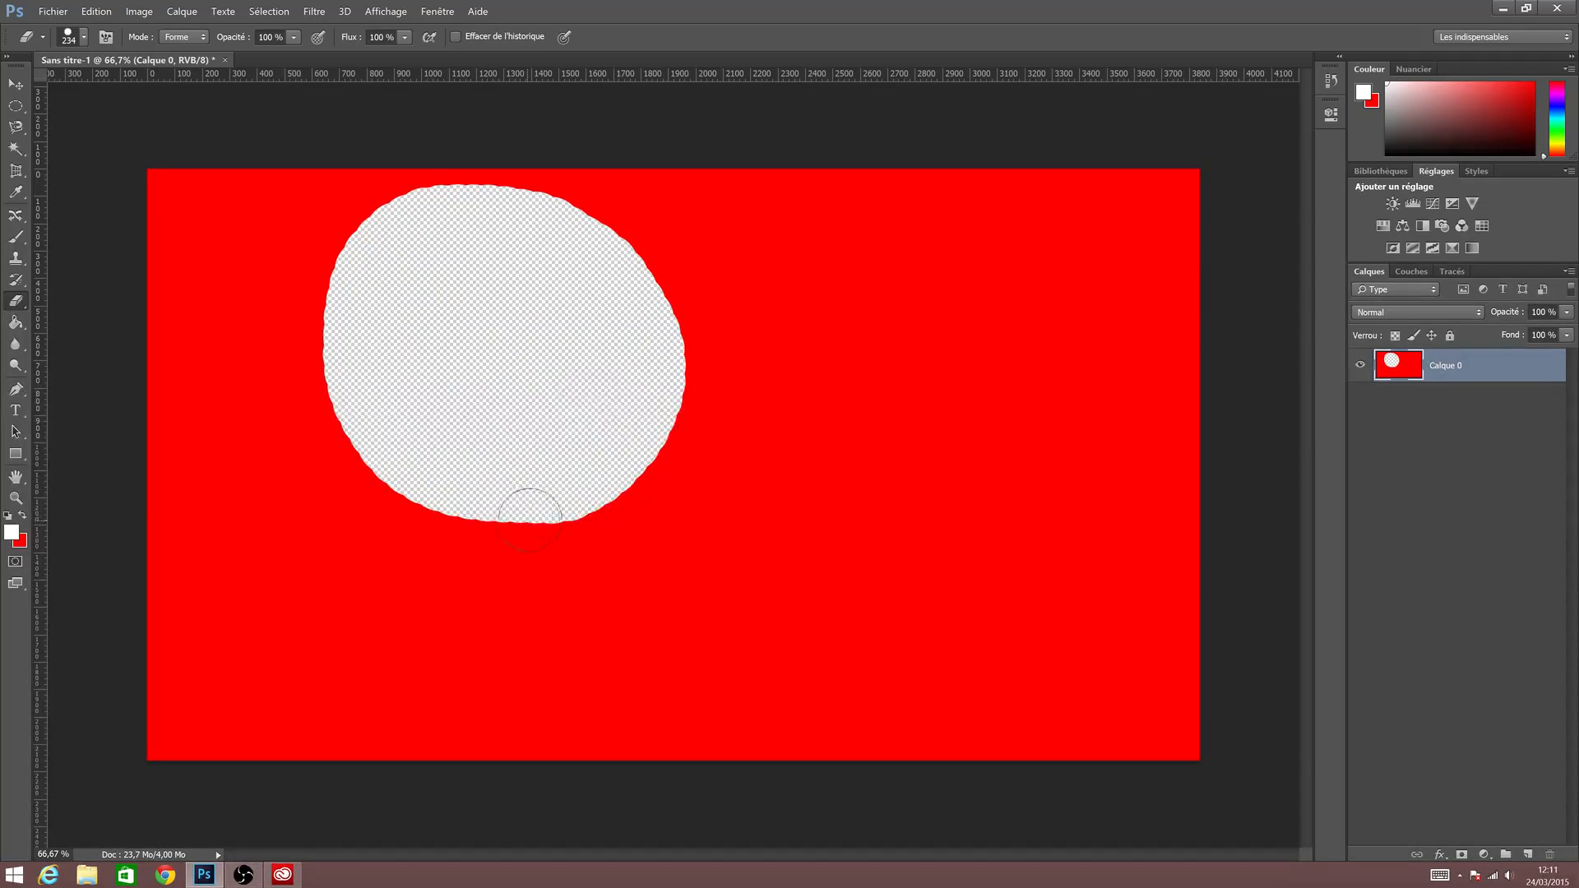
{"action": "key", "text": "z"}
{"action": "left_click", "coordinate": [561, 328]}
{"action": "left_click", "coordinate": [560, 327]}
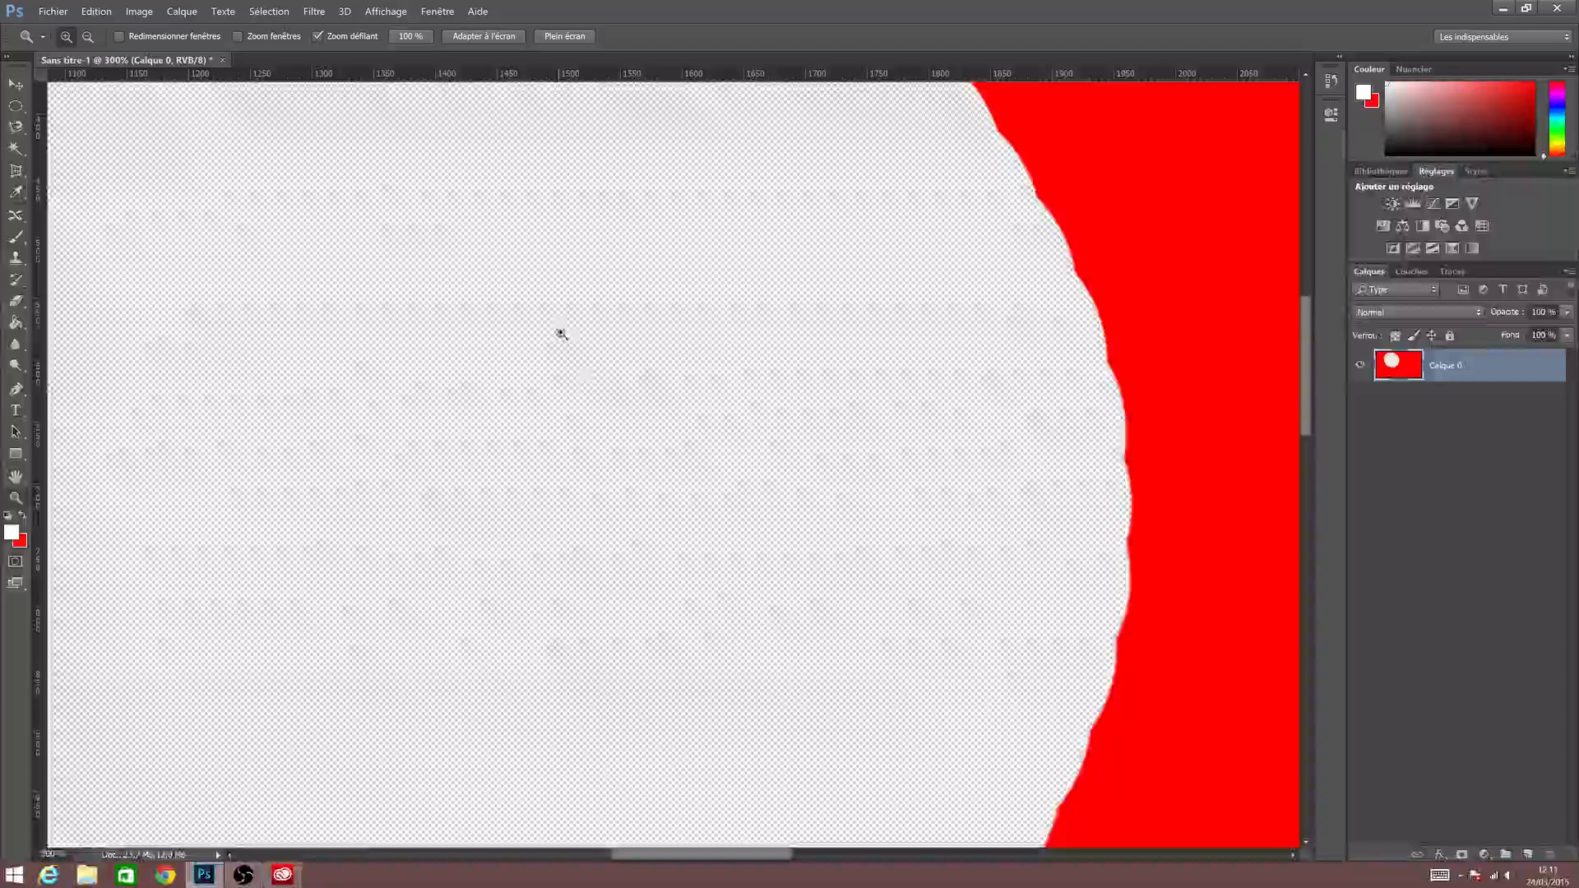
{"action": "left_click", "coordinate": [645, 380], "text": "alt"}
{"action": "left_click", "coordinate": [638, 439], "text": "alt"}
{"action": "left_click", "coordinate": [638, 439], "text": "alt"}
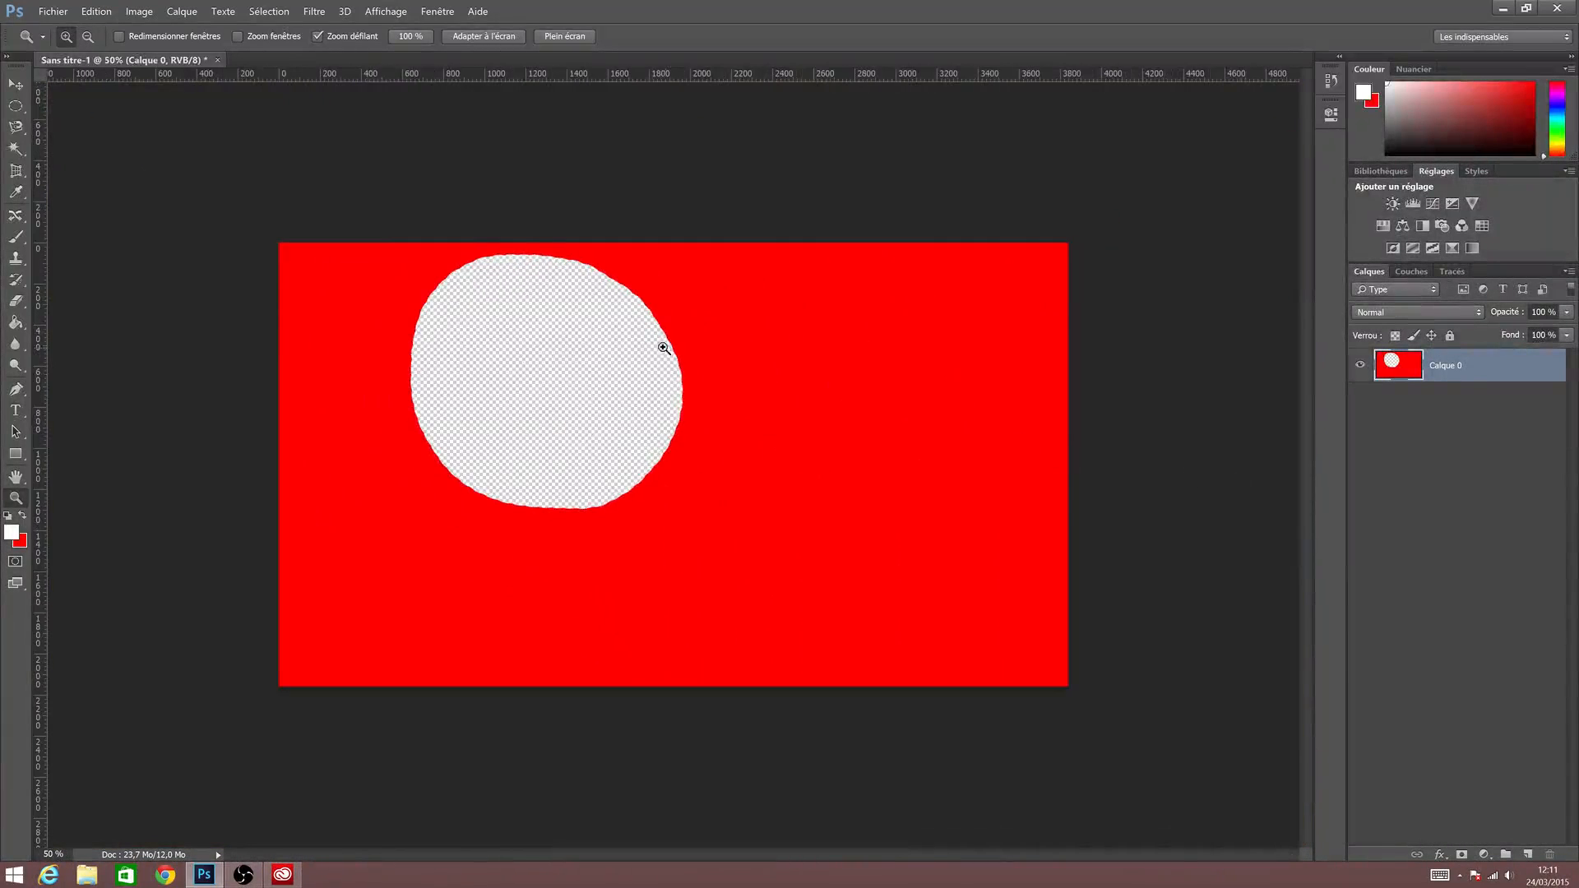
{"action": "left_click", "coordinate": [695, 475]}
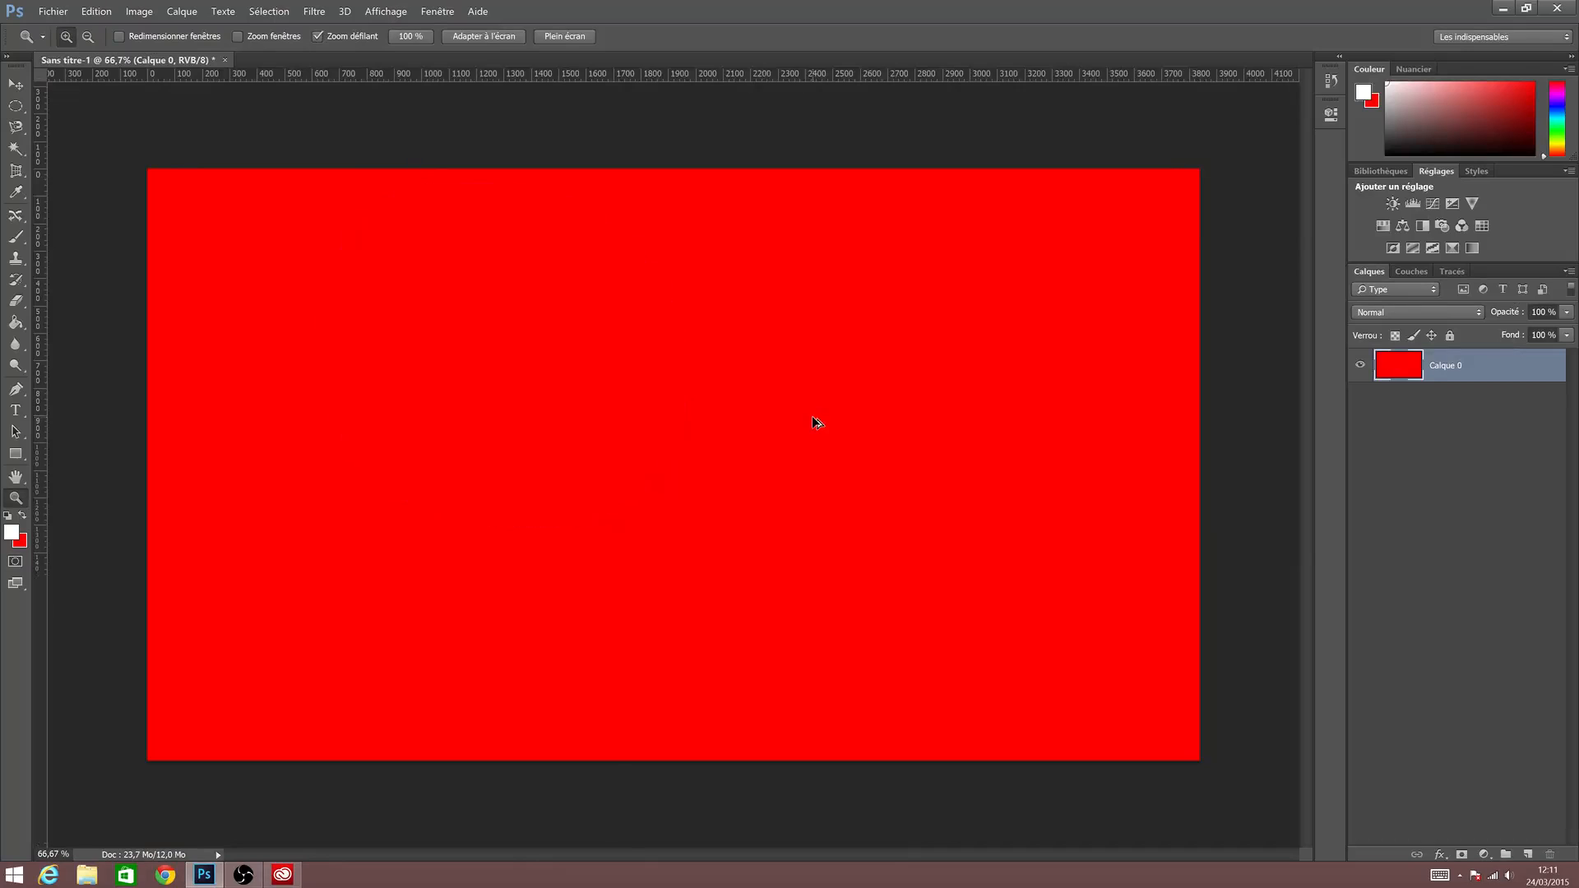
{"action": "key", "text": "ctrl+z"}
Draw a rectangular selection about 1800 px wide and 1060 px high and position it near the middle of the canvas.
{"action": "key", "text": "m"}
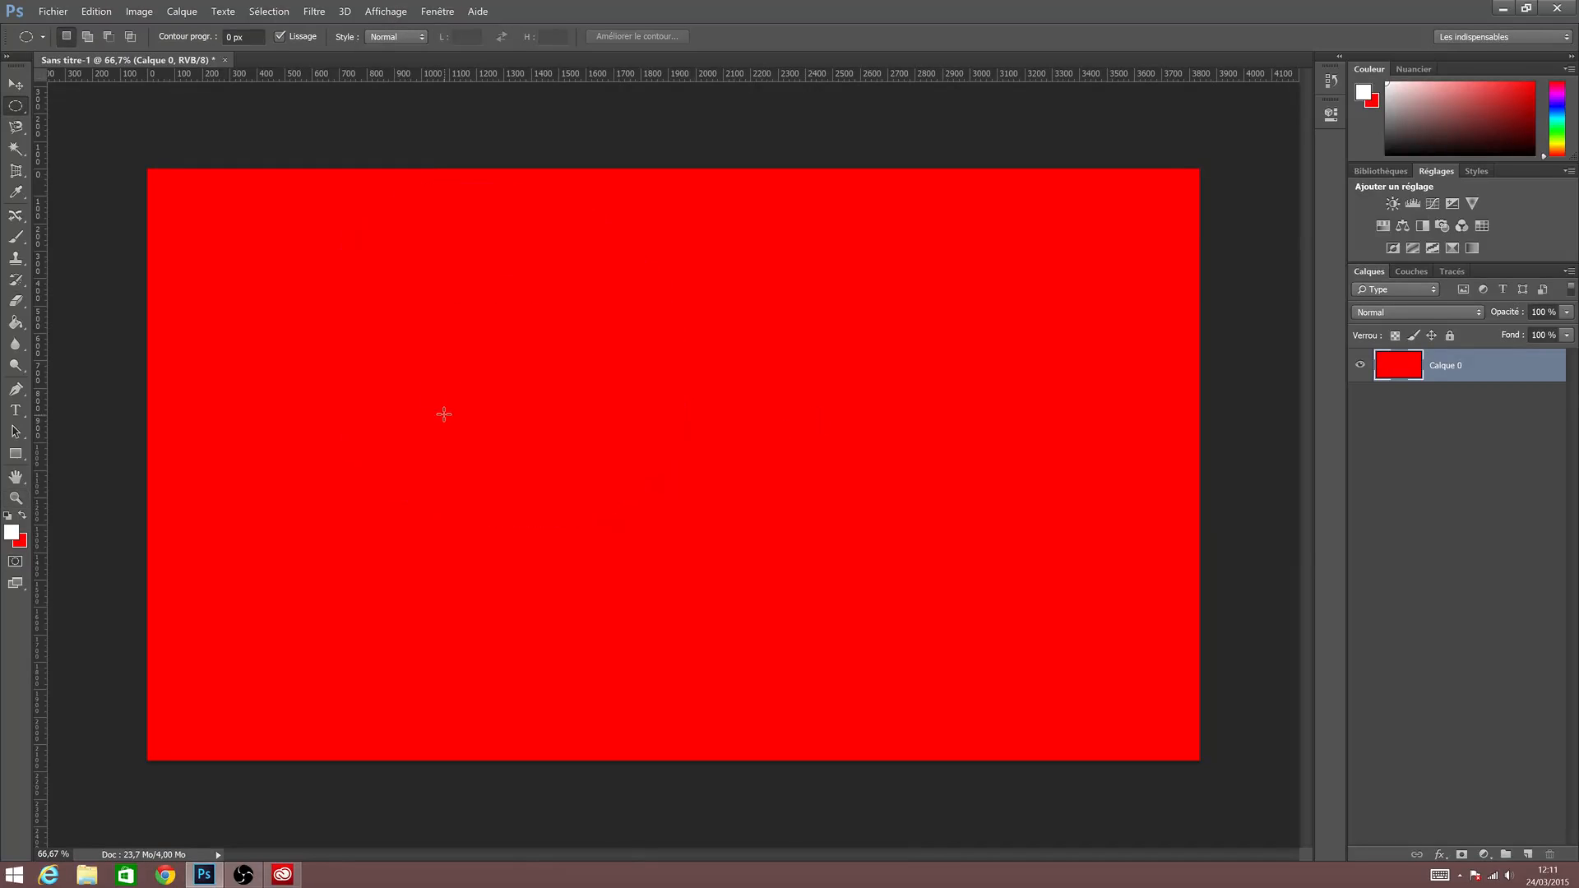
{"action": "right_click", "coordinate": [16, 105]}
{"action": "left_click", "coordinate": [90, 107]}
{"action": "left_click_drag", "start_coordinate": [435, 267], "coordinate": [927, 557]}
{"action": "left_click_drag", "start_coordinate": [817, 457], "coordinate": [815, 491]}
Erase the red inside the rectangular selection to leave a transparent opening, and clear the selection.
{"action": "key", "text": "e"}
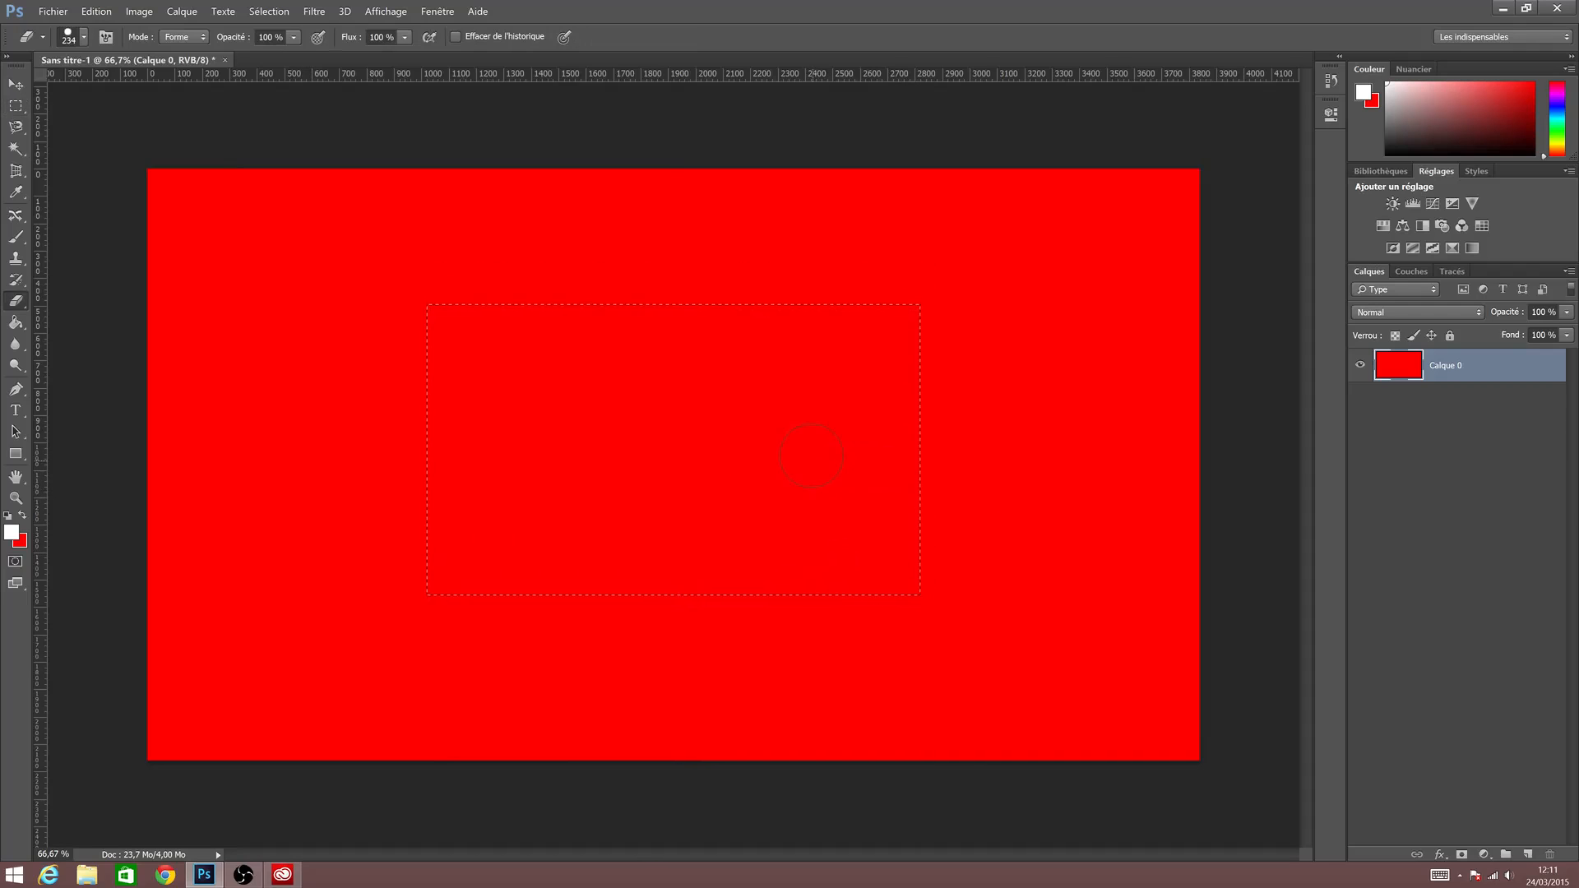
{"action": "mouse_move", "coordinate": [495, 334]}
{"action": "left_mouse_down"}
{"action": "mouse_move", "coordinate": [863, 350]}
{"action": "mouse_move", "coordinate": [424, 394]}
{"action": "mouse_move", "coordinate": [401, 353]}
{"action": "mouse_move", "coordinate": [422, 453]}
{"action": "mouse_move", "coordinate": [476, 412]}
{"action": "mouse_move", "coordinate": [468, 402]}
{"action": "mouse_move", "coordinate": [714, 576]}
{"action": "mouse_move", "coordinate": [672, 598]}
{"action": "mouse_move", "coordinate": [881, 627]}
{"action": "mouse_move", "coordinate": [632, 545]}
{"action": "mouse_move", "coordinate": [678, 506]}
{"action": "mouse_move", "coordinate": [654, 443]}
{"action": "mouse_move", "coordinate": [557, 430]}
{"action": "mouse_move", "coordinate": [720, 420]}
{"action": "mouse_move", "coordinate": [799, 348]}
{"action": "mouse_move", "coordinate": [834, 385]}
{"action": "mouse_move", "coordinate": [845, 368]}
{"action": "mouse_move", "coordinate": [829, 496]}
{"action": "mouse_move", "coordinate": [891, 510]}
{"action": "left_mouse_up"}
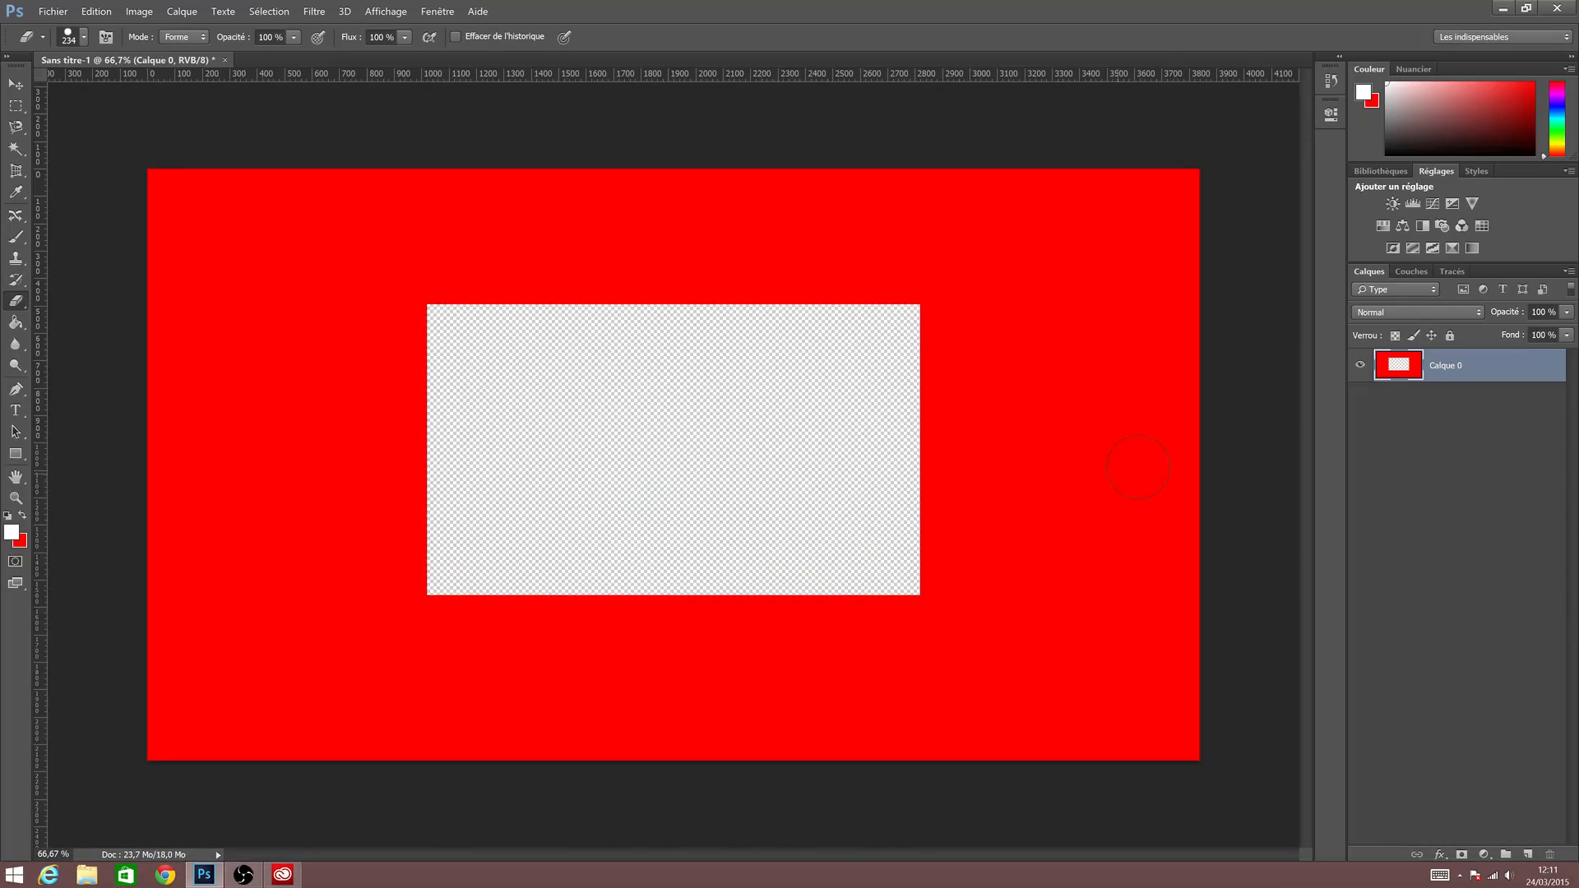
{"action": "key", "text": "v"}
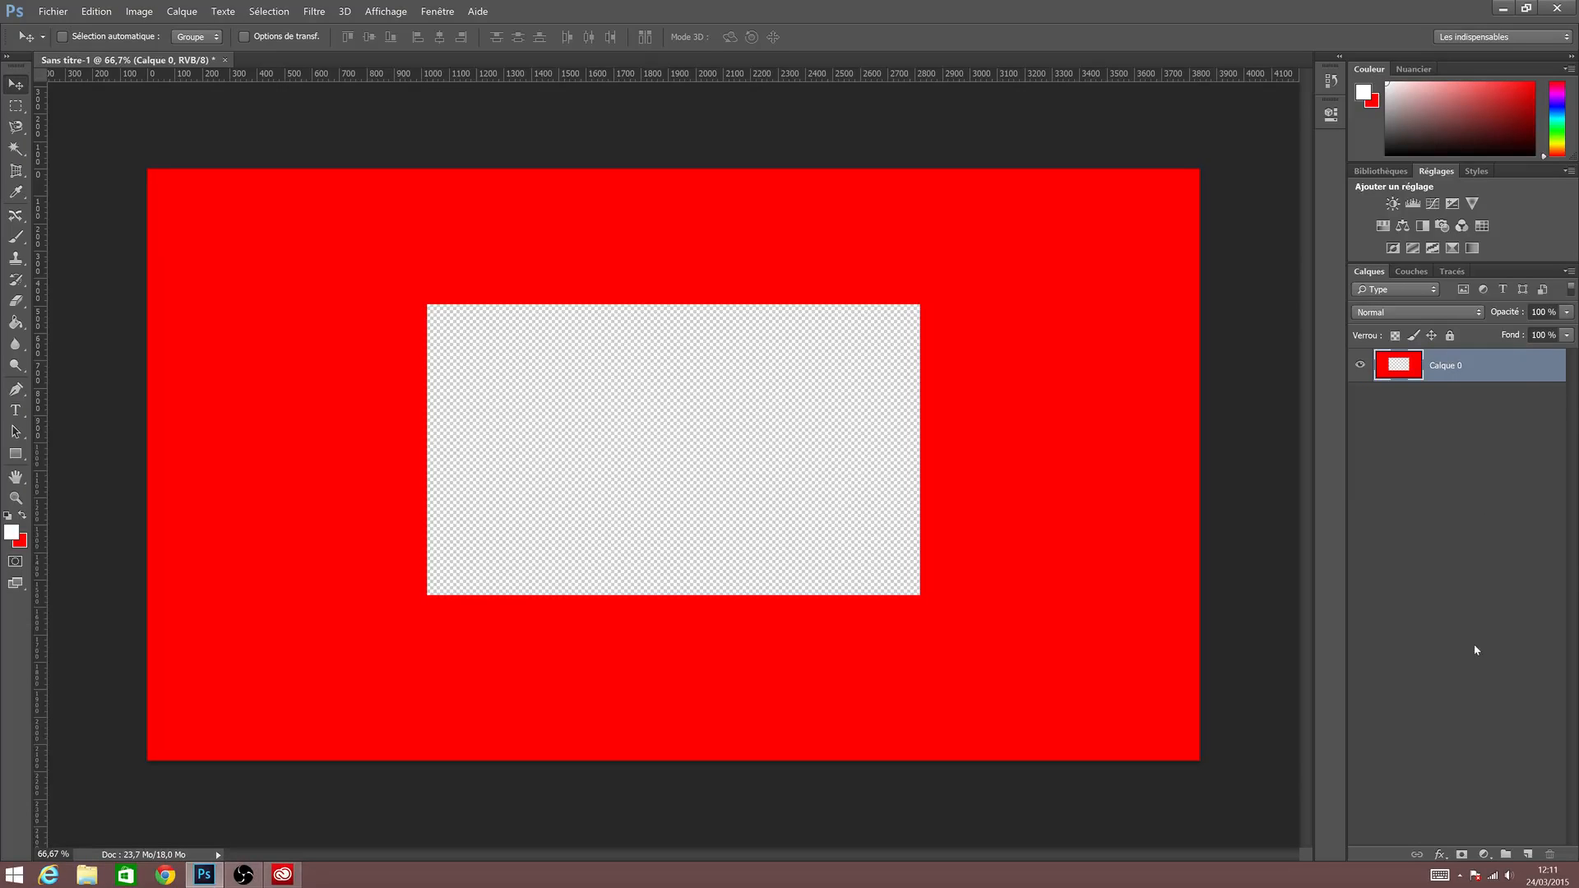
Add a new empty layer, move it below the red layer, and return it to the top.
{"action": "left_click", "coordinate": [1527, 853]}
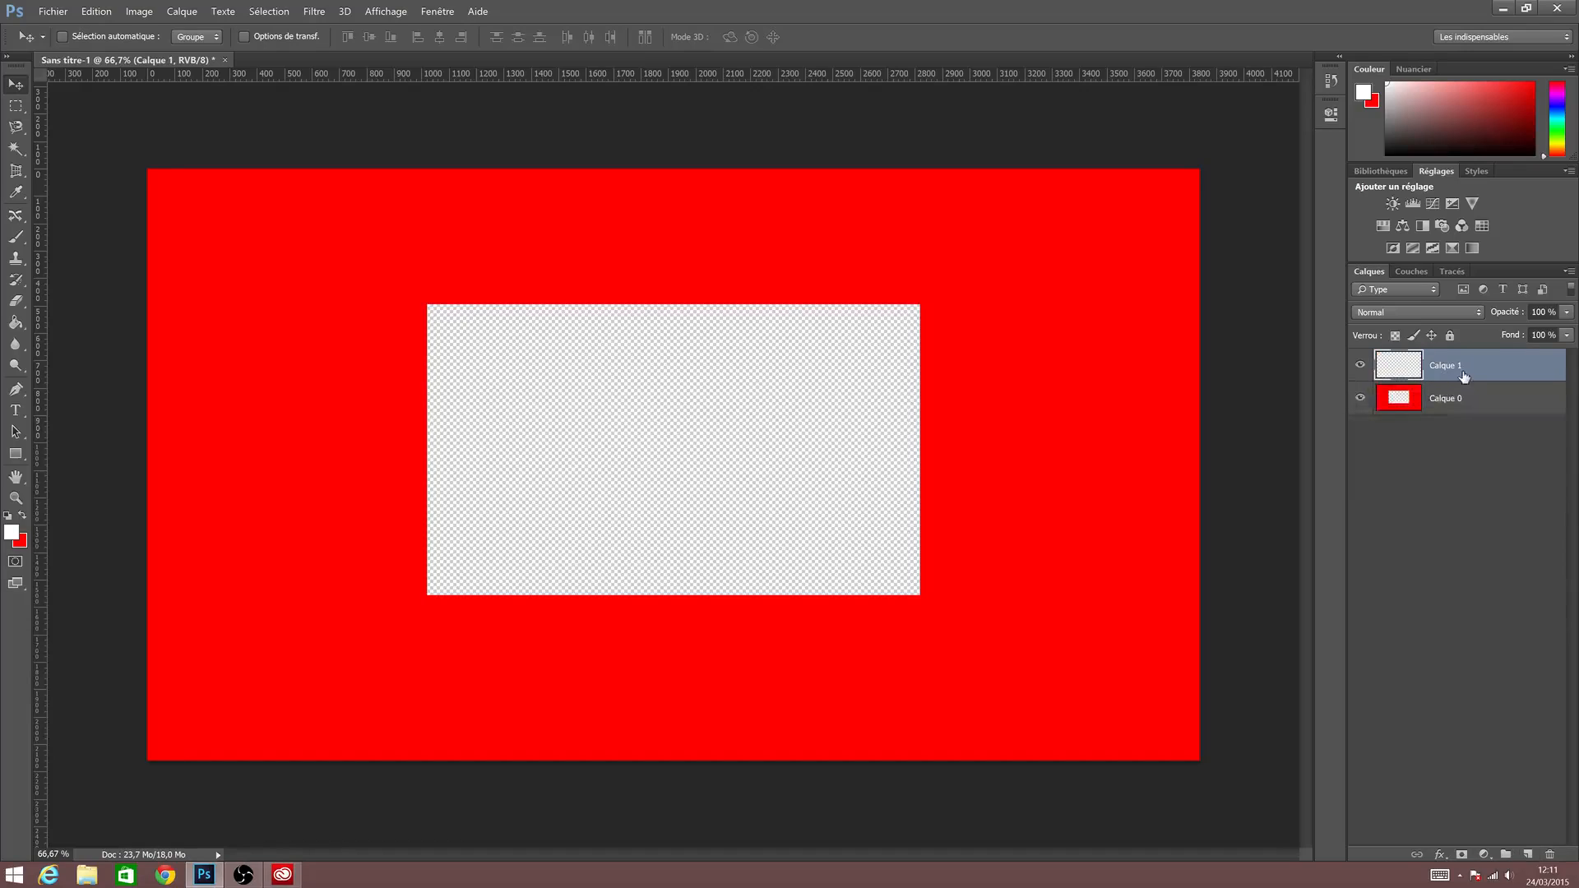
{"action": "left_click_drag", "start_coordinate": [1444, 374], "coordinate": [1449, 514]}
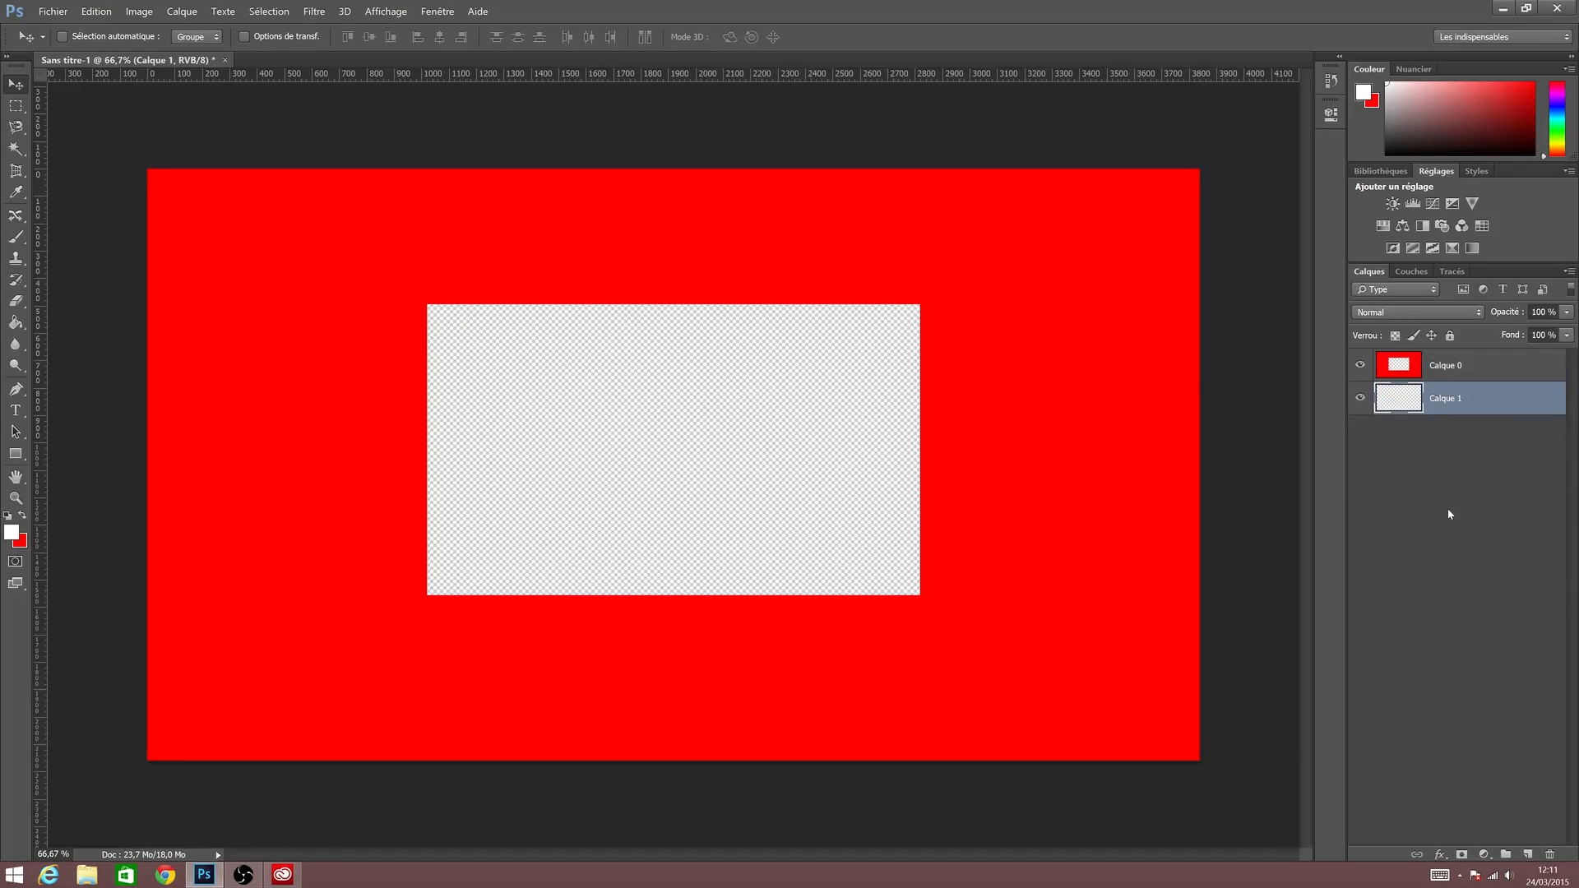
{"action": "left_click_drag", "start_coordinate": [1423, 402], "coordinate": [1419, 361]}
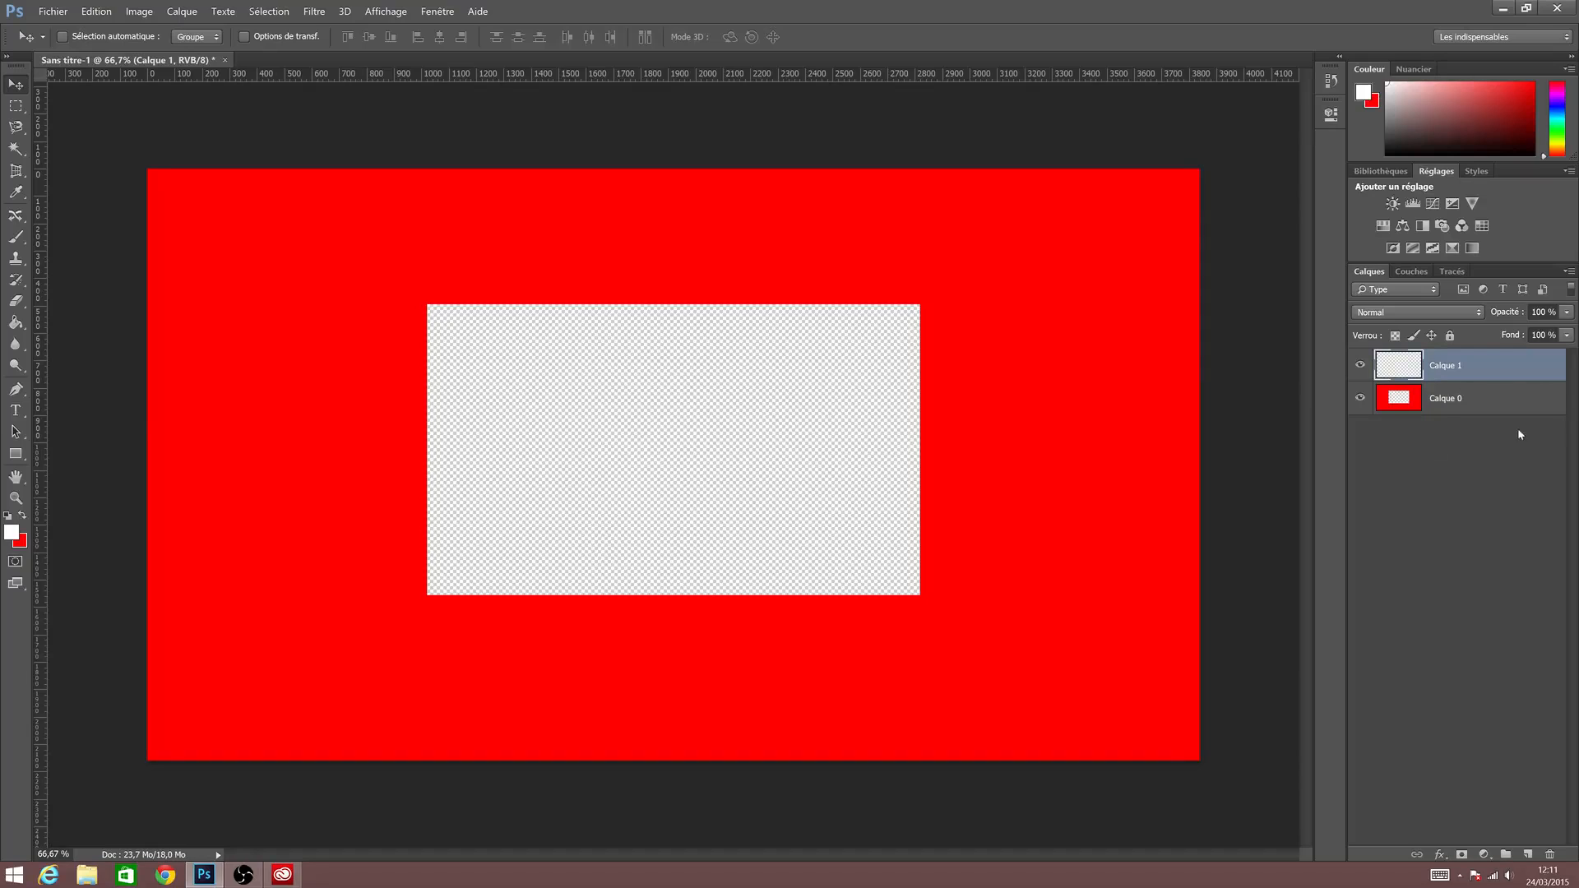
Set the foreground colour to a bright, saturated blue.
{"action": "left_click", "coordinate": [11, 531]}
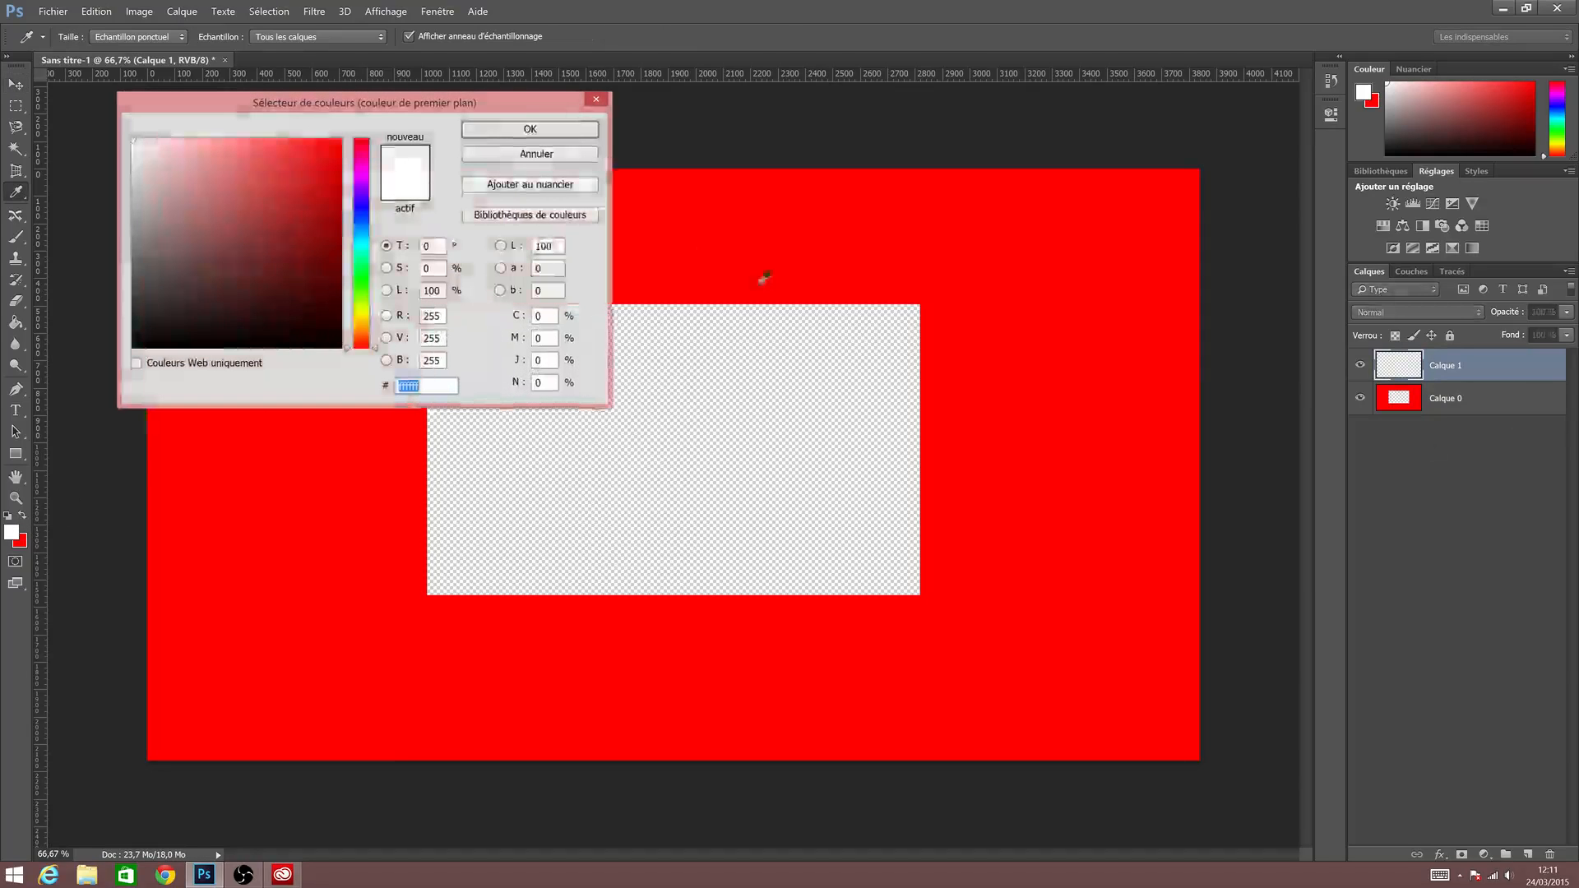
{"action": "left_click", "coordinate": [362, 210]}
{"action": "left_click", "coordinate": [334, 159]}
{"action": "left_click", "coordinate": [530, 129]}
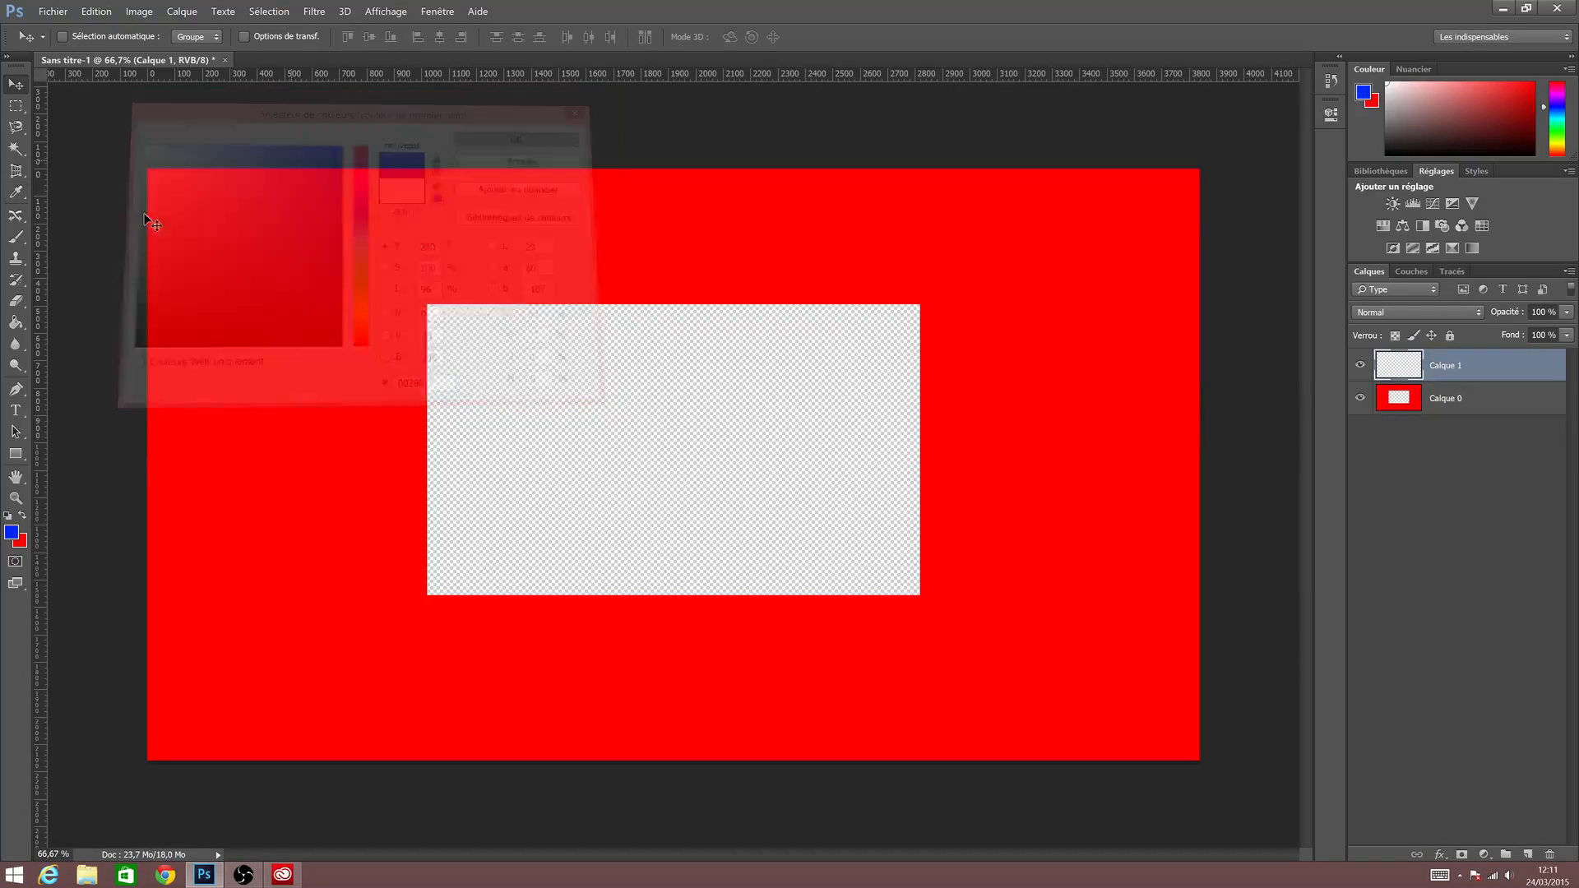
Hide and reshow the red layer to check the empty layer, and fill the empty layer with blue using the Paint Bucket.
{"action": "left_click", "coordinate": [16, 322]}
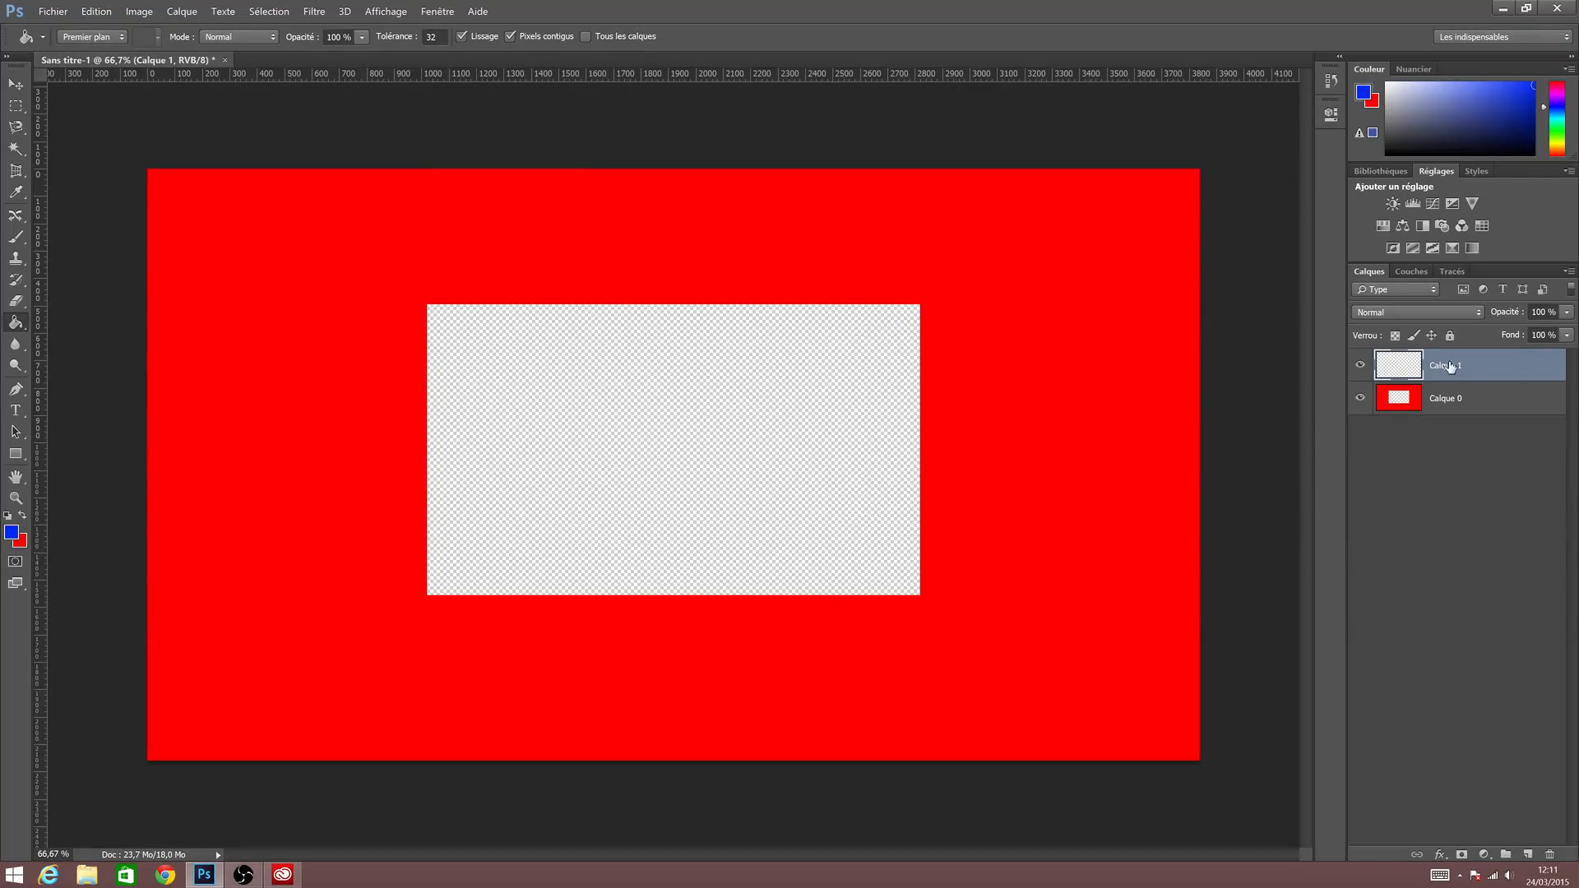
{"action": "left_click", "coordinate": [1360, 399]}
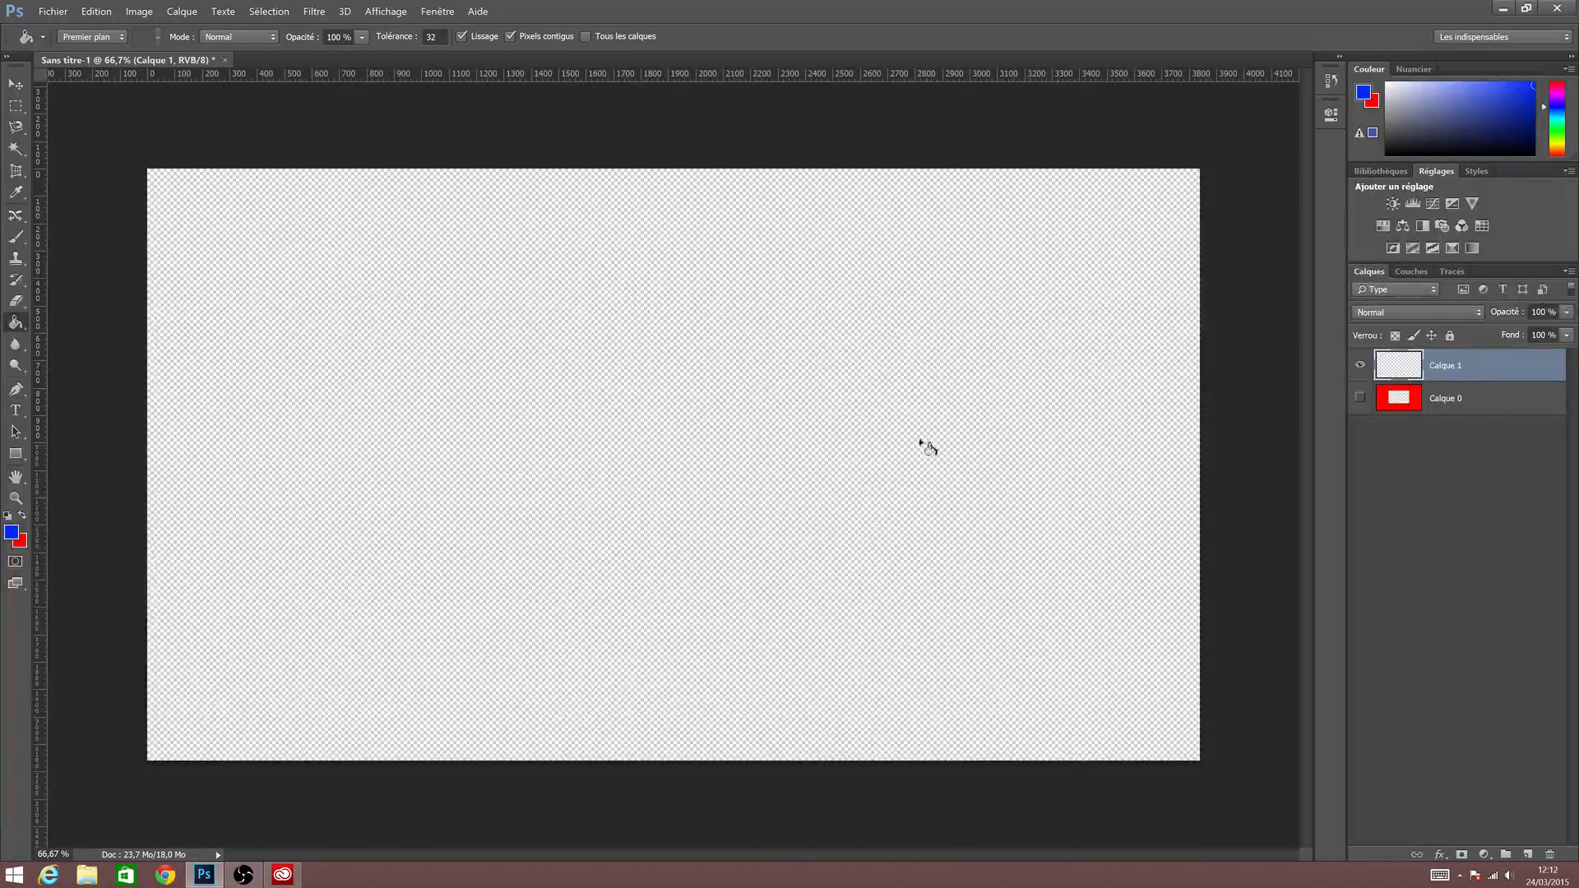
{"action": "left_click", "coordinate": [1361, 398]}
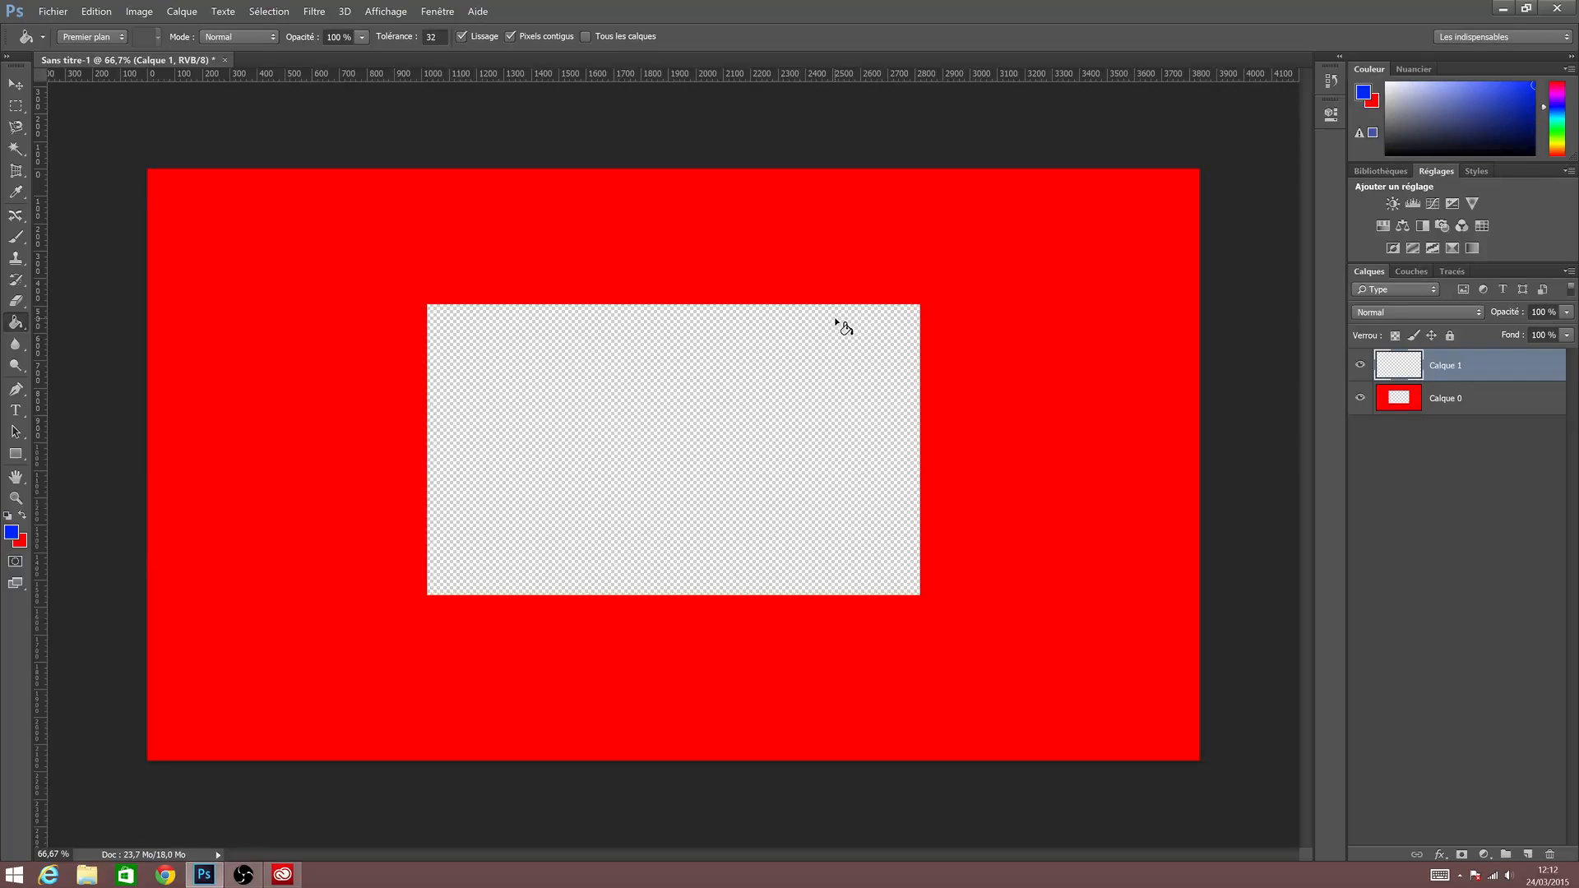
{"action": "left_click", "coordinate": [786, 408]}
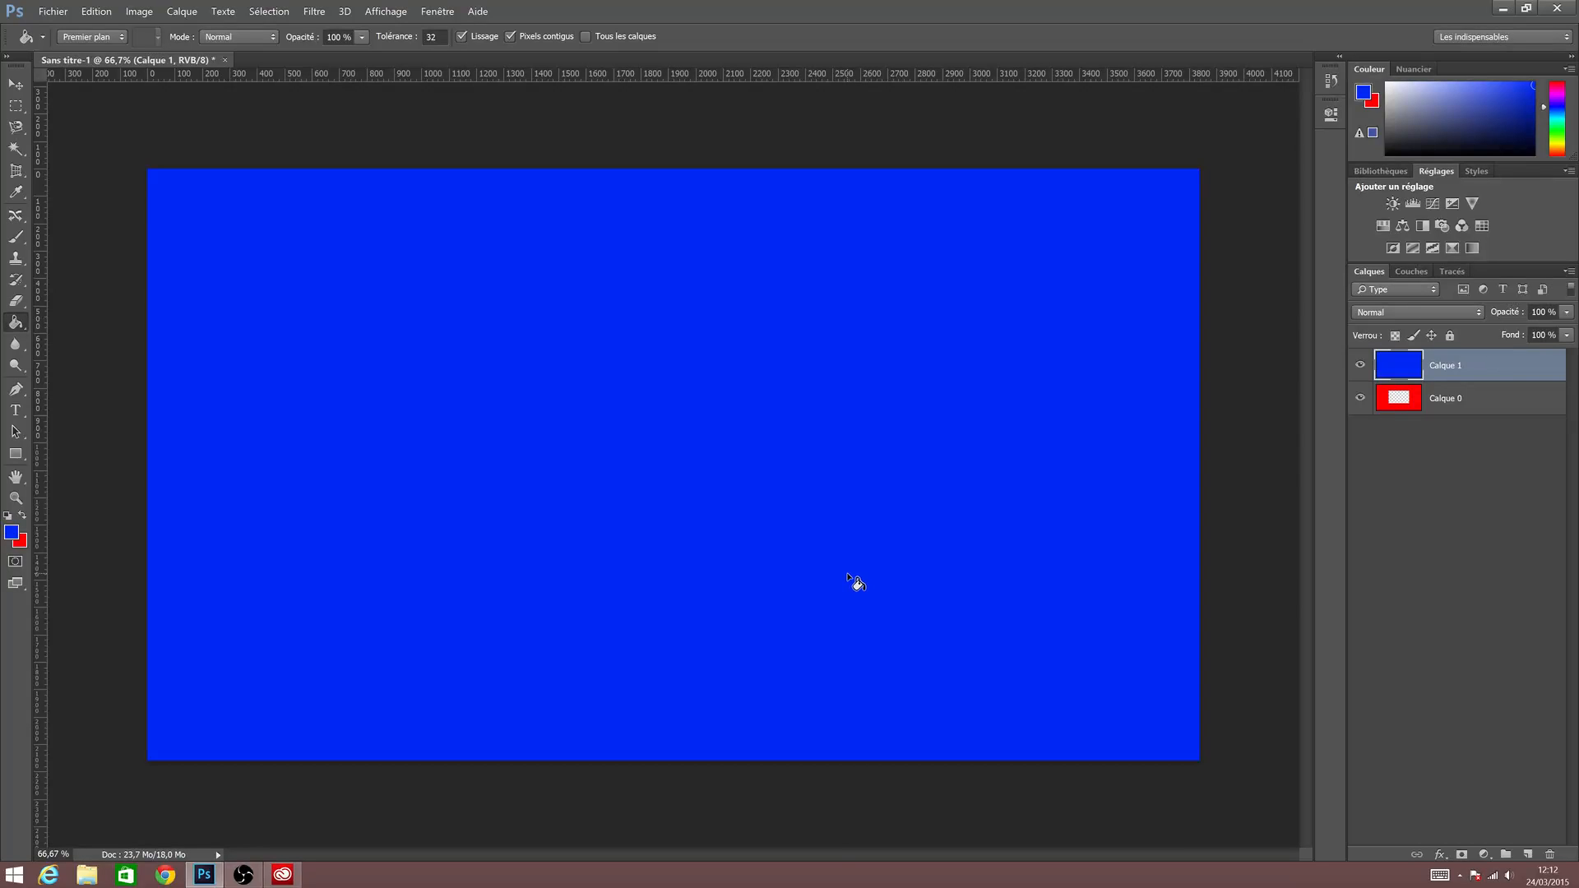
Repeatedly undo and restore the blue fill, ending with the top layer filled.
{"action": "key", "text": "ctrl+z"}
{"action": "key", "text": "ctrl+z"}
{"action": "key", "text": "ctrl+z"}
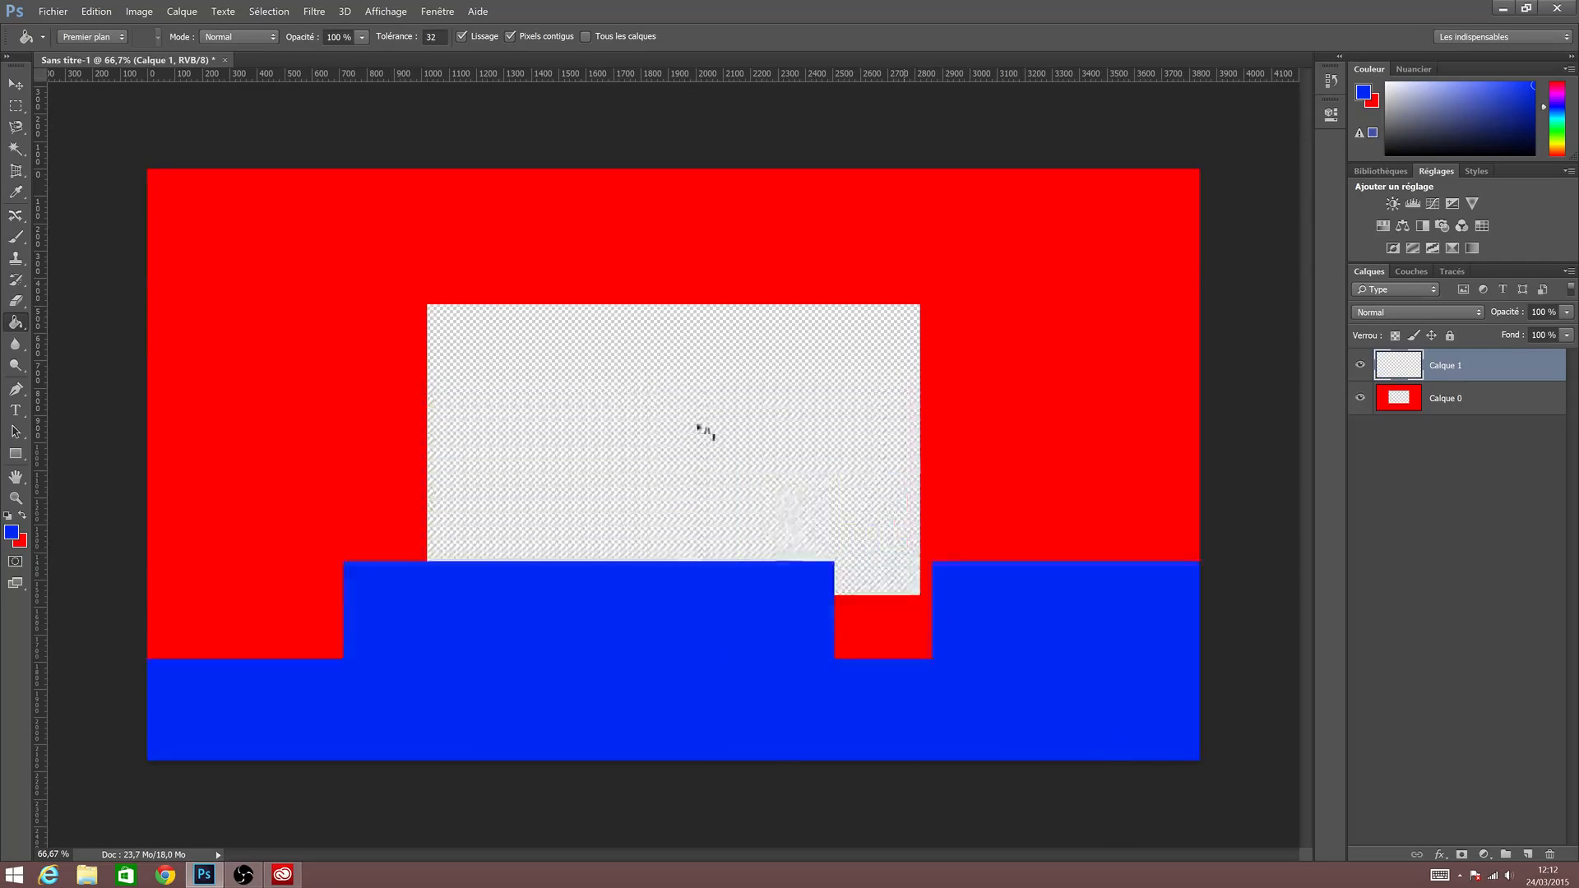
{"action": "key", "text": "ctrl+z"}
{"action": "key", "text": "ctrl+z"}
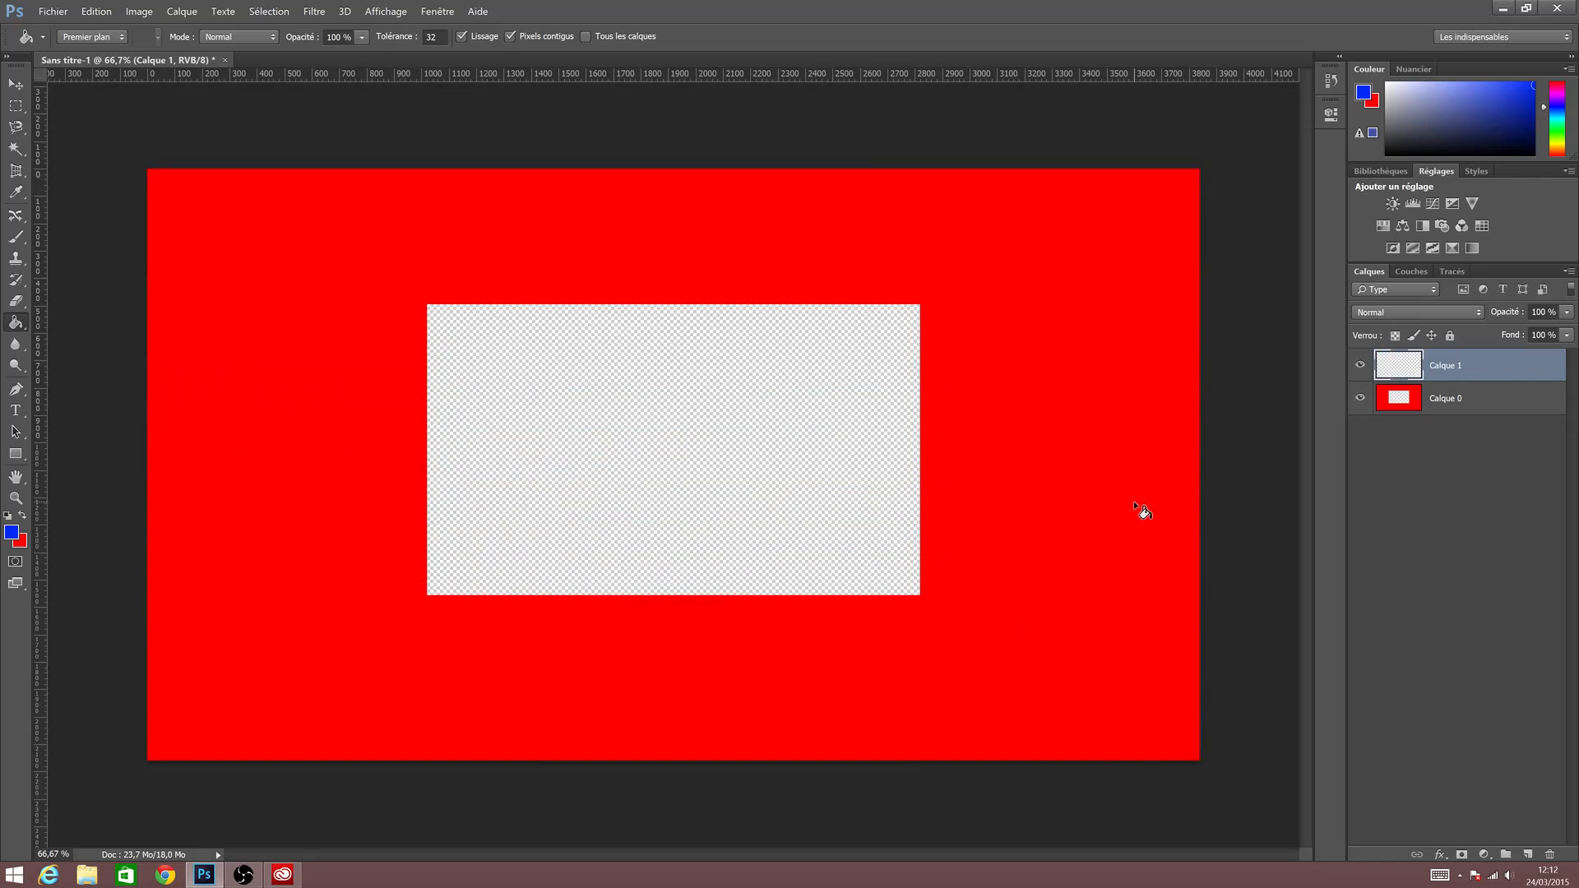
{"action": "key", "text": "ctrl+z"}
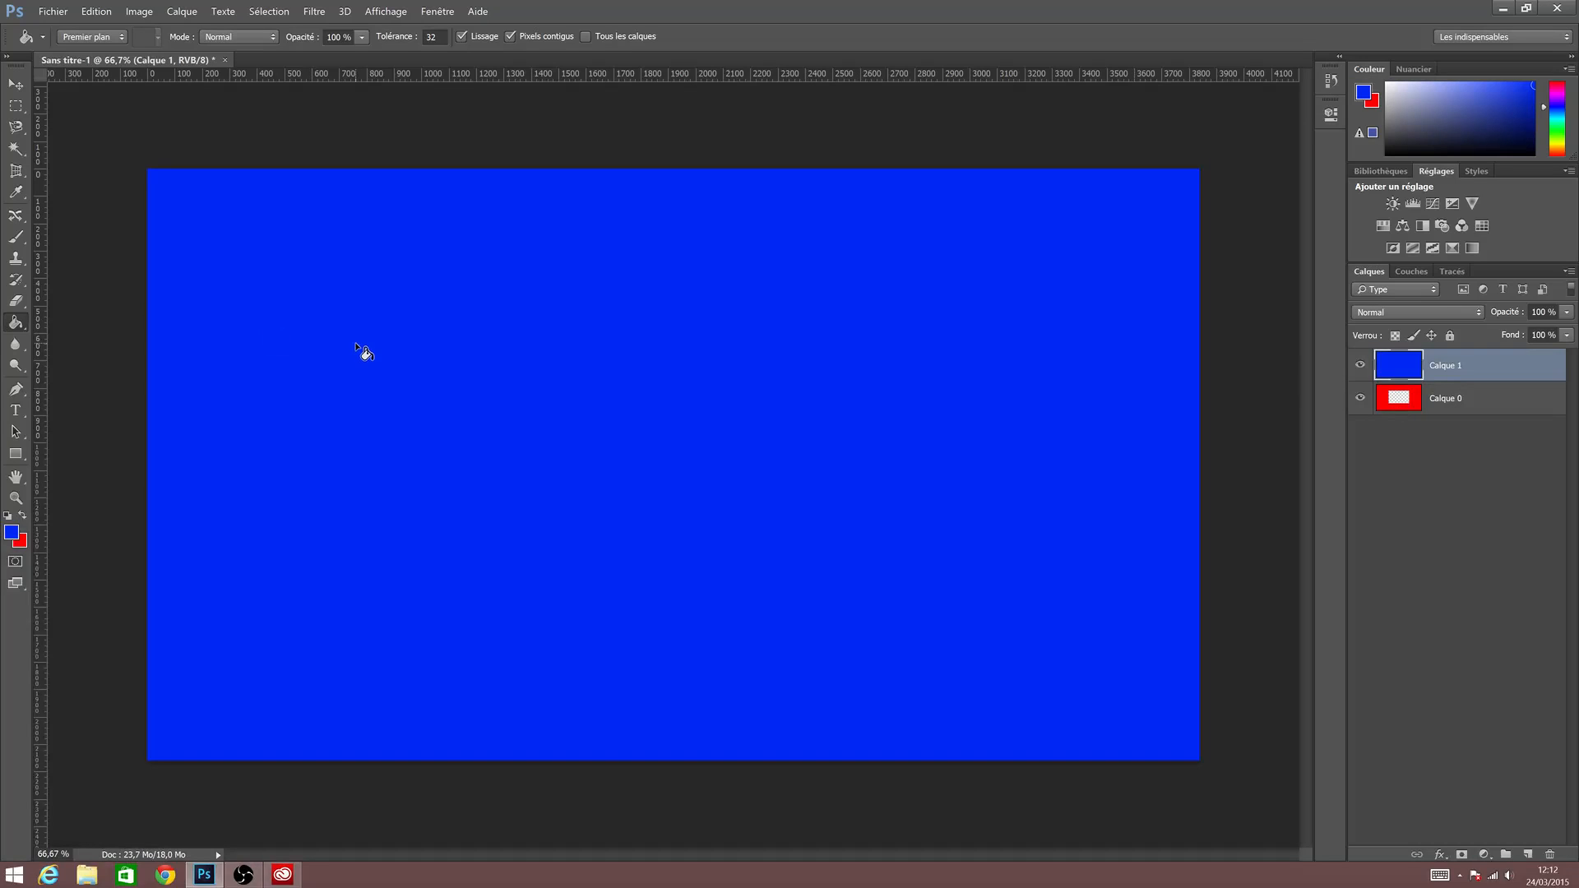
Hide and reshow the blue layer, and move it below the red layer with the rectangular opening.
{"action": "left_click", "coordinate": [16, 84]}
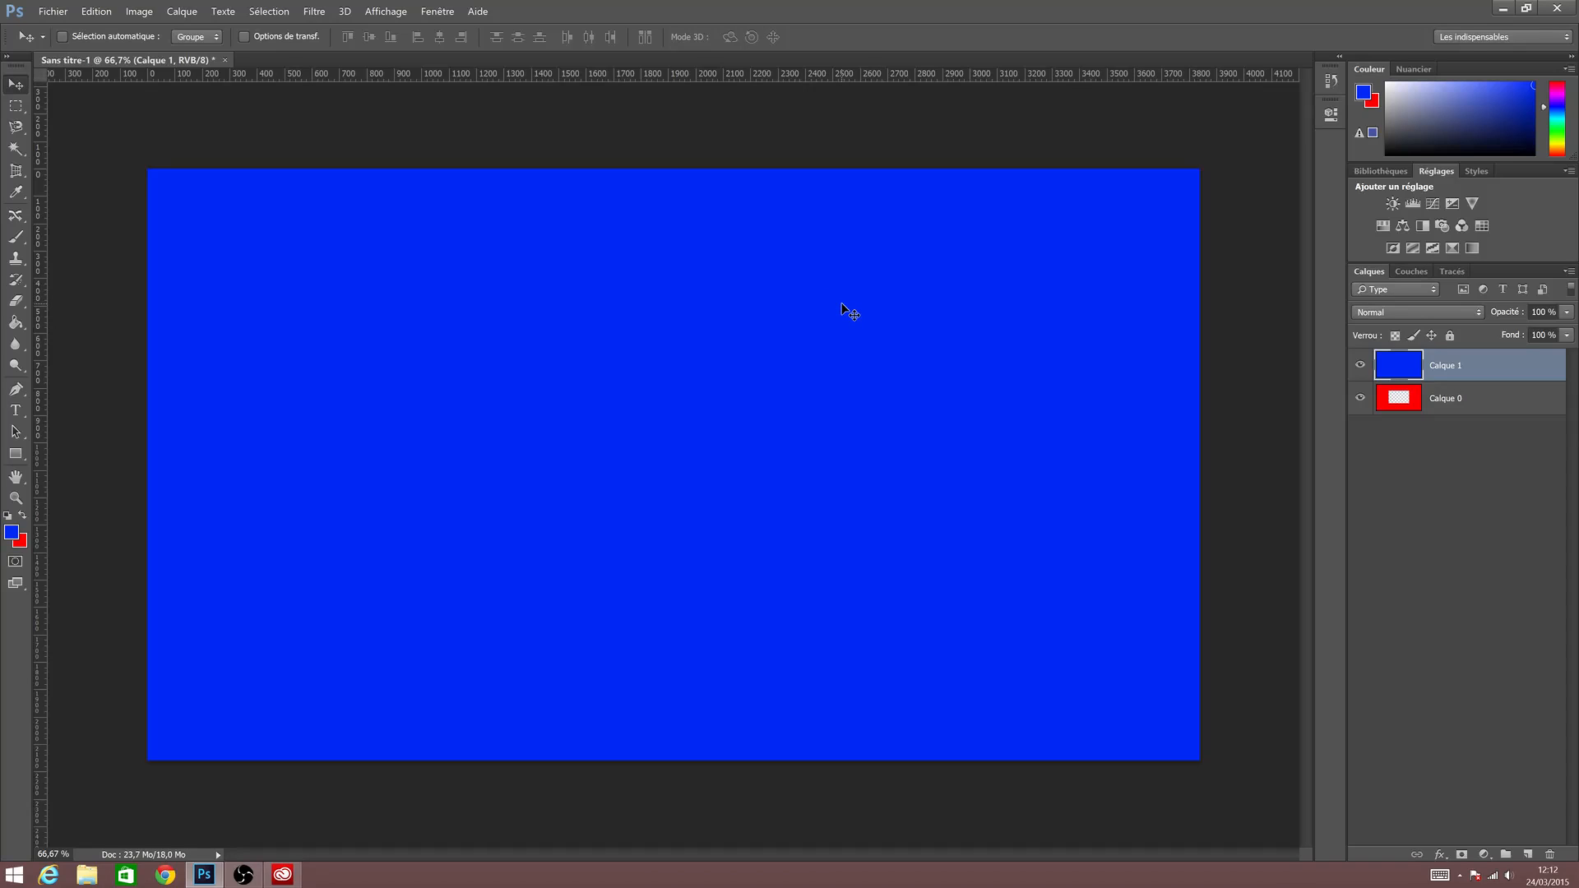
{"action": "left_click", "coordinate": [1362, 367]}
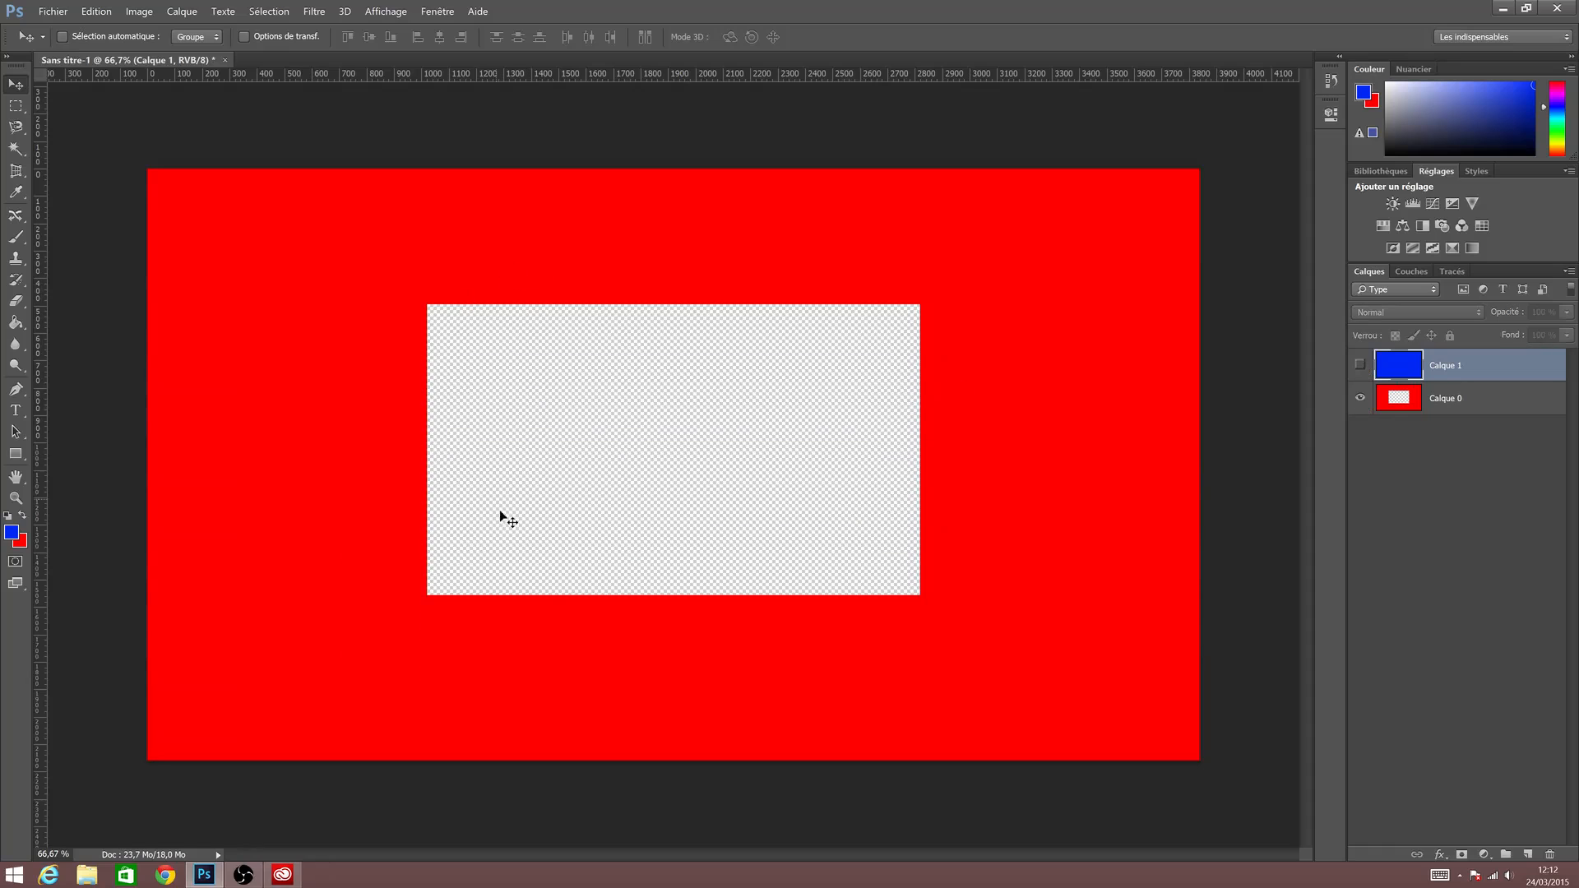
{"action": "left_click", "coordinate": [1360, 364]}
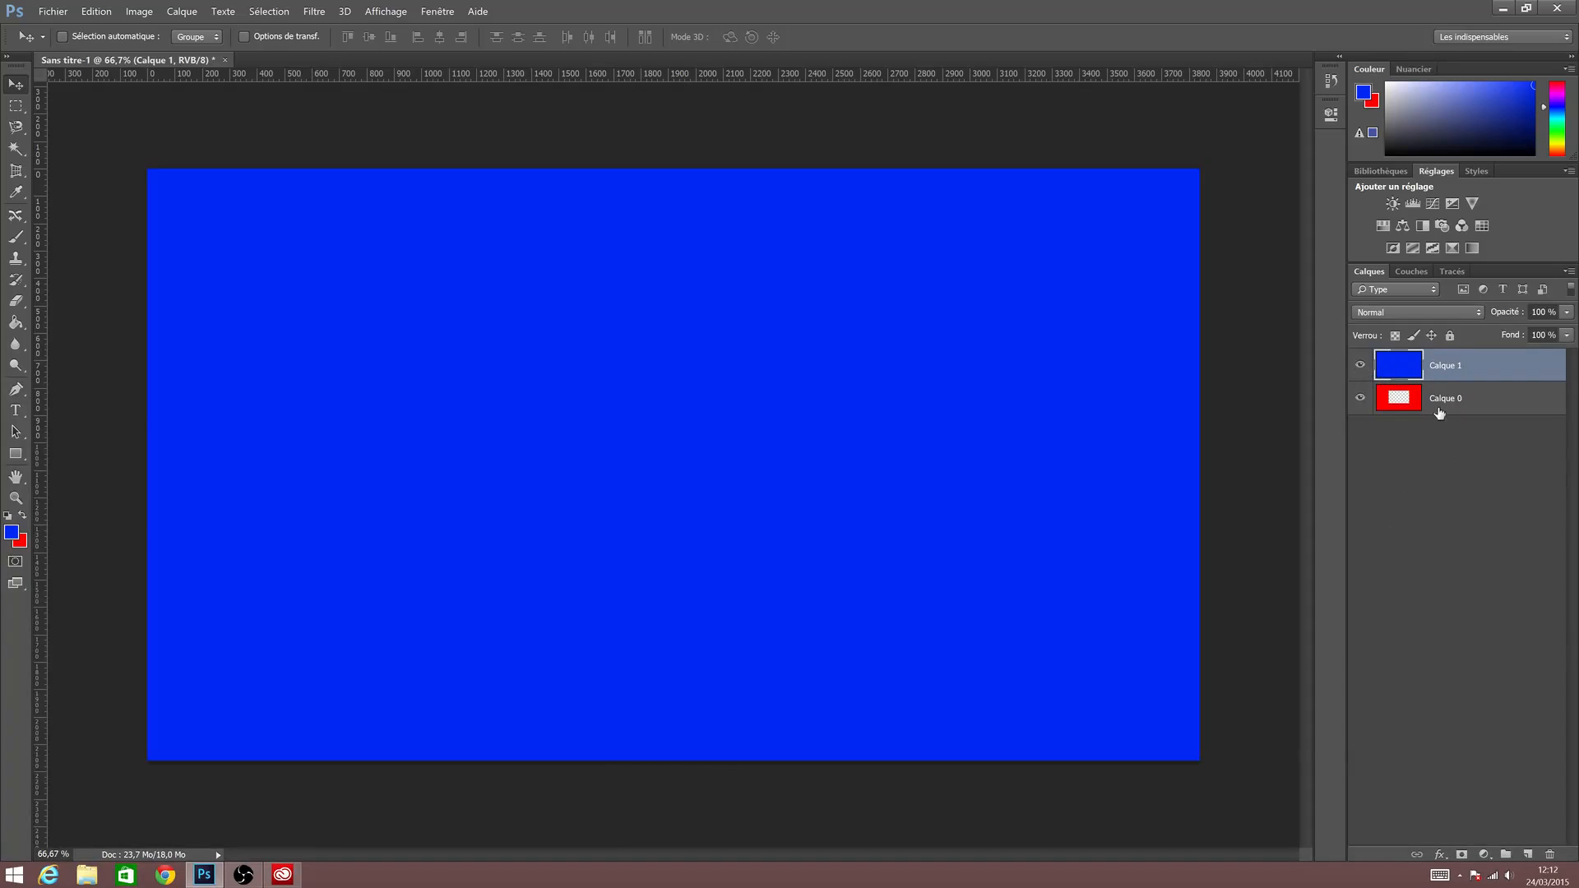
{"action": "left_click_drag", "start_coordinate": [1432, 366], "coordinate": [1438, 407]}
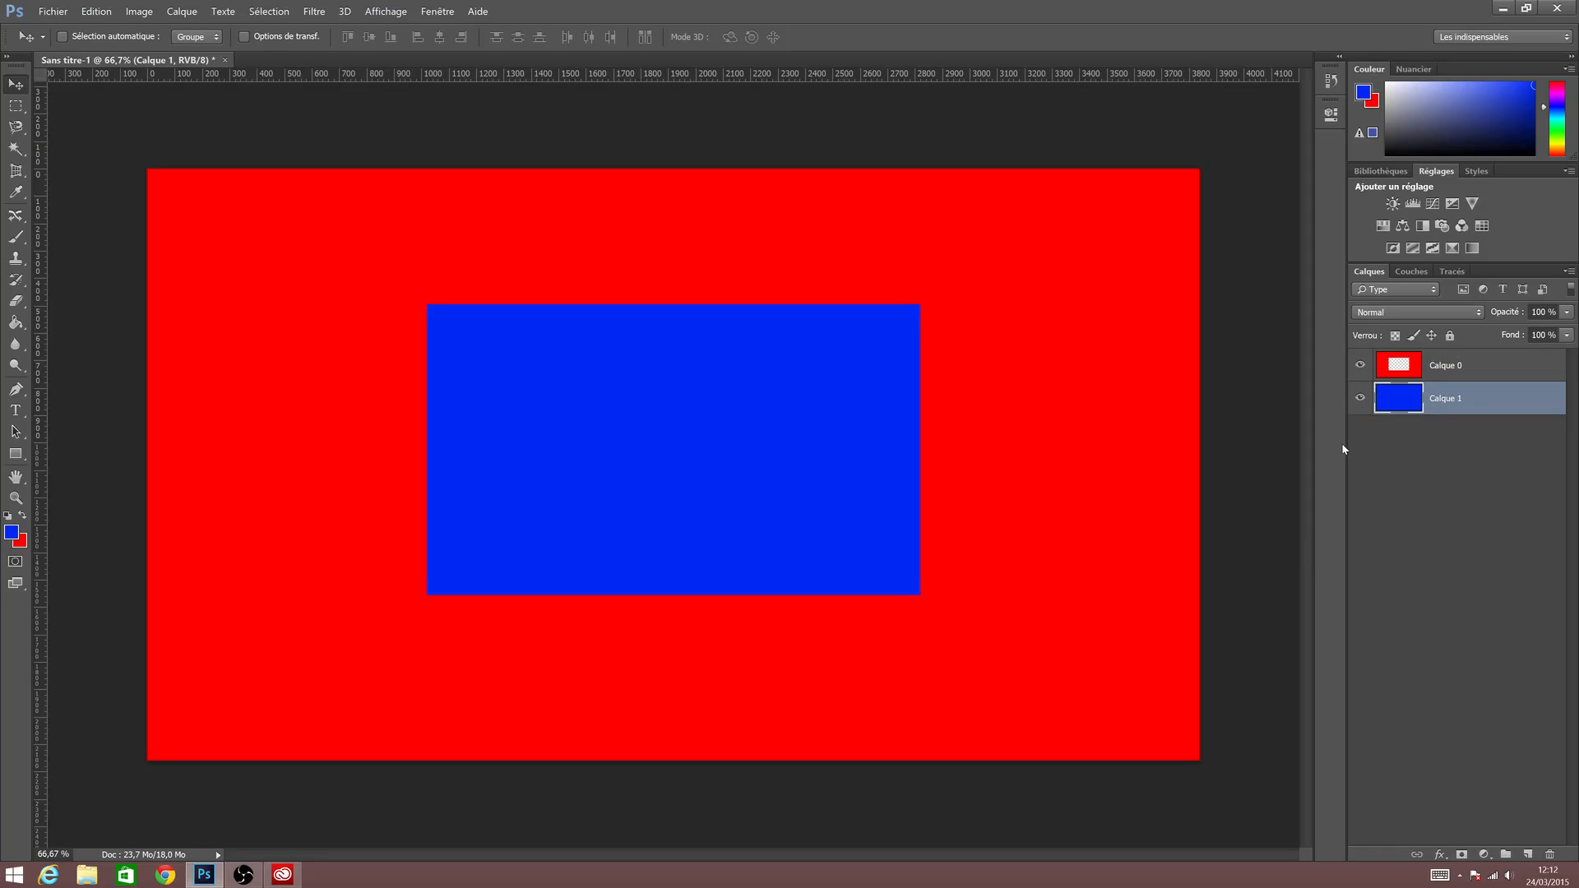
Move the blue layer back above the red layer and delete it.
{"action": "left_click", "coordinate": [1407, 367]}
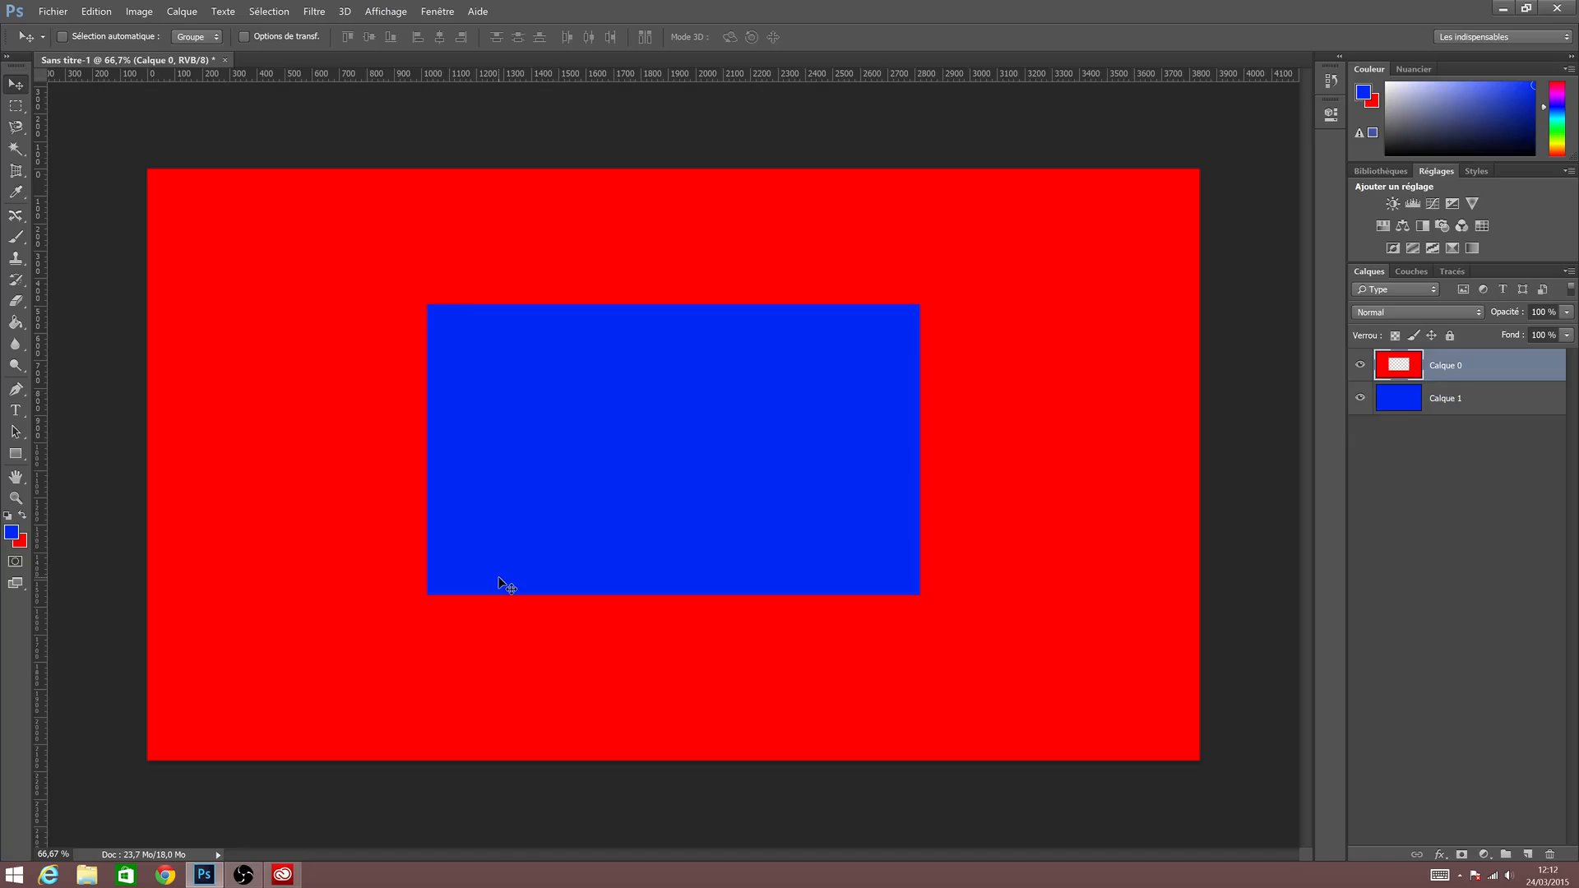
{"action": "left_click", "coordinate": [1501, 402]}
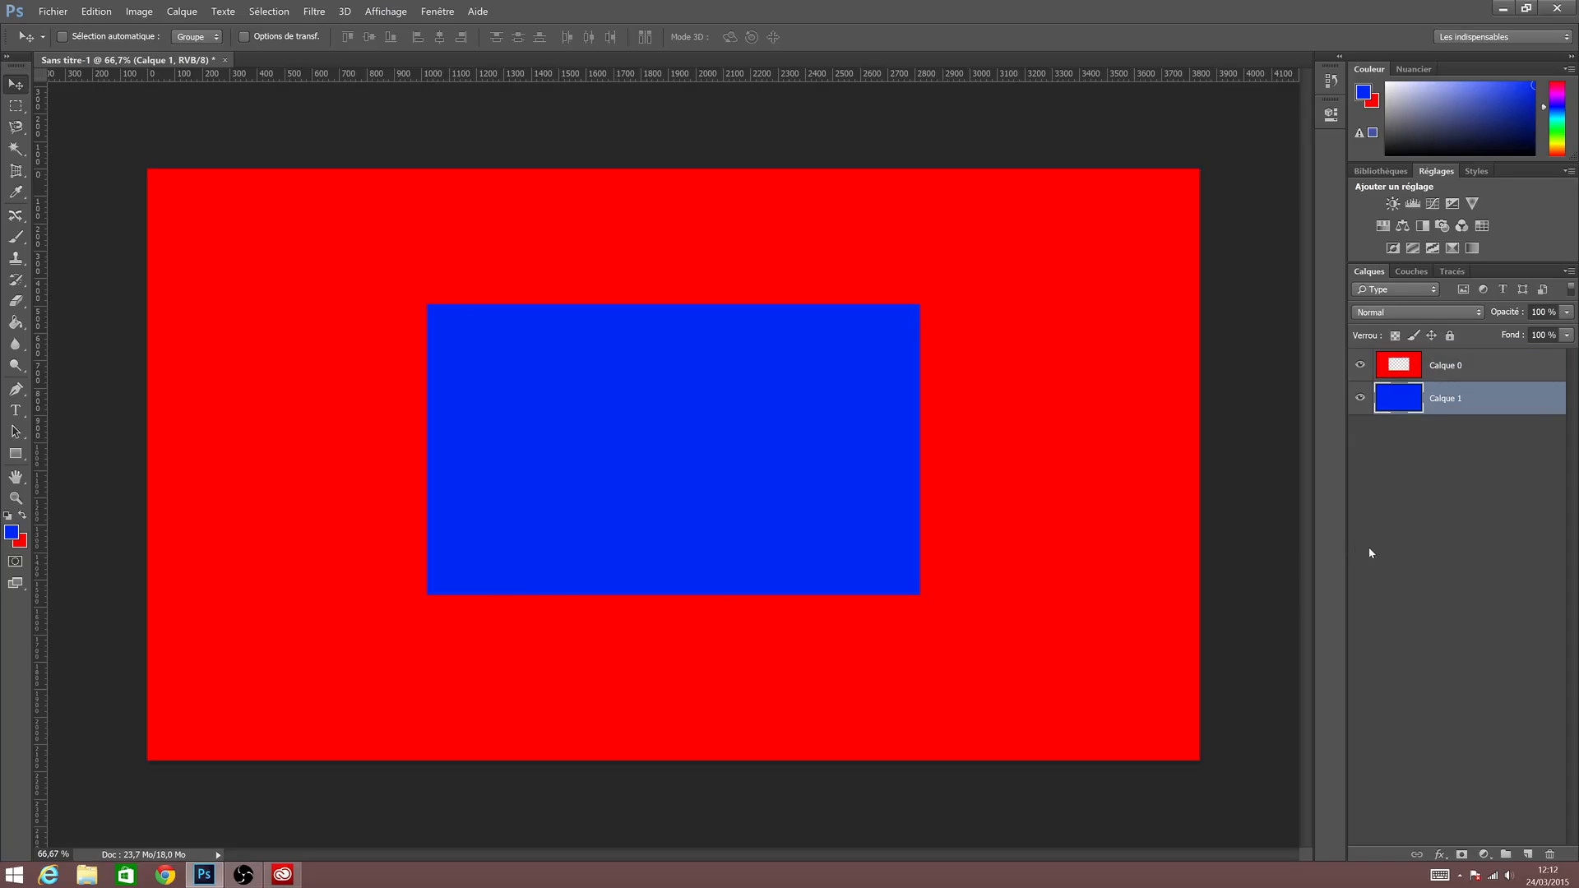
{"action": "left_click_drag", "start_coordinate": [1396, 402], "coordinate": [1418, 372]}
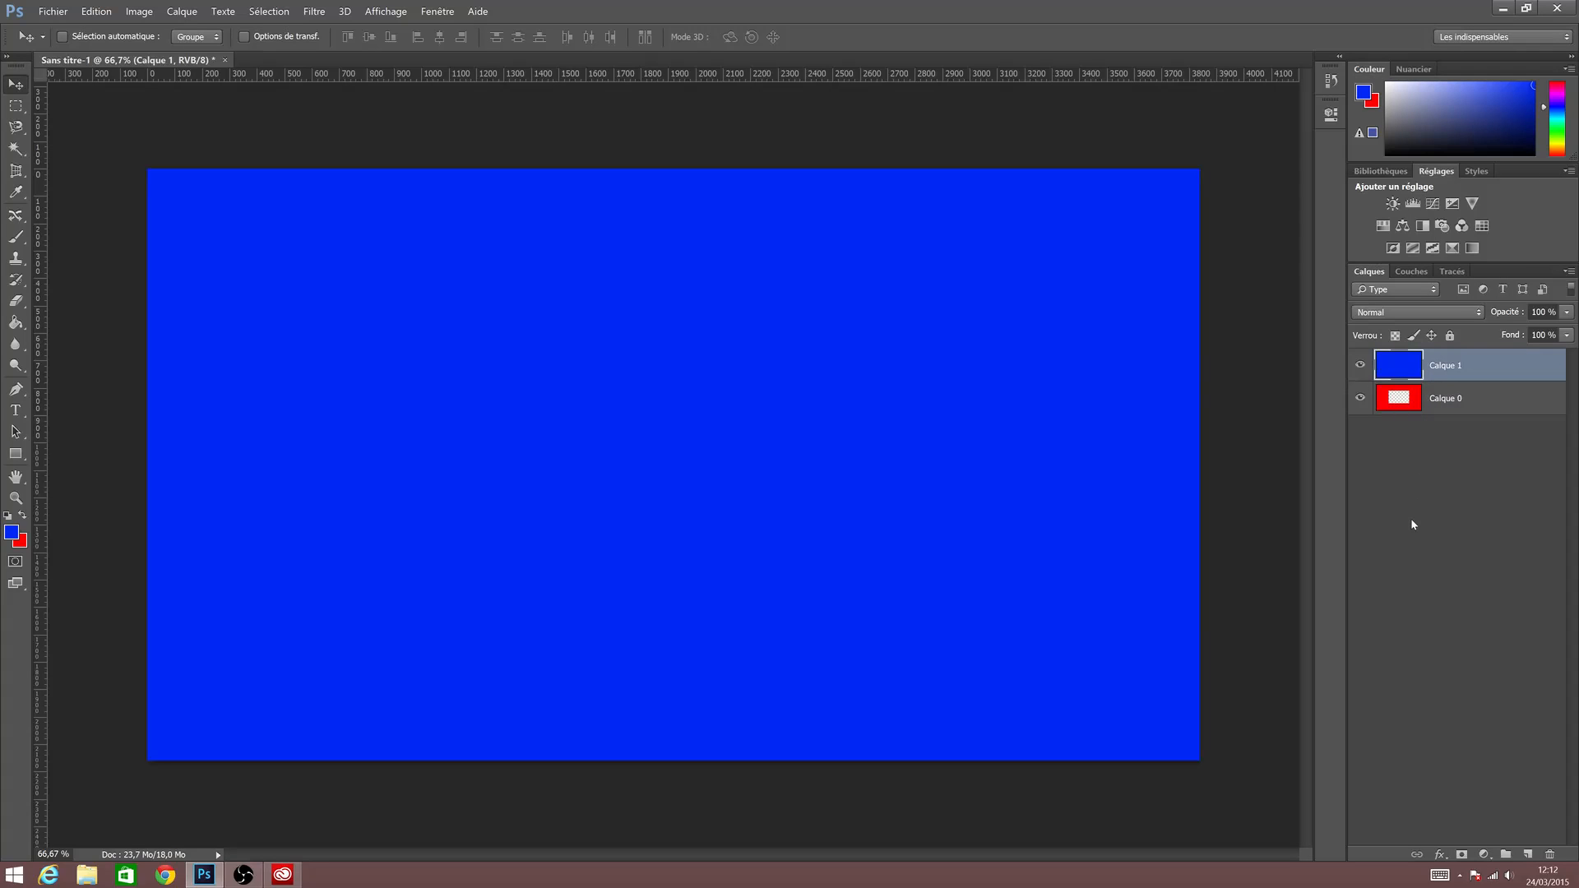
{"action": "left_click_drag", "start_coordinate": [1452, 370], "coordinate": [1550, 848]}
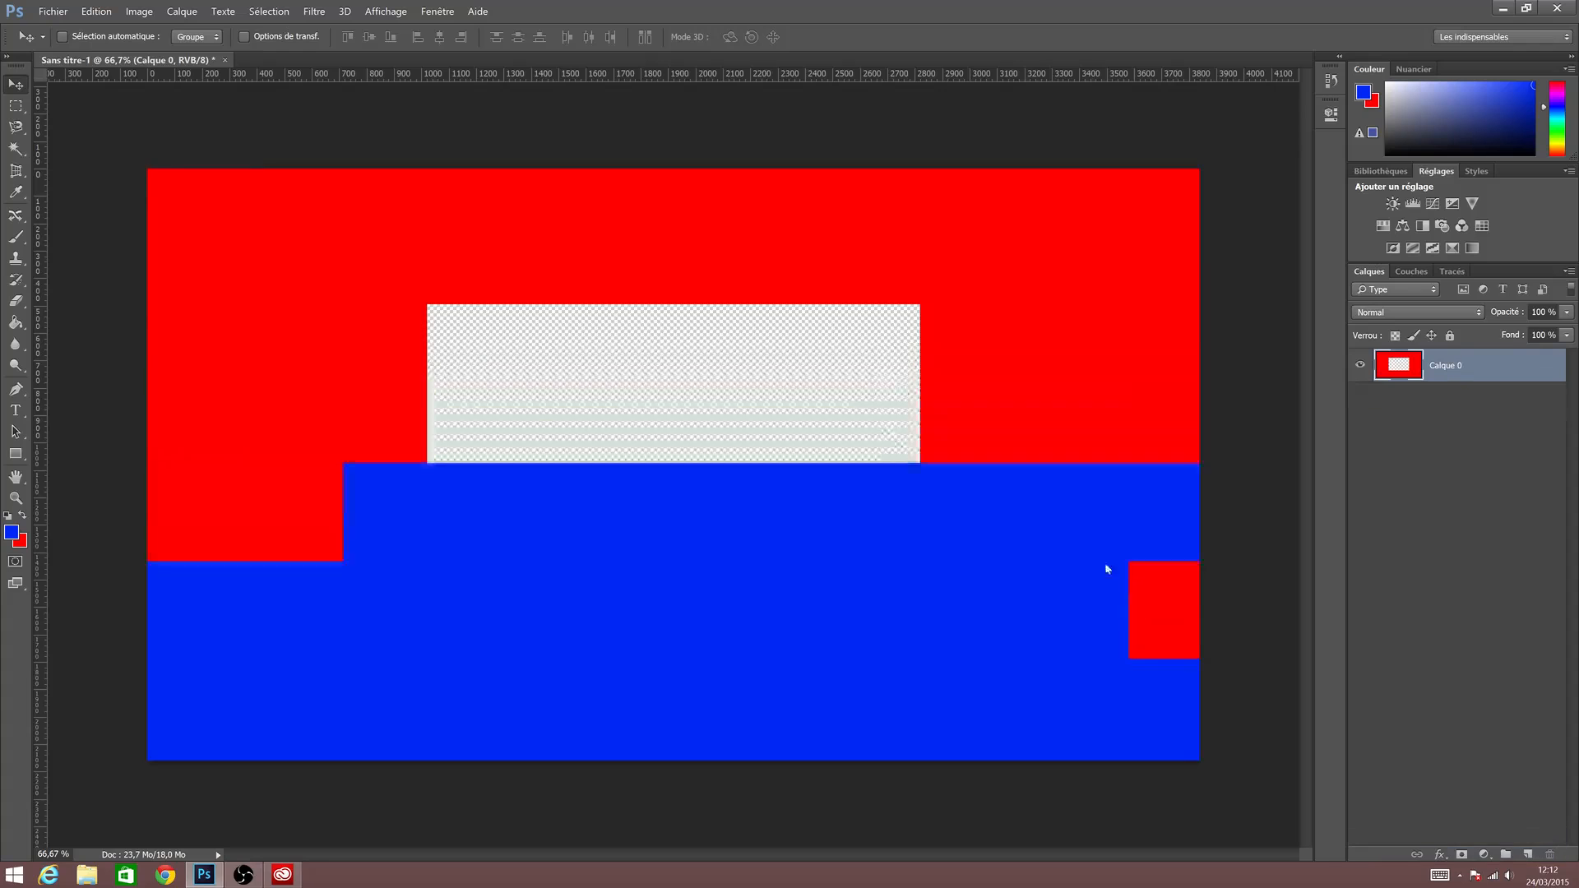
Create a new layer and draw a tall rectangular selection between the transparent opening and the canvas's right edge.
{"action": "left_click", "coordinate": [16, 105]}
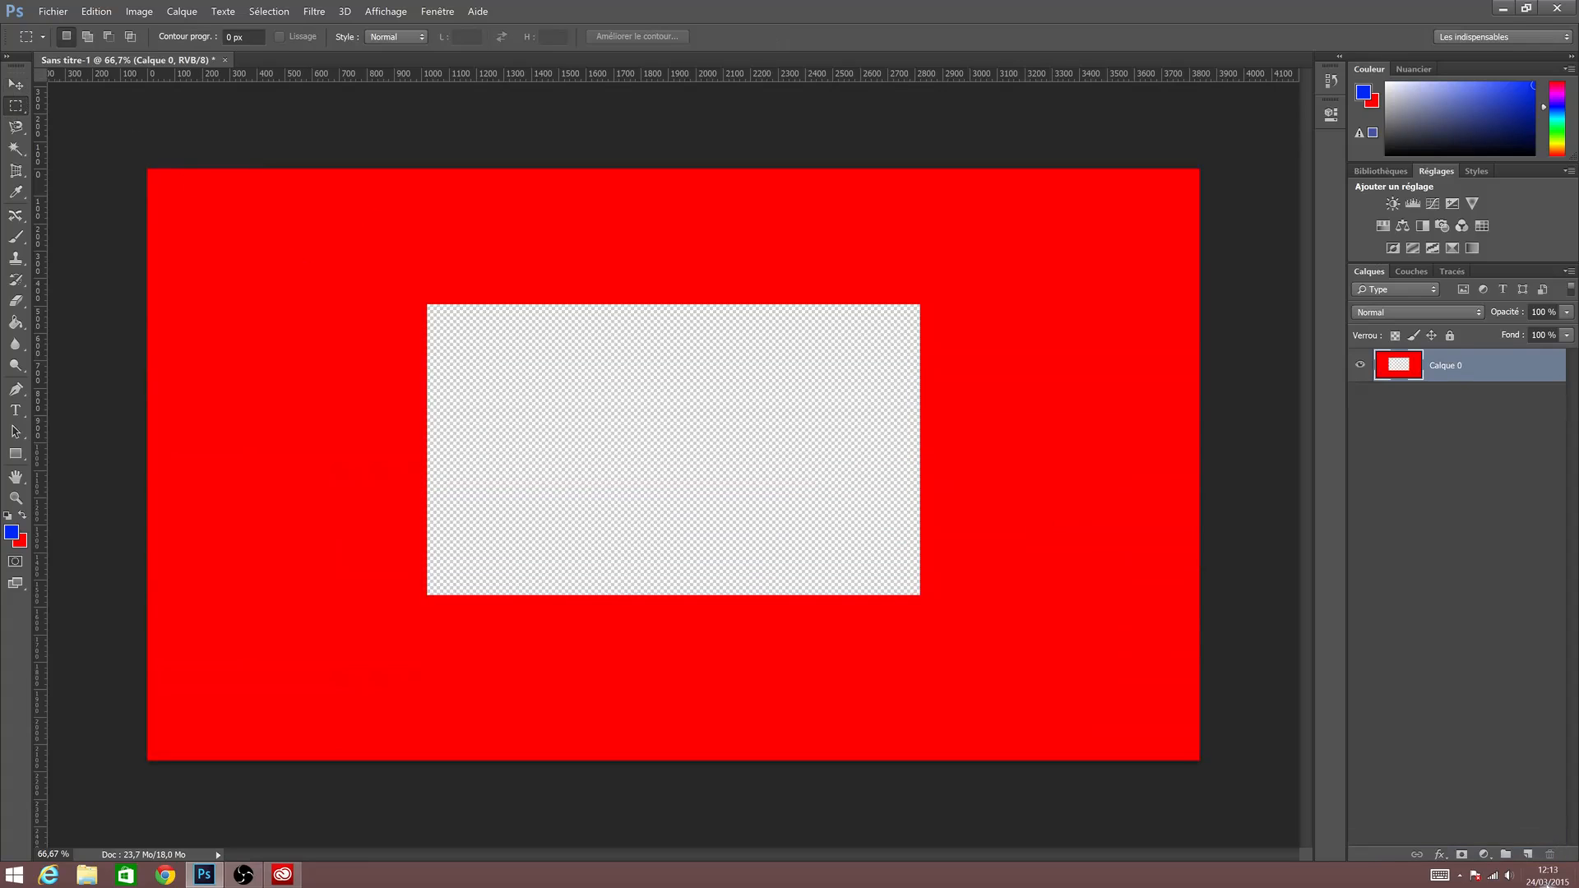
{"action": "left_click", "coordinate": [1527, 854]}
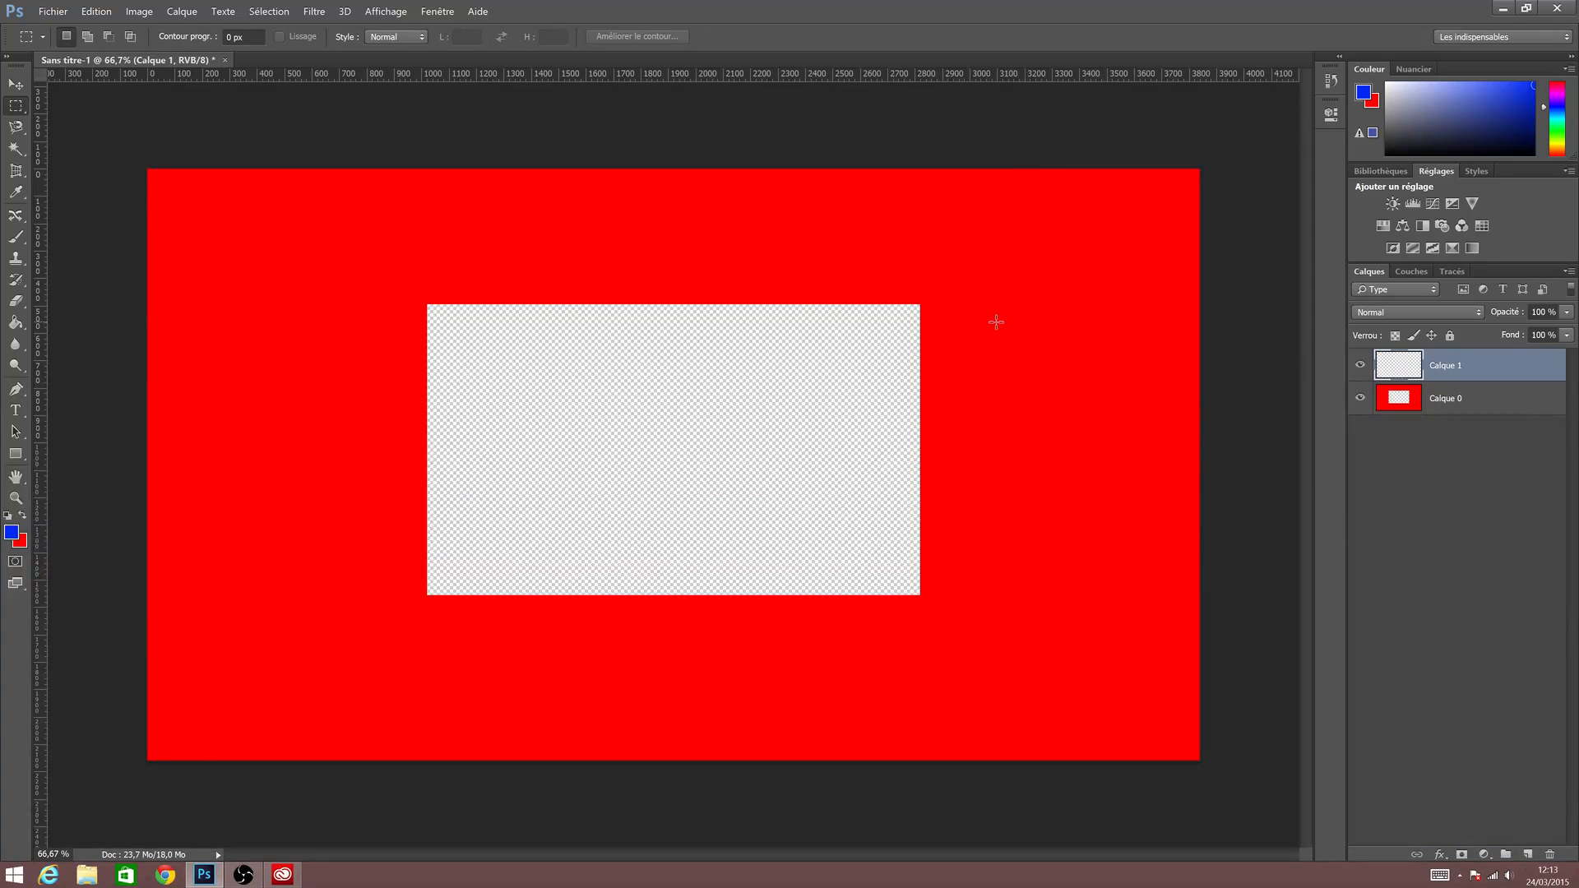
{"action": "left_click_drag", "start_coordinate": [955, 304], "coordinate": [1140, 598]}
Set the foreground colour to yellow f5e100, fill the rectangular selection with the Paint Bucket and deselect it.
{"action": "left_click", "coordinate": [12, 535]}
{"action": "left_click_drag", "start_coordinate": [361, 320], "coordinate": [361, 316]}
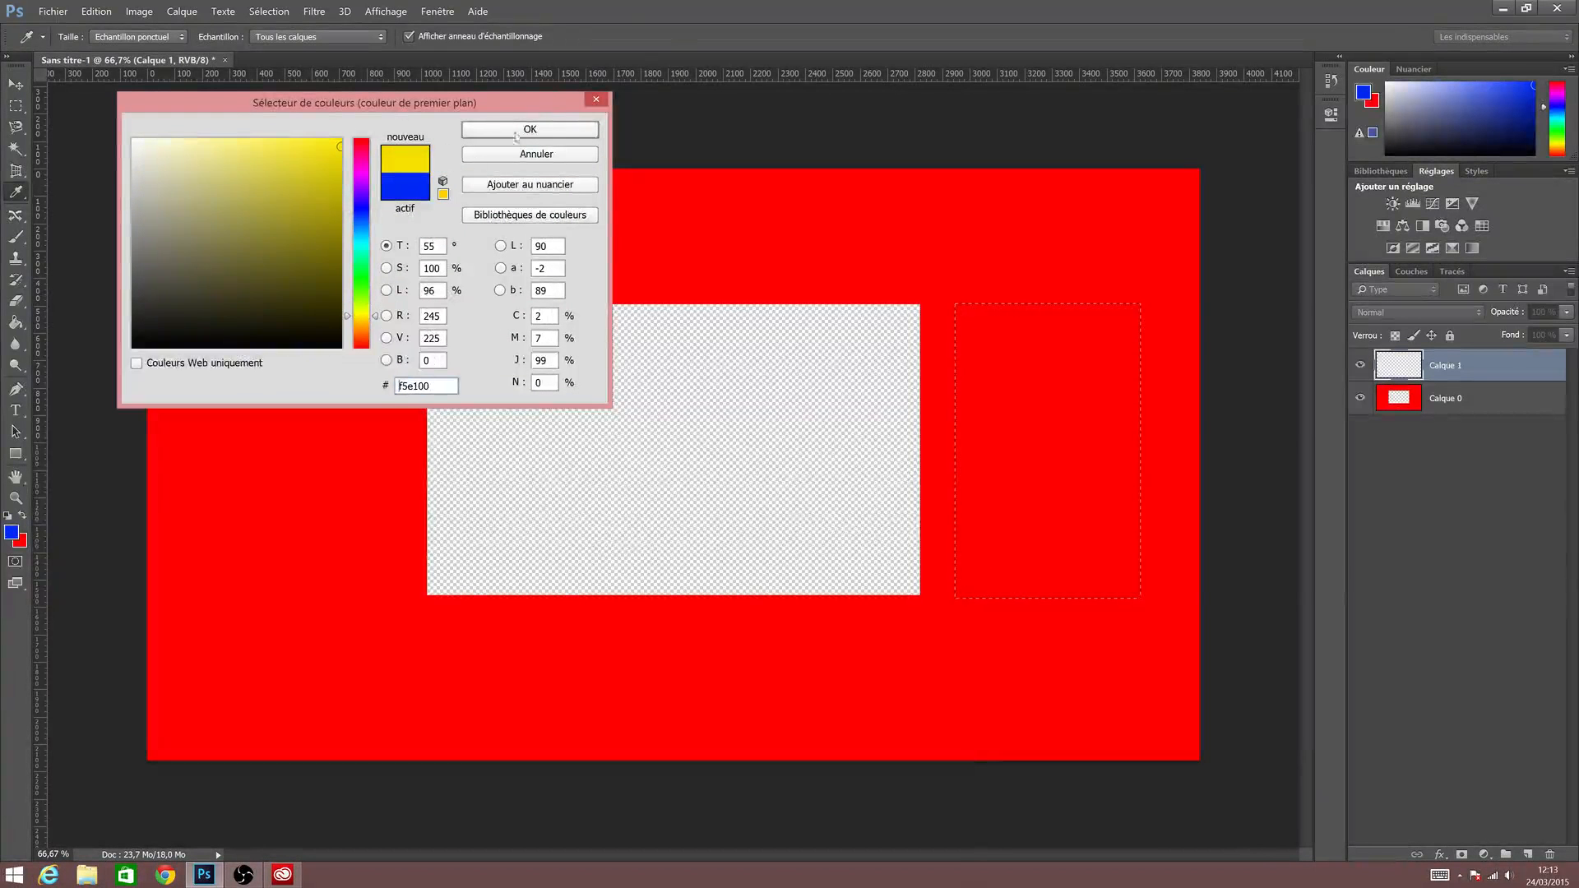
{"action": "left_click", "coordinate": [530, 130]}
{"action": "key", "text": "g"}
{"action": "left_click", "coordinate": [1041, 400]}
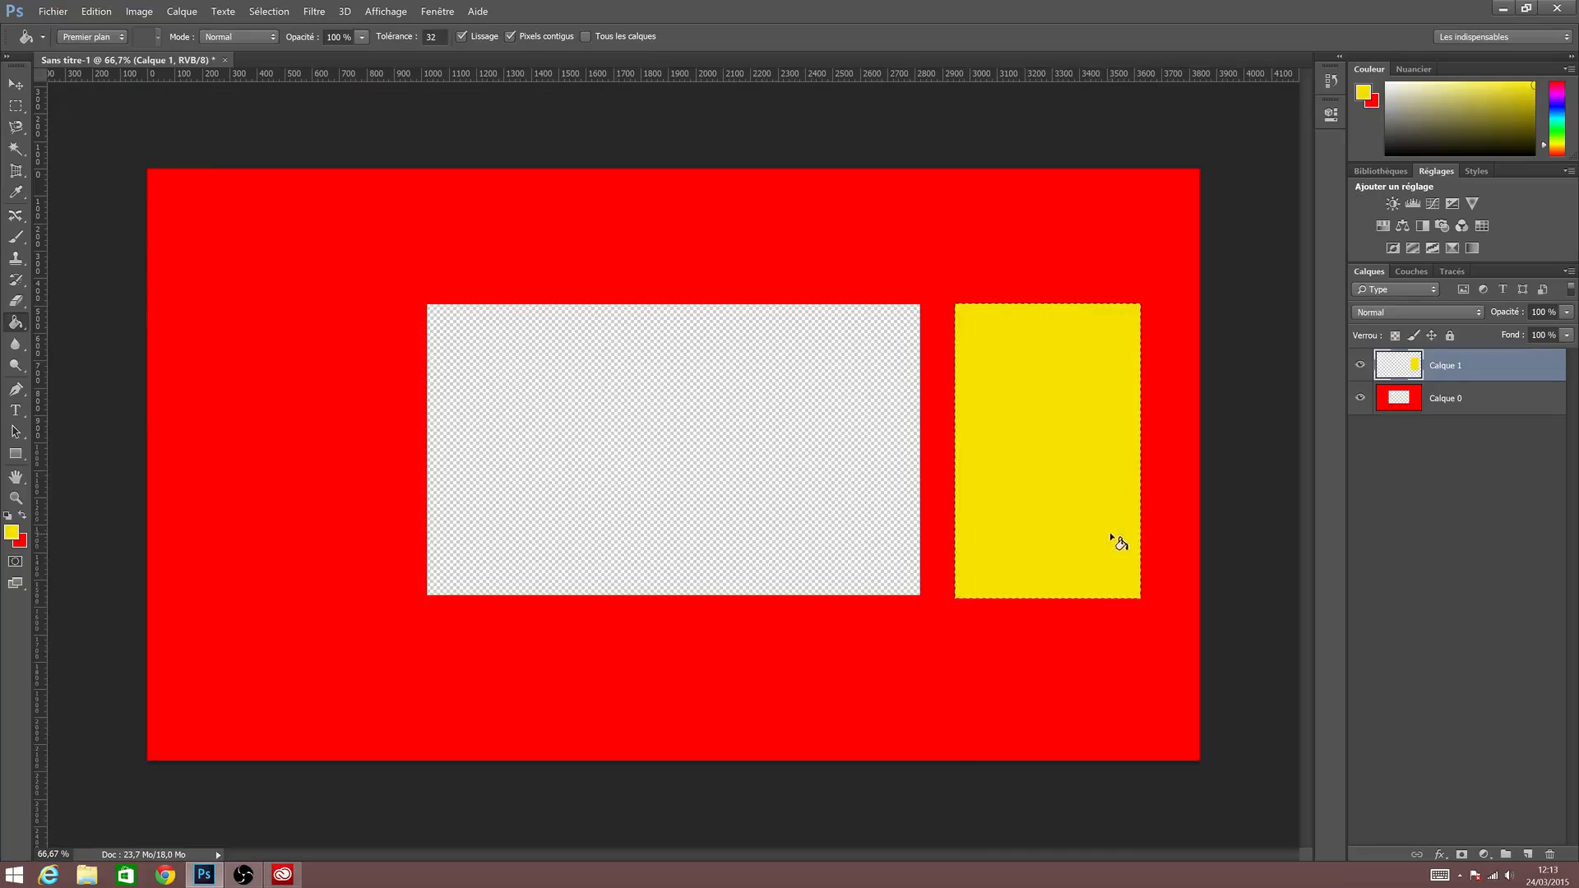
{"action": "key", "text": "ctrl+d"}
Hide and reshow the red layer, and move the yellow rectangle over the transparent opening and back to its right.
{"action": "key", "text": "v"}
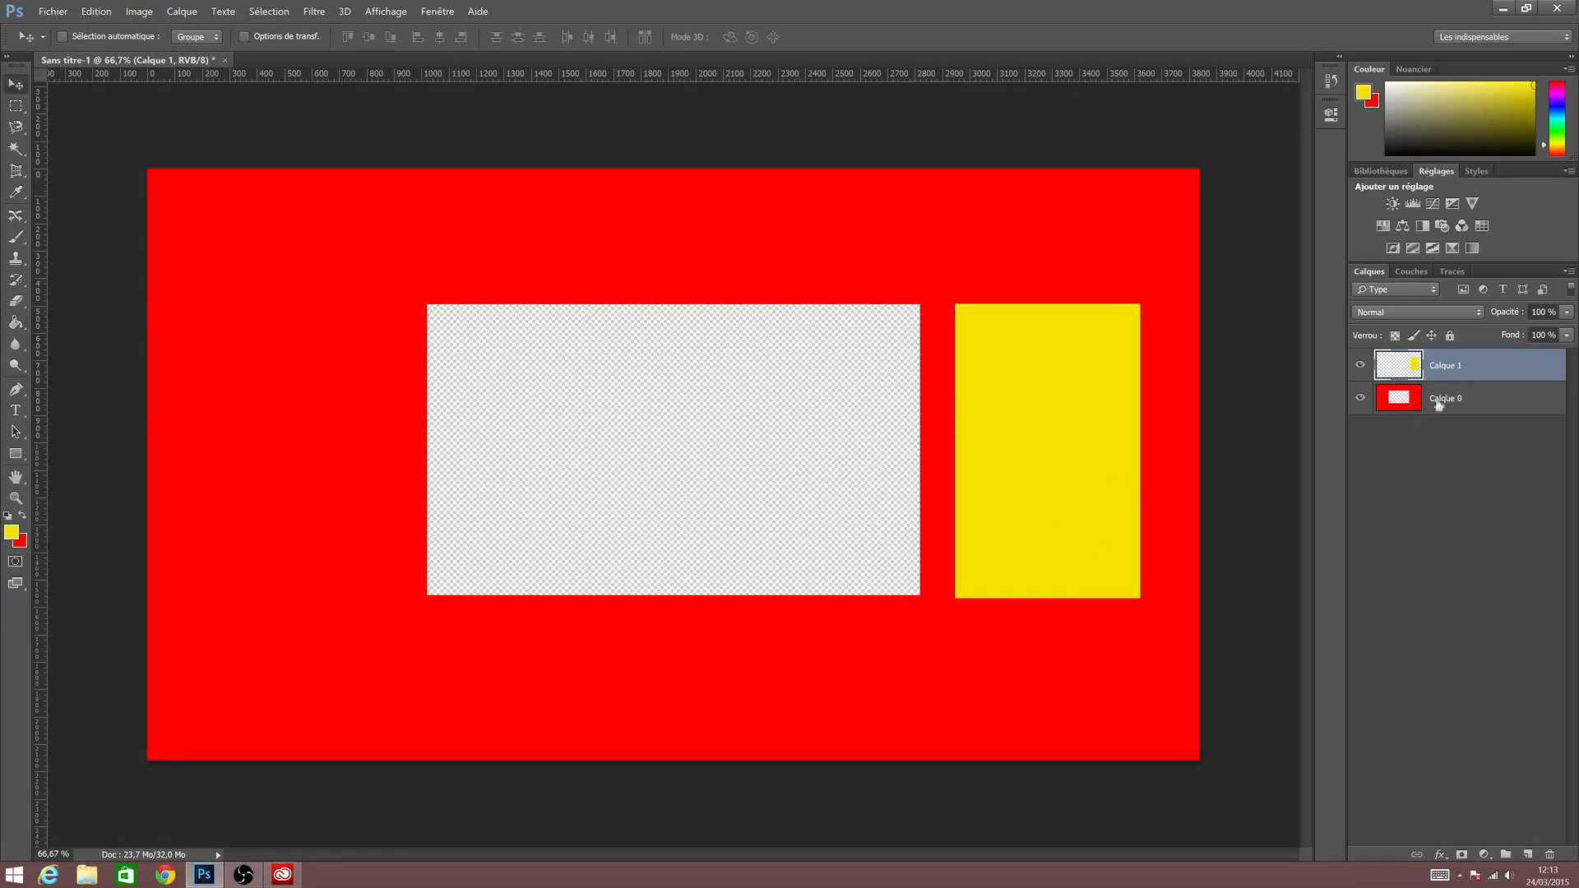
{"action": "left_click", "coordinate": [1361, 395]}
{"action": "left_click", "coordinate": [1361, 397]}
{"action": "left_click_drag", "start_coordinate": [1103, 462], "coordinate": [716, 460]}
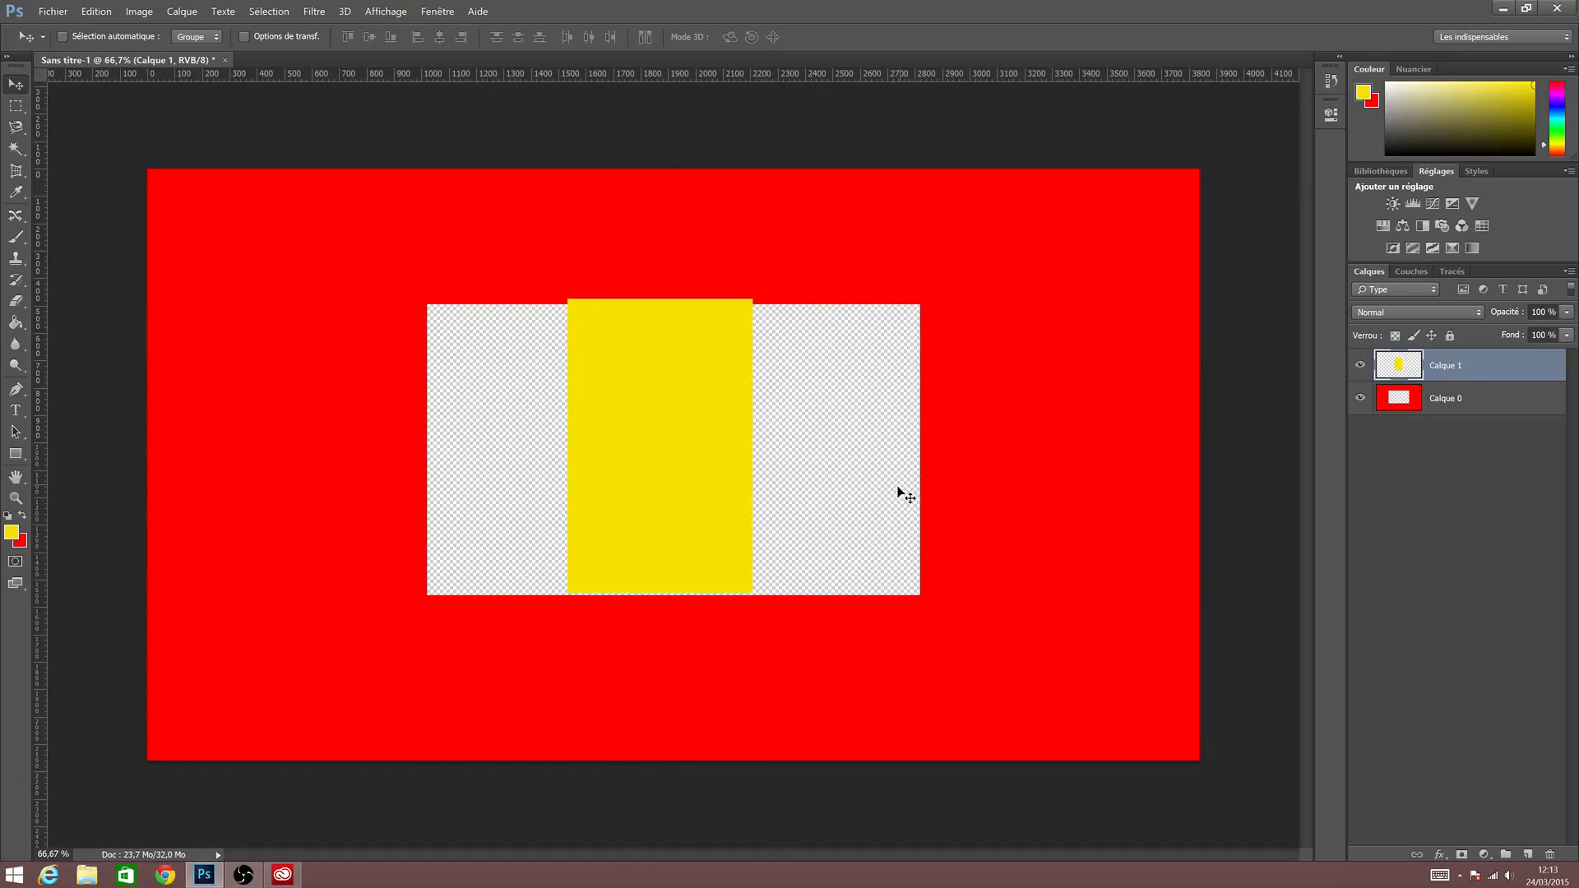
{"action": "left_click_drag", "start_coordinate": [539, 366], "coordinate": [913, 370]}
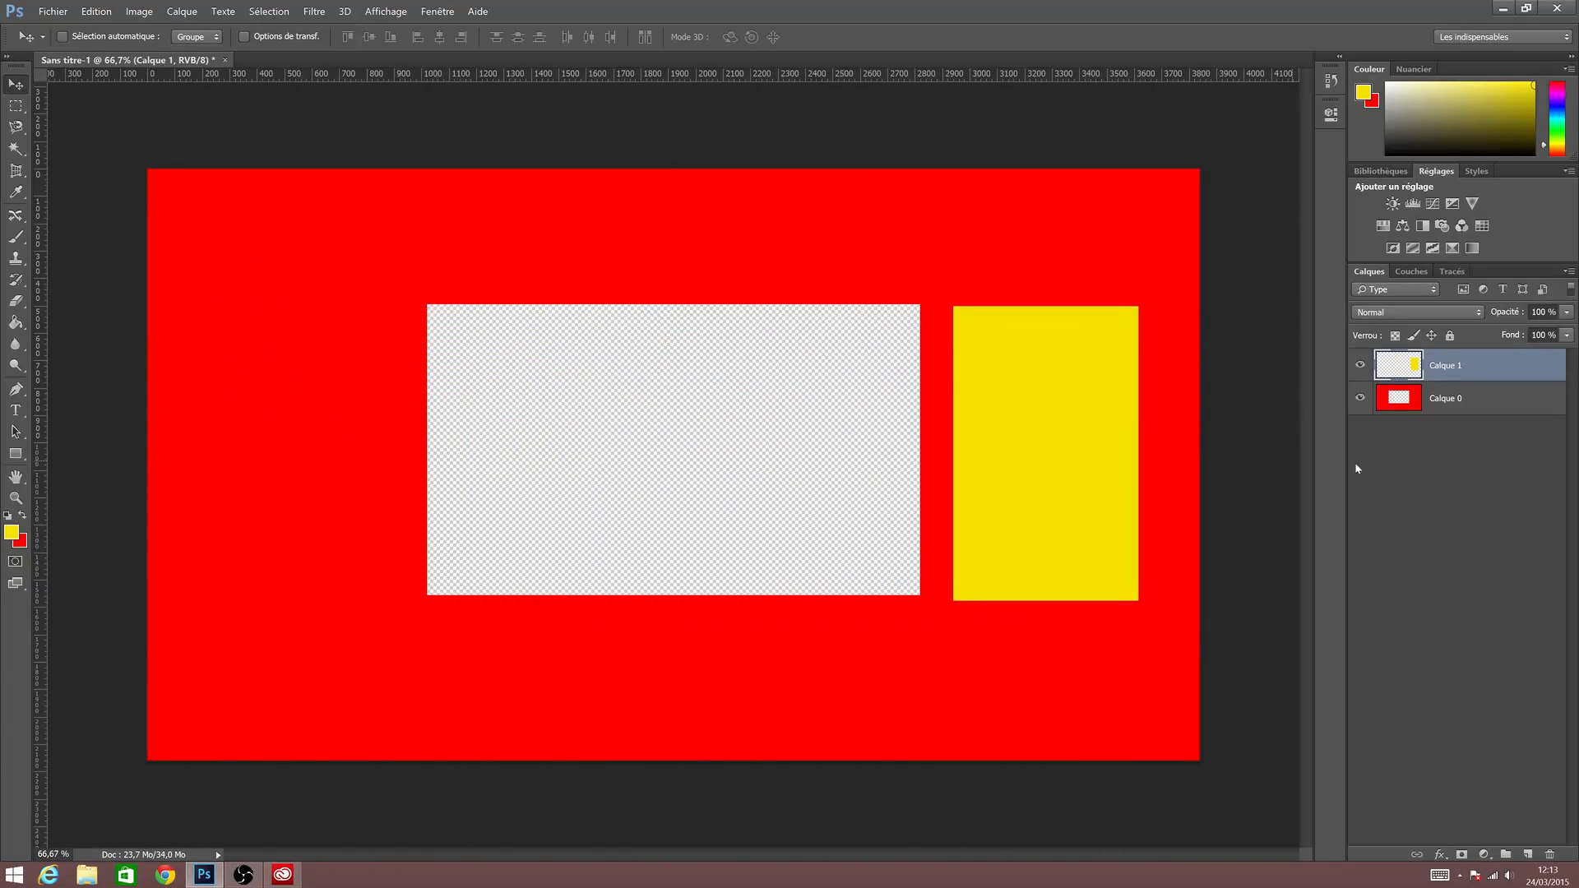
{"action": "left_click_drag", "start_coordinate": [1097, 408], "coordinate": [1100, 399]}
Move the yellow layer below the red layer and slide its rectangle to the middle of the transparent opening.
{"action": "left_click_drag", "start_coordinate": [1472, 367], "coordinate": [1469, 432]}
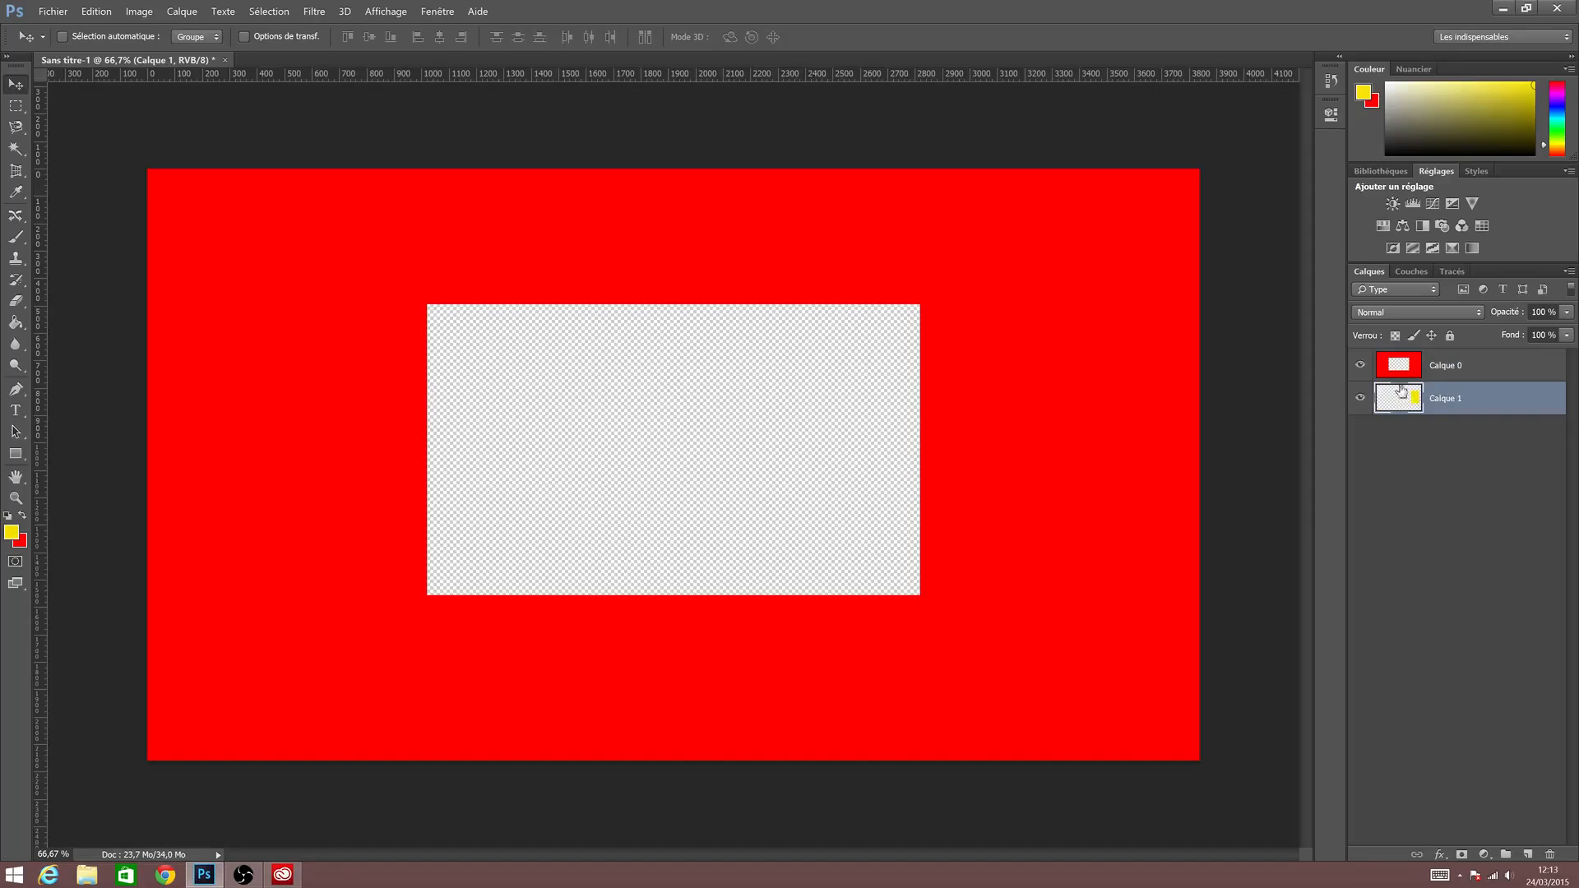
{"action": "left_click_drag", "start_coordinate": [1135, 414], "coordinate": [703, 436]}
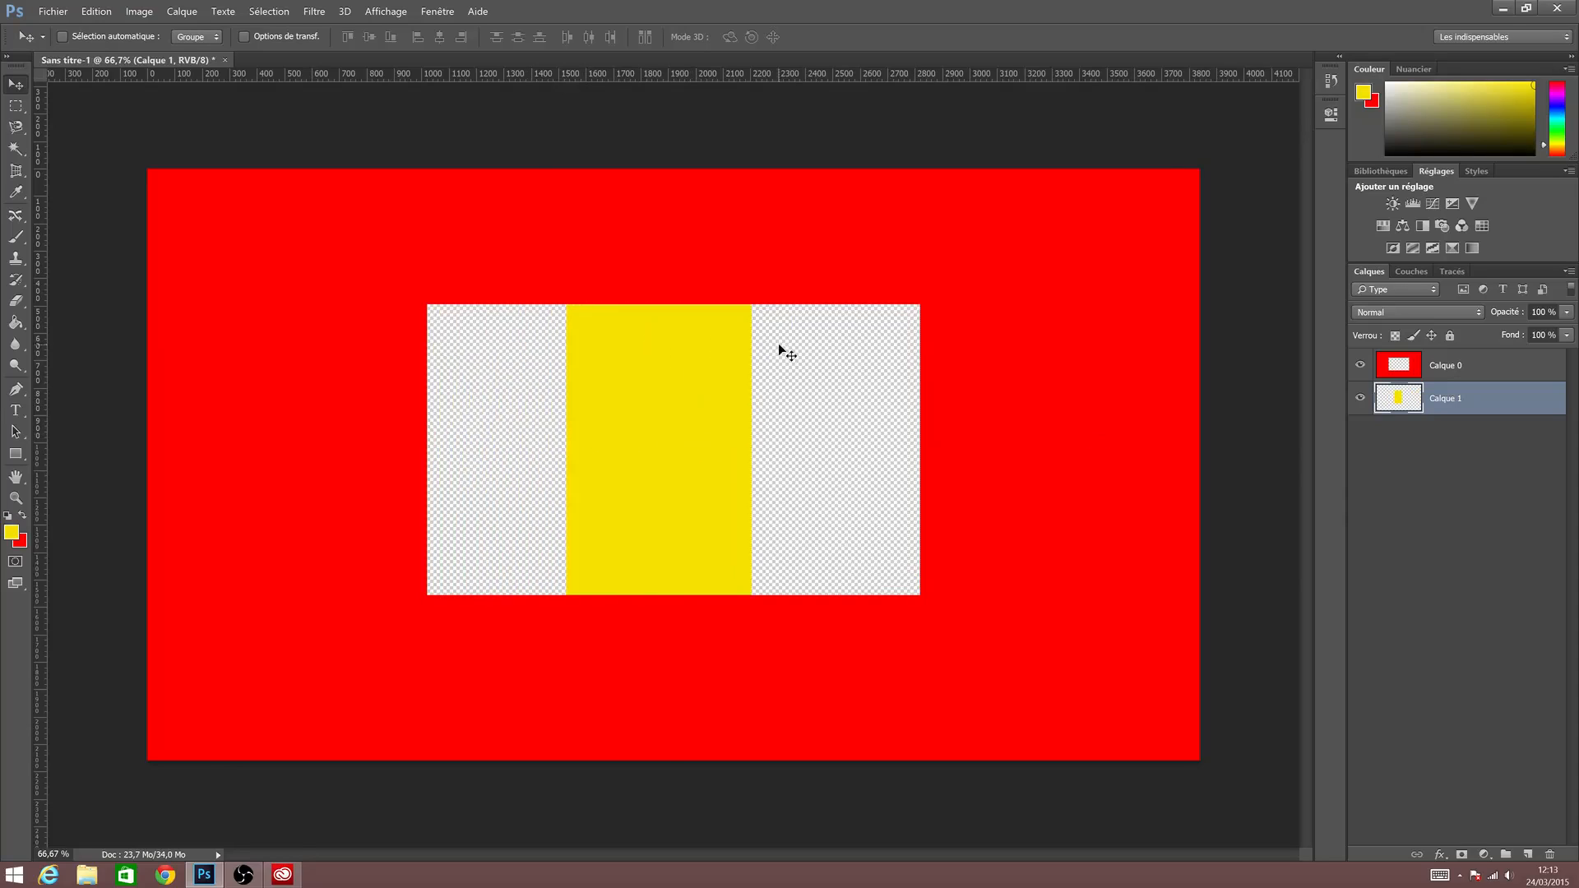
{"action": "left_click", "coordinate": [1416, 384]}
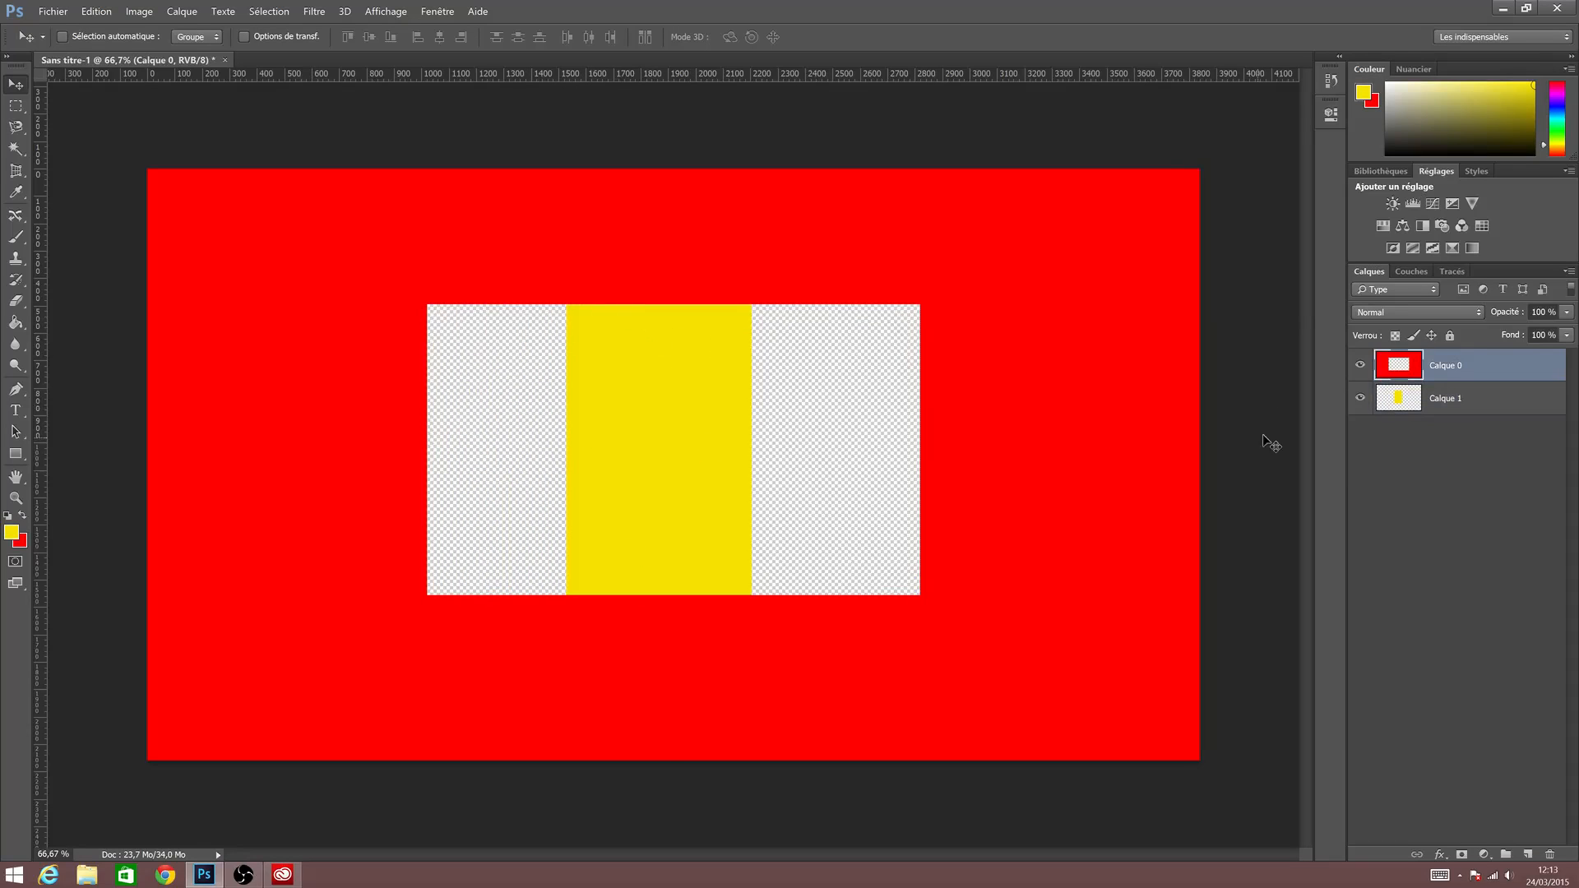
{"action": "key", "text": "alt+bracketleft"}
{"action": "mouse_move", "coordinate": [821, 441]}
{"action": "left_mouse_down"}
{"action": "mouse_move", "coordinate": [652, 441]}
{"action": "mouse_move", "coordinate": [641, 380]}
{"action": "mouse_move", "coordinate": [831, 491]}
{"action": "mouse_move", "coordinate": [987, 431]}
{"action": "mouse_move", "coordinate": [730, 365]}
{"action": "mouse_move", "coordinate": [663, 500]}
{"action": "mouse_move", "coordinate": [1103, 462]}
{"action": "mouse_move", "coordinate": [952, 416]}
{"action": "mouse_move", "coordinate": [838, 418]}
{"action": "mouse_move", "coordinate": [826, 445]}
{"action": "left_mouse_up"}
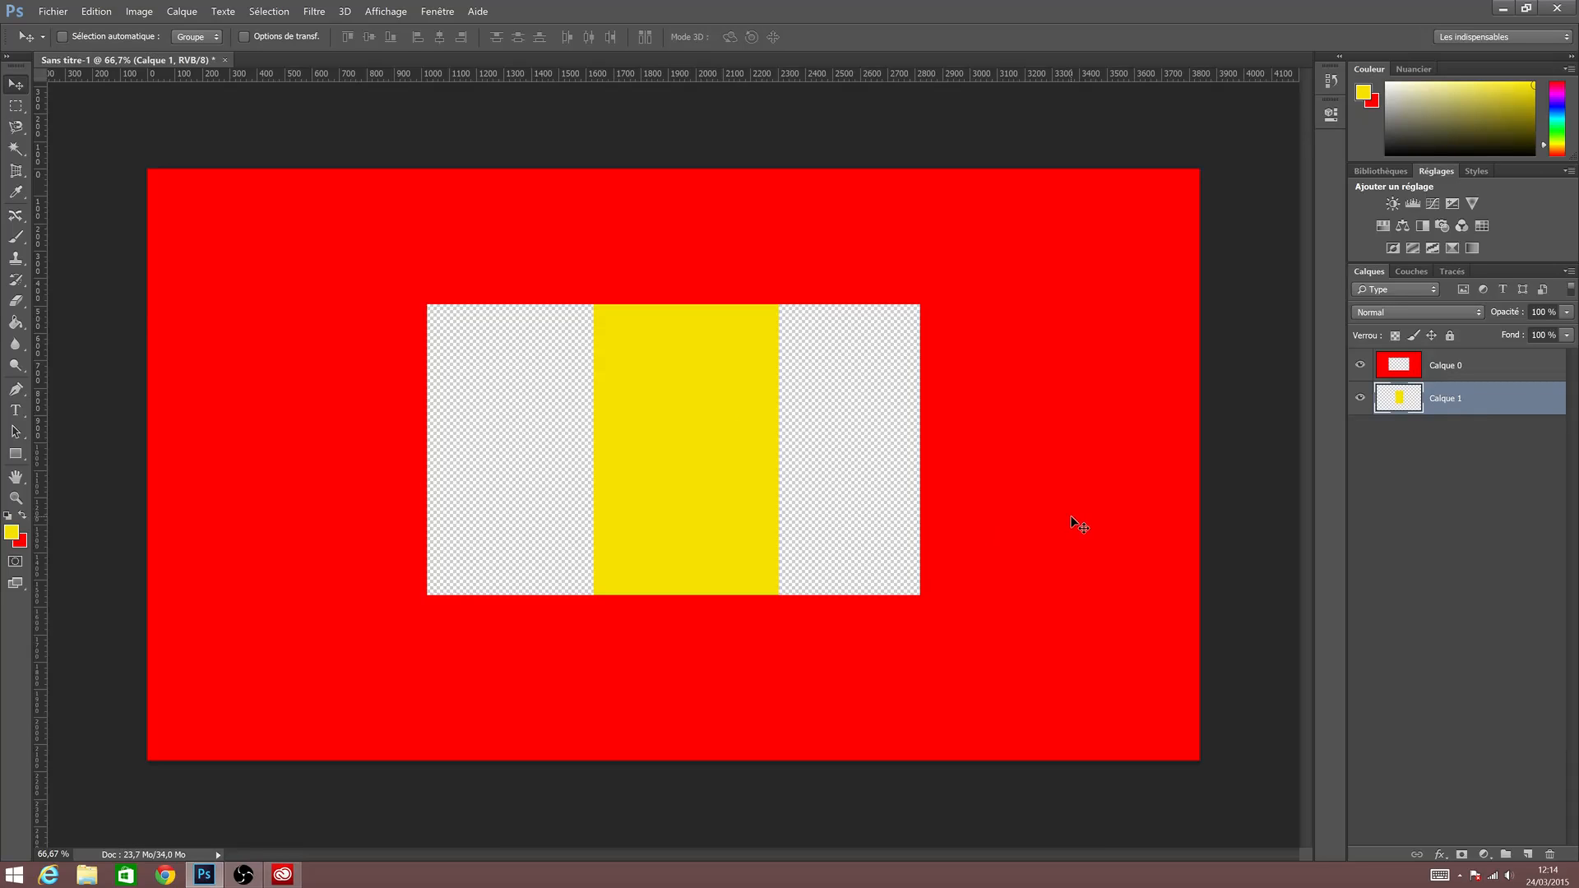
{"action": "mouse_move", "coordinate": [690, 427]}
{"action": "left_mouse_down"}
{"action": "mouse_move", "coordinate": [556, 348]}
{"action": "mouse_move", "coordinate": [680, 421]}
{"action": "mouse_move", "coordinate": [678, 440]}
{"action": "left_mouse_up"}
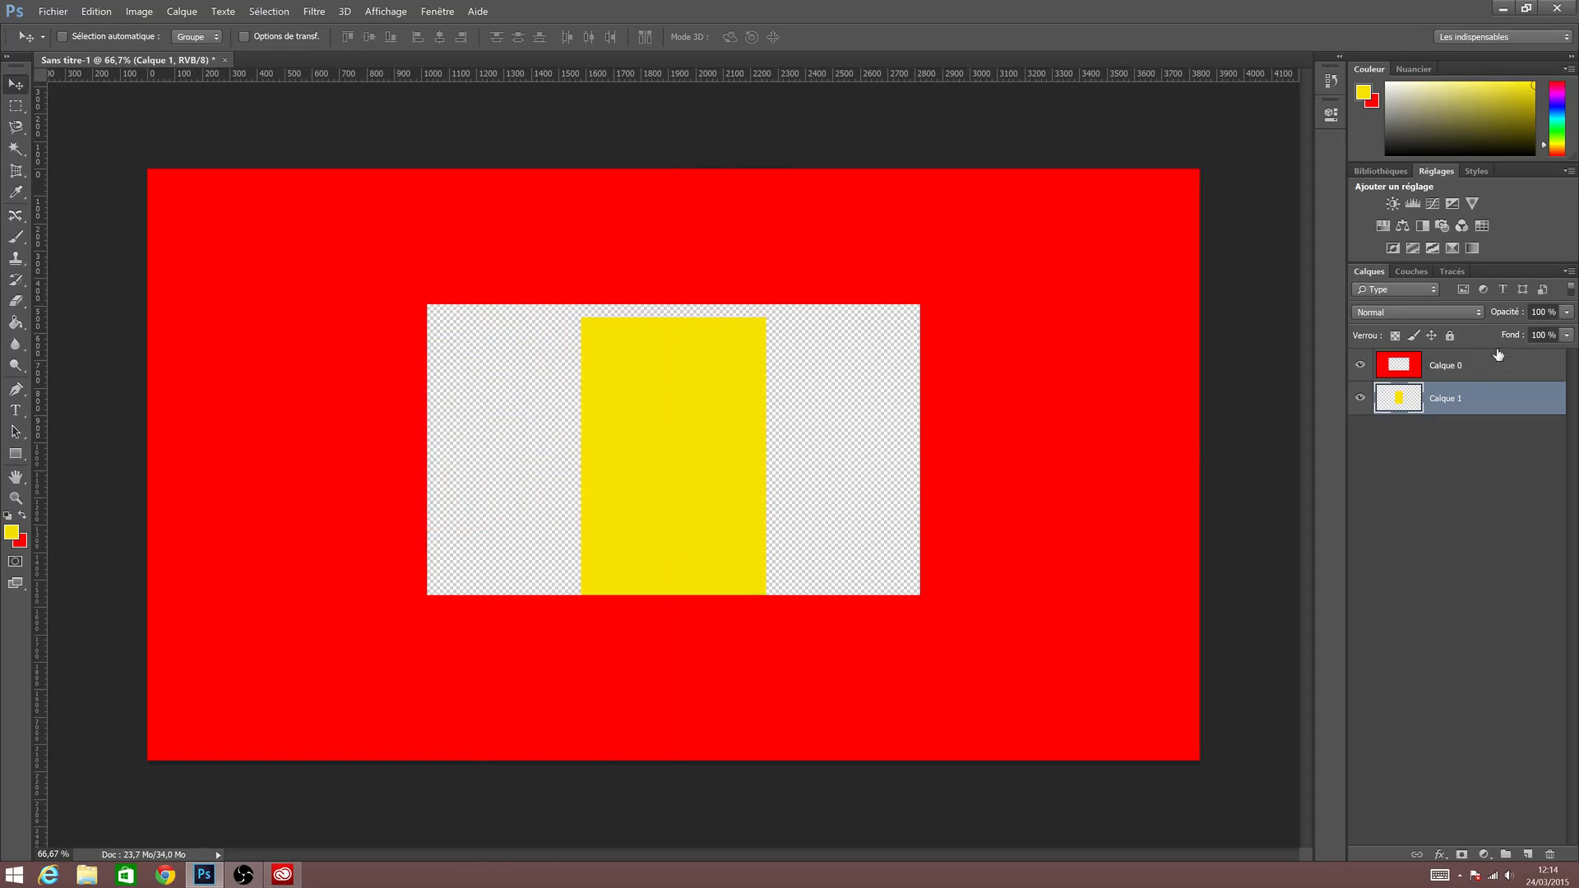
Hide the red layer and move the yellow rectangle back and forth across the canvas, ending in its left half.
{"action": "left_click", "coordinate": [1360, 365]}
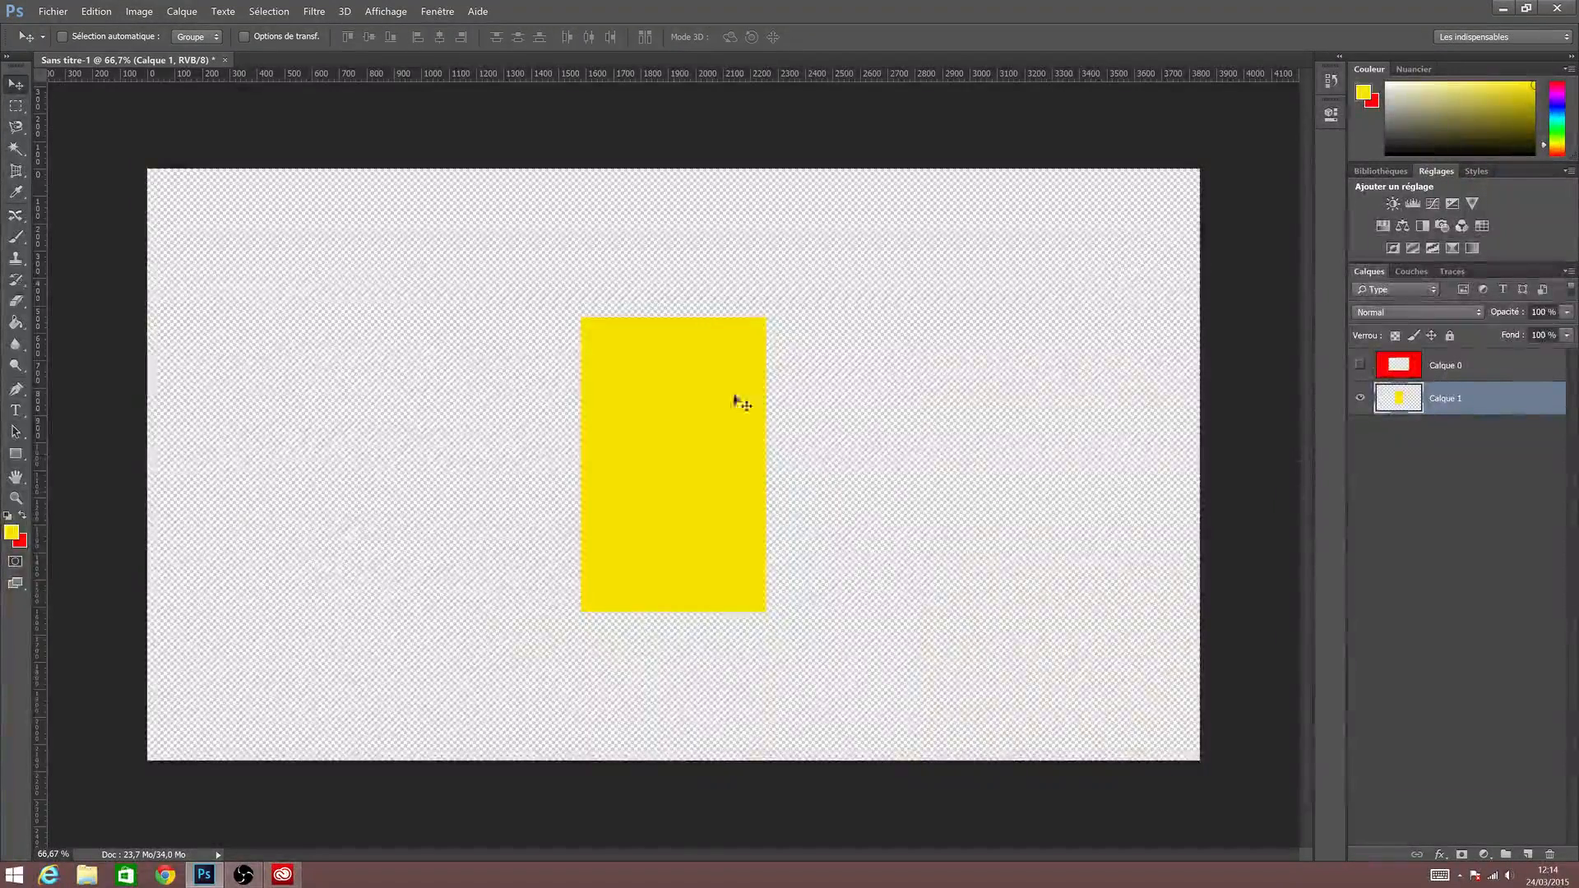
{"action": "left_click_drag", "start_coordinate": [737, 398], "coordinate": [471, 420]}
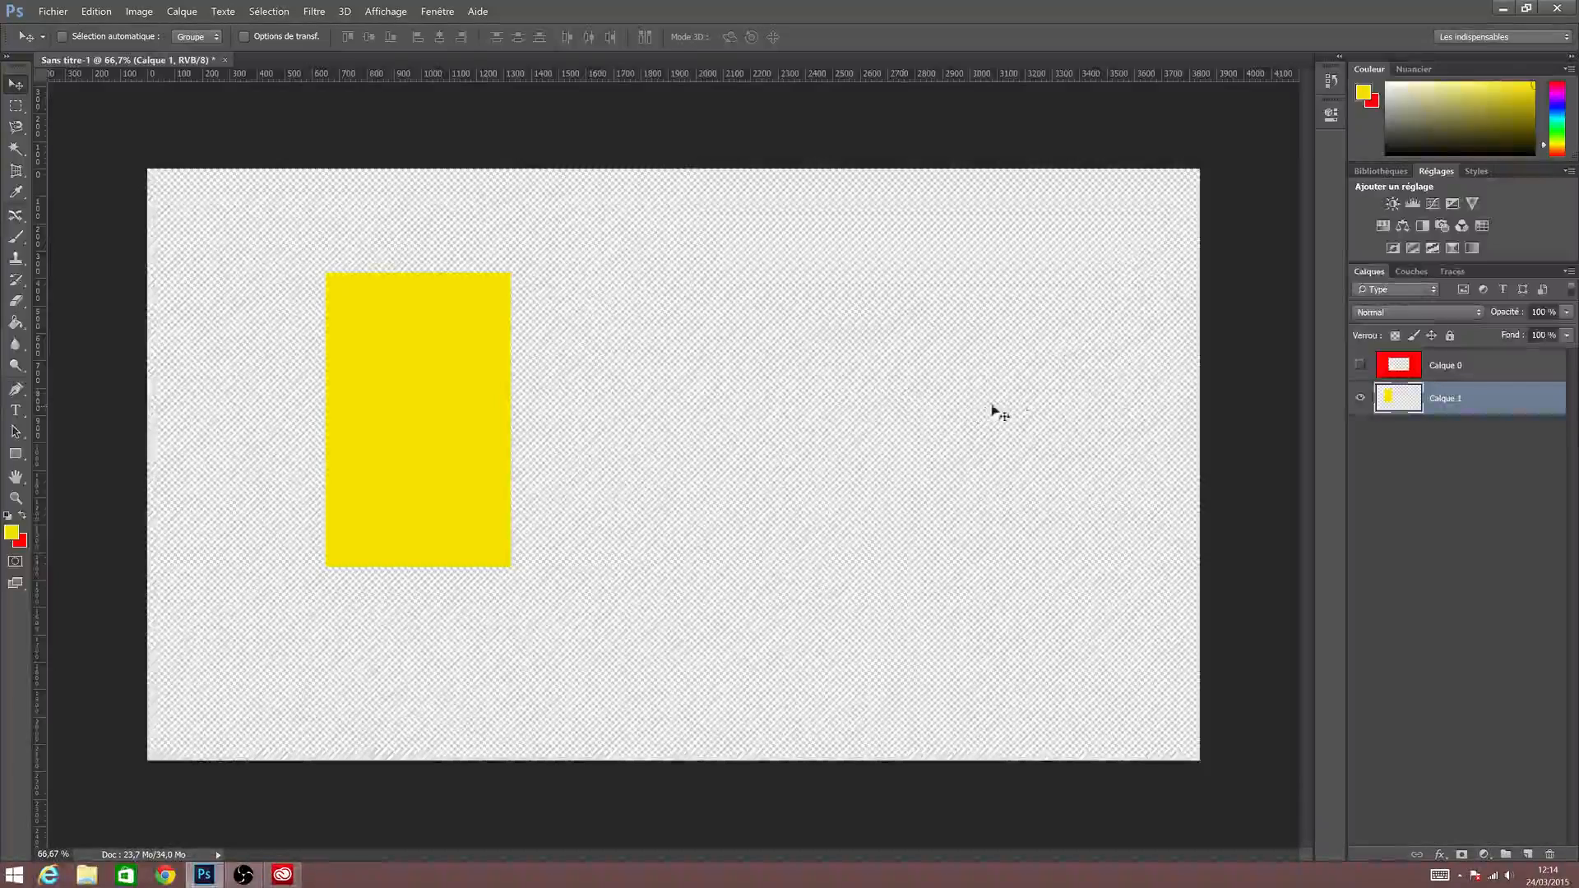
{"action": "left_click_drag", "start_coordinate": [1195, 195], "coordinate": [1149, 198]}
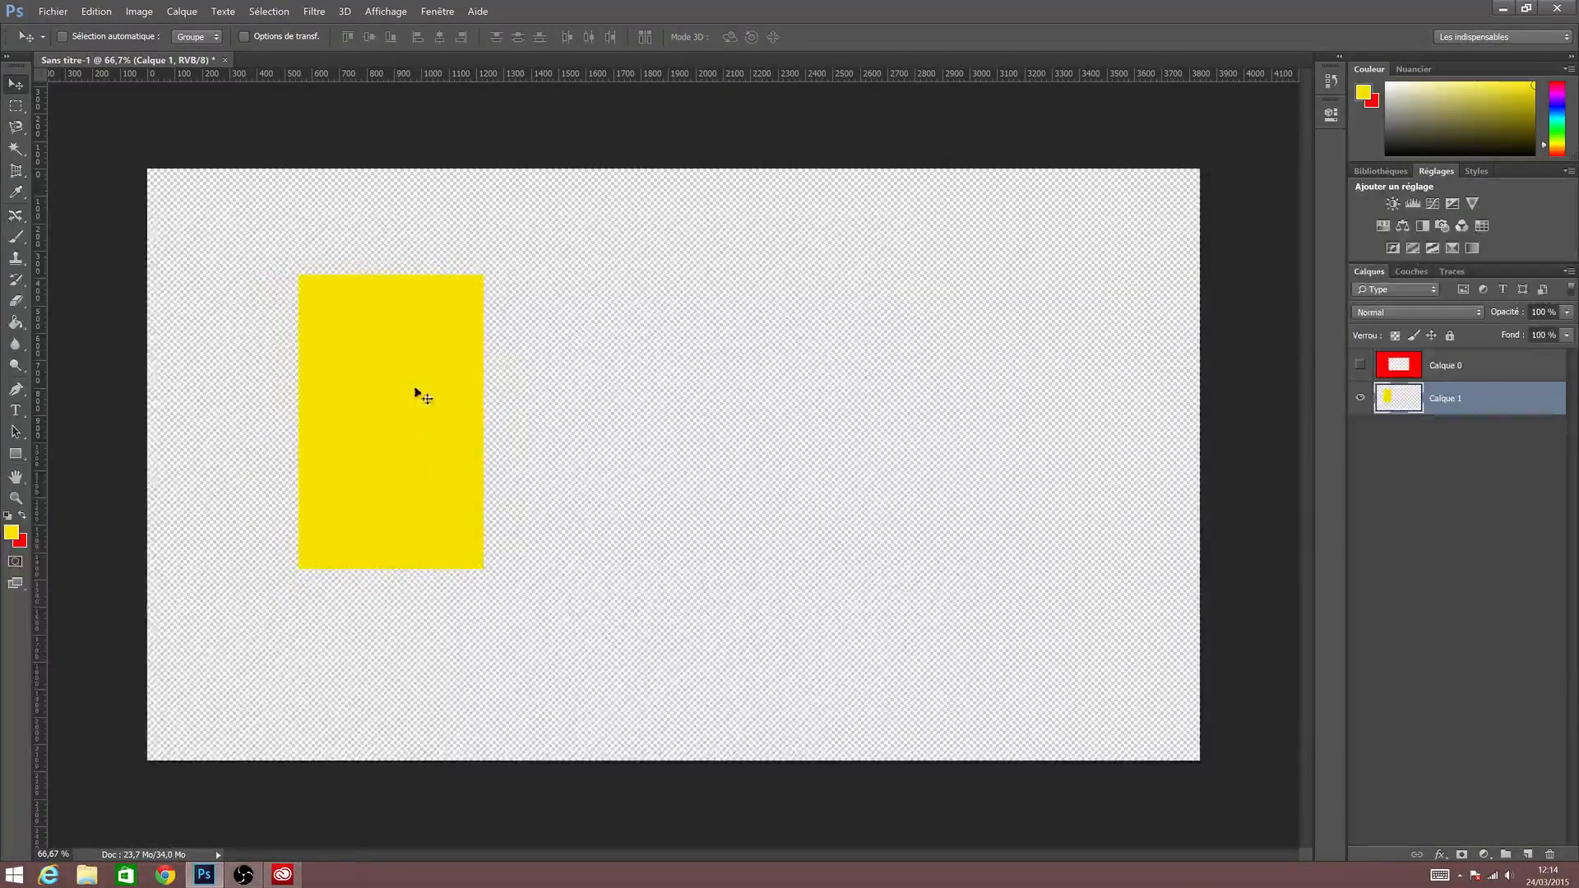
{"action": "left_click_drag", "start_coordinate": [394, 311], "coordinate": [1174, 272]}
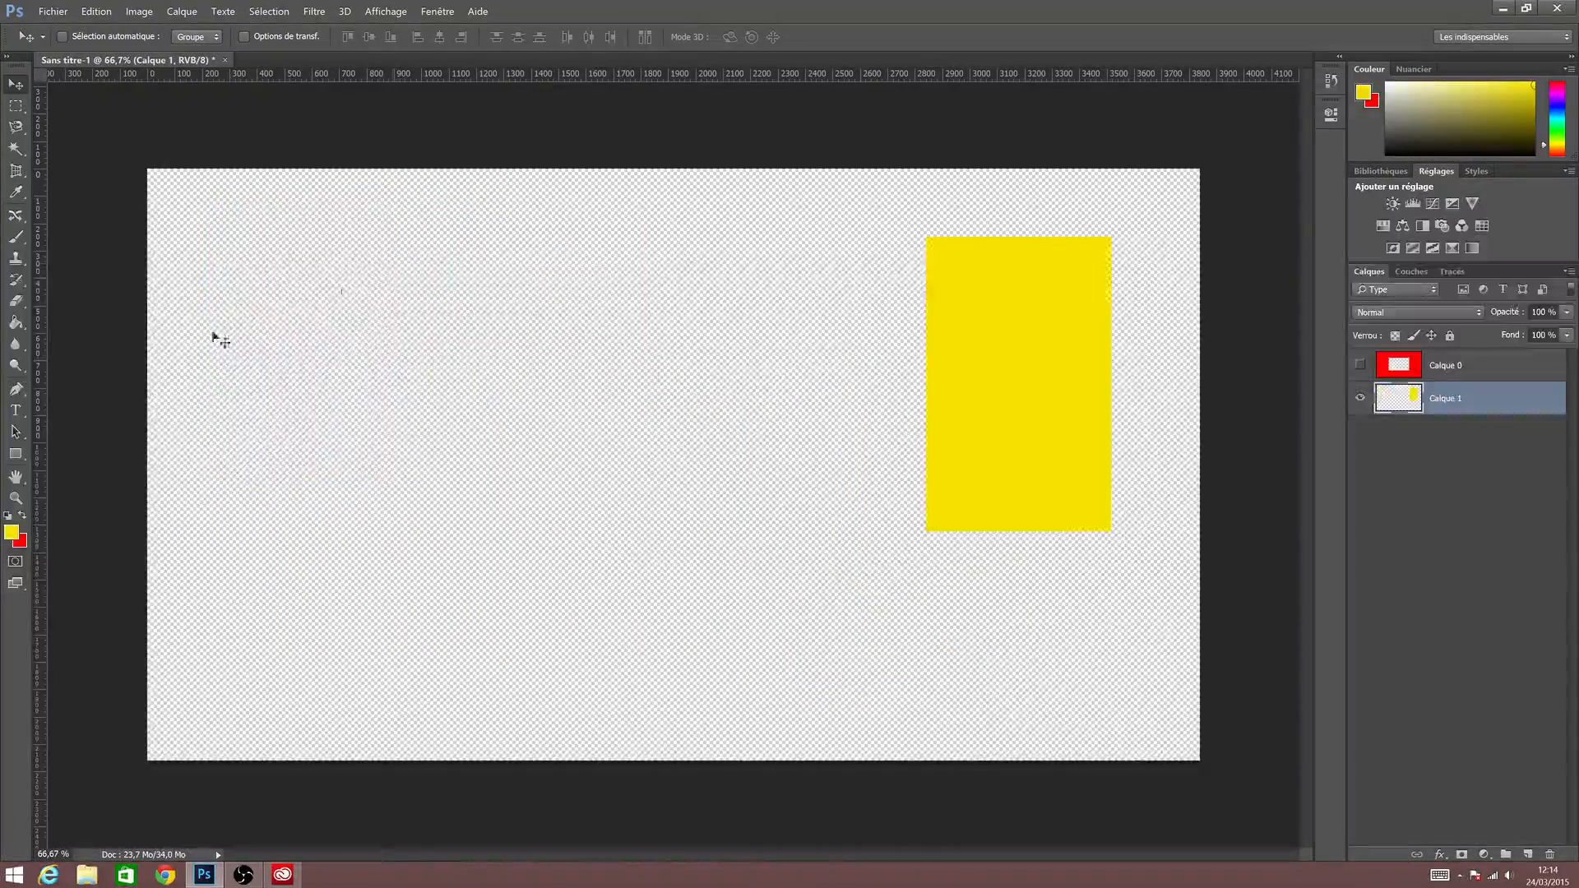
{"action": "left_click_drag", "start_coordinate": [214, 338], "coordinate": [219, 469]}
{"action": "left_click_drag", "start_coordinate": [1075, 381], "coordinate": [493, 362]}
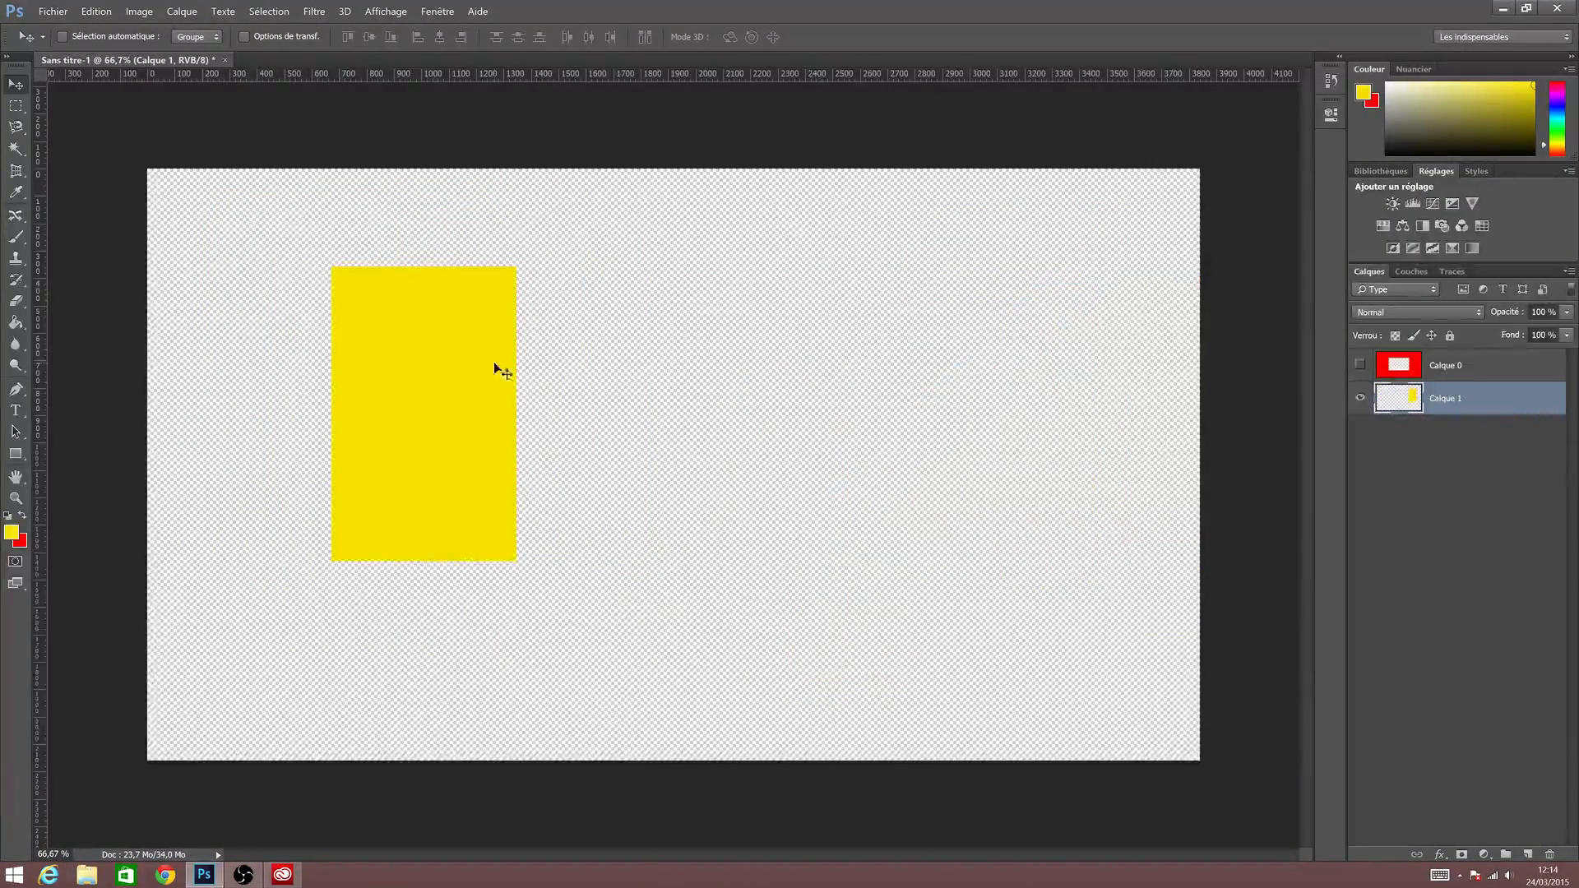
Add a small yellow square near the canvas's upper-right corner and move both yellow shapes together down and to the left.
{"action": "left_click", "coordinate": [15, 105]}
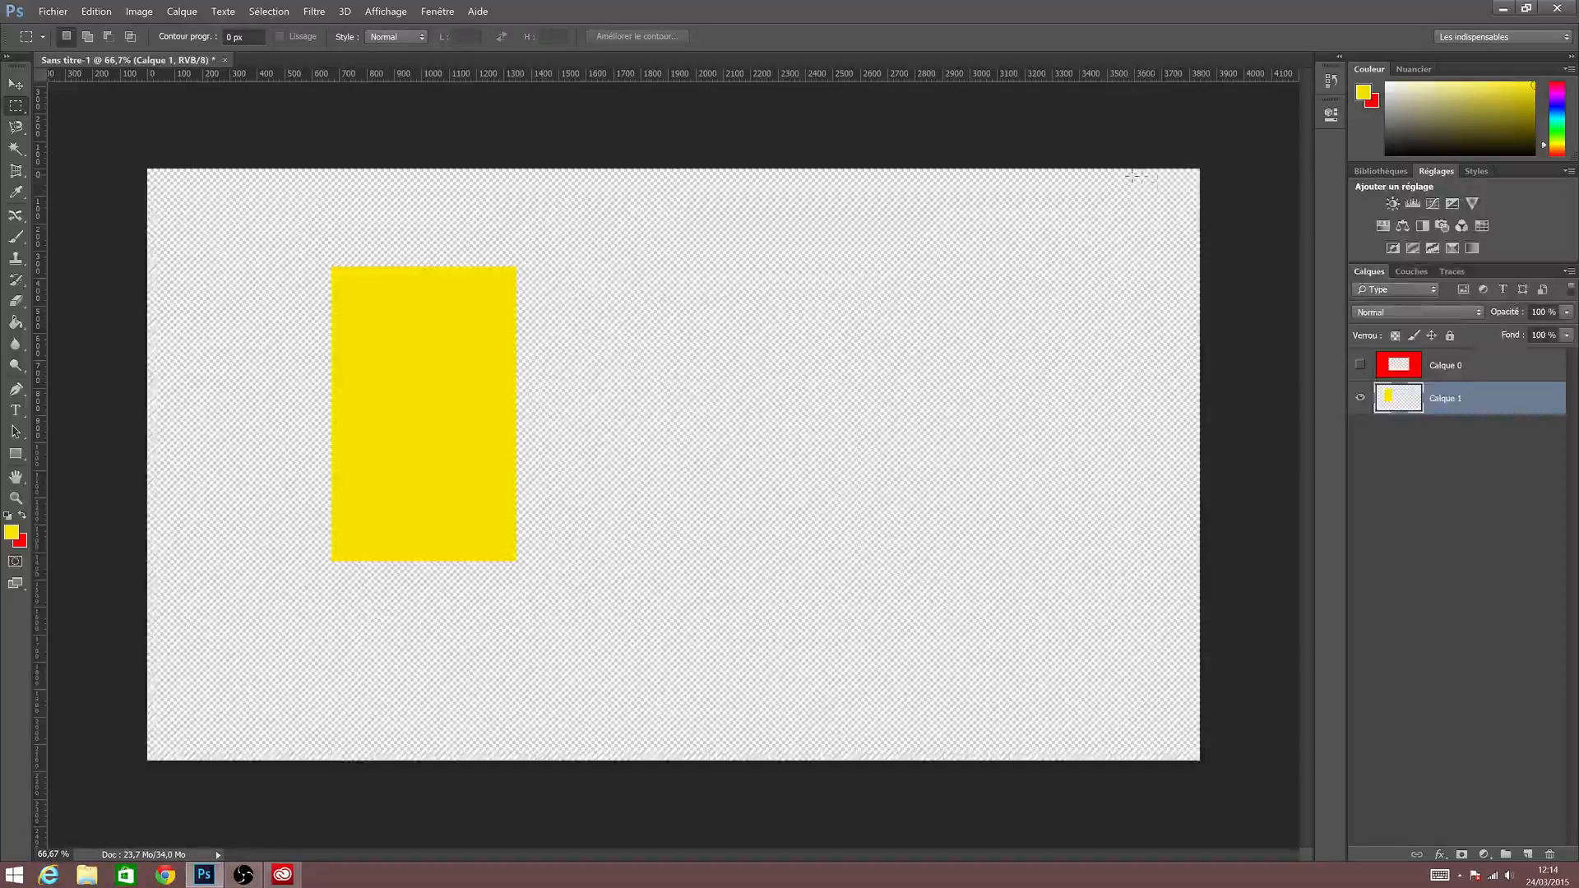
{"action": "mouse_move", "coordinate": [1133, 176]}
{"action": "left_mouse_down"}
{"action": "mouse_move", "coordinate": [1199, 184]}
{"action": "mouse_move", "coordinate": [1181, 226]}
{"action": "mouse_move", "coordinate": [1167, 202]}
{"action": "mouse_move", "coordinate": [1155, 212]}
{"action": "left_mouse_up"}
{"action": "key", "text": "b"}
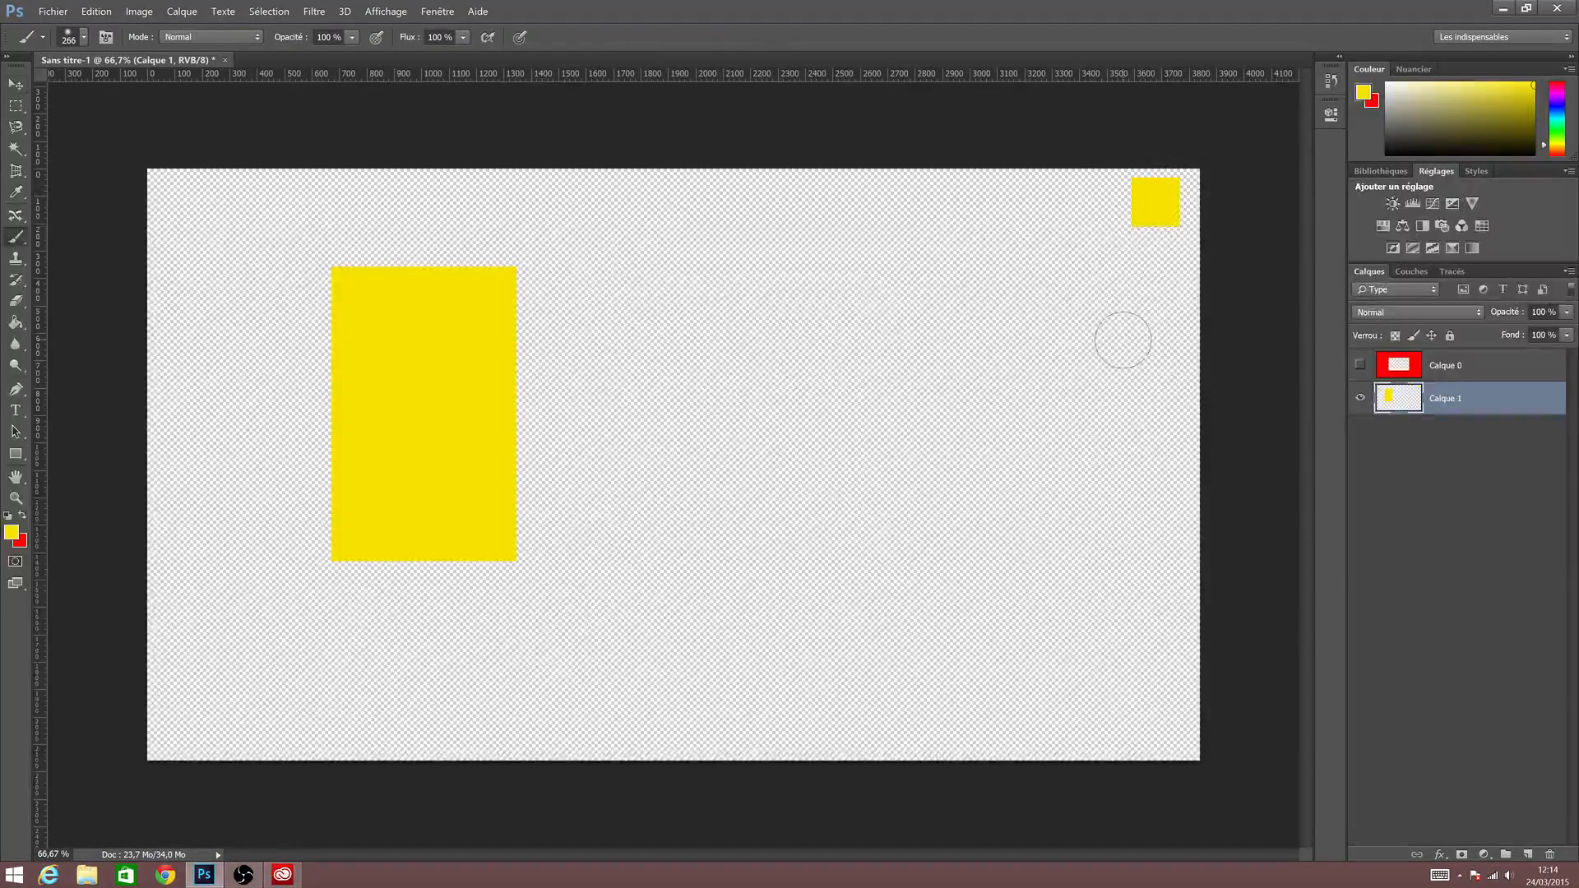
{"action": "key", "text": "v"}
{"action": "mouse_move", "coordinate": [600, 308]}
{"action": "left_mouse_down"}
{"action": "mouse_move", "coordinate": [526, 404]}
{"action": "mouse_move", "coordinate": [529, 285]}
{"action": "mouse_move", "coordinate": [593, 452]}
{"action": "mouse_move", "coordinate": [674, 310]}
{"action": "mouse_move", "coordinate": [506, 427]}
{"action": "mouse_move", "coordinate": [377, 279]}
{"action": "mouse_move", "coordinate": [539, 408]}
{"action": "mouse_move", "coordinate": [563, 448]}
{"action": "left_mouse_up"}
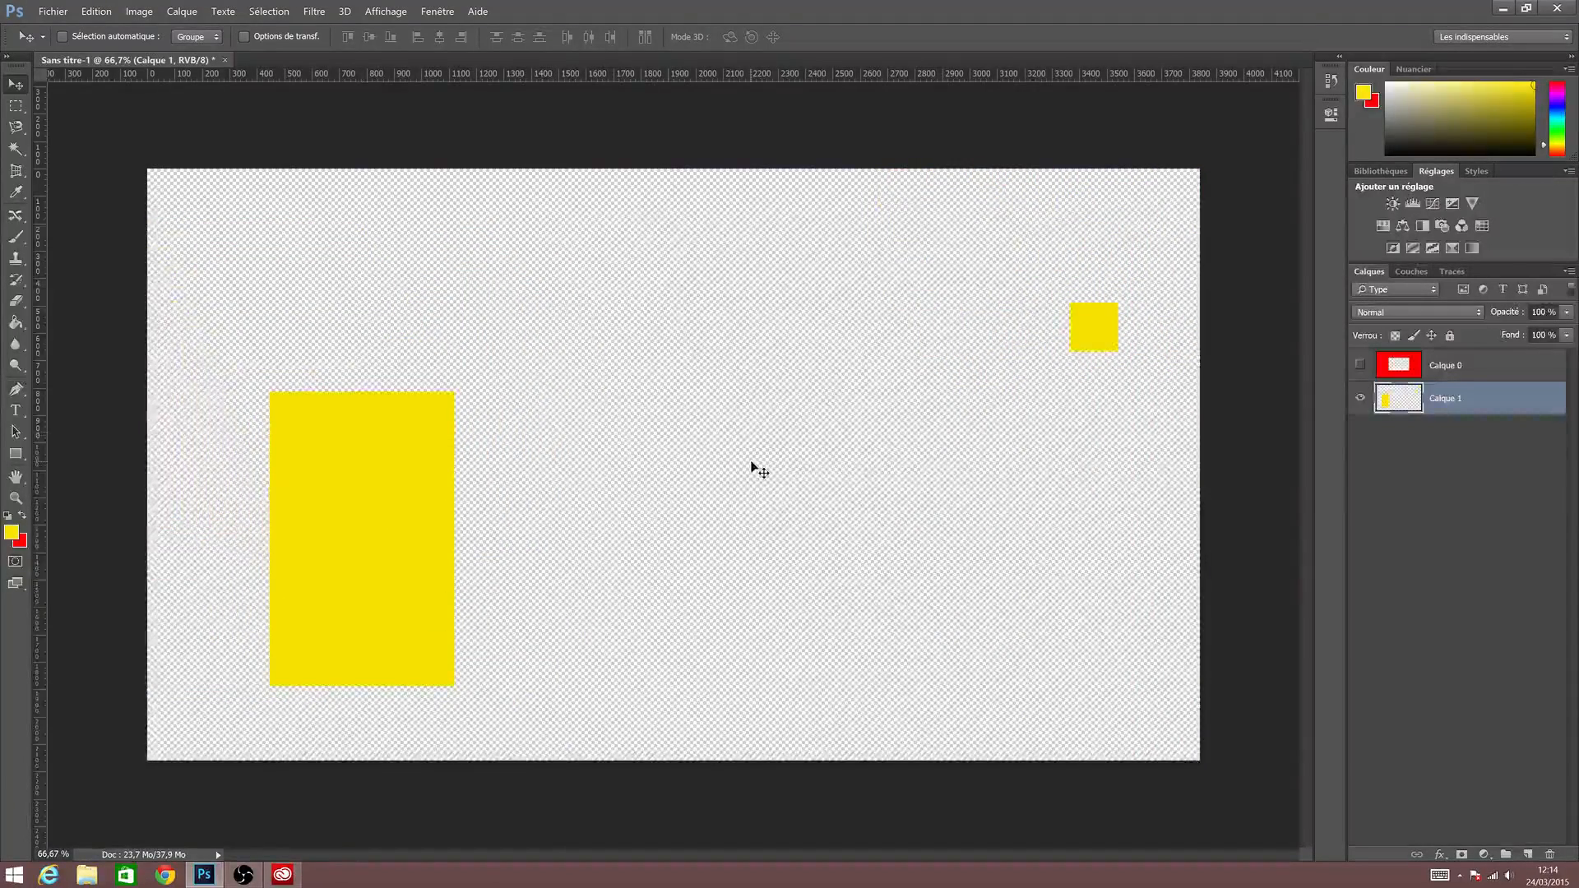
{"action": "left_click_drag", "start_coordinate": [752, 464], "coordinate": [775, 390]}
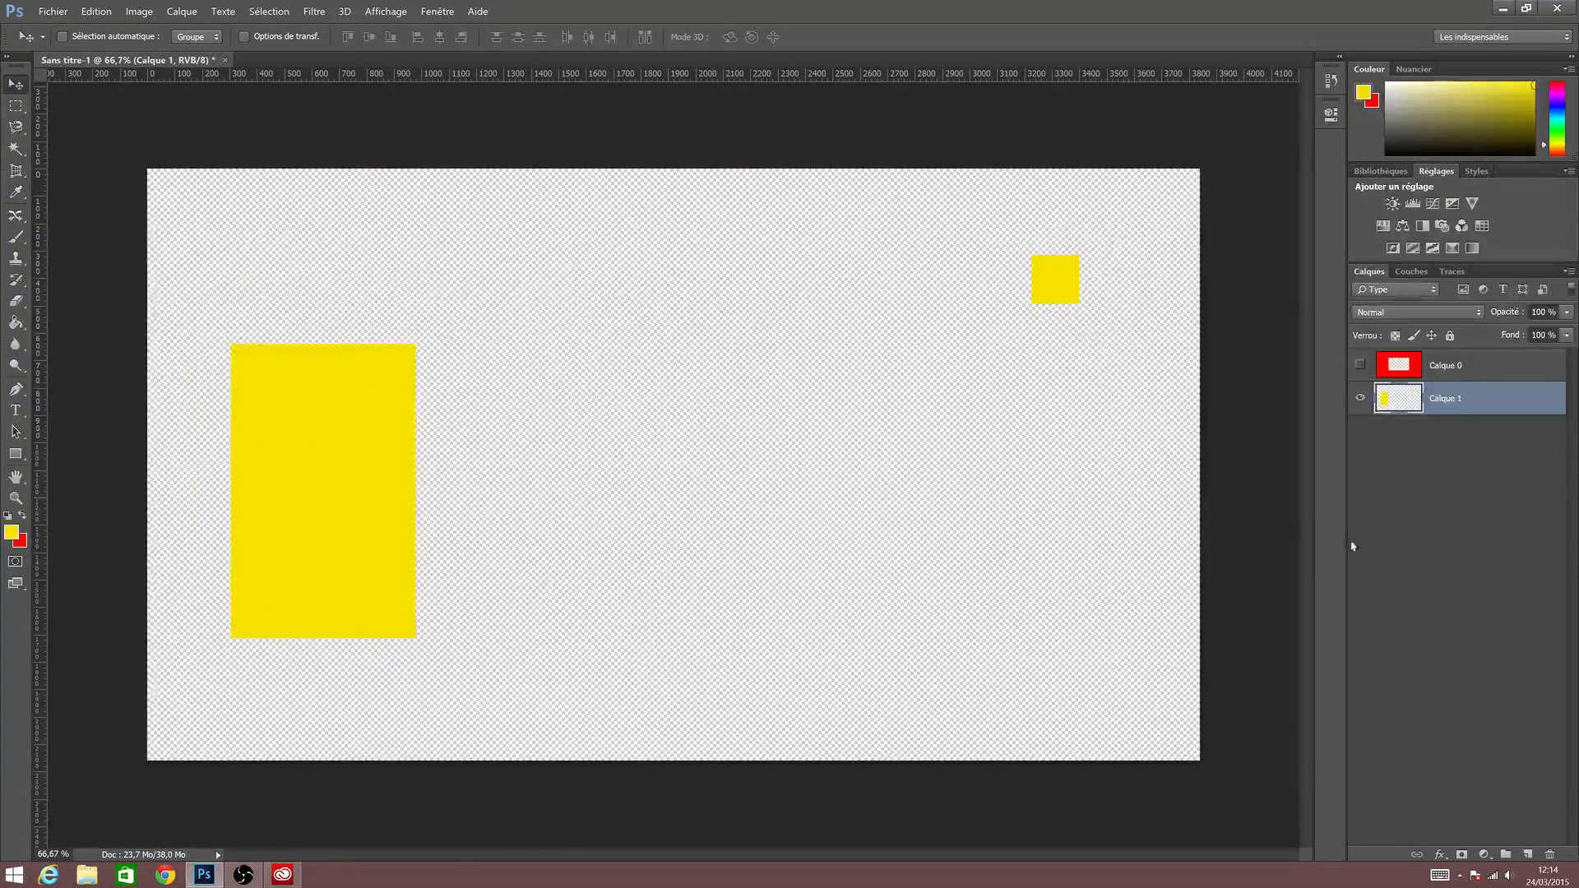
Select the hidden red layer and move it repeatedly around the canvas.
{"action": "left_click", "coordinate": [1431, 367]}
{"action": "left_click_drag", "start_coordinate": [871, 357], "coordinate": [744, 514]}
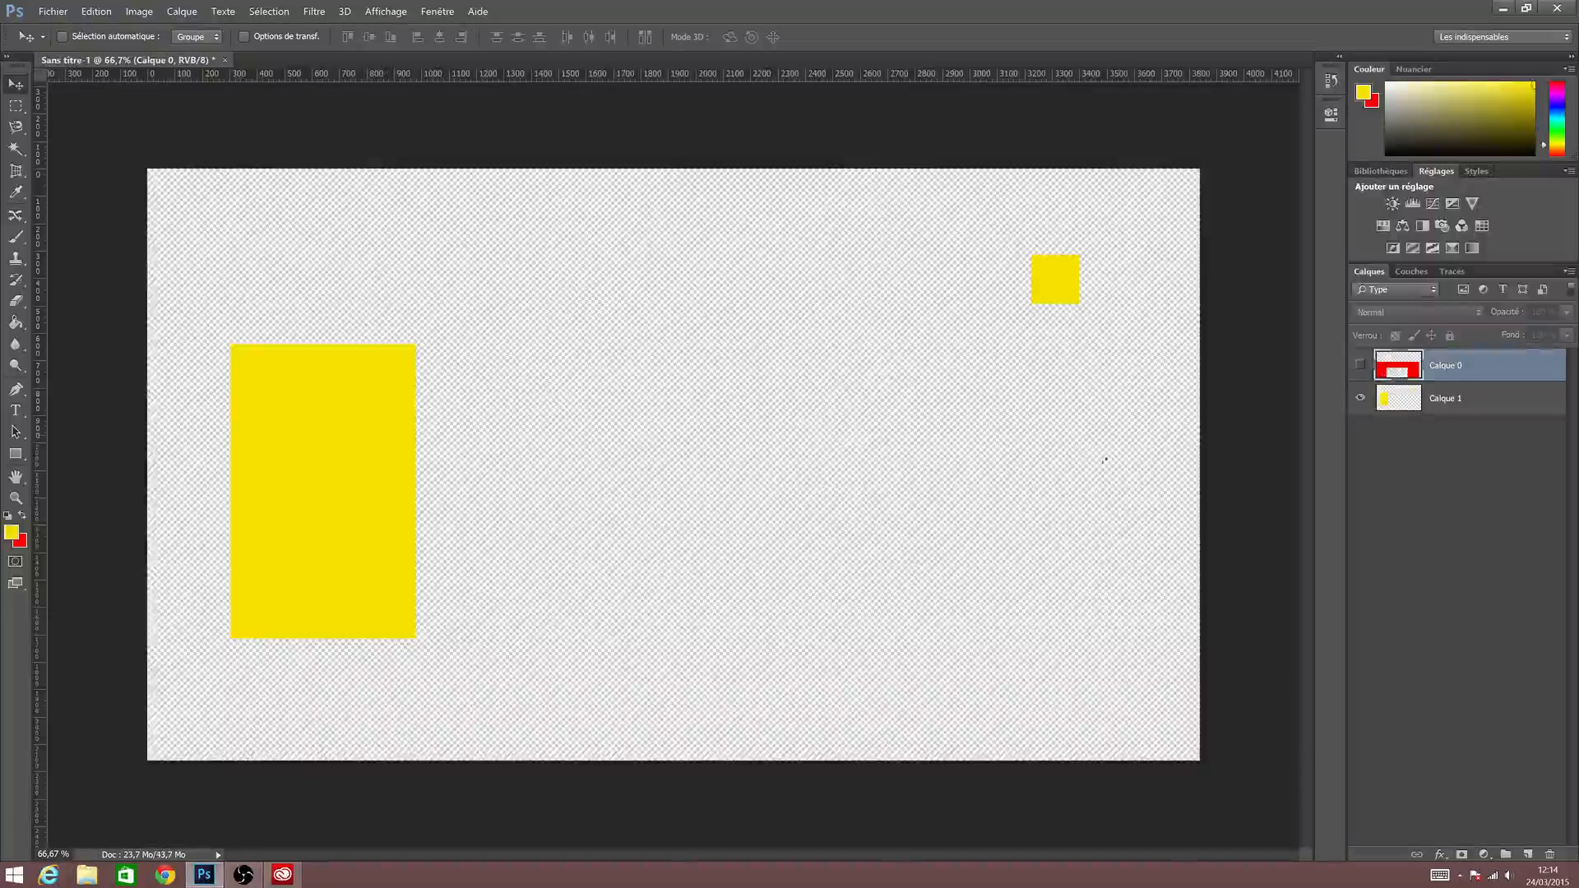
{"action": "left_click_drag", "start_coordinate": [1012, 490], "coordinate": [1217, 410]}
{"action": "left_click_drag", "start_coordinate": [1069, 471], "coordinate": [773, 542]}
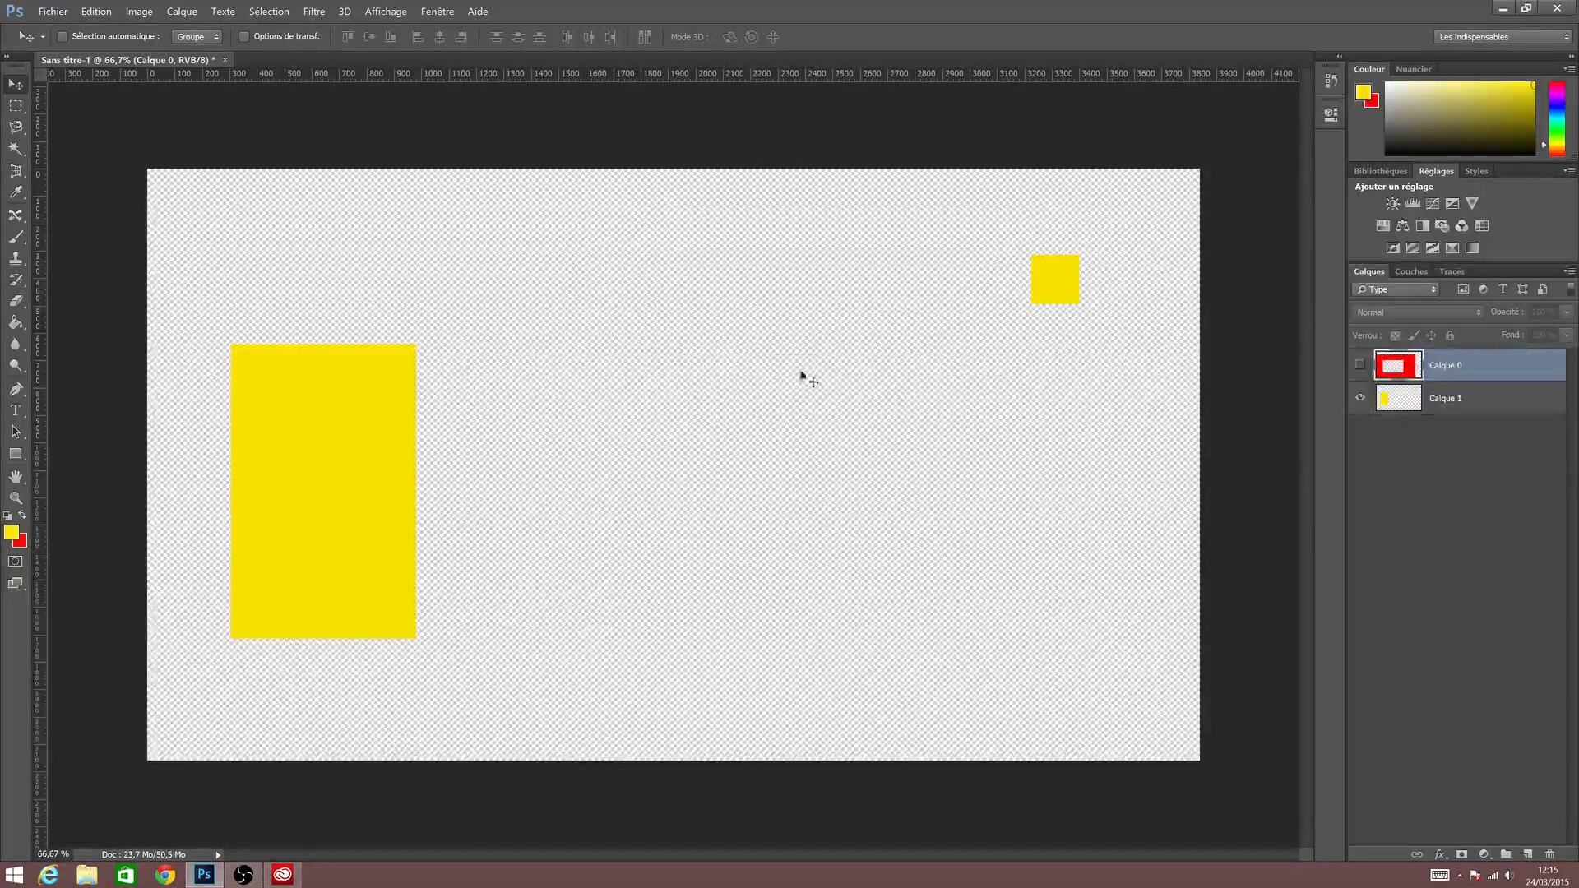
{"action": "left_click_drag", "start_coordinate": [800, 373], "coordinate": [647, 492]}
{"action": "left_click_drag", "start_coordinate": [516, 554], "coordinate": [568, 312]}
{"action": "mouse_move", "coordinate": [667, 342]}
{"action": "left_mouse_down"}
{"action": "mouse_move", "coordinate": [926, 564]}
{"action": "mouse_move", "coordinate": [1019, 486]}
{"action": "mouse_move", "coordinate": [857, 585]}
{"action": "mouse_move", "coordinate": [979, 370]}
{"action": "mouse_move", "coordinate": [755, 464]}
{"action": "mouse_move", "coordinate": [627, 342]}
{"action": "mouse_move", "coordinate": [702, 412]}
{"action": "mouse_move", "coordinate": [719, 515]}
{"action": "mouse_move", "coordinate": [687, 408]}
{"action": "mouse_move", "coordinate": [691, 334]}
{"action": "left_mouse_up"}
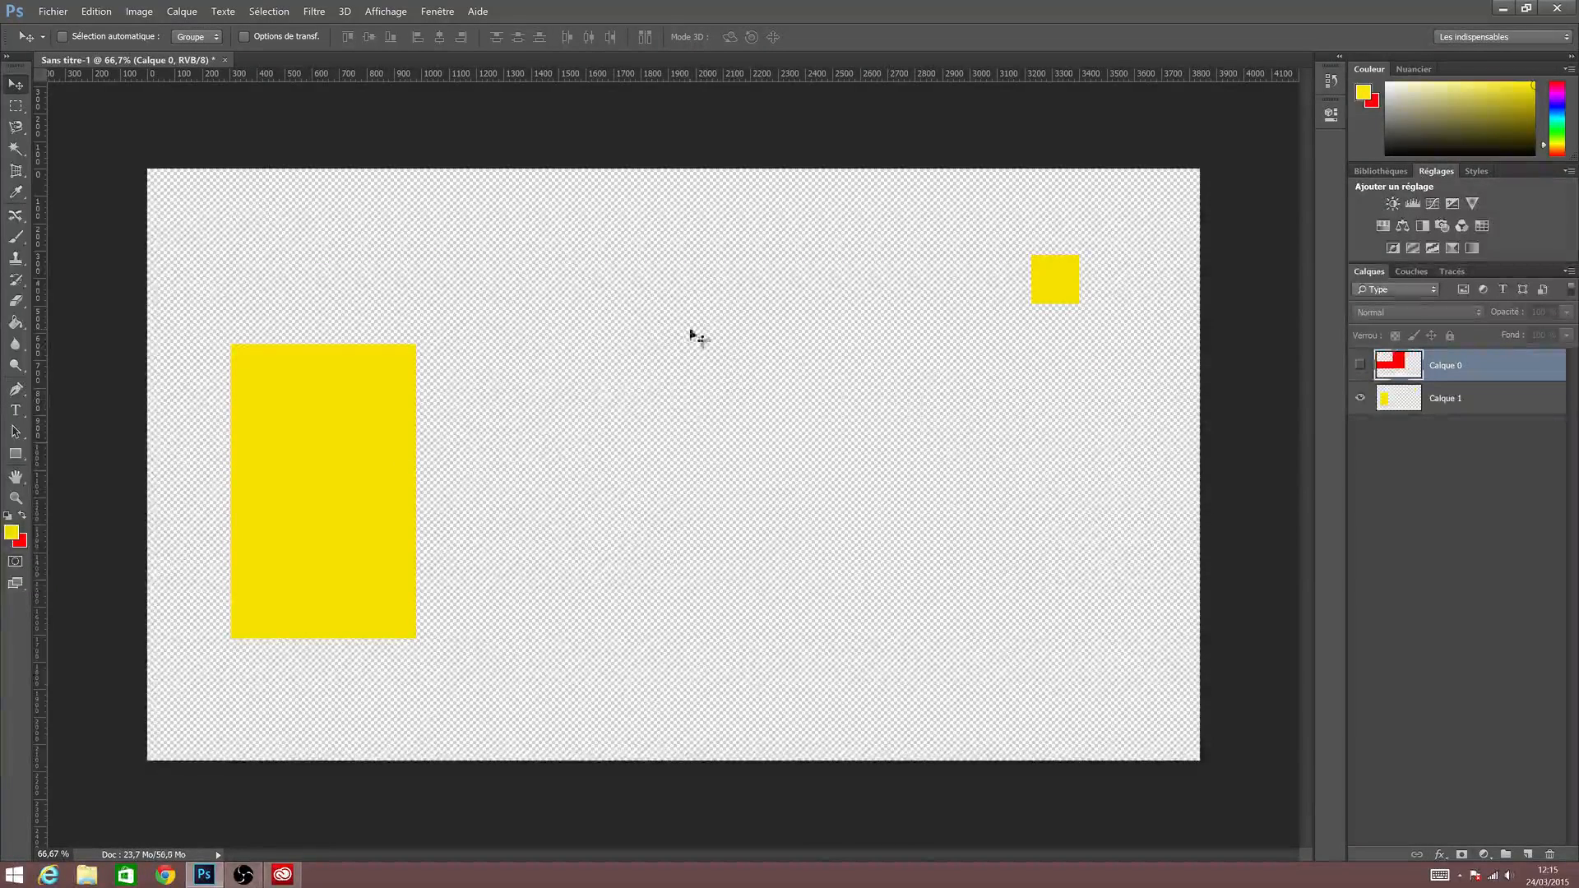
Show the red layer, realign it with the canvas edges, and hide it again.
{"action": "left_click", "coordinate": [1359, 367]}
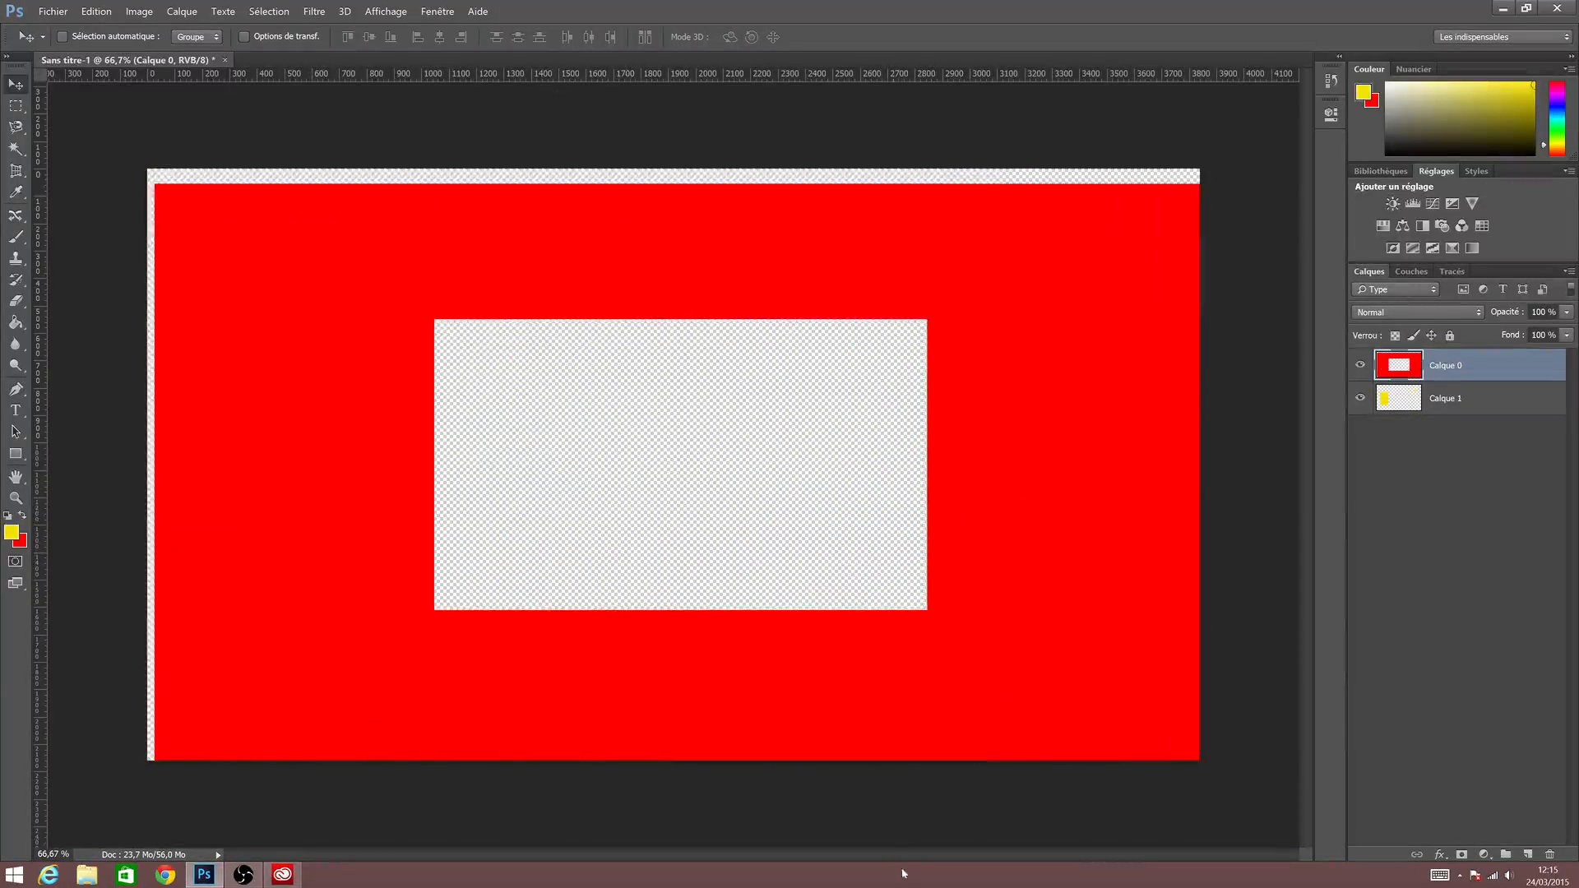
{"action": "left_click_drag", "start_coordinate": [919, 595], "coordinate": [908, 596]}
{"action": "left_click", "coordinate": [1362, 365]}
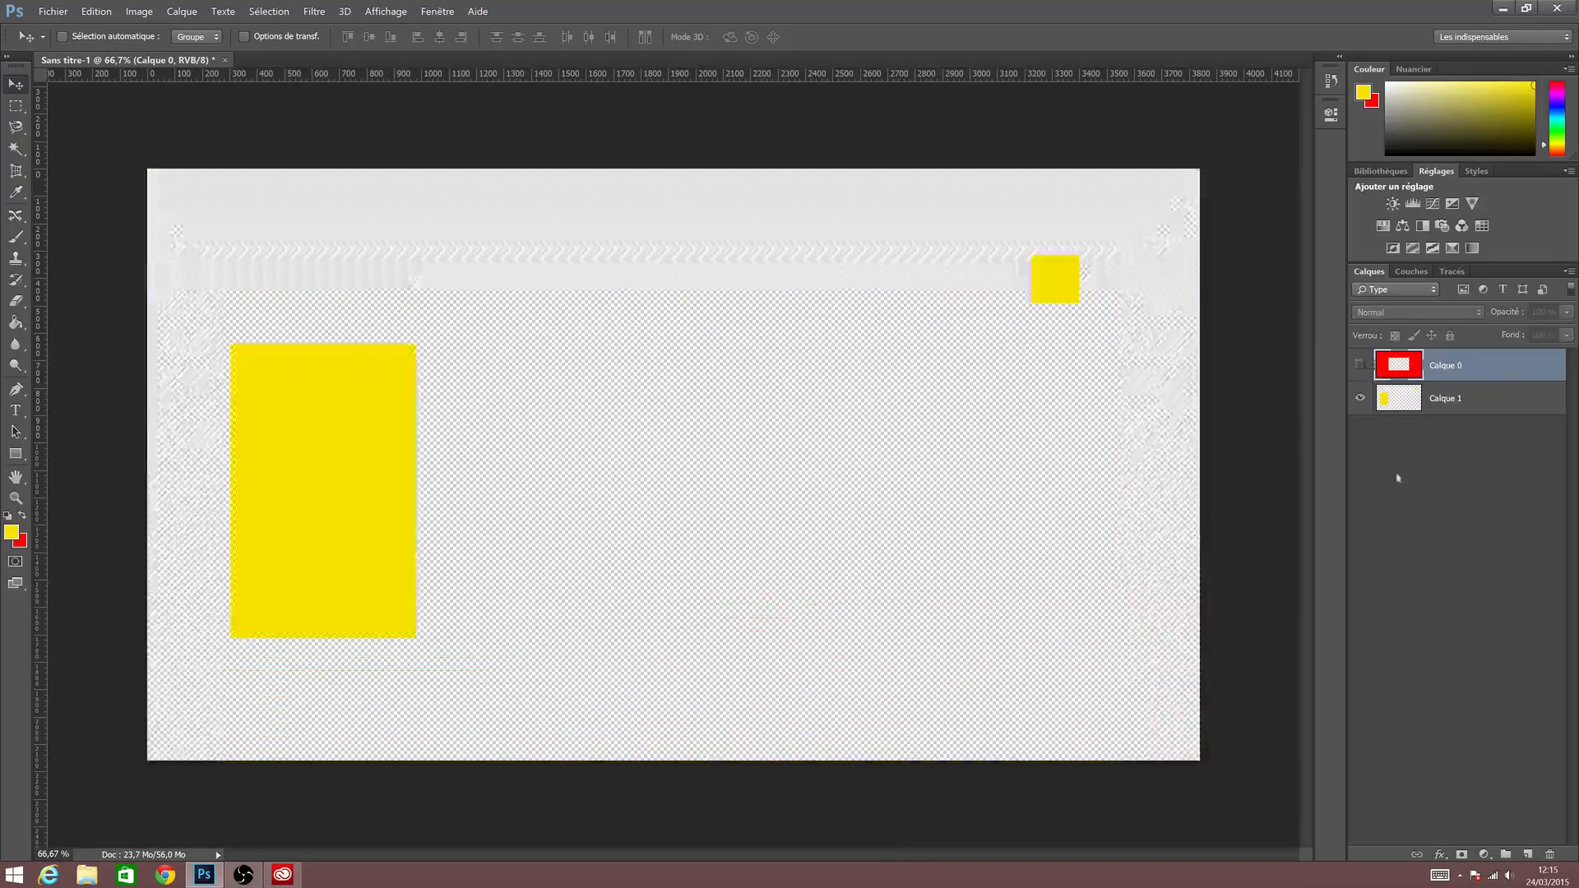
Shift both yellow shapes slightly, and move only the large rectangle towards the canvas centre by enclosing it in a rectangular selection.
{"action": "left_click", "coordinate": [1419, 408]}
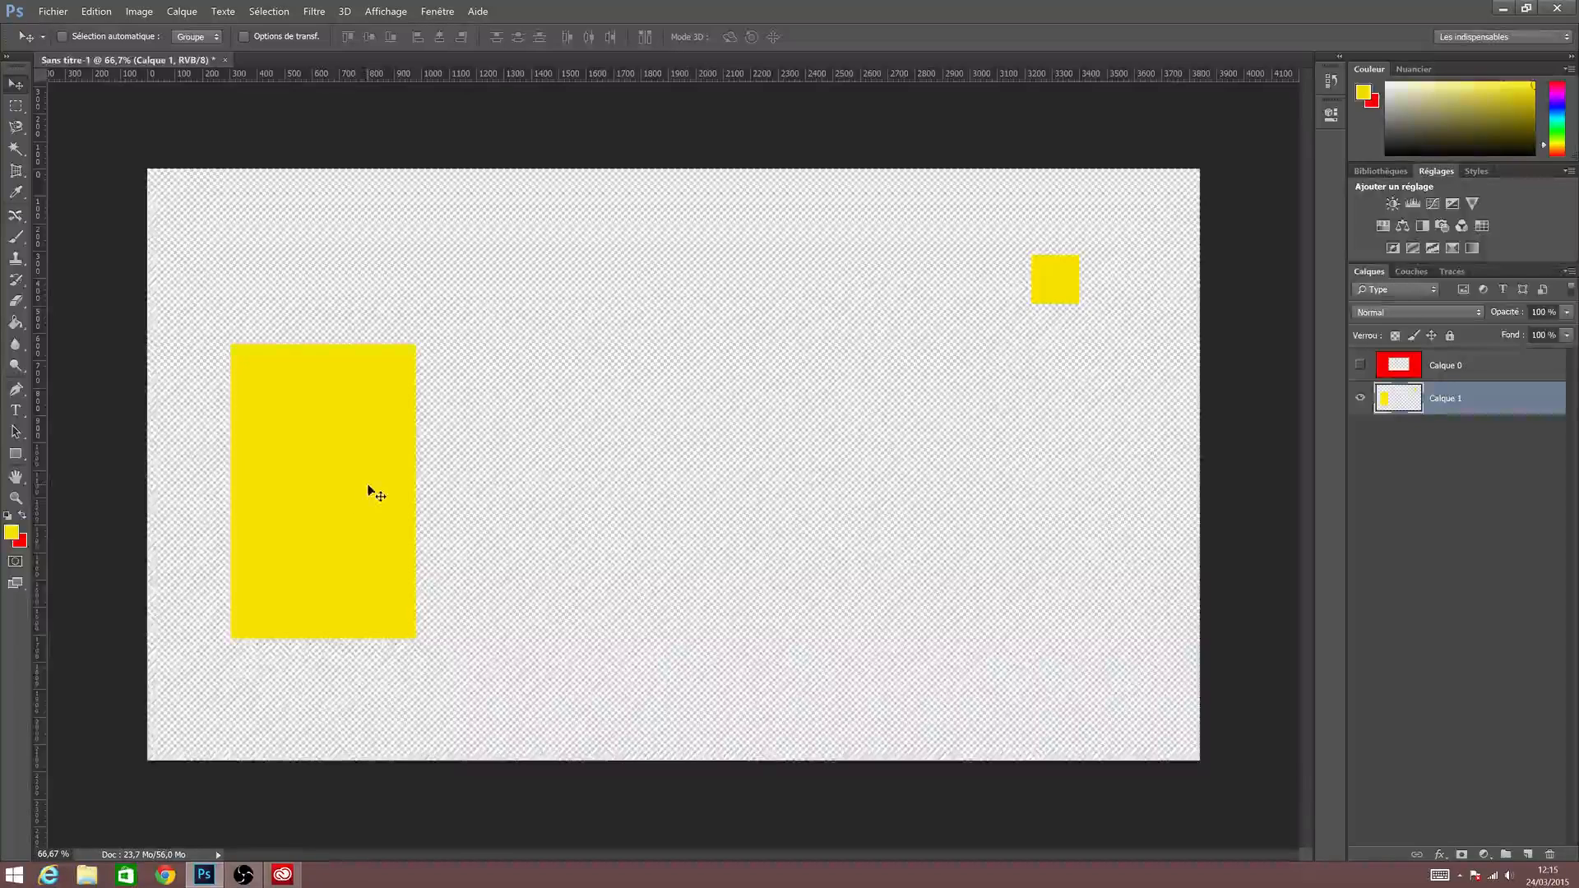
{"action": "left_click_drag", "start_coordinate": [370, 491], "coordinate": [398, 505]}
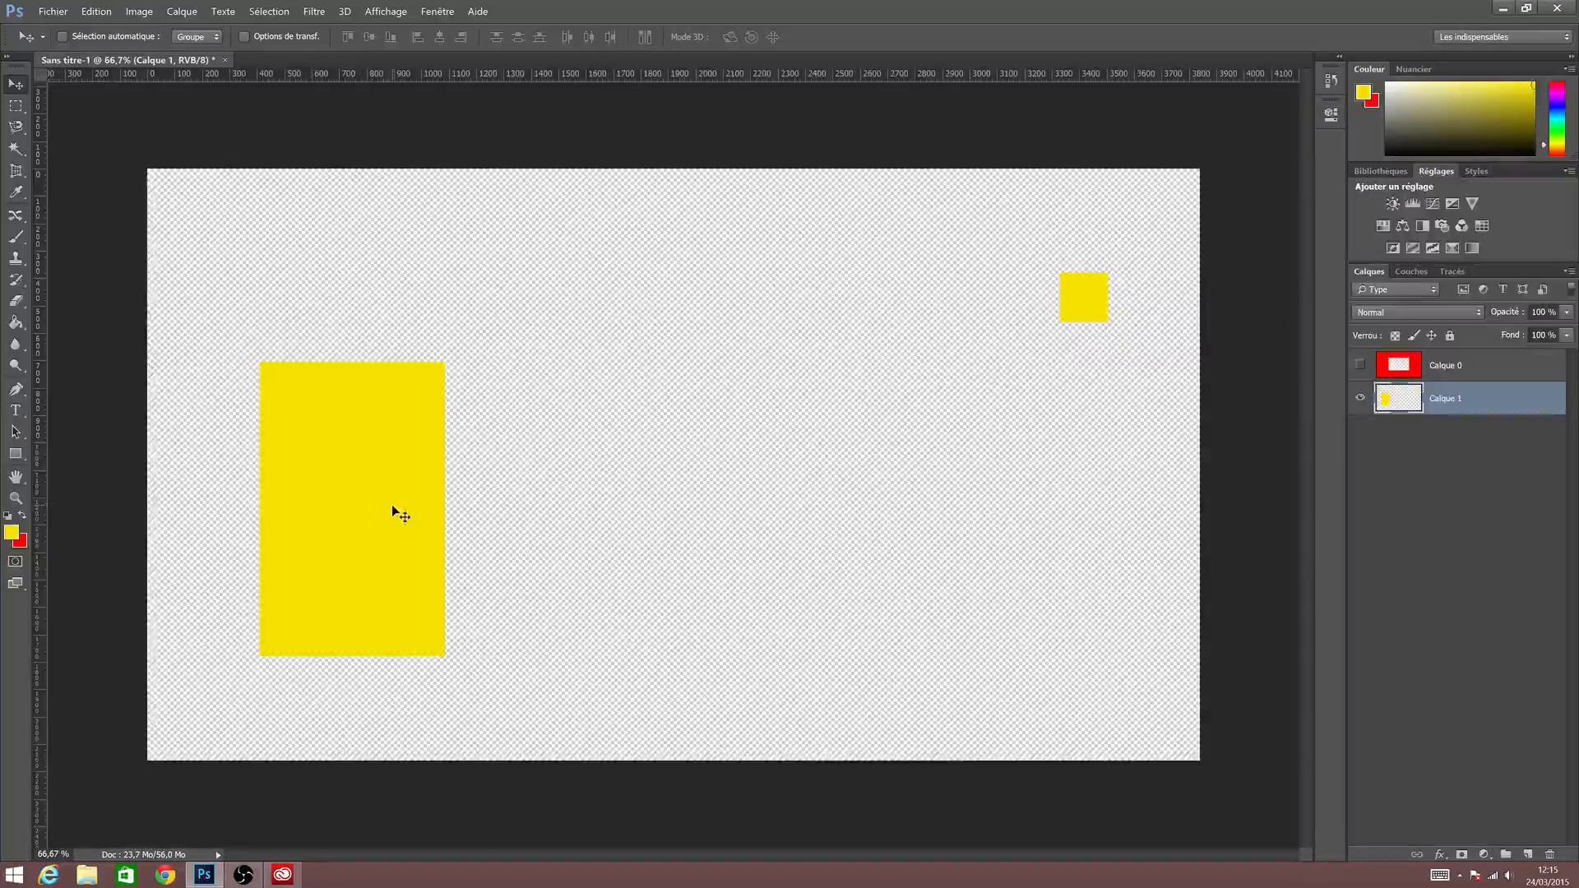
{"action": "key", "text": "m"}
{"action": "left_click_drag", "start_coordinate": [243, 348], "coordinate": [460, 670]}
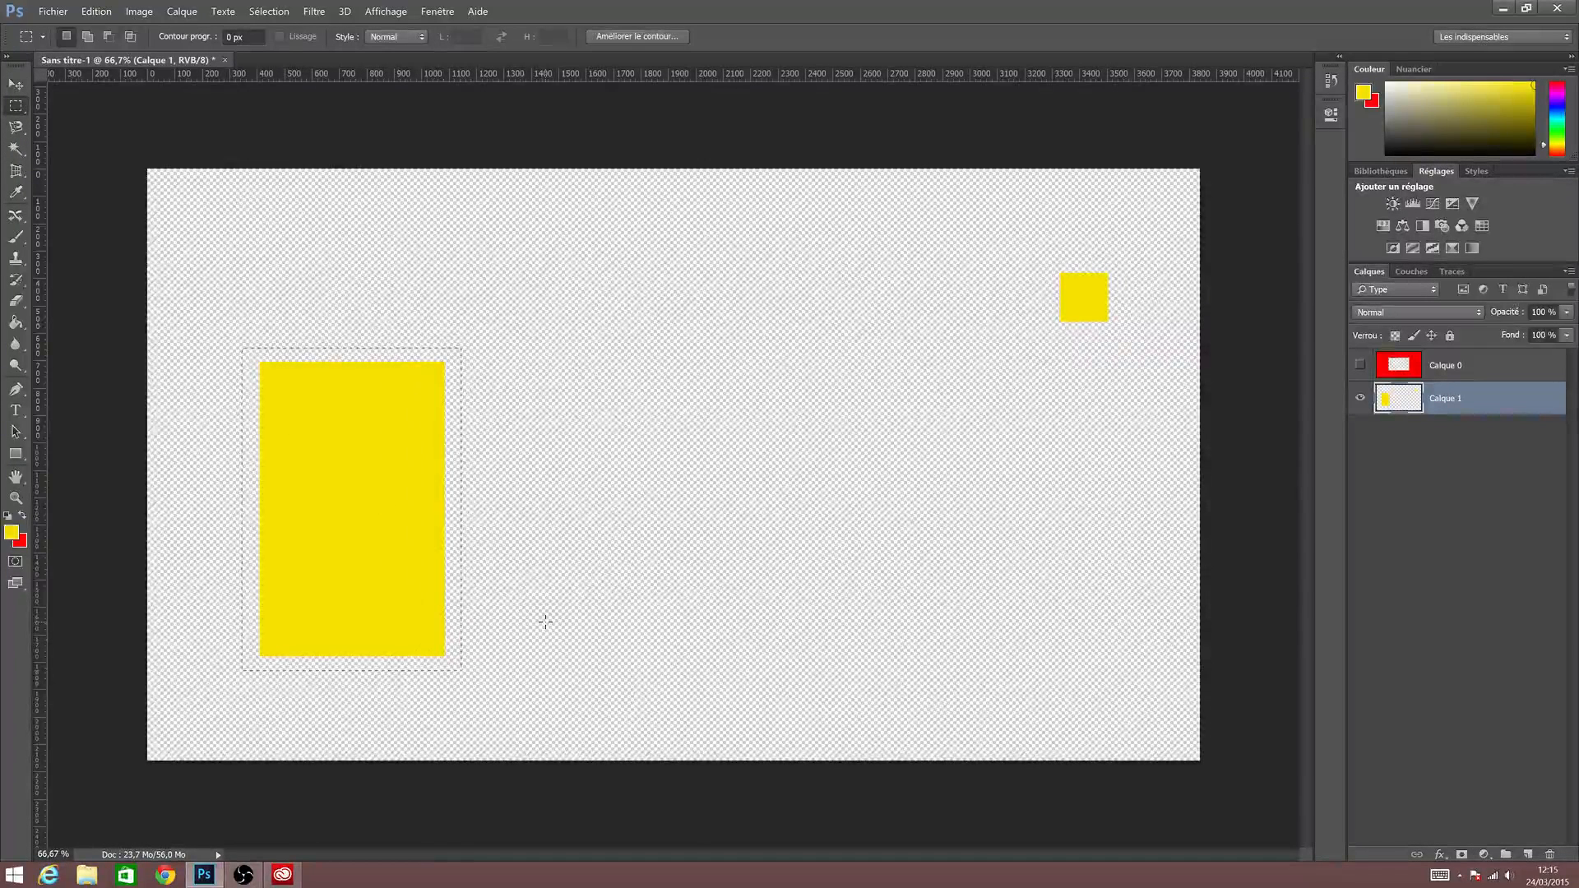
{"action": "key", "text": "v"}
{"action": "left_click_drag", "start_coordinate": [385, 498], "coordinate": [832, 405]}
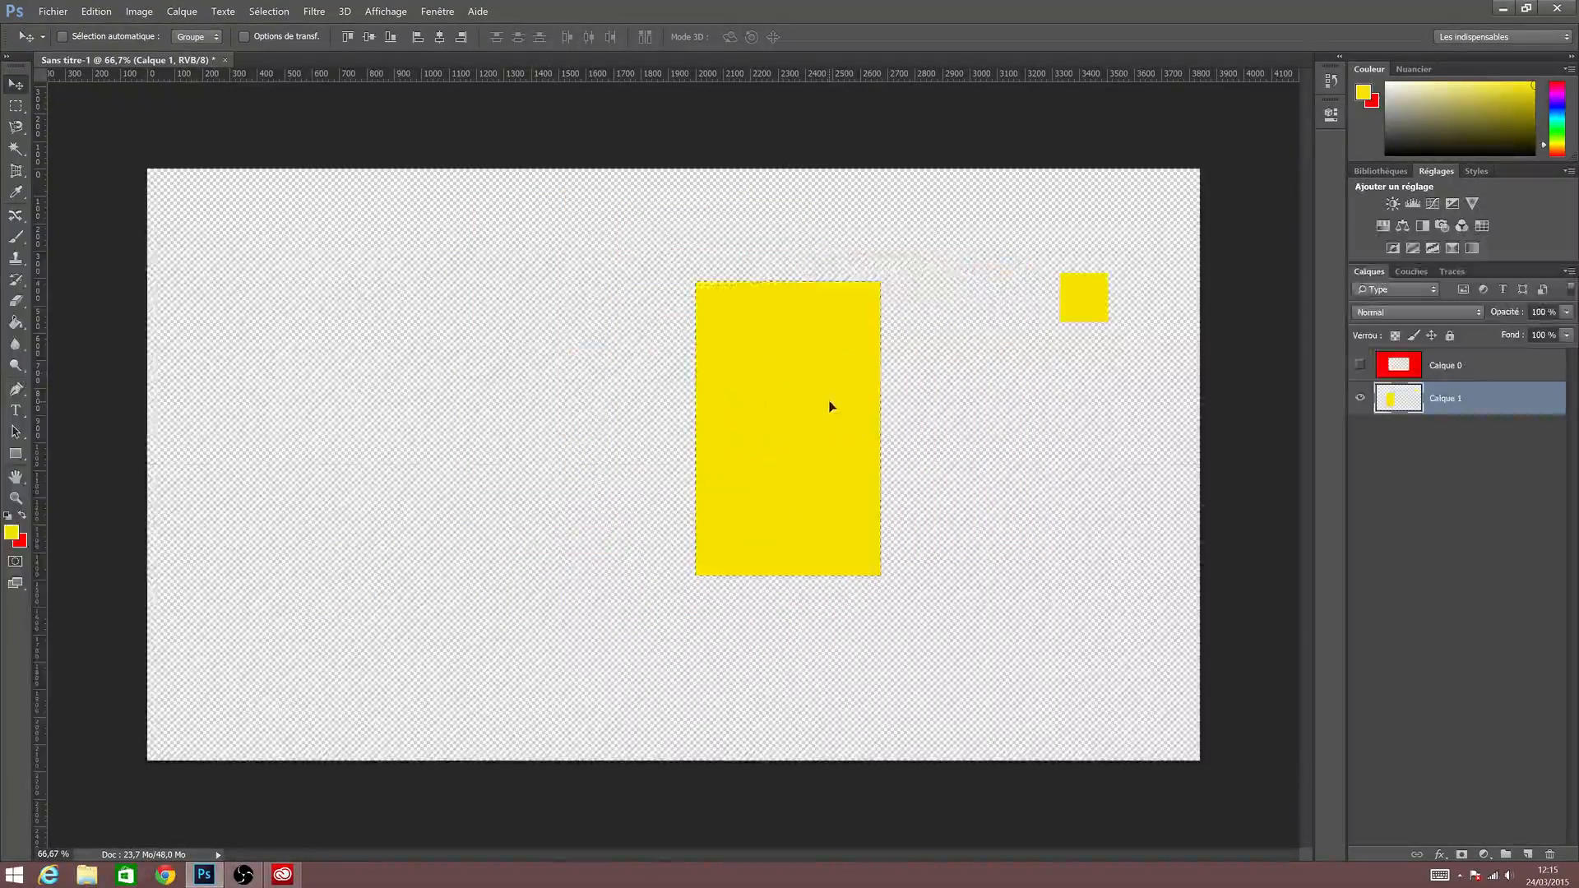
Try to move an empty rectangular selection drawn to the left of the large yellow rectangle.
{"action": "left_click", "coordinate": [16, 107]}
{"action": "mouse_move", "coordinate": [342, 274]}
{"action": "left_mouse_down"}
{"action": "mouse_move", "coordinate": [493, 345]}
{"action": "mouse_move", "coordinate": [493, 406]}
{"action": "left_mouse_up"}
{"action": "key", "text": "v"}
{"action": "left_click_drag", "start_coordinate": [469, 342], "coordinate": [538, 360]}
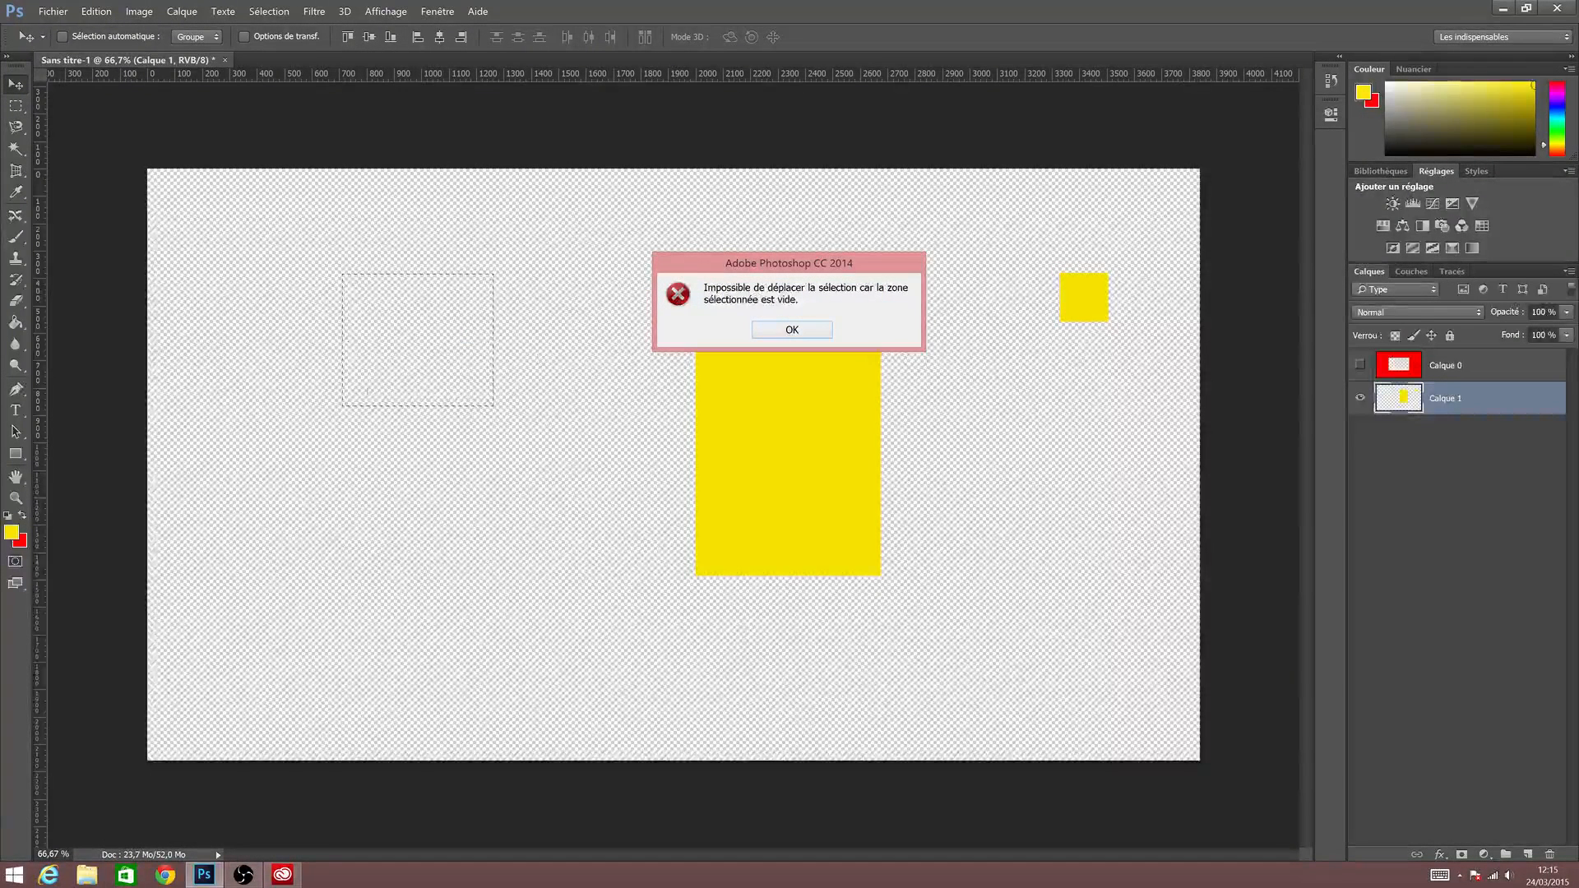
Clear the empty selection, and place the yellow layer above the red one with the red layer visible.
{"action": "left_click", "coordinate": [814, 330]}
{"action": "key", "text": "ctrl+d"}
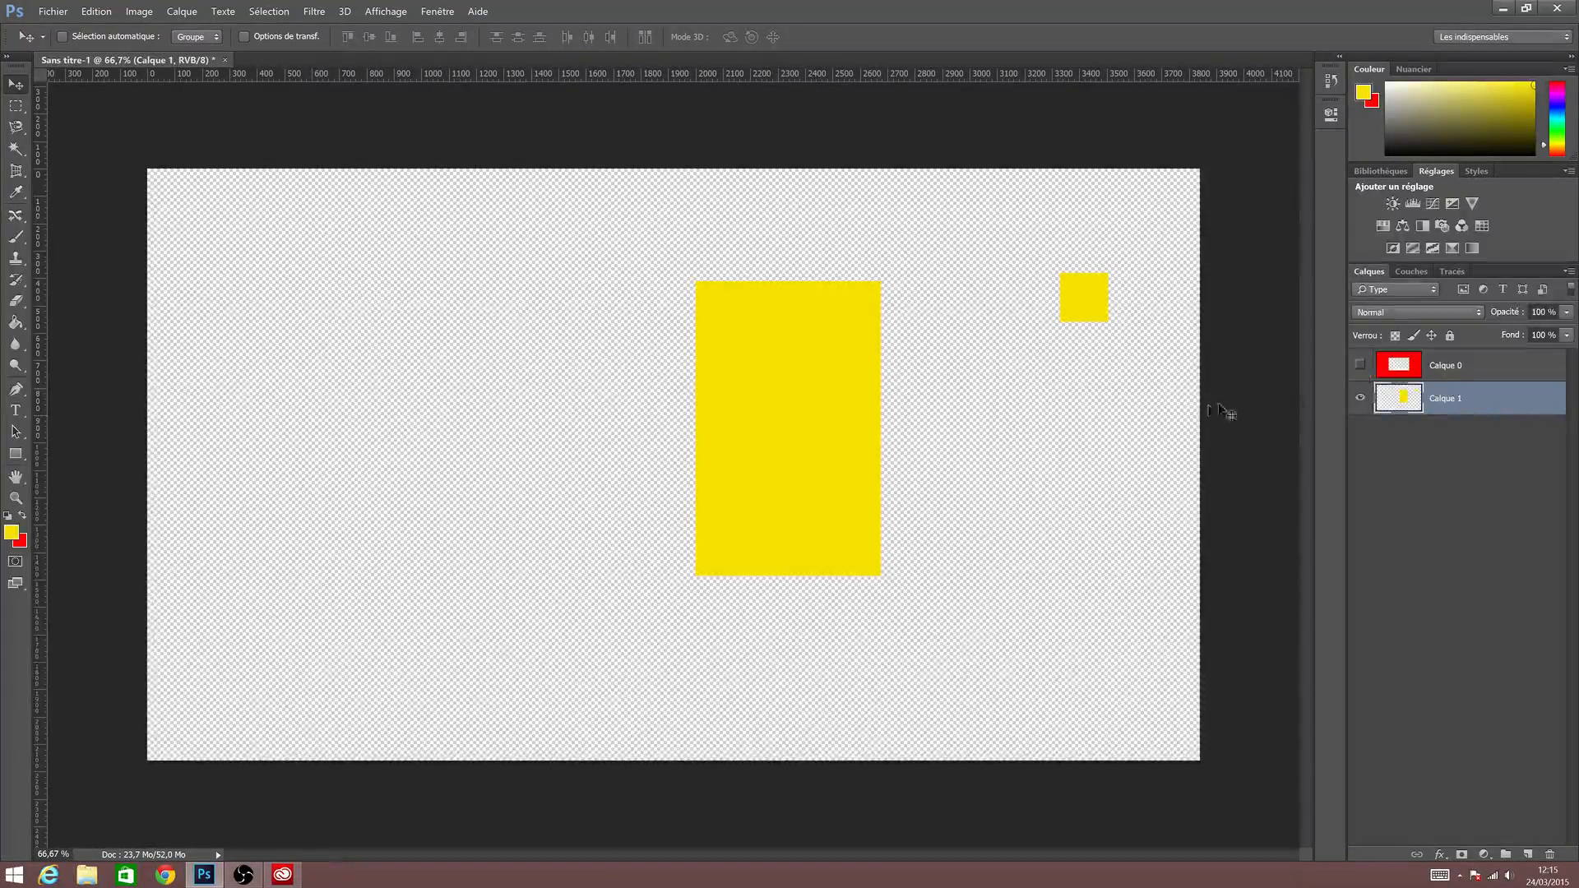
{"action": "left_click_drag", "start_coordinate": [1380, 382], "coordinate": [1406, 413]}
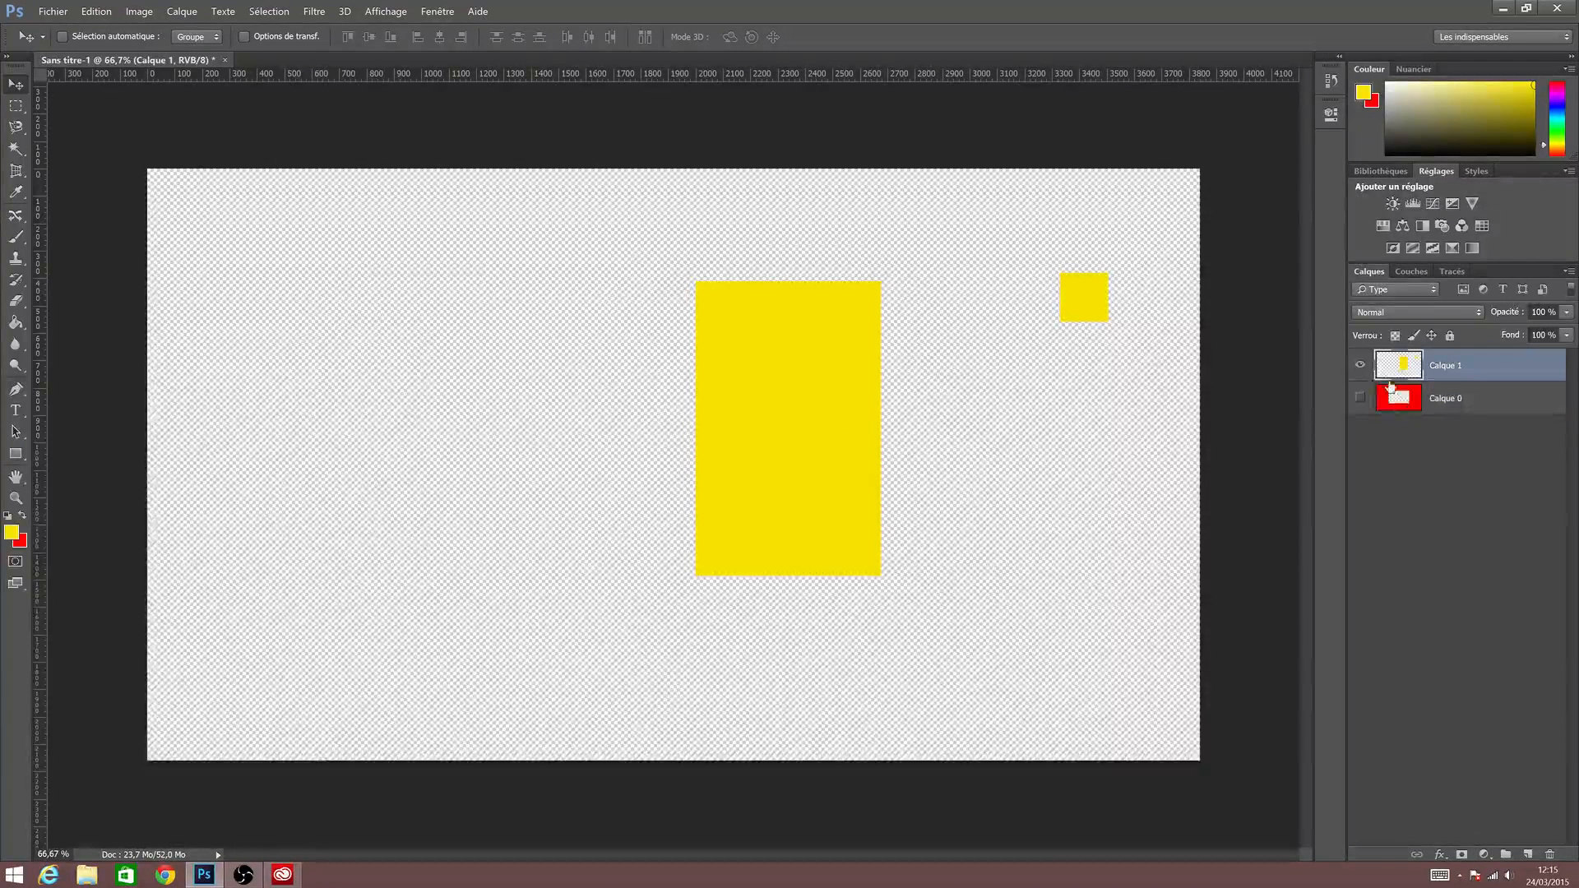
{"action": "left_click", "coordinate": [1361, 398]}
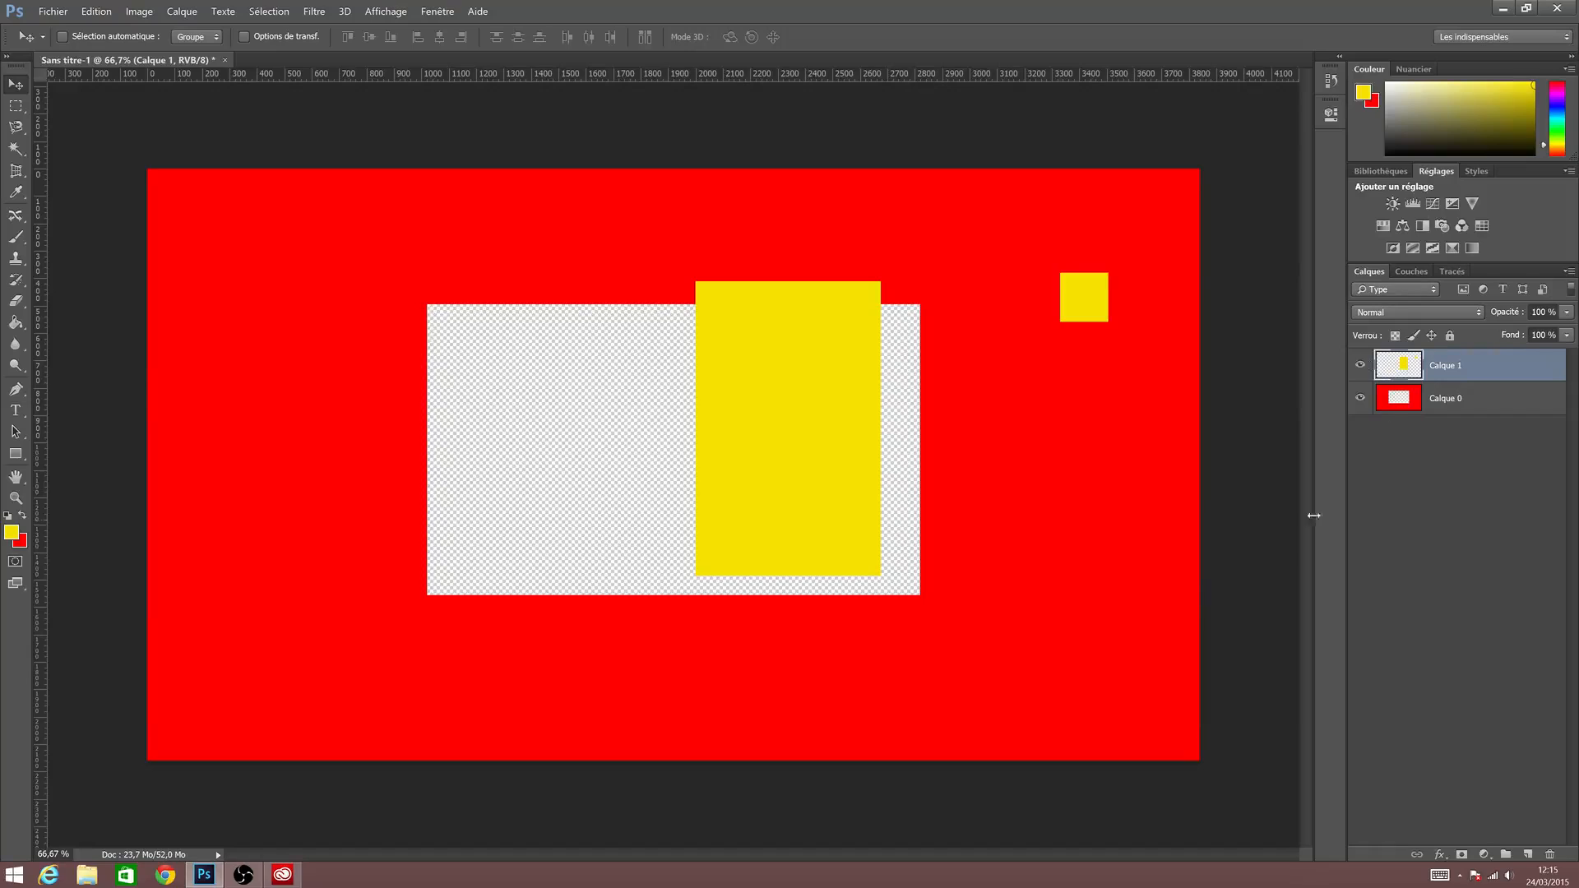
Move both yellow shapes together towards the upper-left area of the canvas.
{"action": "left_click_drag", "start_coordinate": [770, 314], "coordinate": [360, 314]}
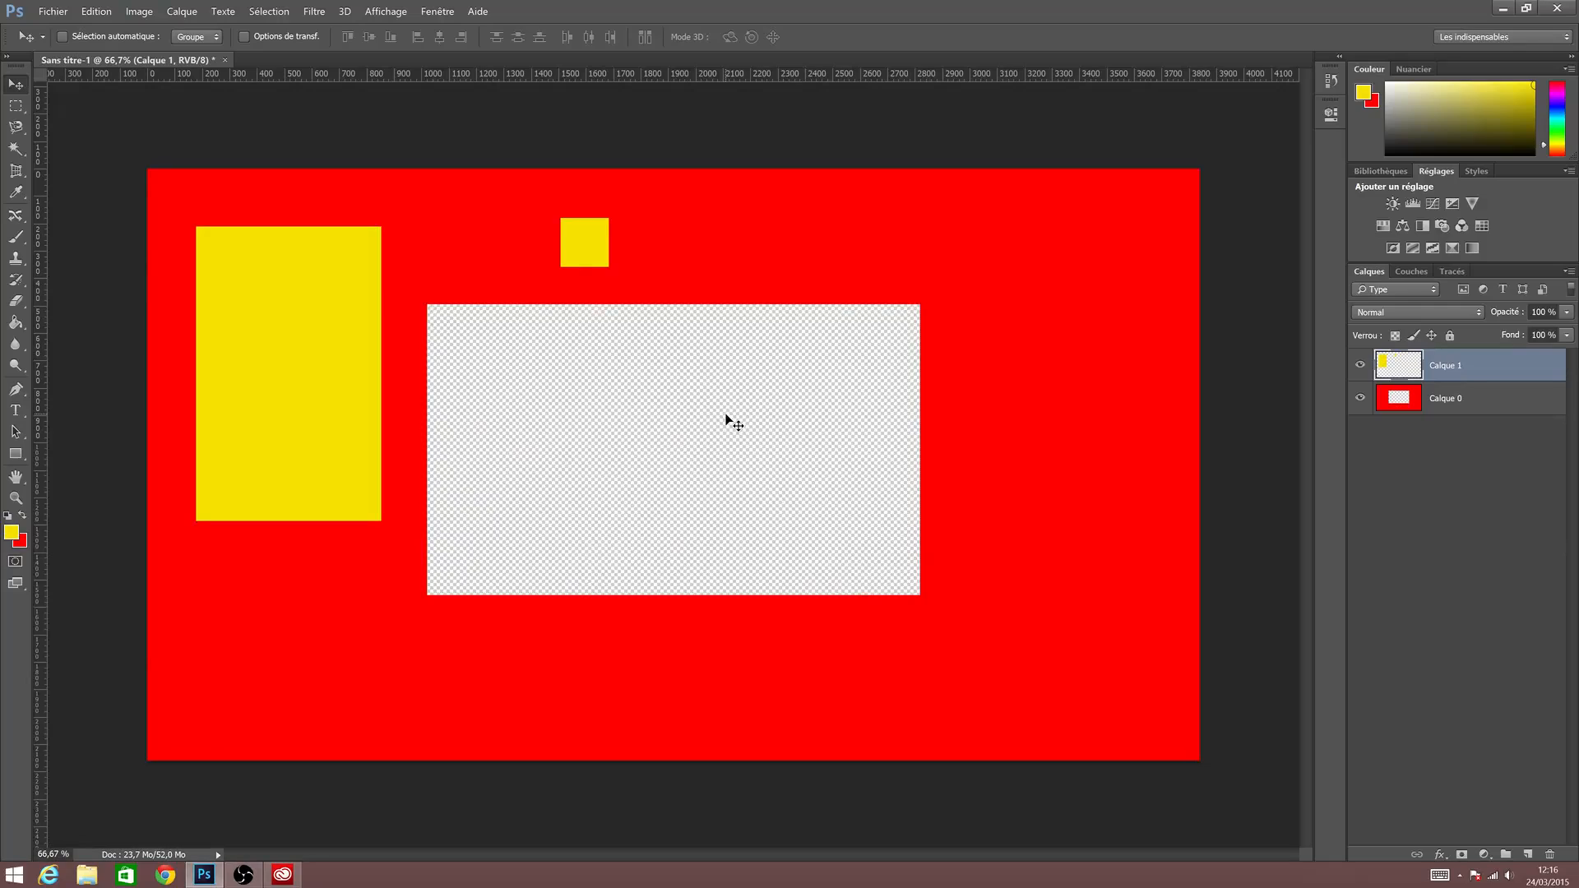
{"action": "left_click_drag", "start_coordinate": [1518, 319], "coordinate": [1435, 365]}
{"action": "left_click_drag", "start_coordinate": [1514, 319], "coordinate": [1492, 406]}
{"action": "left_click_drag", "start_coordinate": [1504, 311], "coordinate": [1521, 313]}
Replace the yellow layer and the red layer with a single new empty layer.
{"action": "left_click_drag", "start_coordinate": [1554, 366], "coordinate": [1552, 853]}
{"action": "left_click", "coordinate": [1528, 853]}
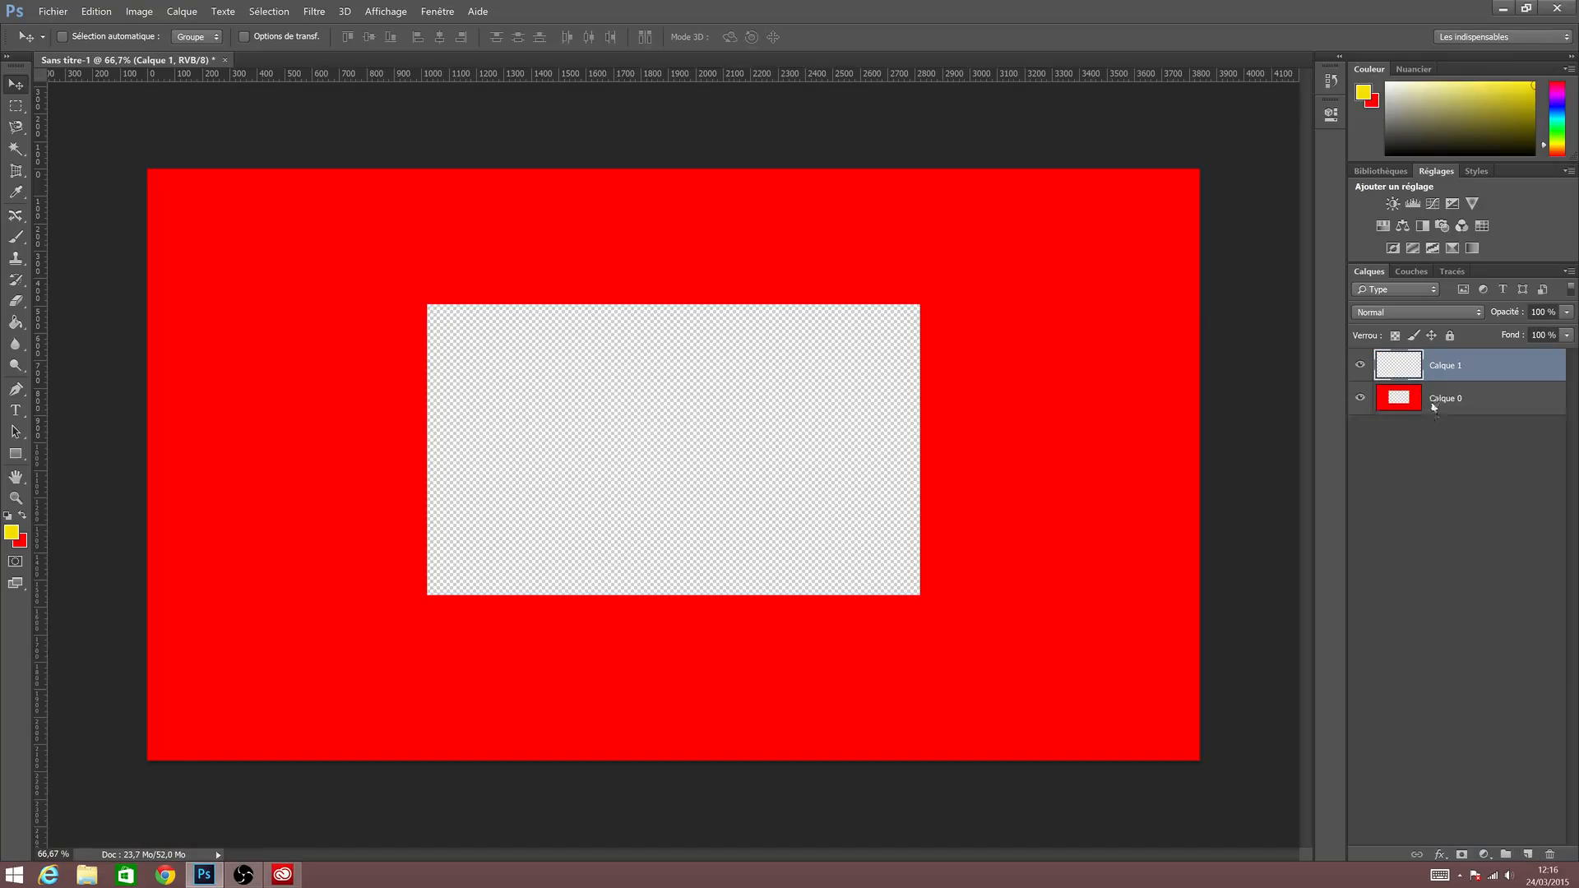
{"action": "left_click_drag", "start_coordinate": [1435, 403], "coordinate": [1549, 853]}
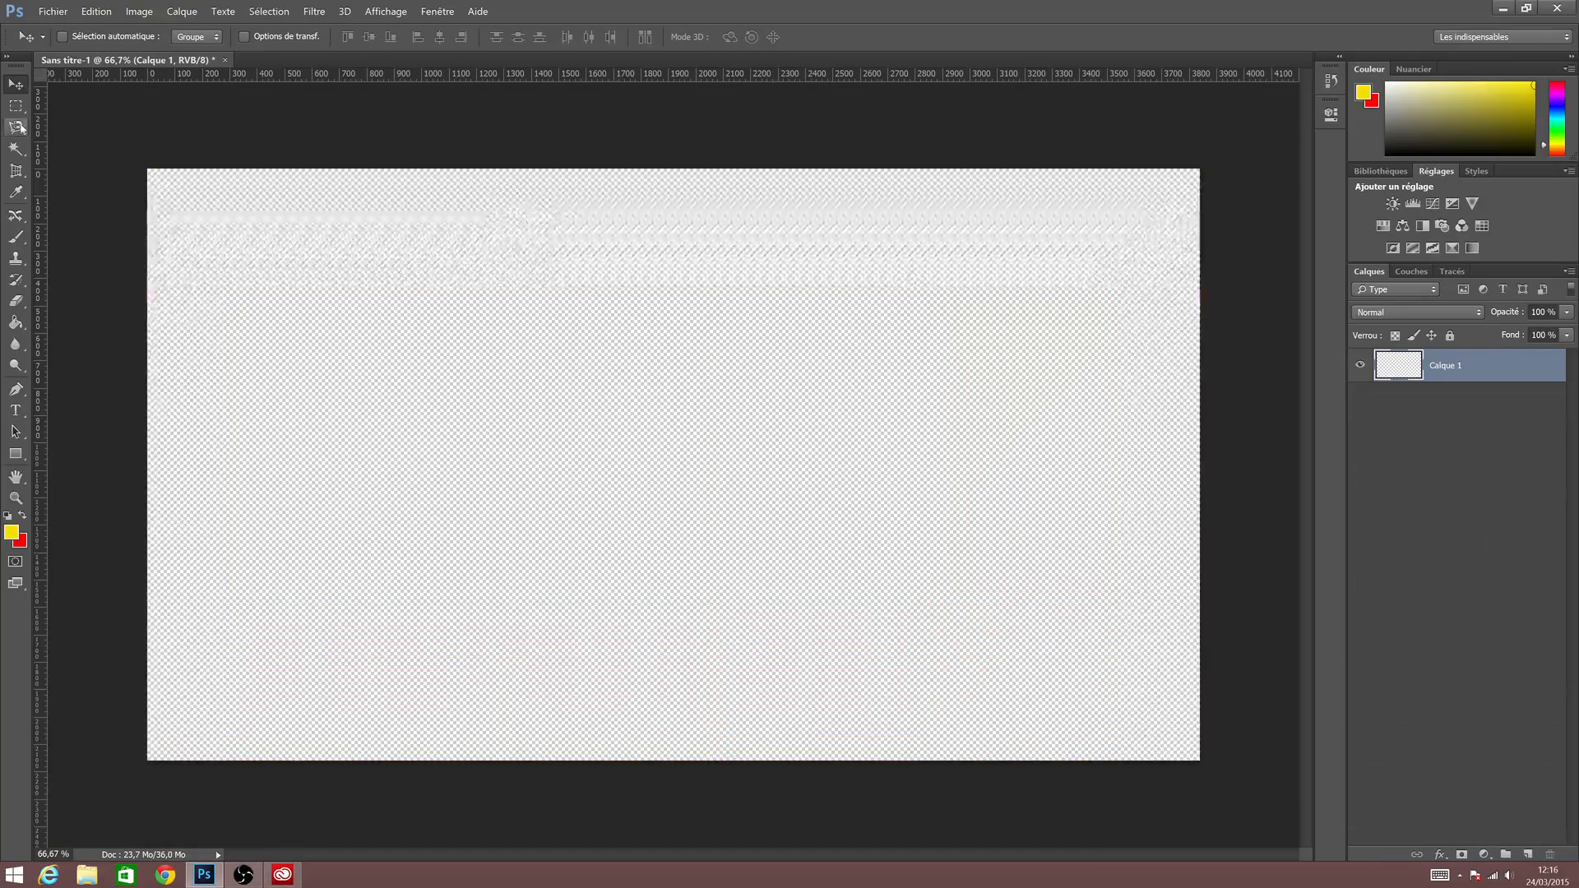
Create a yellow-filled square left of the canvas centre using a rectangular selection, and clear the selection.
{"action": "key", "text": "m"}
{"action": "left_click_drag", "start_coordinate": [491, 375], "coordinate": [586, 459]}
{"action": "left_click_drag", "start_coordinate": [528, 397], "coordinate": [491, 471]}
{"action": "key", "text": "g"}
{"action": "key", "text": "alt+BackSpace"}
{"action": "key", "text": "ctrl+d"}
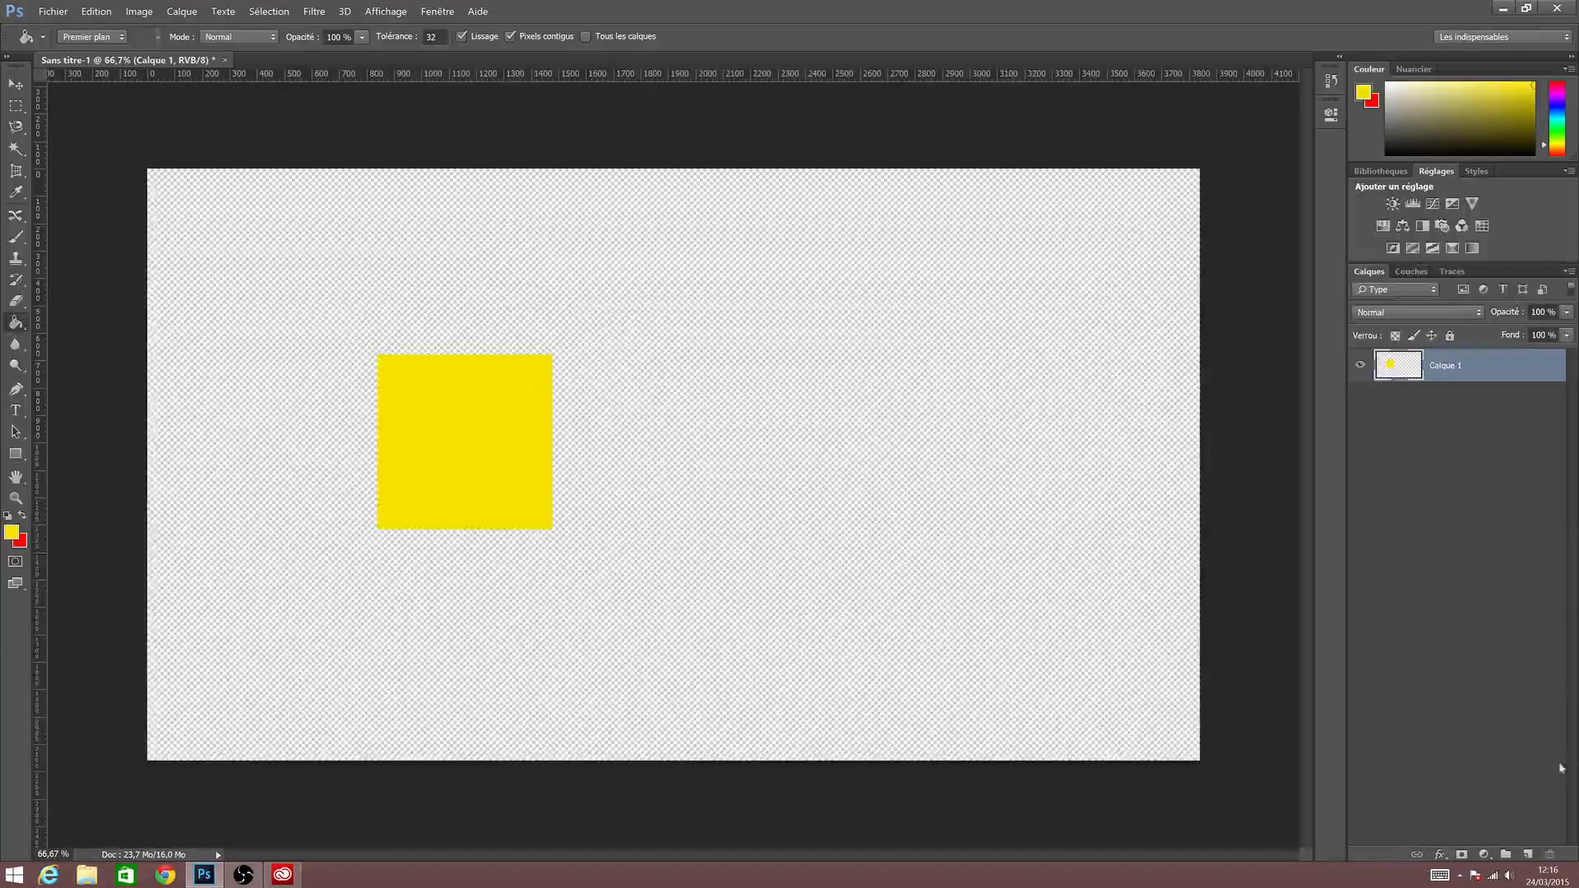
Add a new layer and create a red-filled square on it, overlapping the yellow square's upper-right corner.
{"action": "left_click", "coordinate": [1528, 854]}
{"action": "key", "text": "m"}
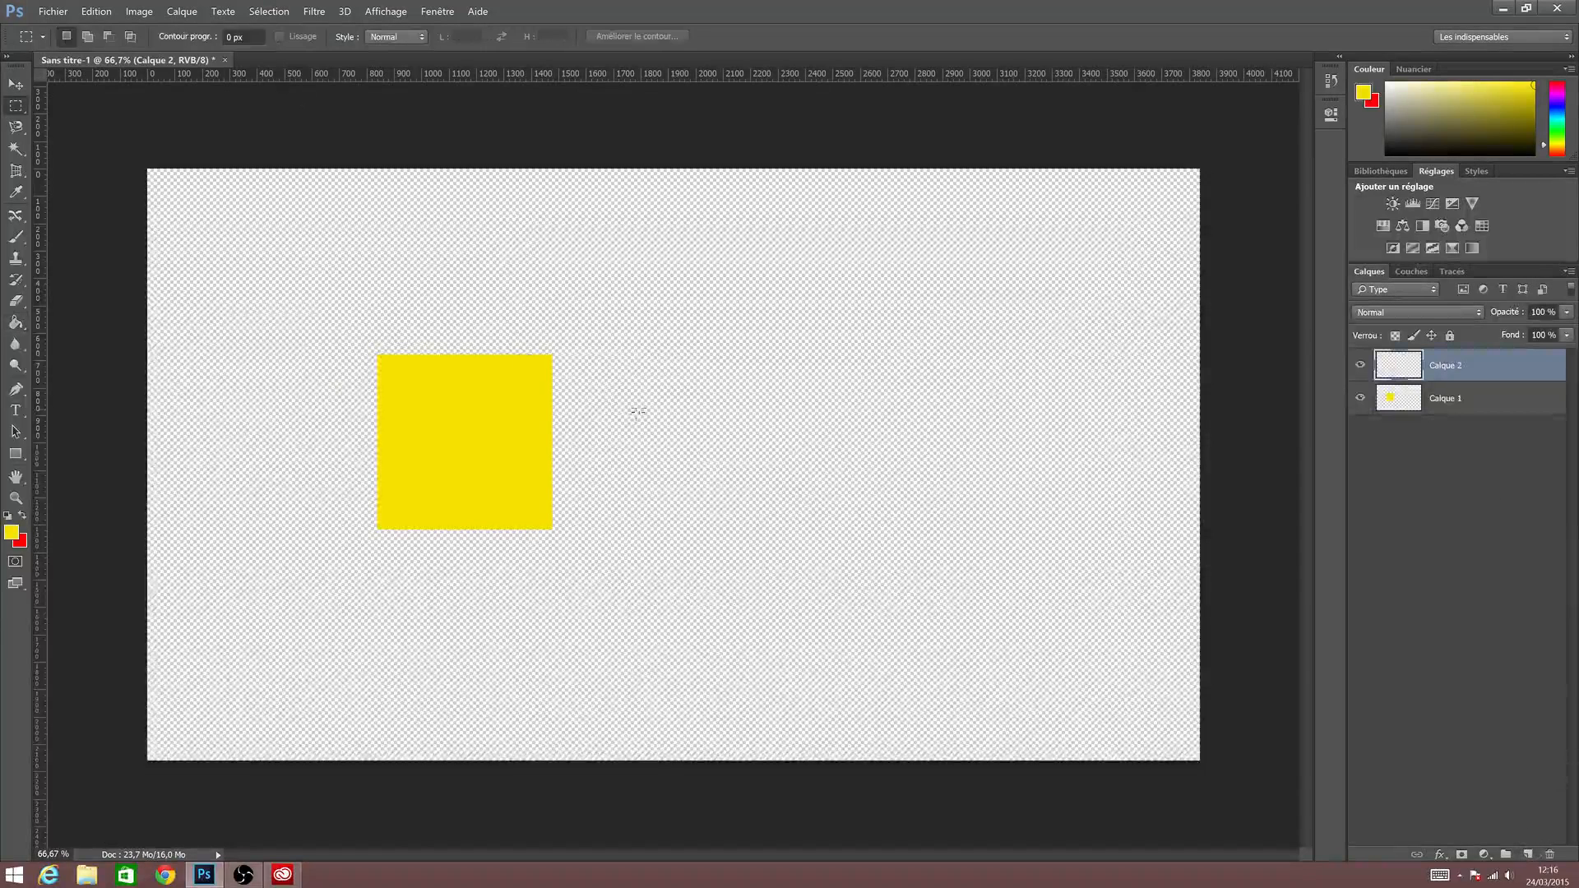
{"action": "mouse_move", "coordinate": [551, 310]}
{"action": "left_mouse_down"}
{"action": "mouse_move", "coordinate": [671, 461]}
{"action": "mouse_move", "coordinate": [703, 462]}
{"action": "left_mouse_up"}
{"action": "key", "text": "x"}
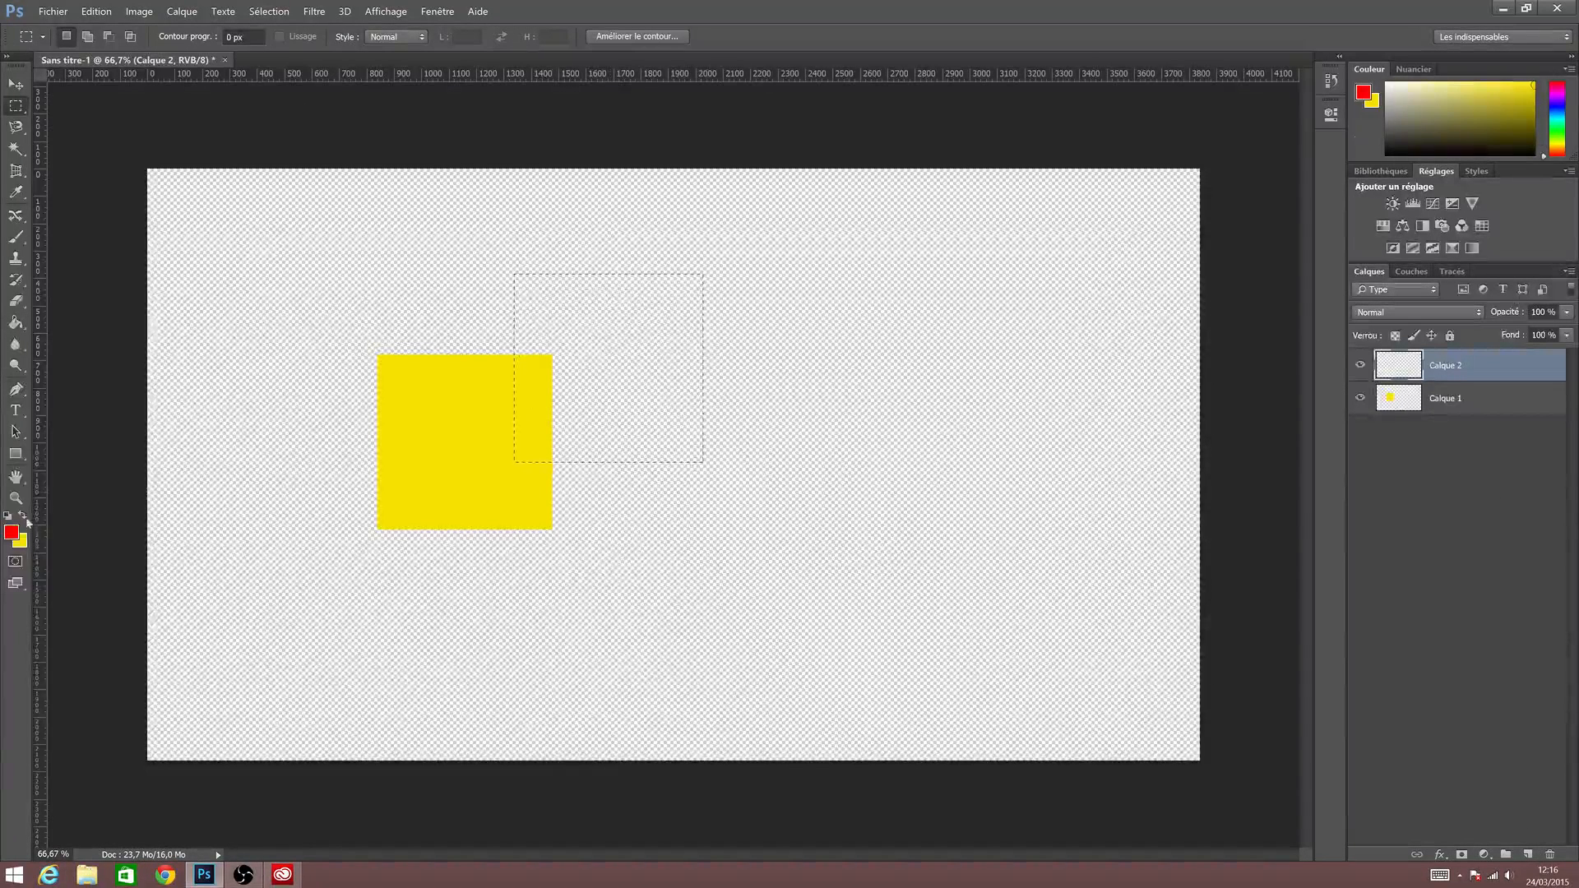
{"action": "key", "text": "g"}
{"action": "left_click", "coordinate": [641, 352]}
{"action": "key", "text": "ctrl+d"}
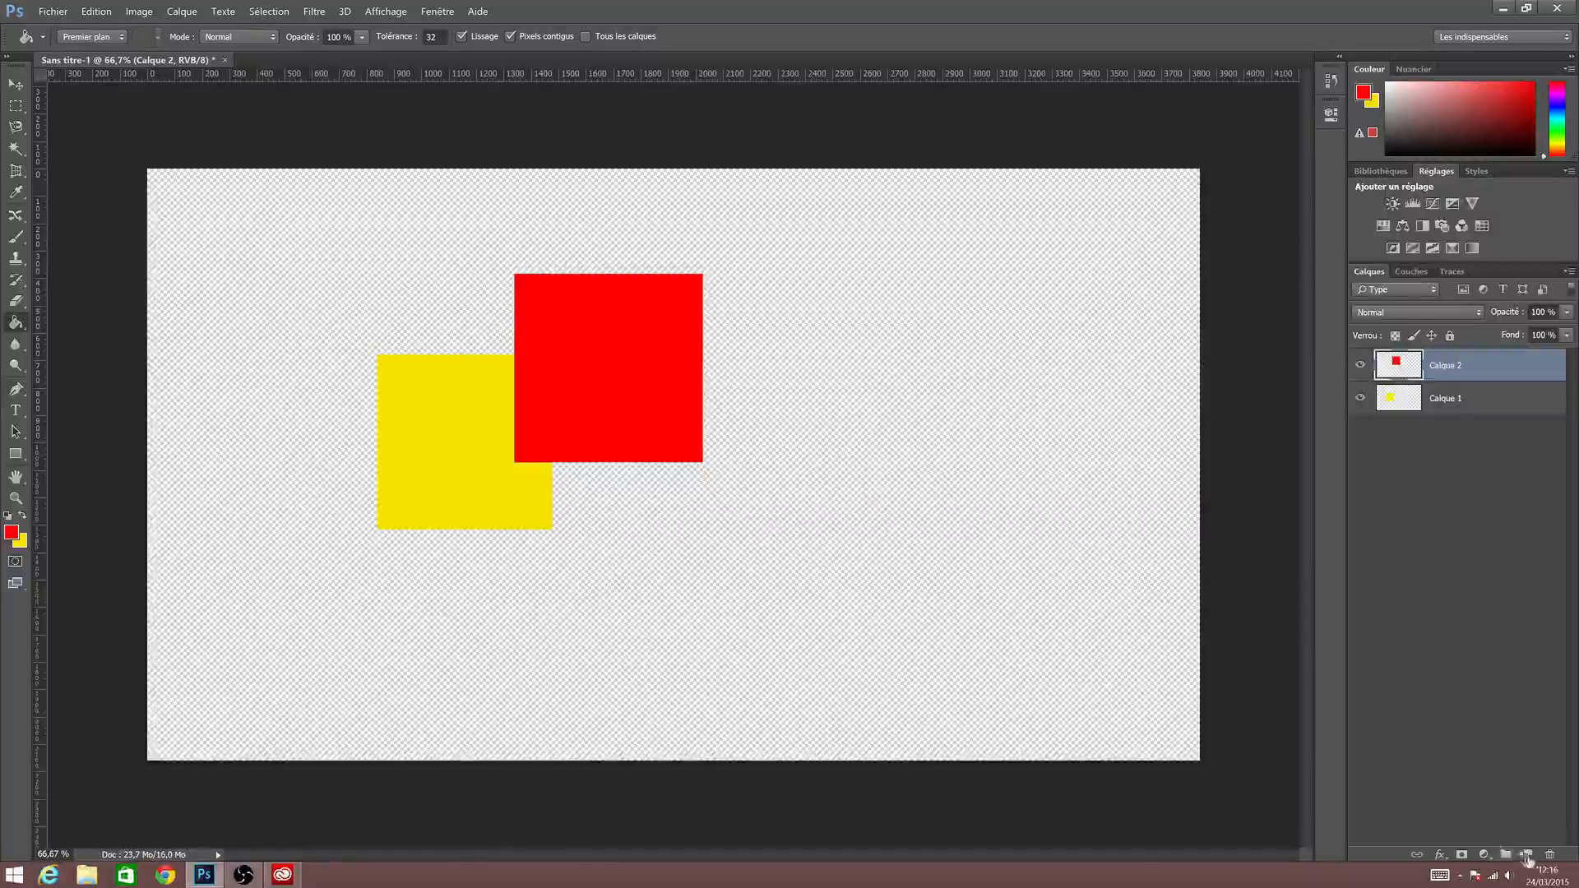
Add a third layer and create a blue-filled square on it, overlapping the red square's upper-right part.
{"action": "key", "text": "ctrl+shift+alt+n"}
{"action": "key", "text": "m"}
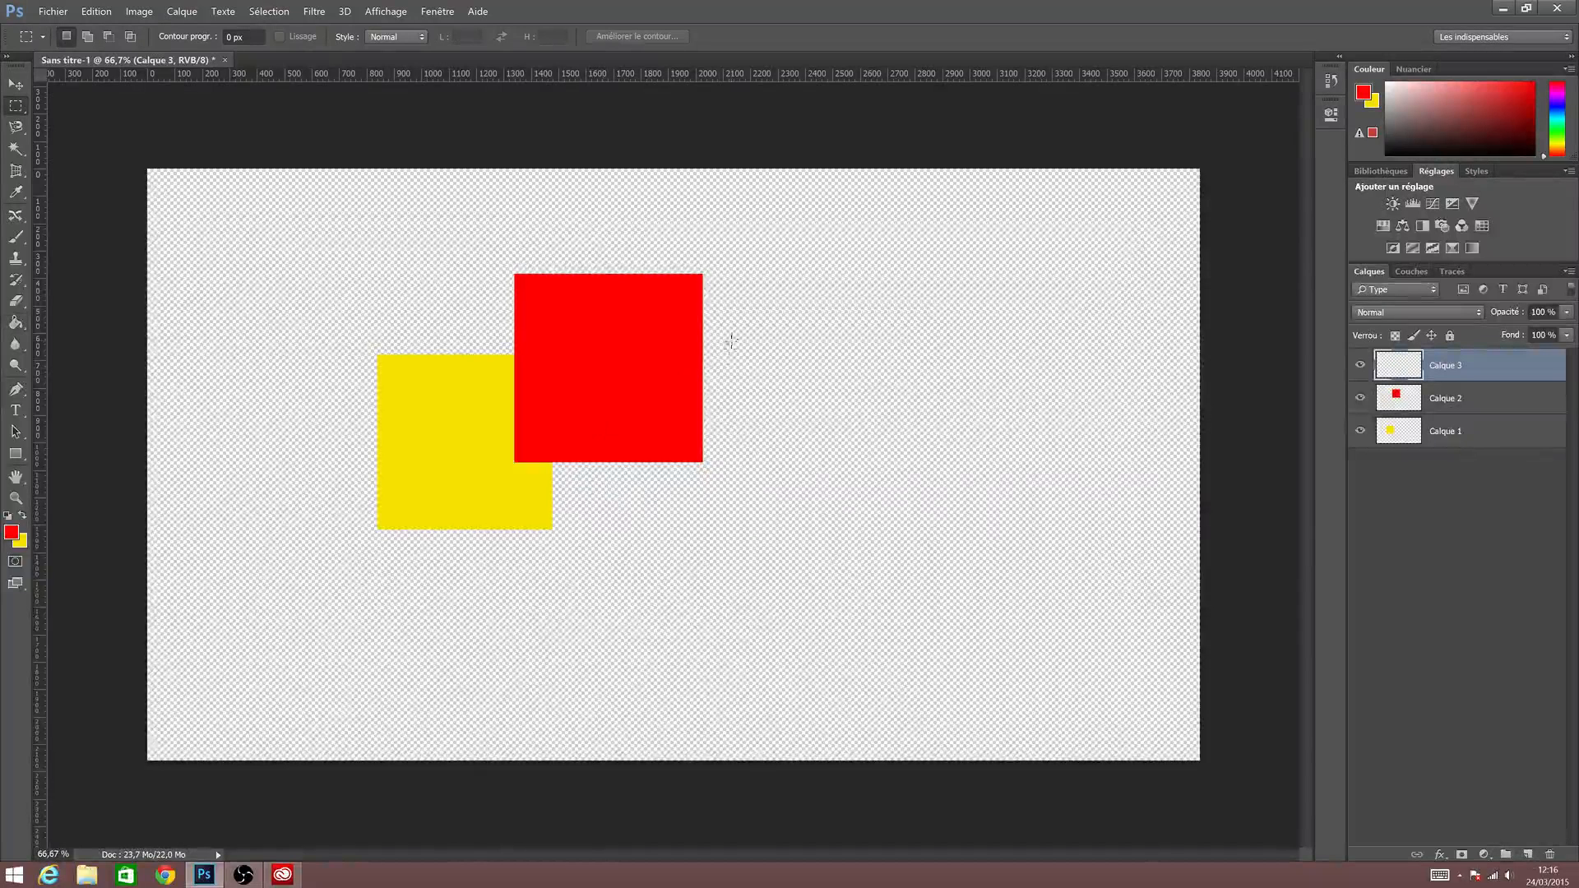
{"action": "left_click_drag", "start_coordinate": [706, 324], "coordinate": [856, 425]}
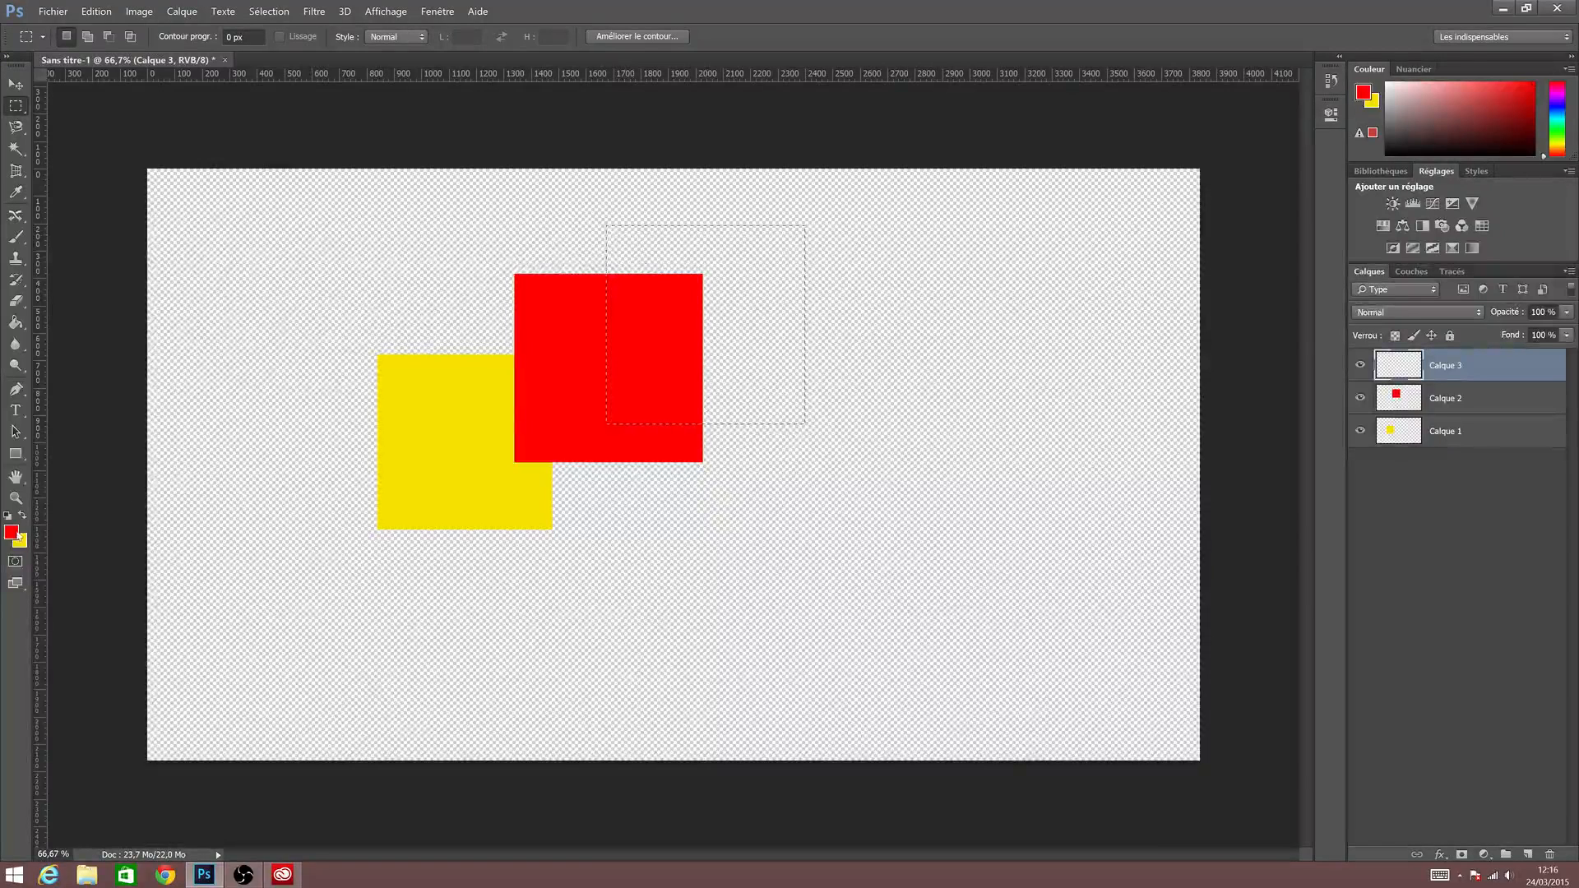
{"action": "left_click", "coordinate": [16, 533]}
{"action": "left_click", "coordinate": [360, 217]}
{"action": "left_click", "coordinate": [531, 132]}
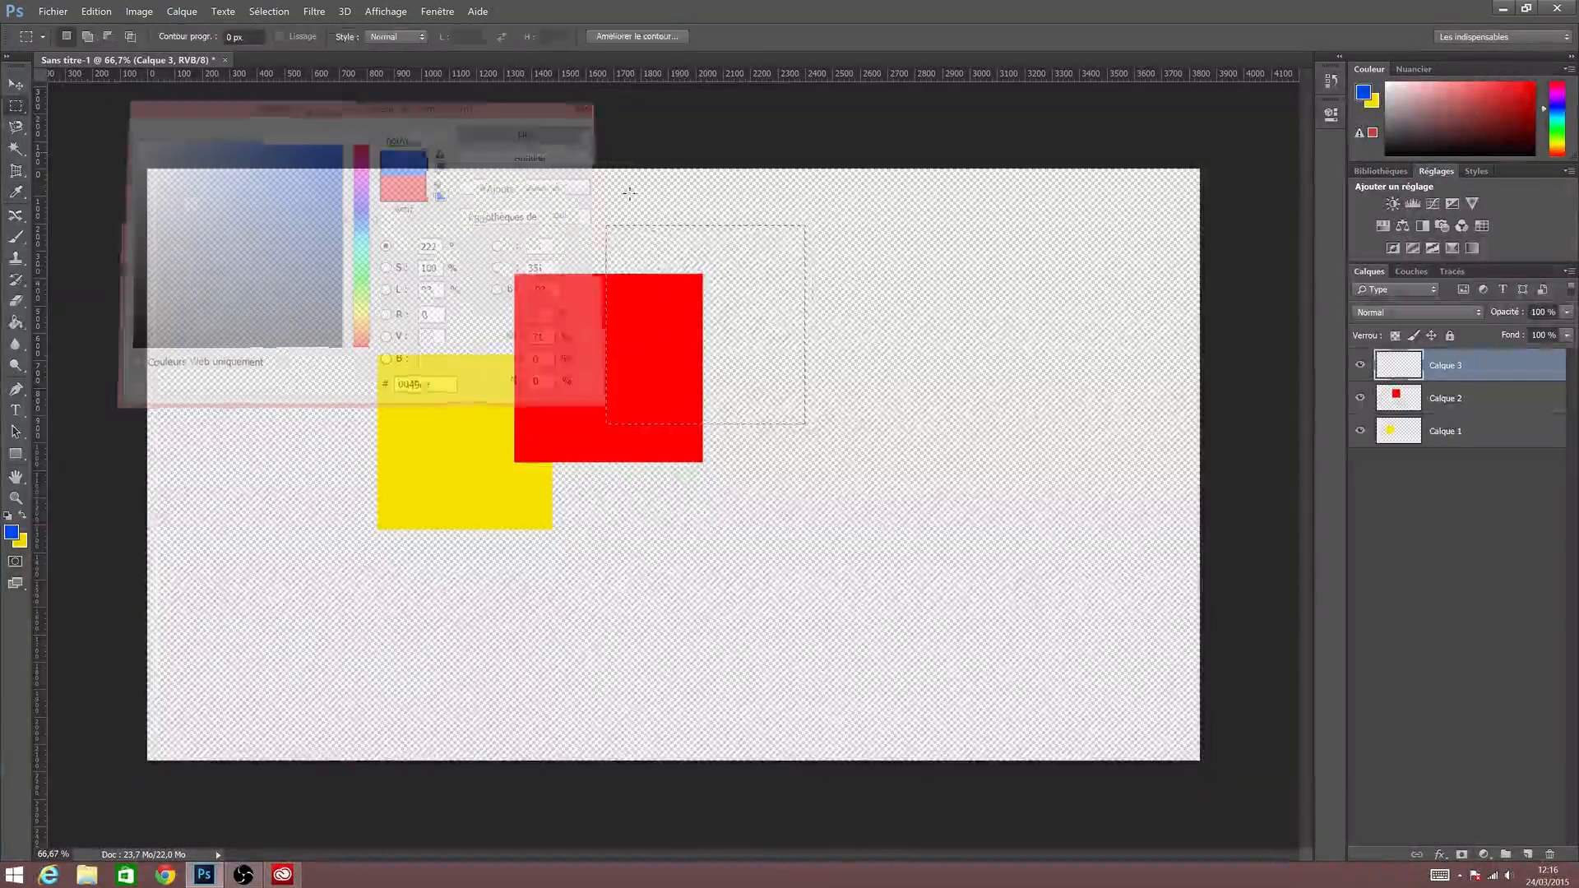
{"action": "key", "text": "g"}
{"action": "left_click", "coordinate": [722, 289]}
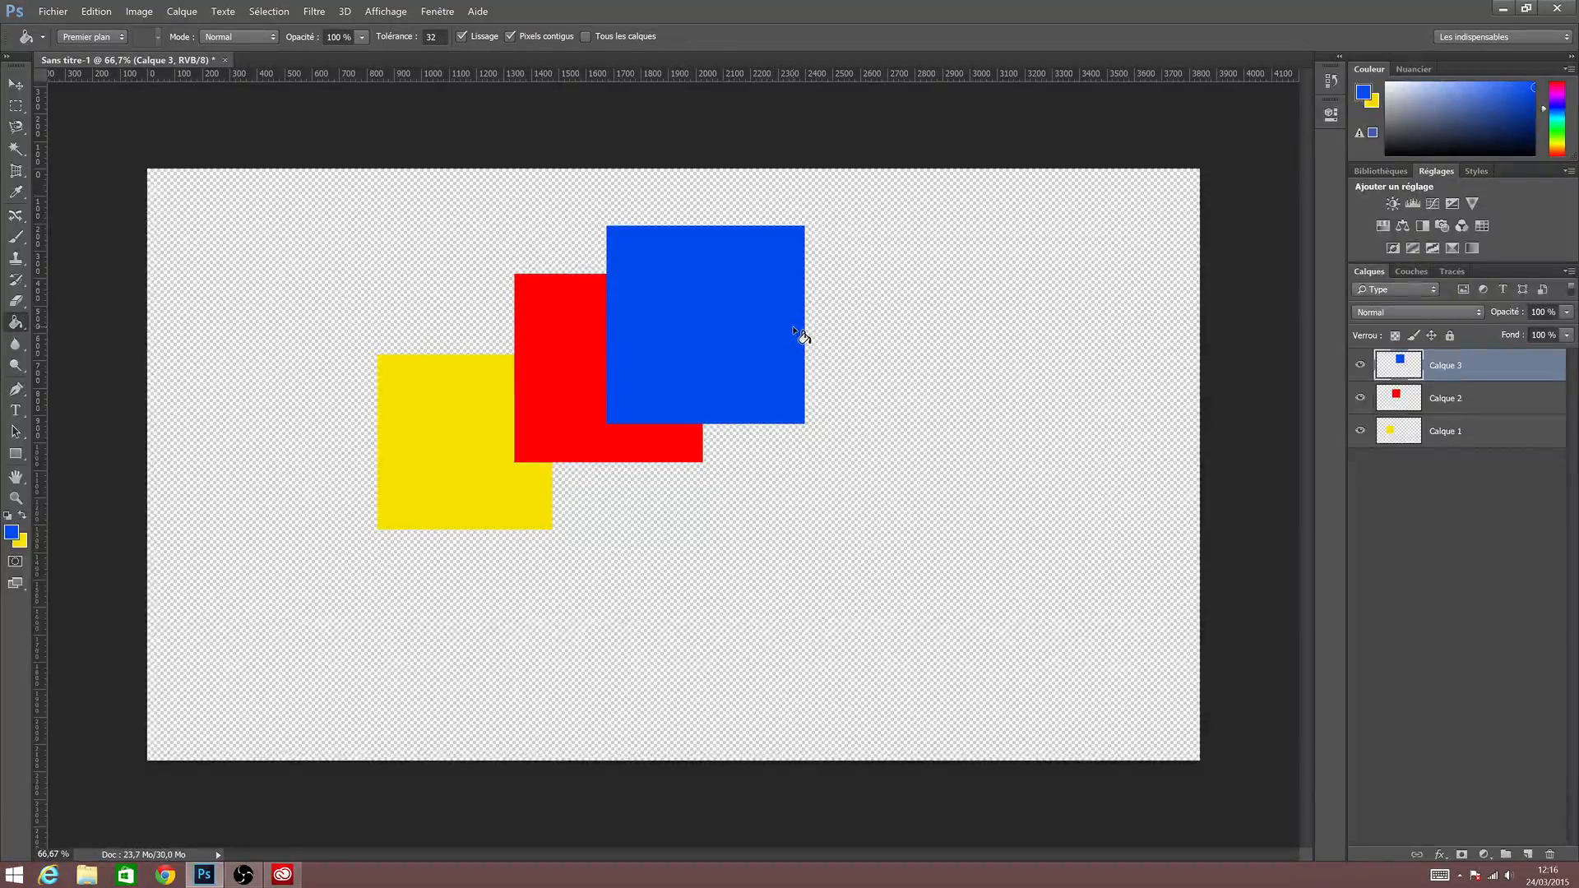
Move the yellow, red and blue squares layer by layer into a tightly overlapping diagonal stack.
{"action": "key", "text": "v"}
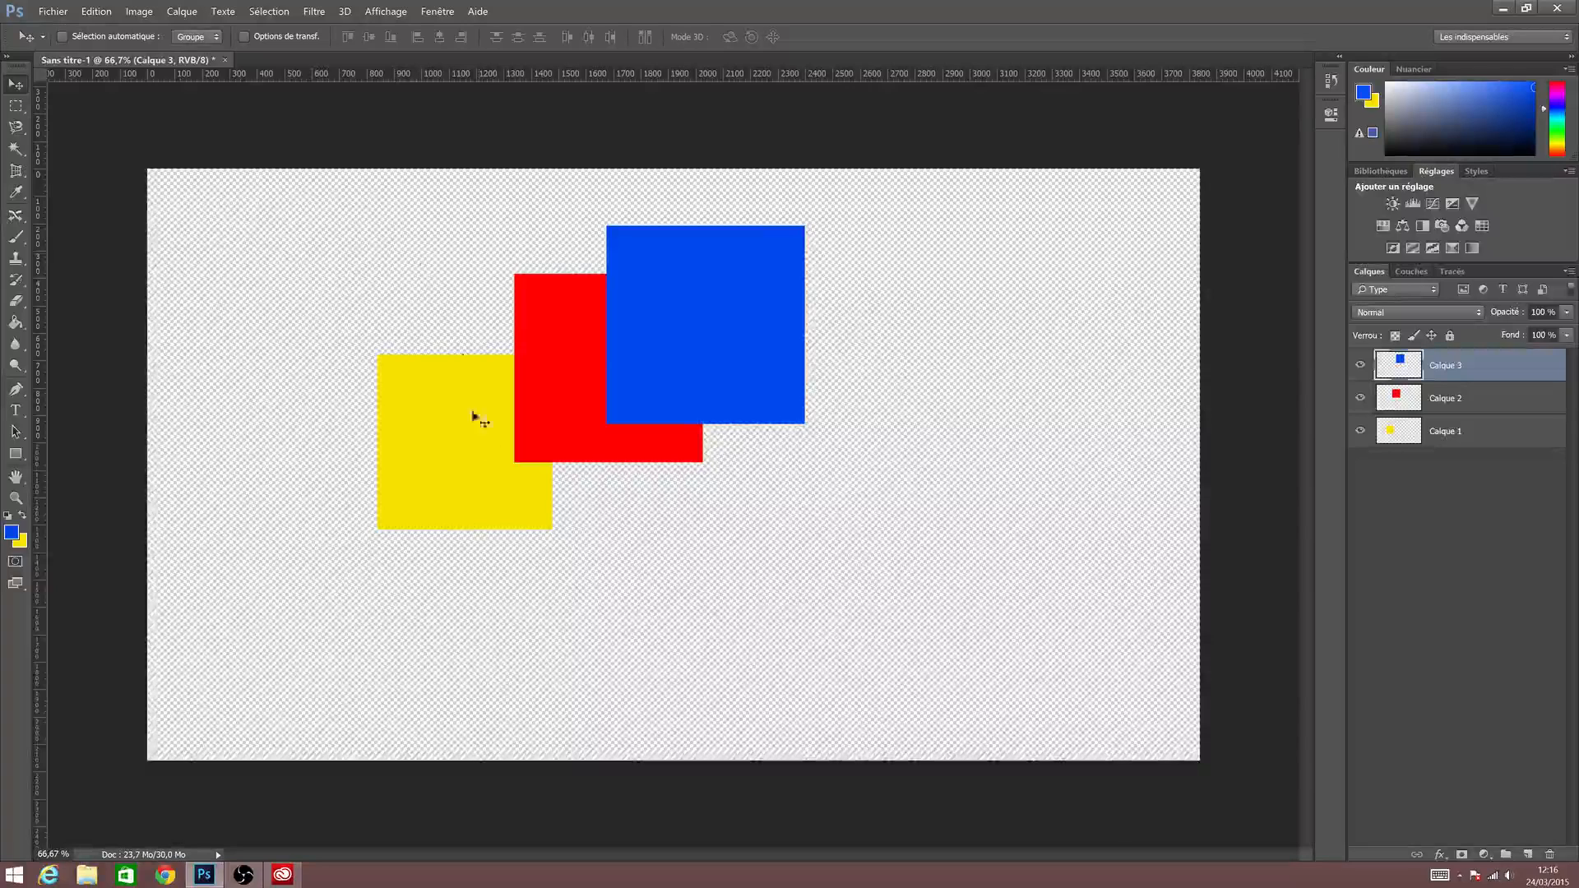
{"action": "left_click", "coordinate": [1452, 432]}
{"action": "left_click_drag", "start_coordinate": [400, 559], "coordinate": [463, 617]}
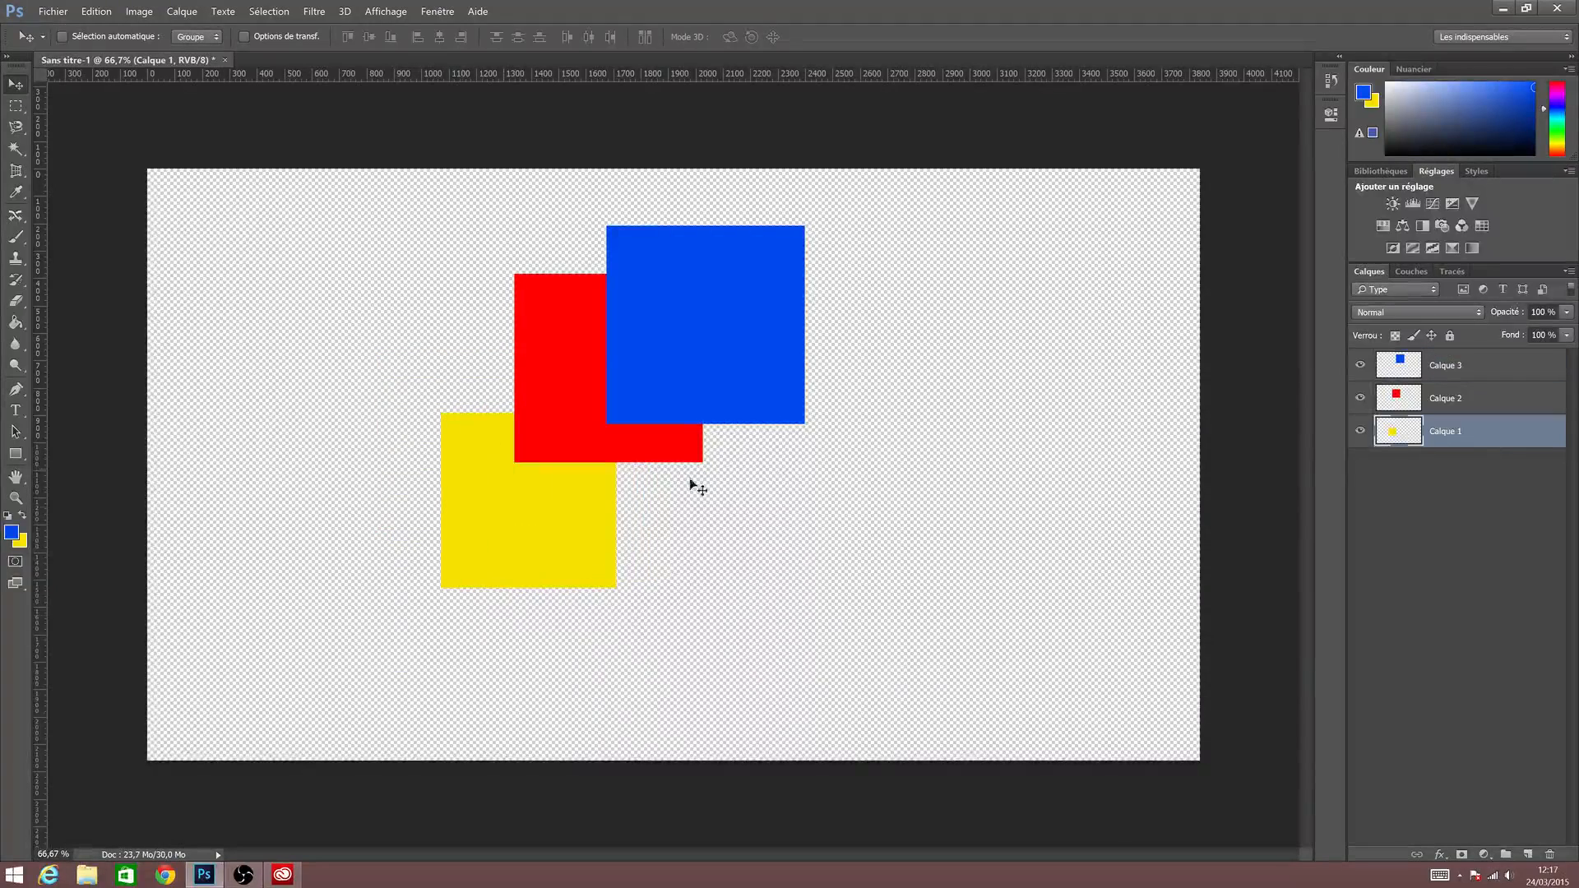
{"action": "left_click", "coordinate": [1459, 397]}
{"action": "left_click_drag", "start_coordinate": [842, 466], "coordinate": [815, 553]}
{"action": "key", "text": "ctrl"}
{"action": "left_click_drag", "start_coordinate": [778, 378], "coordinate": [700, 467]}
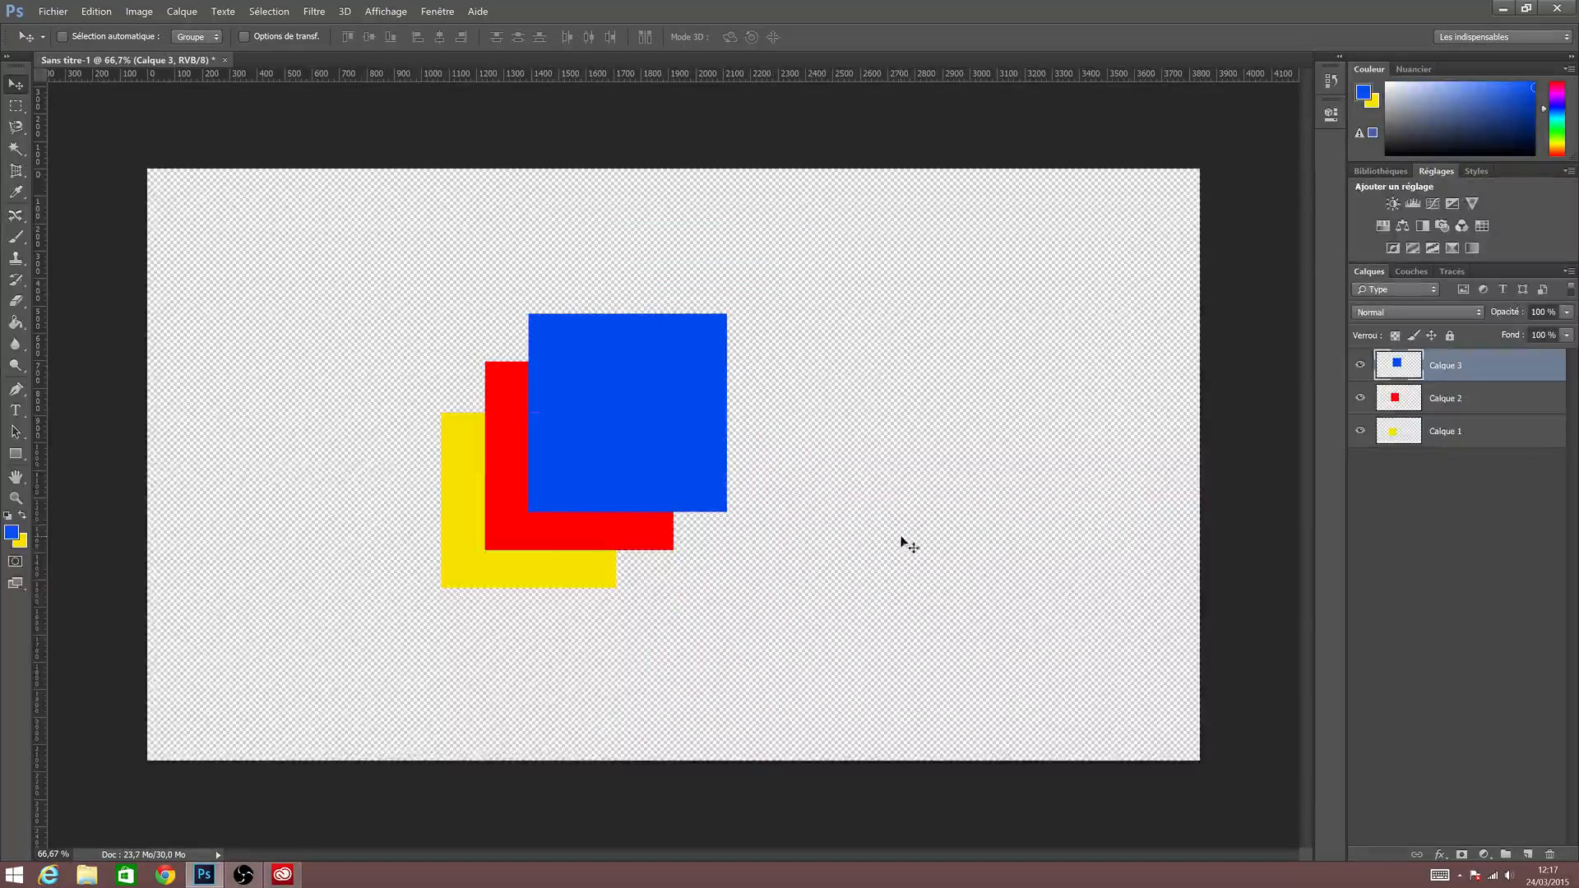
Rename the blue square's layer as Carré Bleu.
{"action": "left_click", "coordinate": [1408, 433]}
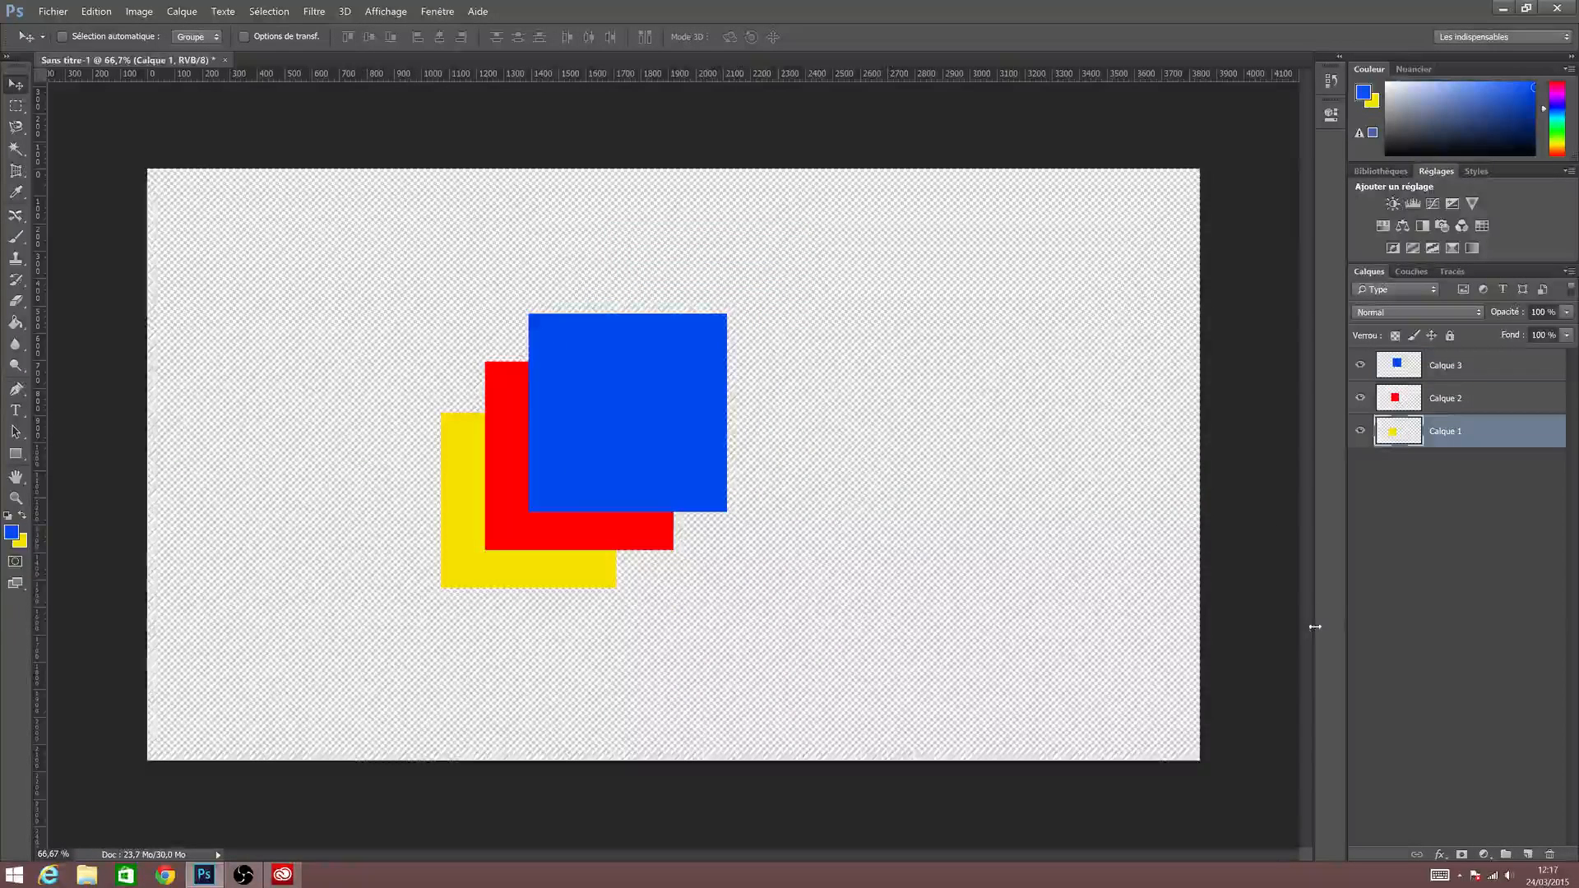
{"action": "left_click", "coordinate": [1435, 402]}
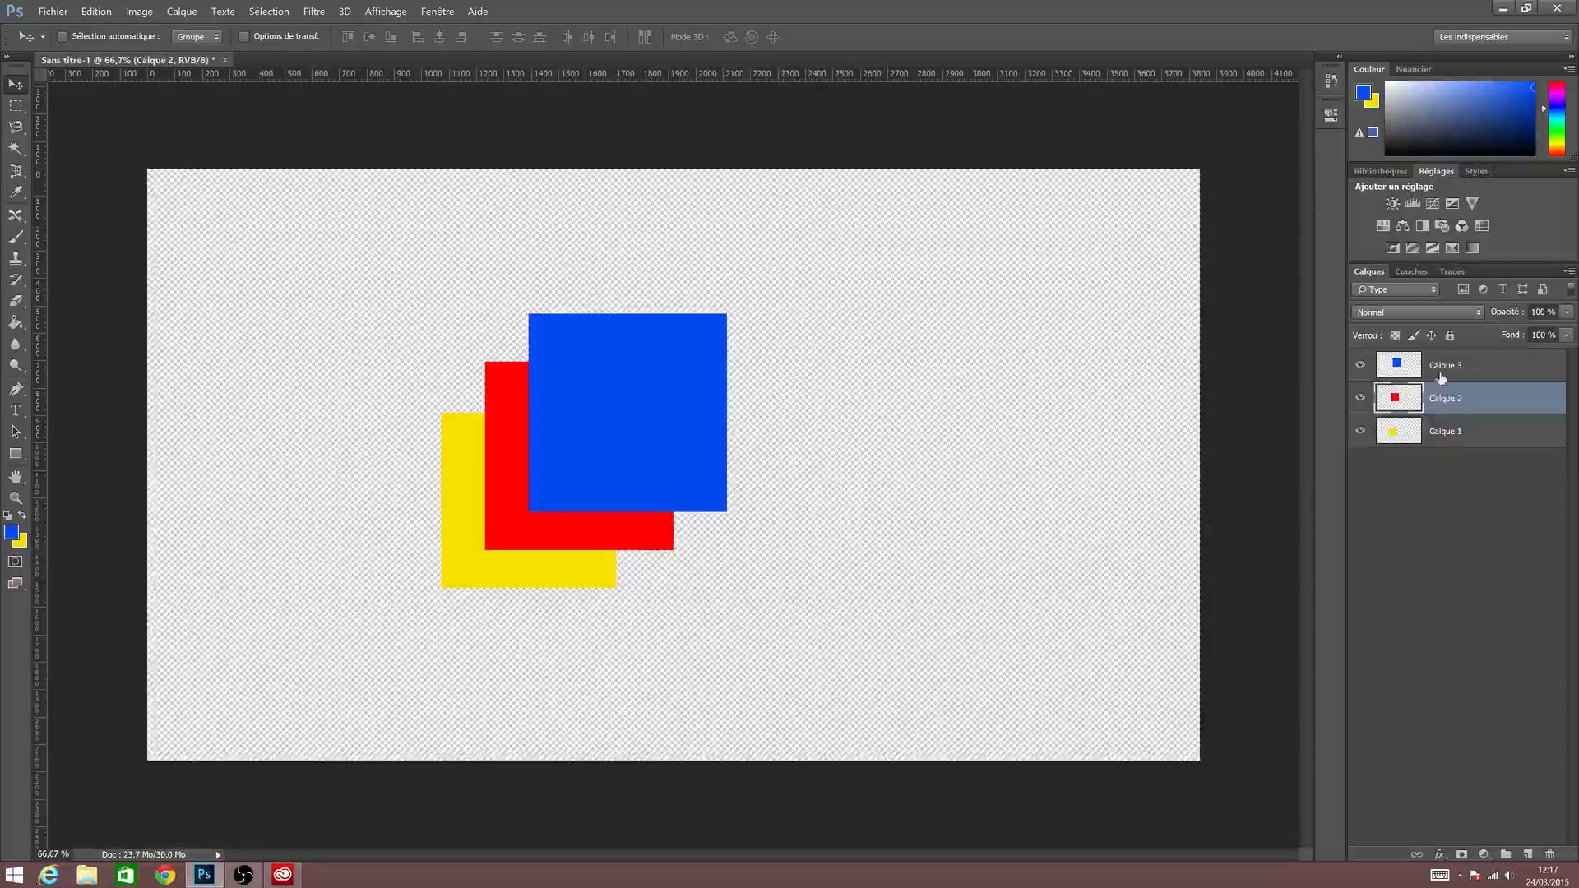
{"action": "left_click", "coordinate": [1441, 378]}
{"action": "double_click", "coordinate": [1442, 379]}
{"action": "type", "text": "Carré B"}
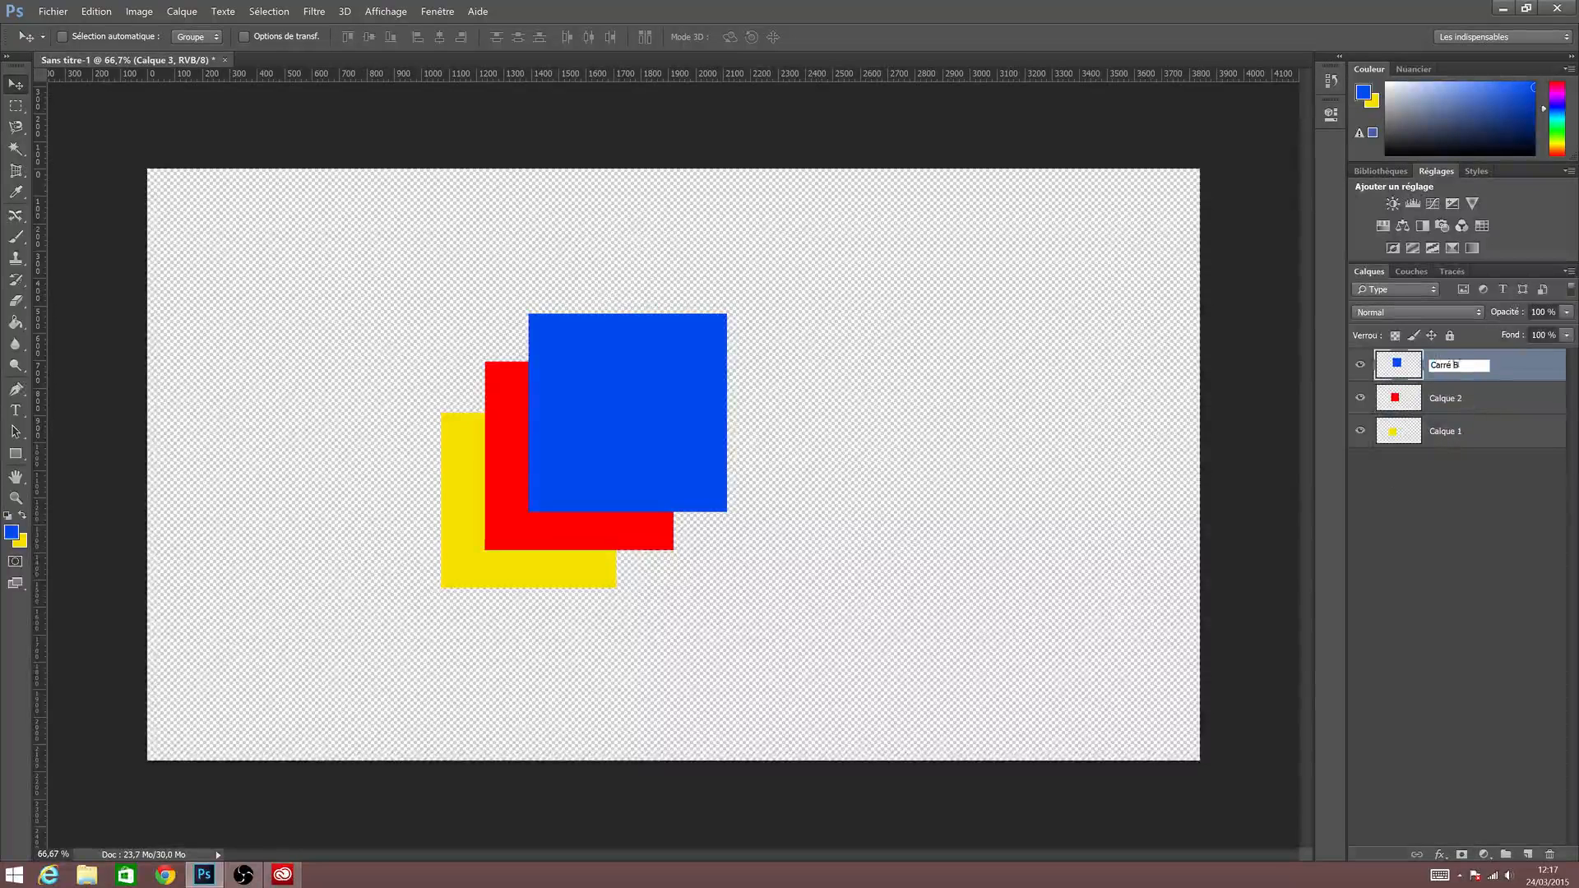
{"action": "type", "text": "leu"}
{"action": "key", "text": "Return"}
Rename the red square's layer as Carré Rouge and the yellow square's layer as Carré Jaune.
{"action": "double_click", "coordinate": [1444, 400]}
{"action": "type", "text": "Car"}
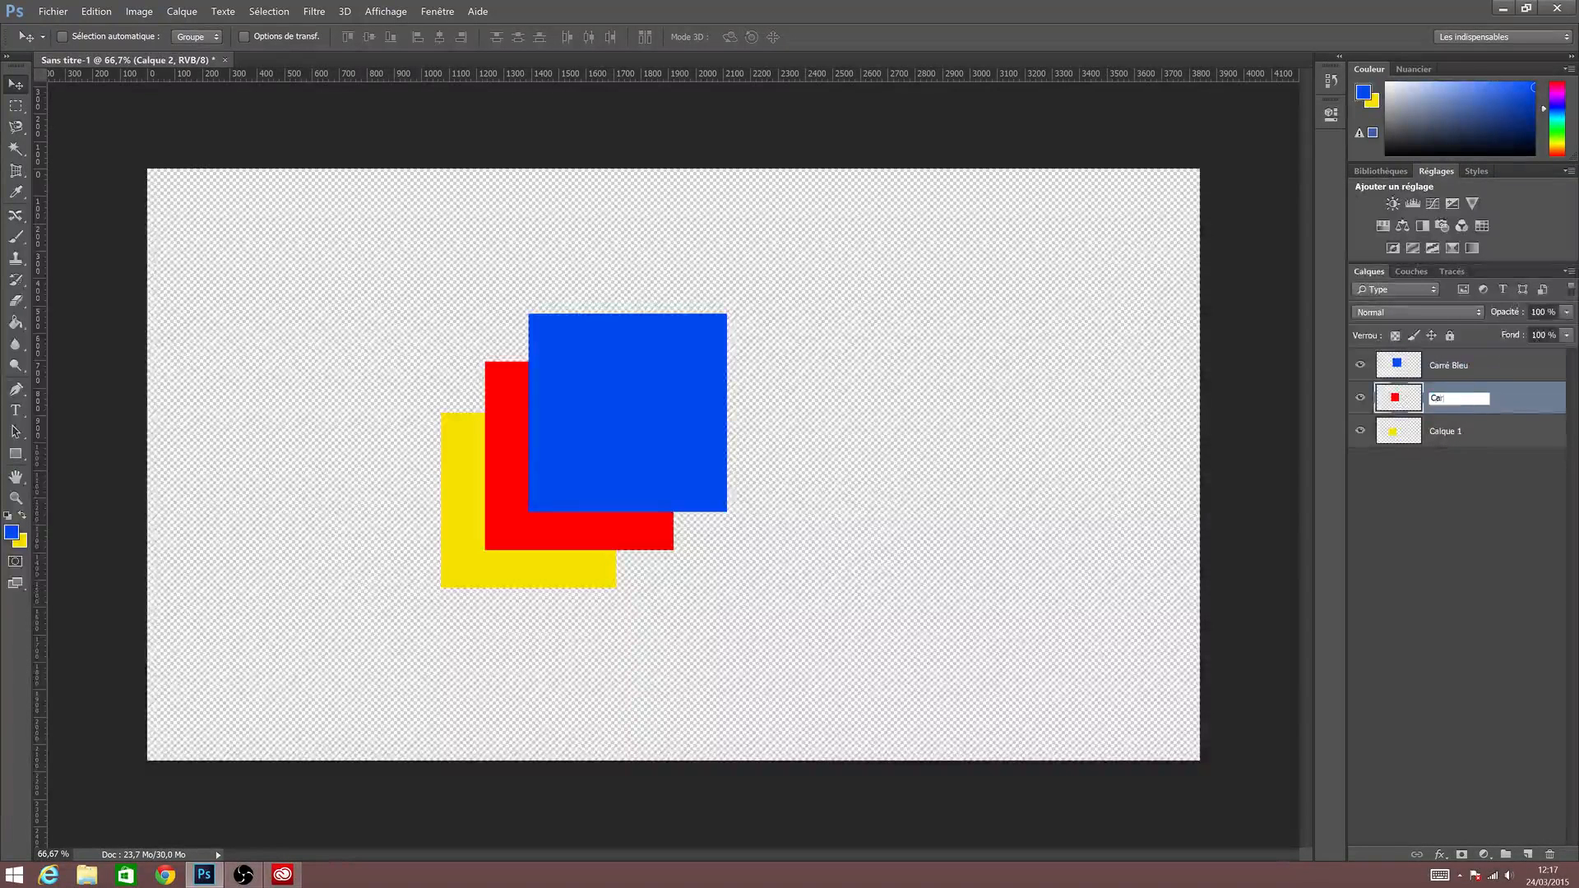
{"action": "type", "text": "ré Rouge"}
{"action": "key", "text": "Return"}
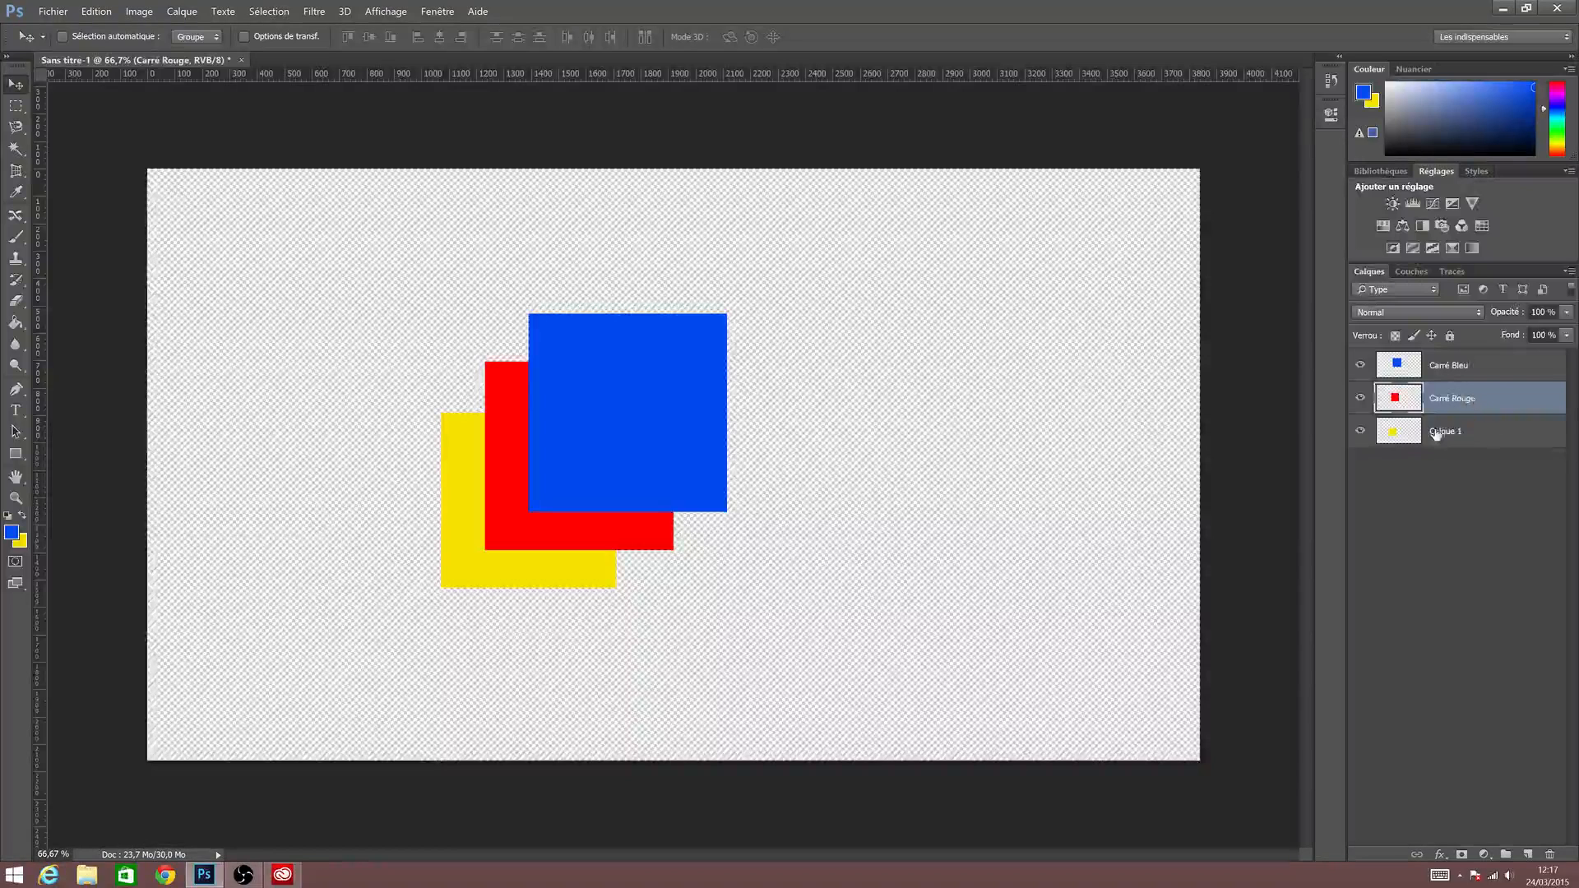
{"action": "double_click", "coordinate": [1445, 431]}
{"action": "type", "text": "Carré"}
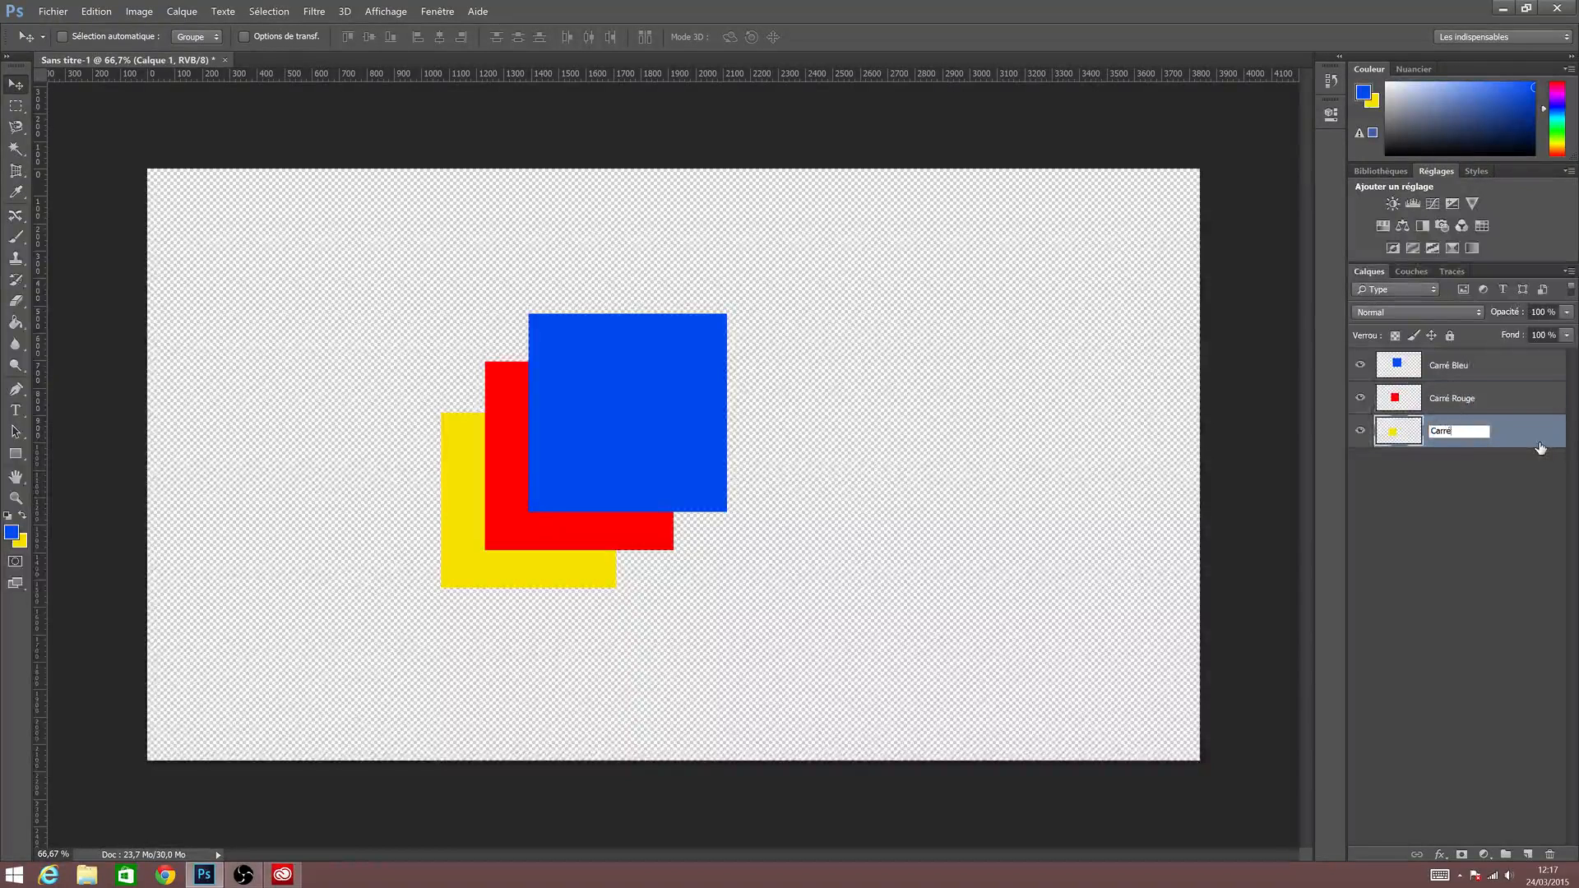
{"action": "type", "text": " Jaune"}
{"action": "key", "text": "Return"}
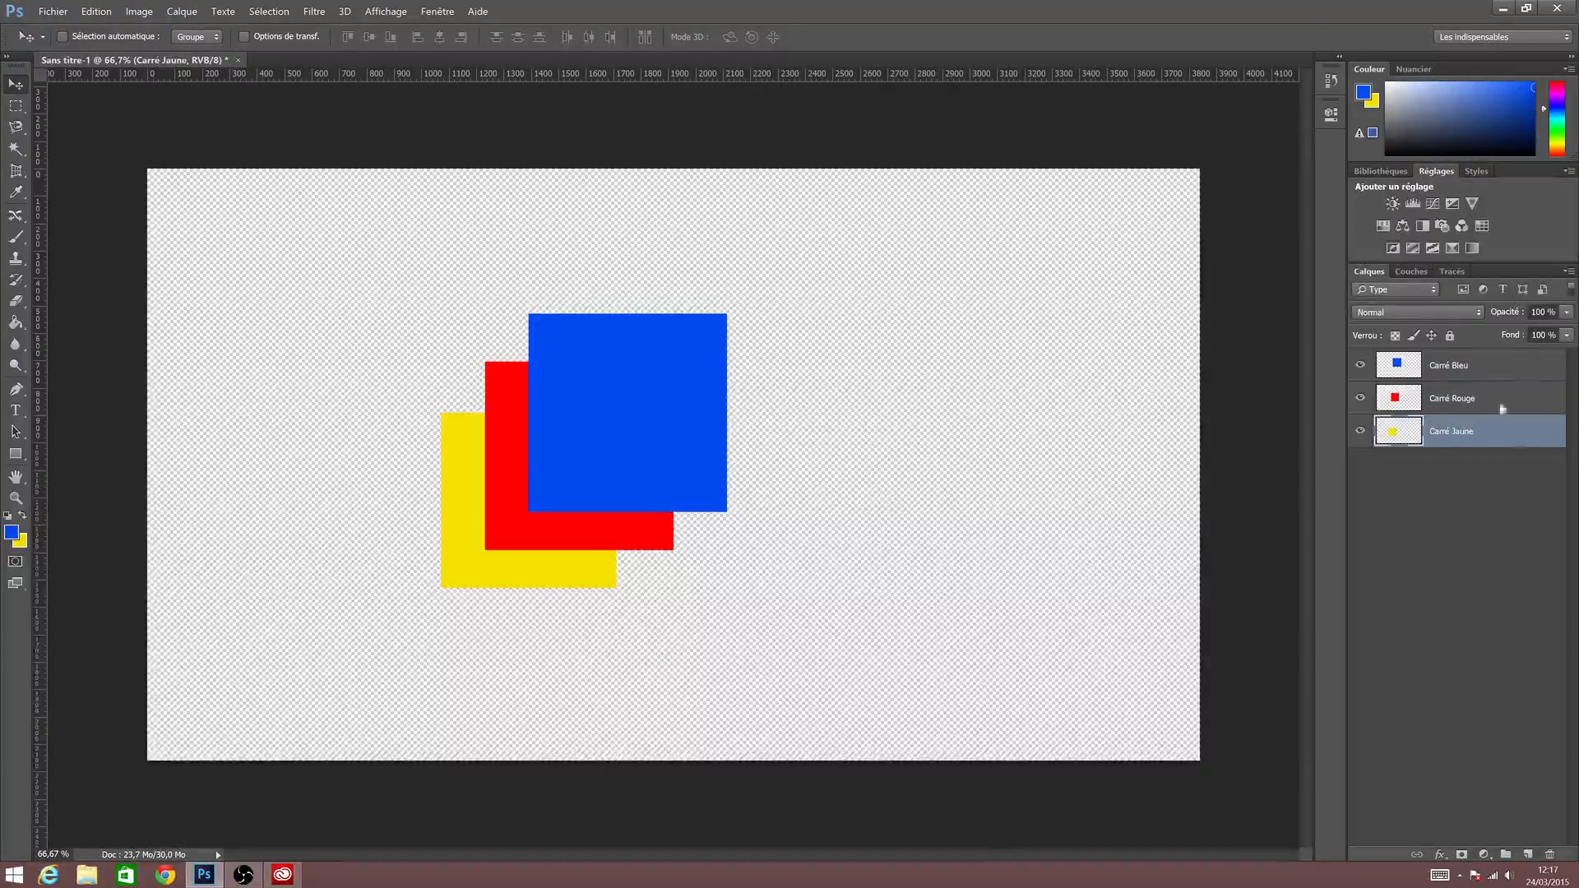
Place the Carré Bleu layer directly below Carré Rouge and move the blue square down and left behind the red one.
{"action": "left_click", "coordinate": [1467, 402]}
{"action": "left_click", "coordinate": [1464, 366]}
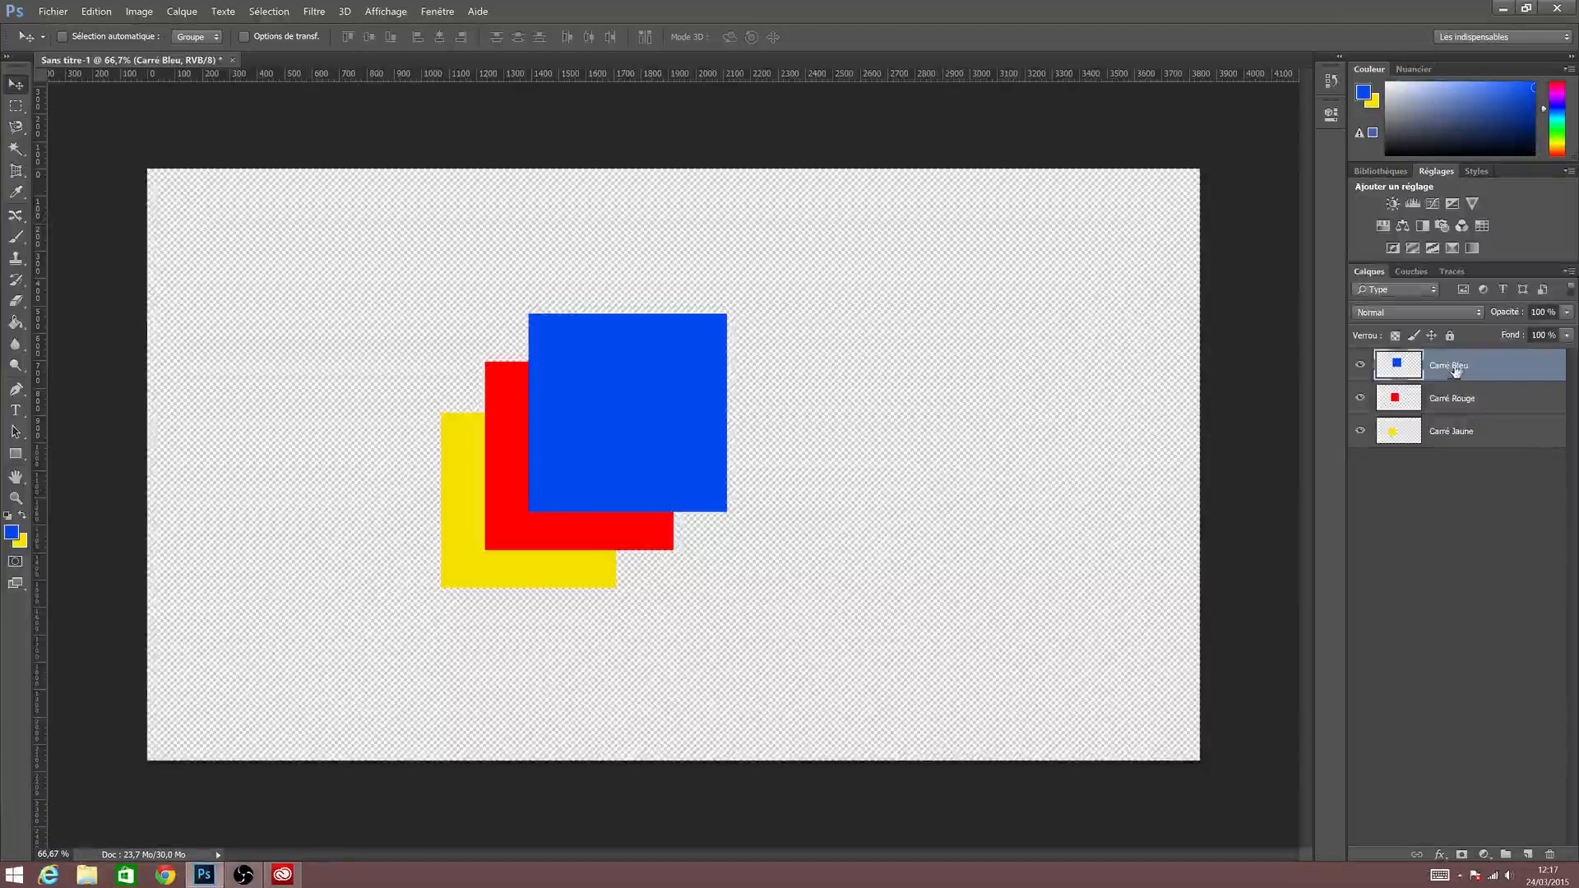
{"action": "left_click_drag", "start_coordinate": [1456, 372], "coordinate": [1454, 416]}
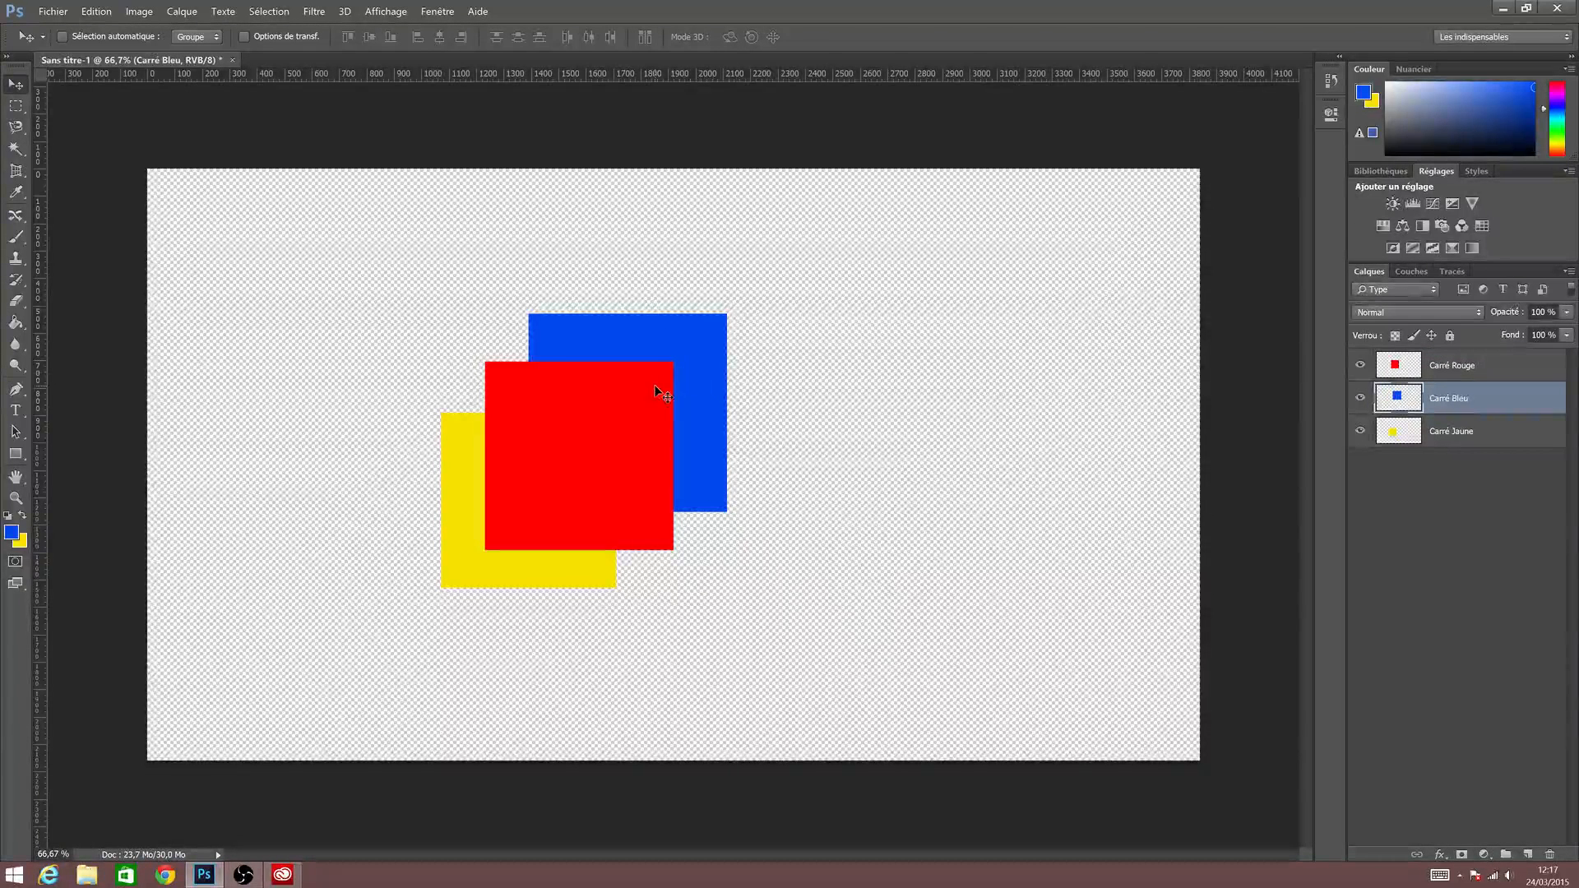
{"action": "left_click_drag", "start_coordinate": [714, 387], "coordinate": [637, 440]}
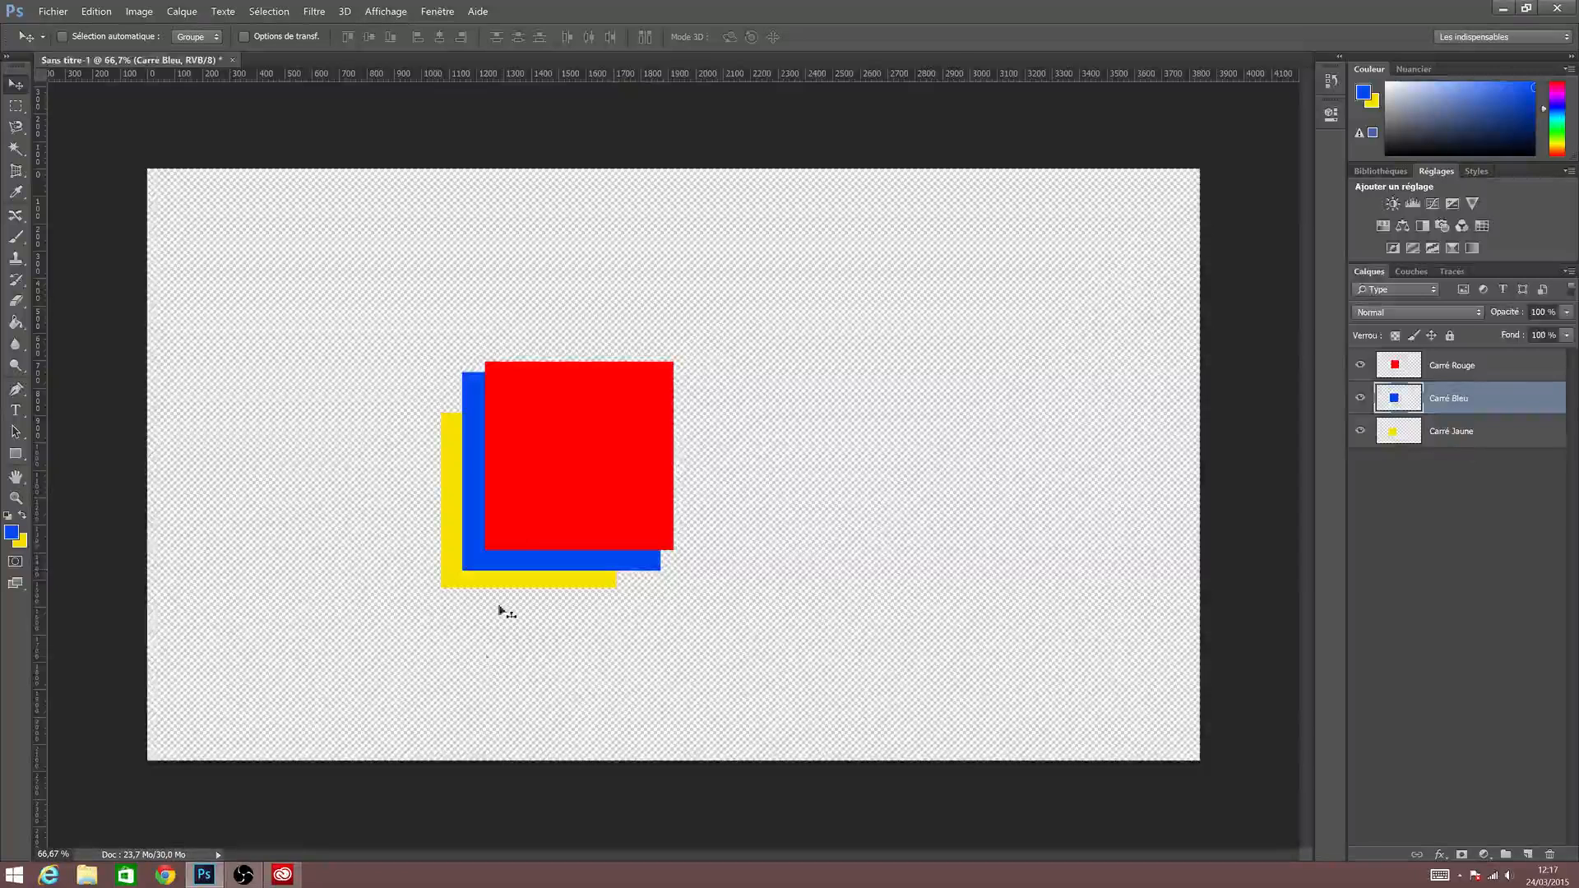
Select the red square's layer and set its opacity to 50 %.
{"action": "key", "text": "ctrl"}
{"action": "left_click", "coordinate": [649, 454], "text": "ctrl"}
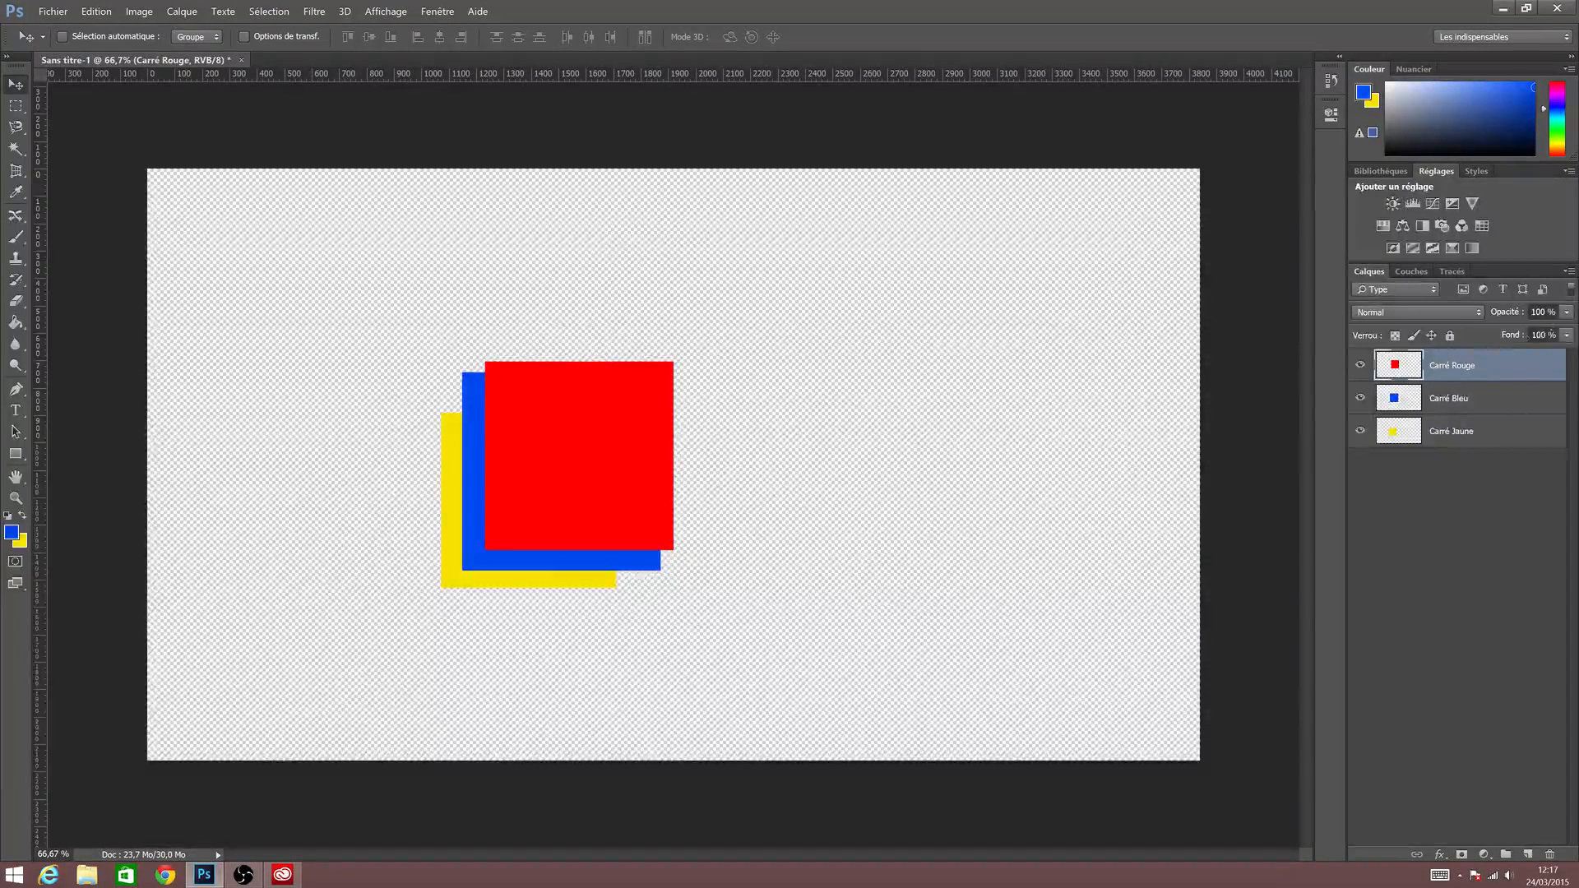
{"action": "left_click", "coordinate": [1567, 314]}
{"action": "left_click_drag", "start_coordinate": [1568, 333], "coordinate": [1527, 334]}
{"action": "left_click", "coordinate": [452, 424]}
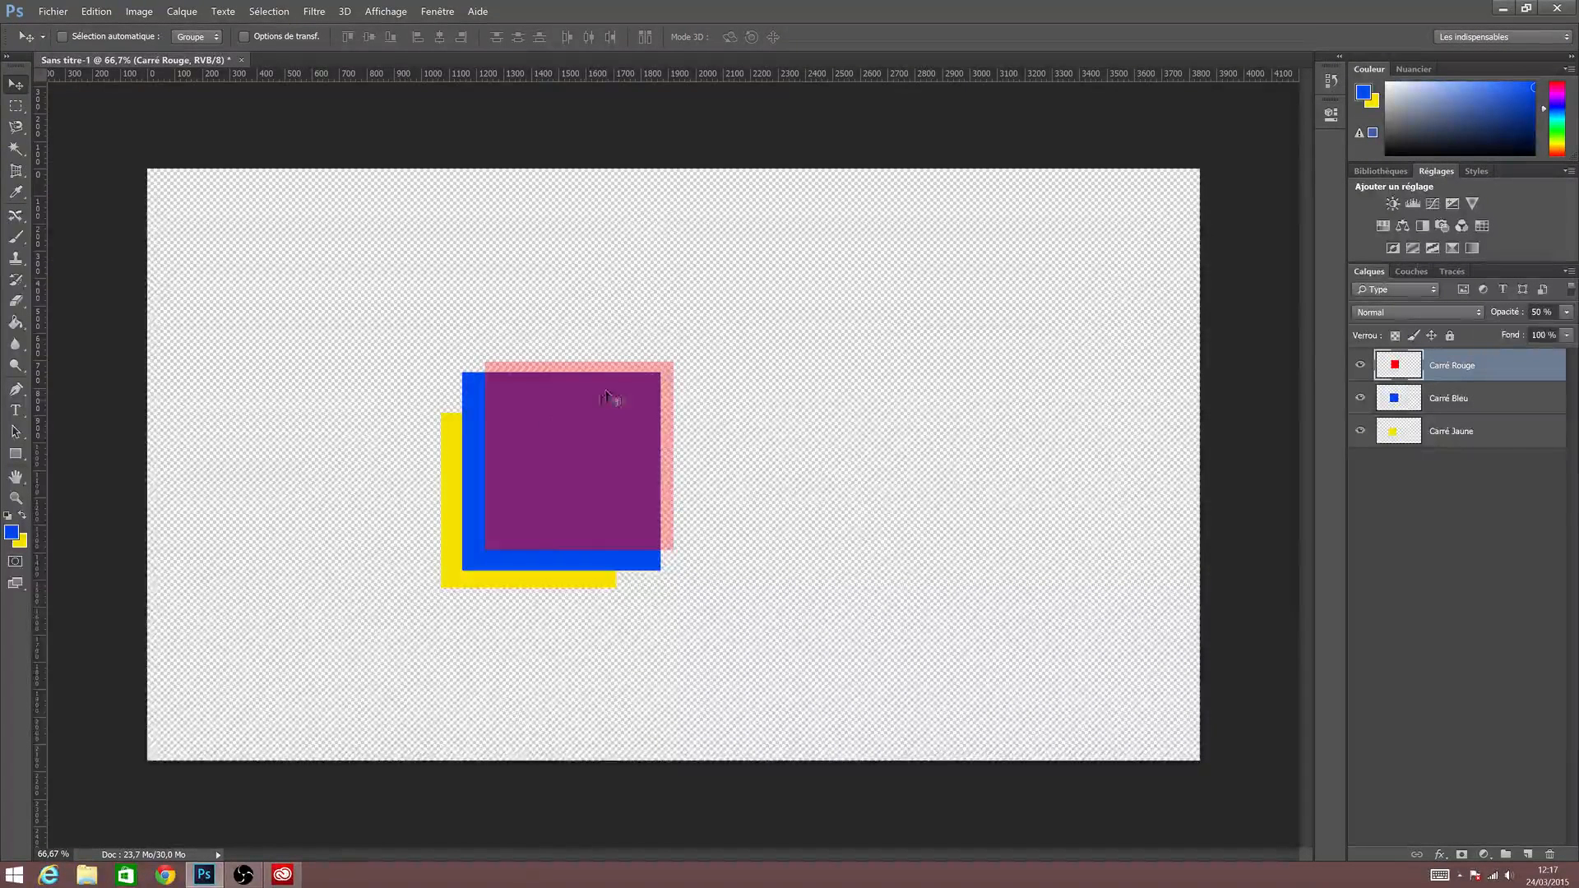
Set the opacity of the Carré Bleu layer to 50 % and keep the overlapping squares in close view.
{"action": "key", "text": "z"}
{"action": "left_click", "coordinate": [668, 369]}
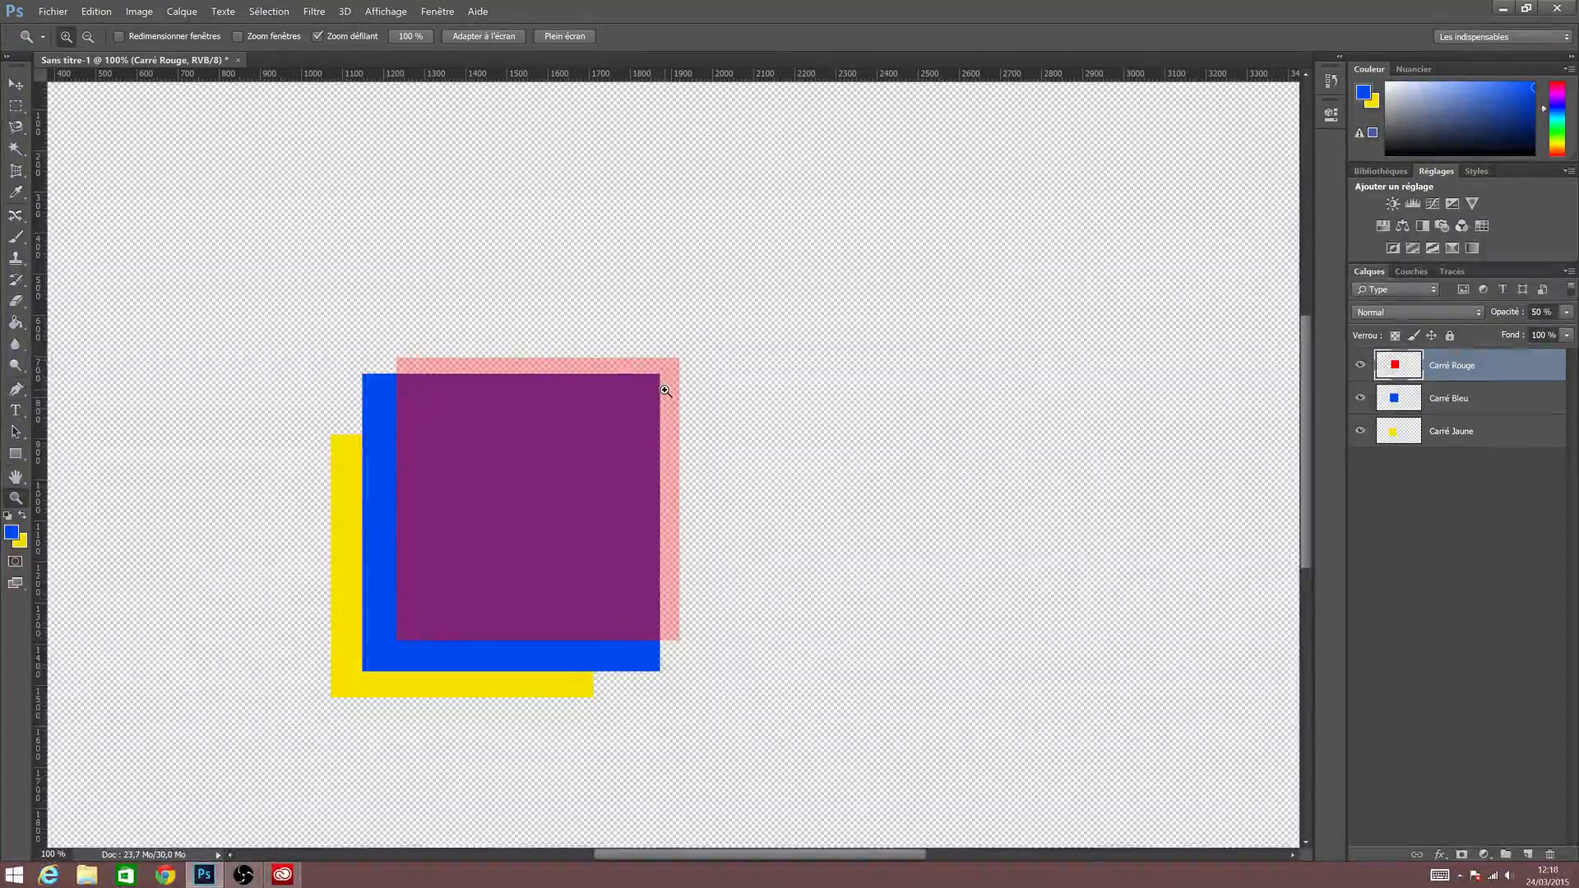
{"action": "key", "text": "v"}
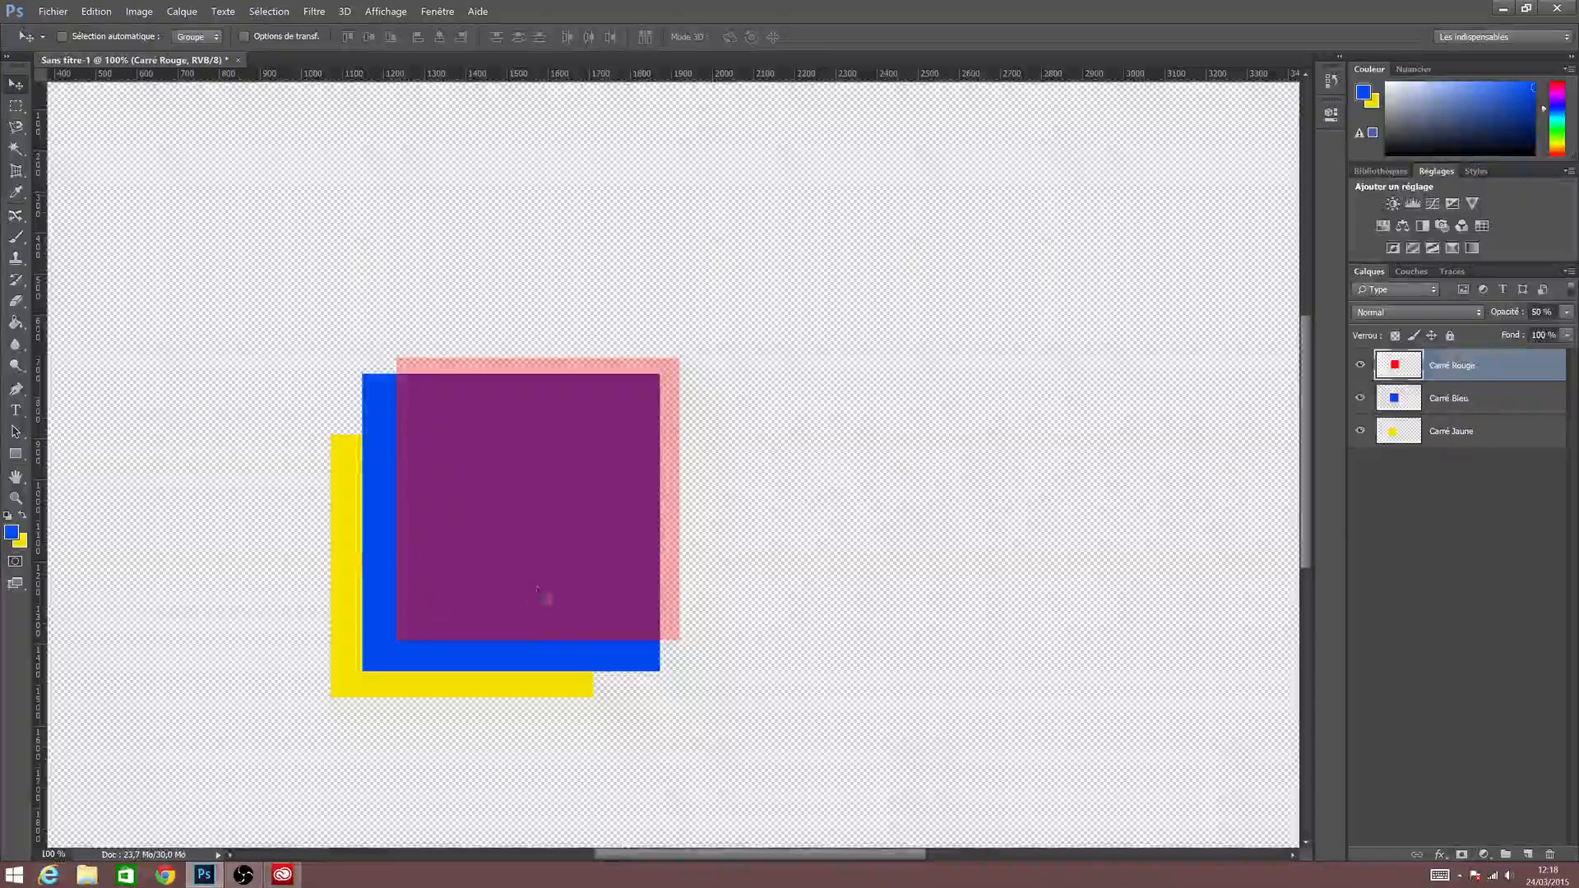
{"action": "left_click", "coordinate": [1464, 402]}
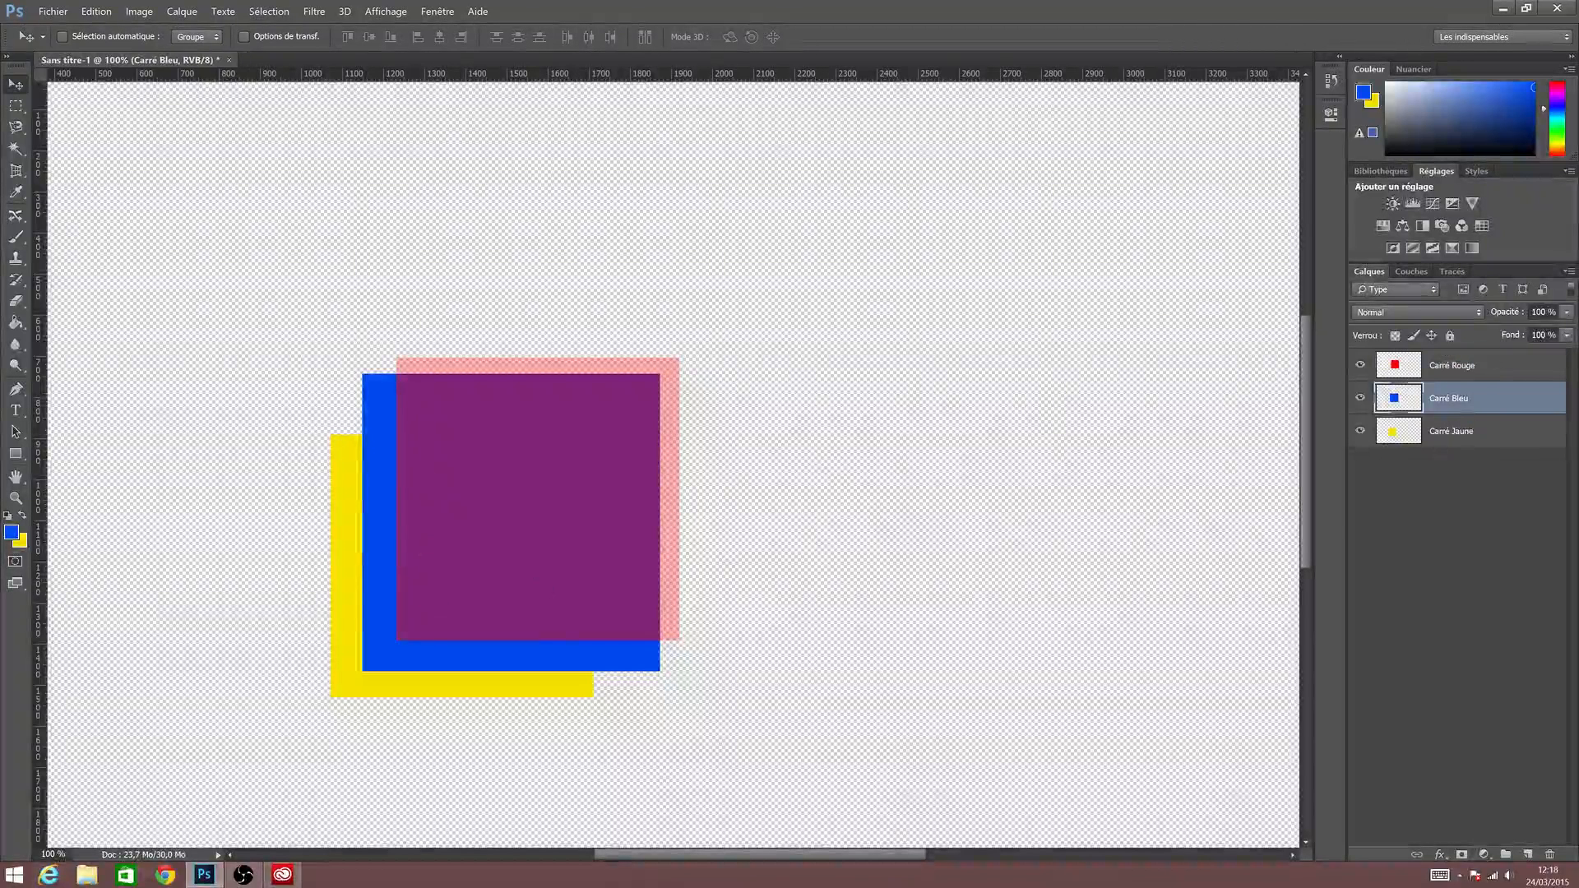
{"action": "left_click", "coordinate": [1501, 316]}
{"action": "type", "text": "50"}
{"action": "key", "text": "Return"}
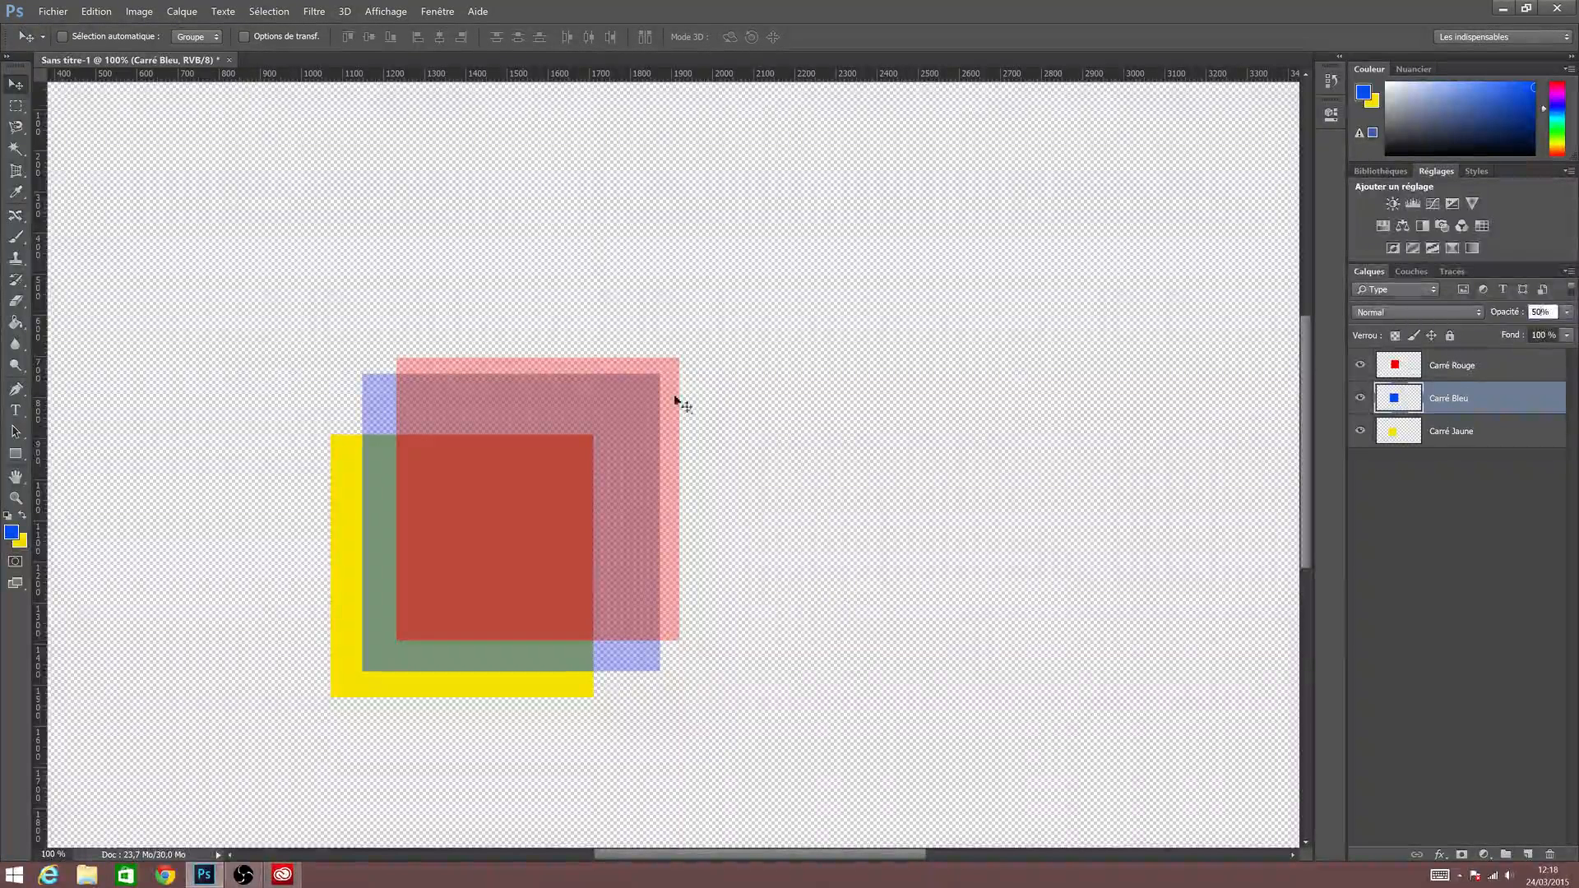
Make Carré Rouge the active layer.
{"action": "left_click", "coordinate": [676, 367]}
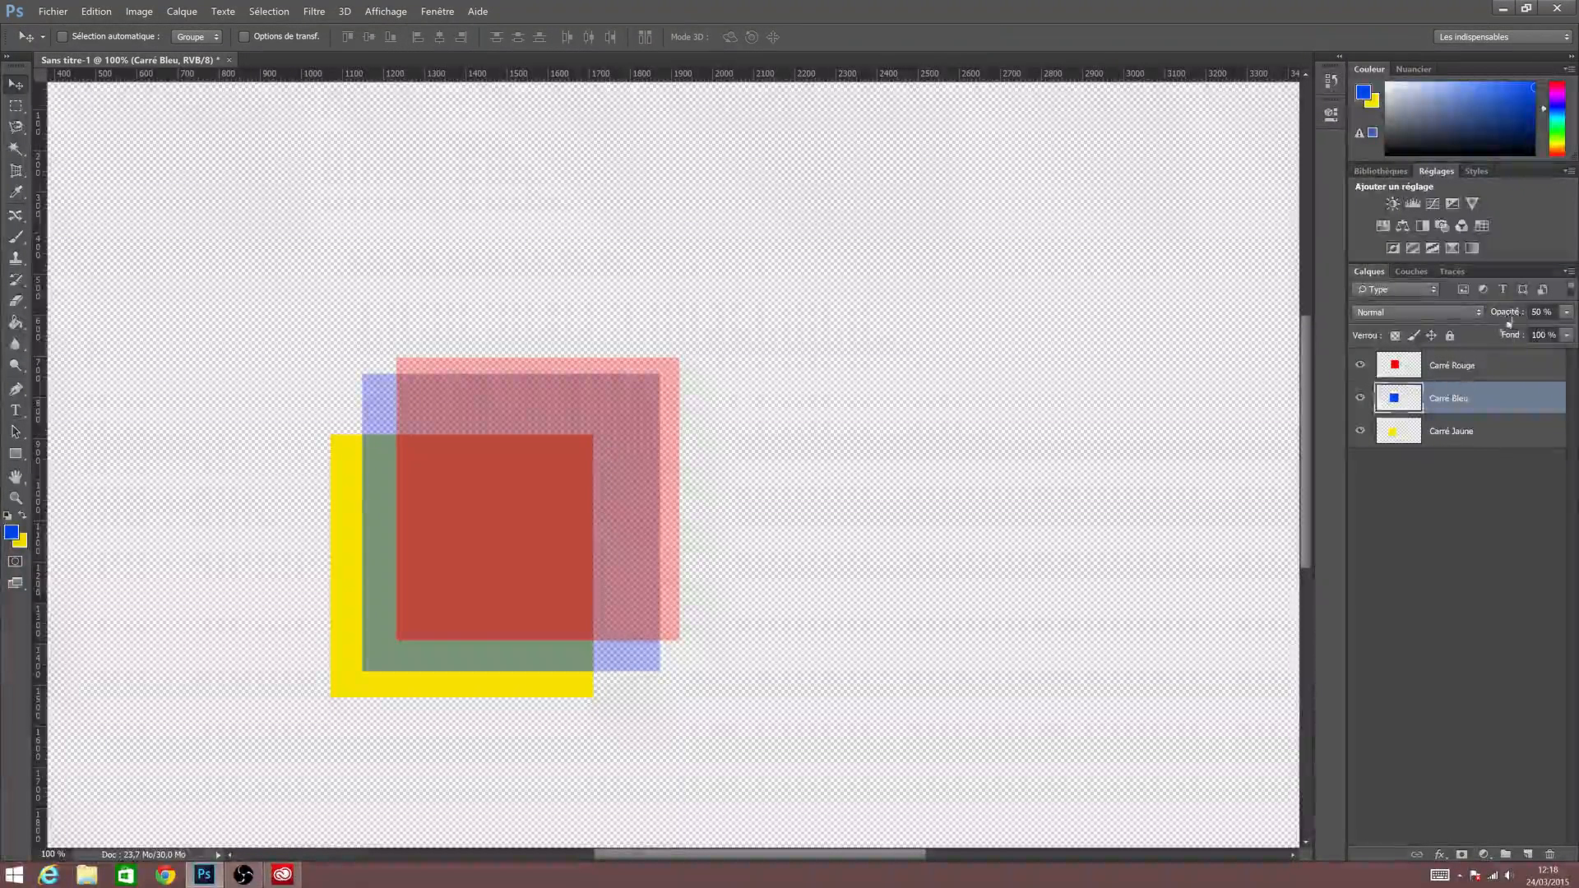
{"action": "left_click", "coordinate": [1468, 364]}
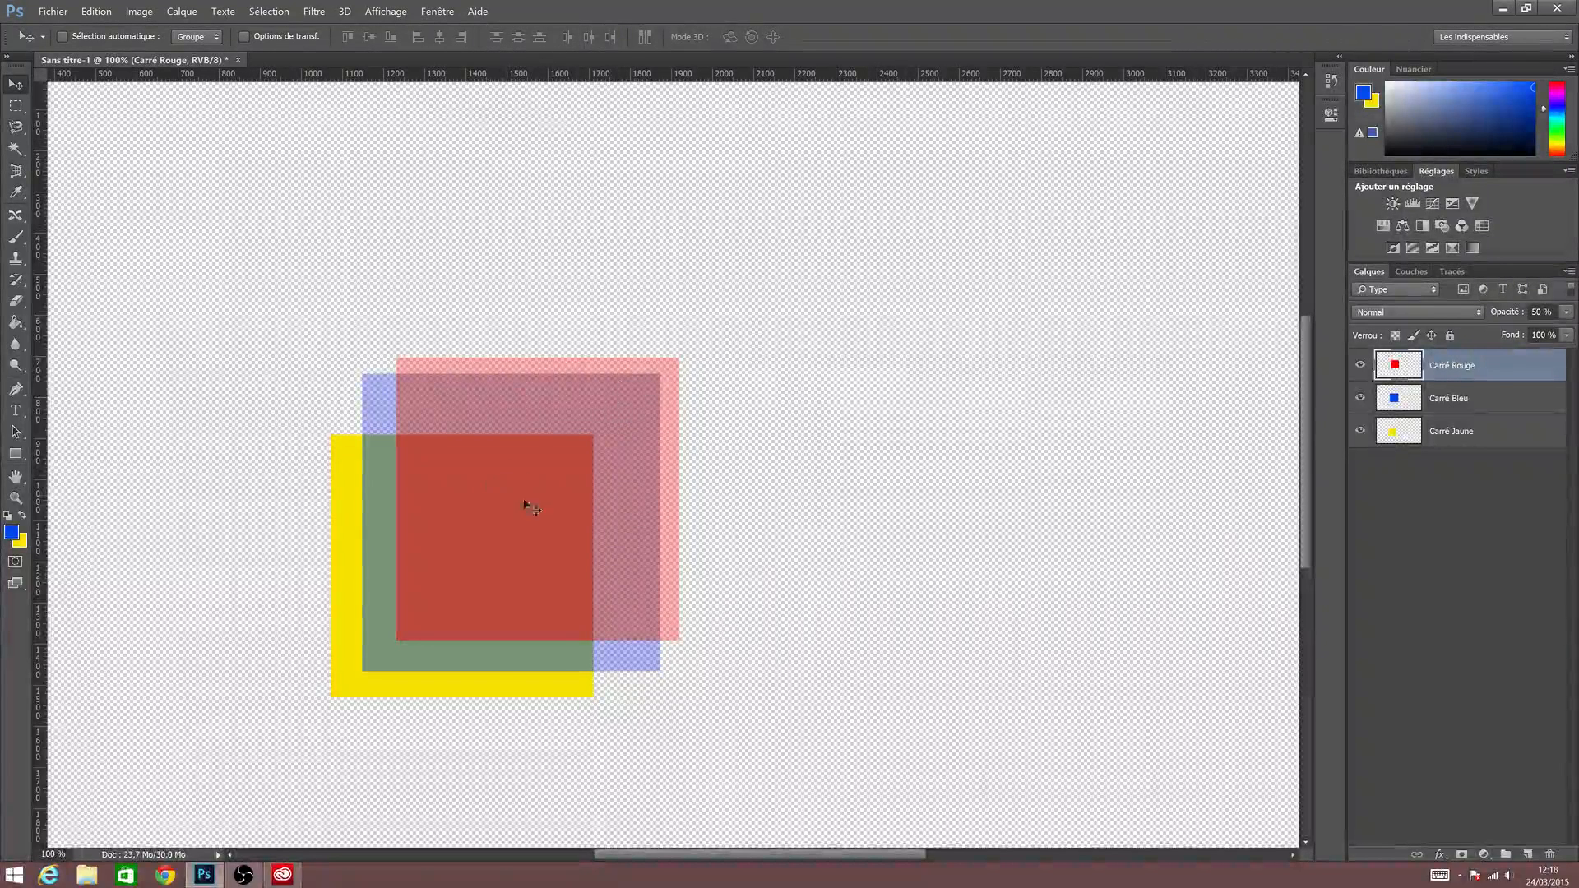
Select the Carré Jaune layer and set its opacity to 50 %.
{"action": "left_click", "coordinate": [1459, 405]}
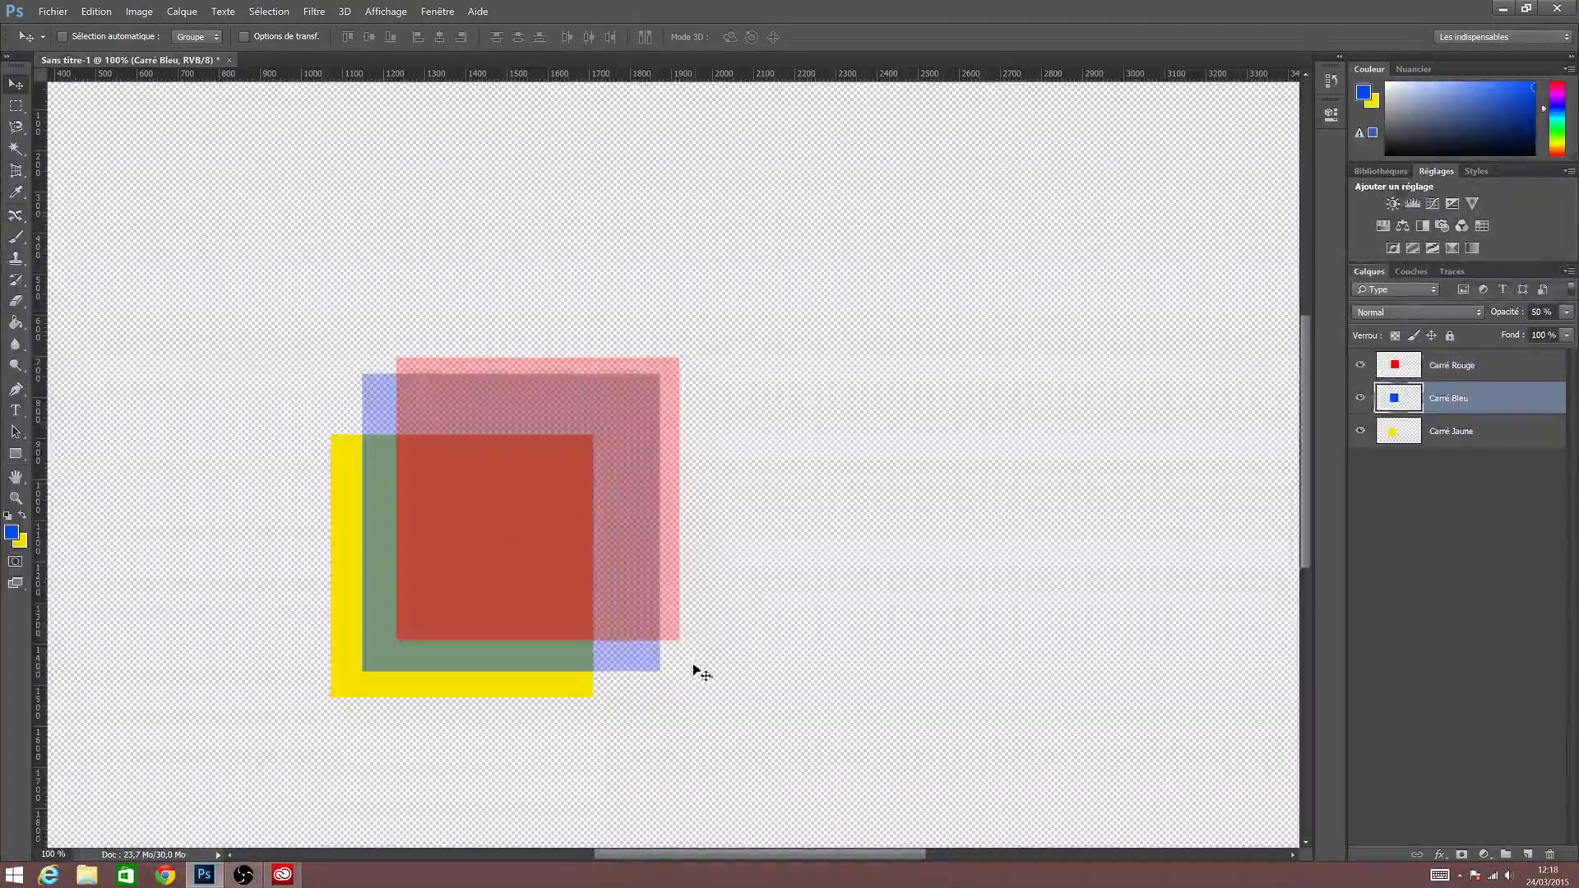
{"action": "left_click", "coordinate": [1435, 431]}
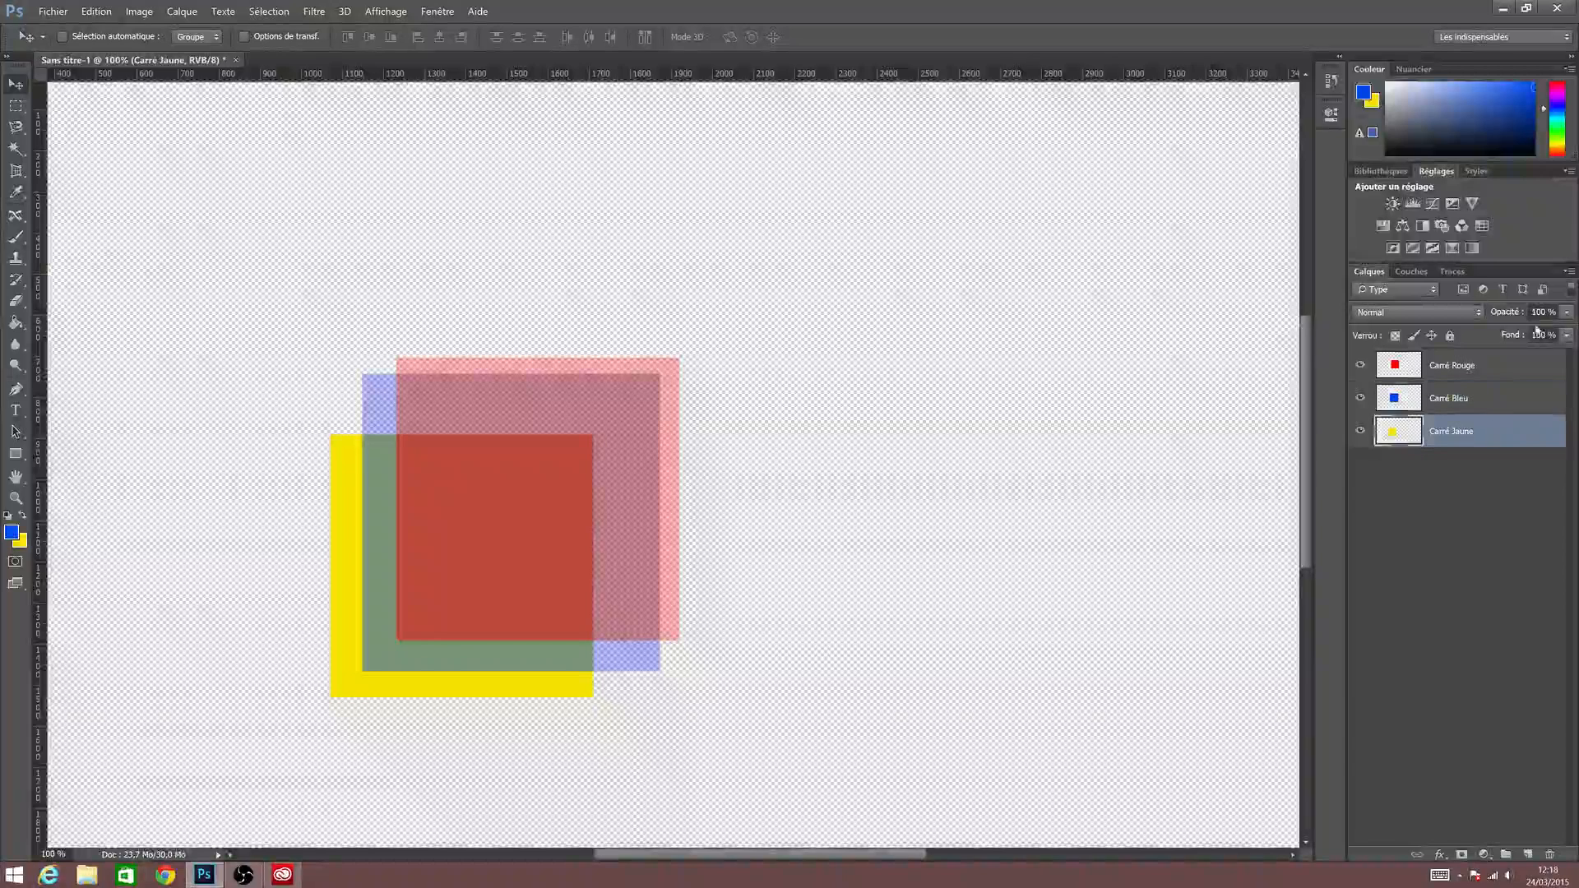
{"action": "left_click", "coordinate": [1494, 314]}
{"action": "type", "text": "50"}
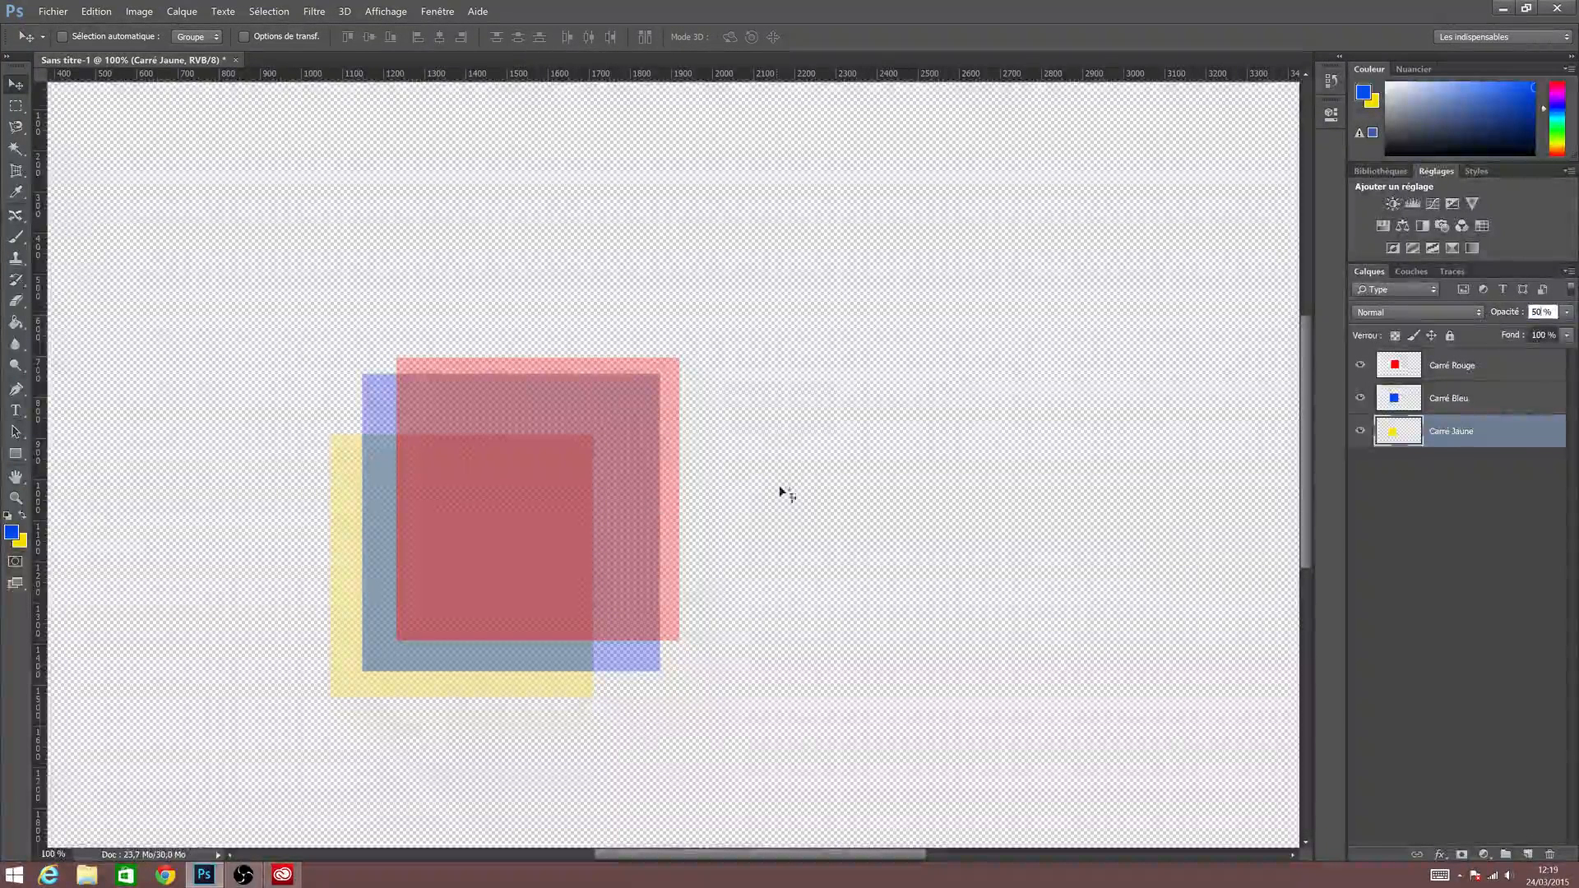
{"action": "key", "text": "Return"}
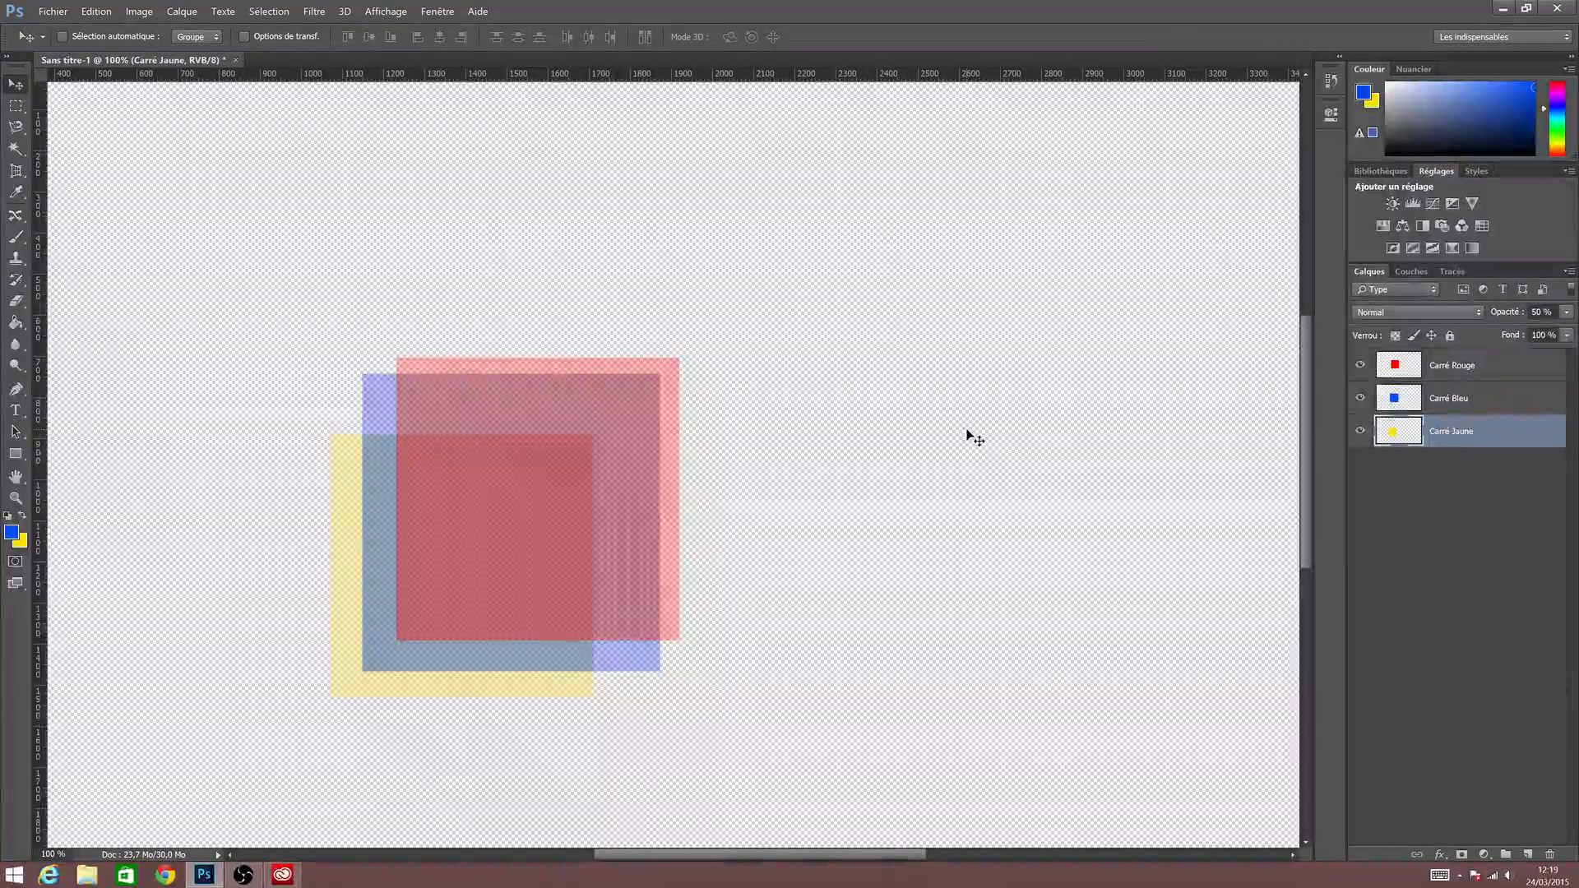
Set the opacity of the Carré Rouge, Carré Bleu and Carré Jaune layers back to 100 %.
{"action": "left_click", "coordinate": [1491, 365]}
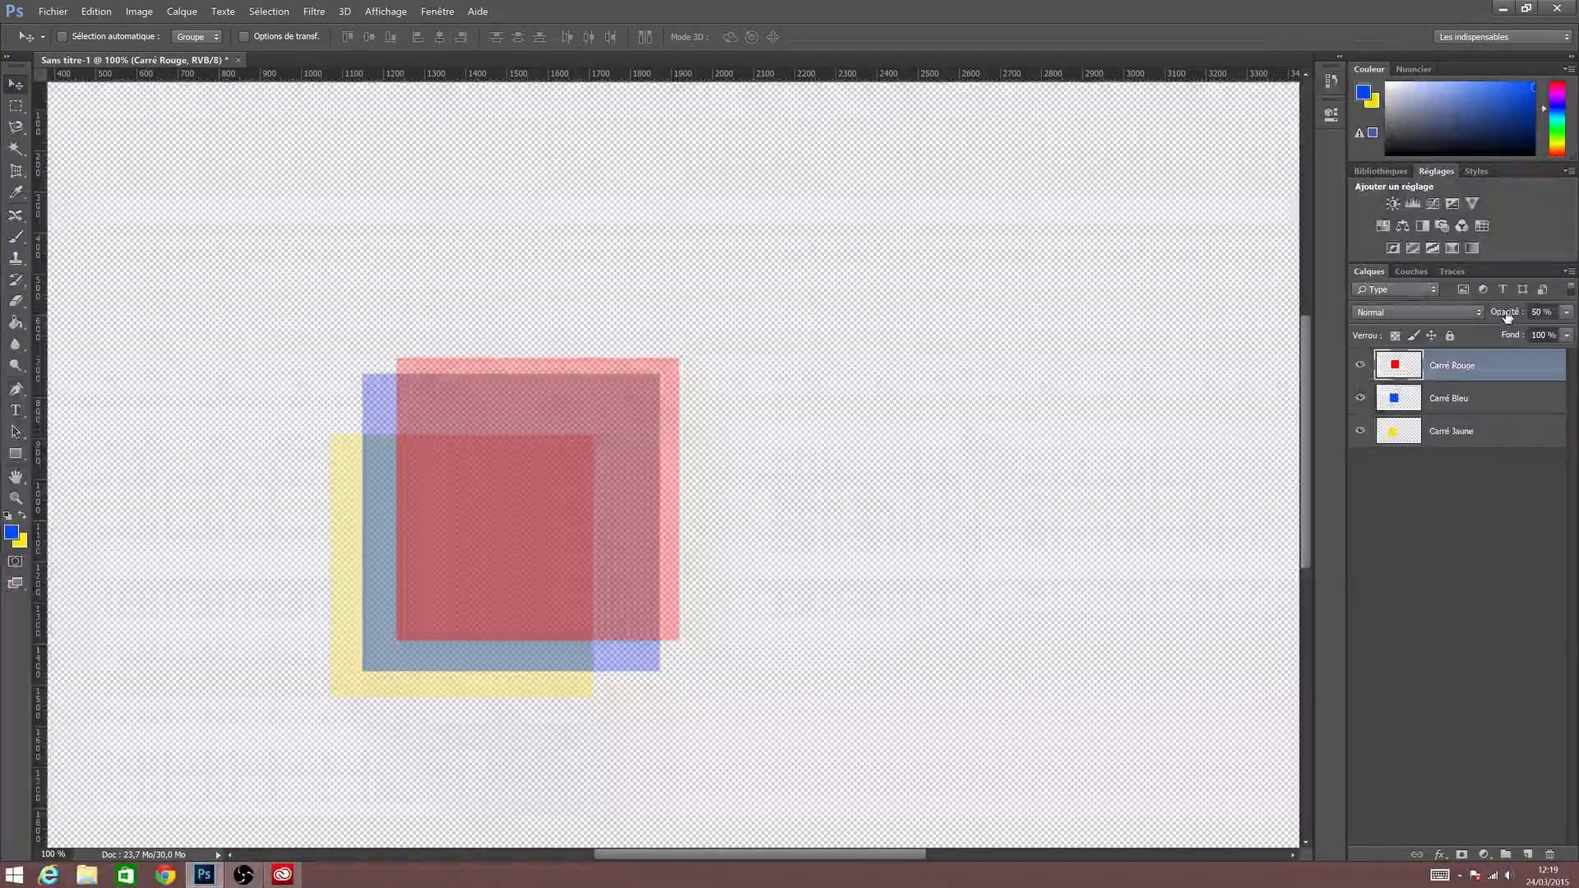
{"action": "left_click", "coordinate": [1540, 312]}
{"action": "type", "text": "100"}
{"action": "key", "text": "Return"}
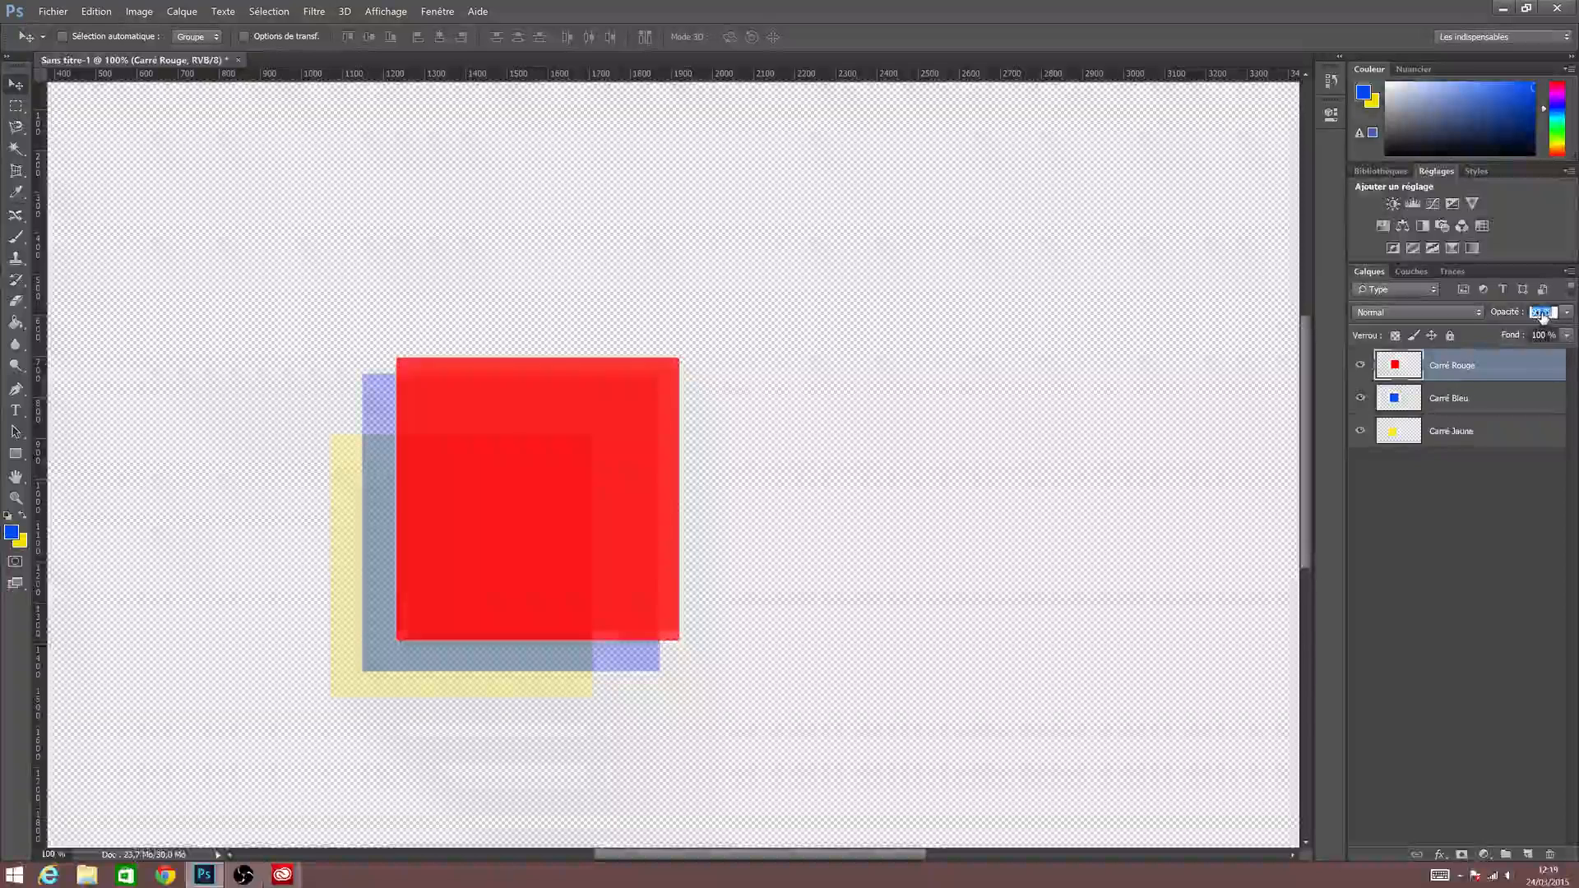
{"action": "mouse_move", "coordinate": [1543, 317]}
{"action": "left_mouse_down"}
{"action": "mouse_move", "coordinate": [1506, 323]}
{"action": "mouse_move", "coordinate": [1573, 324]}
{"action": "mouse_move", "coordinate": [1546, 317]}
{"action": "left_mouse_up"}
{"action": "left_click", "coordinate": [1477, 394]}
{"action": "left_click", "coordinate": [1448, 431]}
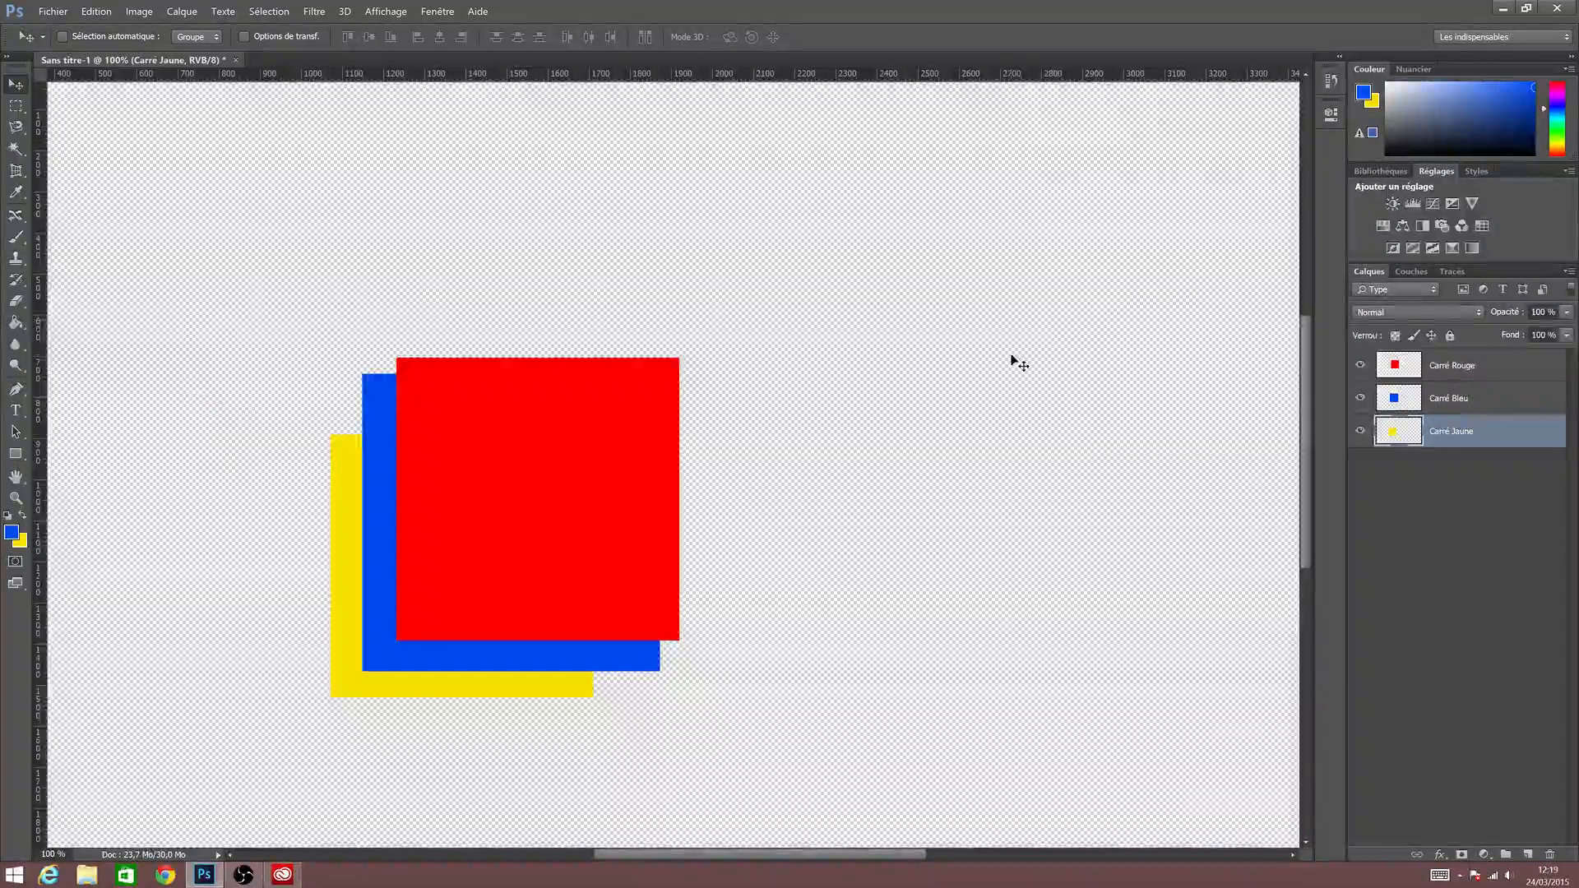
Make the blue square fully transparent by setting the Carré Bleu layer's opacity to 0 %.
{"action": "key", "text": "ctrl+minus"}
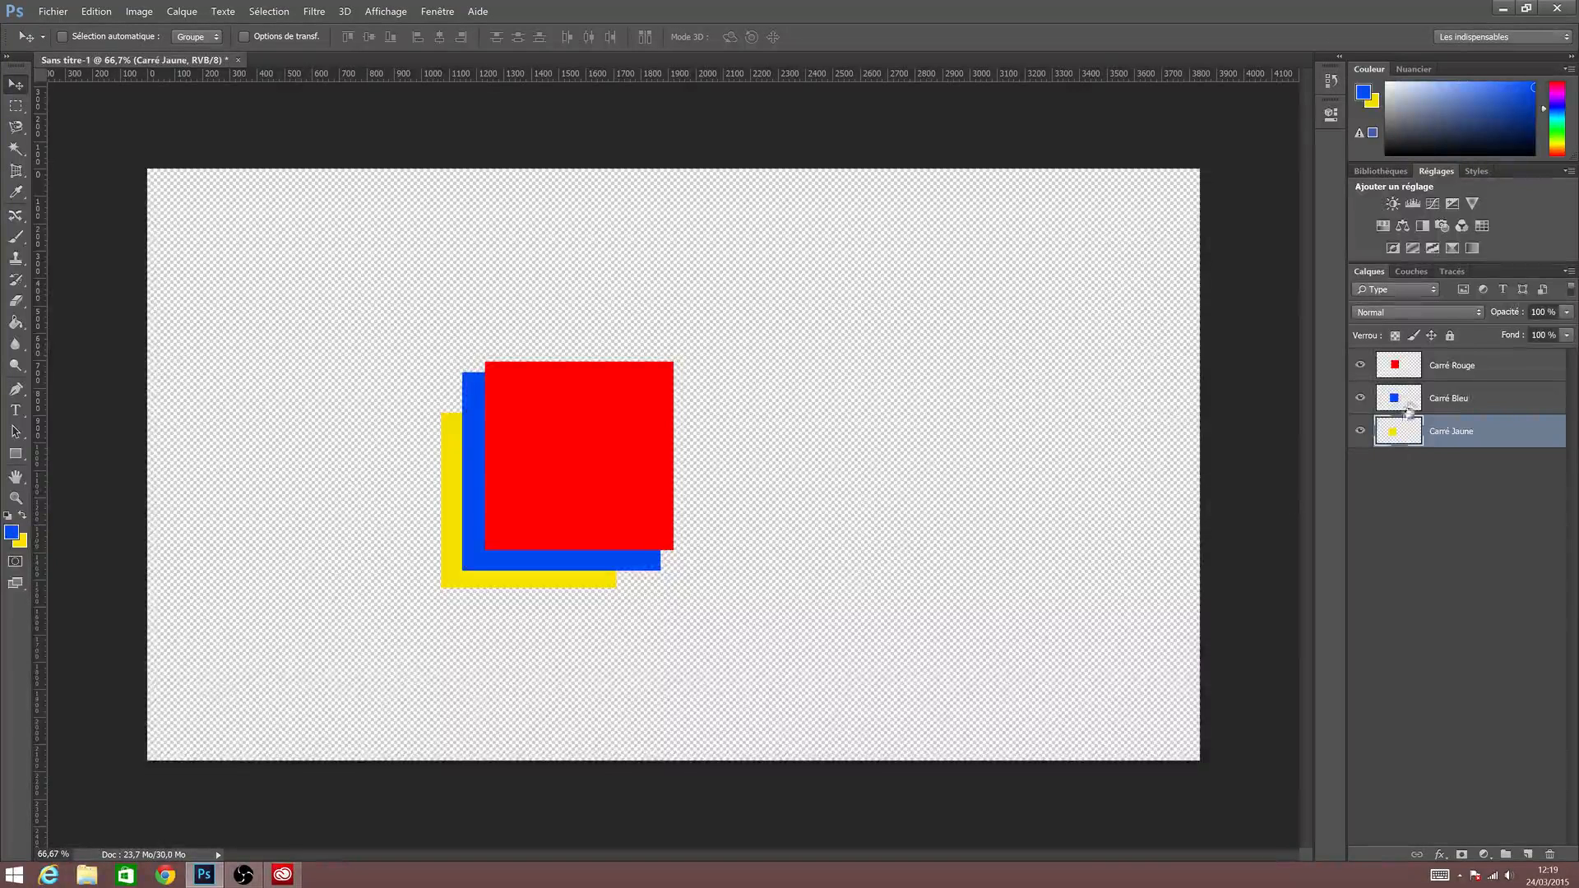
{"action": "left_click", "coordinate": [1416, 371]}
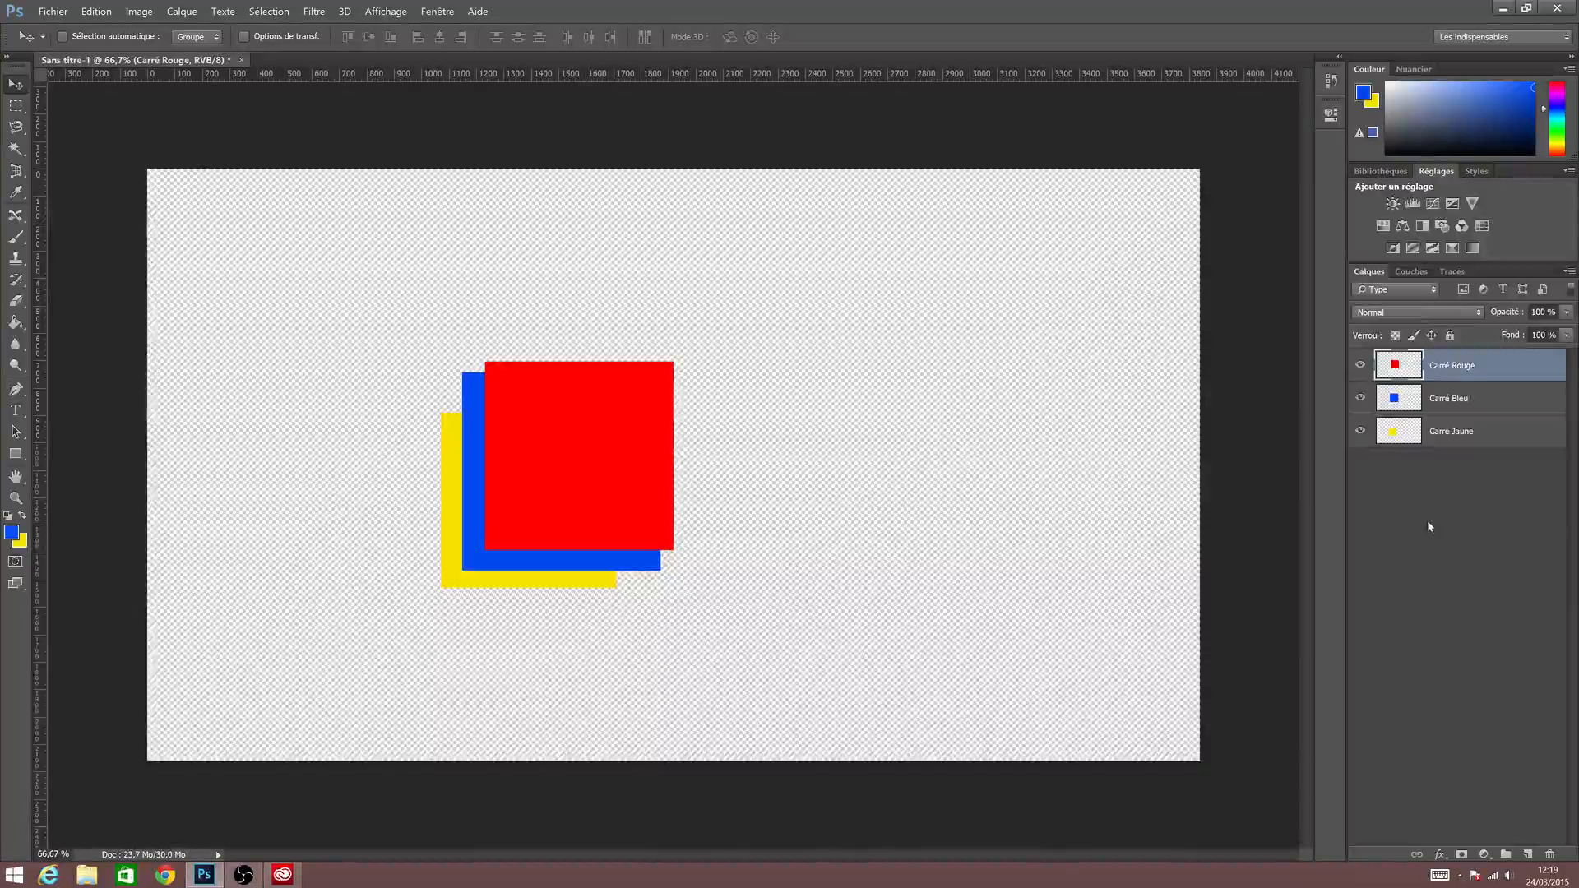
{"action": "key", "text": "alt+bracketleft"}
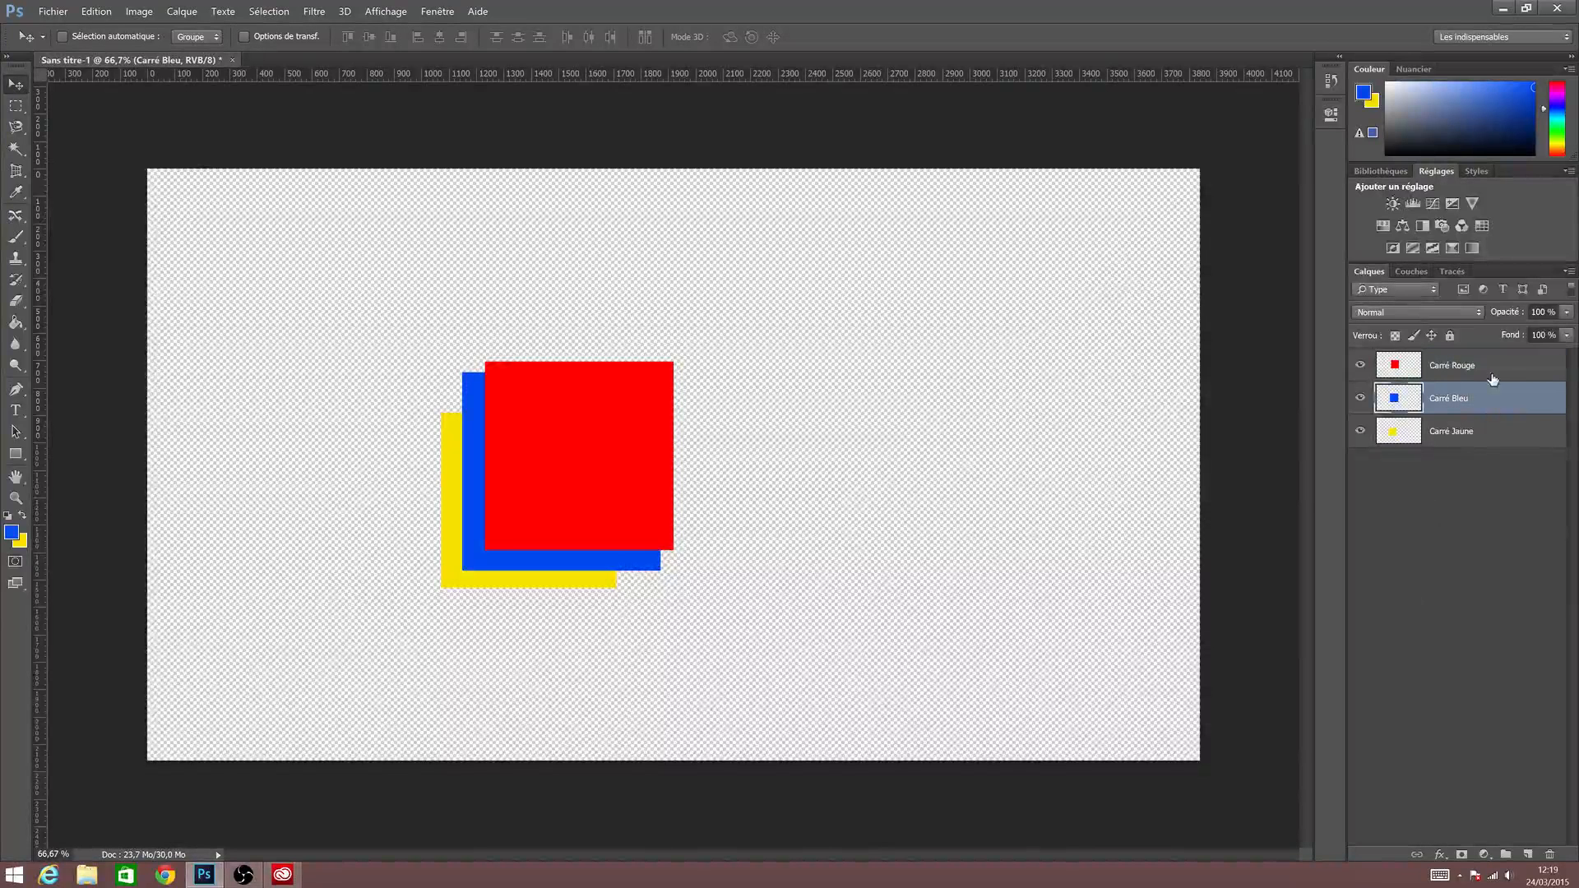
{"action": "left_click", "coordinate": [1543, 312]}
{"action": "type", "text": "0"}
{"action": "key", "text": "Return"}
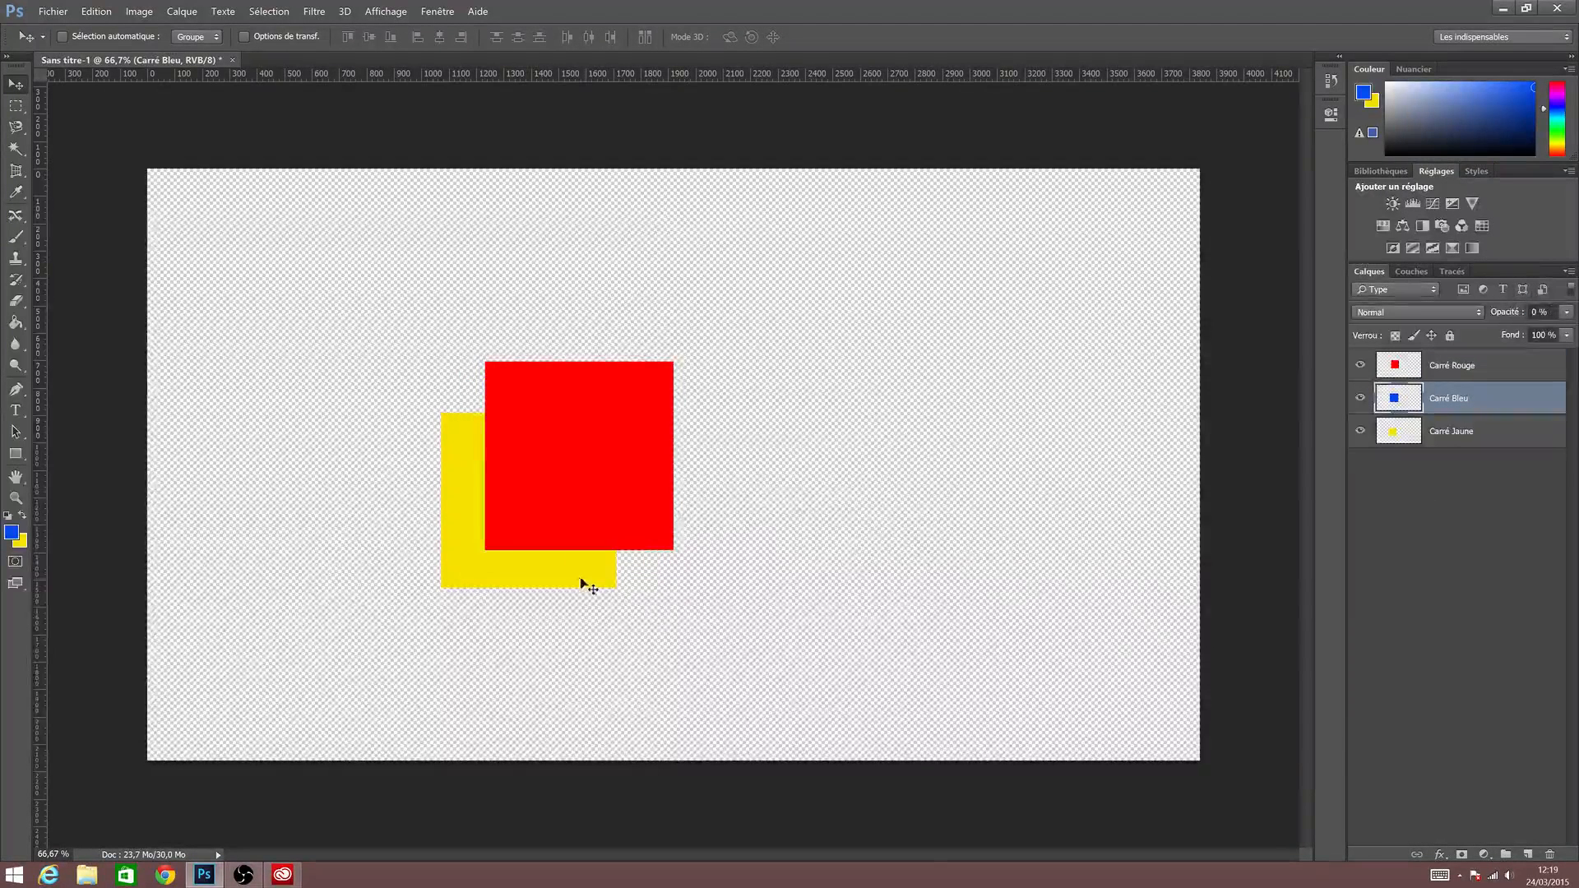
Reselect the Carré Bleu layer and restore its opacity to 100 %.
{"action": "key", "text": "alt+bracketright"}
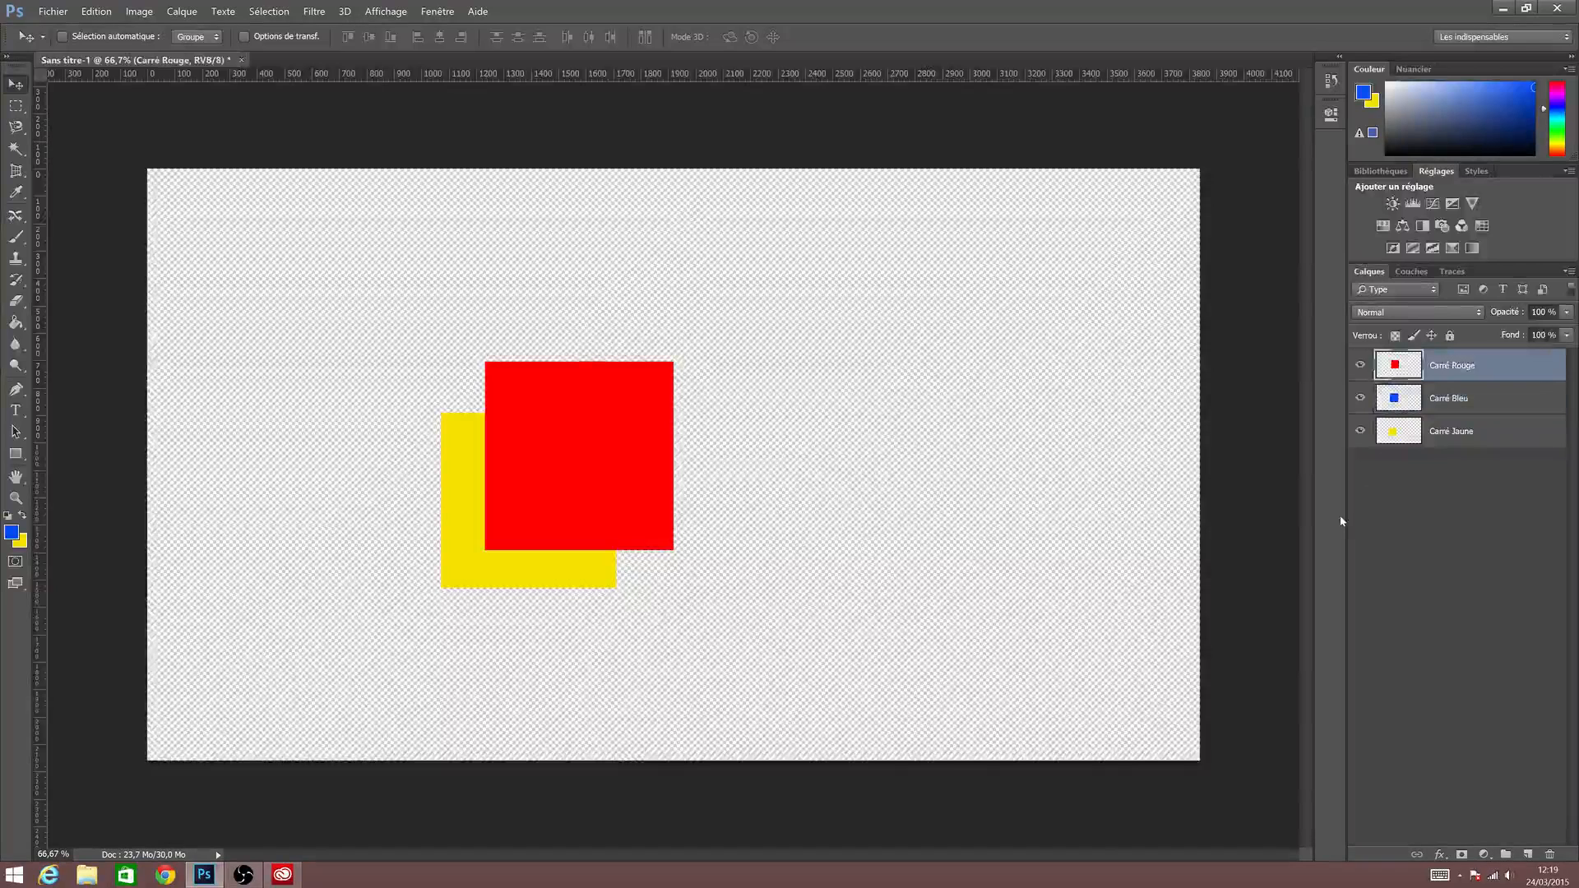
{"action": "key", "text": "alt+comma"}
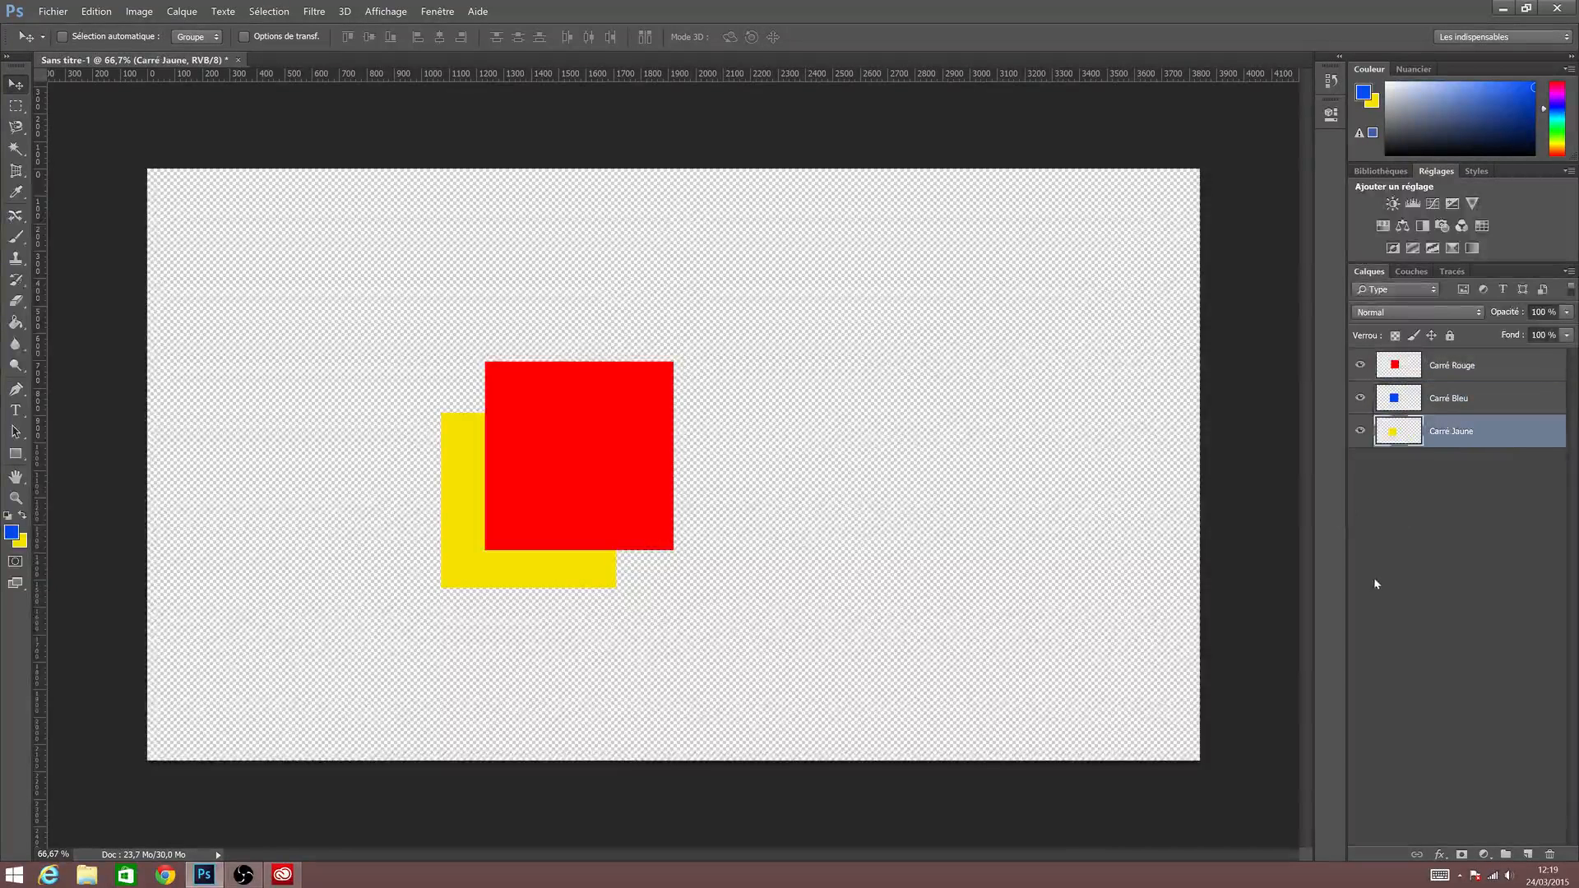
{"action": "left_click", "coordinate": [1408, 395]}
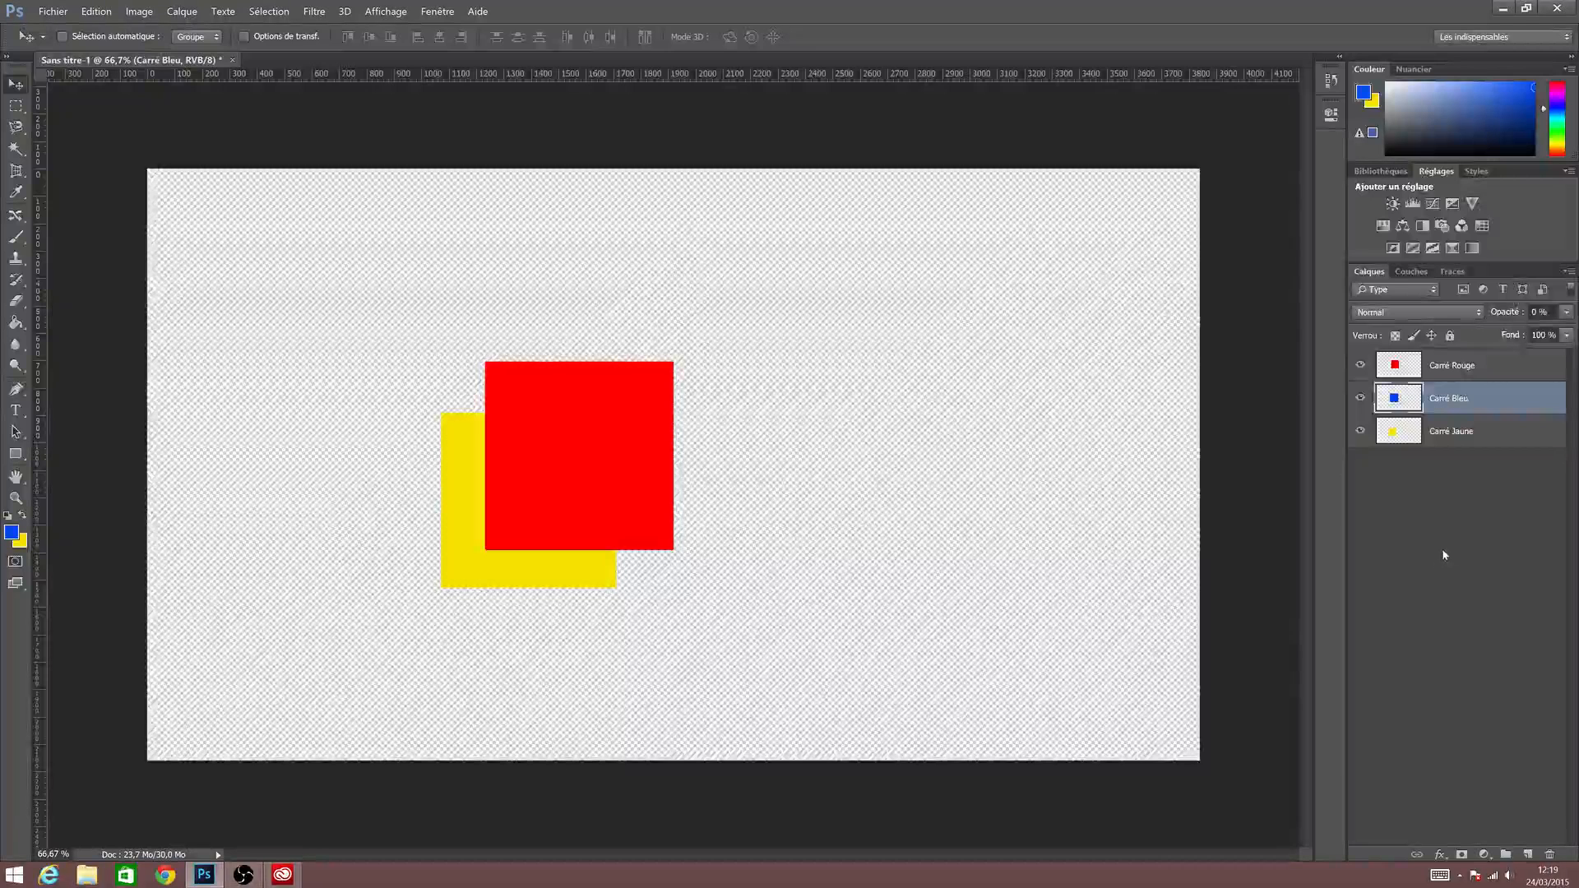
{"action": "key", "text": "0"}
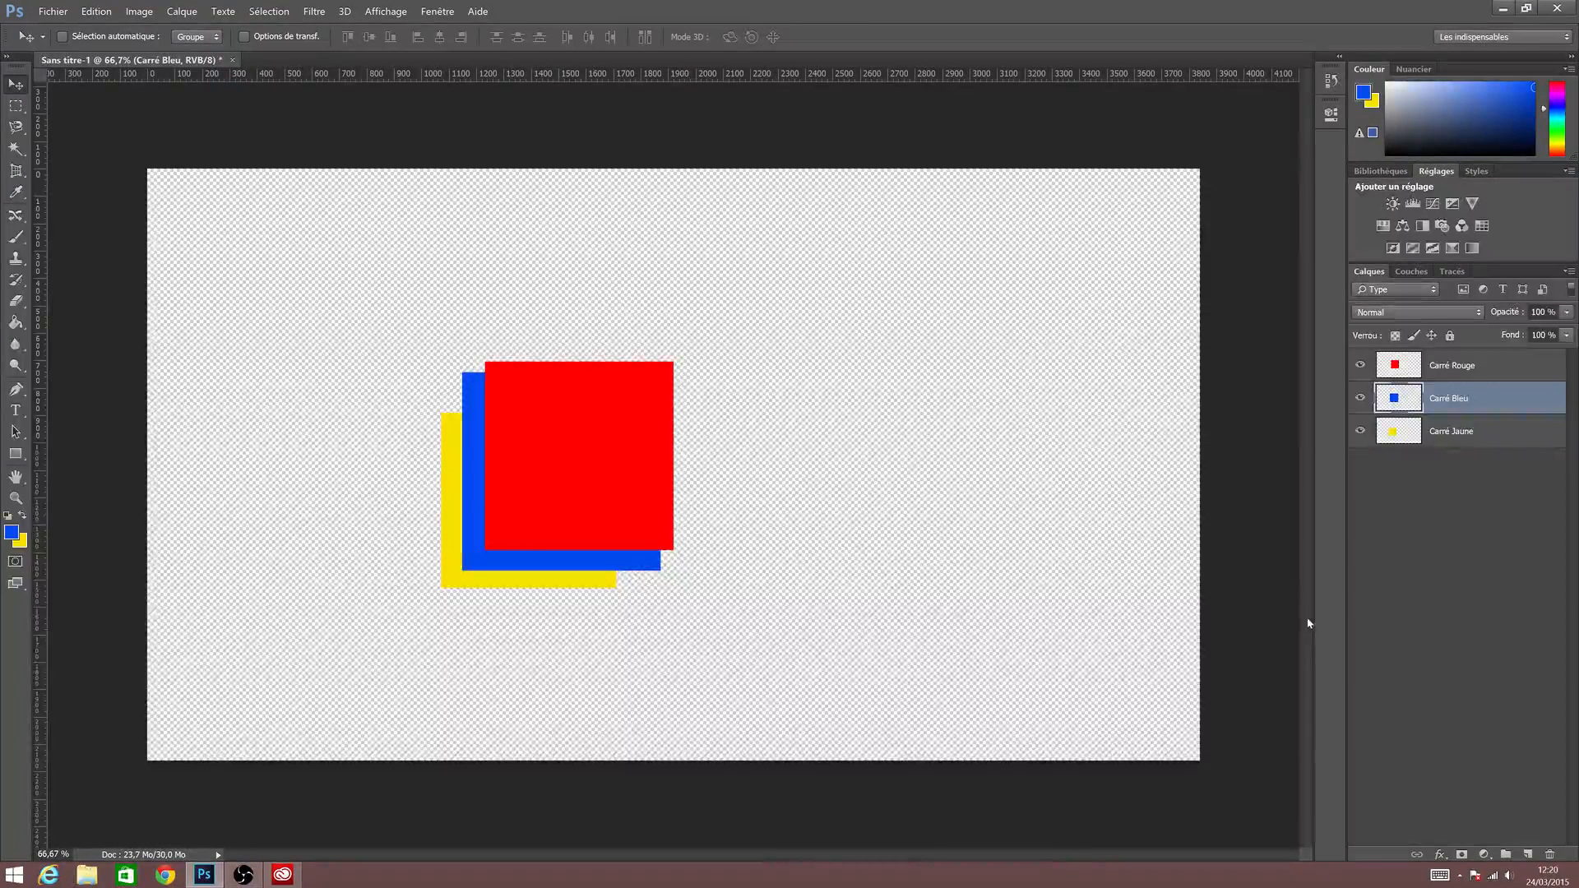
Delete the Carré Bleu and Carré Jaune layers together and move the red square slightly right, towards the canvas centre.
{"action": "left_click", "coordinate": [1440, 855]}
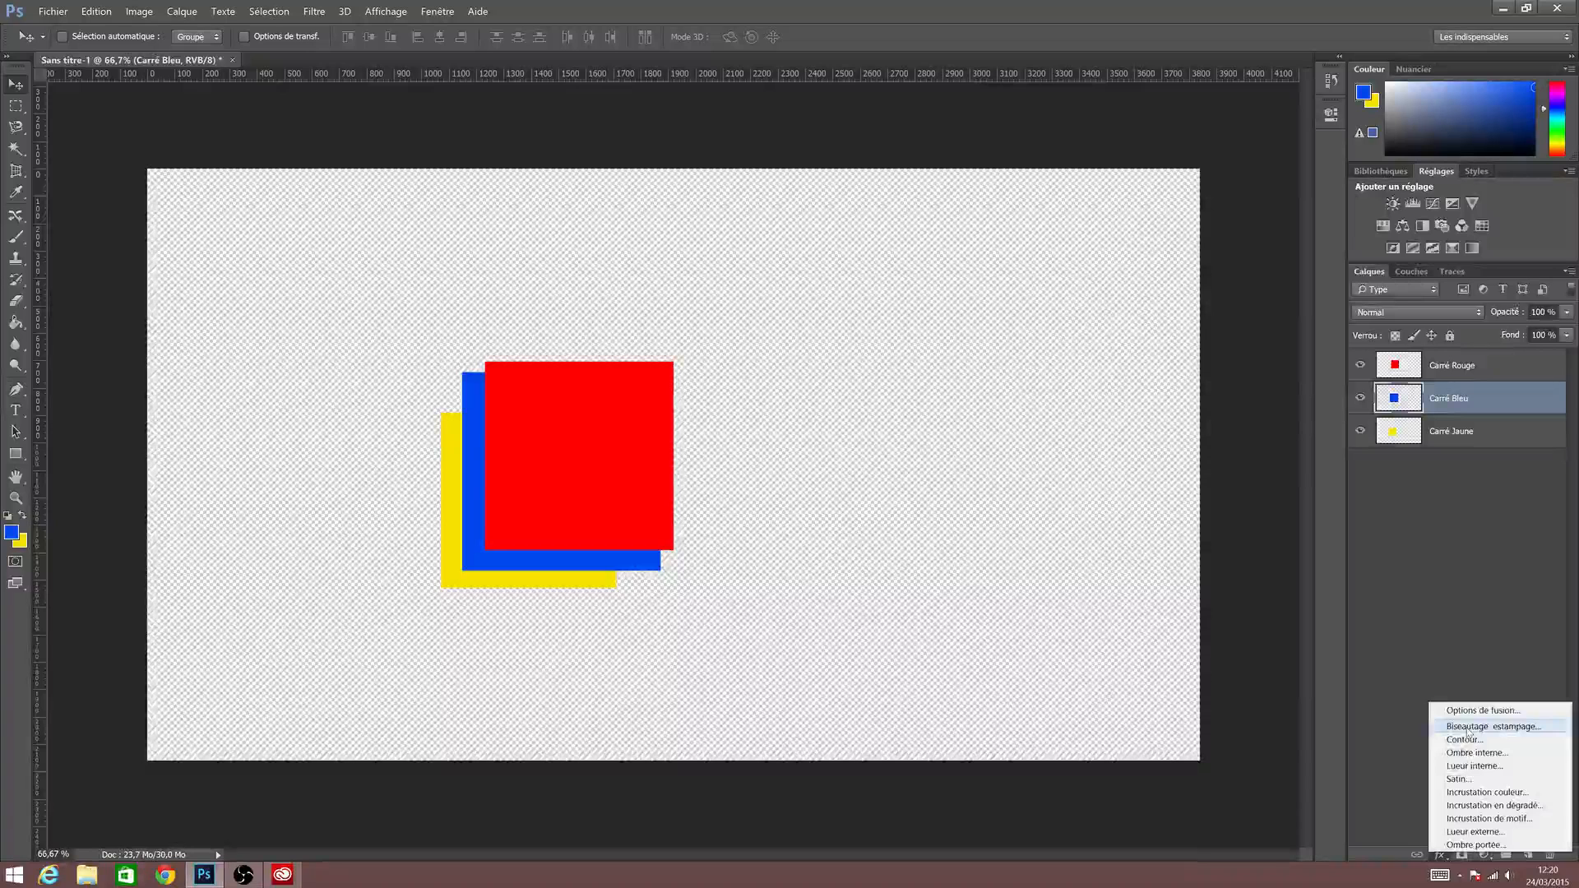
{"action": "left_click", "coordinate": [1408, 407]}
{"action": "left_click", "coordinate": [1430, 434], "text": "ctrl"}
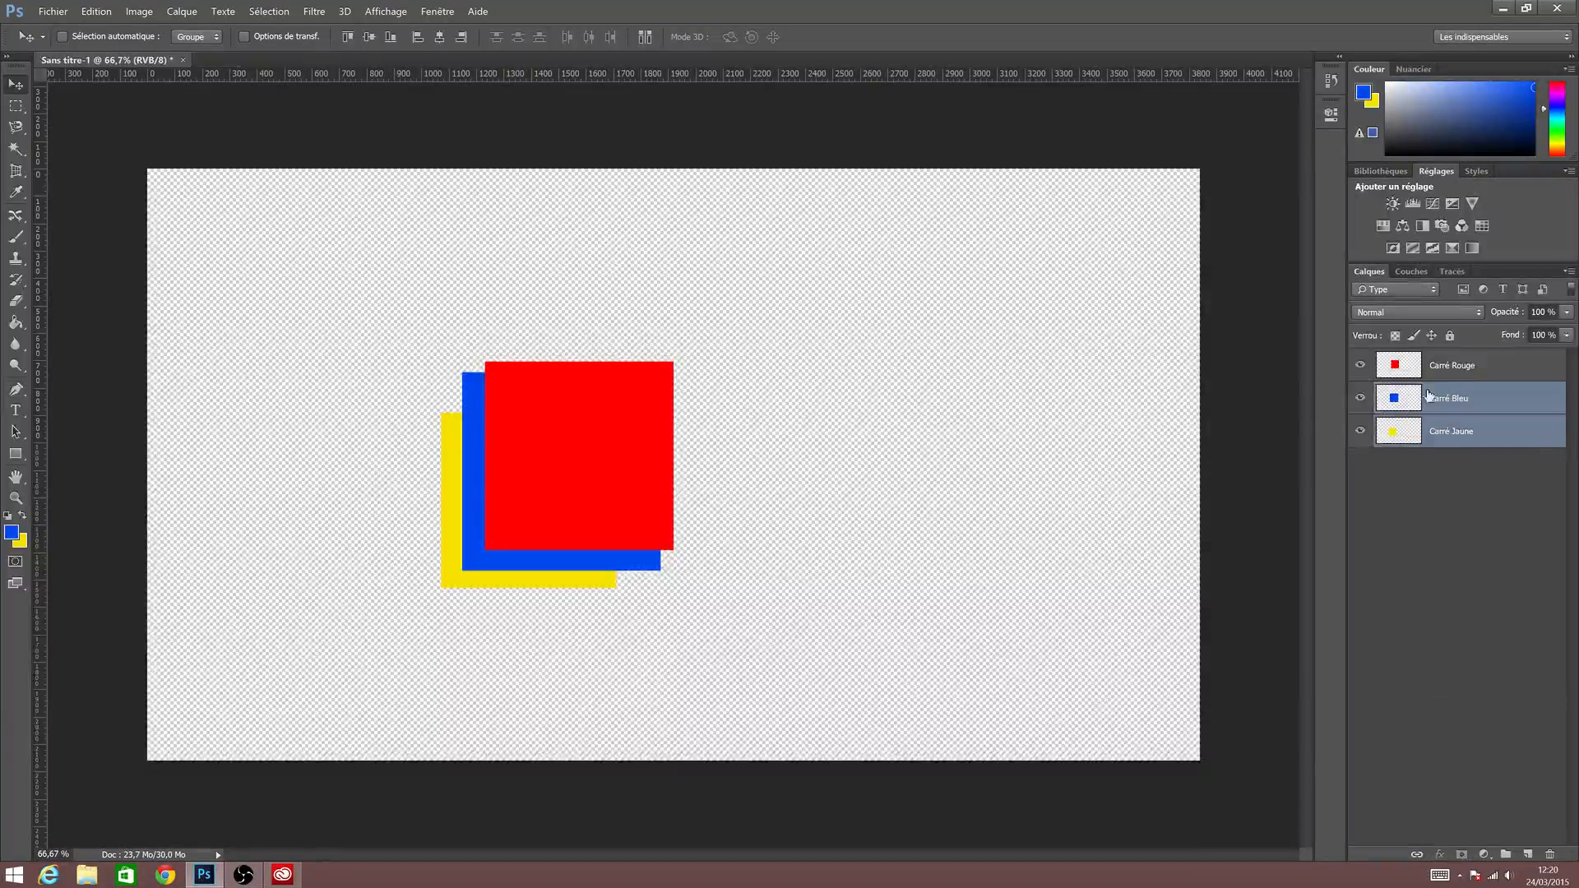
{"action": "left_click_drag", "start_coordinate": [1430, 395], "coordinate": [1550, 854]}
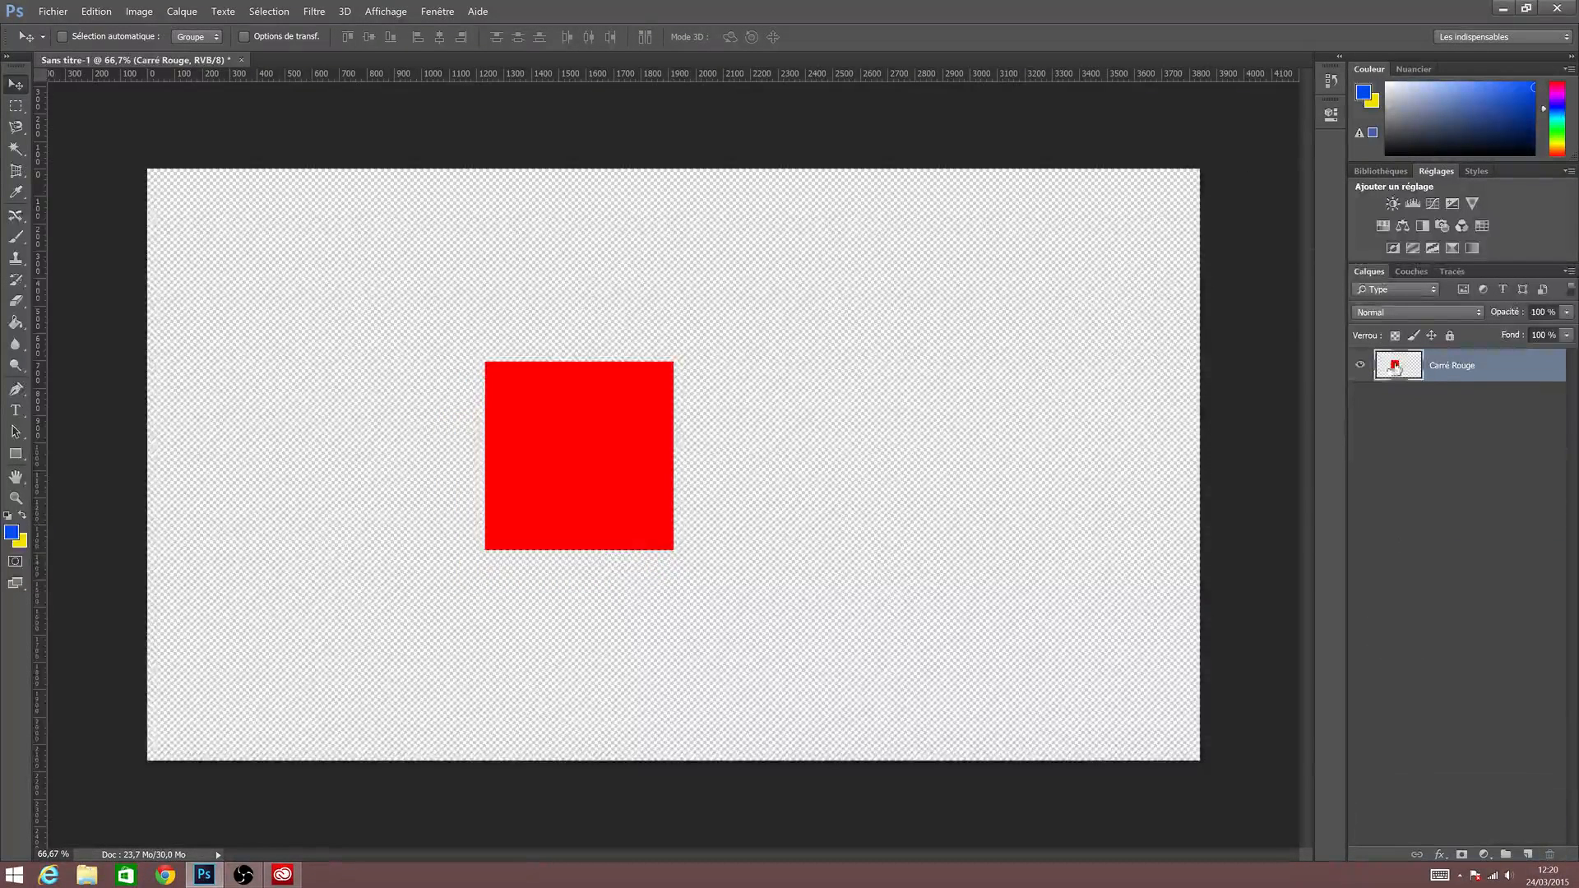
{"action": "left_click_drag", "start_coordinate": [633, 430], "coordinate": [698, 431]}
Try out several layer effects on Carré Rouge, including Ombre portée, Lueur externe, the Incrustation overlays, Satin, Ombre interne and Contour.
{"action": "left_click", "coordinate": [1440, 856]}
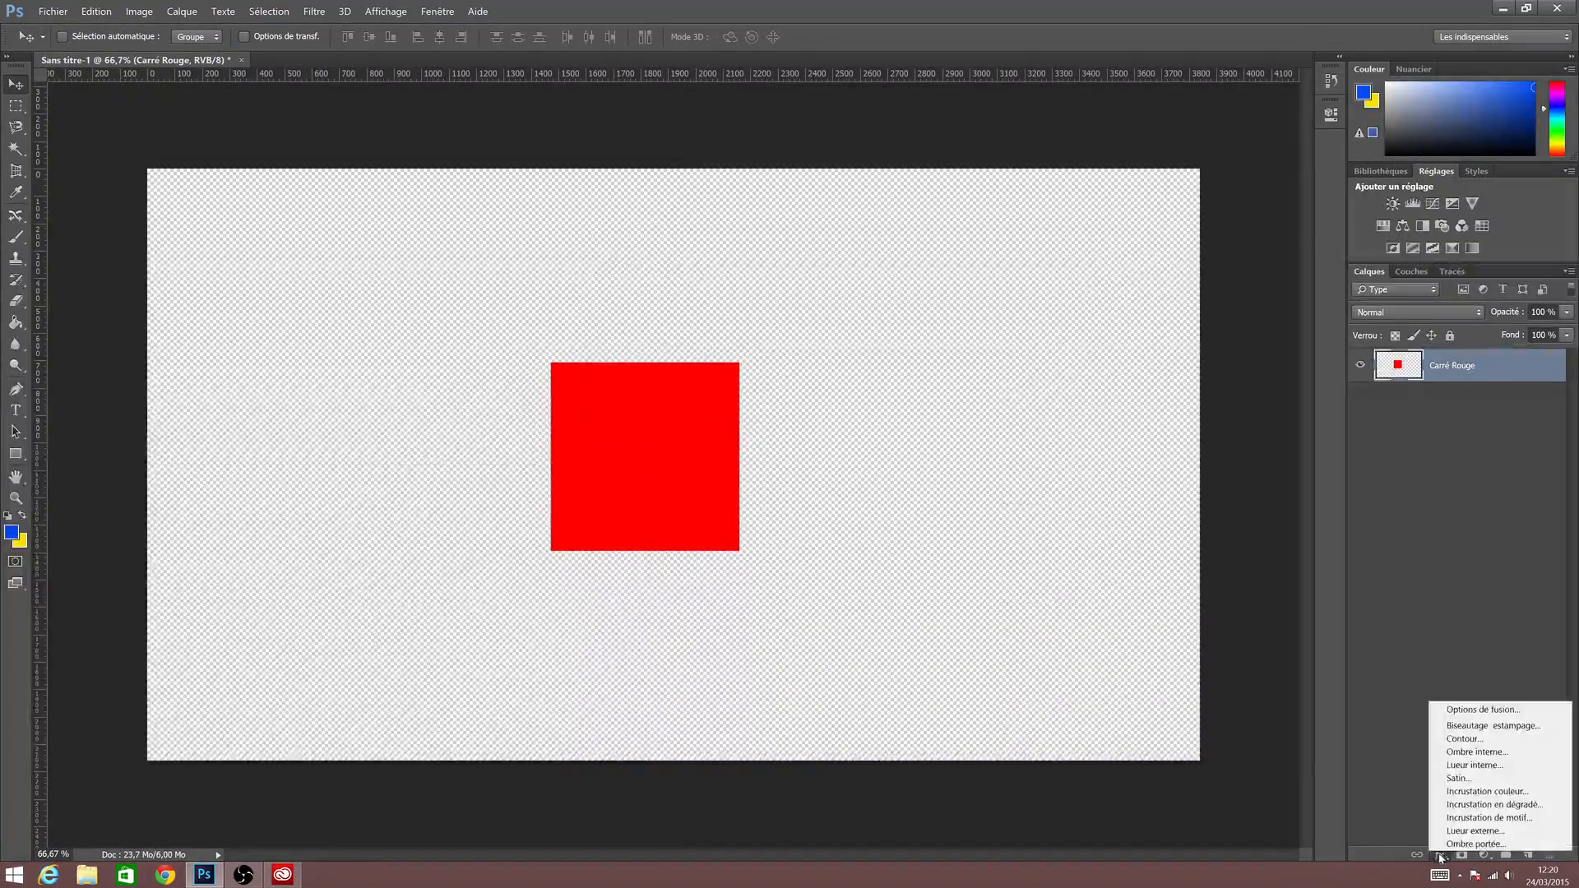
{"action": "left_click", "coordinate": [1475, 844]}
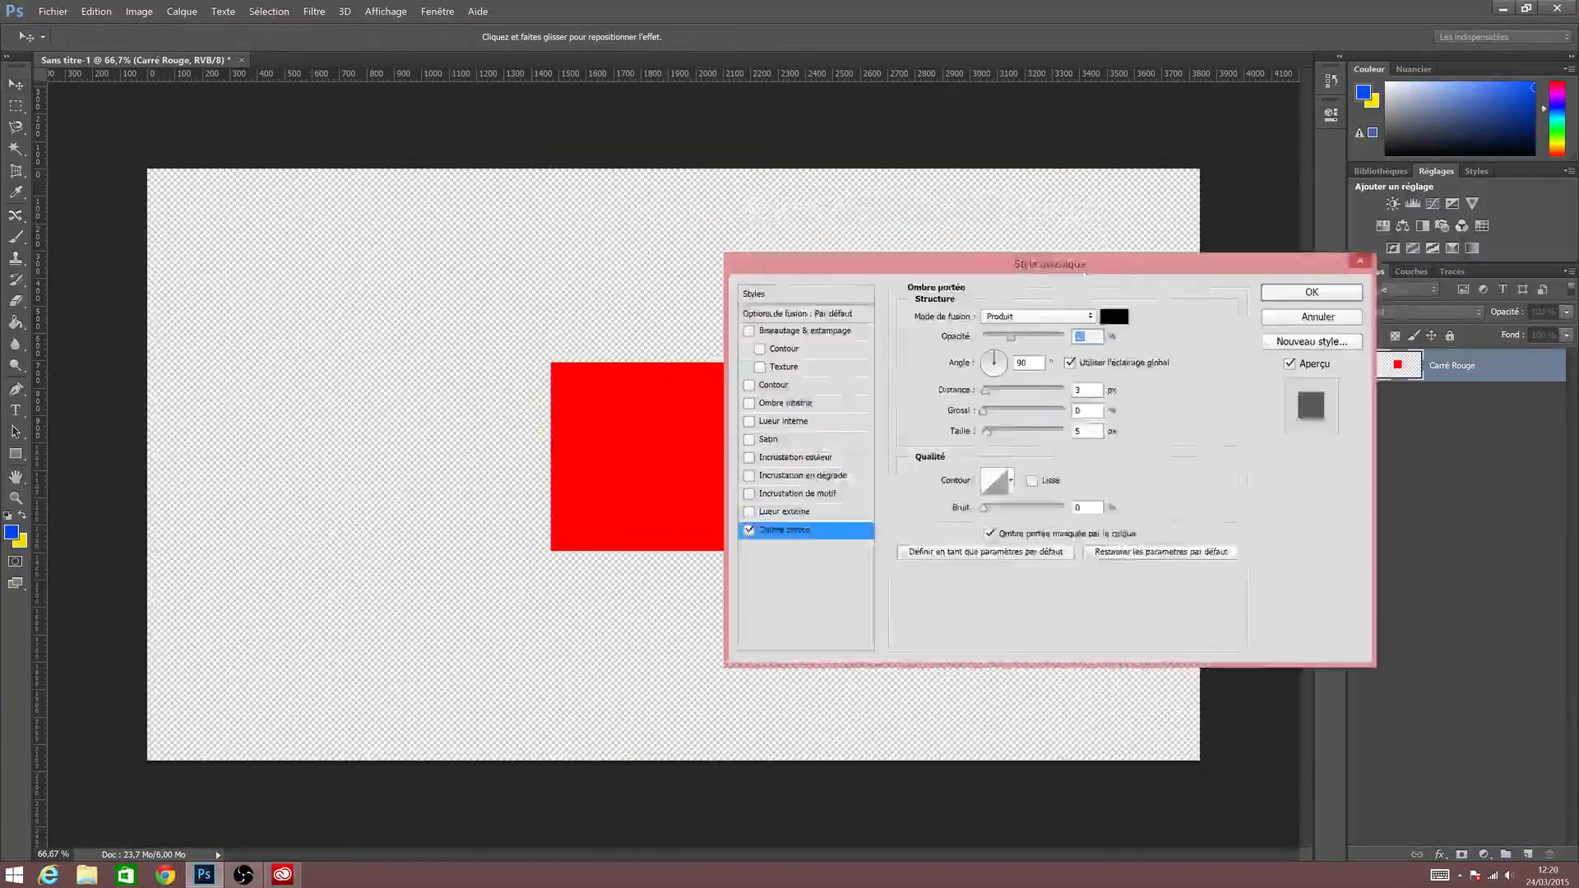
{"action": "left_click_drag", "start_coordinate": [1059, 276], "coordinate": [1127, 424]}
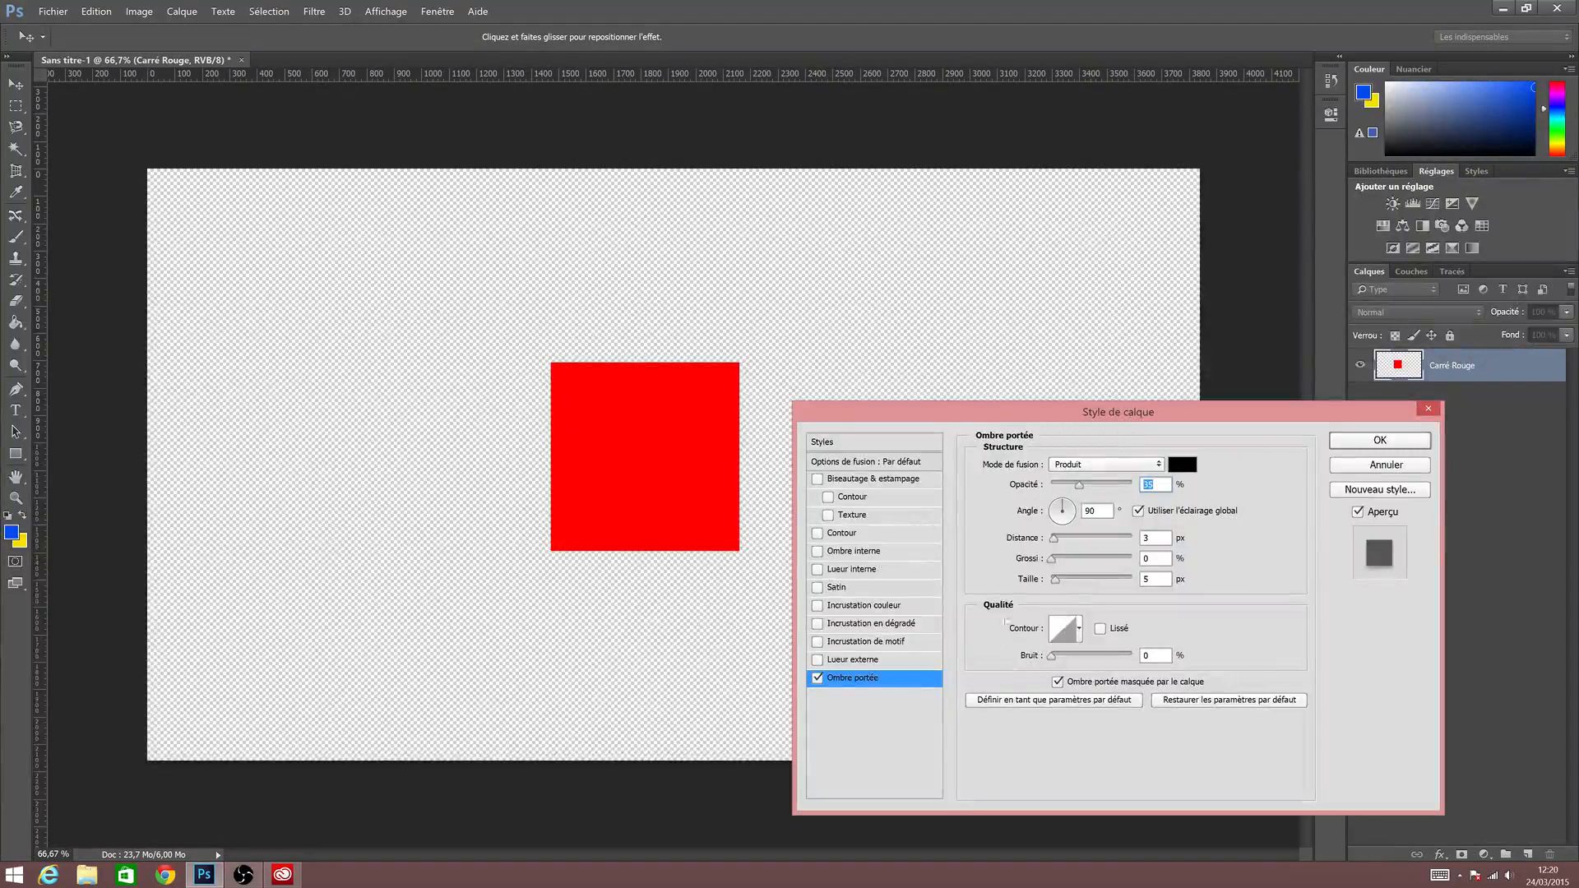
{"action": "left_click", "coordinate": [852, 663]}
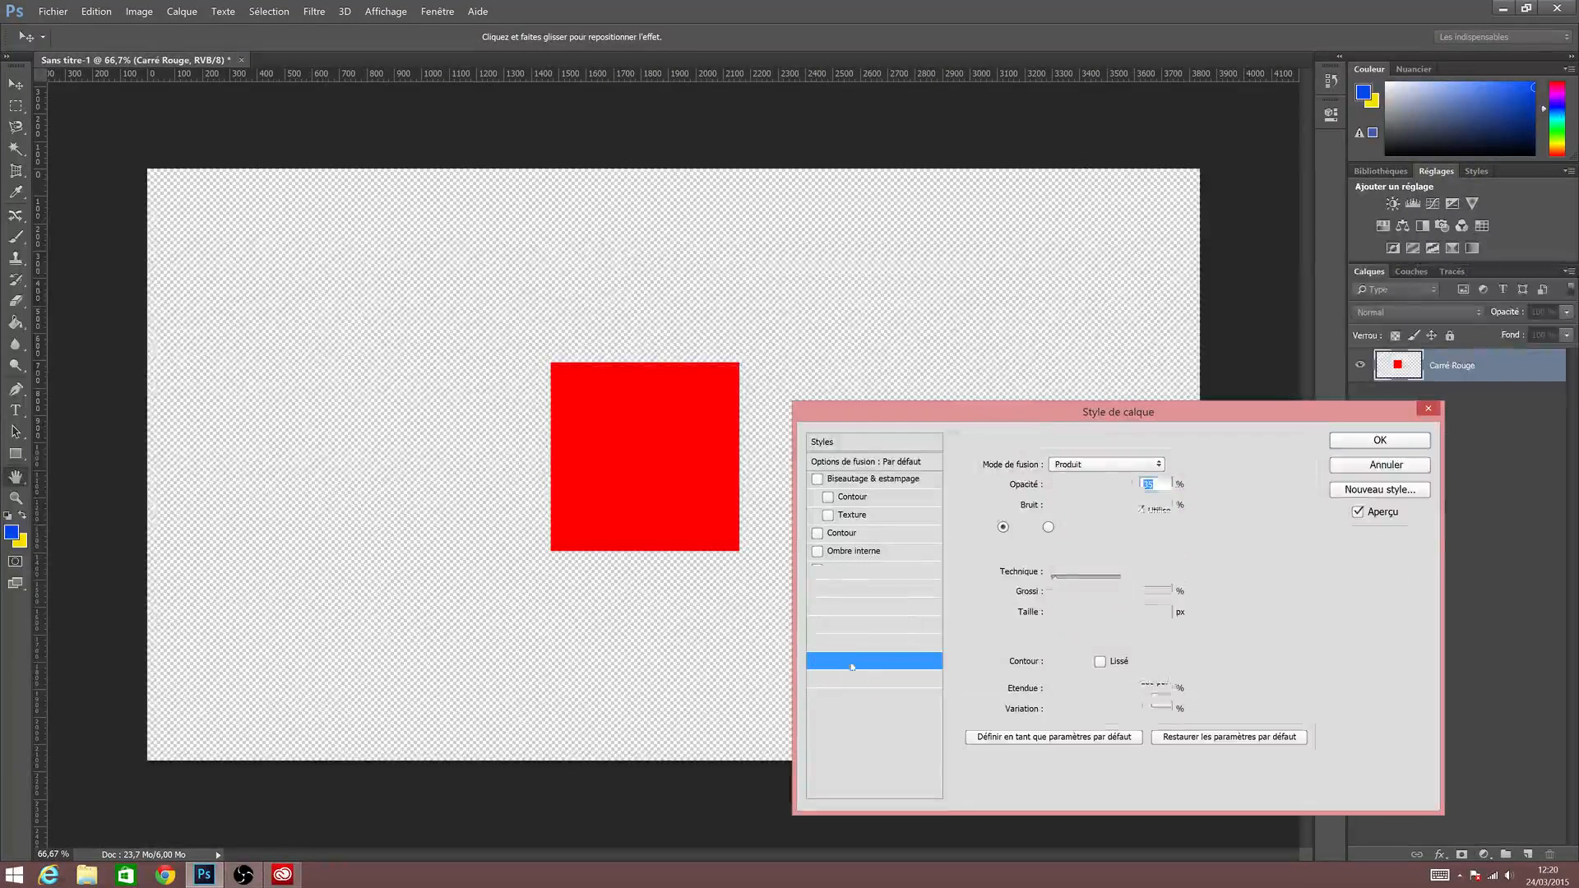
{"action": "left_click", "coordinate": [855, 641]}
{"action": "left_click", "coordinate": [856, 605]}
{"action": "left_click", "coordinate": [856, 587]}
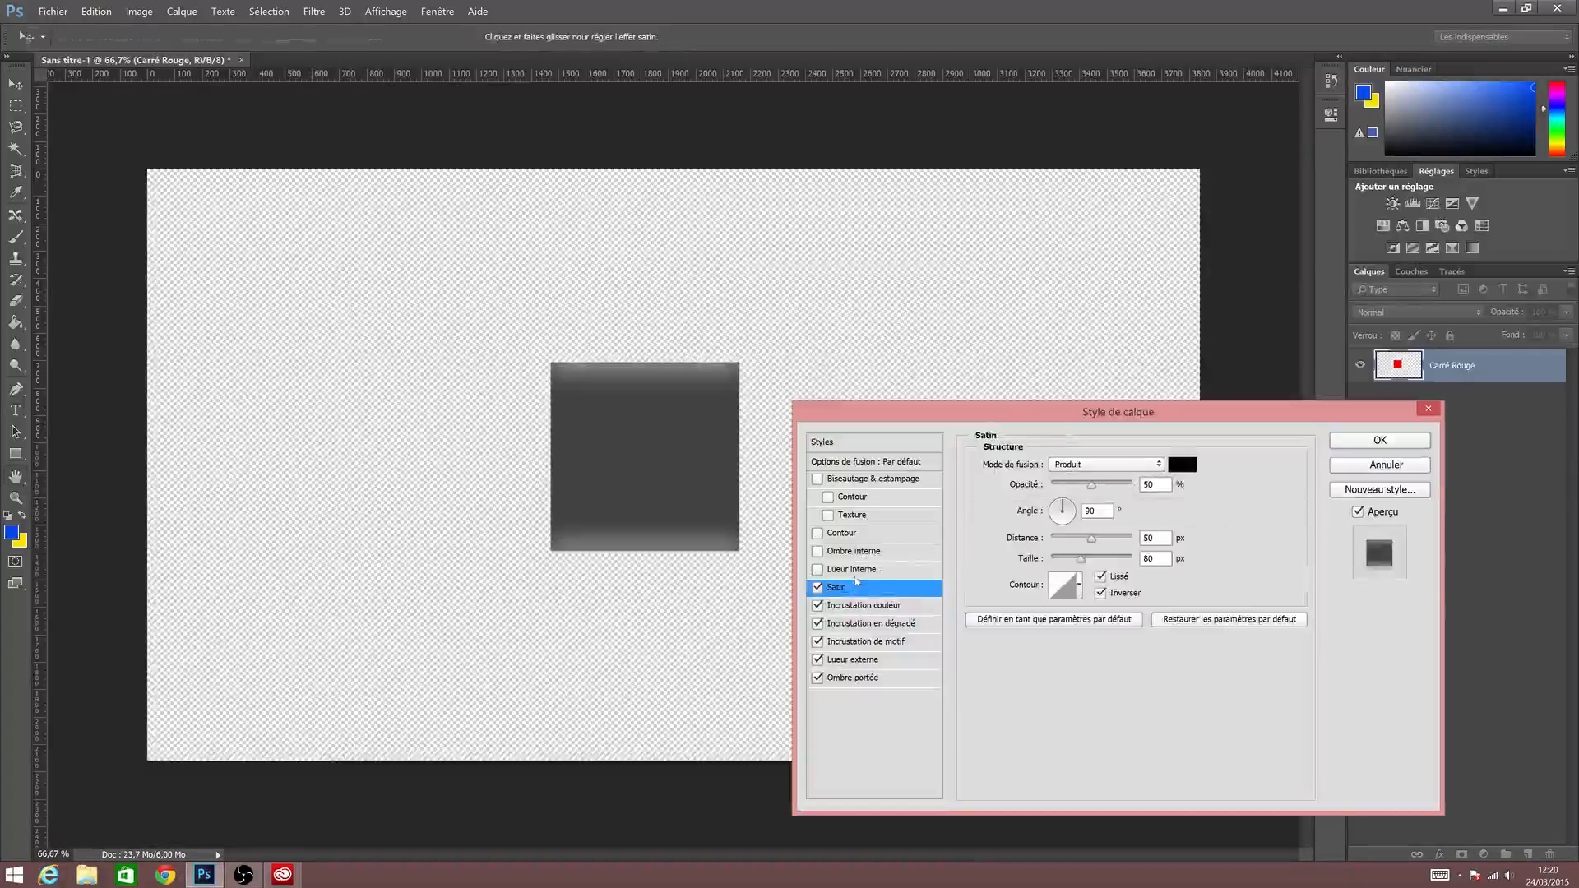
{"action": "left_click", "coordinate": [854, 551]}
{"action": "left_click", "coordinate": [841, 533]}
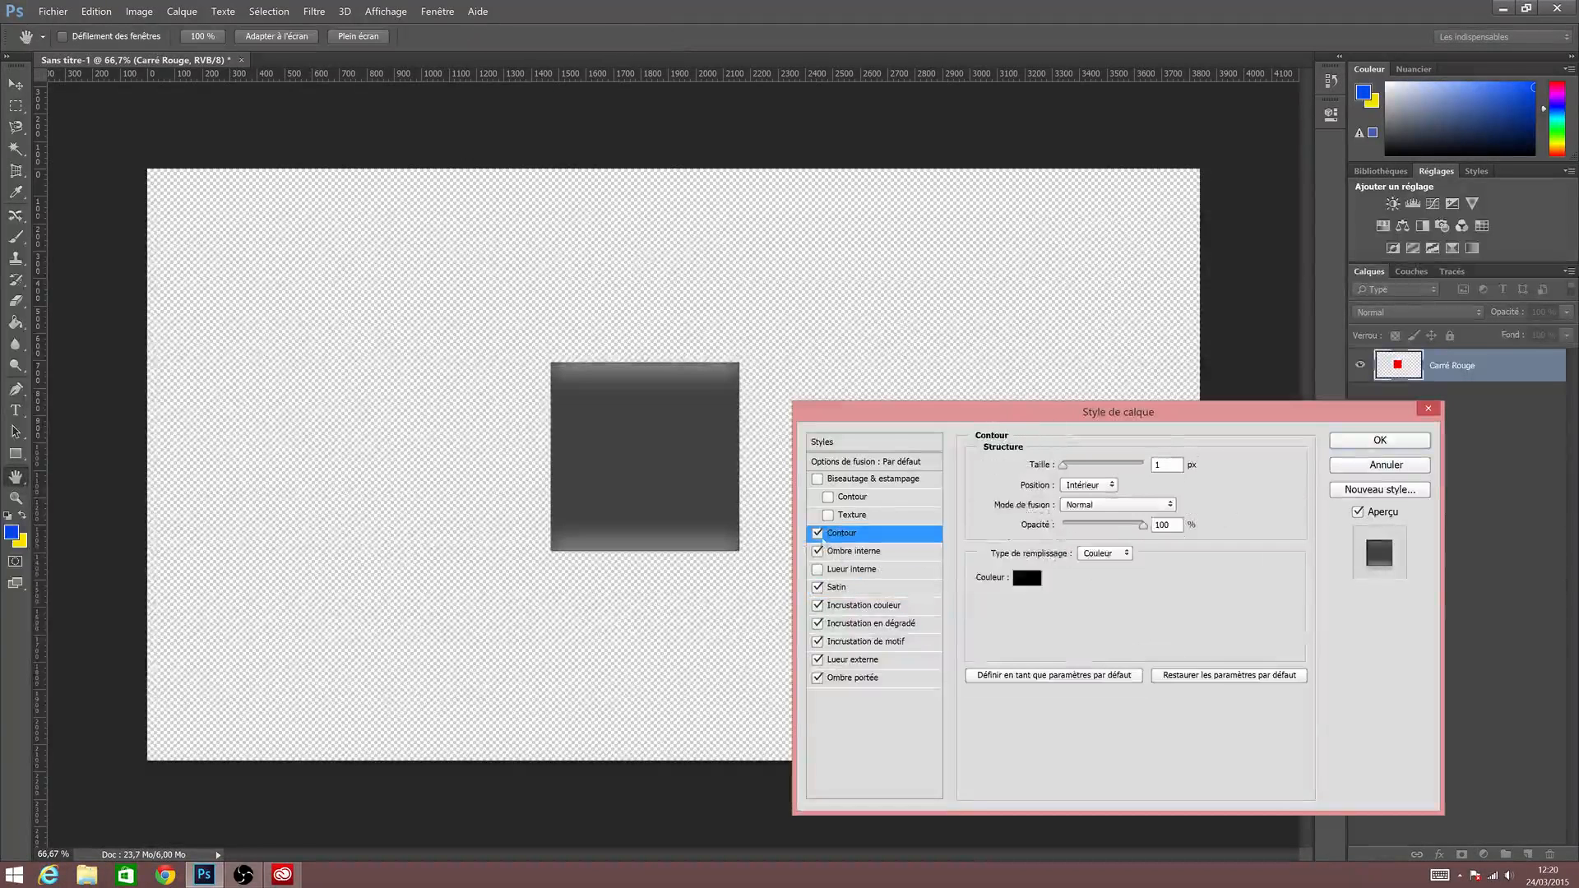
Disable all the trial effects on Carré Rouge except Ombre portée.
{"action": "left_click", "coordinate": [817, 587]}
{"action": "left_click", "coordinate": [817, 605]}
{"action": "left_click", "coordinate": [817, 624]}
{"action": "left_click", "coordinate": [818, 641]}
{"action": "left_click", "coordinate": [818, 659]}
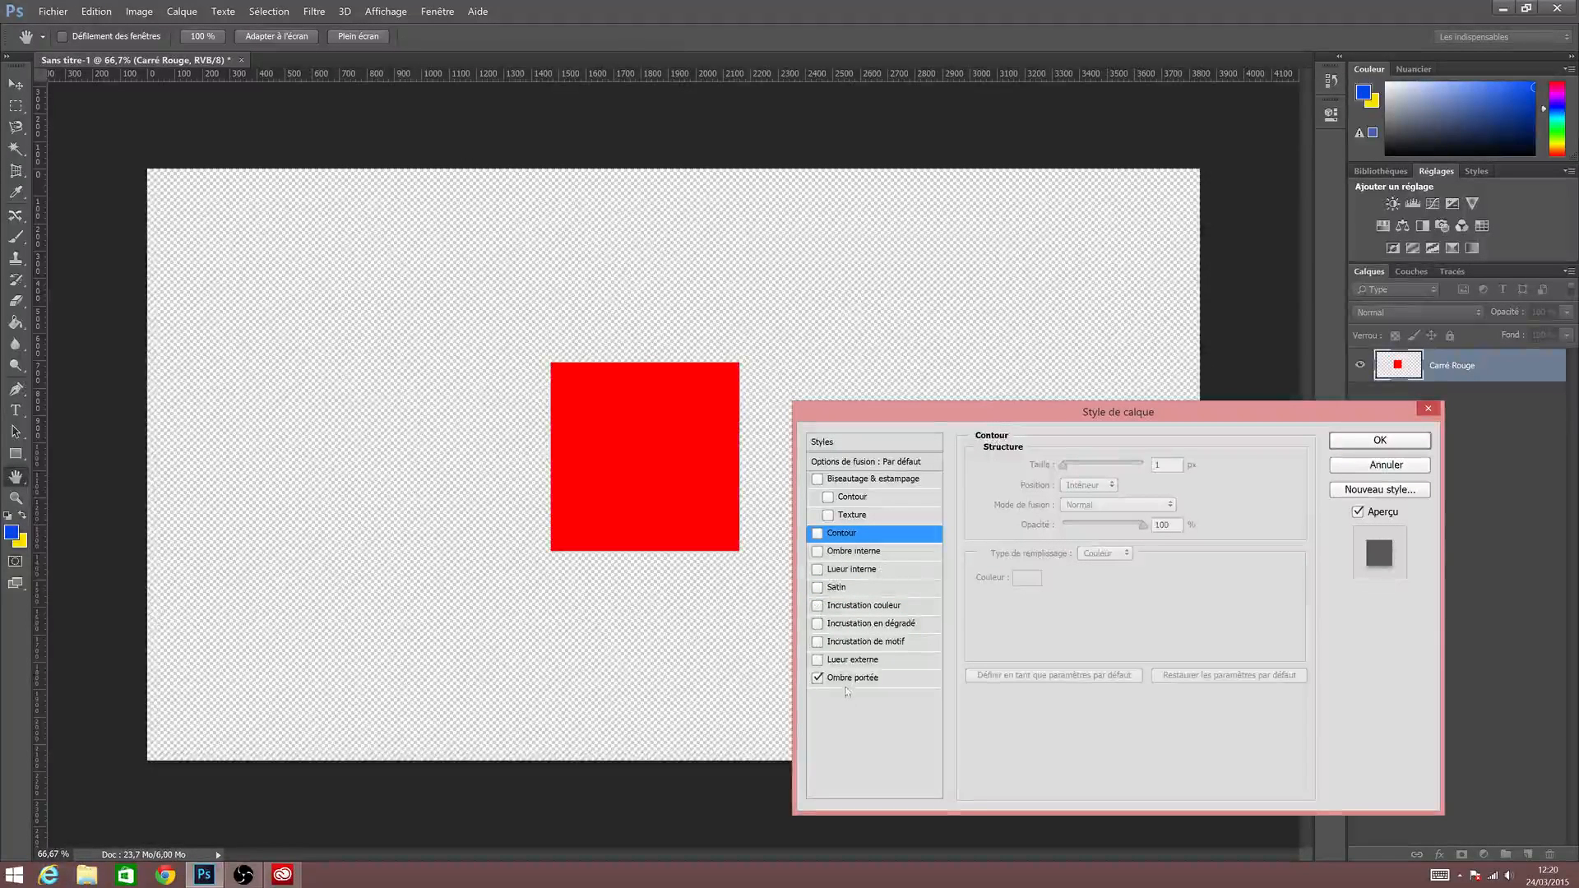
Try a higher opacity for the red square's drop shadow and discard the layer style changes.
{"action": "left_click", "coordinate": [852, 679]}
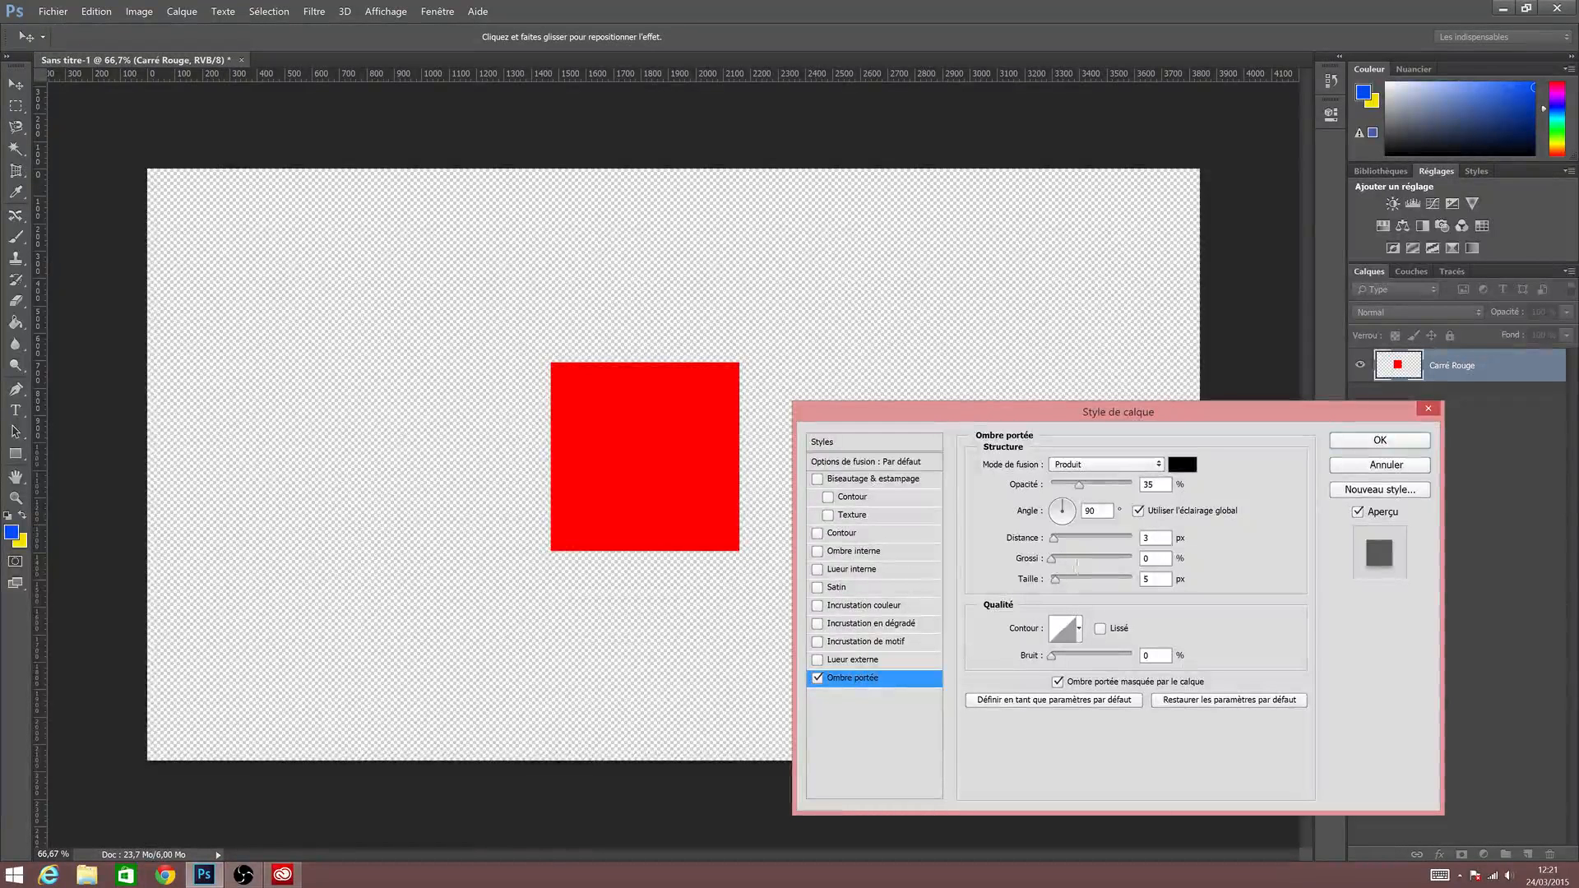
{"action": "mouse_move", "coordinate": [1079, 485]}
{"action": "left_mouse_down"}
{"action": "mouse_move", "coordinate": [1133, 487]}
{"action": "mouse_move", "coordinate": [1105, 487]}
{"action": "left_mouse_up"}
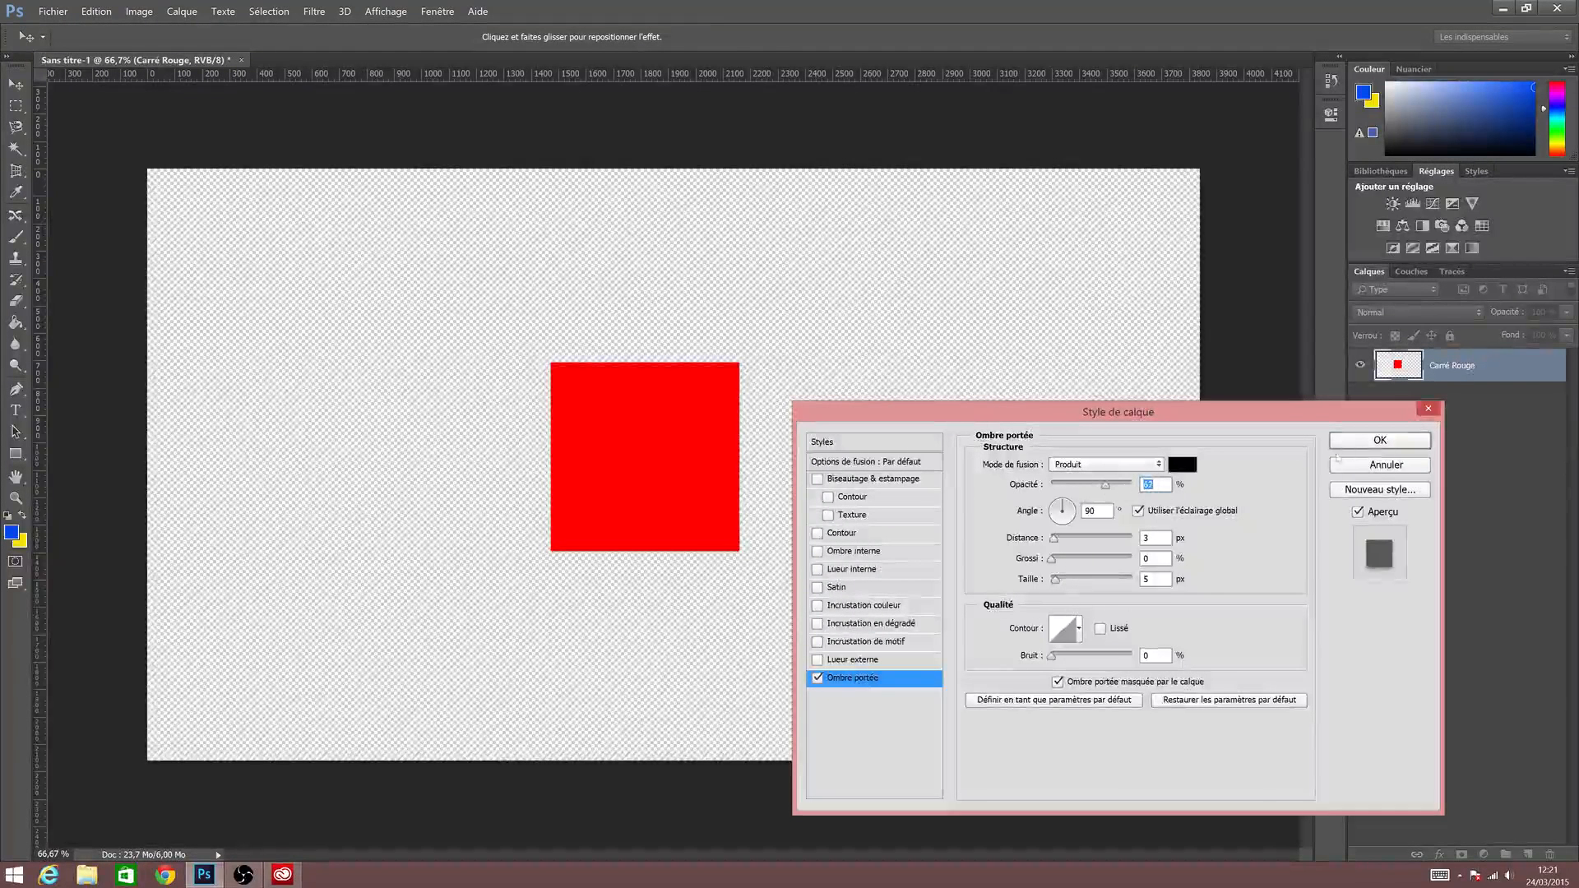
{"action": "left_click", "coordinate": [1338, 459]}
Create a new layer beneath Carré Rouge and fill it with white as a background.
{"action": "left_click", "coordinate": [1527, 853]}
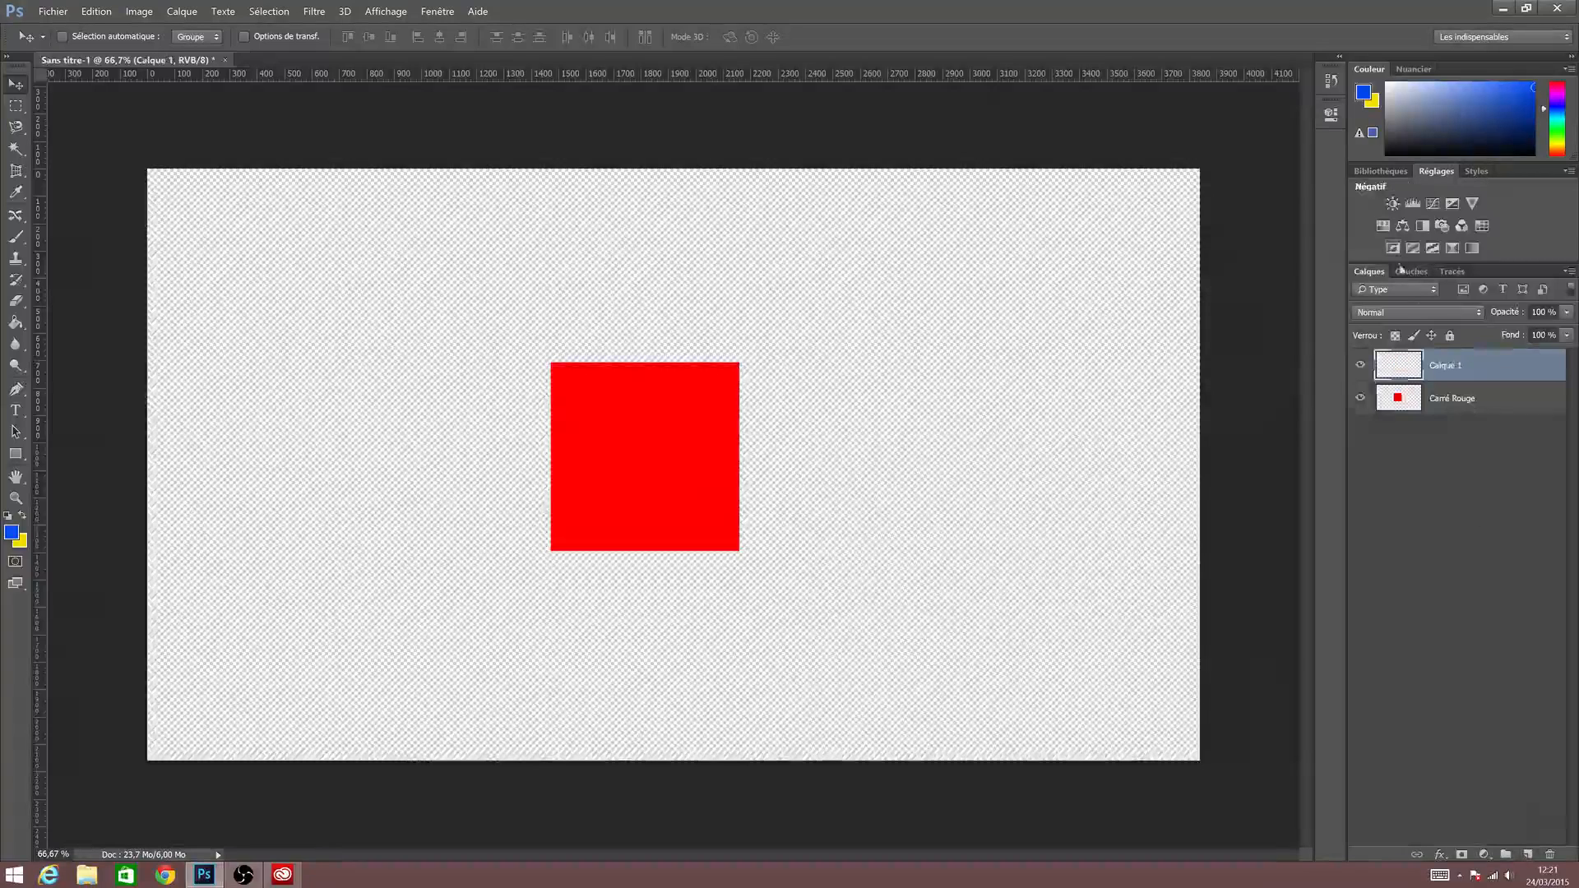
{"action": "key", "text": "ctrl+bracketleft"}
{"action": "key", "text": "g"}
{"action": "key", "text": "d"}
{"action": "key", "text": "x"}
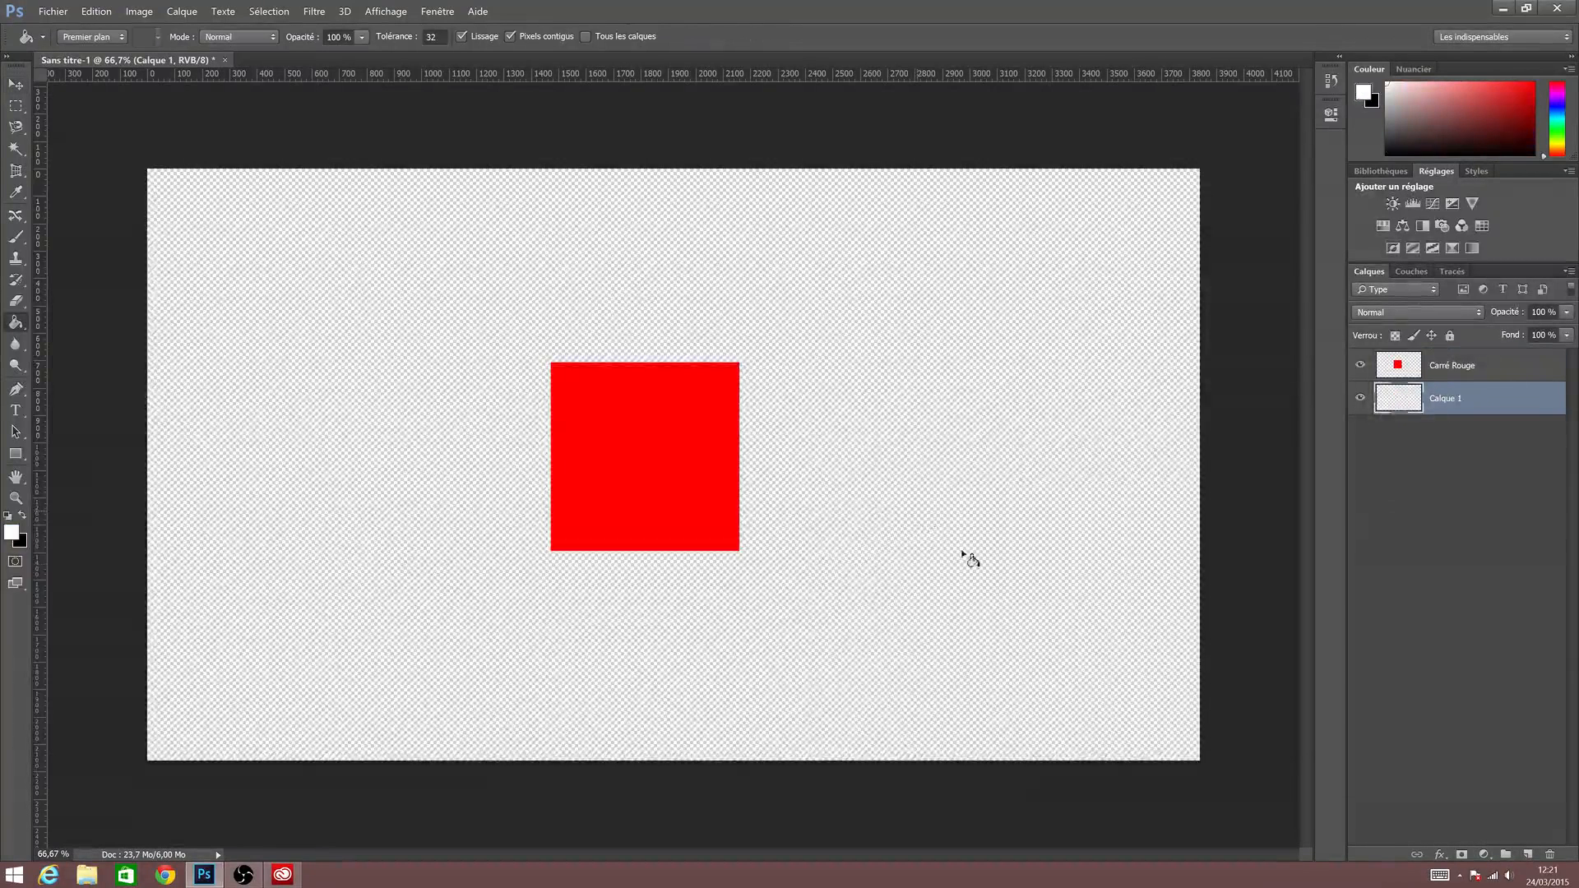
{"action": "left_click", "coordinate": [971, 559]}
Open the Ombre portée settings for the Carré Rouge layer, keeping the dialog clear of the enlarged square's lower edge.
{"action": "key", "text": "z"}
{"action": "left_click", "coordinate": [670, 434]}
{"action": "left_click", "coordinate": [670, 432]}
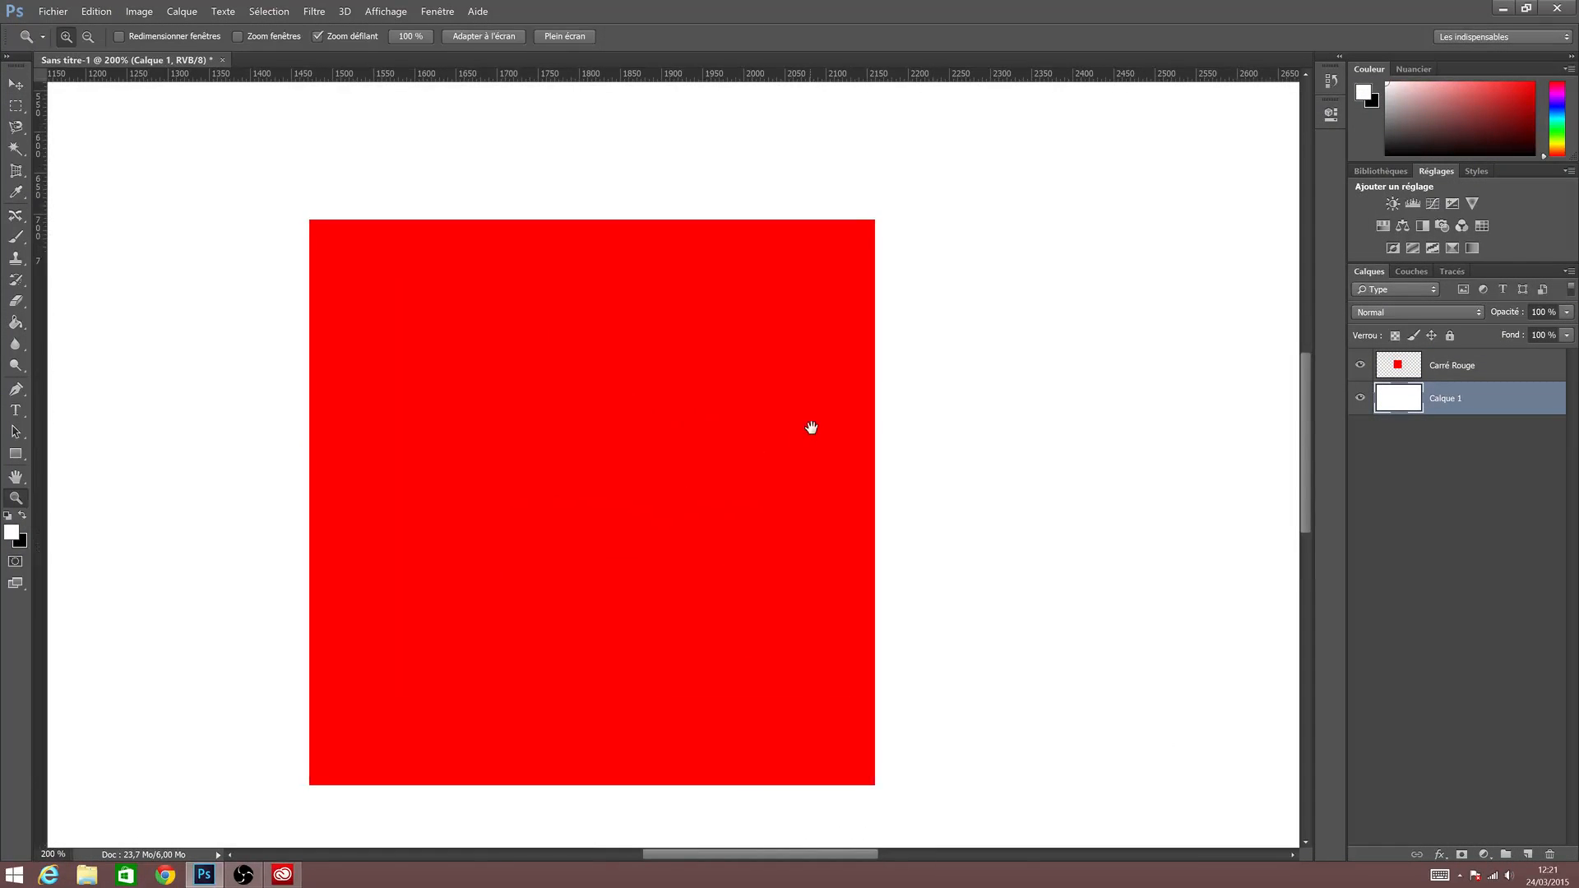
{"action": "left_click_drag", "start_coordinate": [811, 427], "coordinate": [821, 391]}
{"action": "left_click", "coordinate": [1474, 362]}
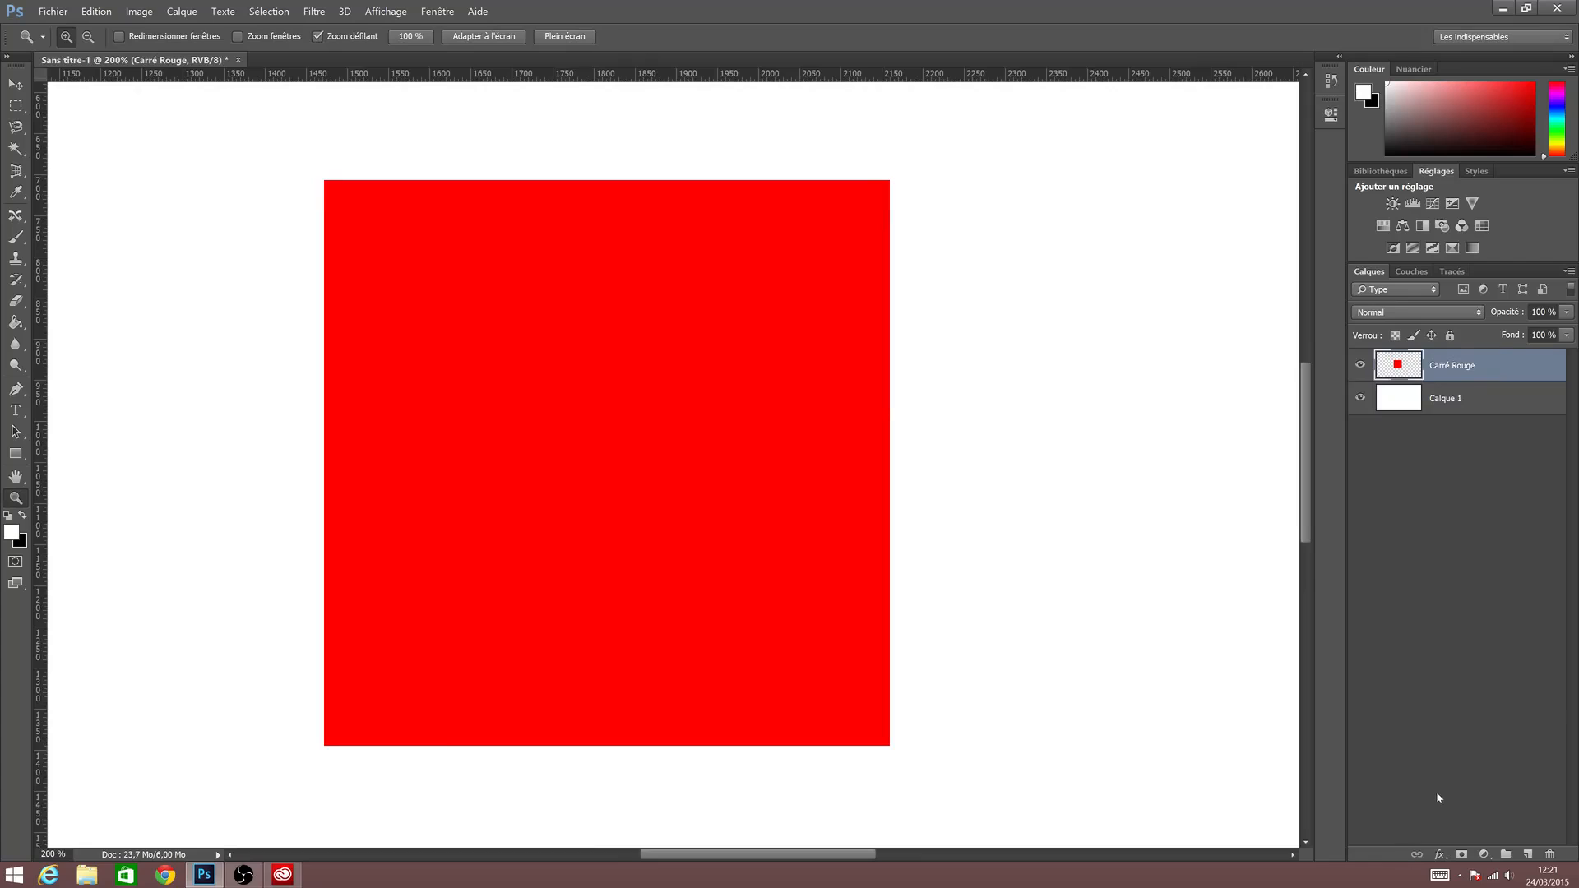
{"action": "left_click", "coordinate": [1449, 412]}
{"action": "left_click", "coordinate": [1452, 375]}
{"action": "left_click", "coordinate": [1440, 855]}
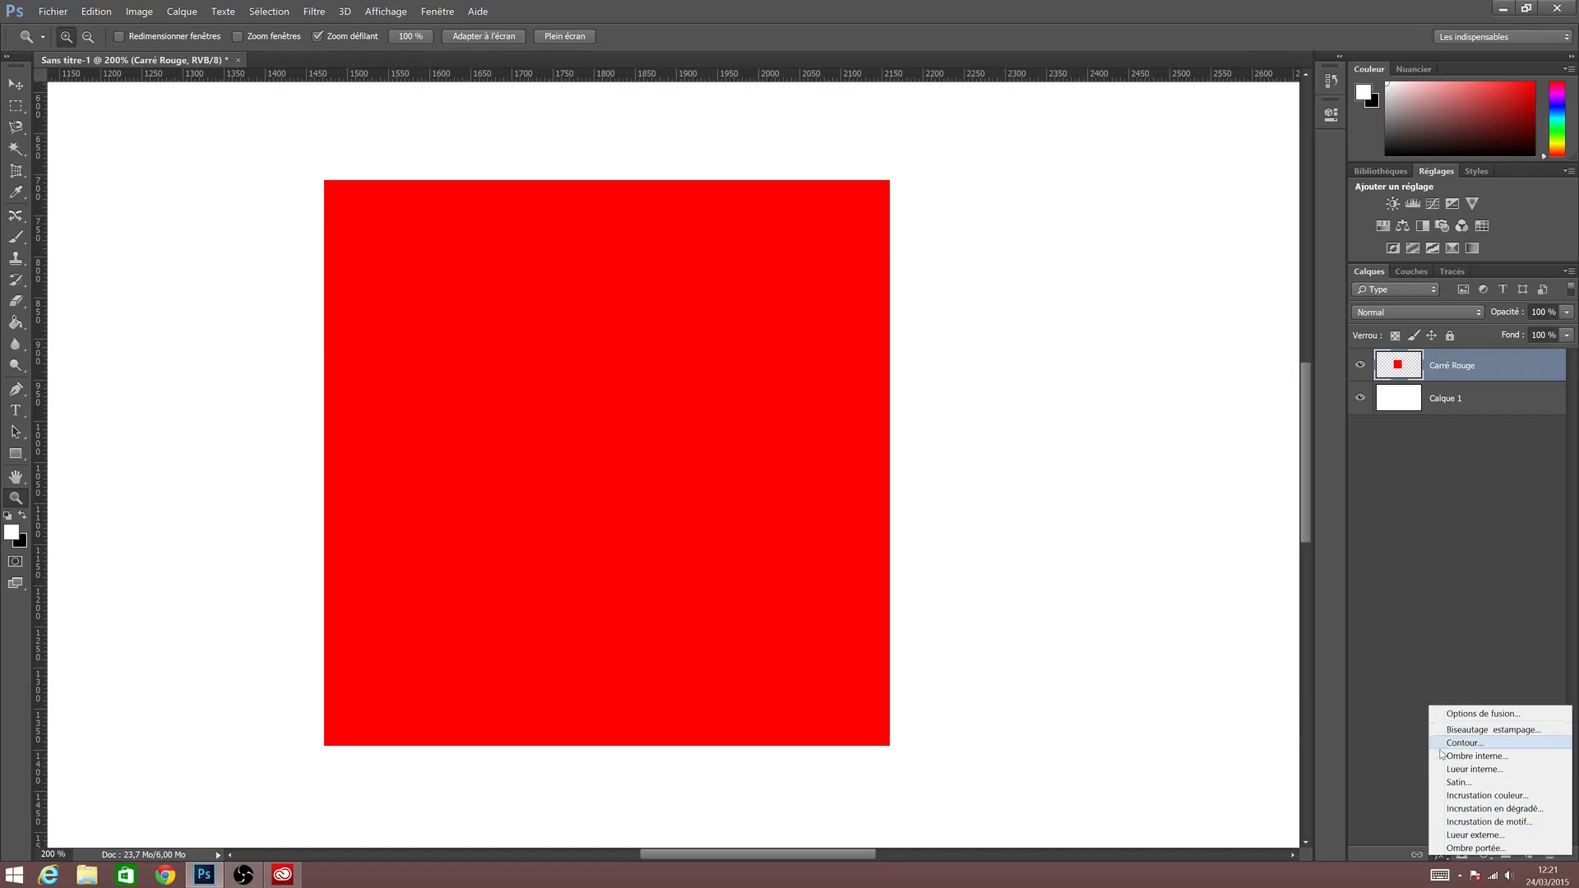
{"action": "left_click", "coordinate": [1451, 848]}
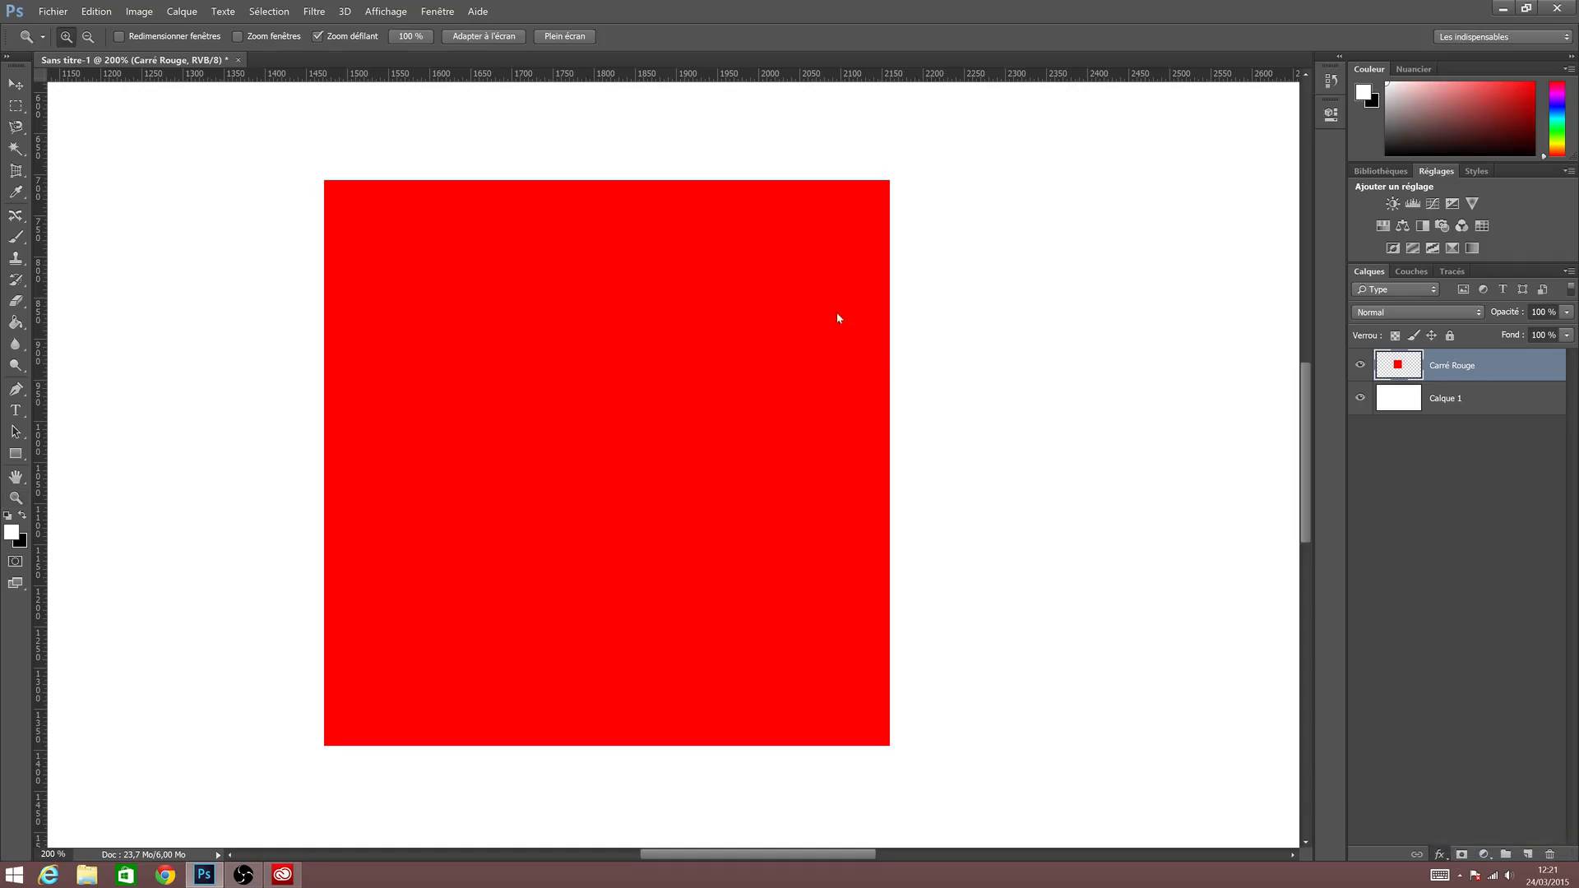
{"action": "left_click_drag", "start_coordinate": [1155, 411], "coordinate": [954, 47]}
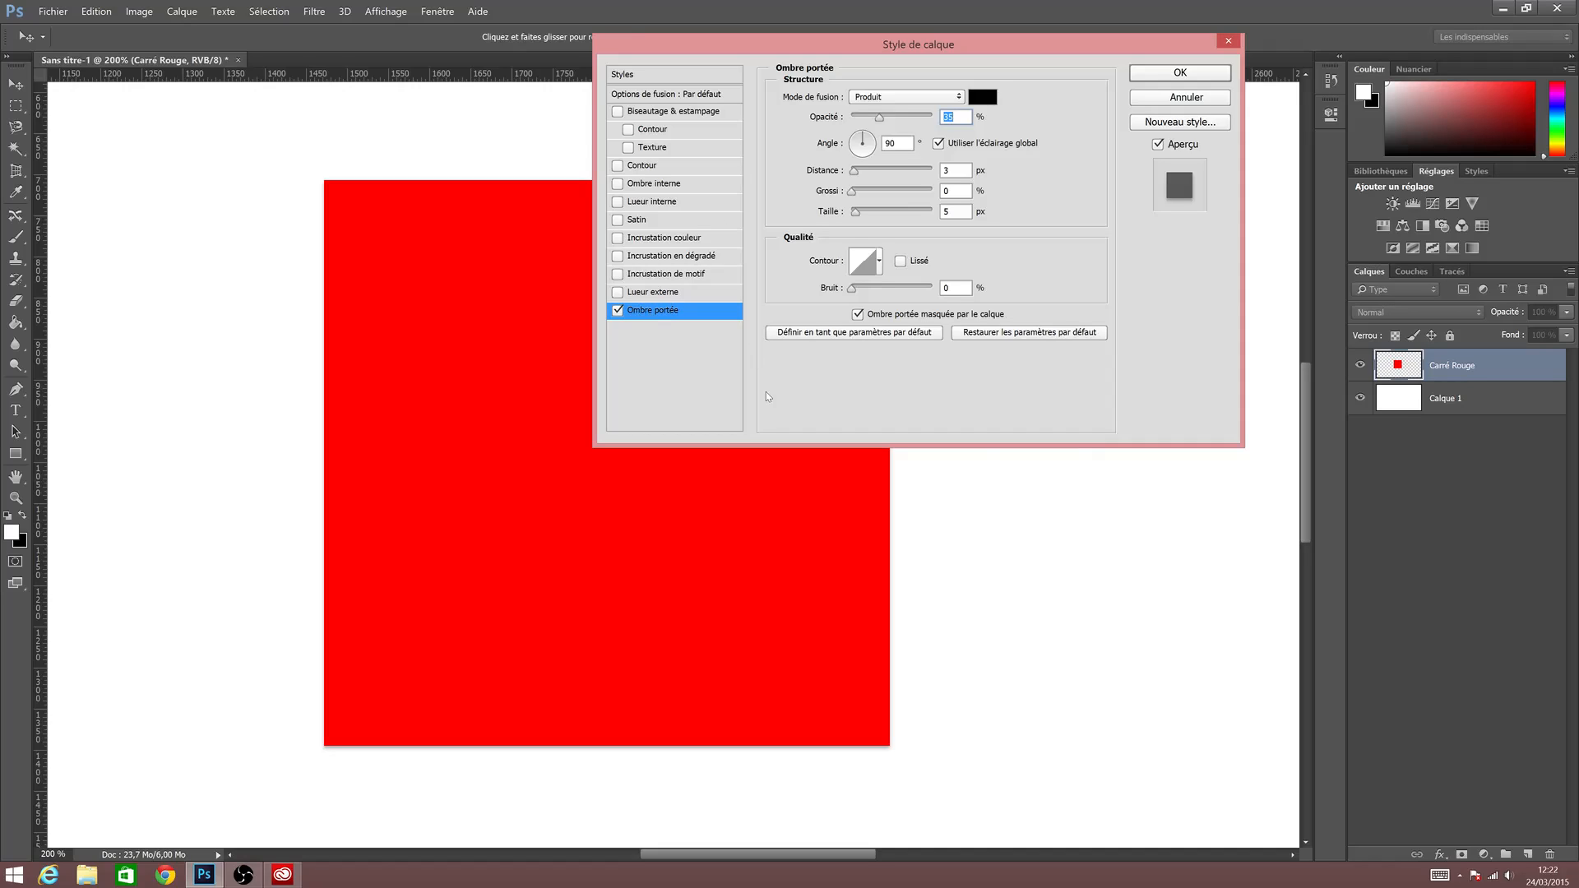
{"action": "left_click_drag", "start_coordinate": [910, 44], "coordinate": [998, 67]}
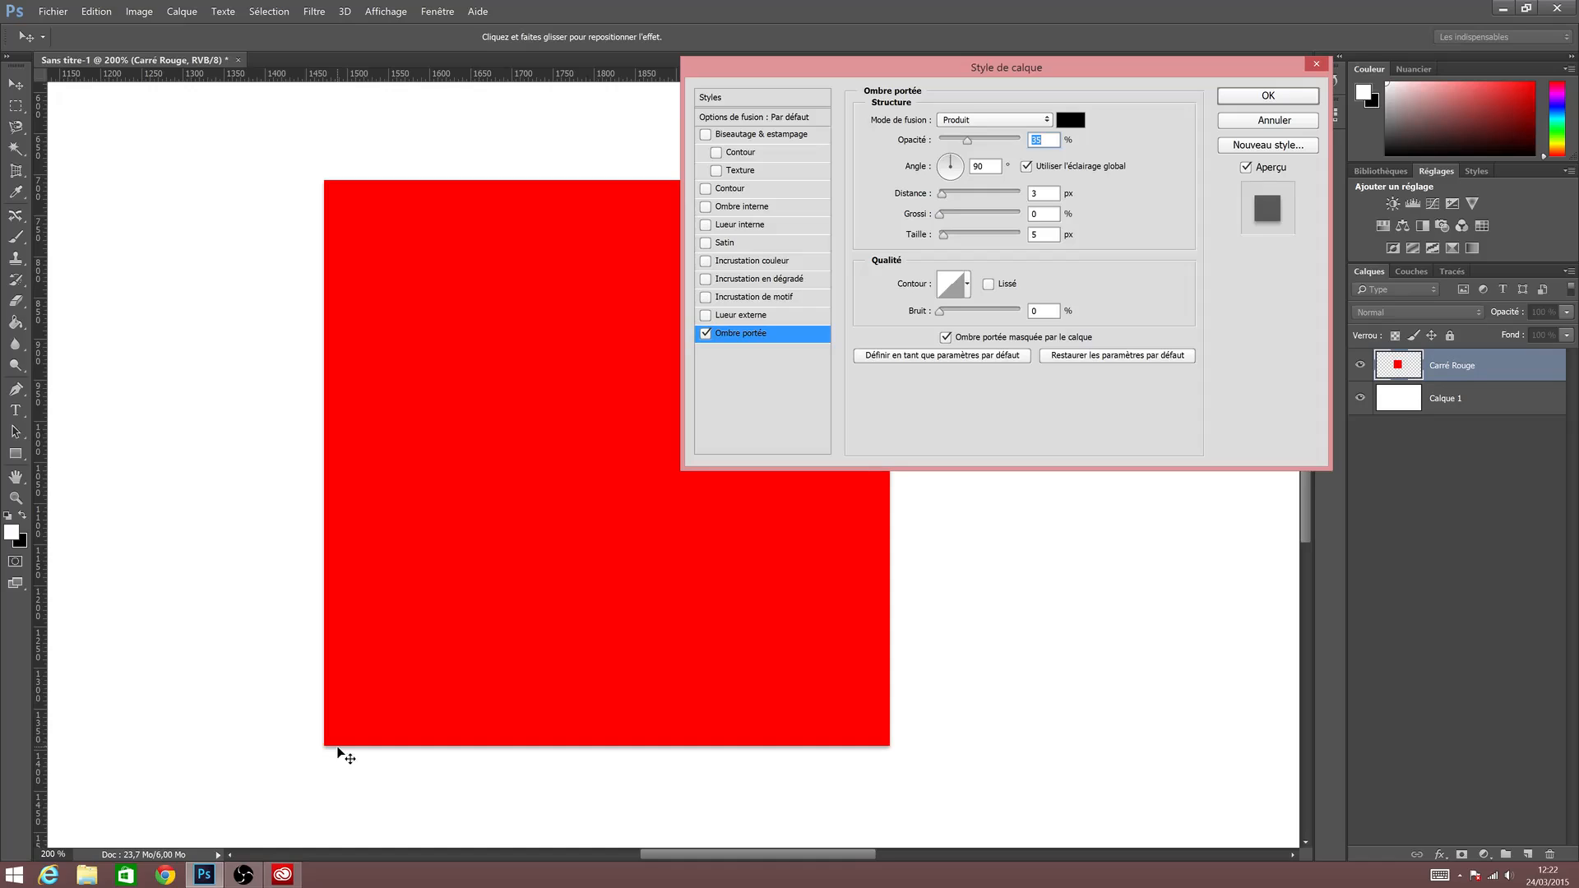
Set the drop shadow's opacity to 100% and enable the Ombre interne effect, displaying its settings.
{"action": "left_click_drag", "start_coordinate": [967, 140], "coordinate": [1020, 140]}
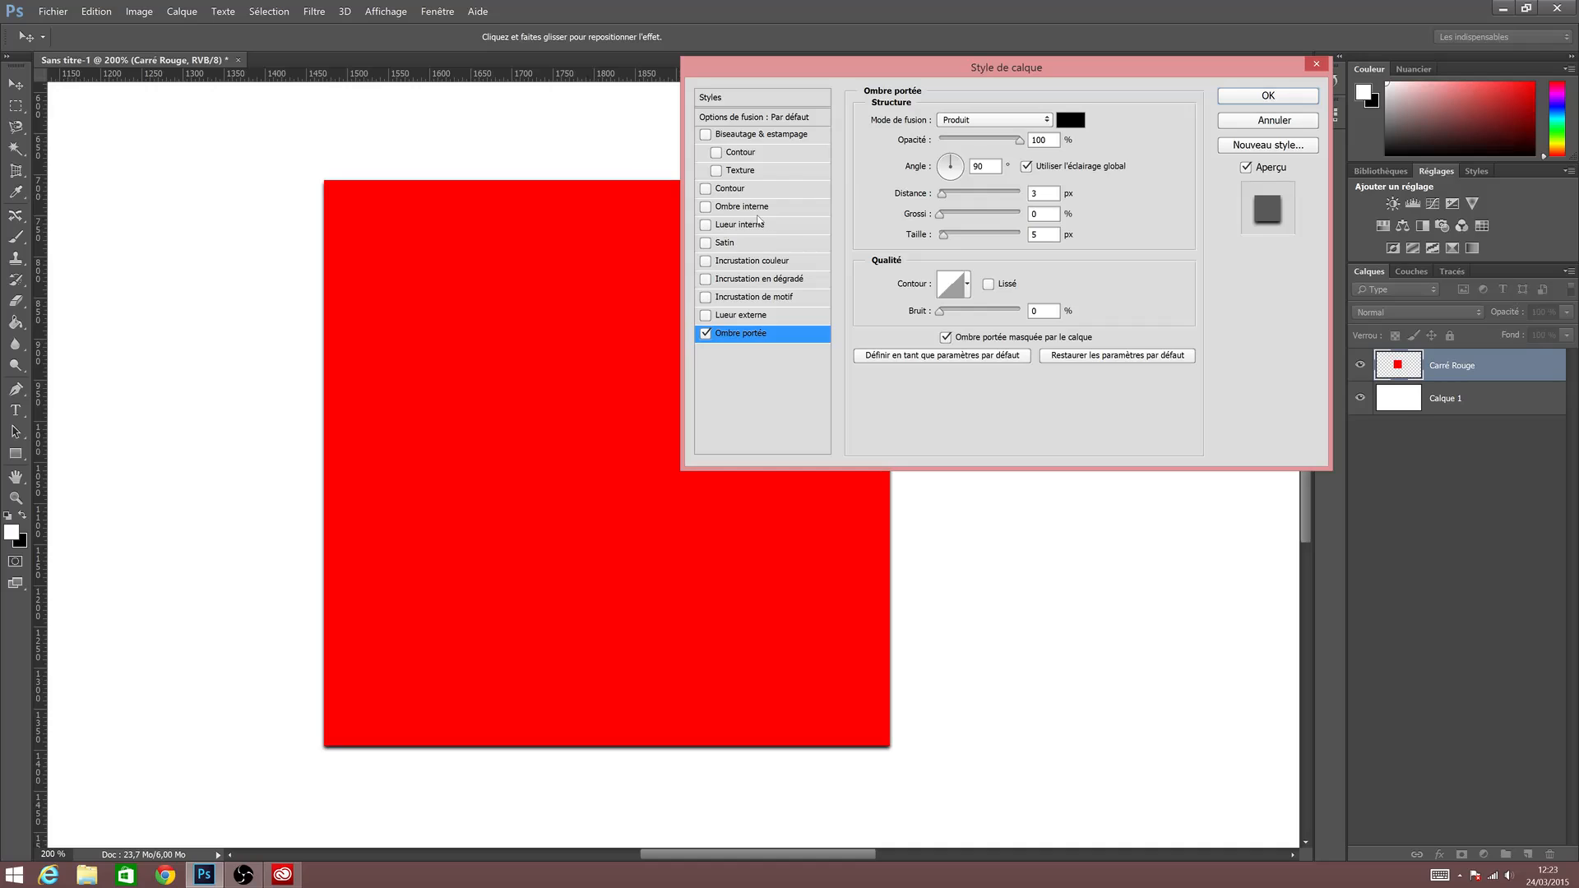
{"action": "left_click", "coordinate": [705, 207]}
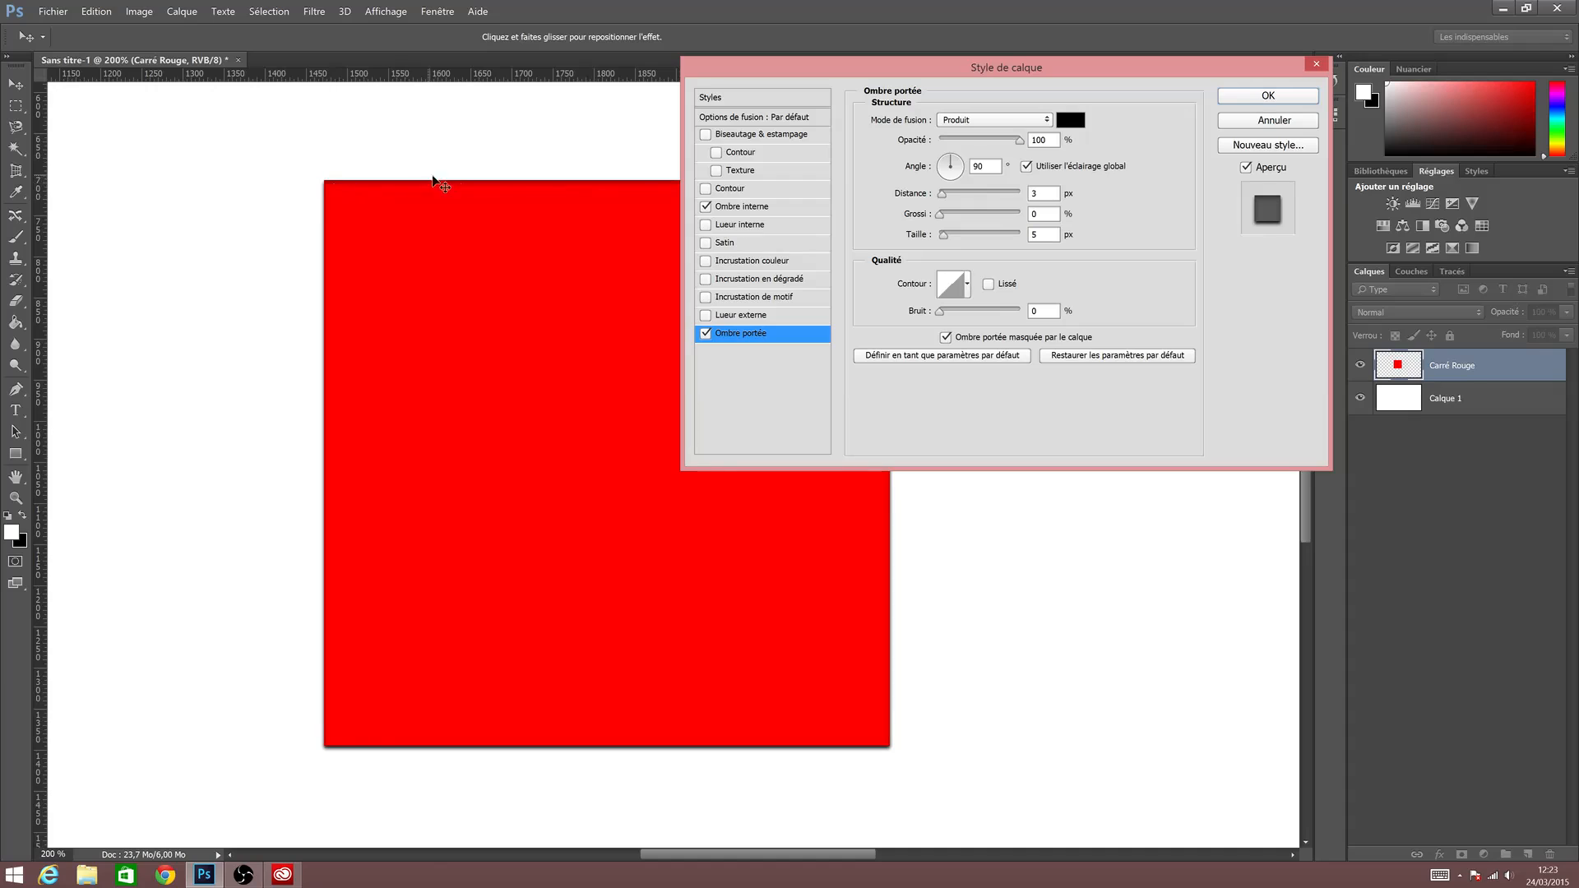
{"action": "left_click", "coordinate": [744, 207]}
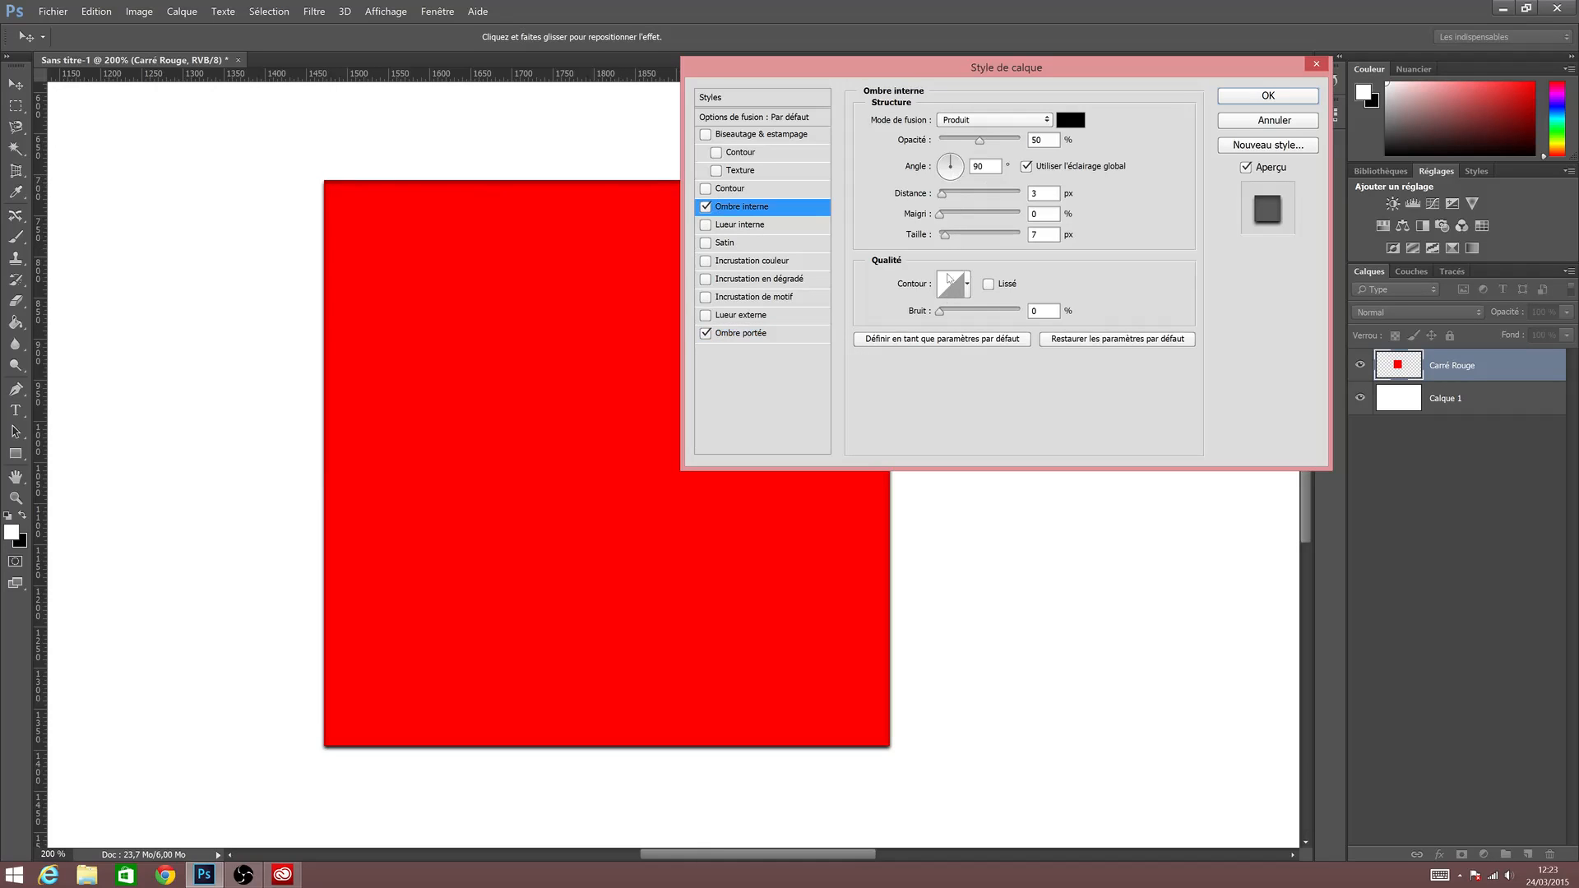
Set the shared lighting angle to 180° and turn off global lighting for Ombre portée.
{"action": "left_click_drag", "start_coordinate": [950, 162], "coordinate": [926, 170]}
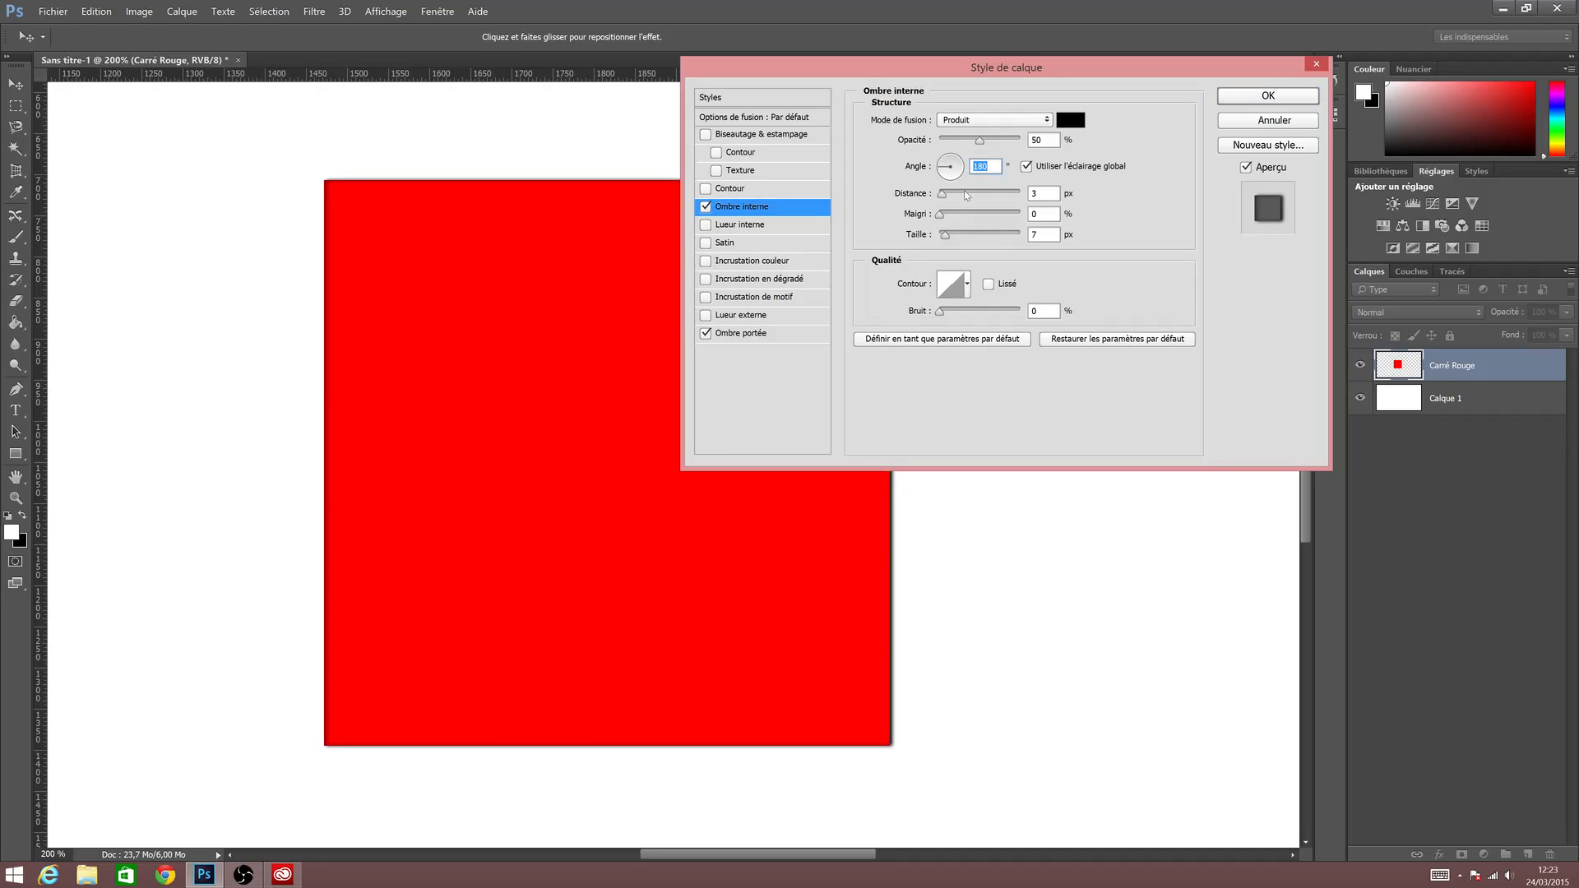
{"action": "left_click", "coordinate": [739, 333]}
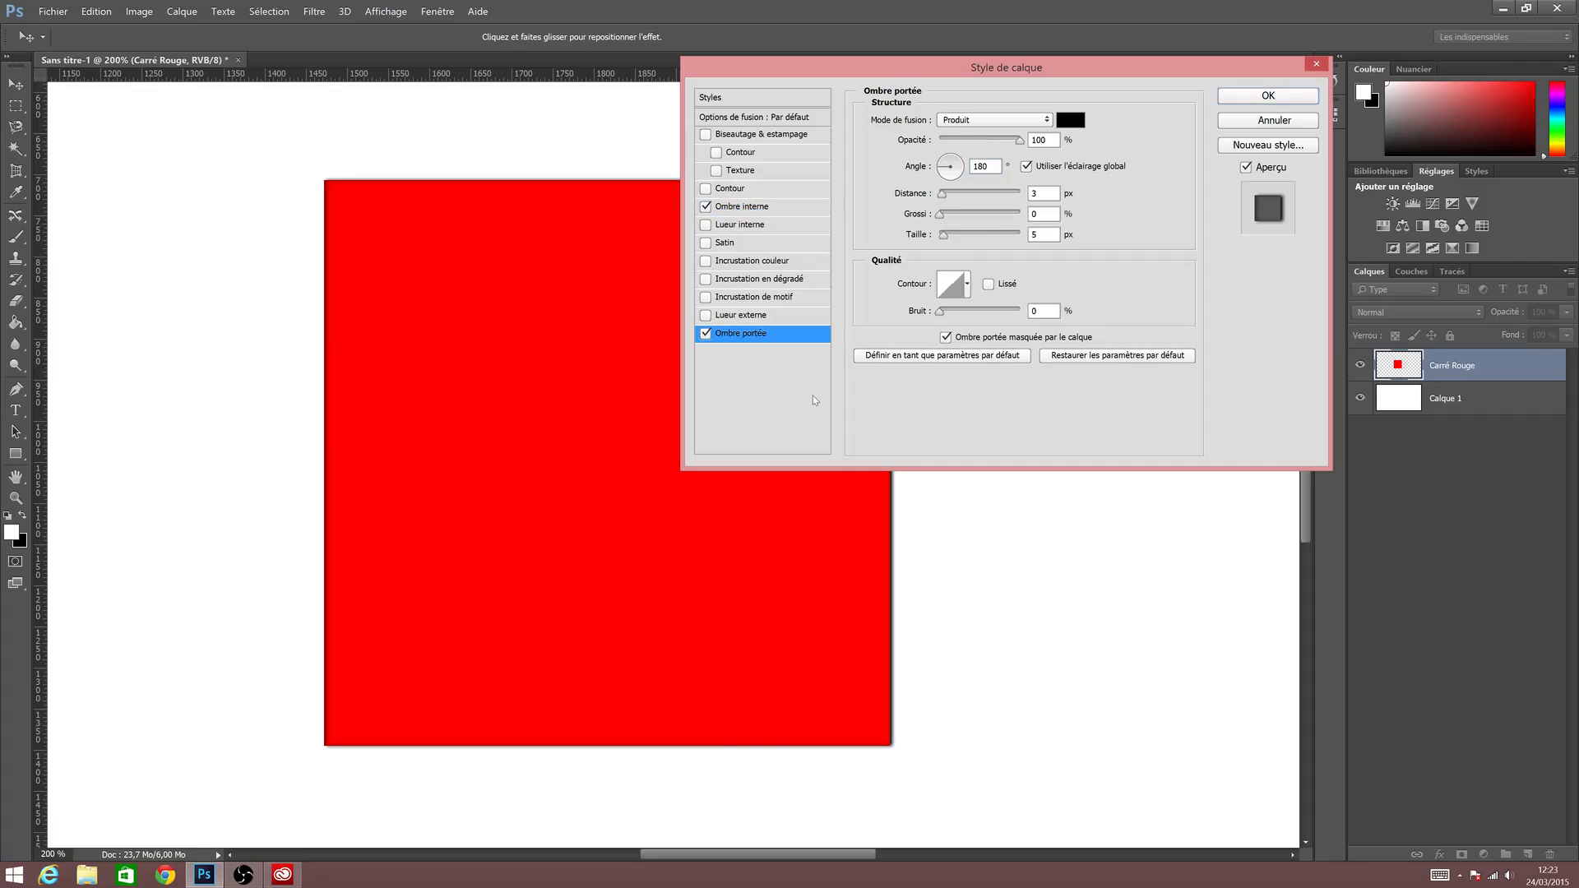
{"action": "left_click", "coordinate": [1026, 167]}
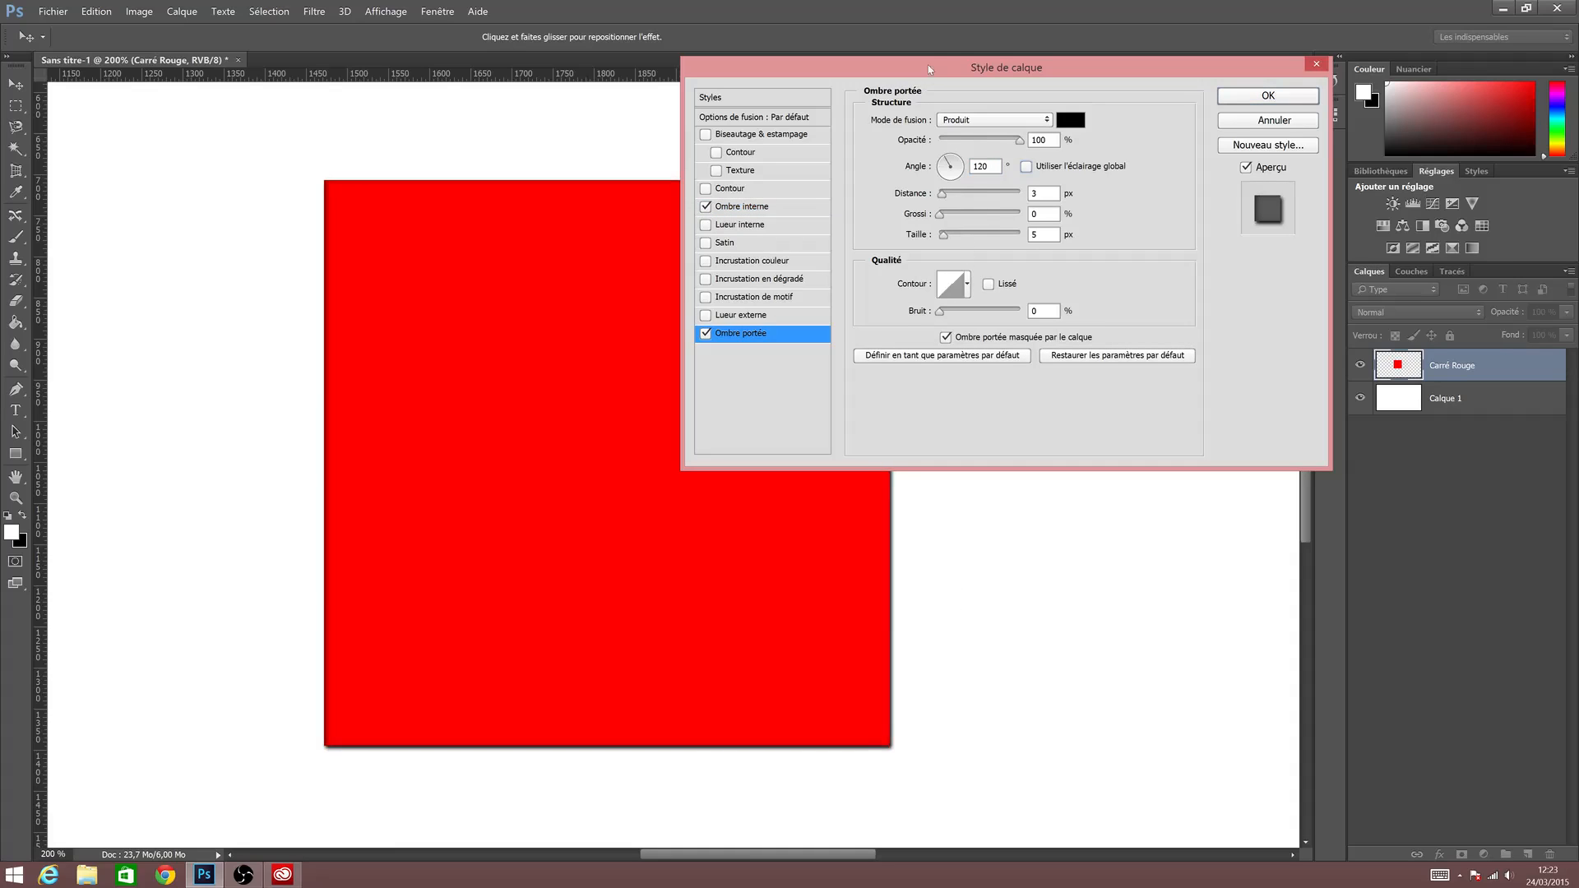
Turn off global lighting for Ombre interne and set its angle to 90°.
{"action": "left_click_drag", "start_coordinate": [929, 69], "coordinate": [1038, 97]}
{"action": "left_click", "coordinate": [881, 241]}
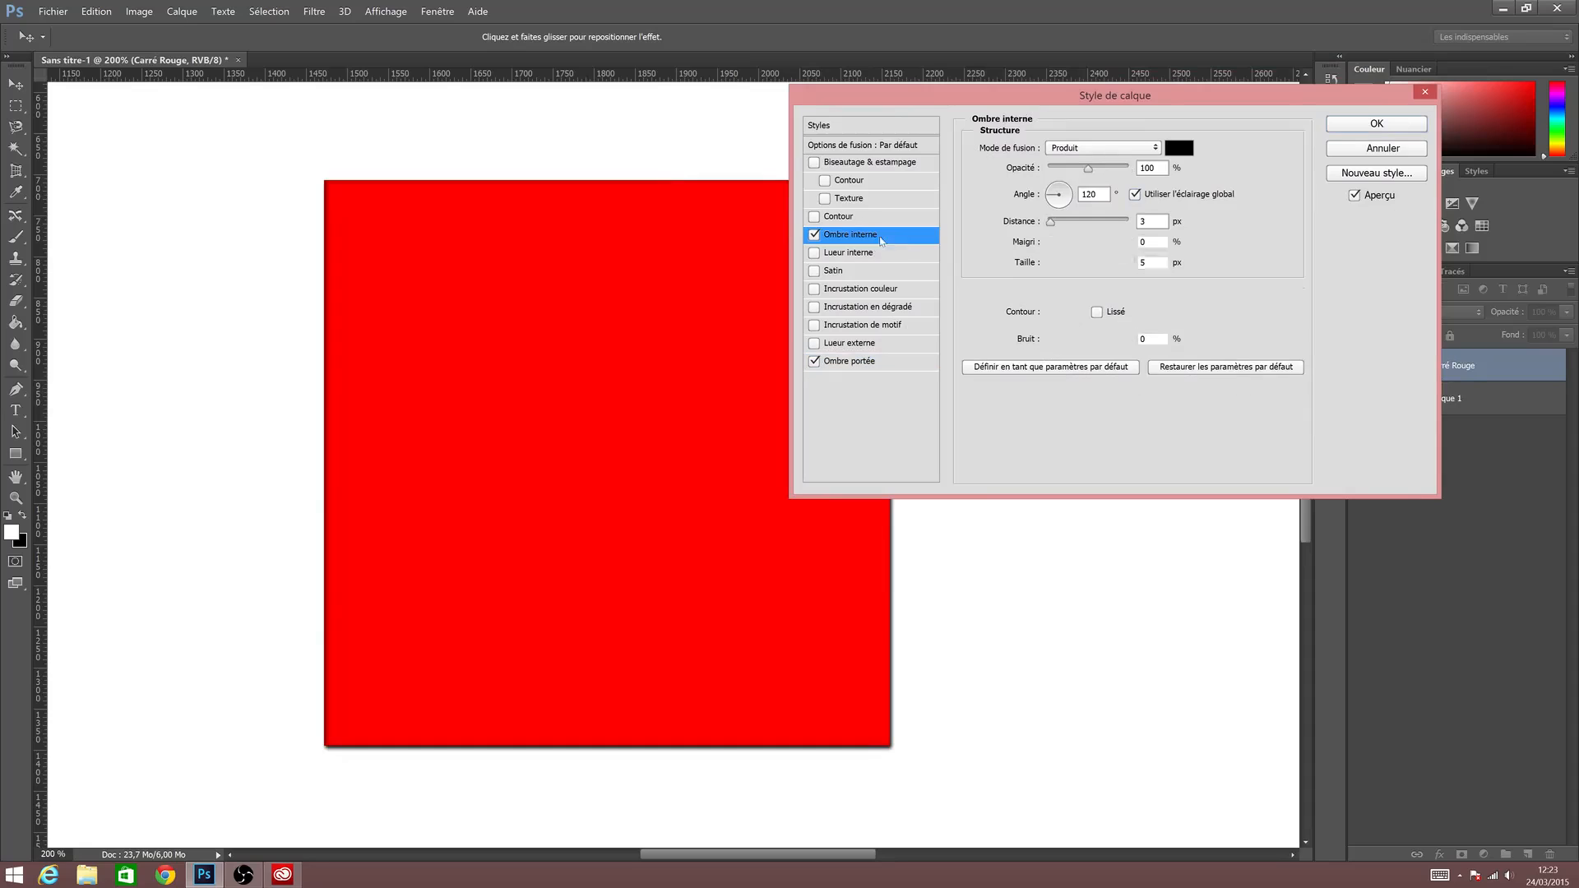
{"action": "left_click", "coordinate": [1135, 194]}
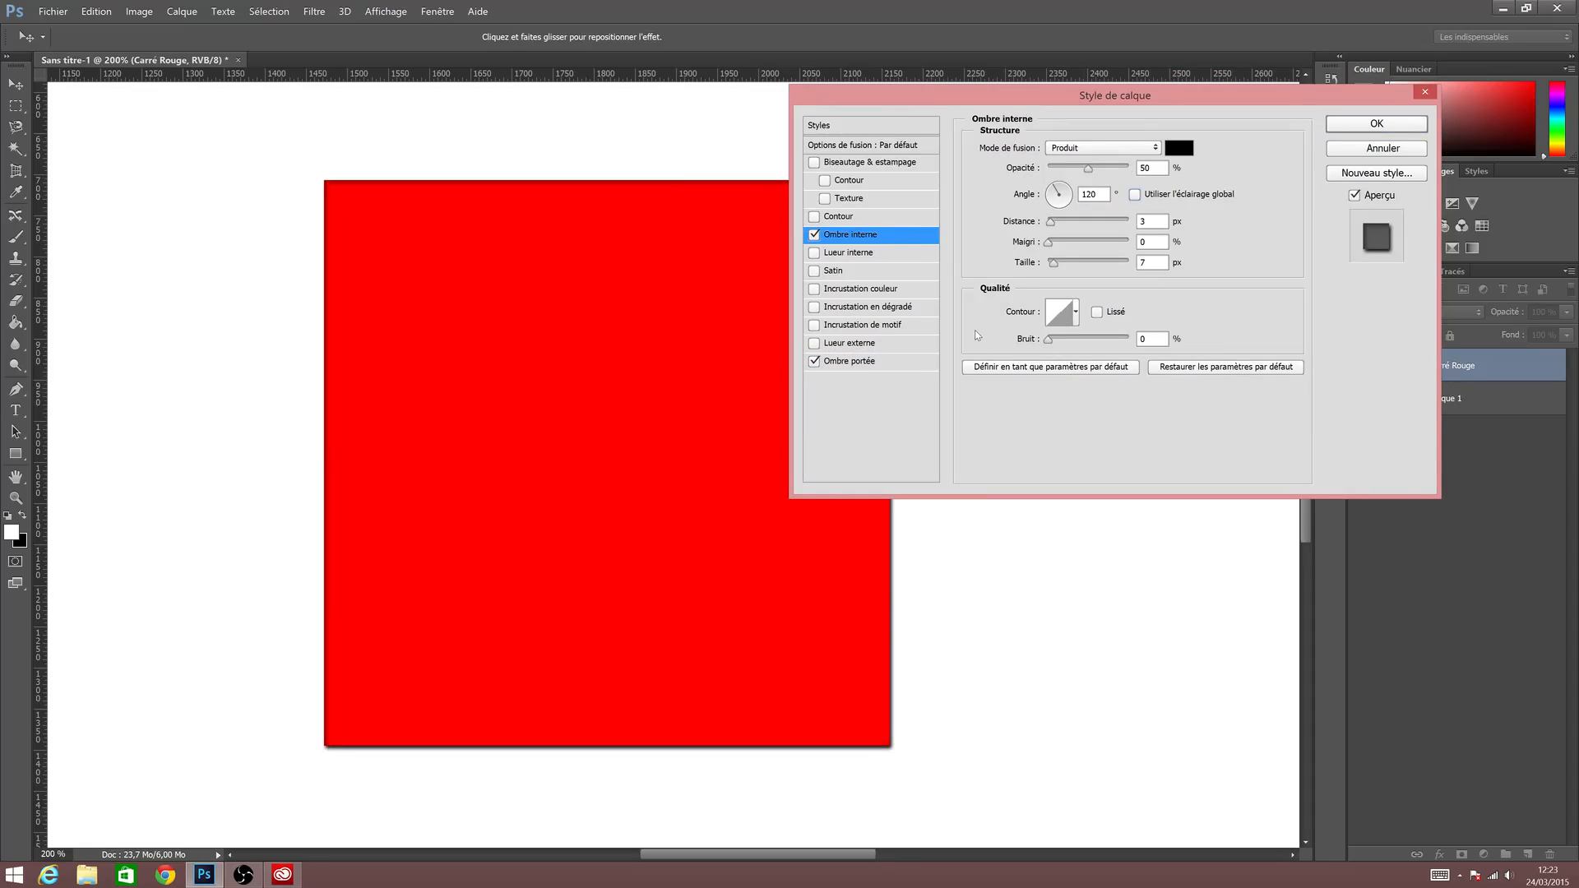
{"action": "left_click_drag", "start_coordinate": [1060, 196], "coordinate": [1059, 183]}
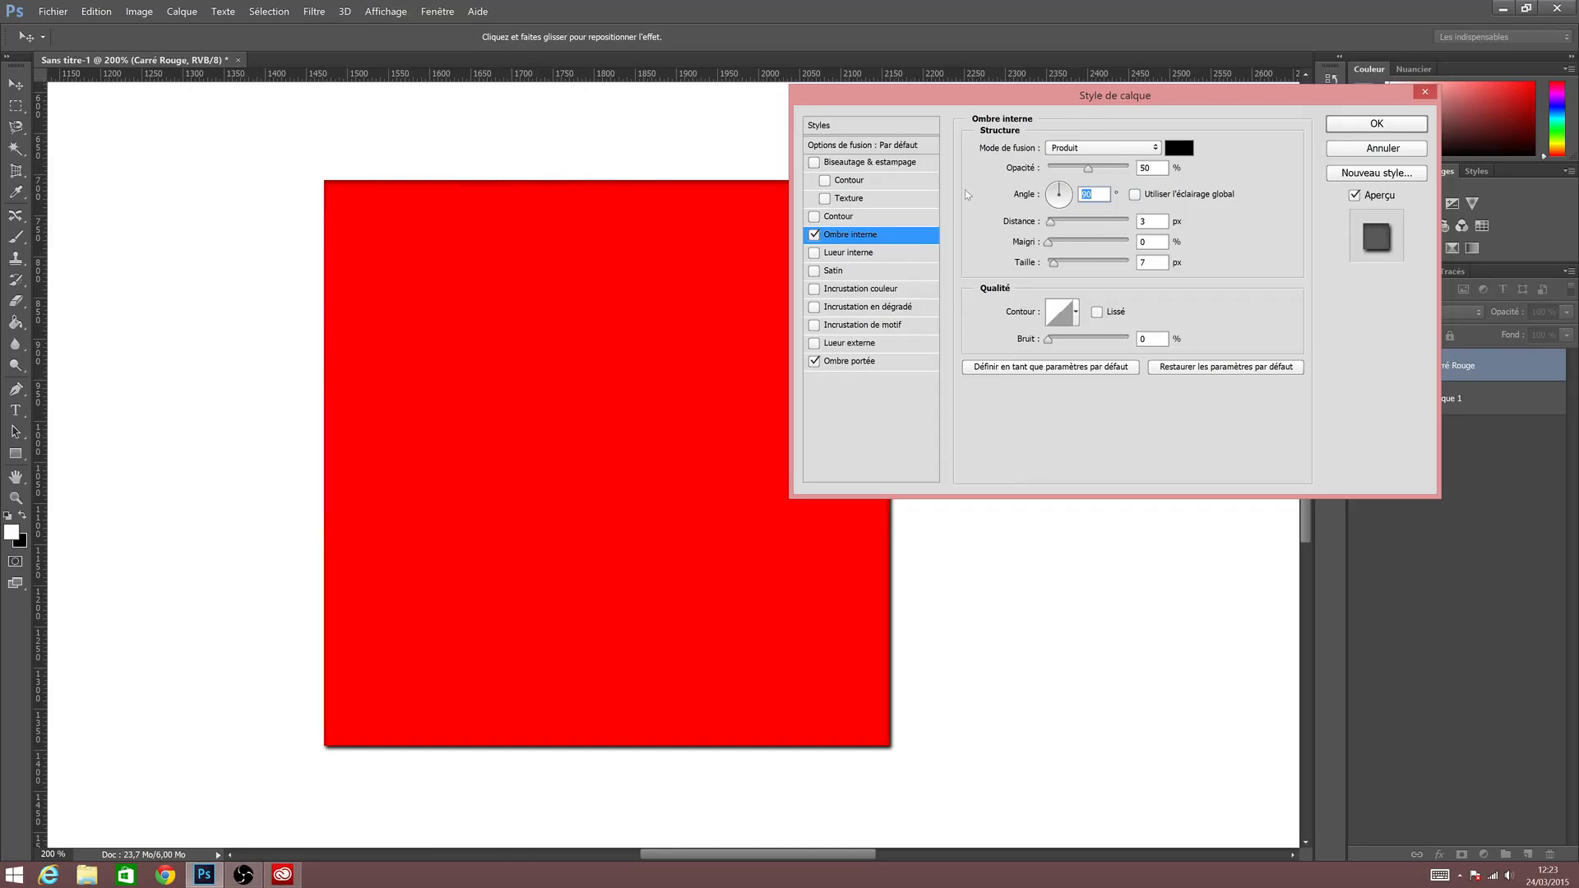
Set the Ombre portée angle to 90° and disable the Ombre interne effect.
{"action": "left_click", "coordinate": [865, 365]}
{"action": "left_click", "coordinate": [1056, 203]}
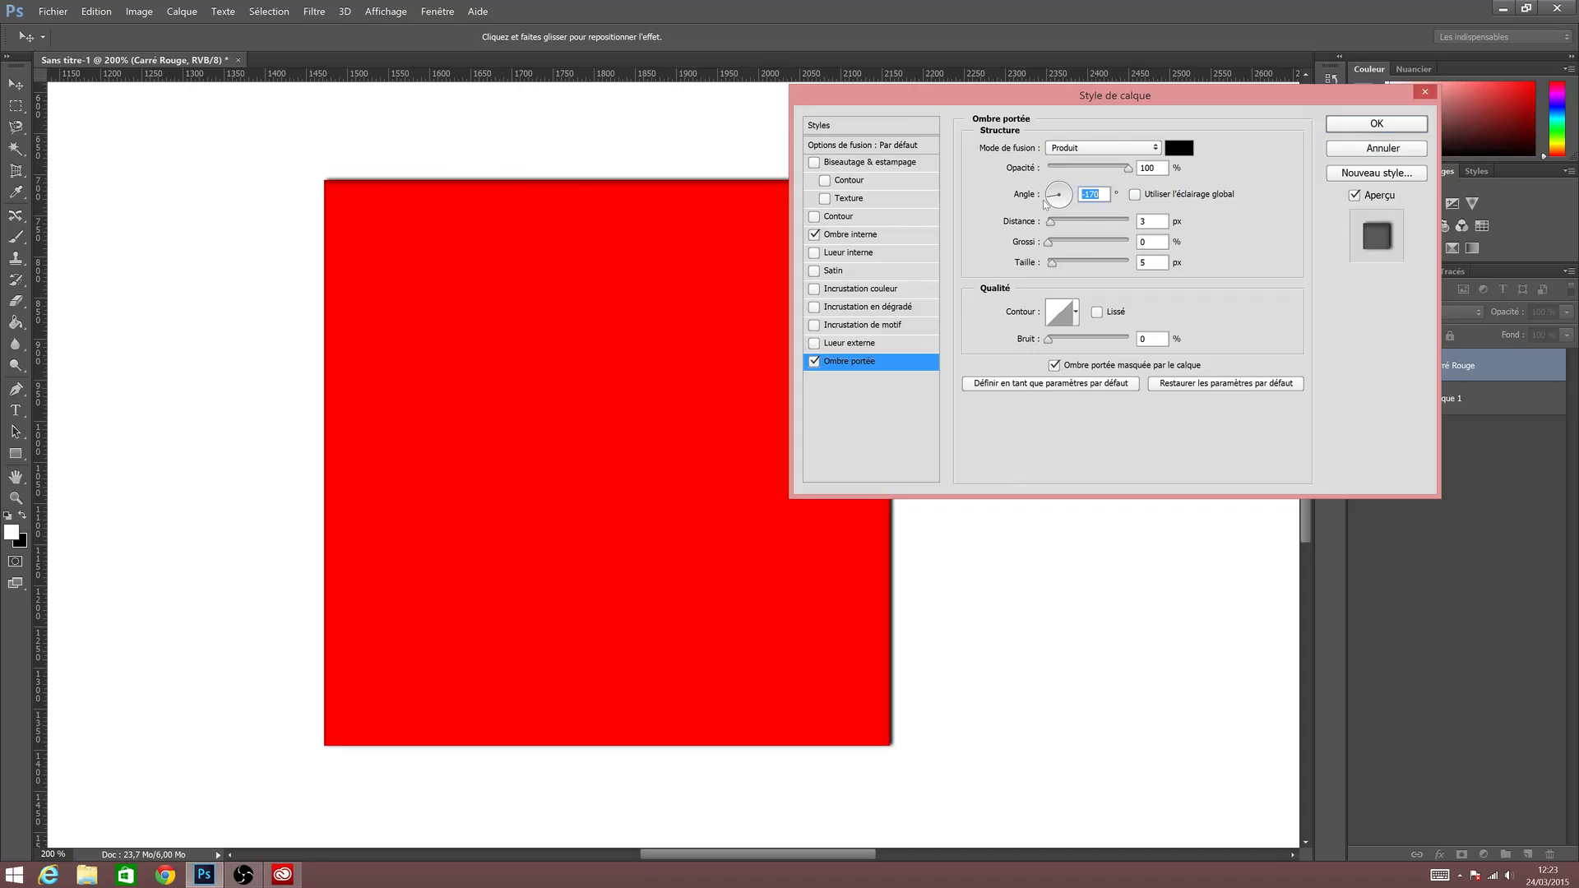
{"action": "left_click_drag", "start_coordinate": [1072, 222], "coordinate": [1047, 246]}
{"action": "left_click", "coordinate": [1059, 180]}
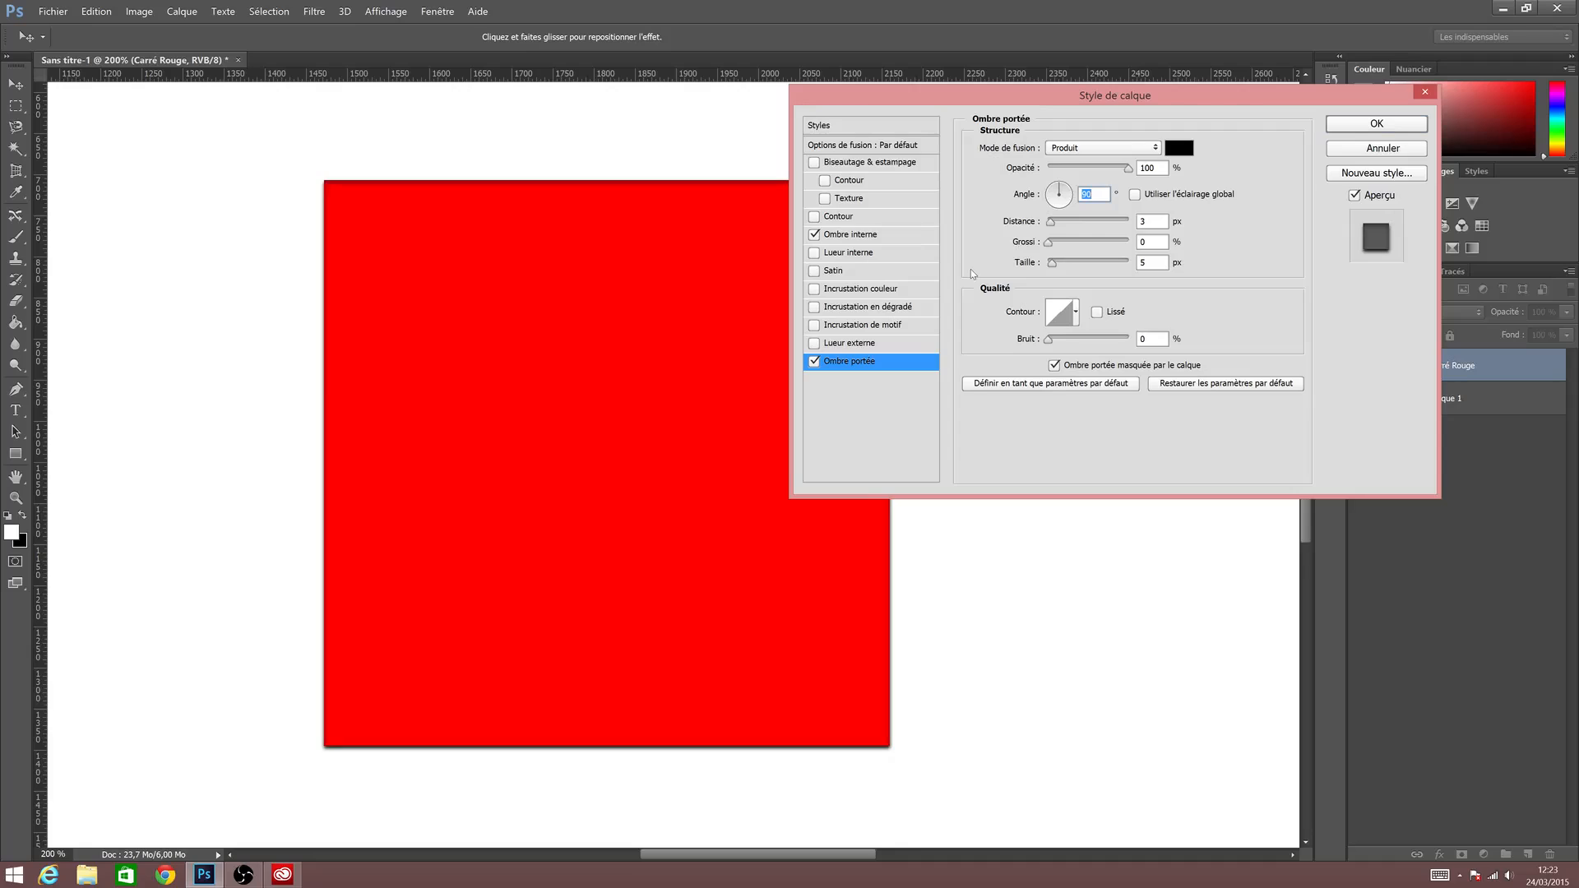
{"action": "left_click", "coordinate": [814, 235]}
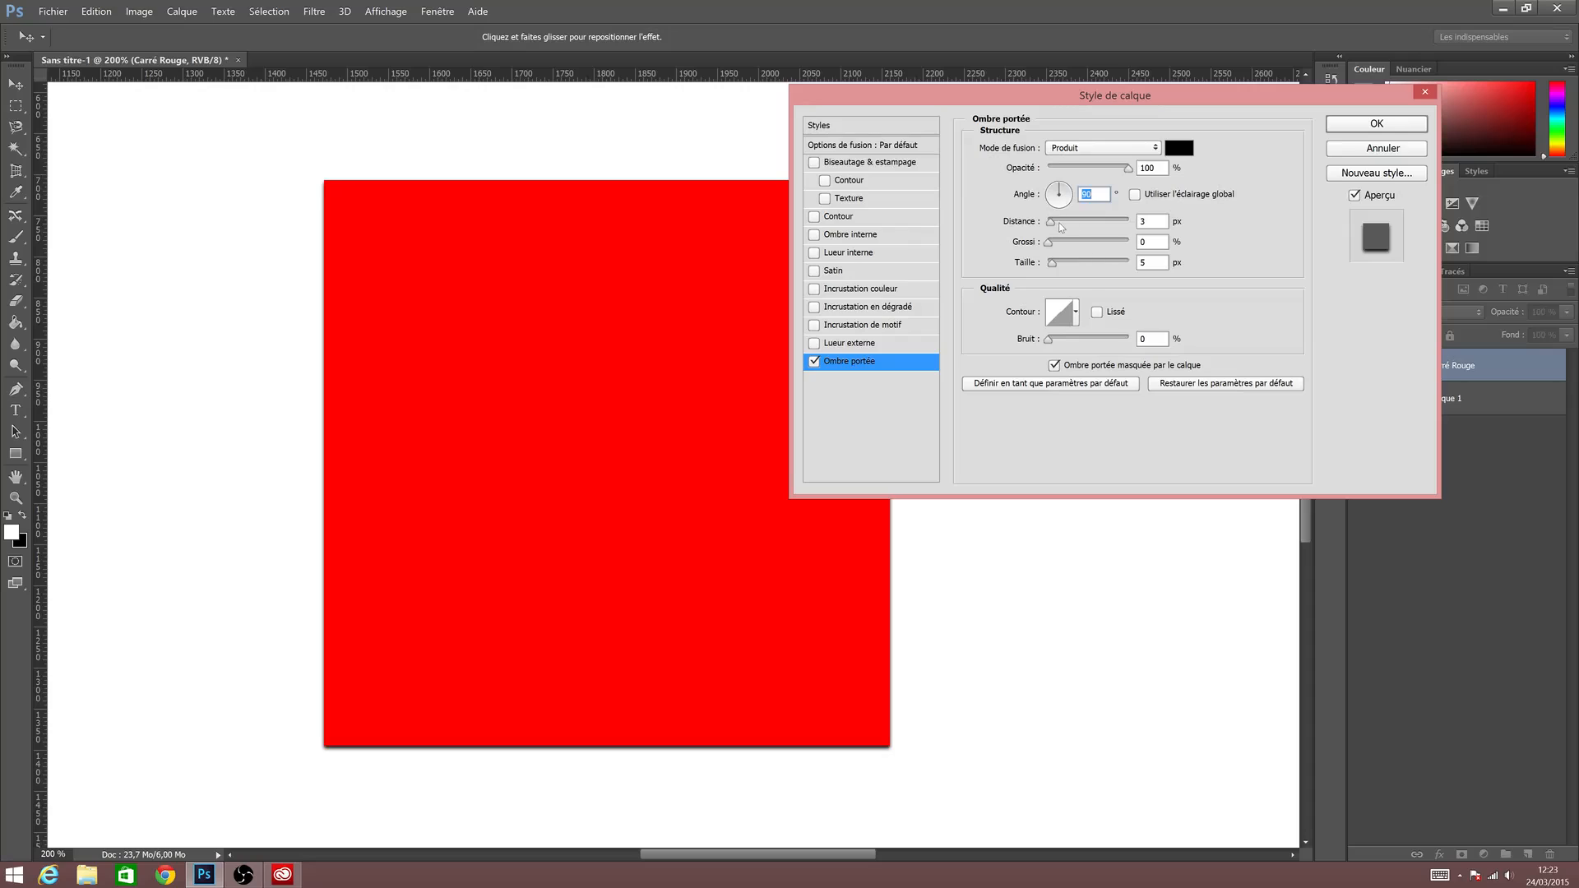
Set the drop shadow's distance to 38 px, its spread (Grossi) to 11% and its size to about 73 px.
{"action": "left_click_drag", "start_coordinate": [1058, 222], "coordinate": [1082, 227]}
{"action": "left_click_drag", "start_coordinate": [1049, 243], "coordinate": [1149, 256]}
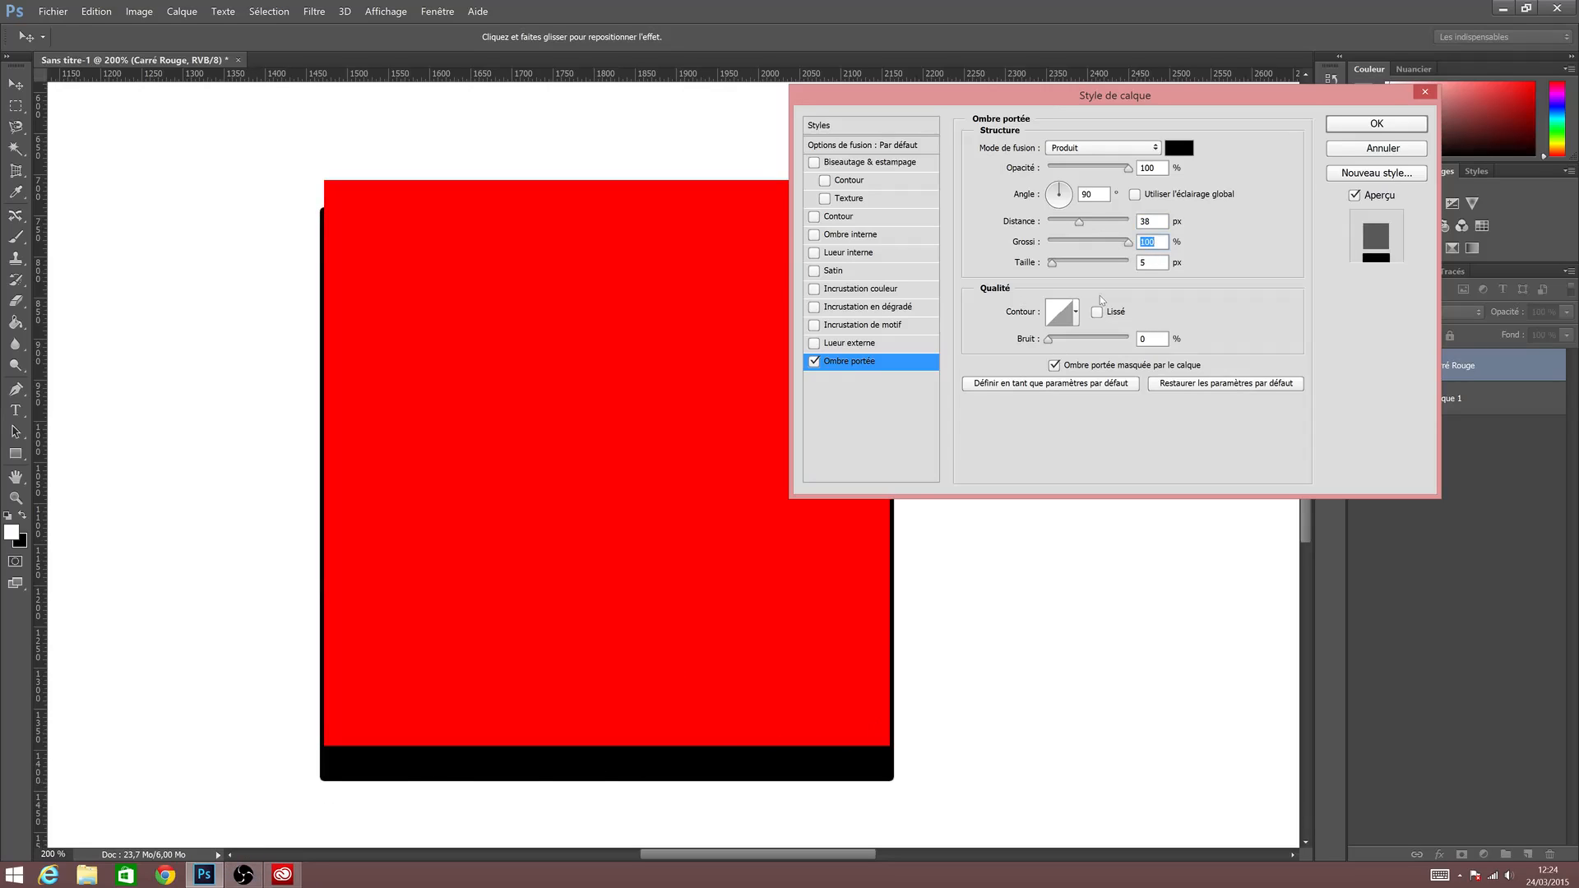
{"action": "left_click_drag", "start_coordinate": [1113, 243], "coordinate": [1122, 278]}
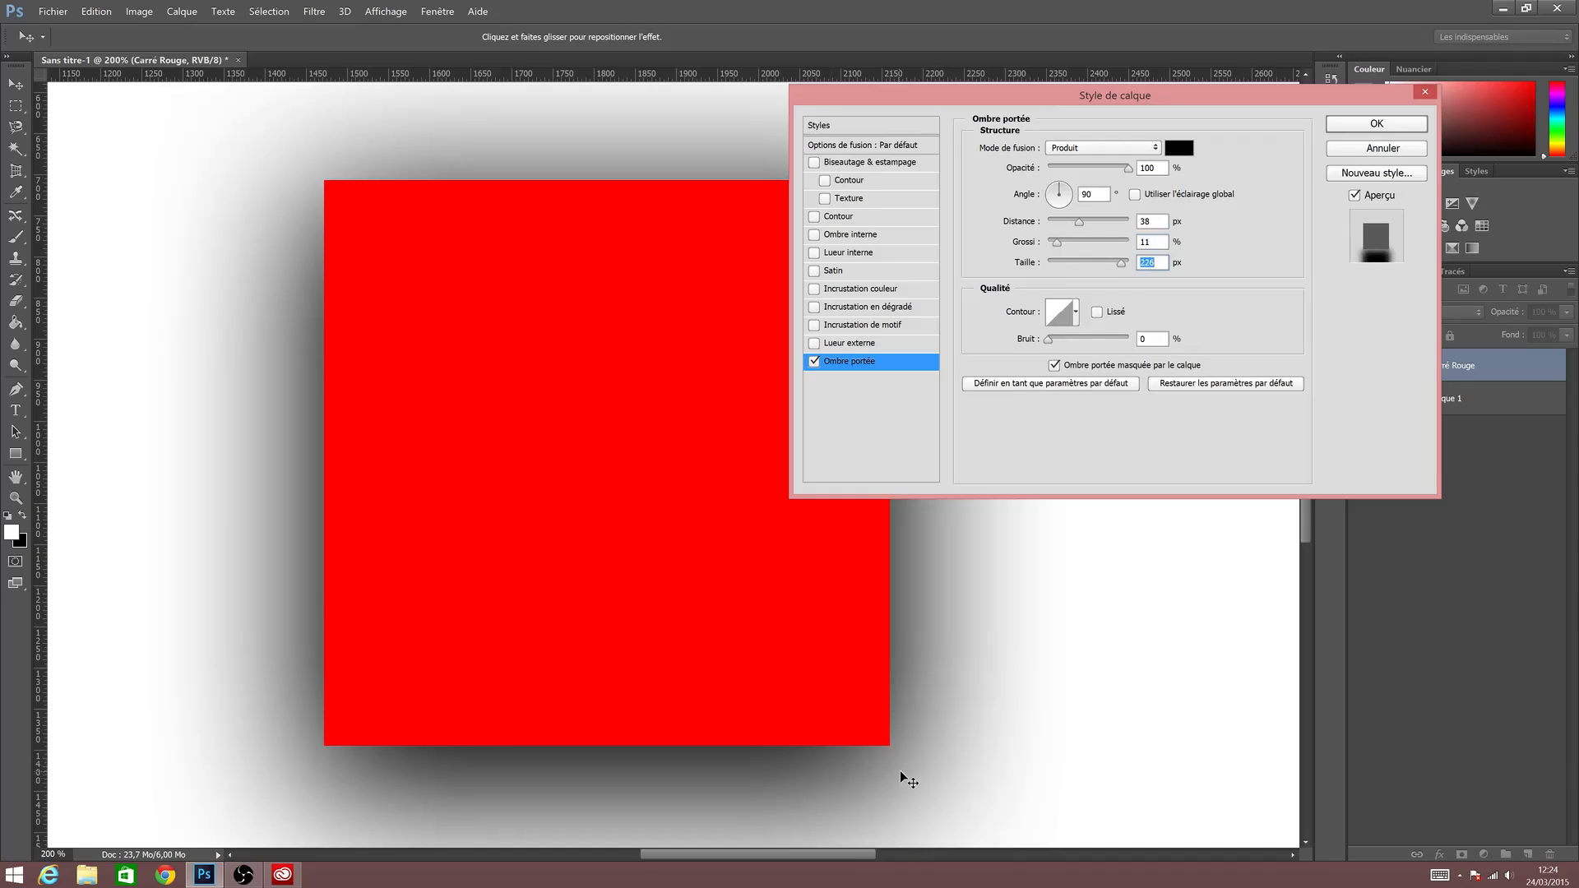
{"action": "left_click_drag", "start_coordinate": [1121, 262], "coordinate": [1076, 276]}
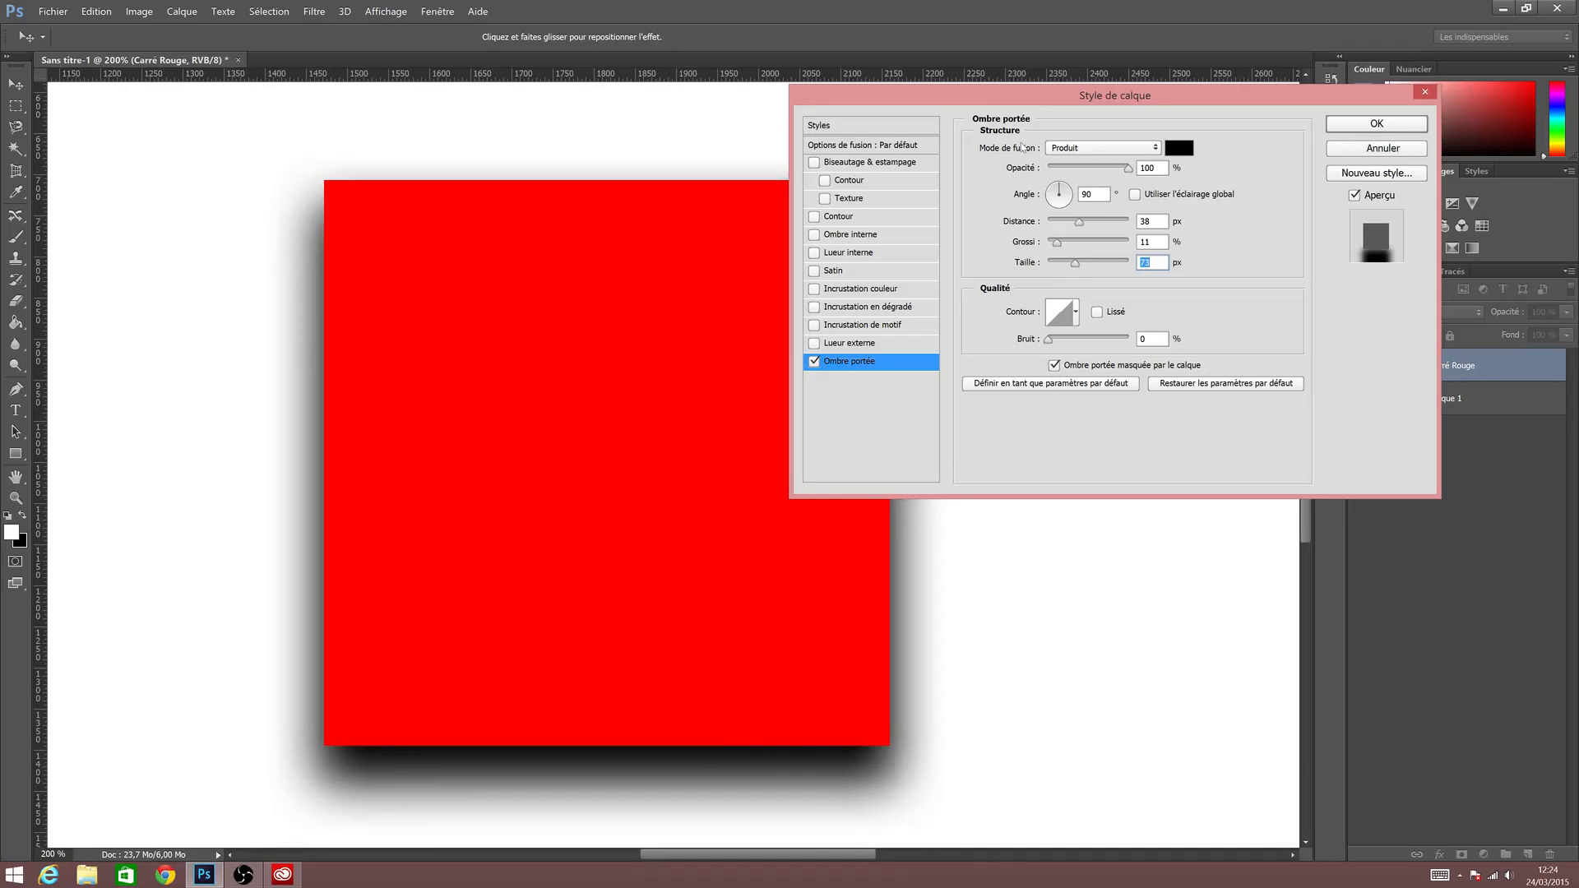
Reposition the drop shadow on the canvas to an angle of 106° and distance of 25 px, and apply the layer style.
{"action": "left_click_drag", "start_coordinate": [1129, 100], "coordinate": [1225, 47]}
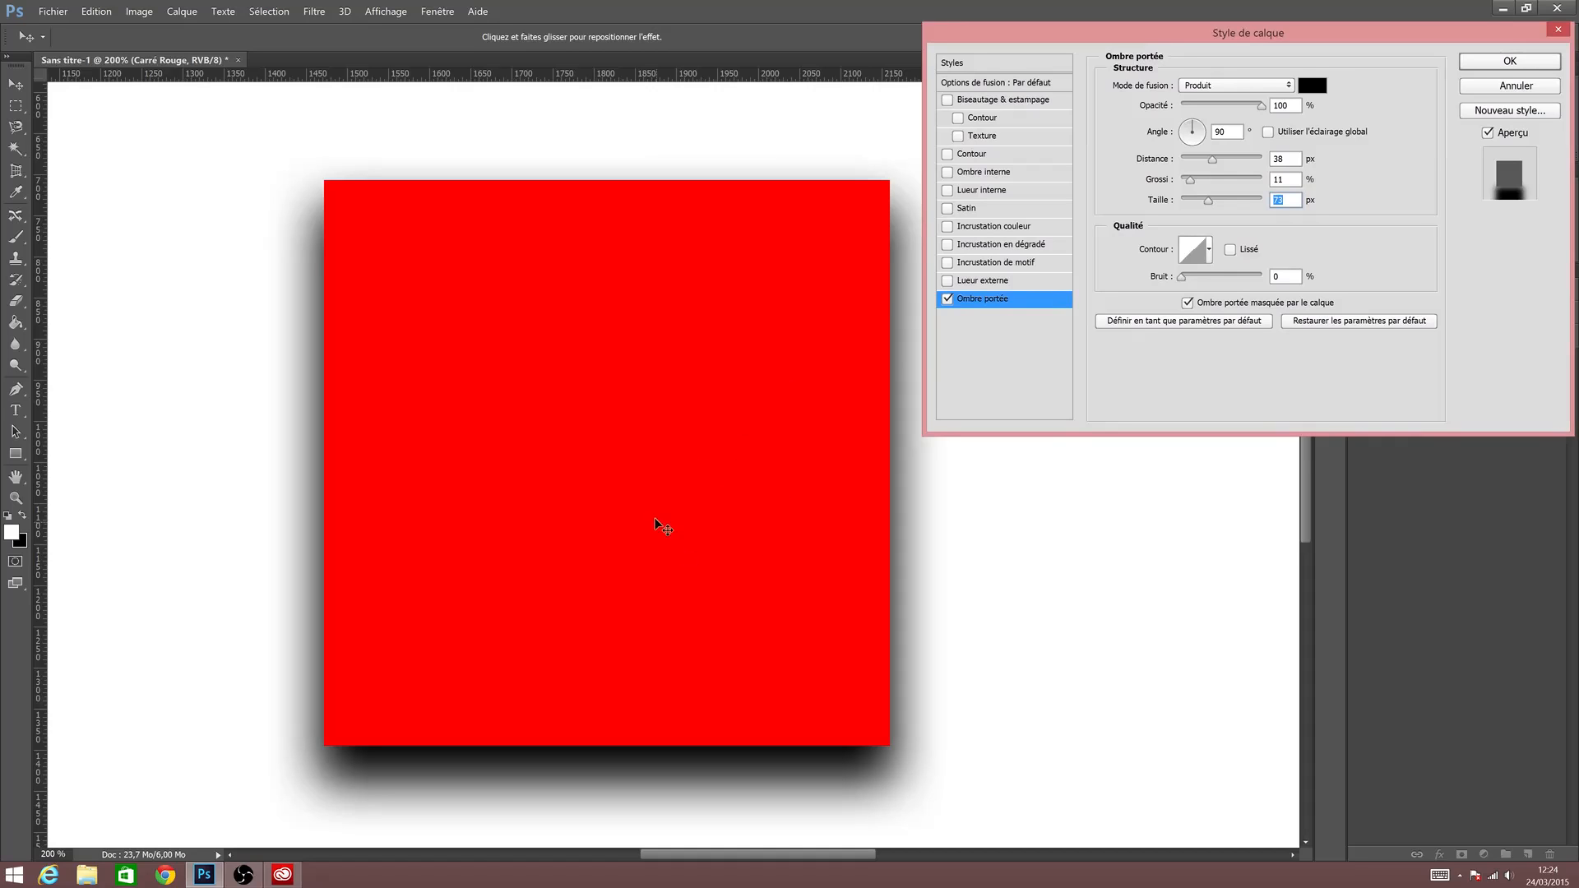
{"action": "left_click_drag", "start_coordinate": [633, 518], "coordinate": [663, 448]}
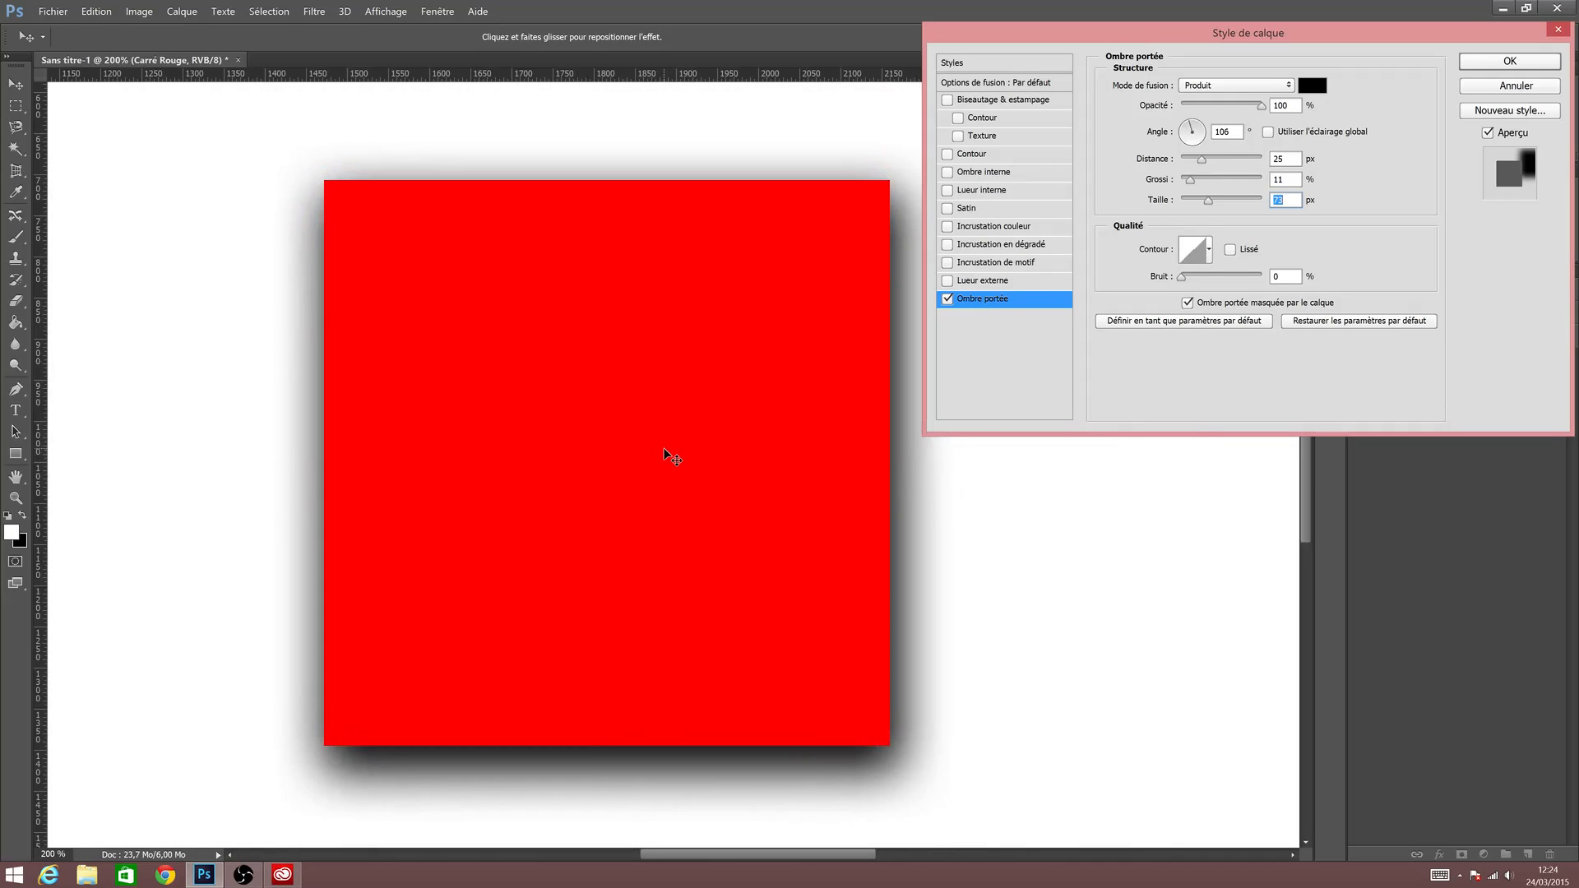
{"action": "left_click", "coordinate": [1495, 66]}
{"action": "key", "text": "z"}
{"action": "key", "text": "ctrl+minus"}
{"action": "key", "text": "ctrl+minus"}
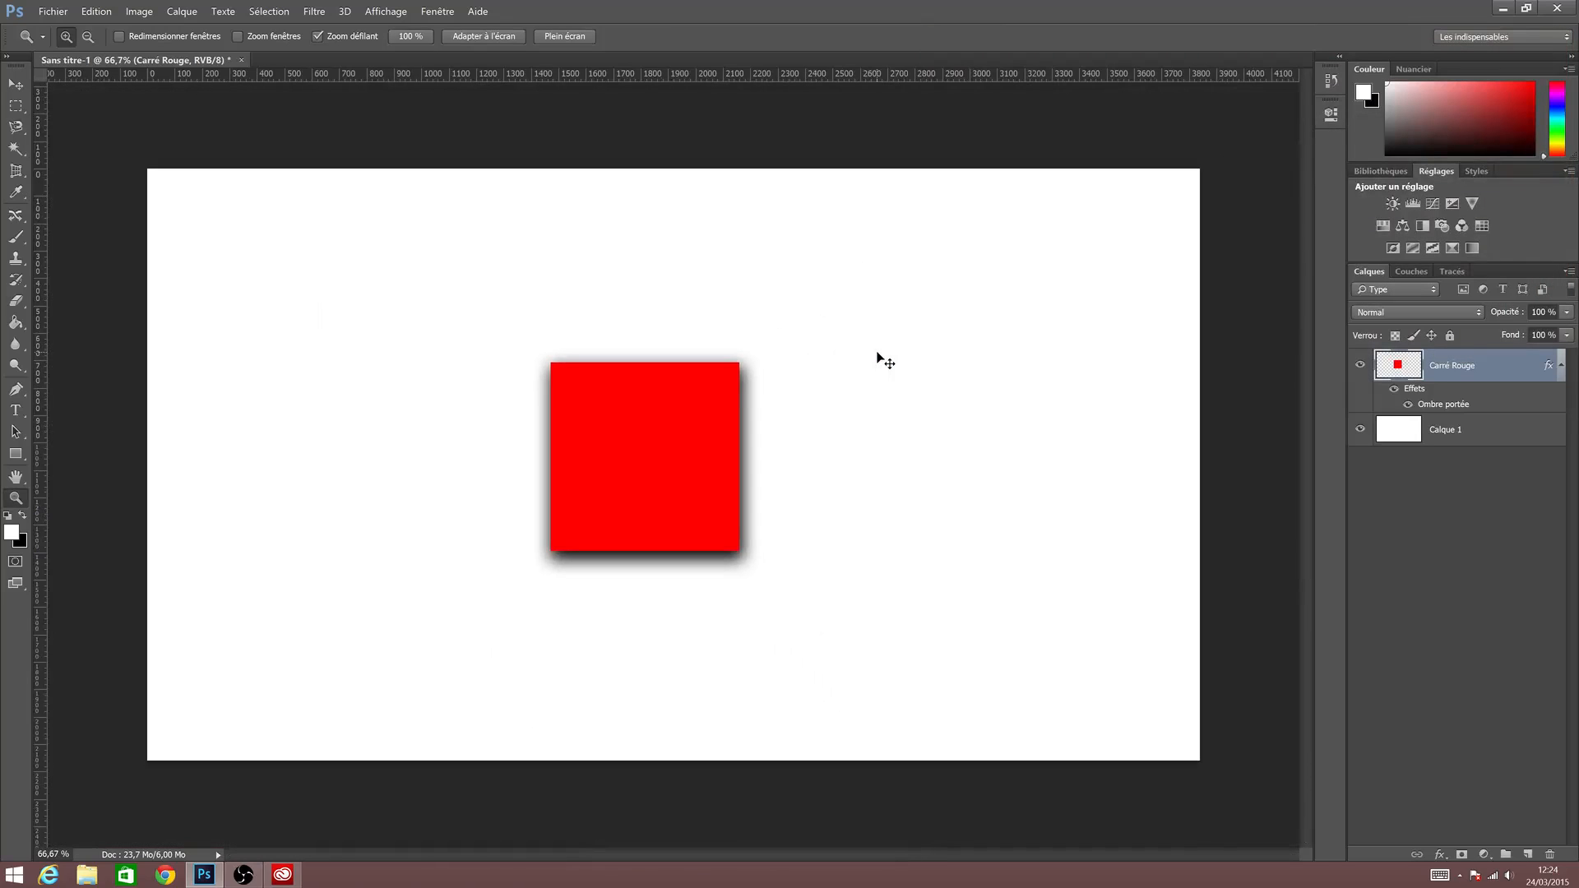
Create a new layer above Carré Rouge and name it Rond Jaune.
{"action": "left_click", "coordinate": [1527, 854]}
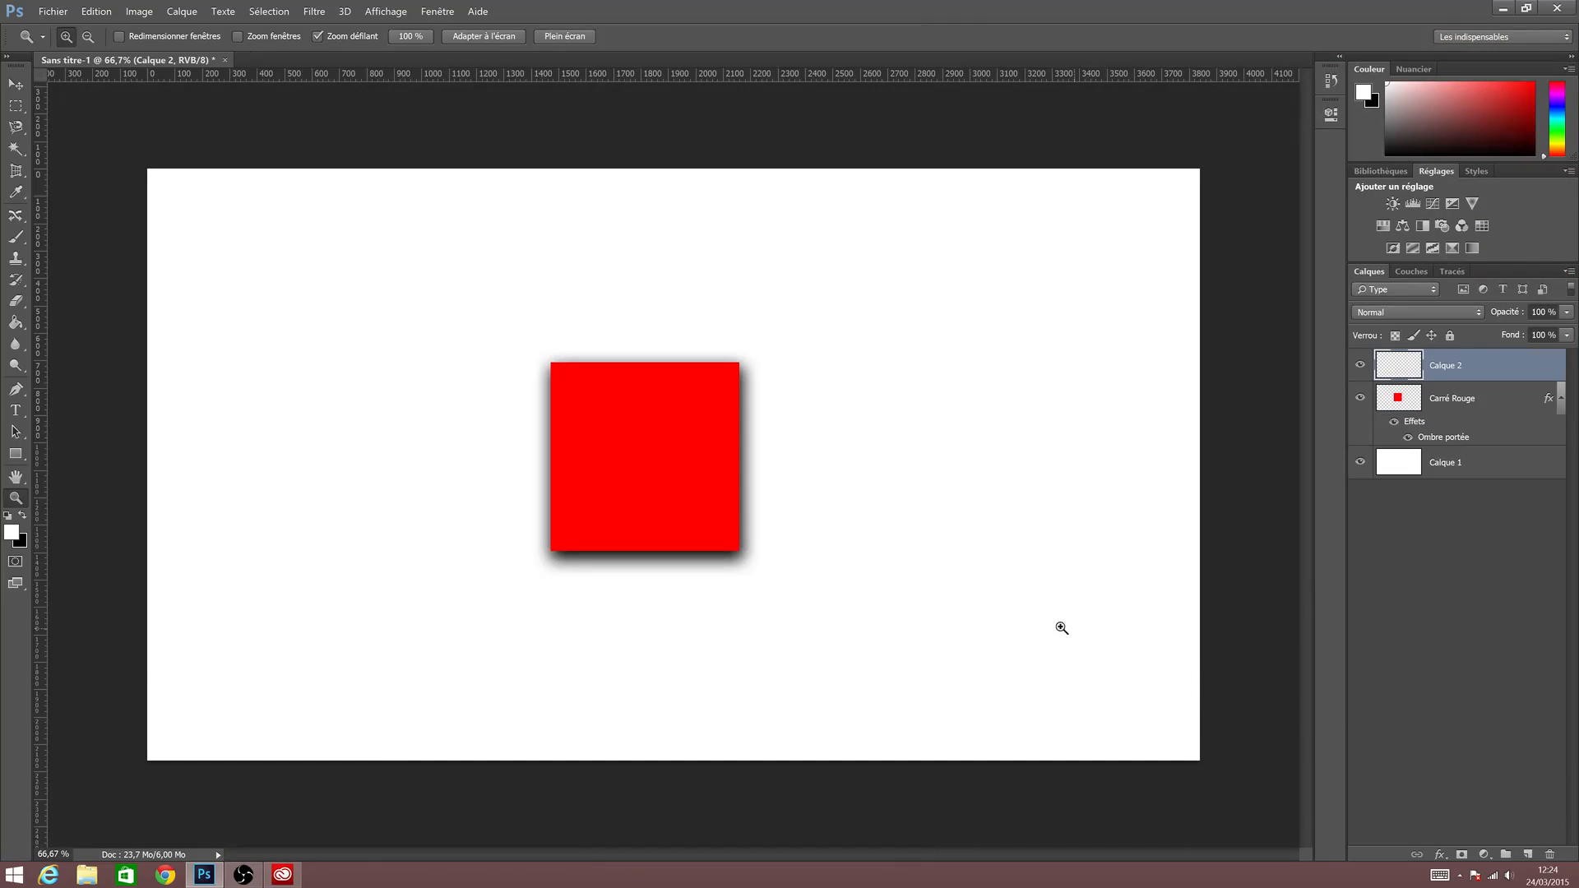
{"action": "double_click", "coordinate": [1461, 365]}
{"action": "type", "text": "Rond Jaune"}
{"action": "key", "text": "Return"}
Draw a circular selection about 600 px wide to the right of the red square, centred on roughly the same height.
{"action": "right_click", "coordinate": [15, 105]}
{"action": "left_click", "coordinate": [83, 122]}
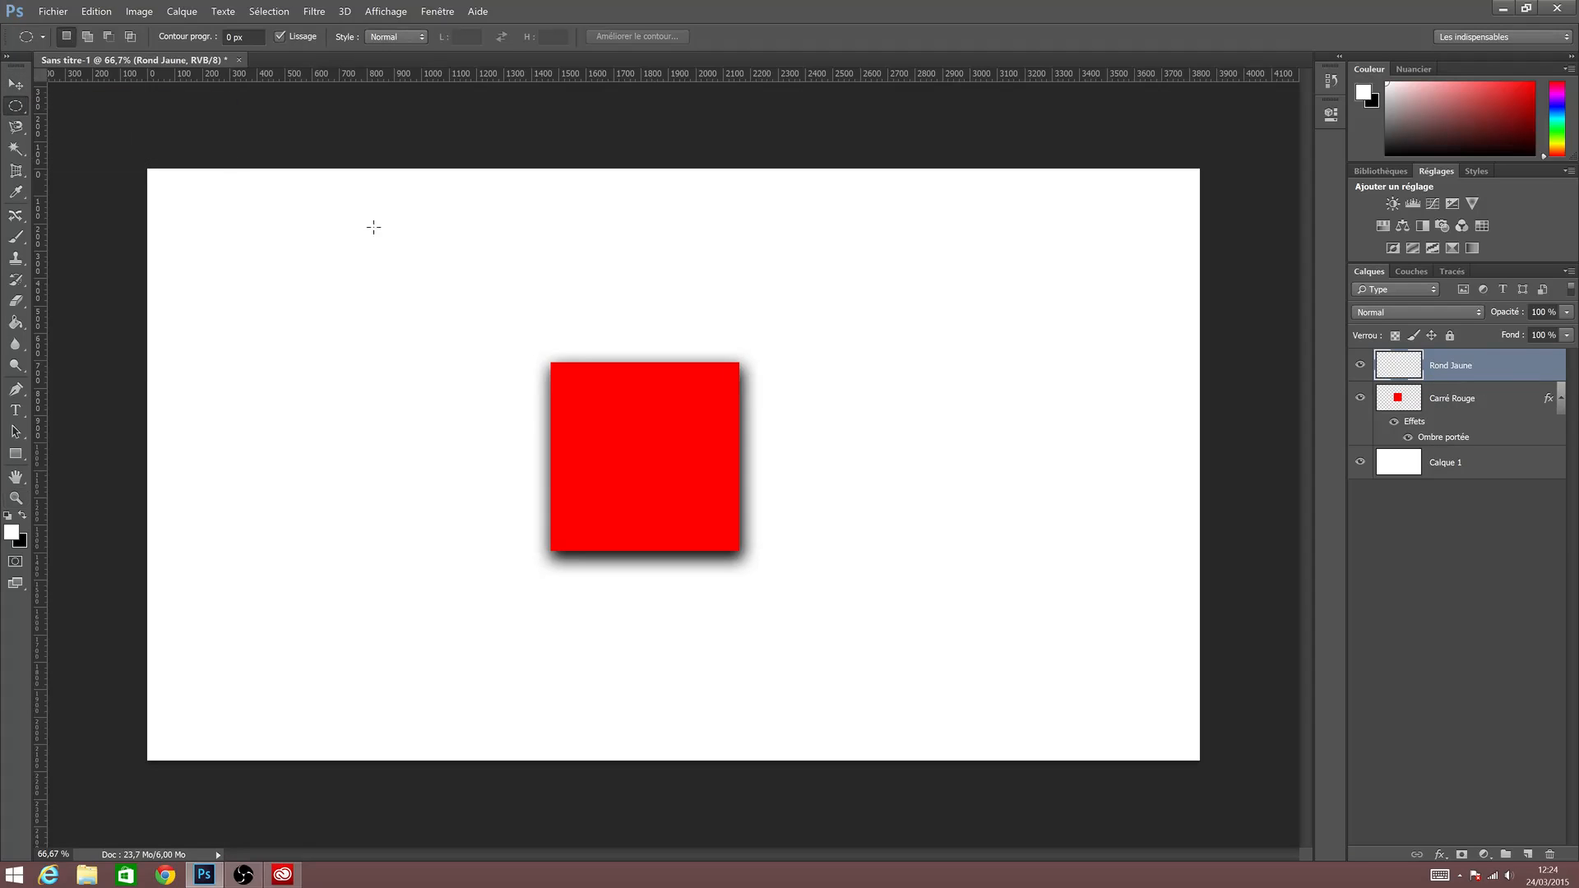
{"action": "mouse_move", "coordinate": [931, 419]}
{"action": "left_mouse_down"}
{"action": "mouse_move", "coordinate": [991, 502]}
{"action": "mouse_move", "coordinate": [950, 457]}
{"action": "left_mouse_up"}
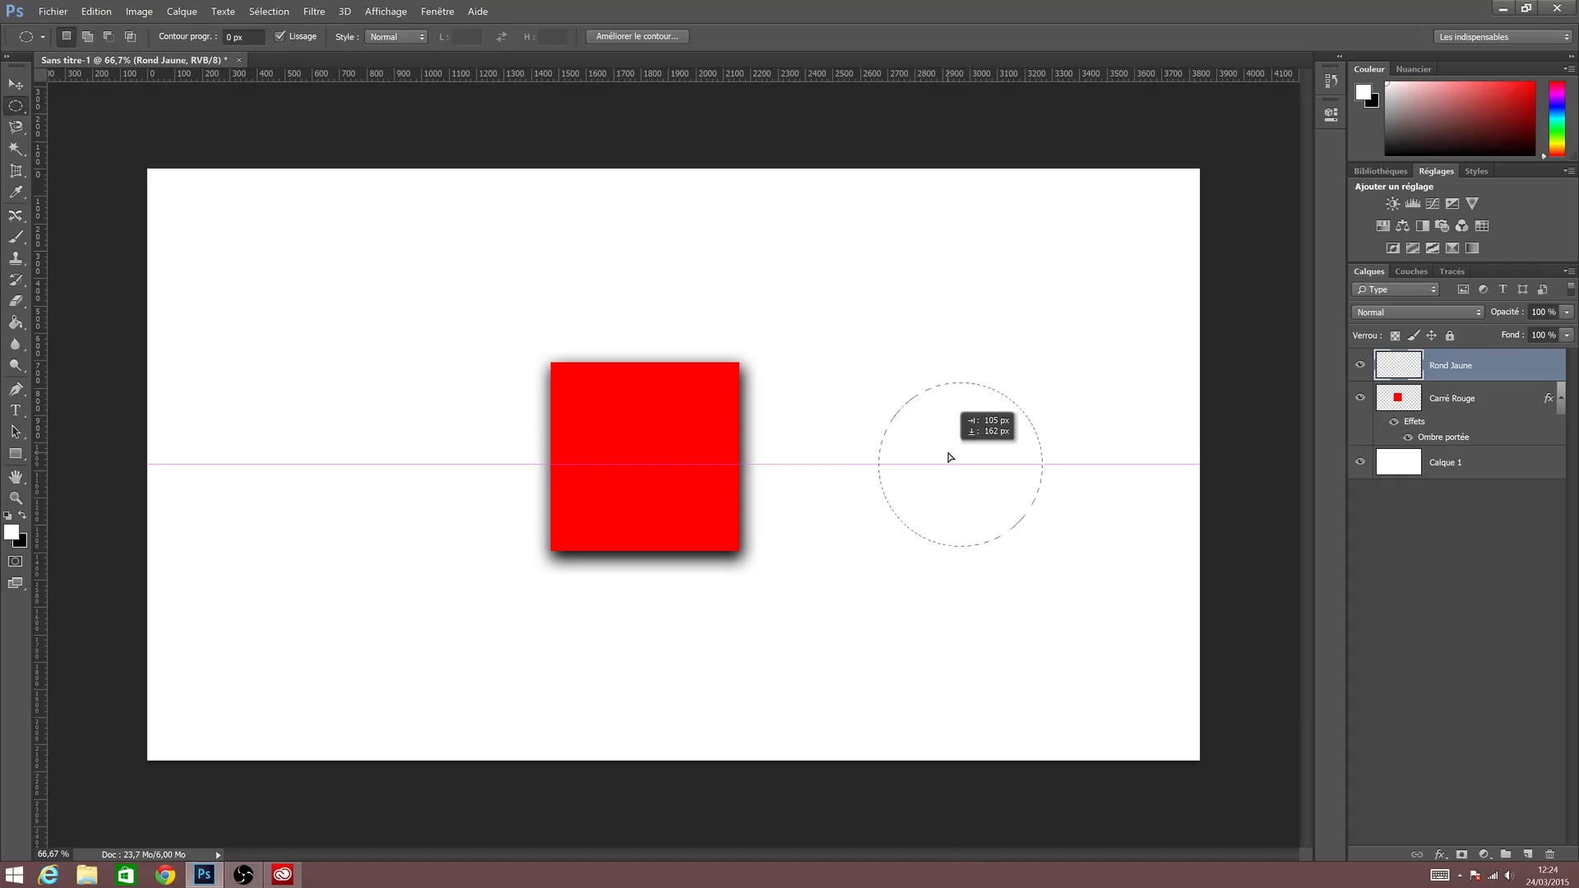
Fill the circular selection with yellow #fff000 on Rond Jaune and move the circle slightly up to align with the red square.
{"action": "left_click", "coordinate": [11, 533]}
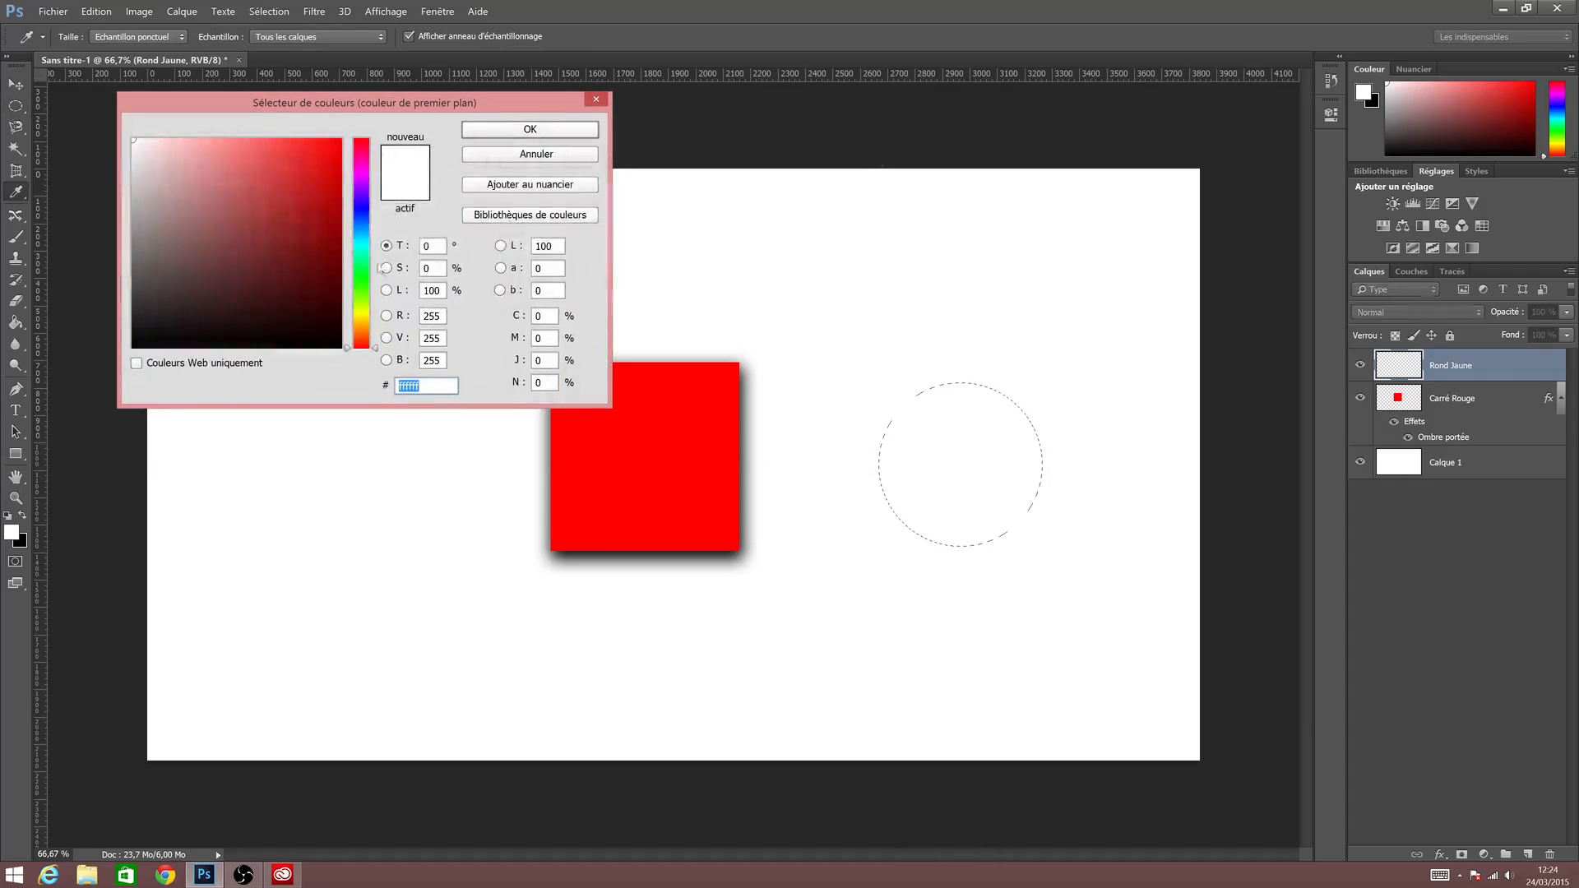
{"action": "left_click_drag", "start_coordinate": [361, 329], "coordinate": [358, 315]}
{"action": "left_click", "coordinate": [339, 140]}
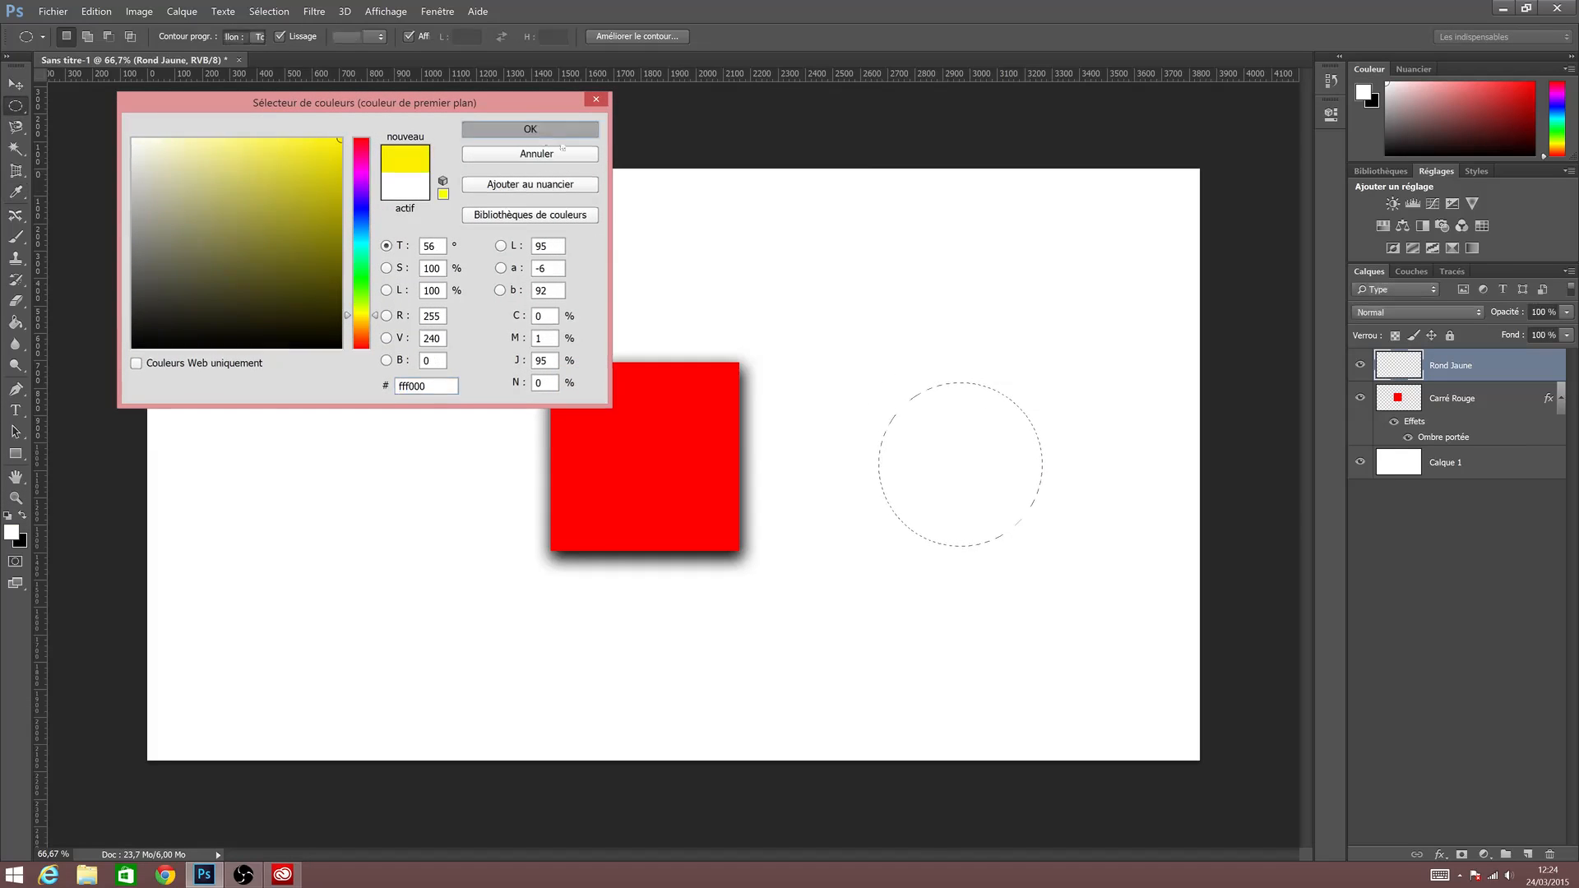
{"action": "left_click", "coordinate": [559, 130]}
{"action": "key", "text": "g"}
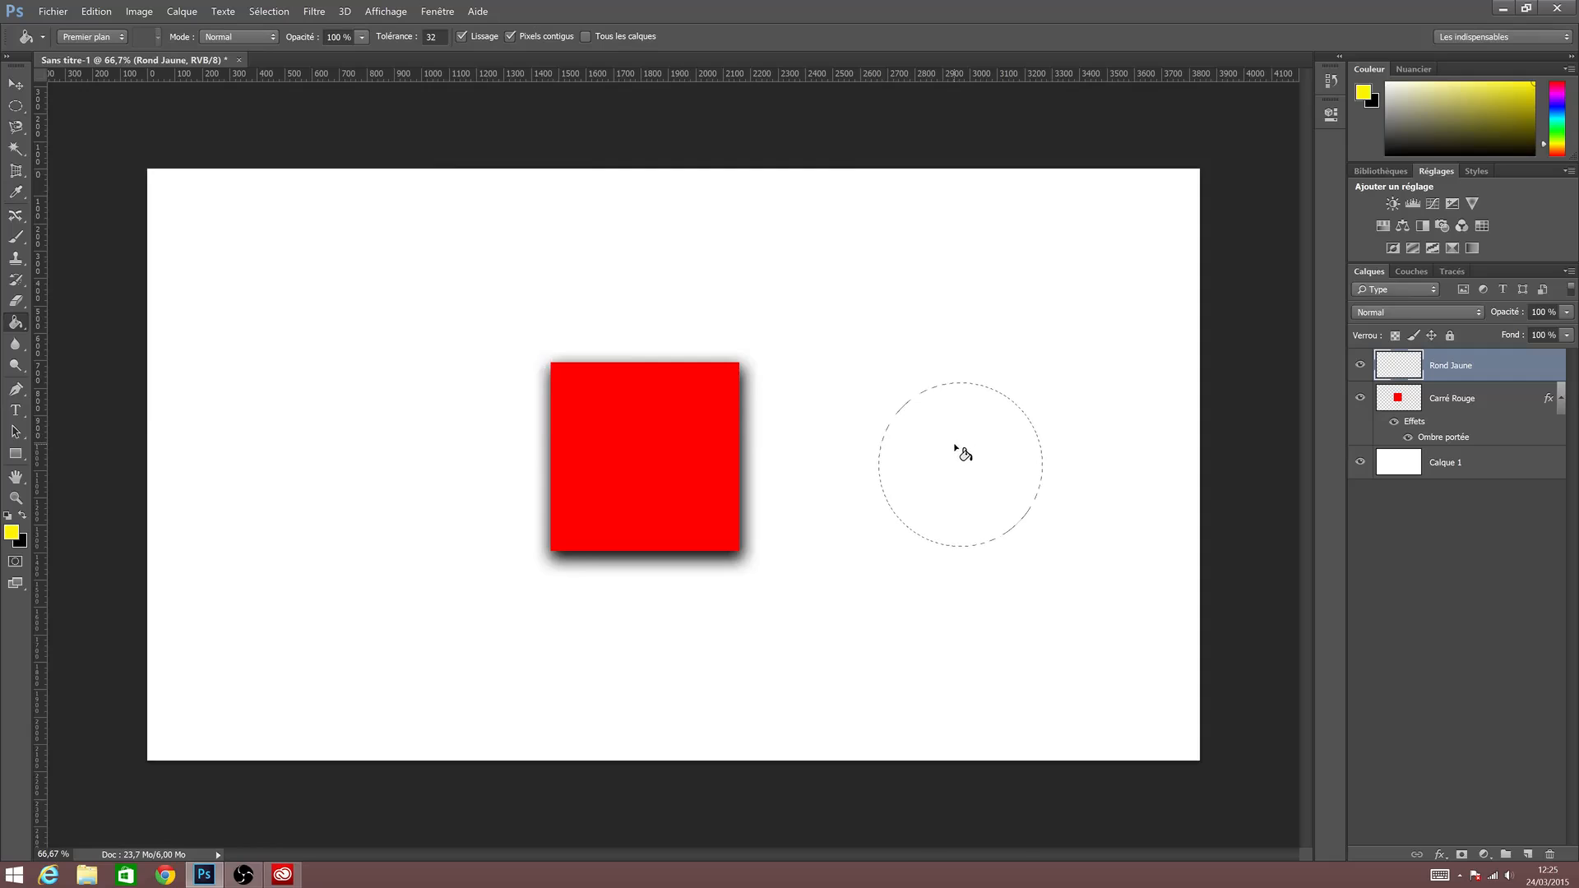
{"action": "left_click", "coordinate": [955, 448]}
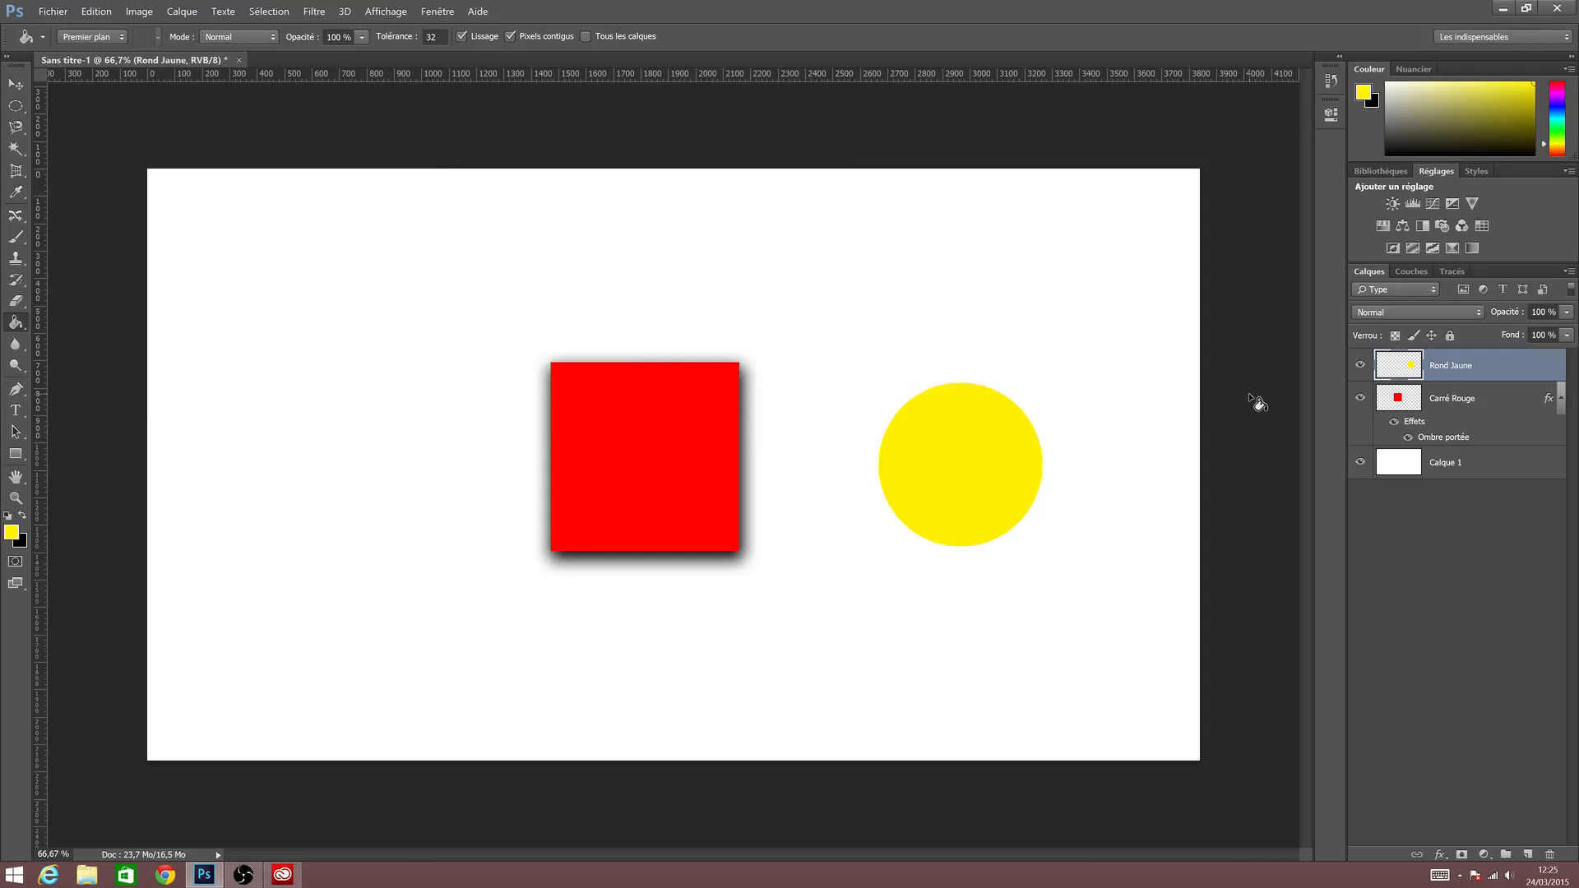
{"action": "key", "text": "v"}
{"action": "mouse_move", "coordinate": [995, 469]}
{"action": "left_mouse_down"}
{"action": "mouse_move", "coordinate": [543, 377]}
{"action": "mouse_move", "coordinate": [843, 635]}
{"action": "mouse_move", "coordinate": [638, 317]}
{"action": "mouse_move", "coordinate": [842, 581]}
{"action": "mouse_move", "coordinate": [1015, 448]}
{"action": "mouse_move", "coordinate": [987, 464]}
{"action": "left_mouse_up"}
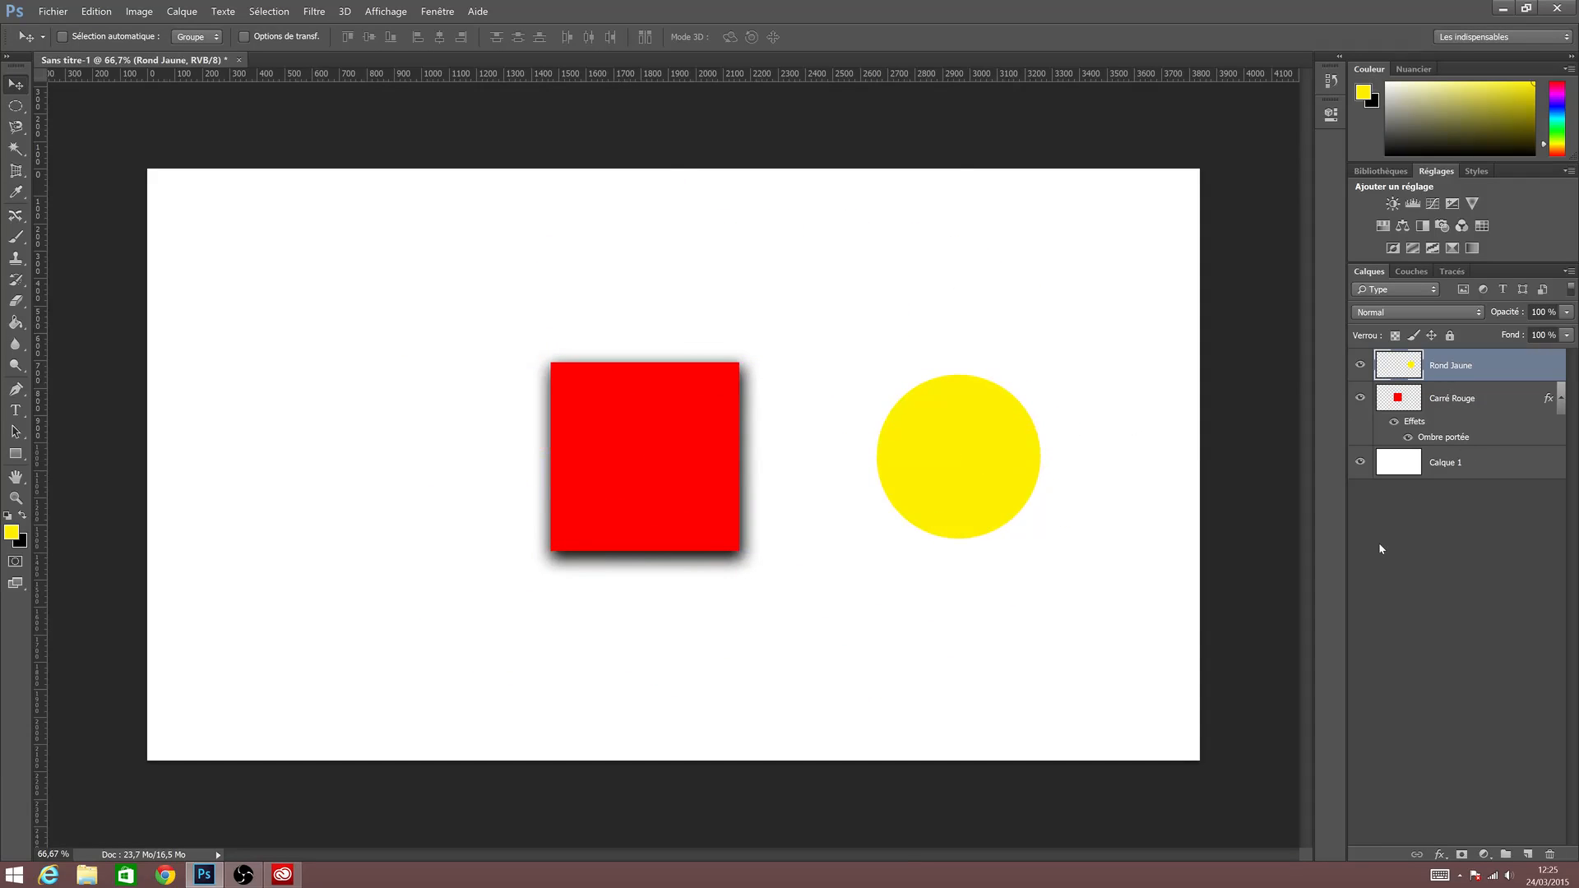
Copy the layer style from Carré Rouge, paste it onto Rond Jaune and undo the paste.
{"action": "left_click", "coordinate": [1452, 438]}
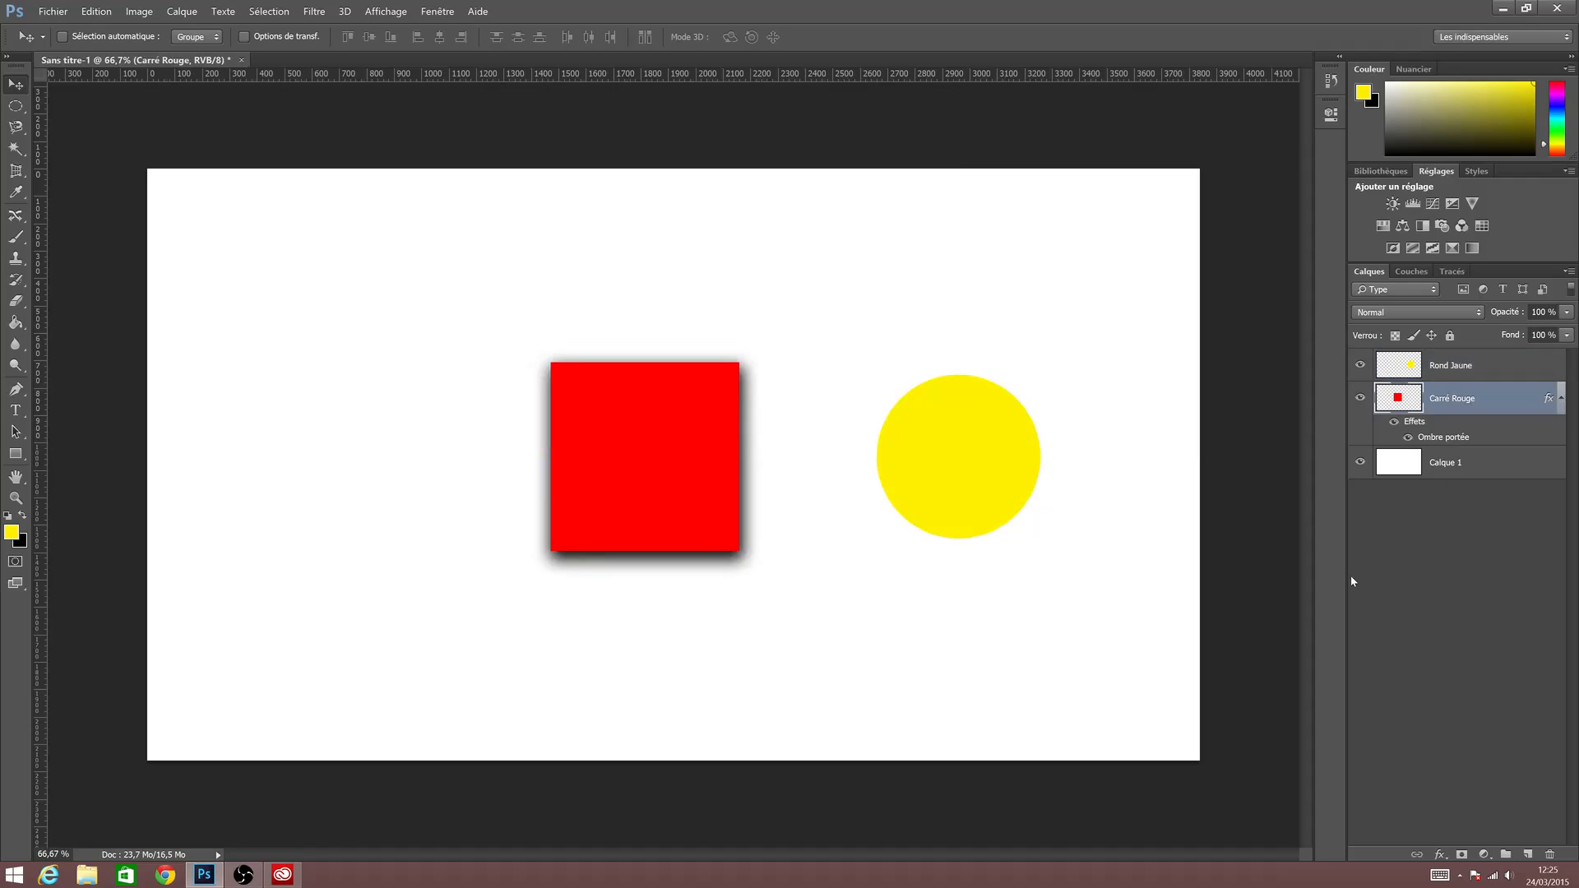
{"action": "right_click", "coordinate": [1444, 440]}
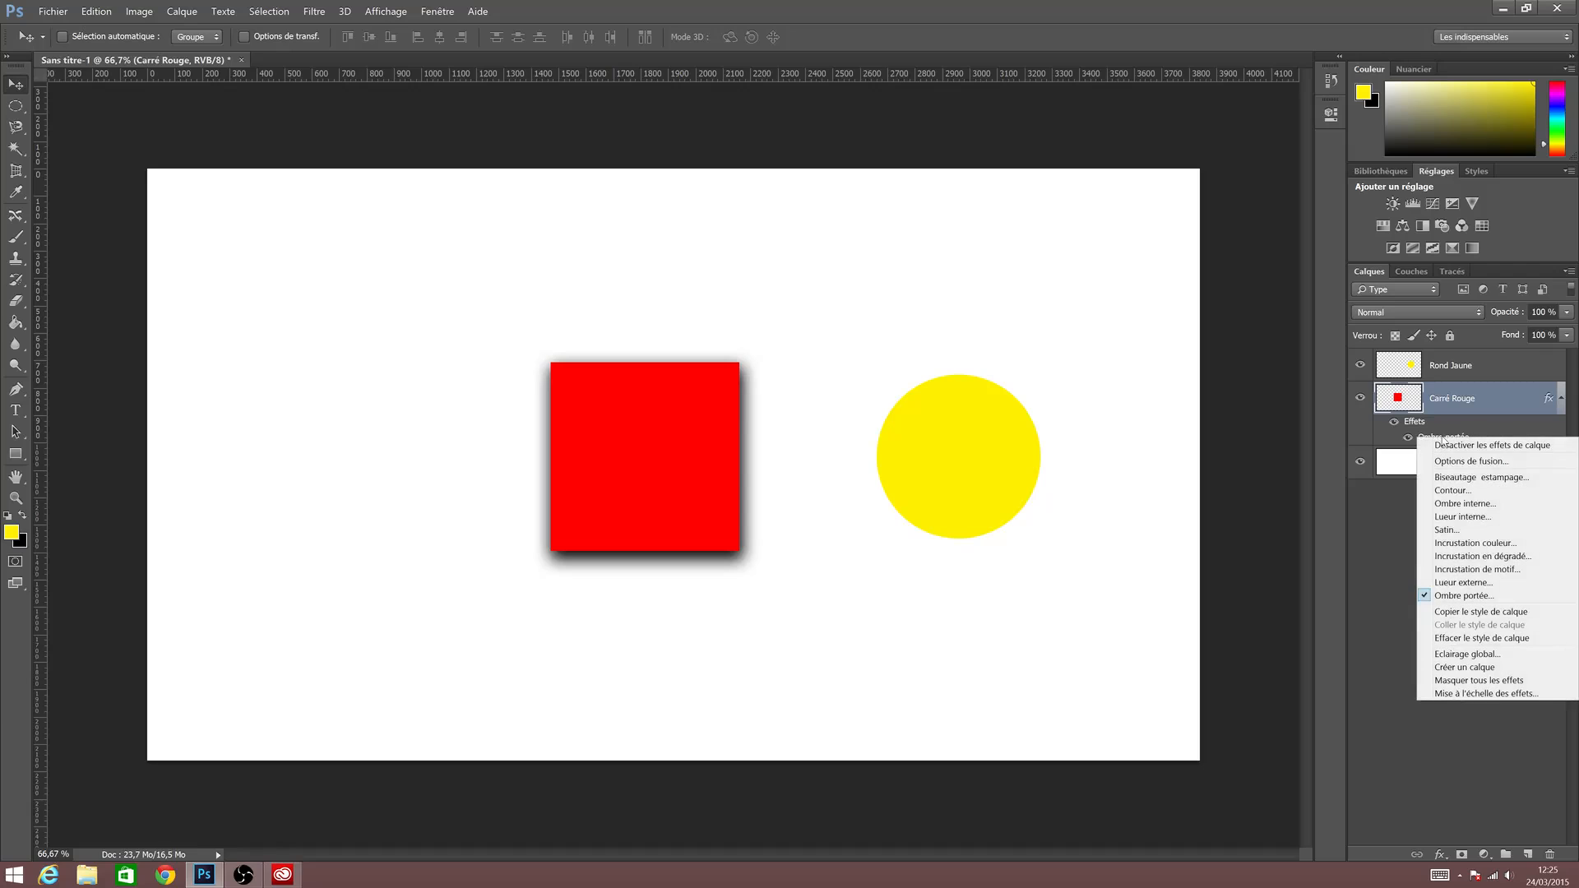
{"action": "left_click", "coordinate": [1479, 613]}
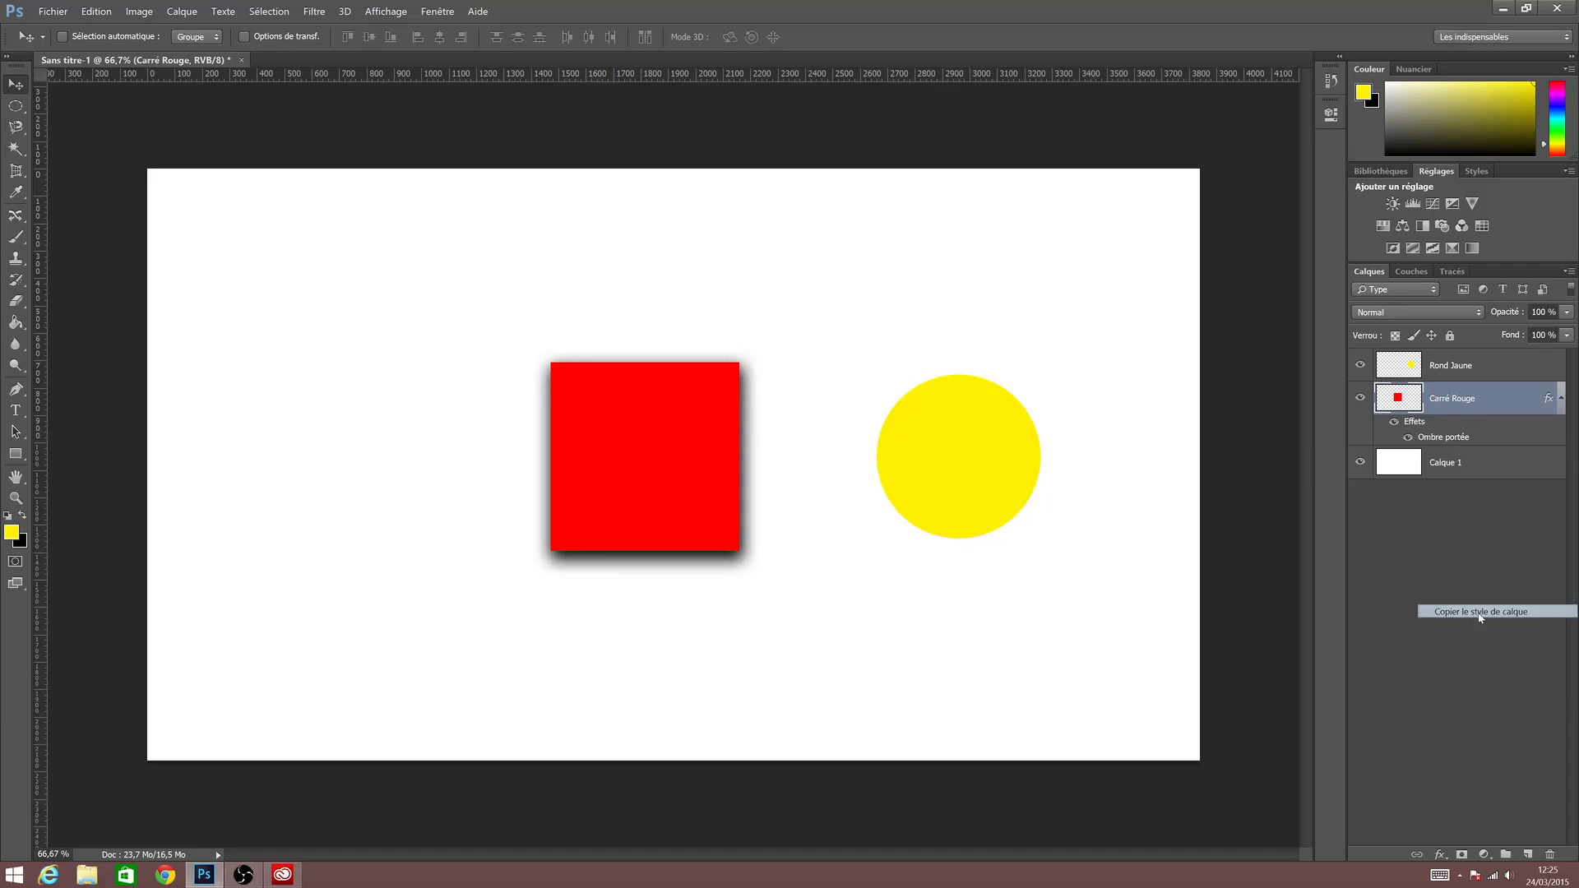
{"action": "left_click", "coordinate": [1439, 373]}
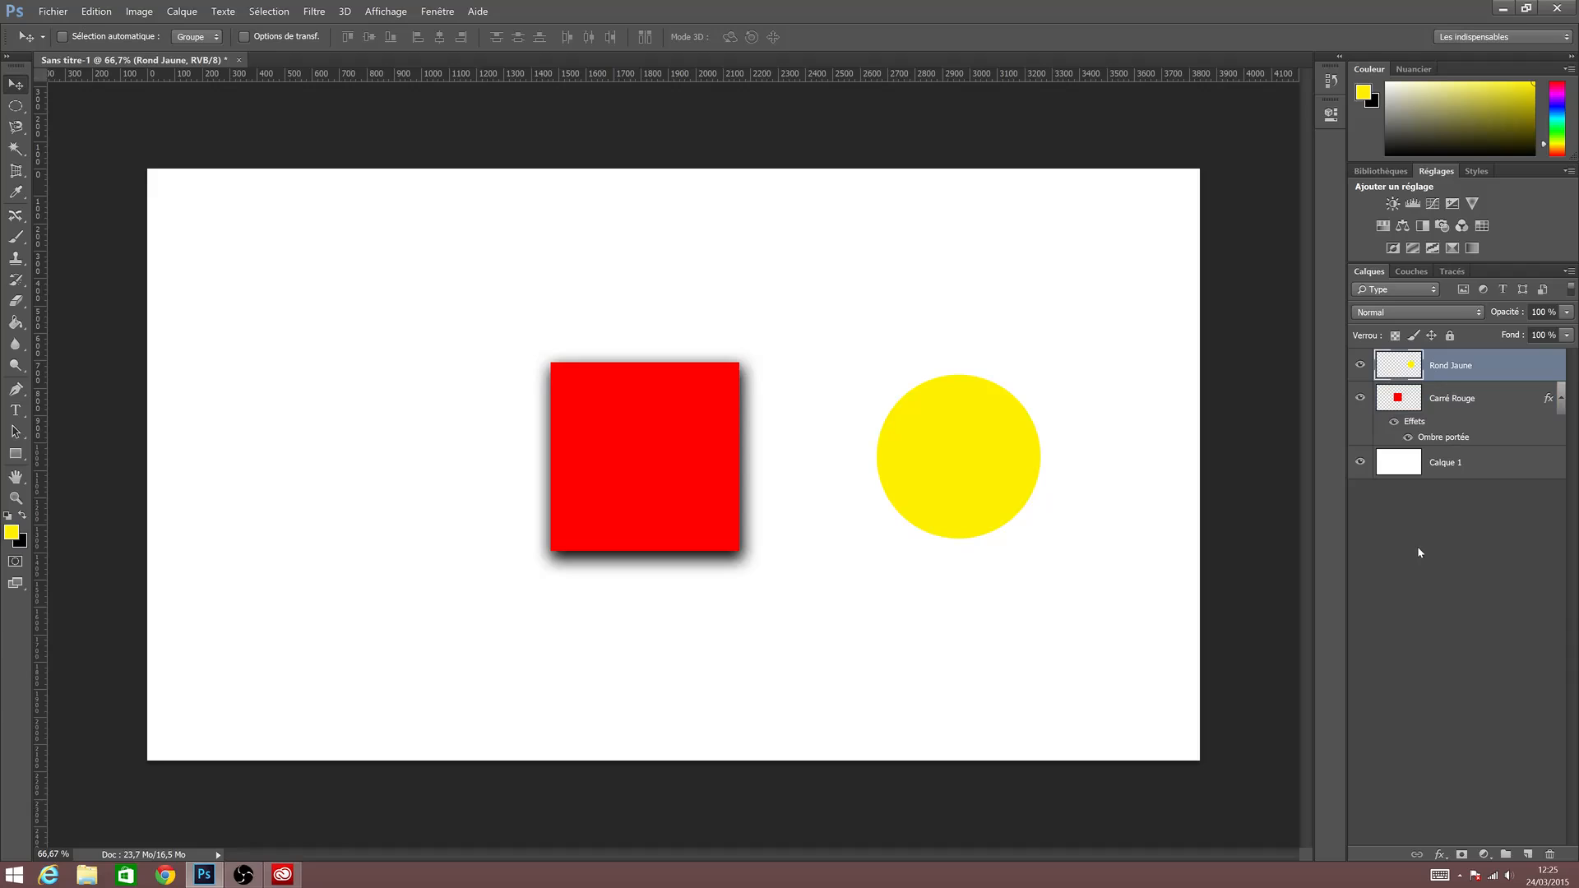
{"action": "right_click", "coordinate": [1466, 369]}
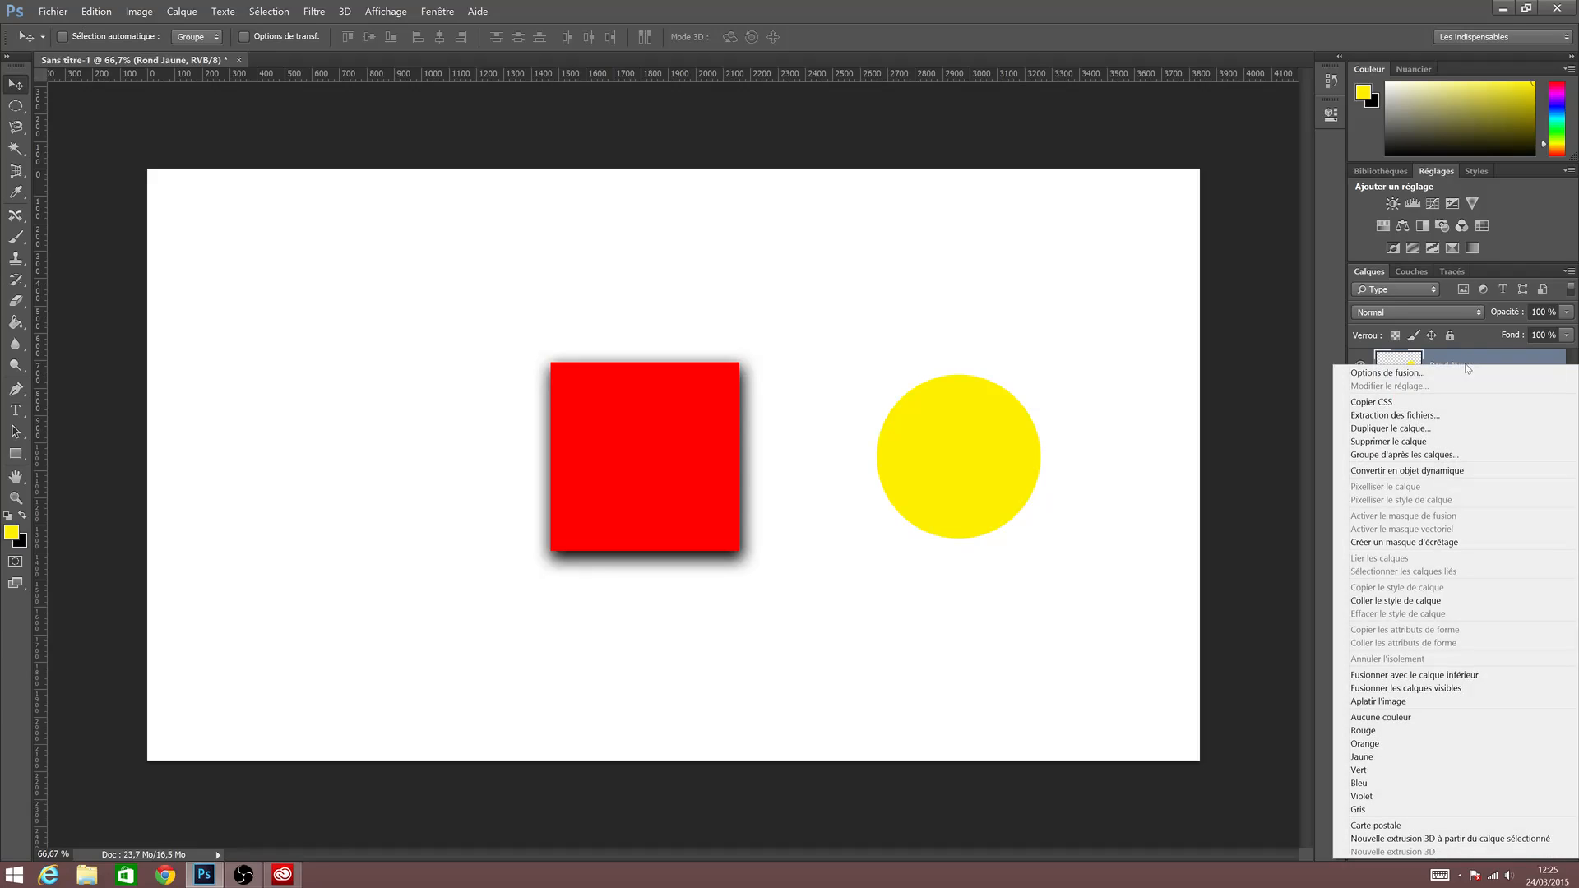
{"action": "left_click", "coordinate": [1379, 601]}
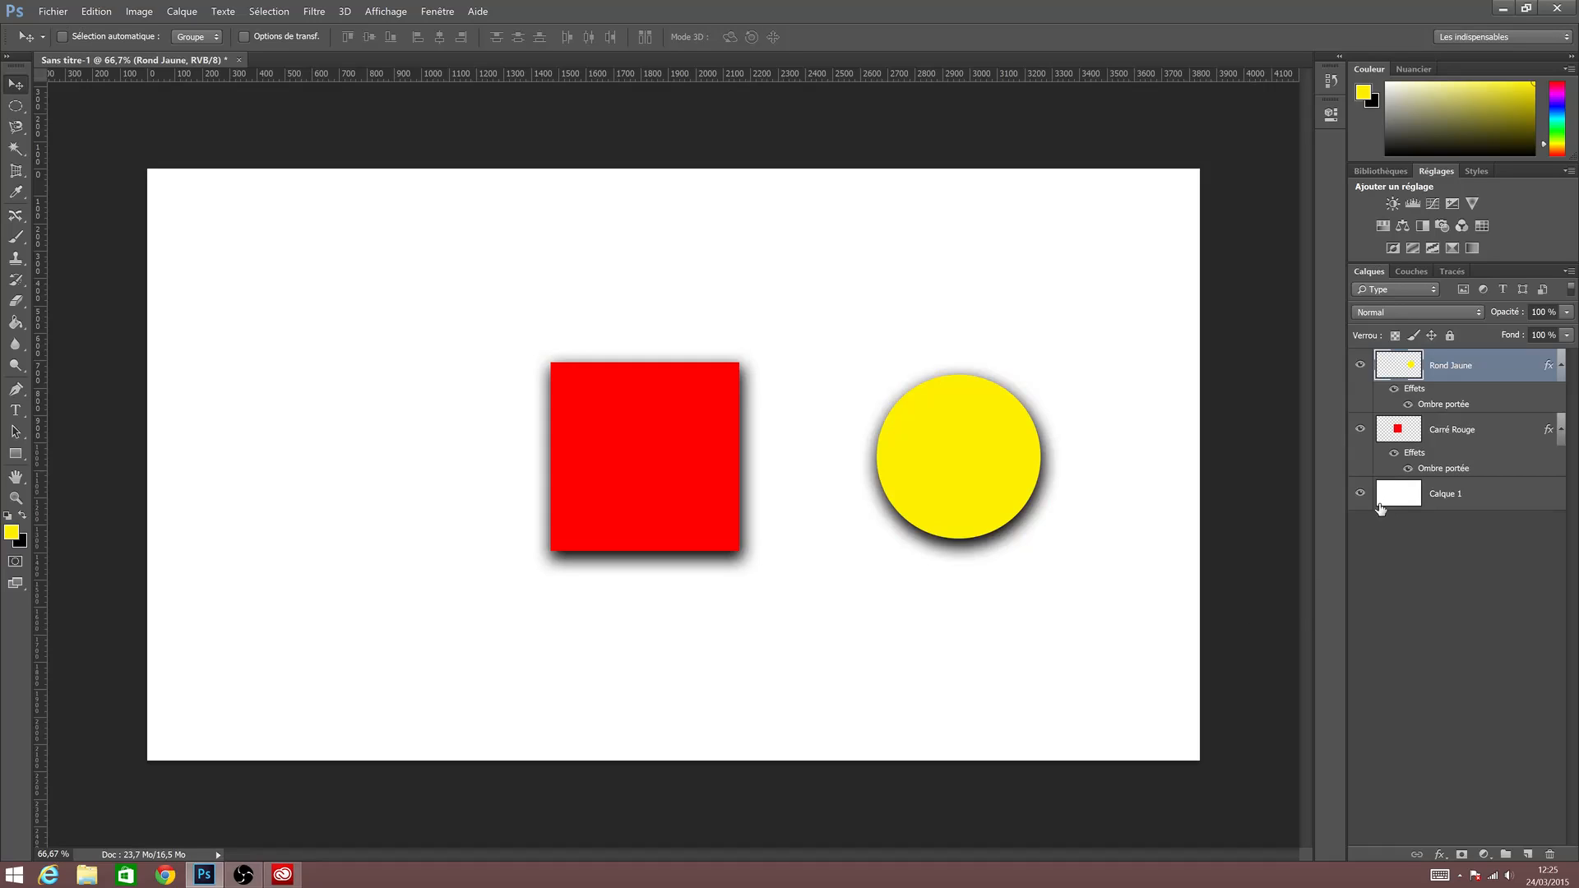
{"action": "key", "text": "ctrl+z"}
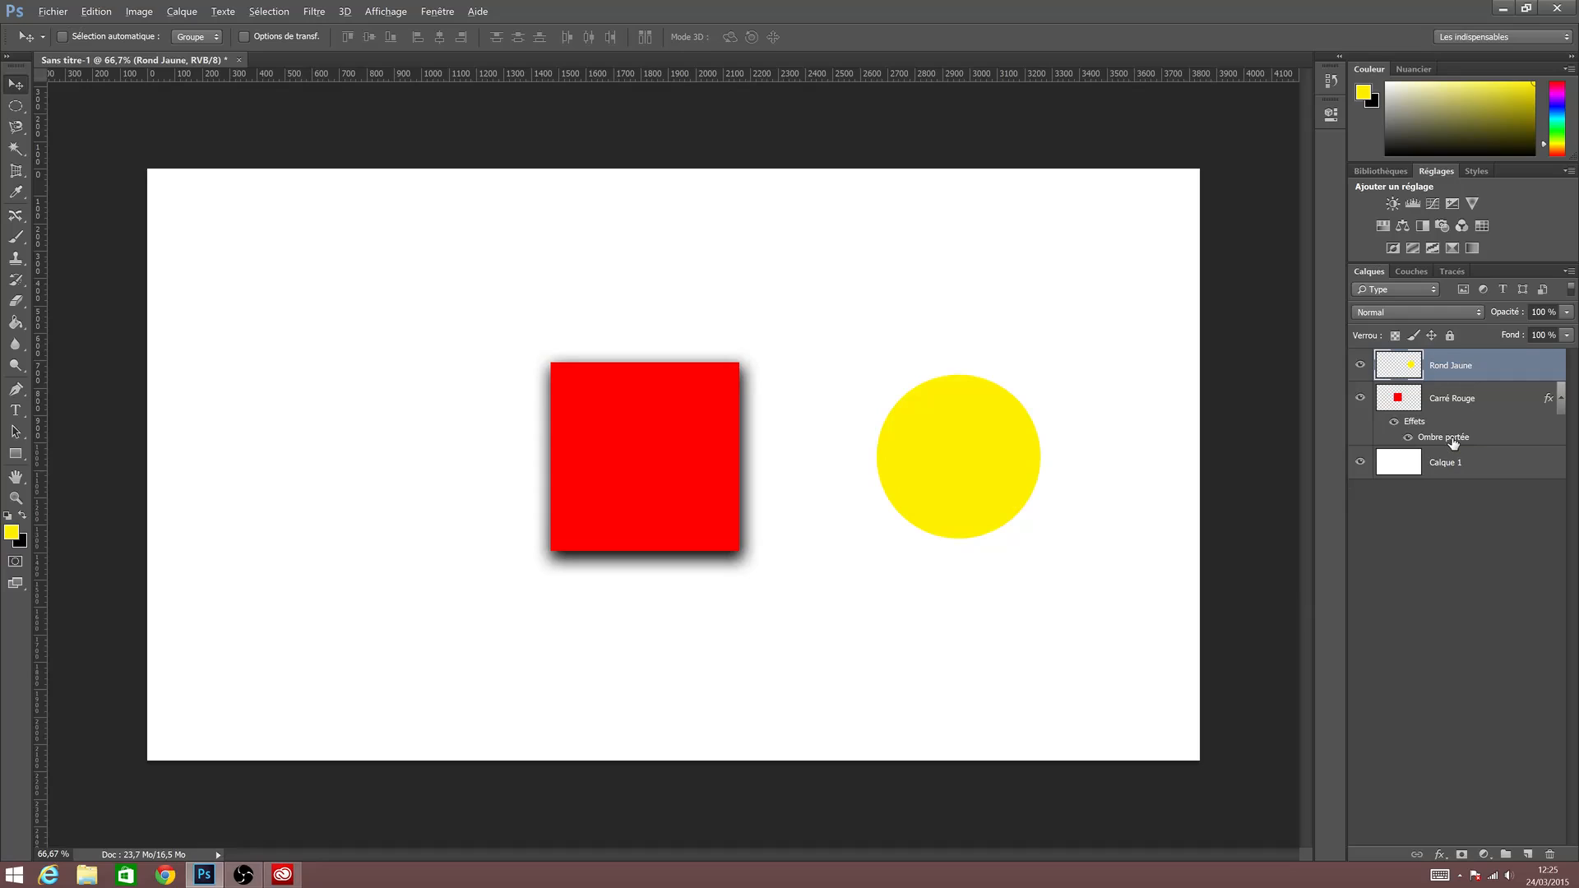
Duplicate the Ombre portée effect from the Carré Rouge layer directly onto the Rond Jaune layer.
{"action": "mouse_move", "coordinate": [1453, 443]}
{"action": "left_mouse_down"}
{"action": "mouse_move", "coordinate": [1430, 430]}
{"action": "mouse_move", "coordinate": [1463, 421]}
{"action": "left_mouse_up"}
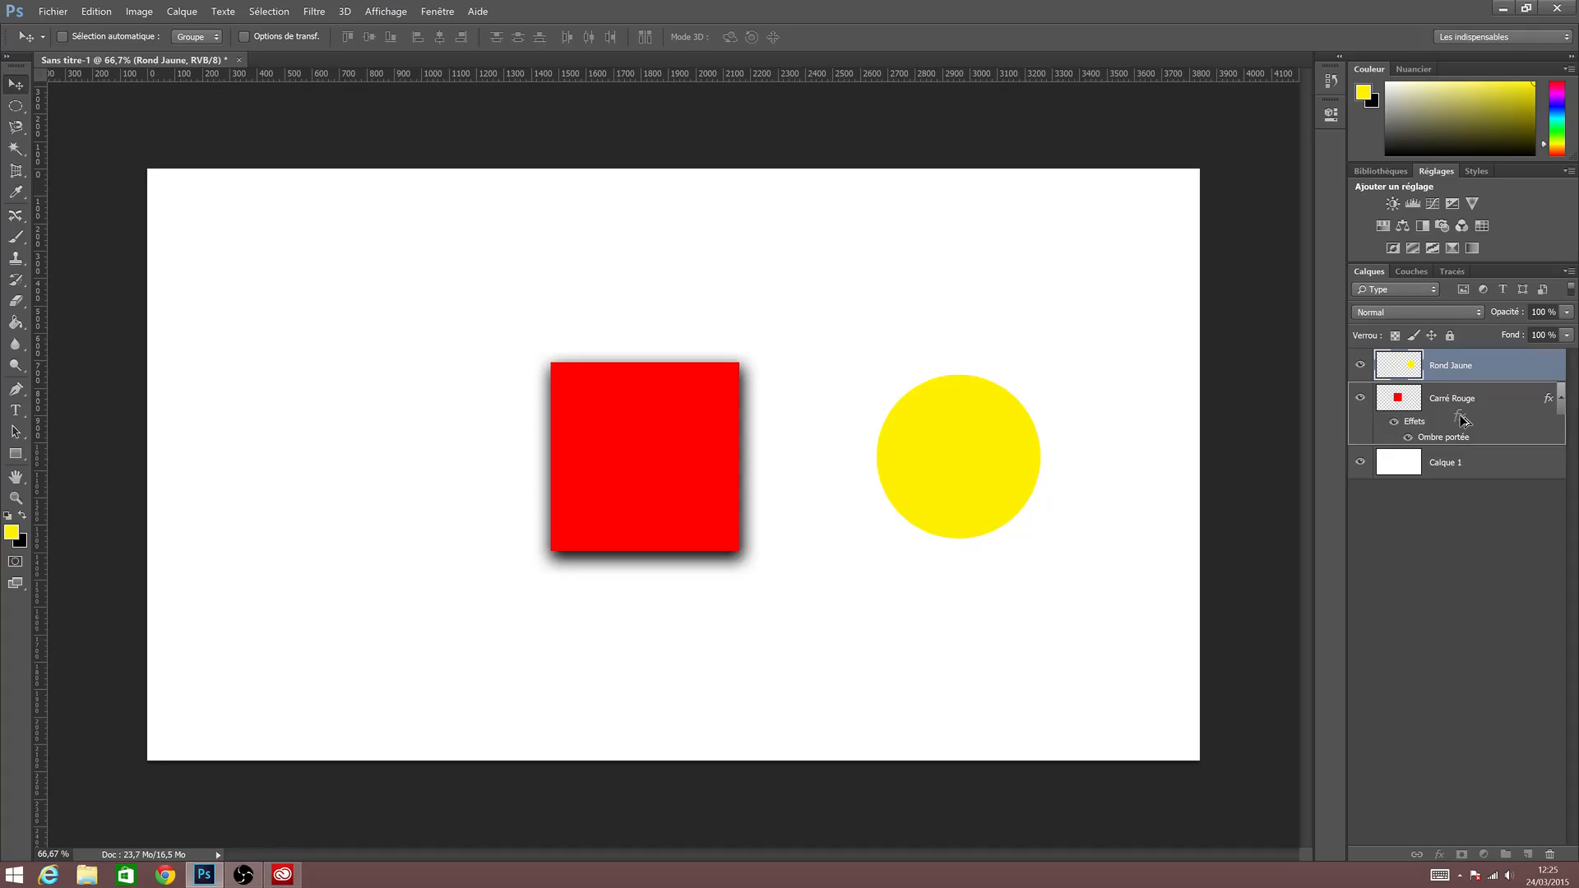
{"action": "left_click_drag", "start_coordinate": [1462, 422], "coordinate": [1449, 371]}
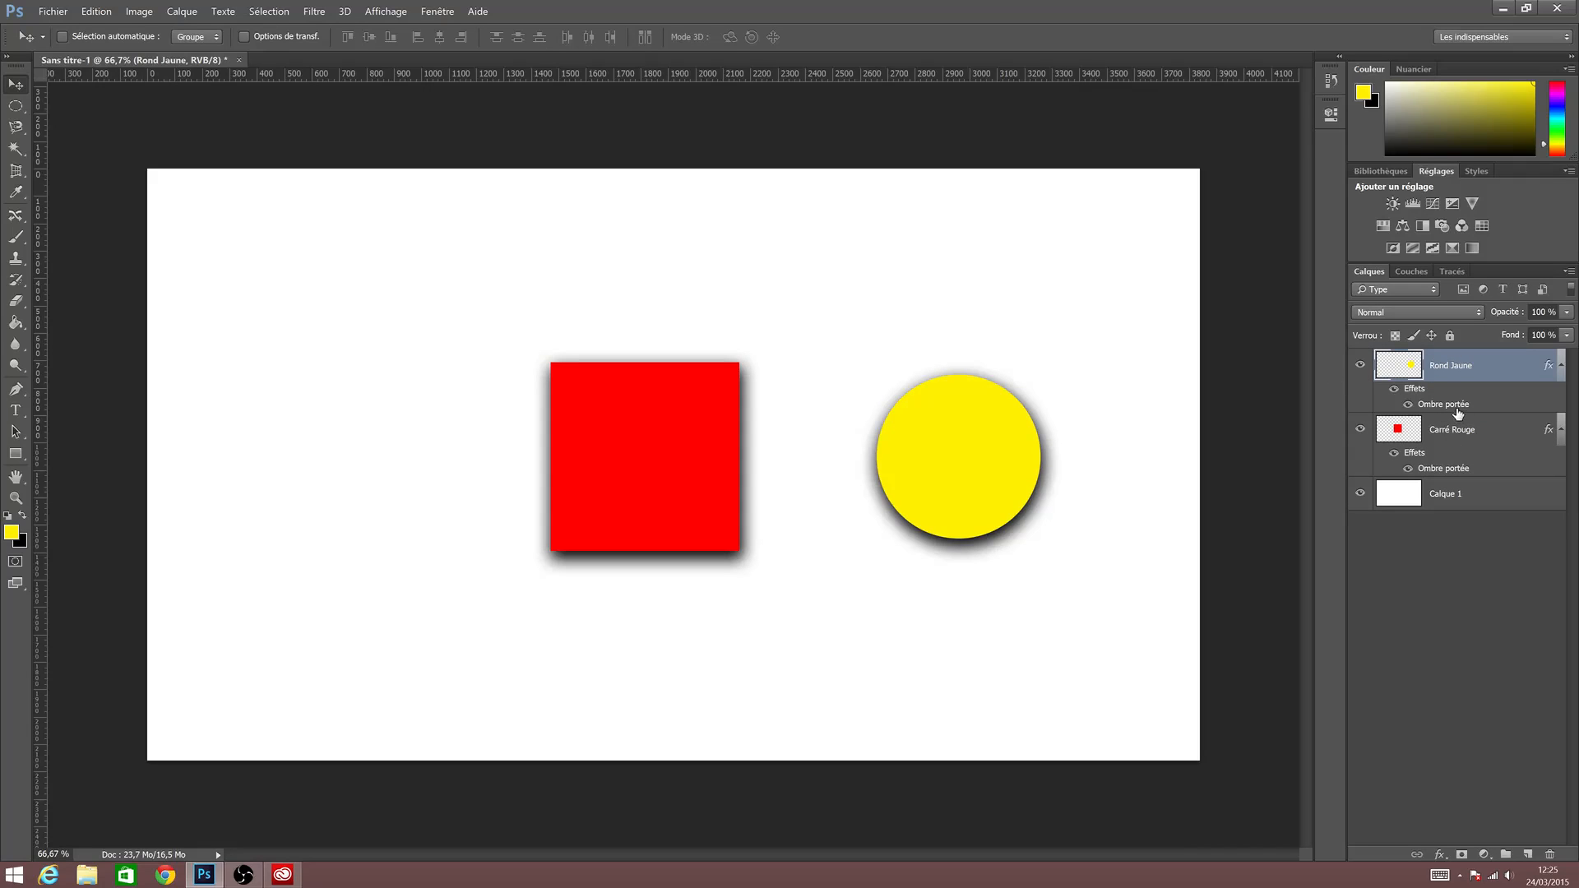
Undo the shadow duplicated onto Rond Jaune and add a 24 px Contour effect to the Carré Rouge layer.
{"action": "key", "text": "ctrl+z"}
{"action": "double_click", "coordinate": [1441, 439]}
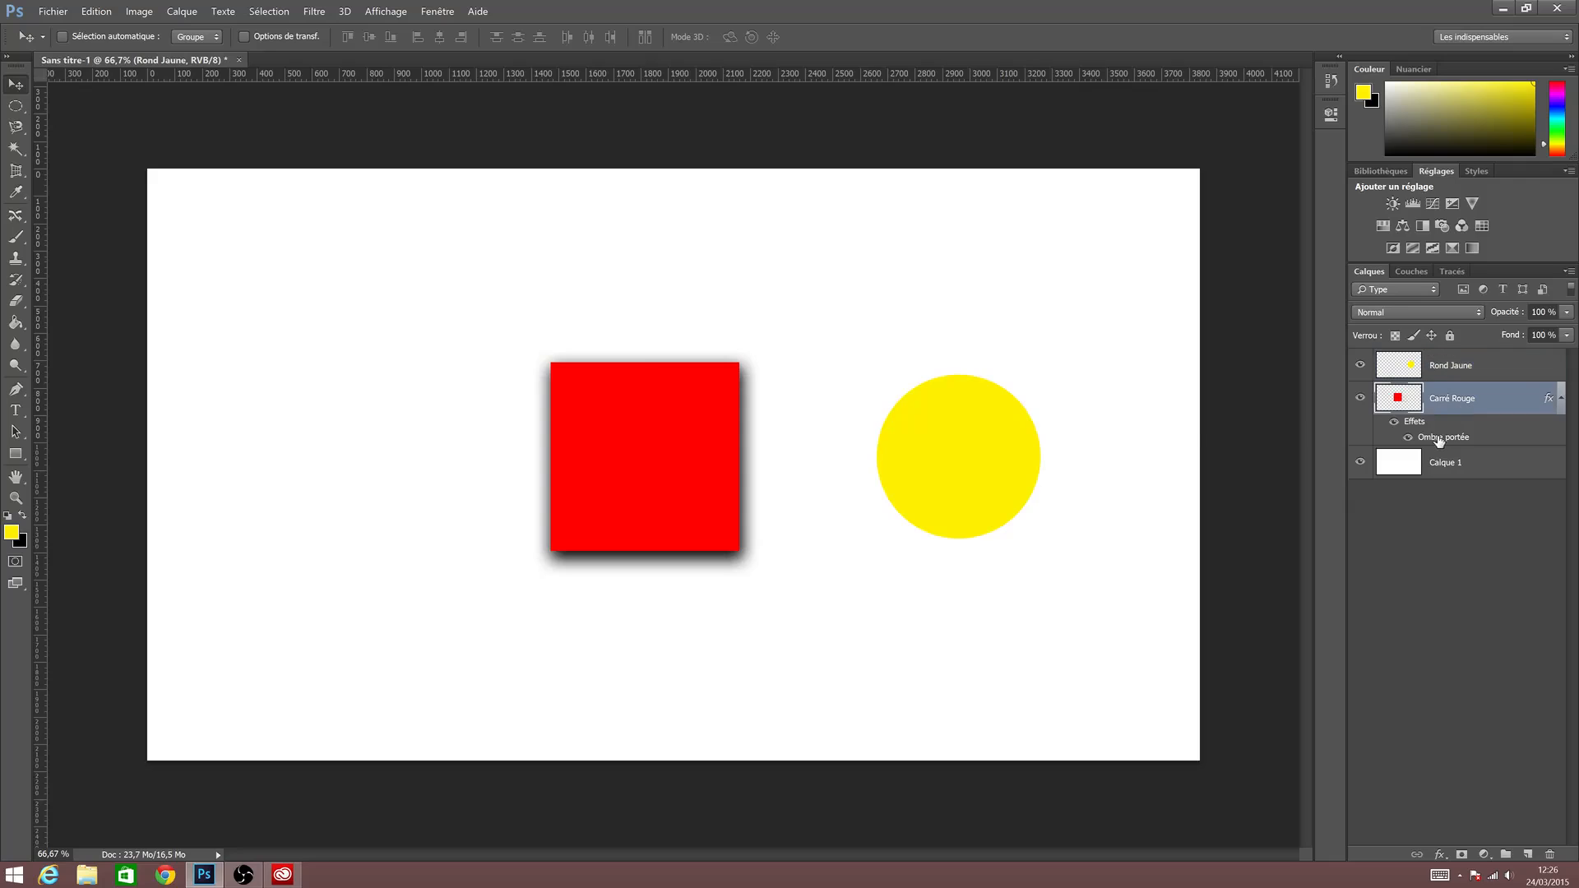
{"action": "left_click_drag", "start_coordinate": [1315, 35], "coordinate": [1220, 208]}
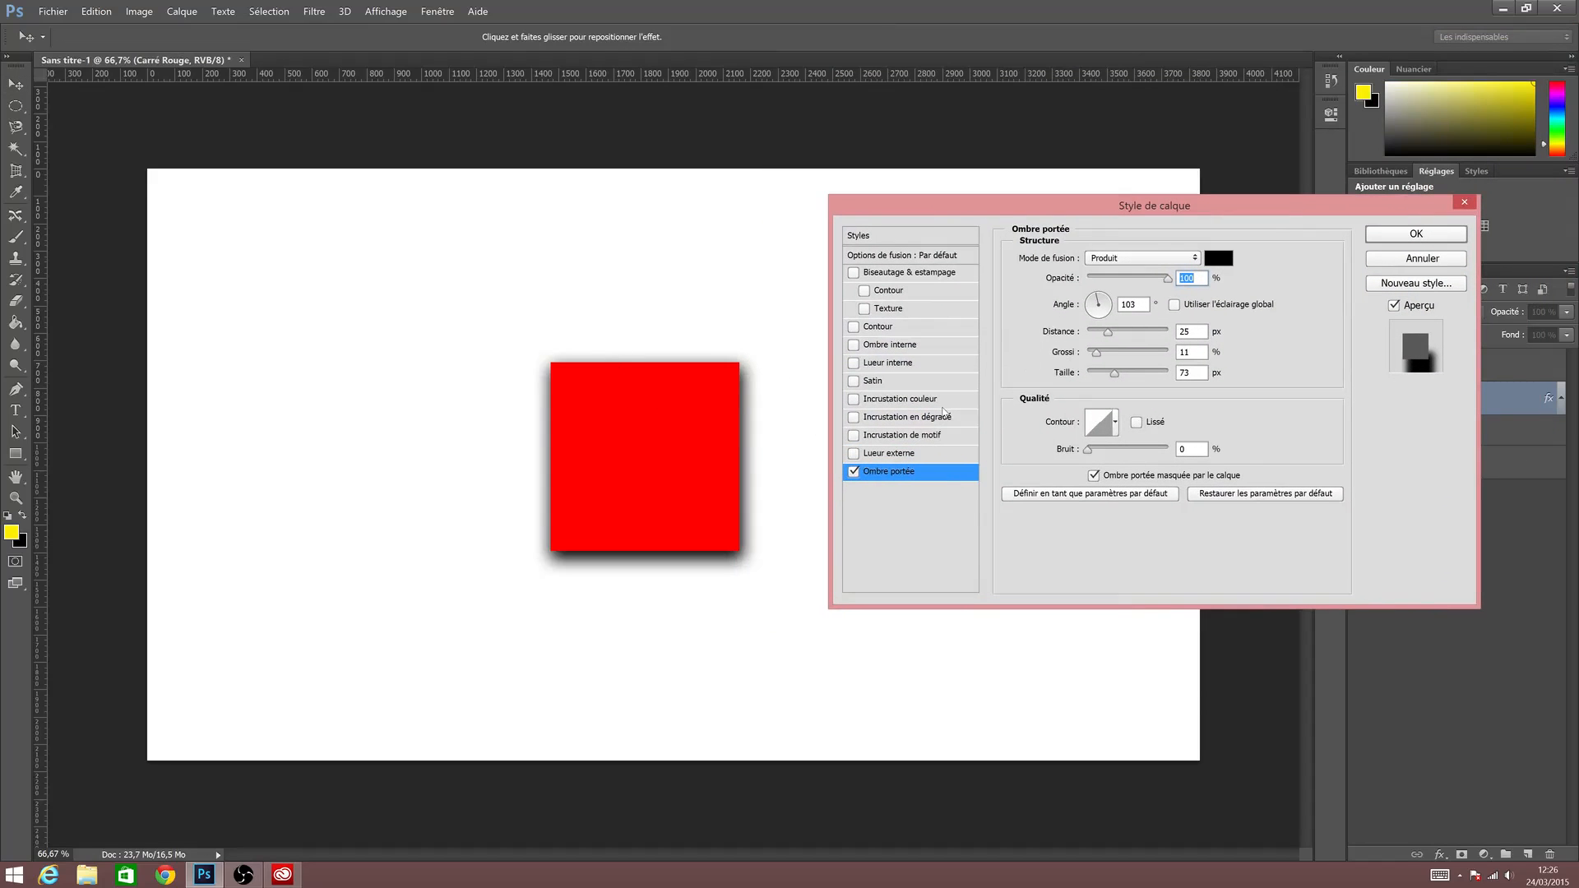
{"action": "left_click", "coordinate": [854, 327]}
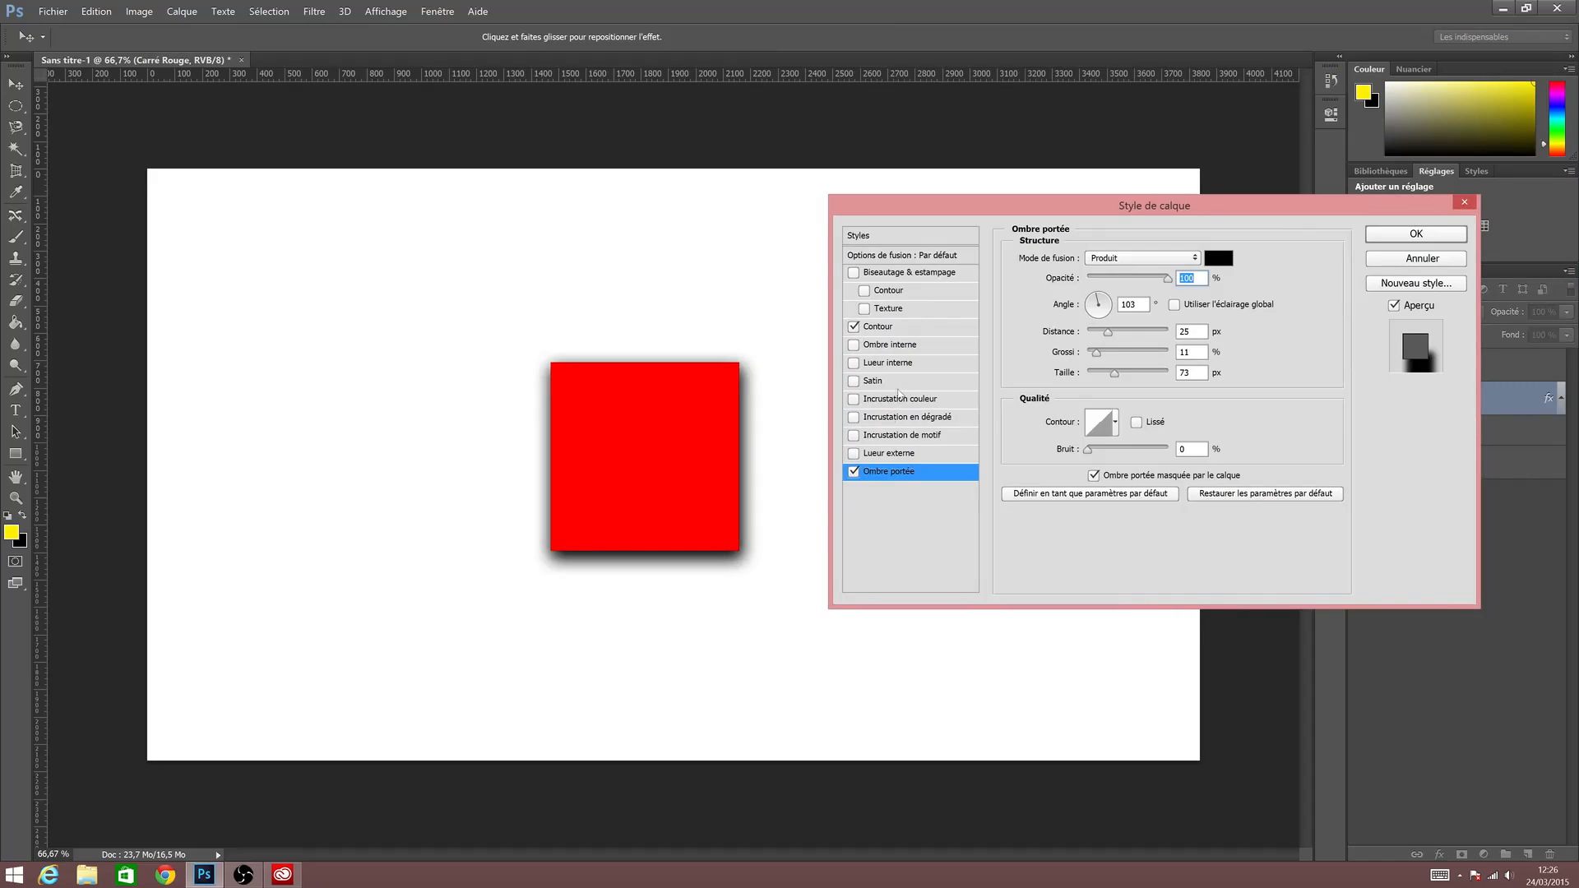
{"action": "left_click", "coordinate": [895, 328]}
{"action": "left_click", "coordinate": [1111, 260]}
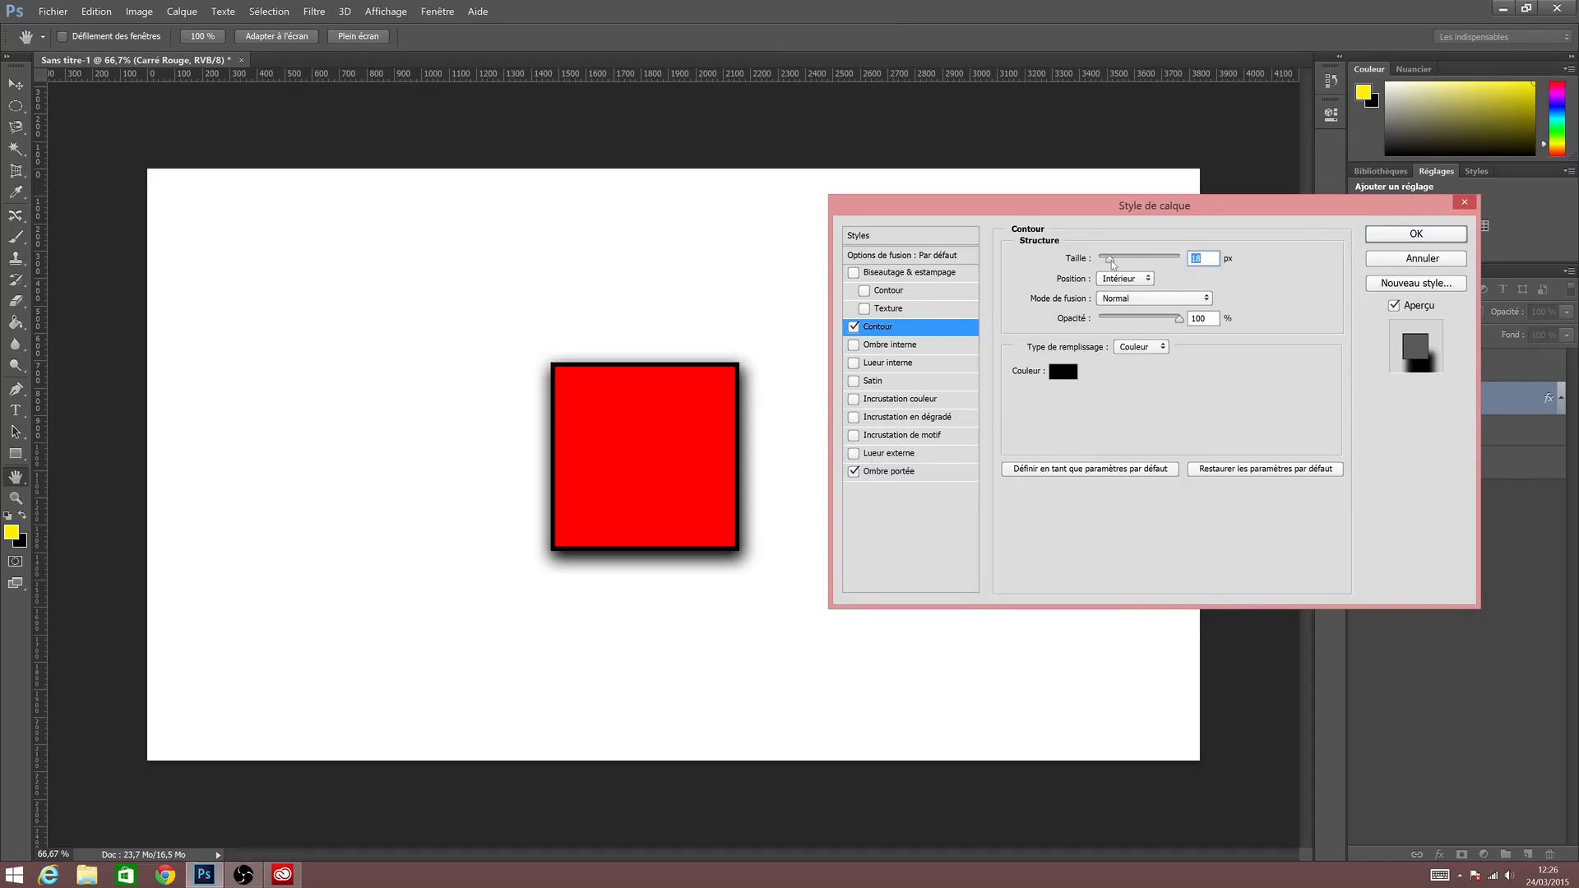
Set the colour of Carré Rouge's Contour effect to yellow-green #eaff00.
{"action": "left_click", "coordinate": [1062, 371]}
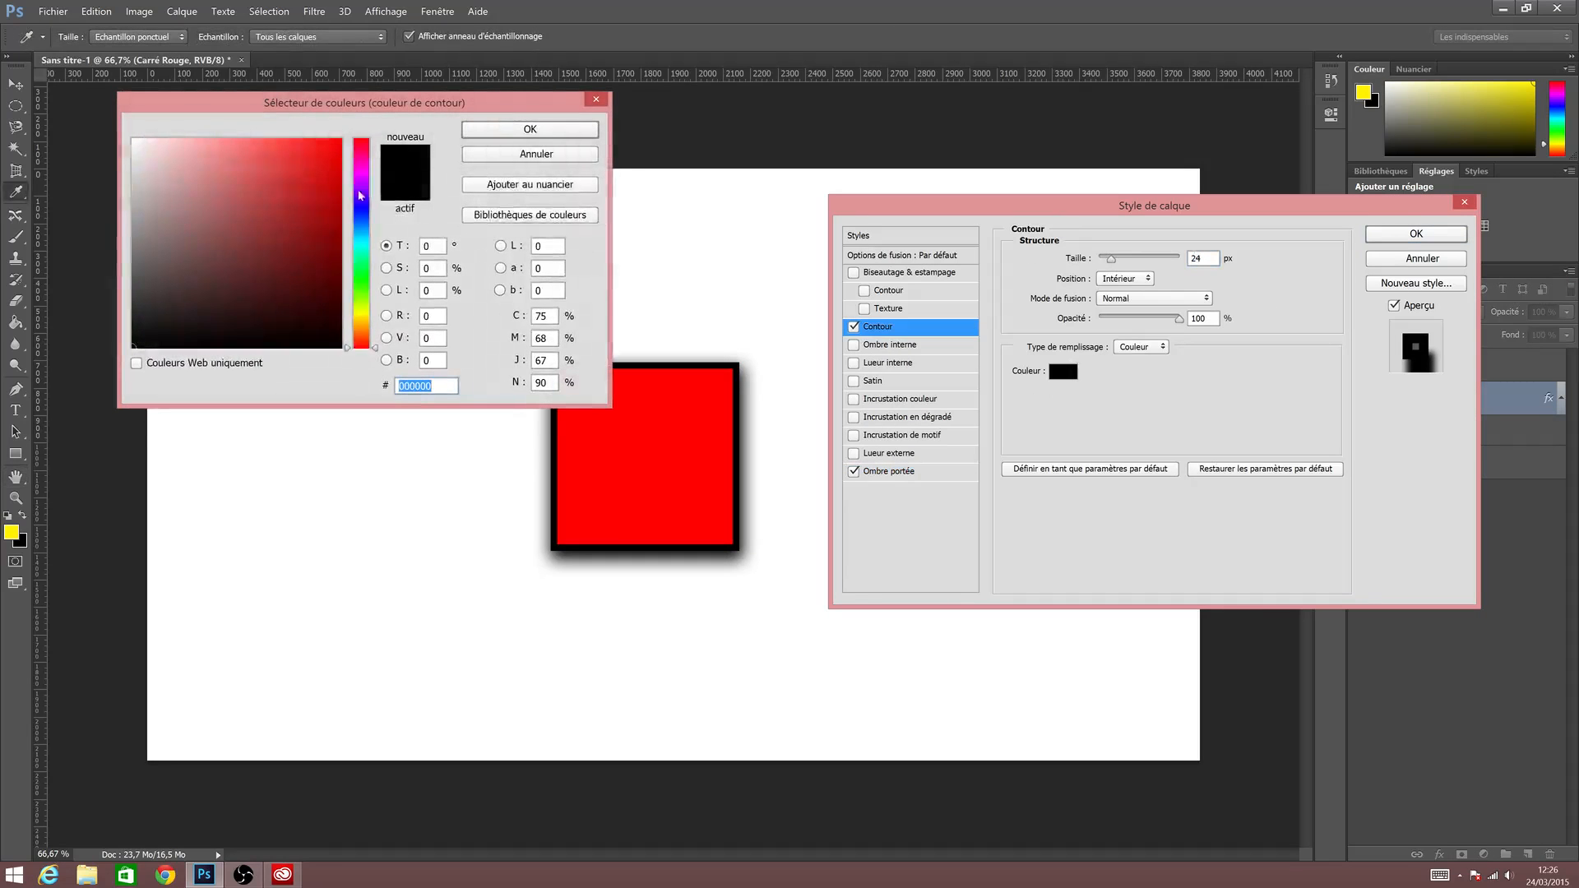
{"action": "left_click_drag", "start_coordinate": [362, 239], "coordinate": [362, 311]}
{"action": "left_click_drag", "start_coordinate": [302, 175], "coordinate": [360, 88]}
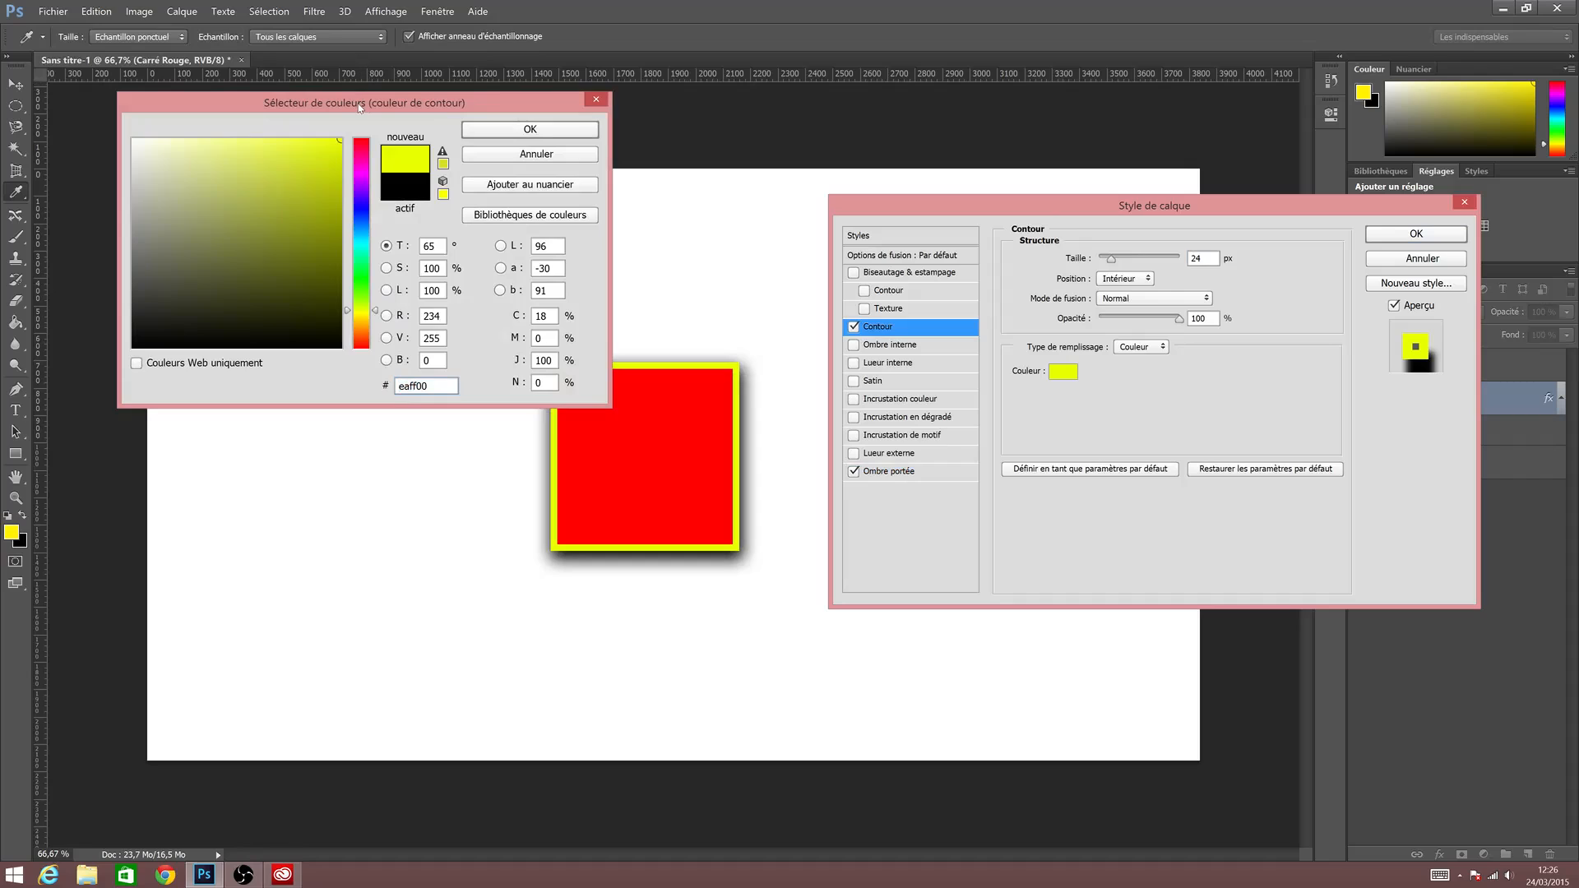
{"action": "left_click", "coordinate": [513, 128]}
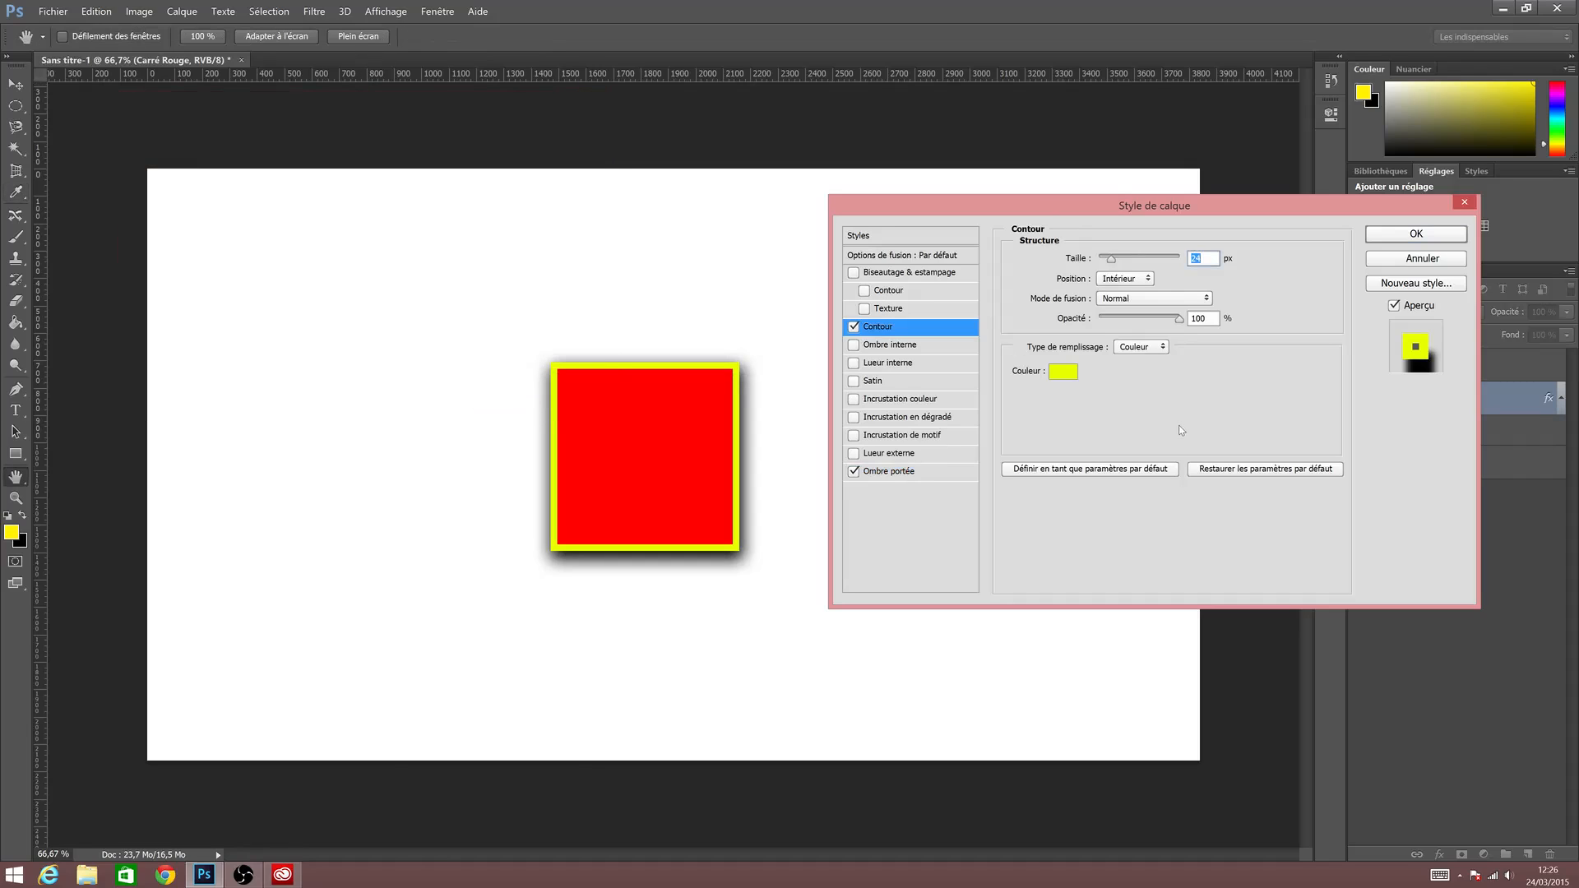
Set the contour's size to 25 px and its position to Centre, trying Extérieur along the way.
{"action": "type", "text": "25"}
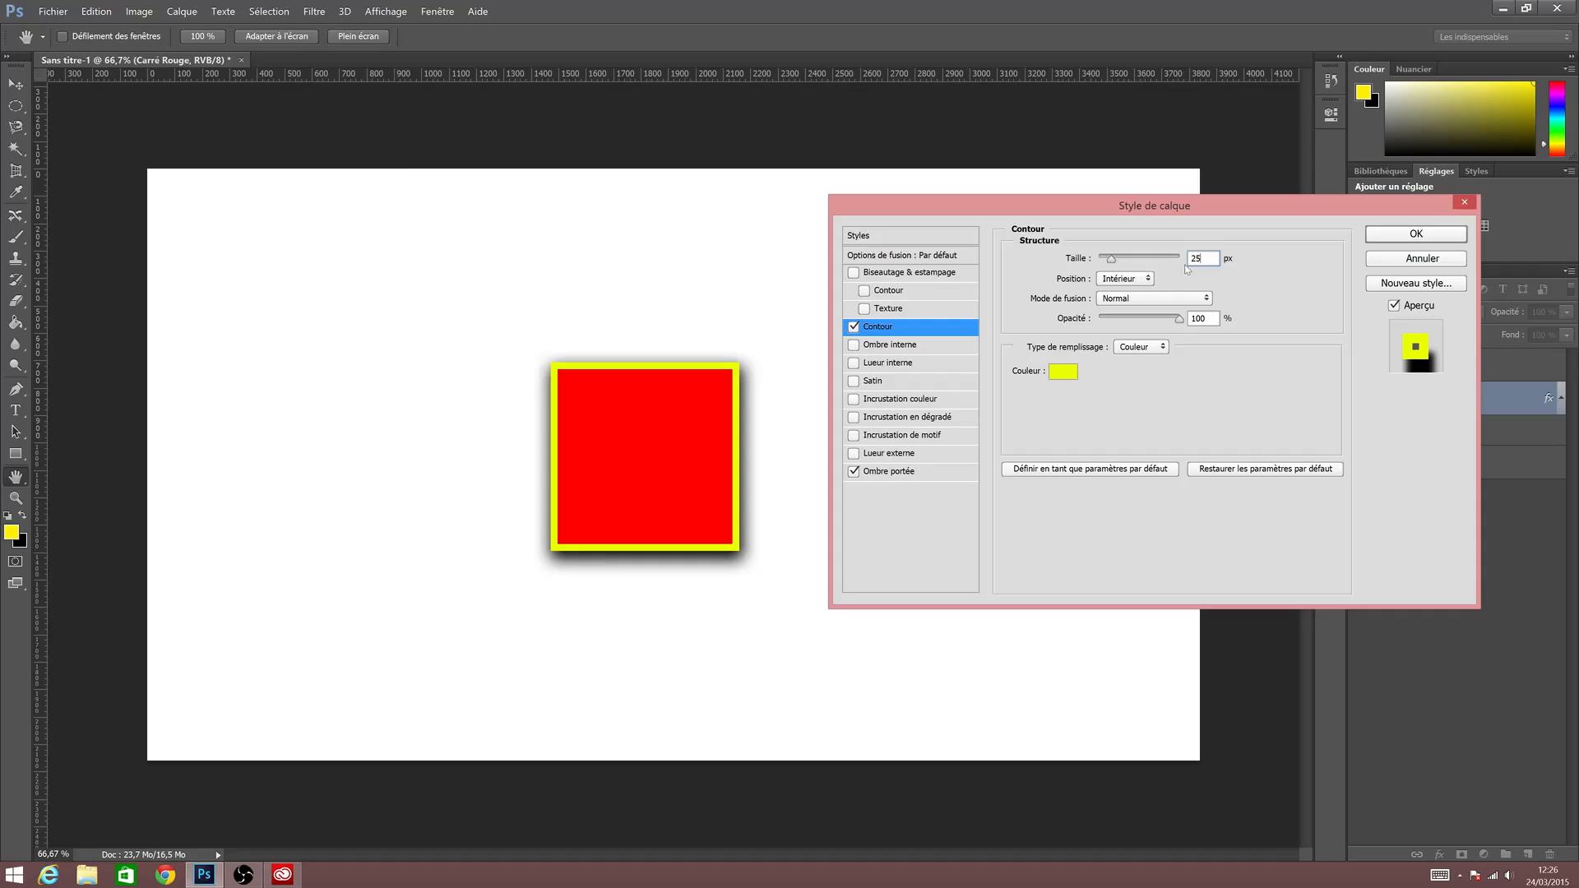
{"action": "left_click", "coordinate": [1135, 280]}
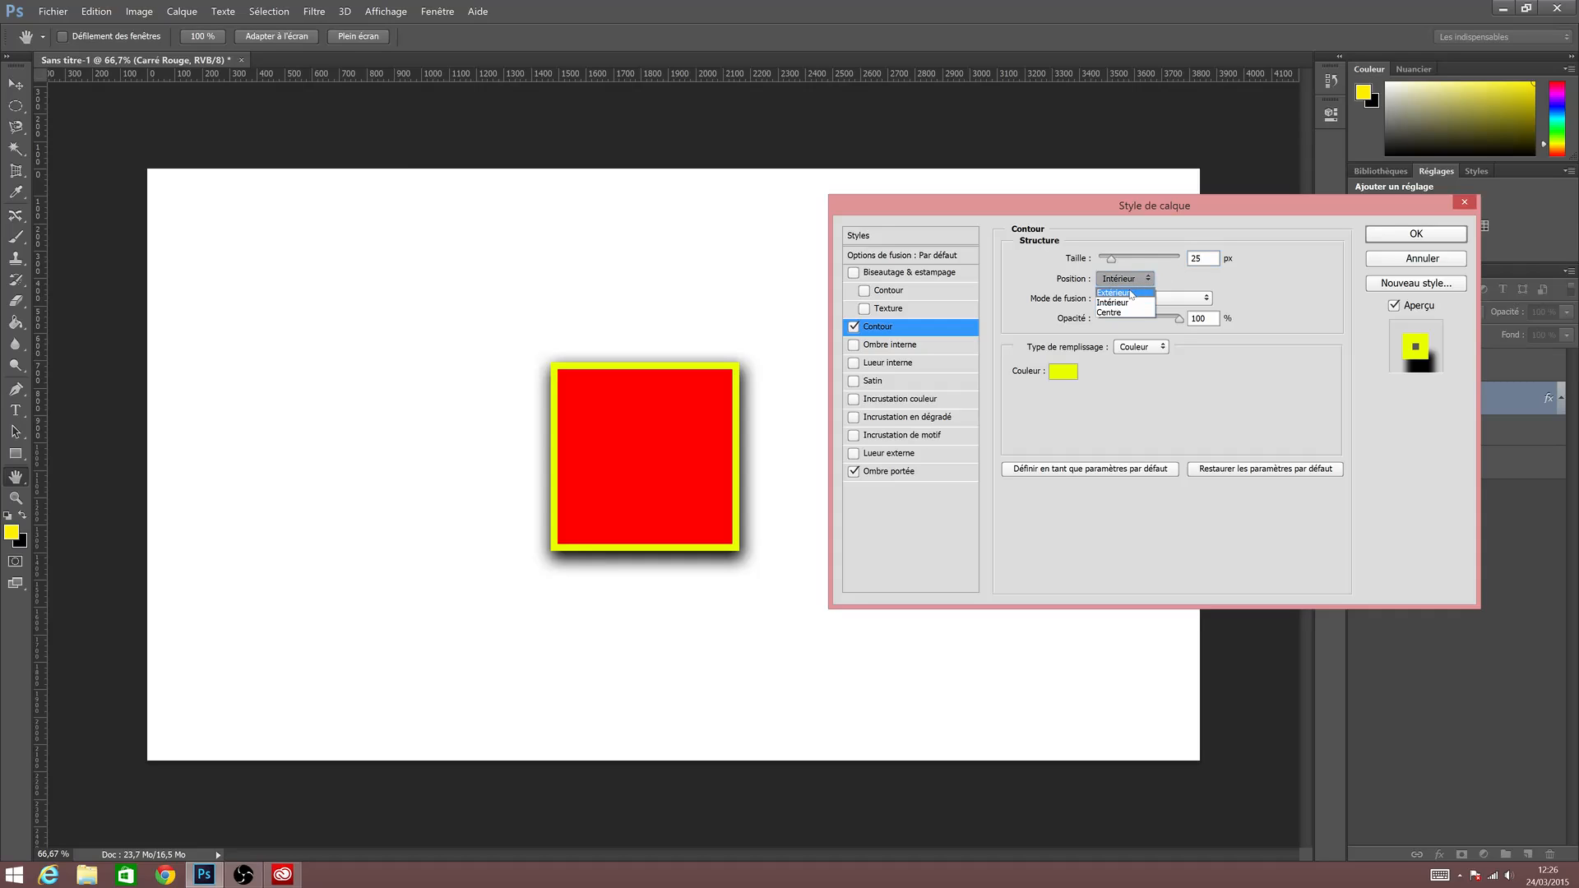
{"action": "left_click", "coordinate": [1132, 294]}
{"action": "left_click", "coordinate": [1125, 279]}
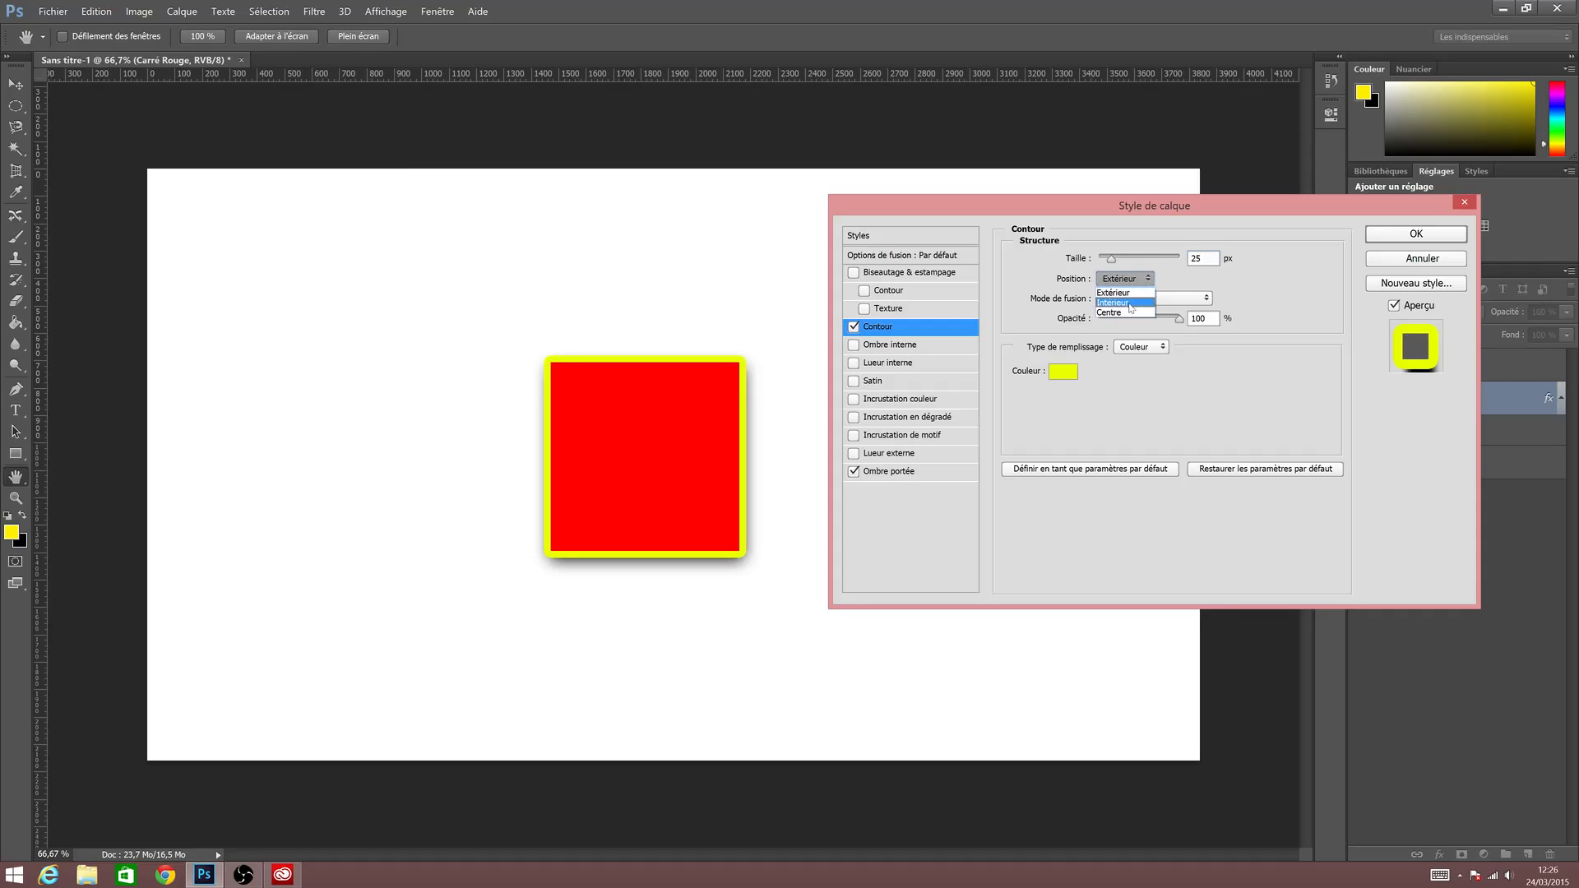
{"action": "left_click", "coordinate": [1127, 307]}
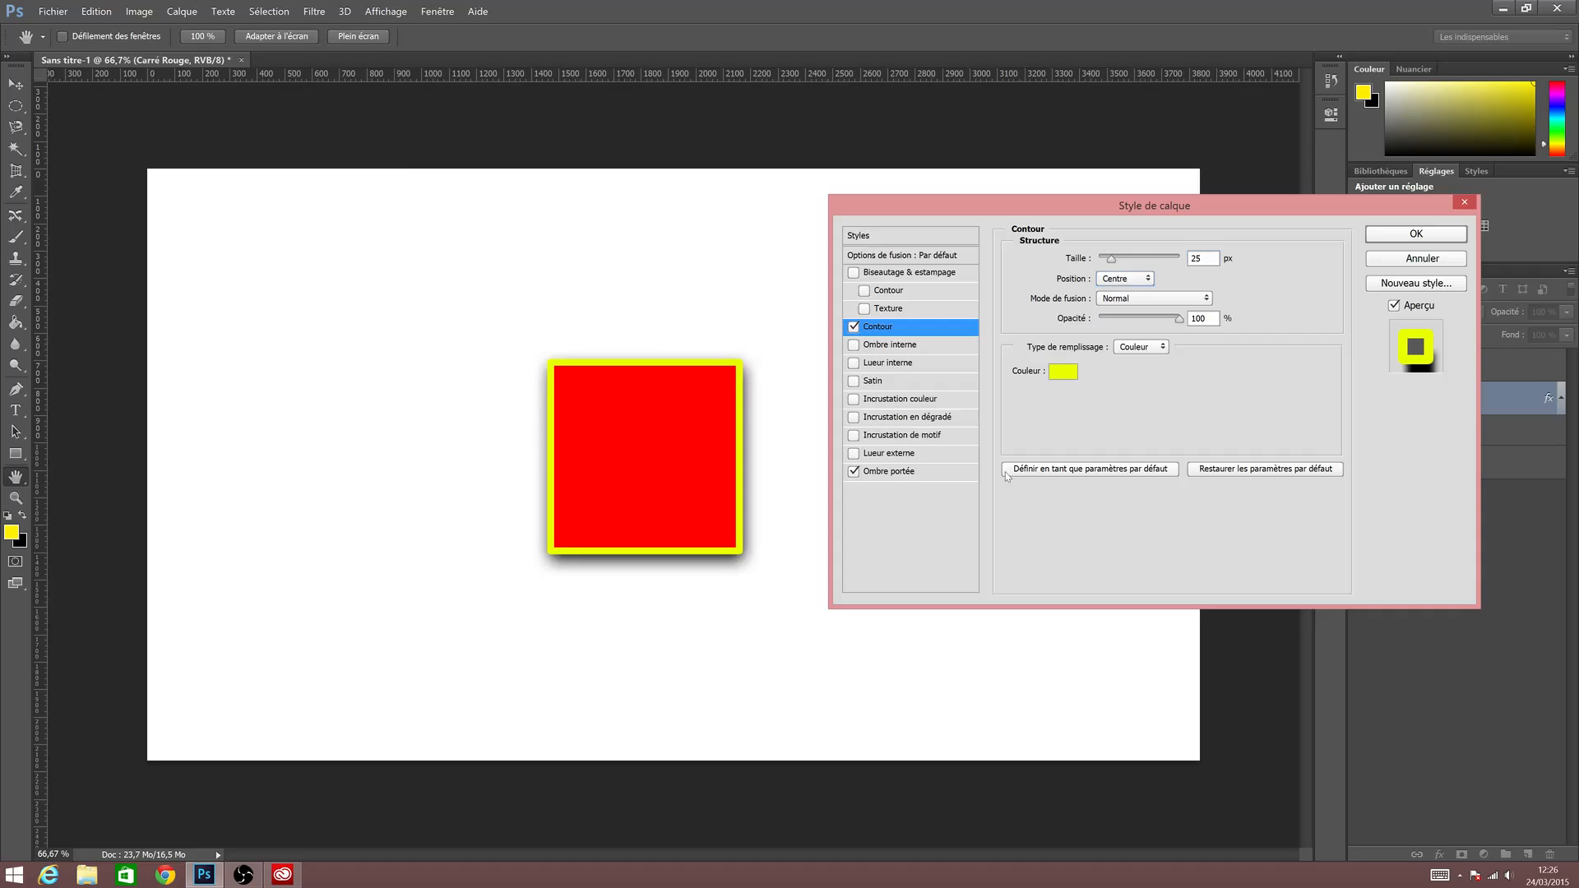
{"action": "mouse_move", "coordinate": [1179, 319]}
{"action": "left_mouse_down"}
{"action": "mouse_move", "coordinate": [1133, 322]}
{"action": "mouse_move", "coordinate": [1182, 329]}
{"action": "left_mouse_up"}
Save Carré Rouge's effects as a new style named "Style exemple" and apply the layer style settings.
{"action": "left_click", "coordinate": [1416, 283]}
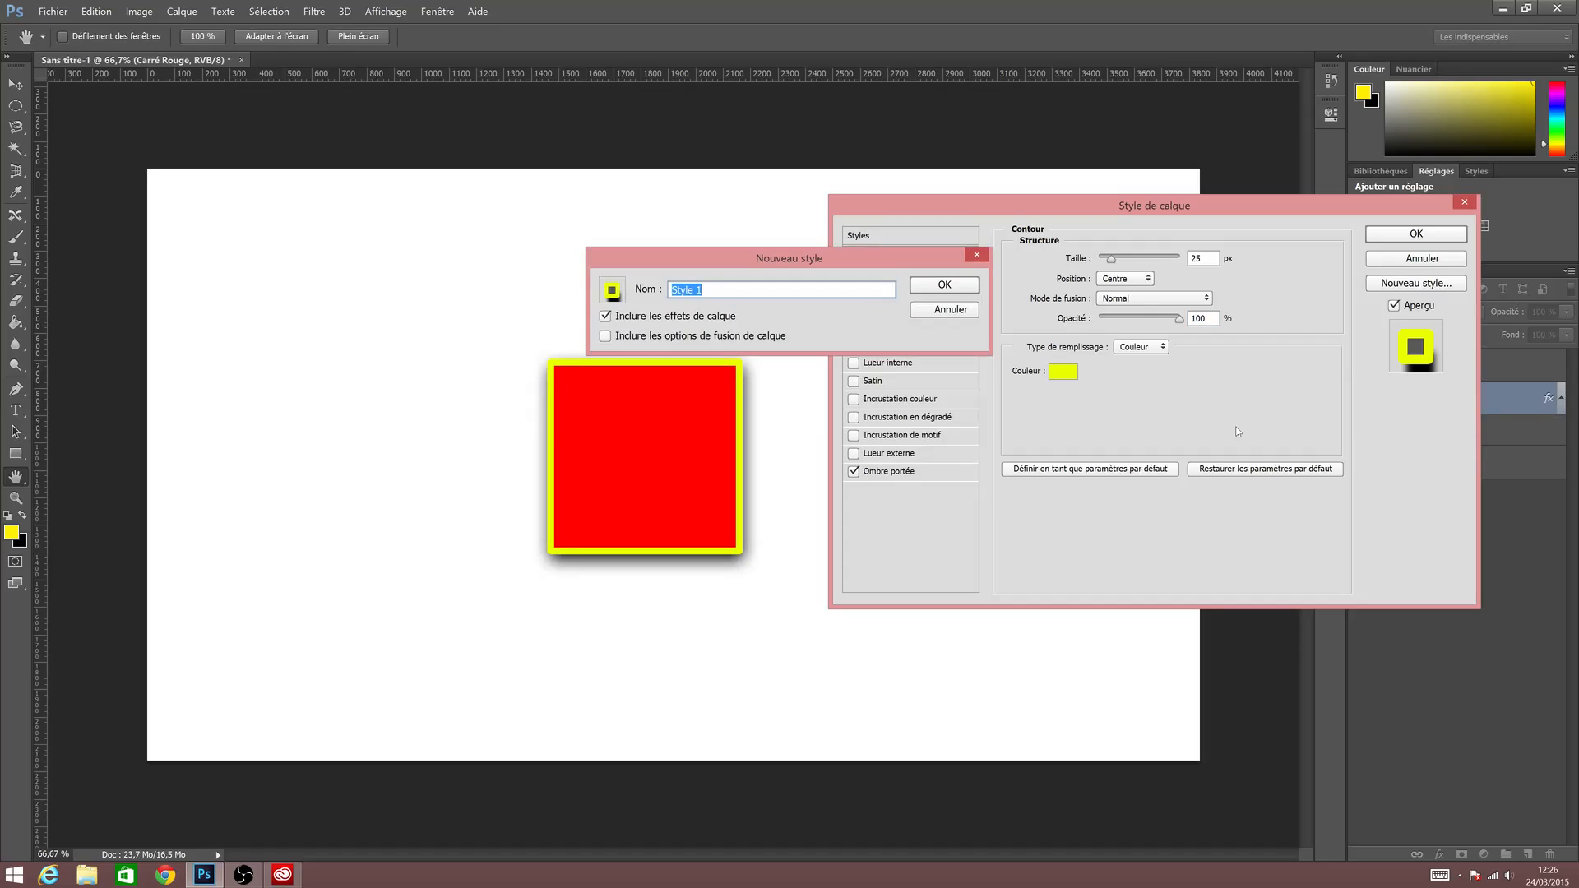
{"action": "type", "text": "Style exermple"}
{"action": "left_click", "coordinate": [938, 286]}
{"action": "left_click", "coordinate": [1441, 236]}
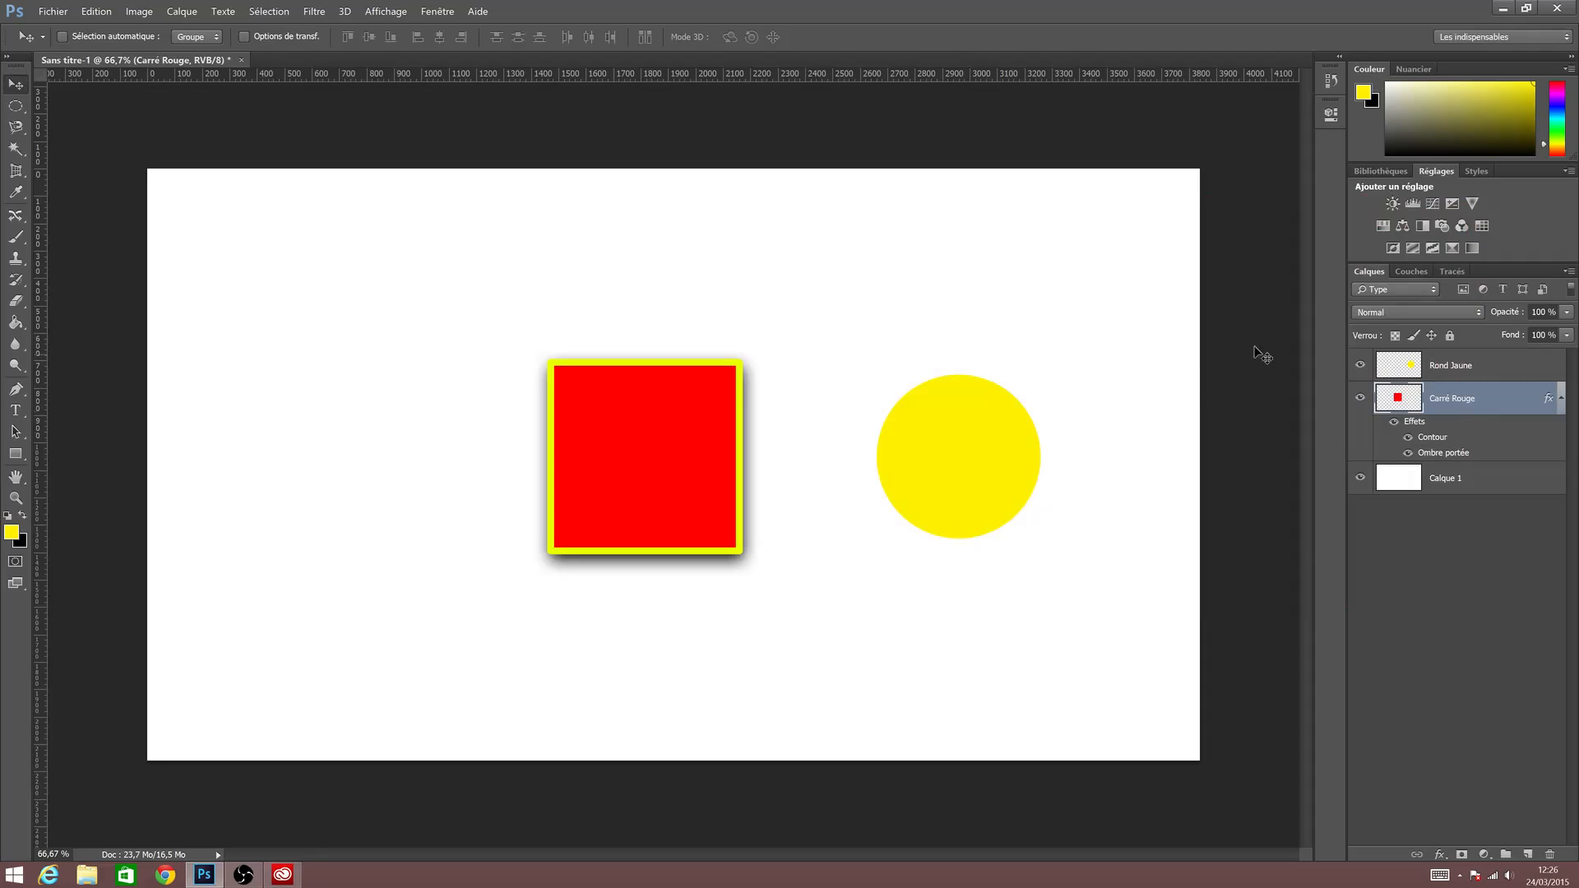
Float the Styles collection over the canvas, display it as Grande vignette and enlarge it to show the newly saved style.
{"action": "left_click", "coordinate": [1476, 171]}
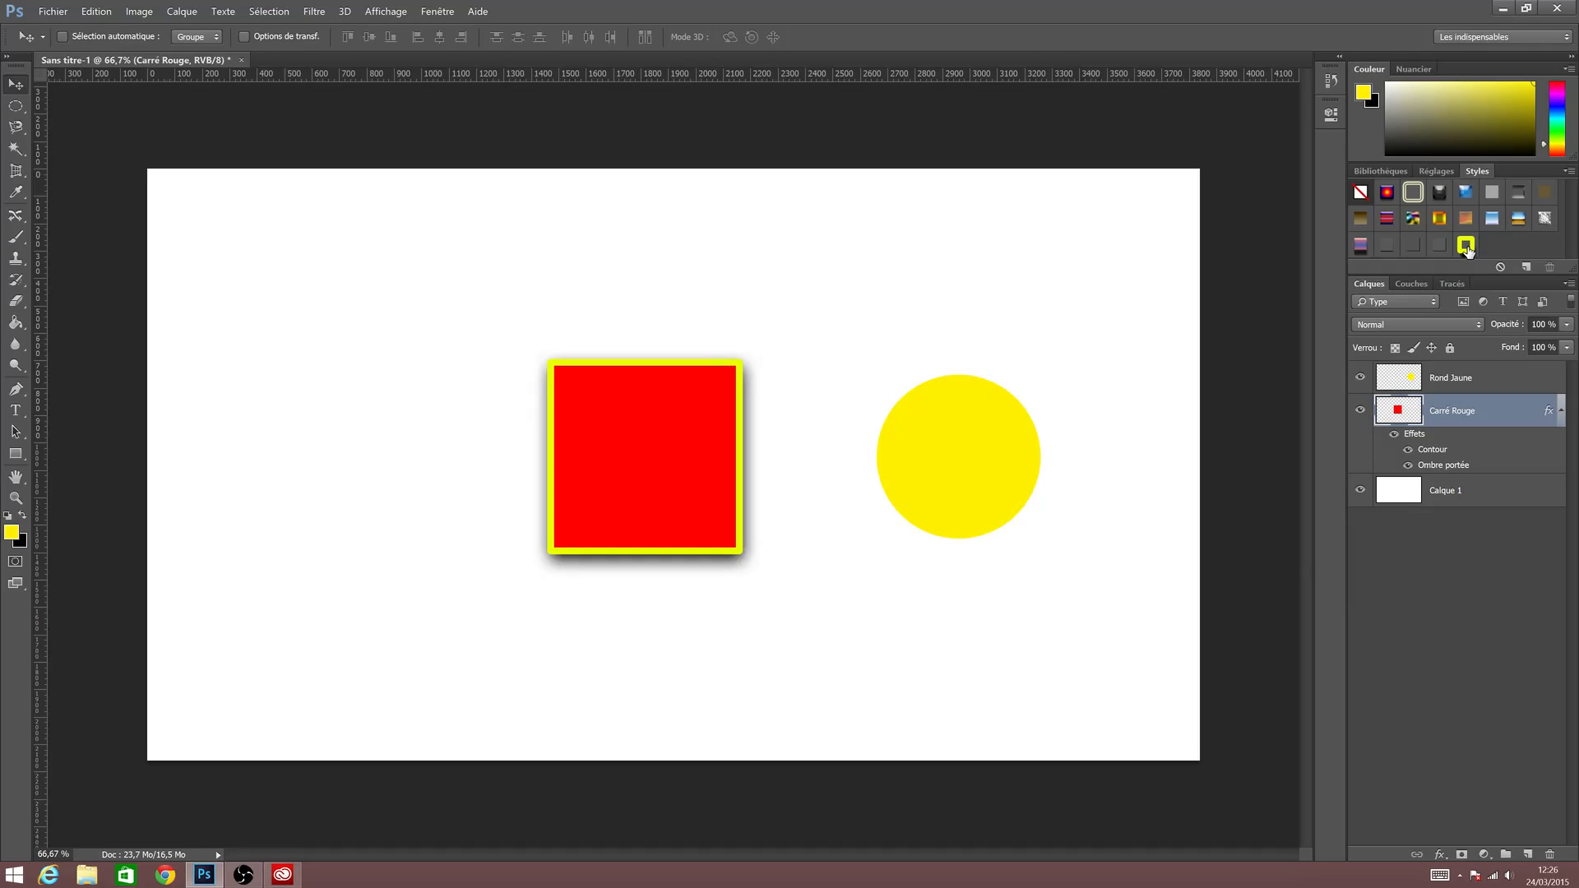
{"action": "left_click_drag", "start_coordinate": [1477, 171], "coordinate": [981, 137]}
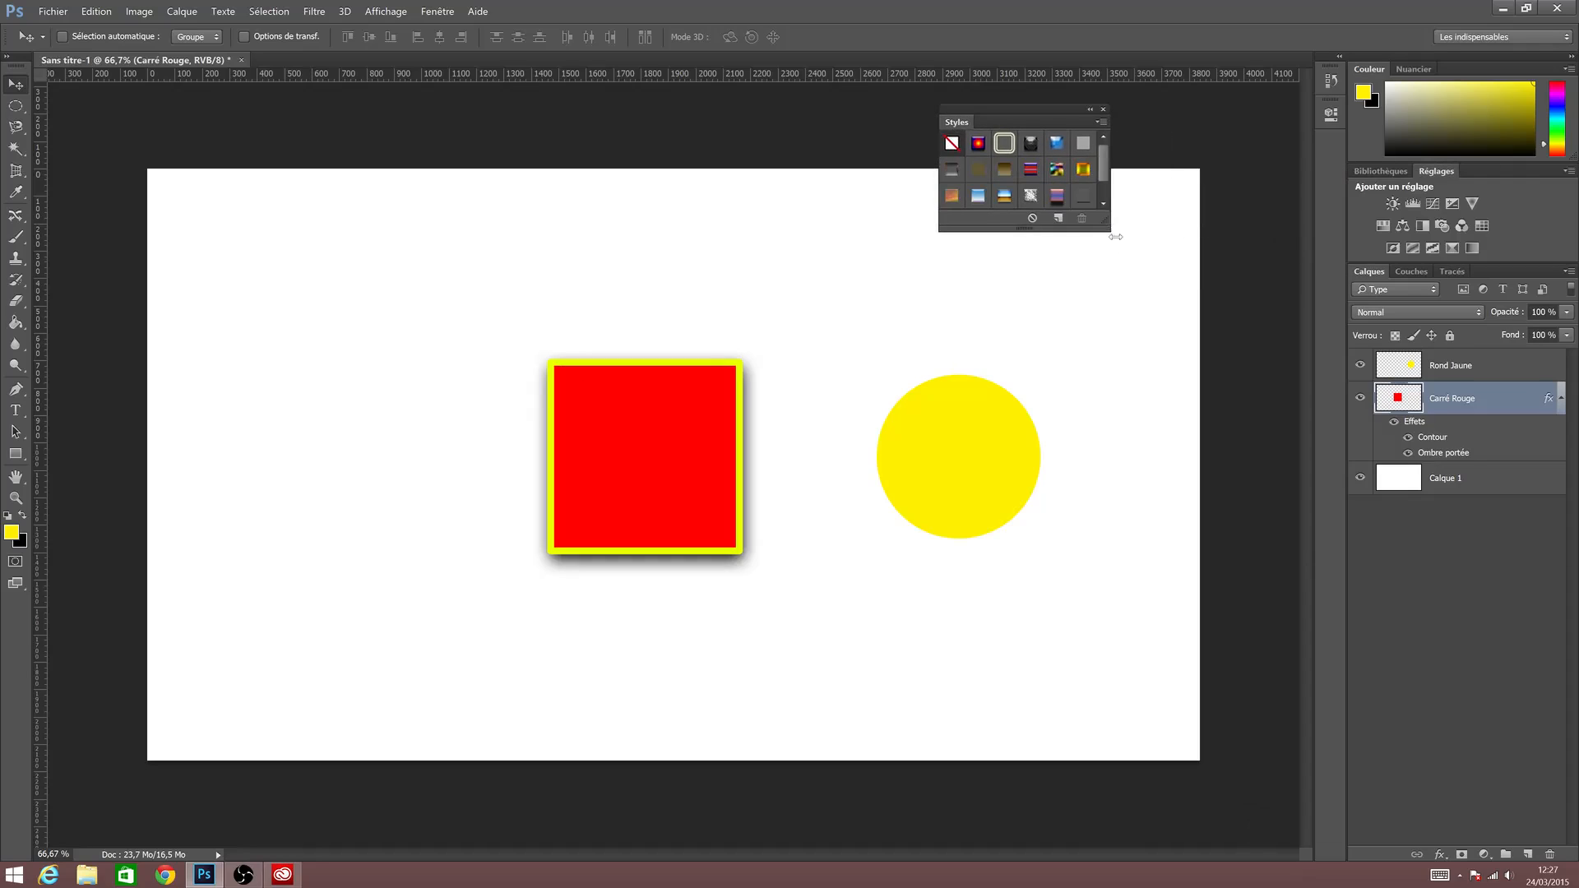
{"action": "left_click_drag", "start_coordinate": [1168, 222], "coordinate": [1201, 218]}
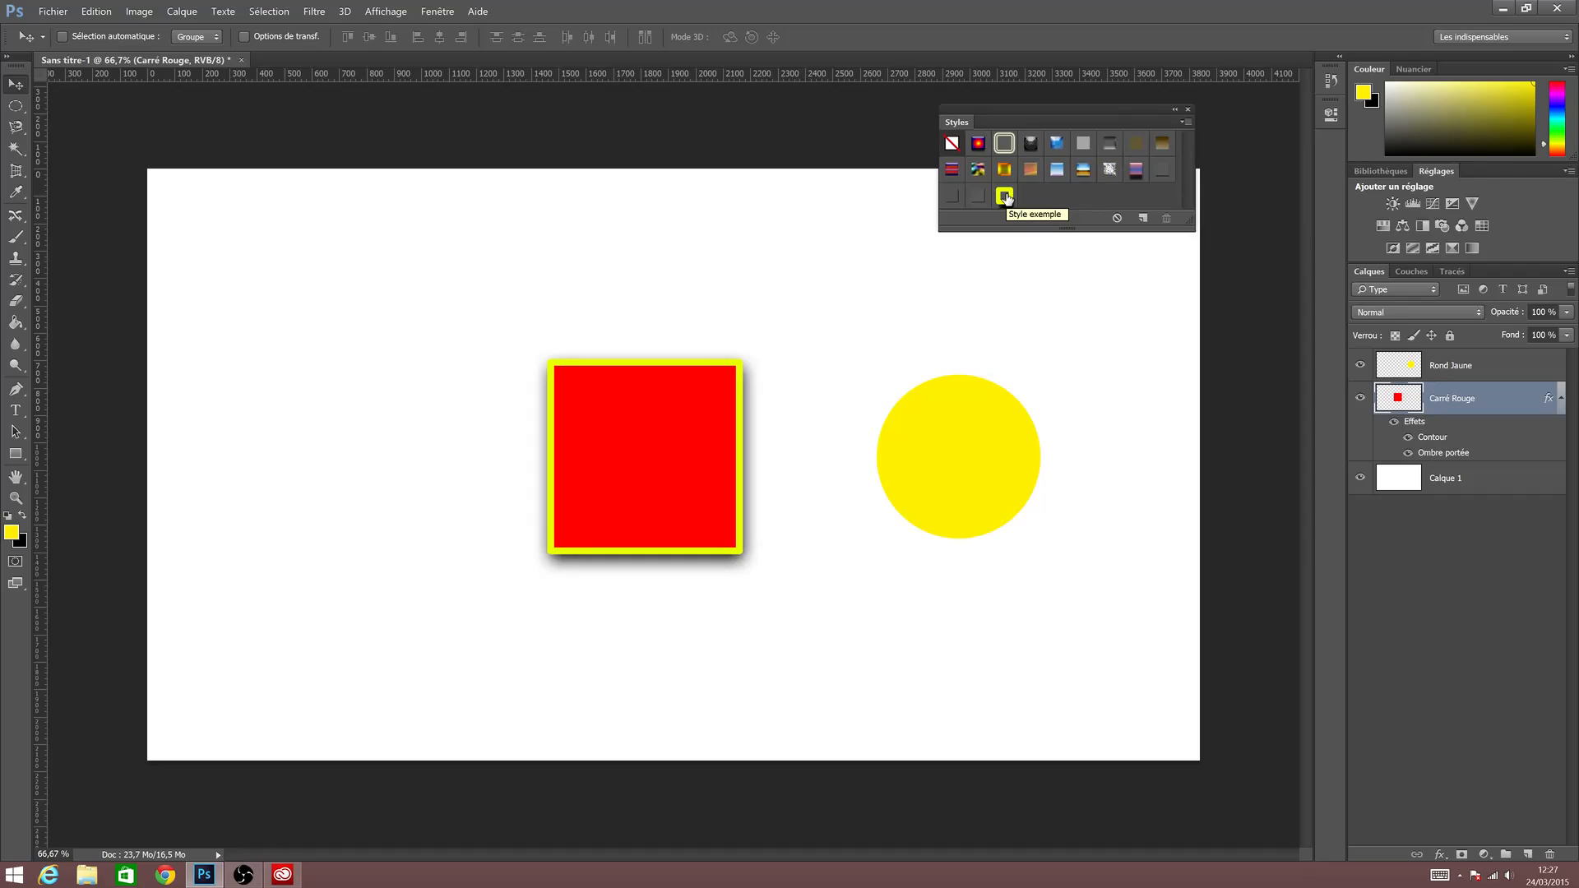
{"action": "left_click", "coordinate": [1183, 123]}
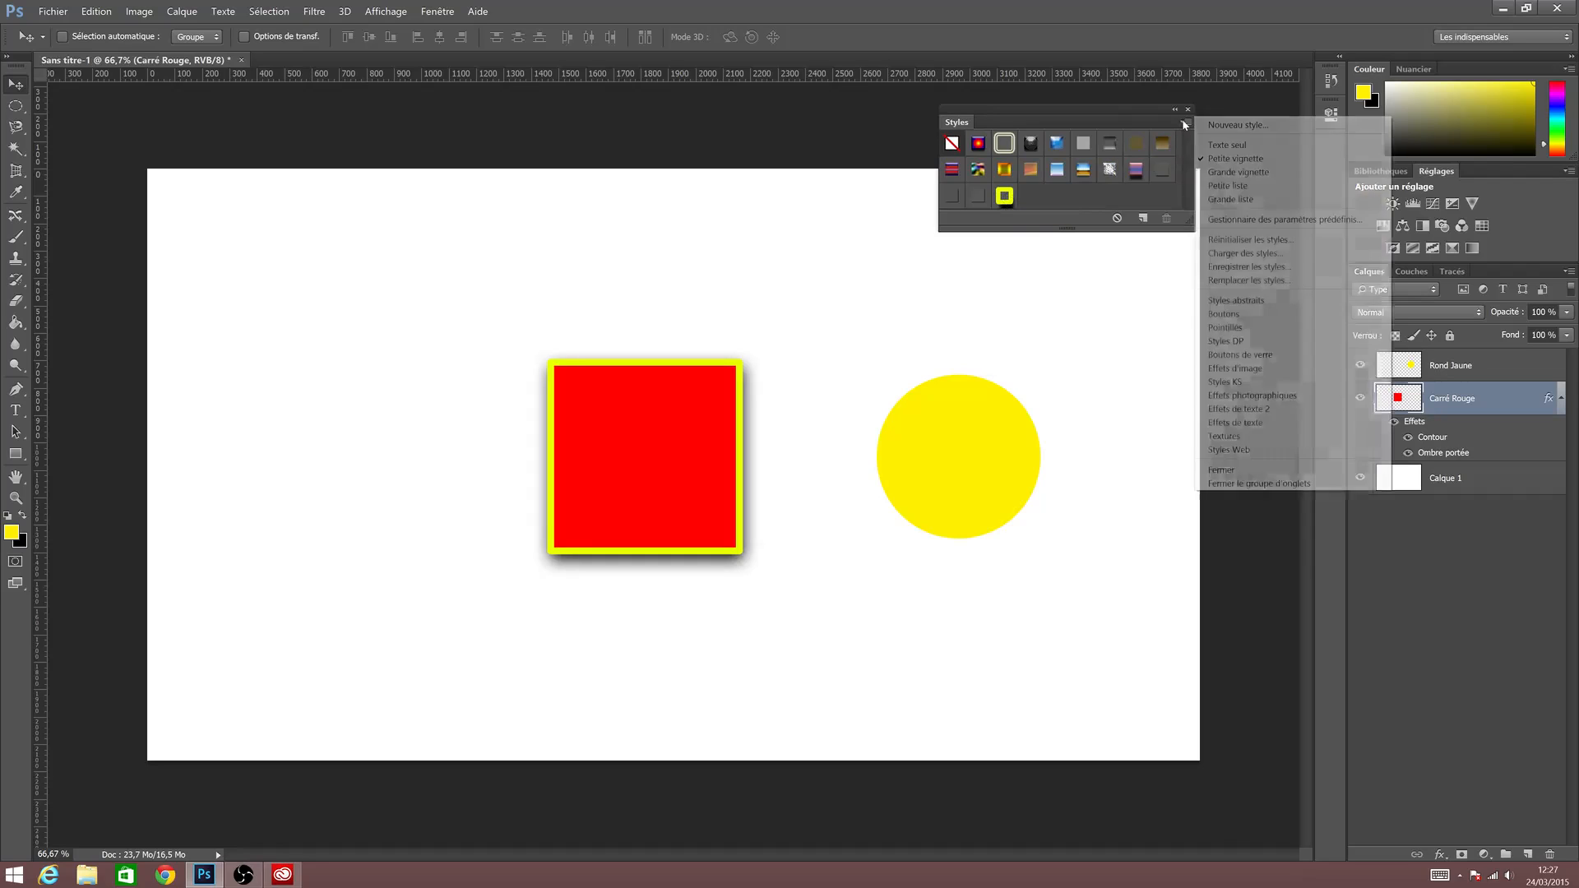
{"action": "left_click", "coordinate": [1226, 172]}
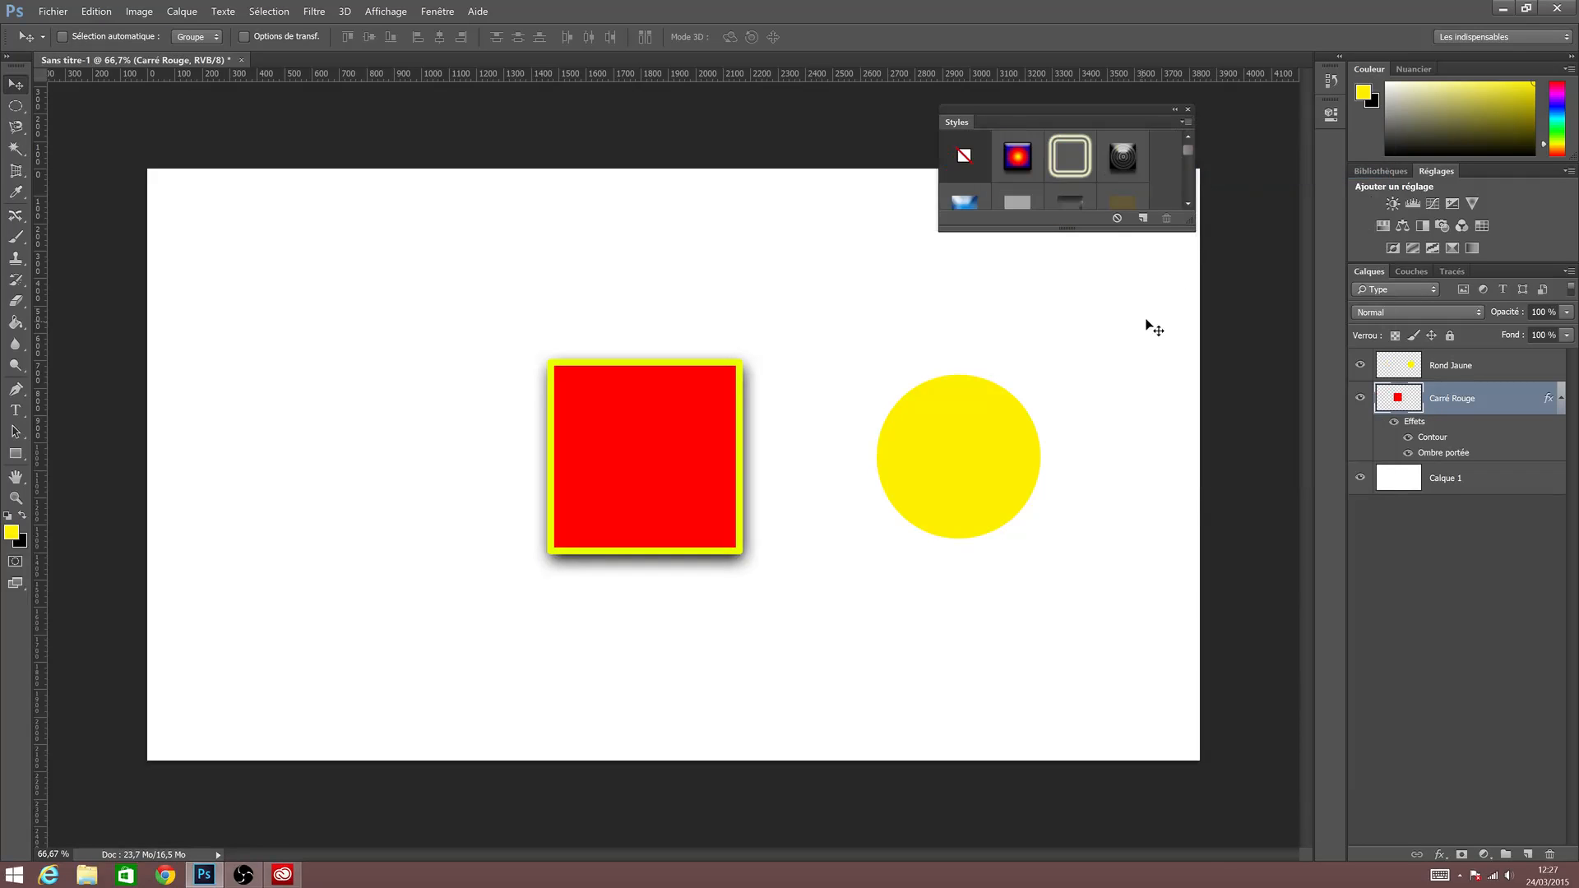
{"action": "left_click_drag", "start_coordinate": [1191, 228], "coordinate": [1271, 304]}
{"action": "scroll", "coordinate": [1267, 215], "scroll_direction": "down", "scroll_amount": 1}
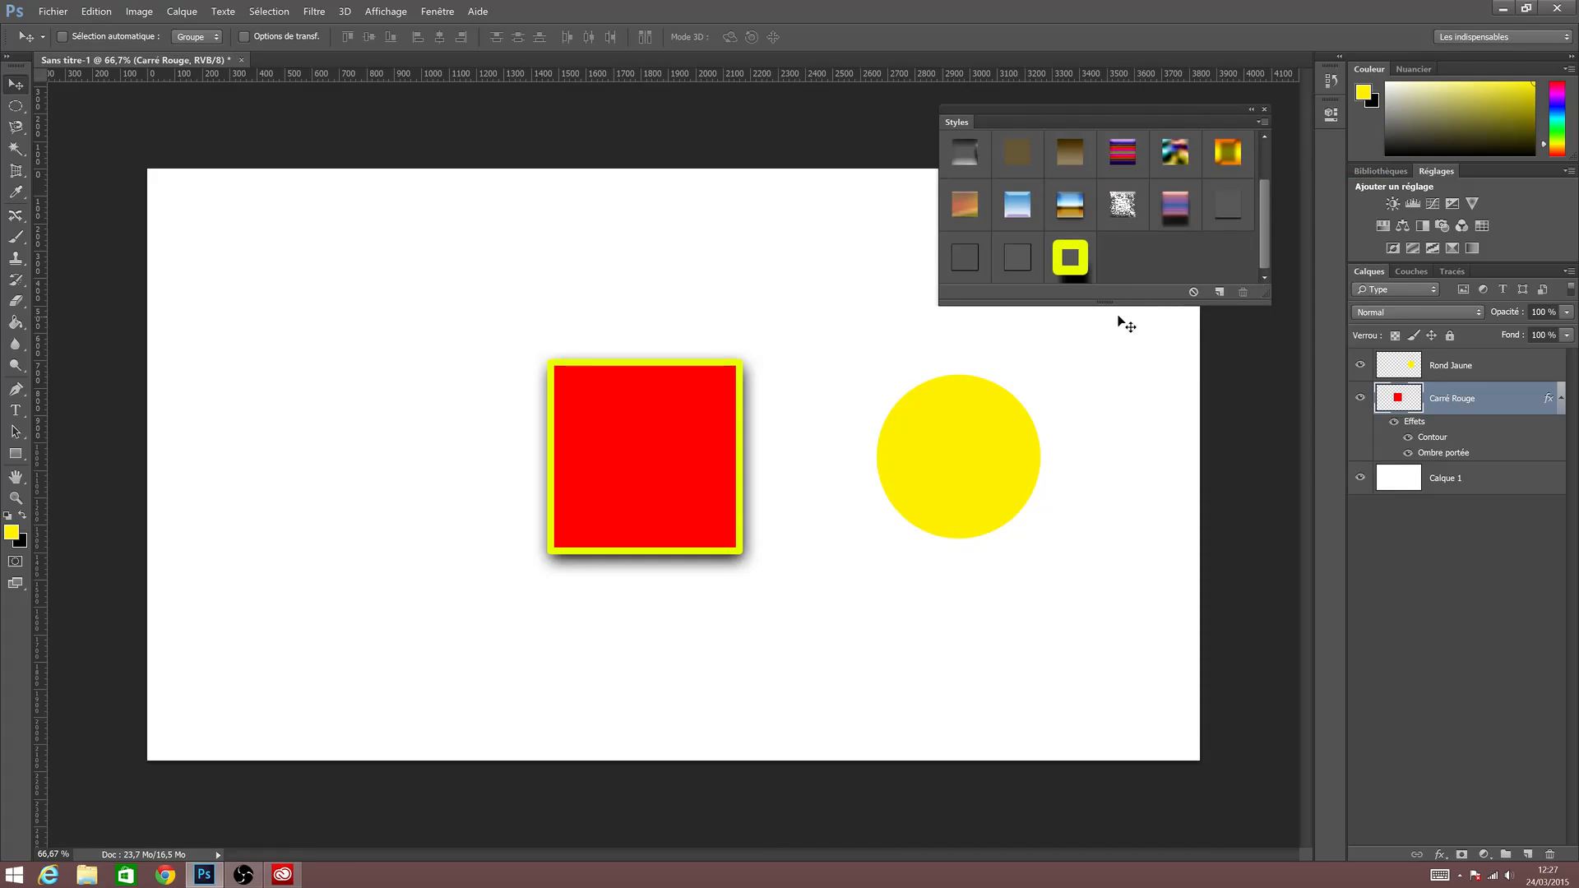
Apply Style exemple to the yellow circle, select the Rond Jaune layer and close the floating Styles collection.
{"action": "left_click_drag", "start_coordinate": [1073, 253], "coordinate": [960, 470]}
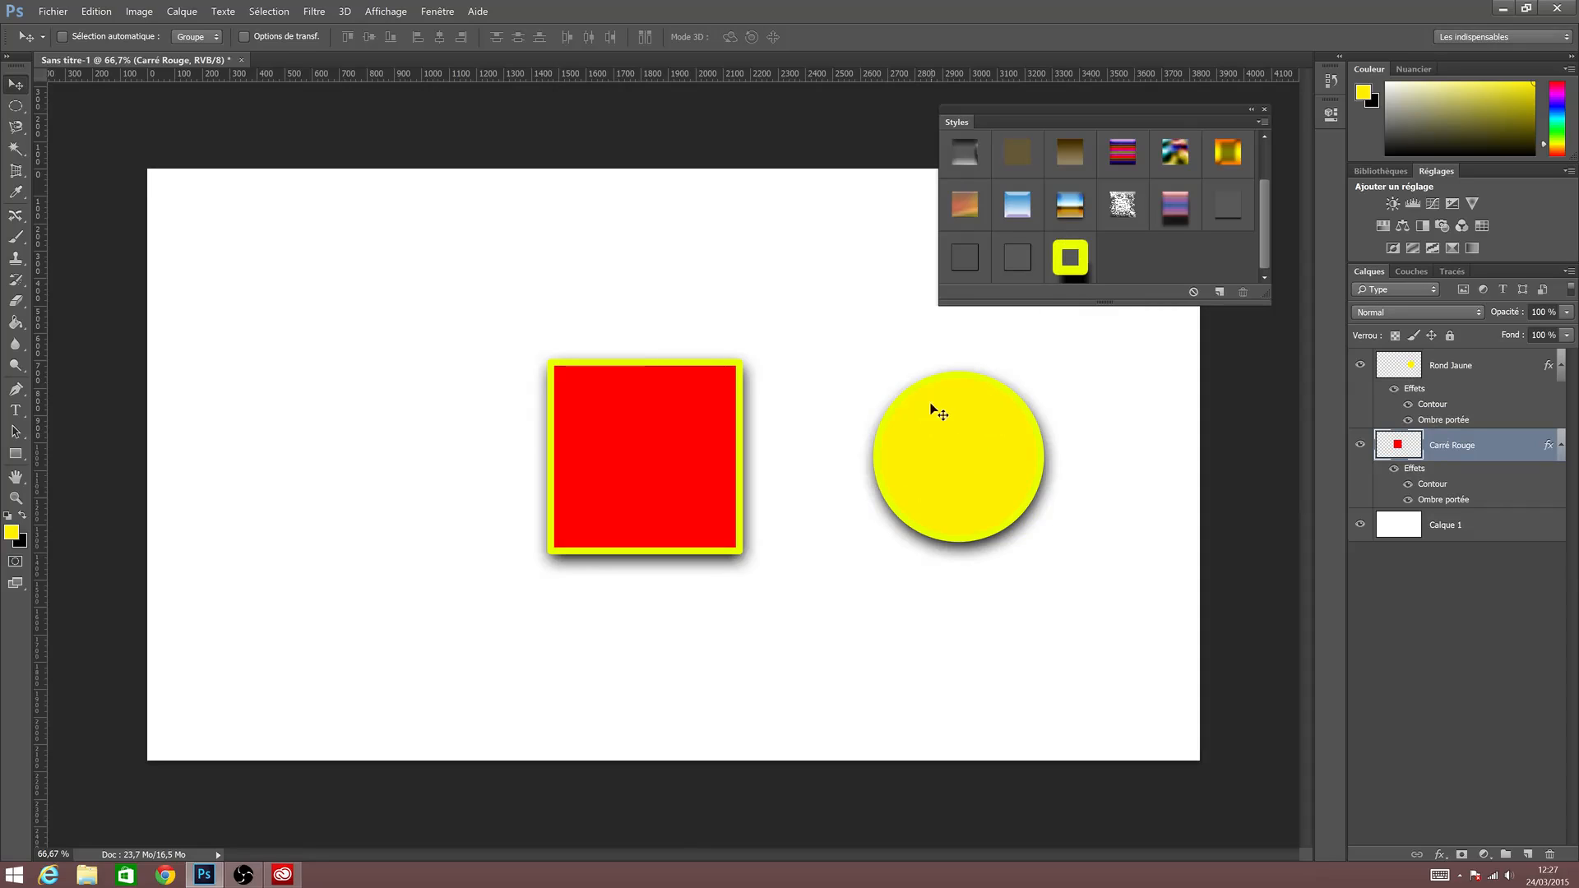
{"action": "left_click", "coordinate": [1446, 370]}
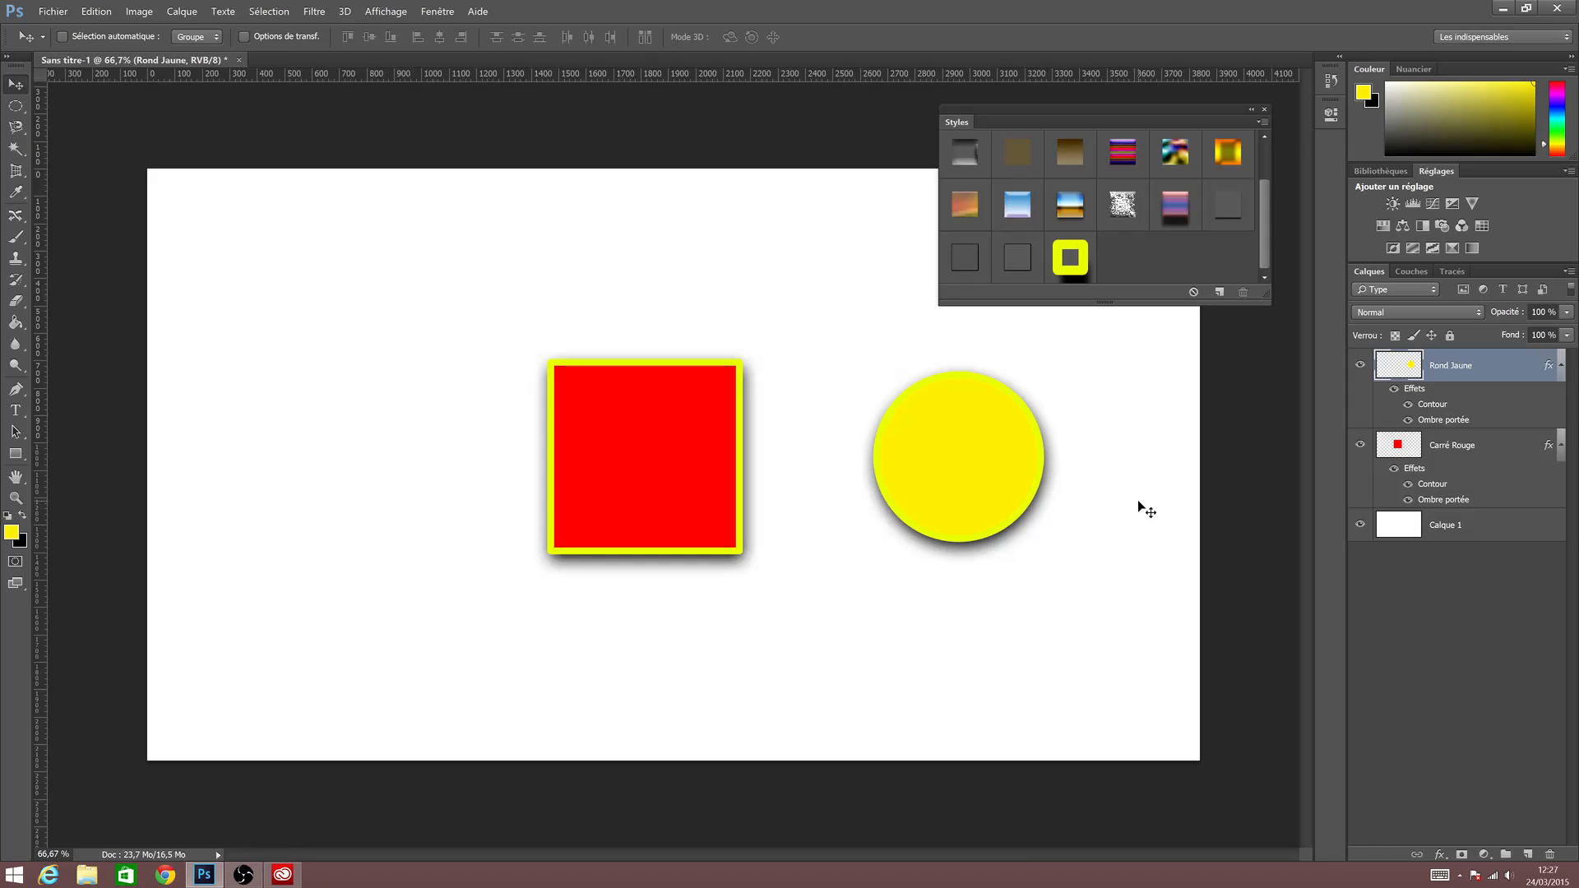
{"action": "left_click", "coordinate": [1264, 108]}
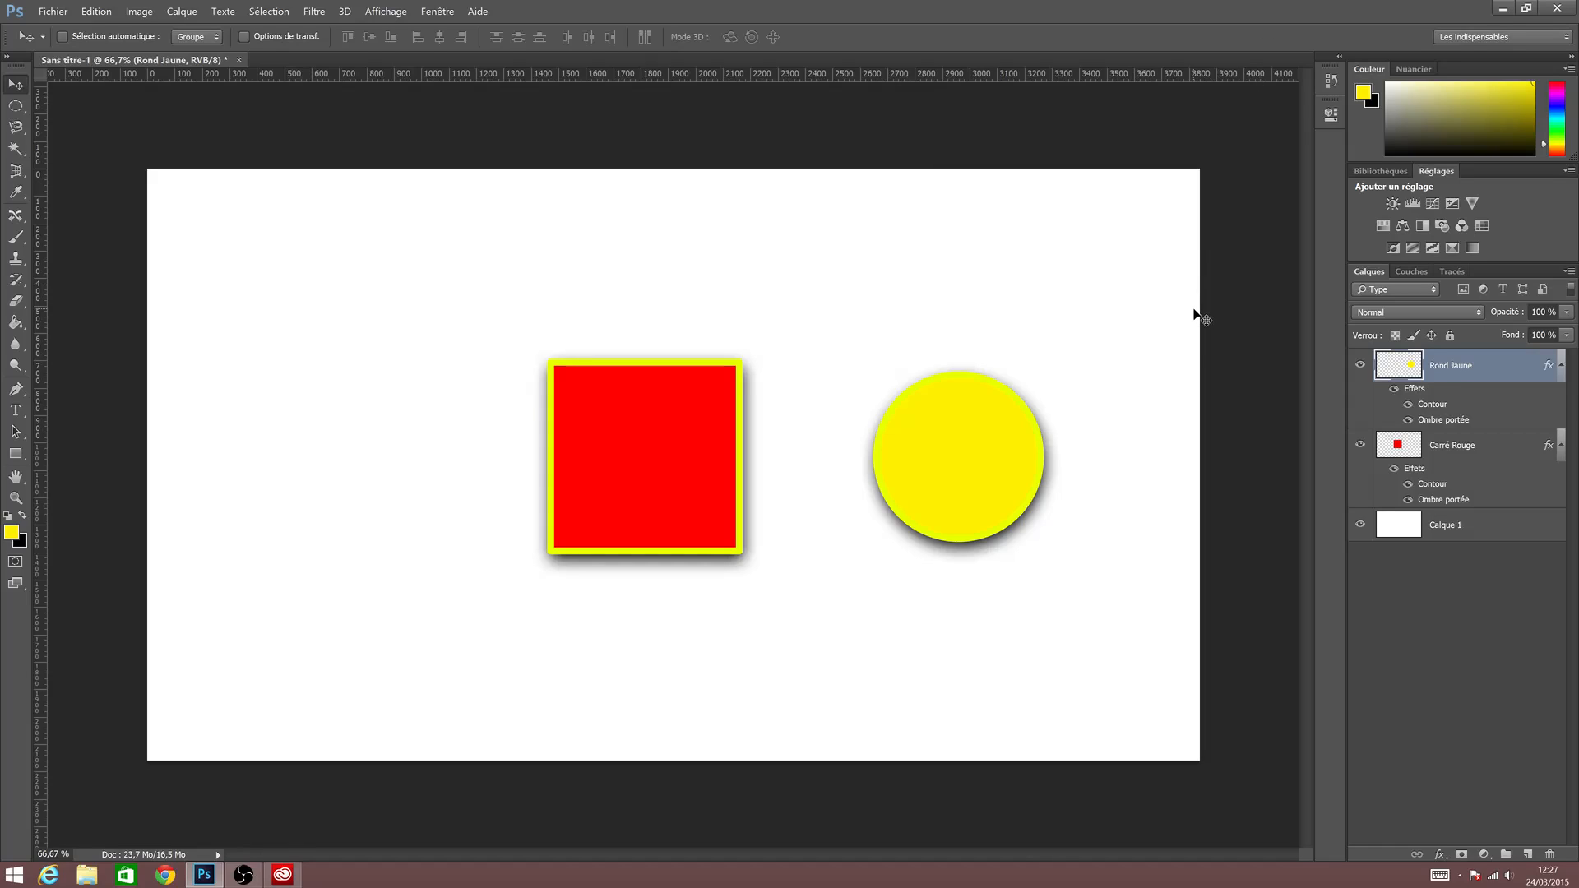
{"action": "left_click_drag", "start_coordinate": [1485, 375], "coordinate": [1547, 853]}
{"action": "right_click", "coordinate": [1482, 364]}
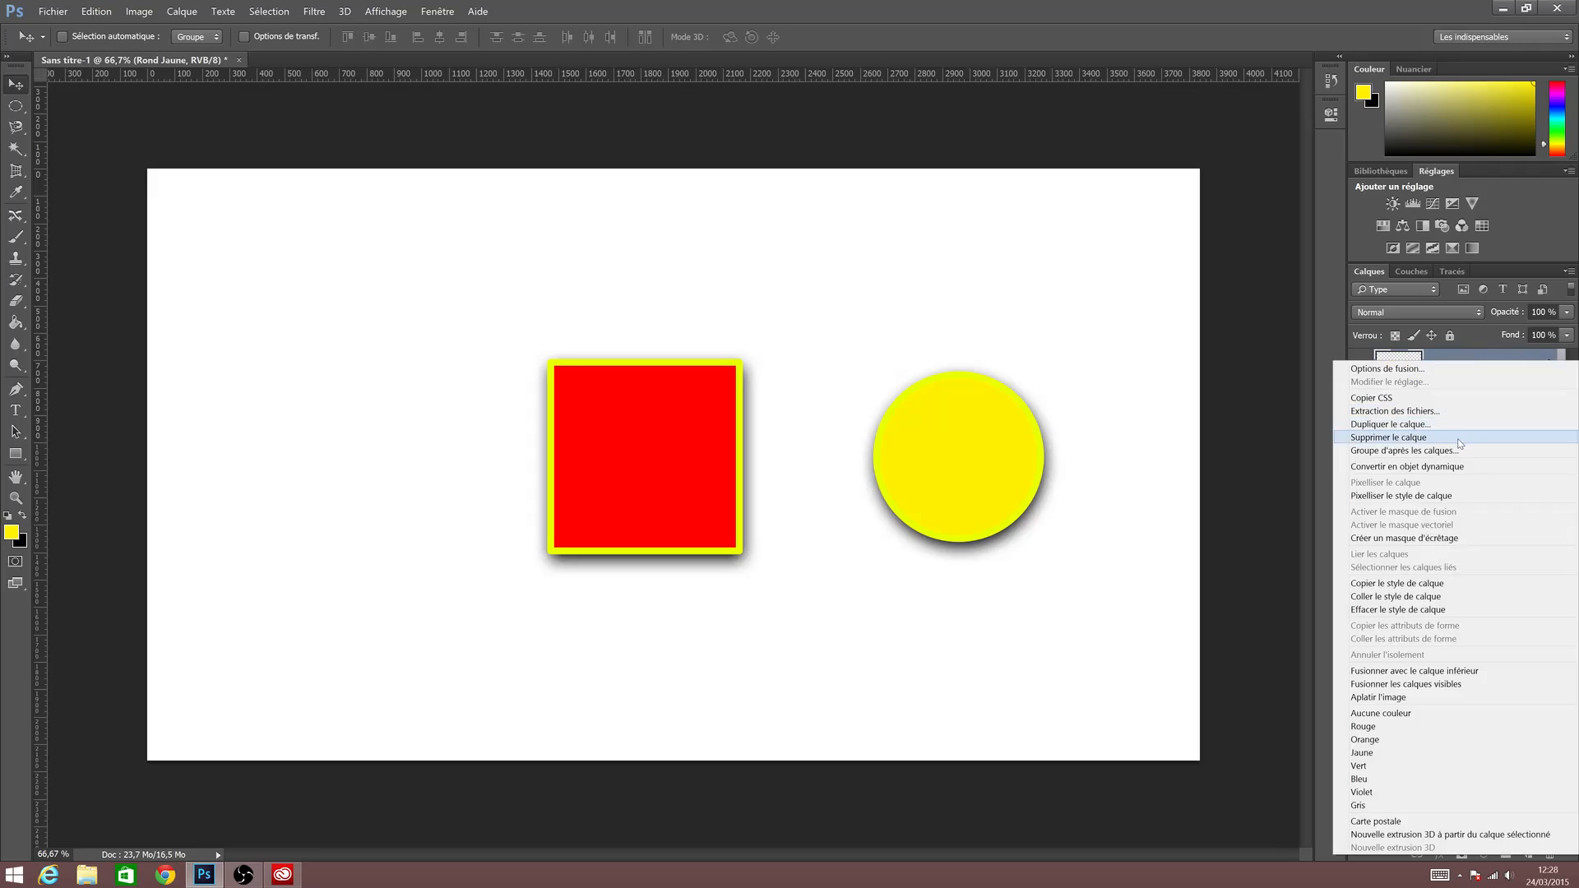
{"action": "key", "text": "Escape"}
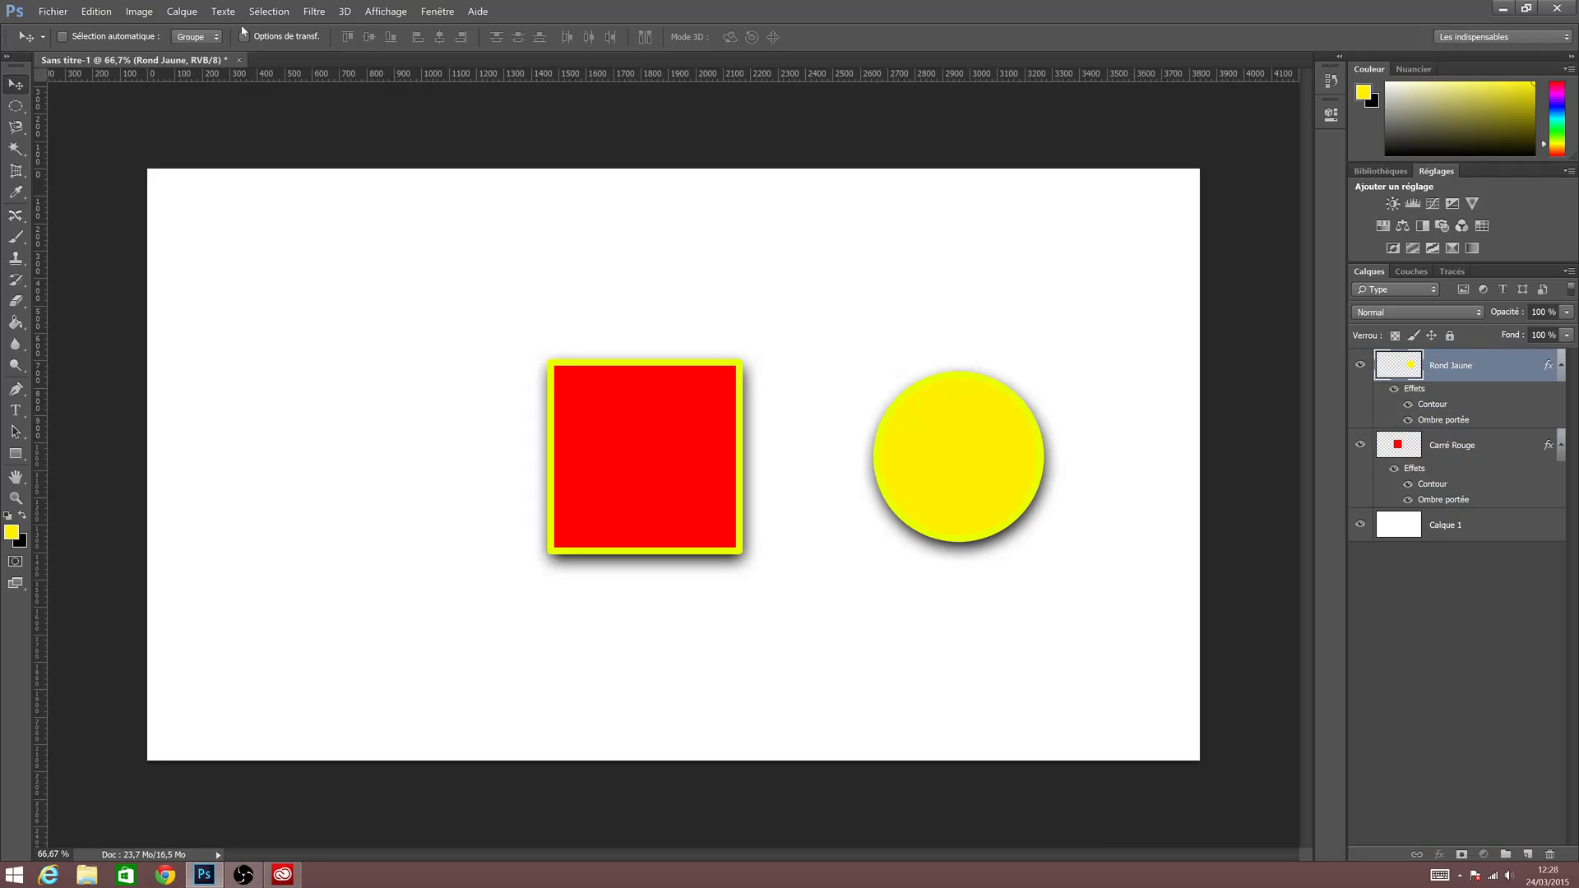
Decline a deletion of the Rond Jaune layer at its confirmation, delete the layer directly and undo that deletion.
{"action": "left_click", "coordinate": [196, 13]}
{"action": "mouse_move", "coordinate": [202, 68]}
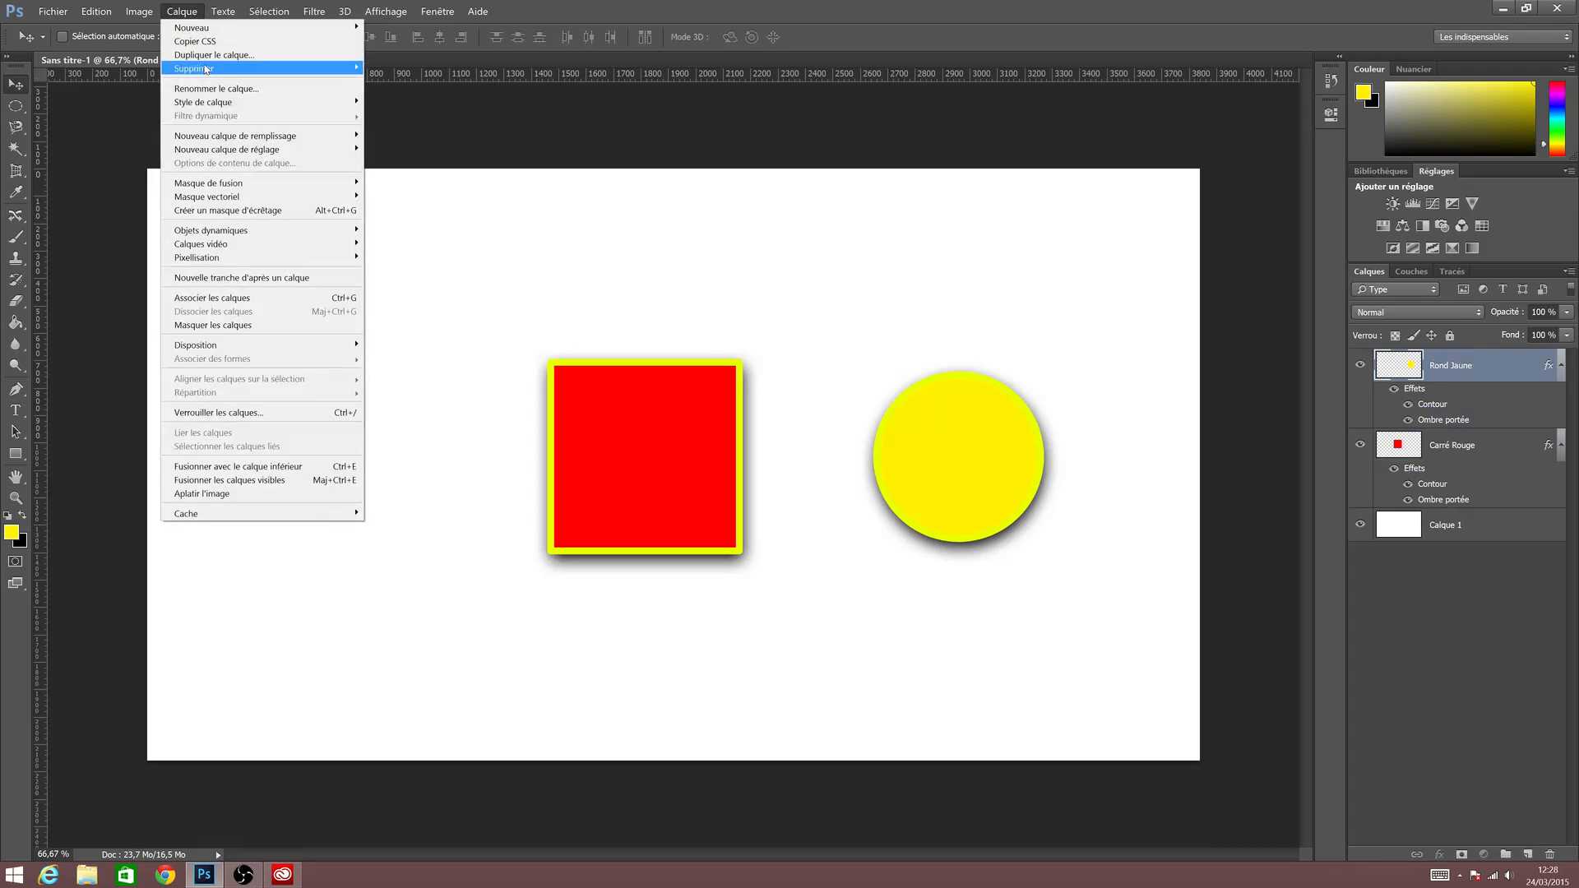
{"action": "left_click", "coordinate": [140, 71]}
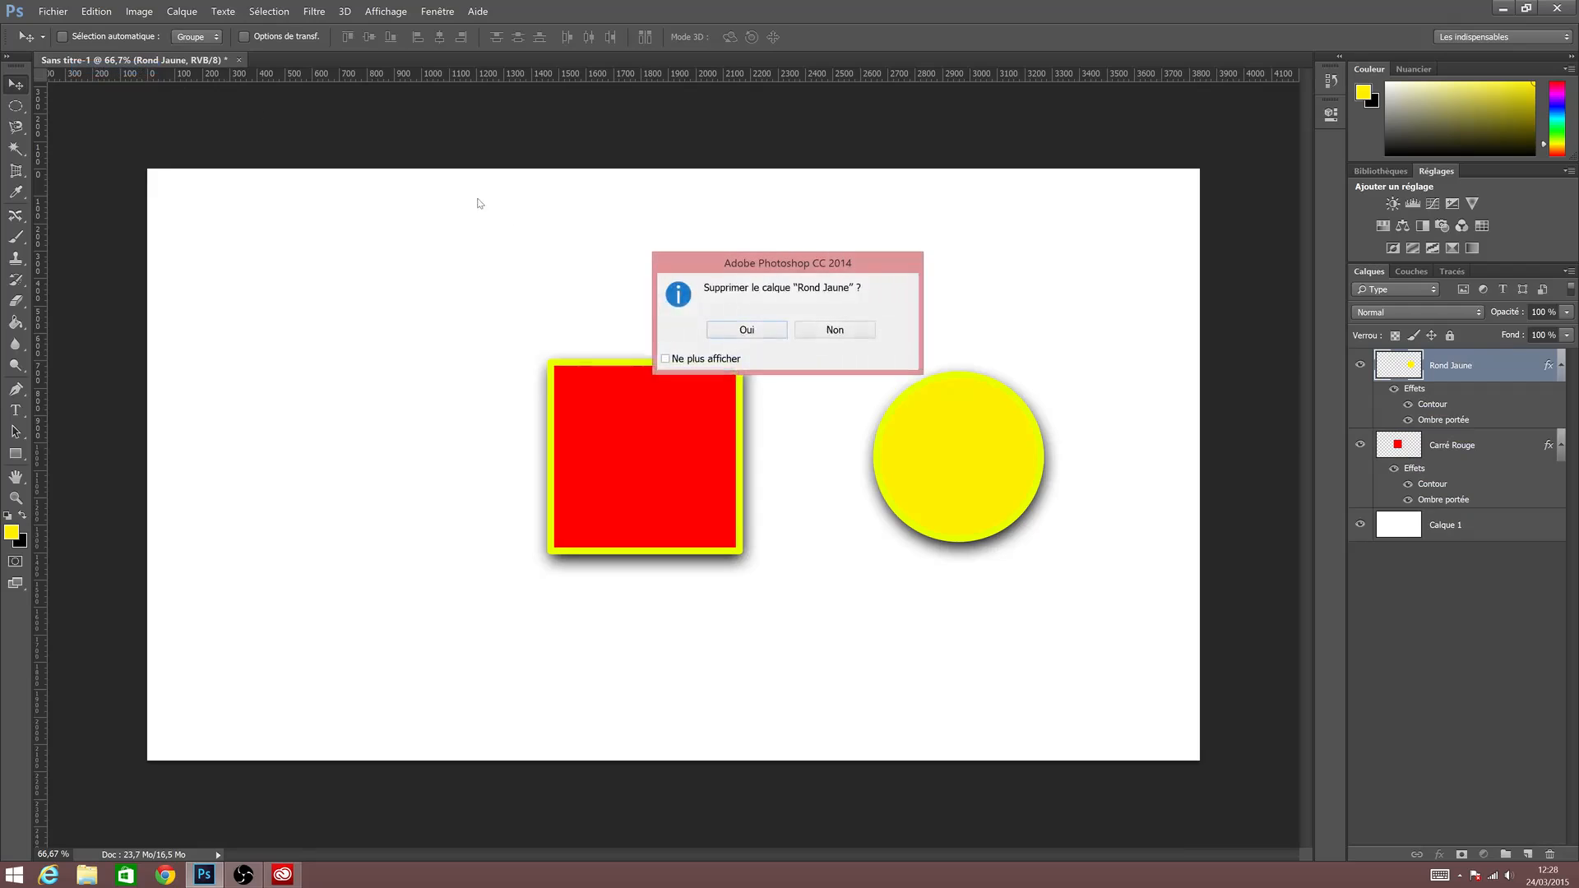
{"action": "left_click", "coordinate": [814, 331]}
{"action": "left_click_drag", "start_coordinate": [1480, 366], "coordinate": [1549, 854]}
{"action": "key", "text": "ctrl+z"}
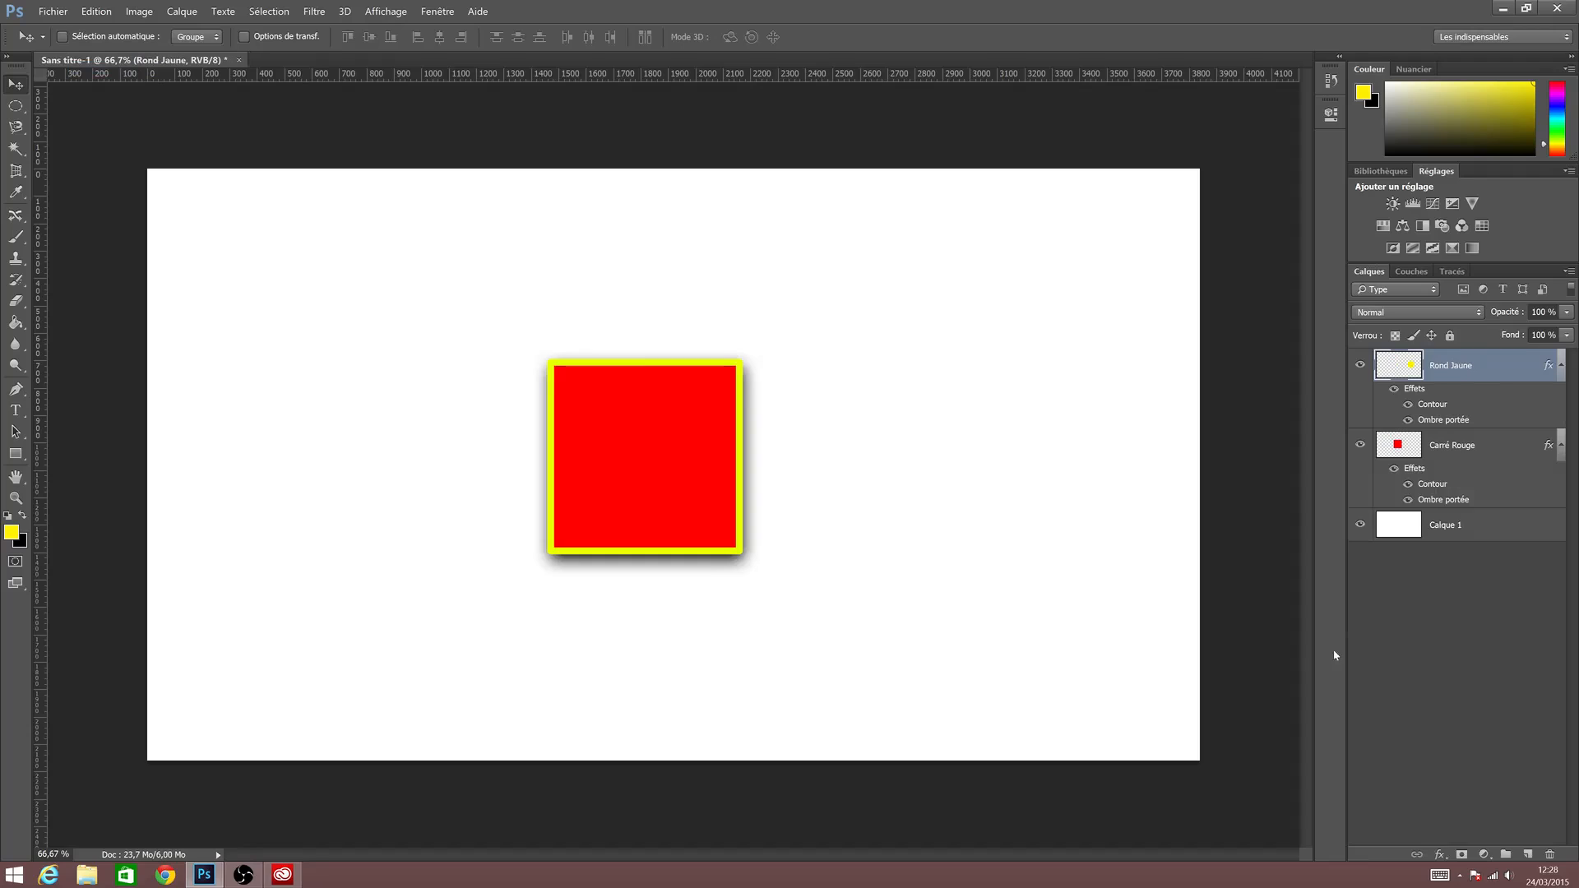
Try deleting the Rond Jaune layer and undo the deletion.
{"action": "key", "text": "ctrl+z"}
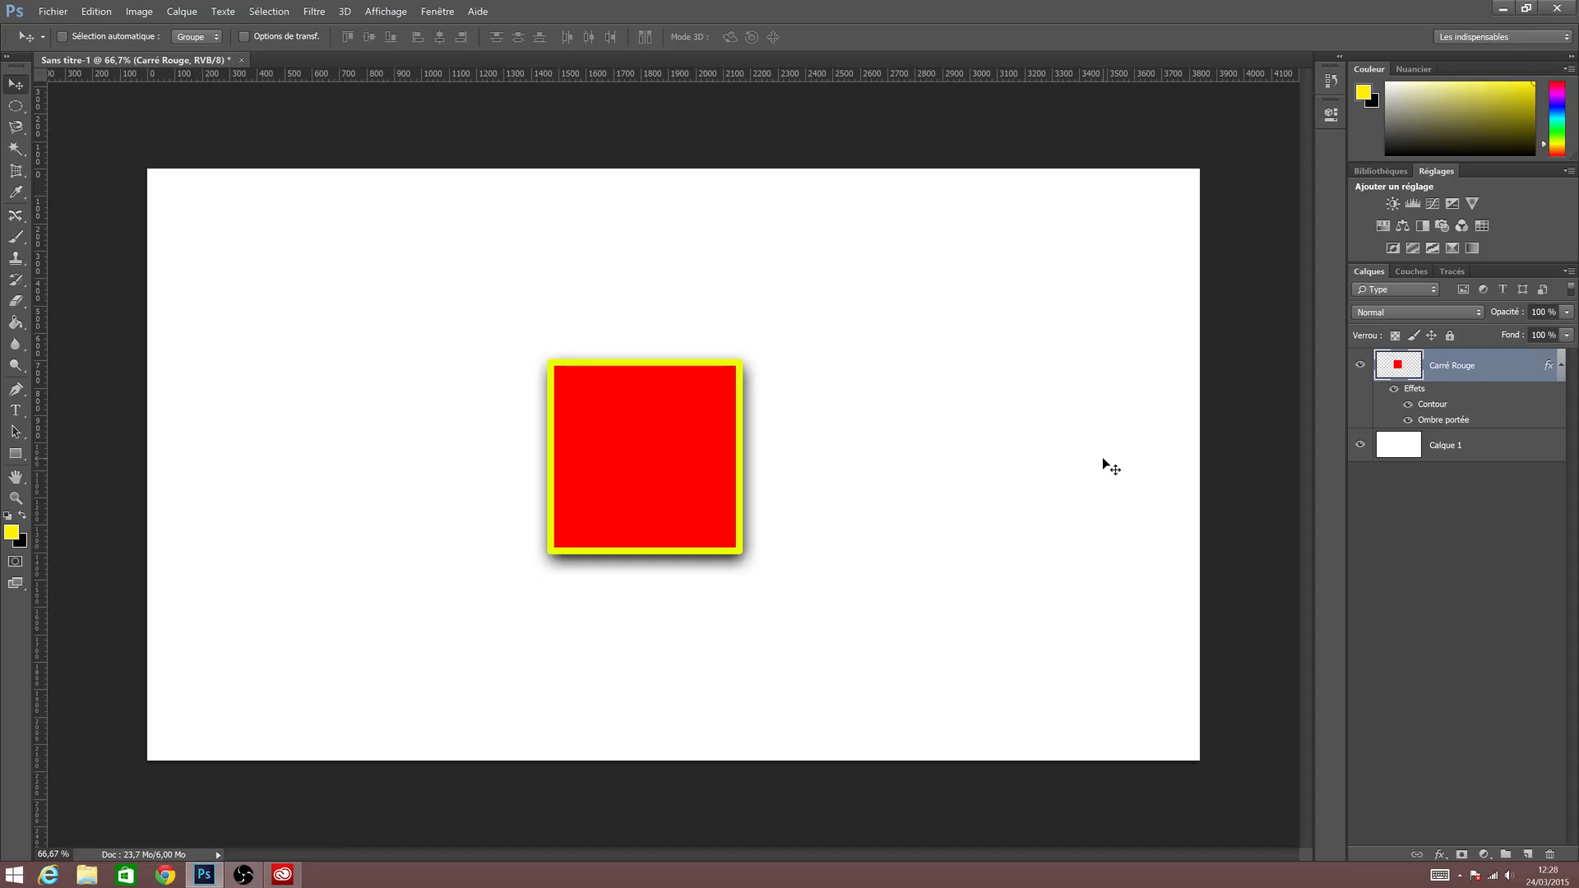
{"action": "key", "text": "ctrl+z"}
{"action": "key", "text": "ctrl+z"}
{"action": "key", "text": "ctrl+z"}
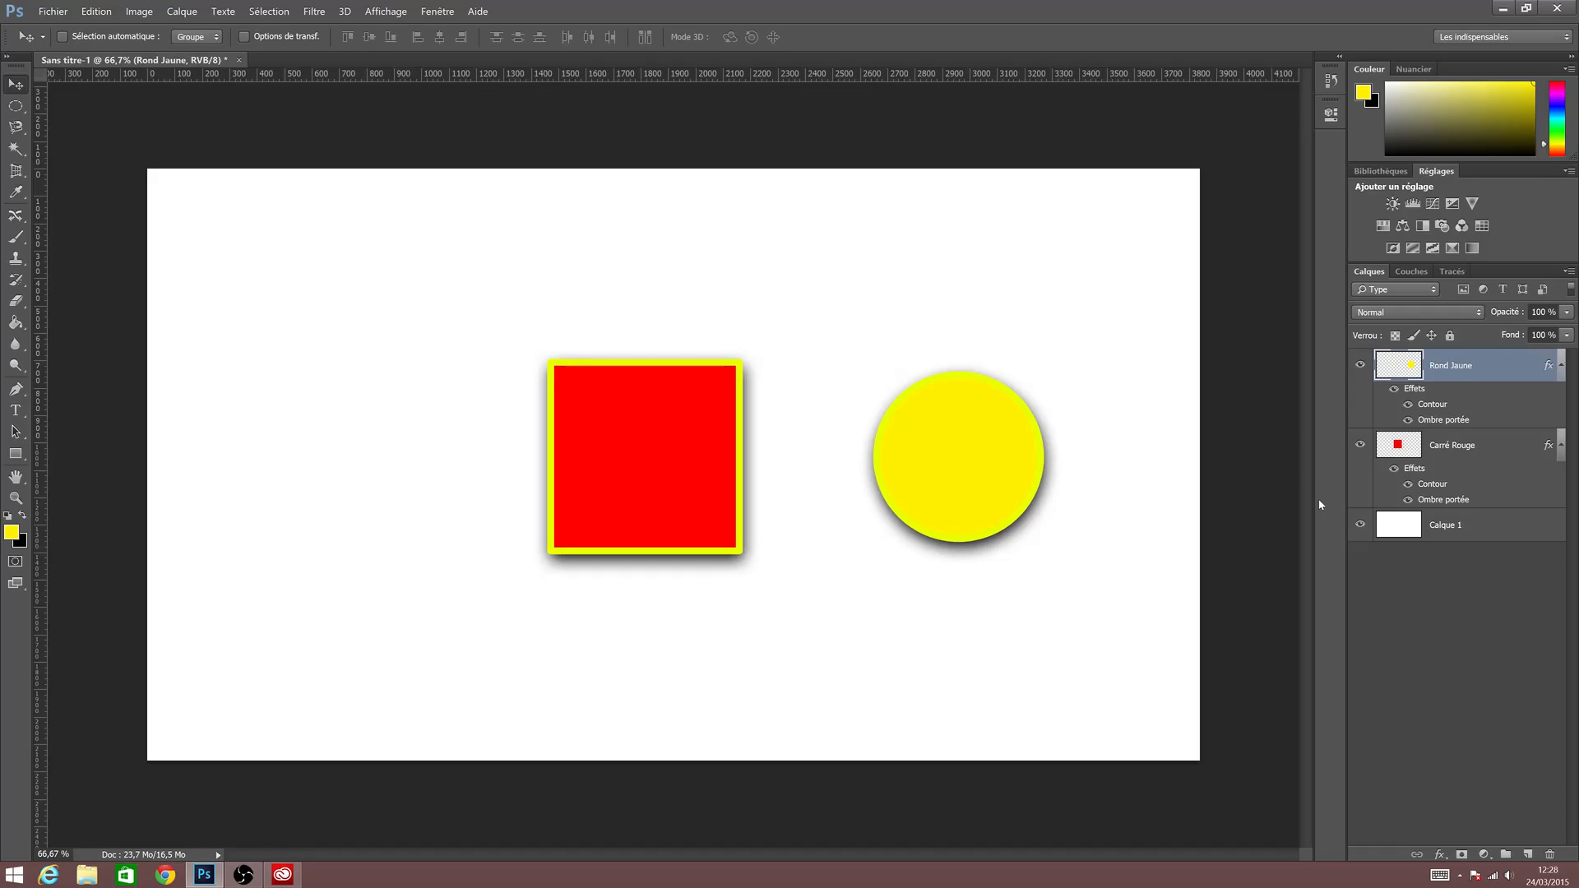
{"action": "key", "text": "Delete"}
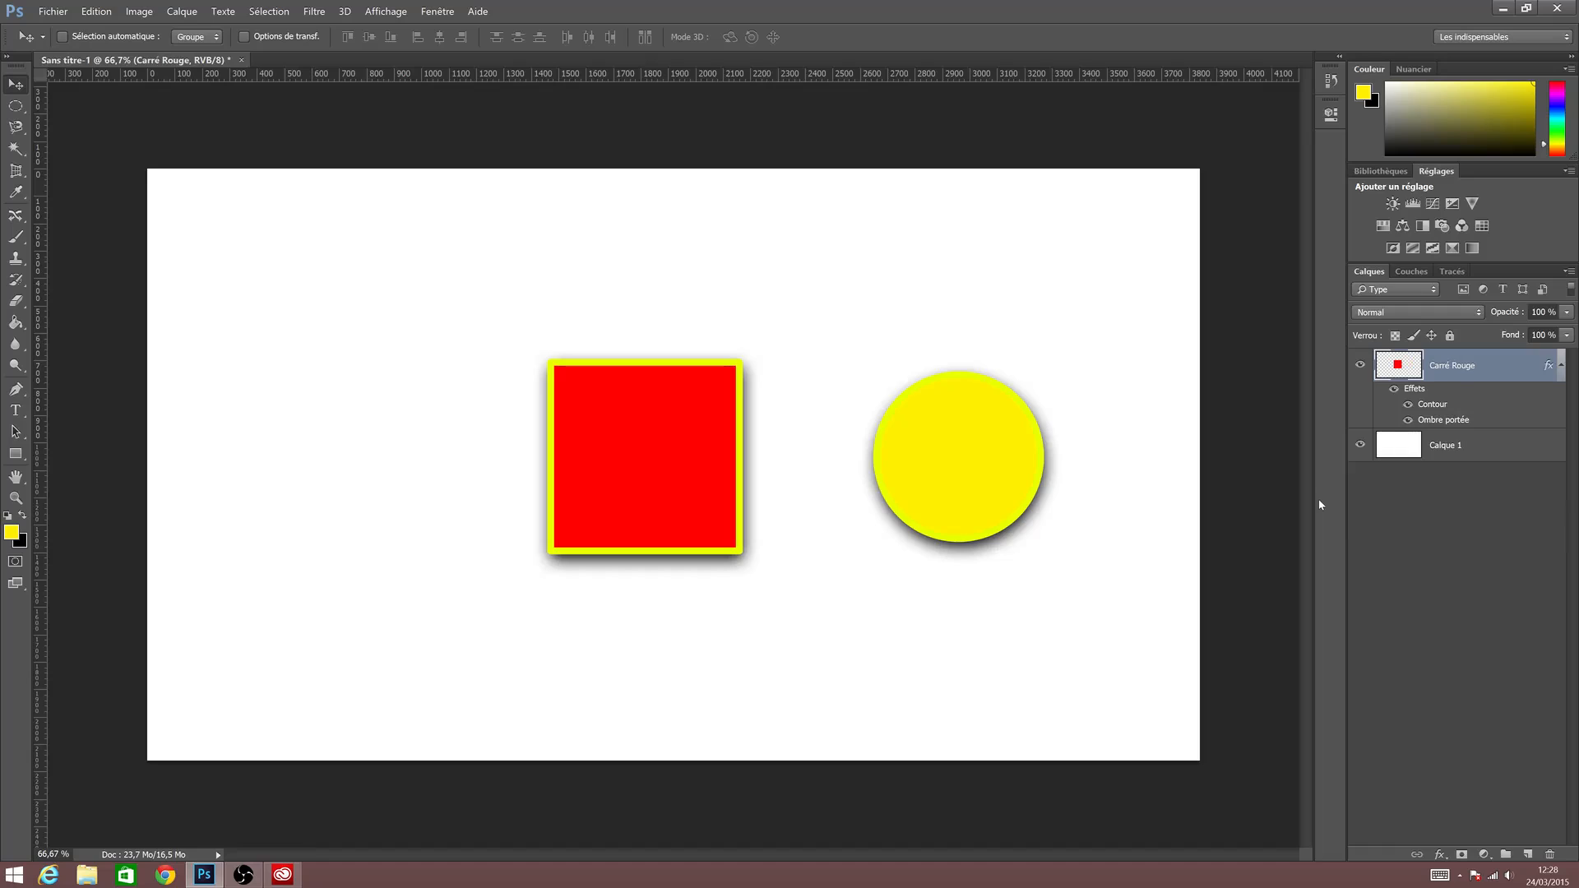
{"action": "key", "text": "ctrl+z"}
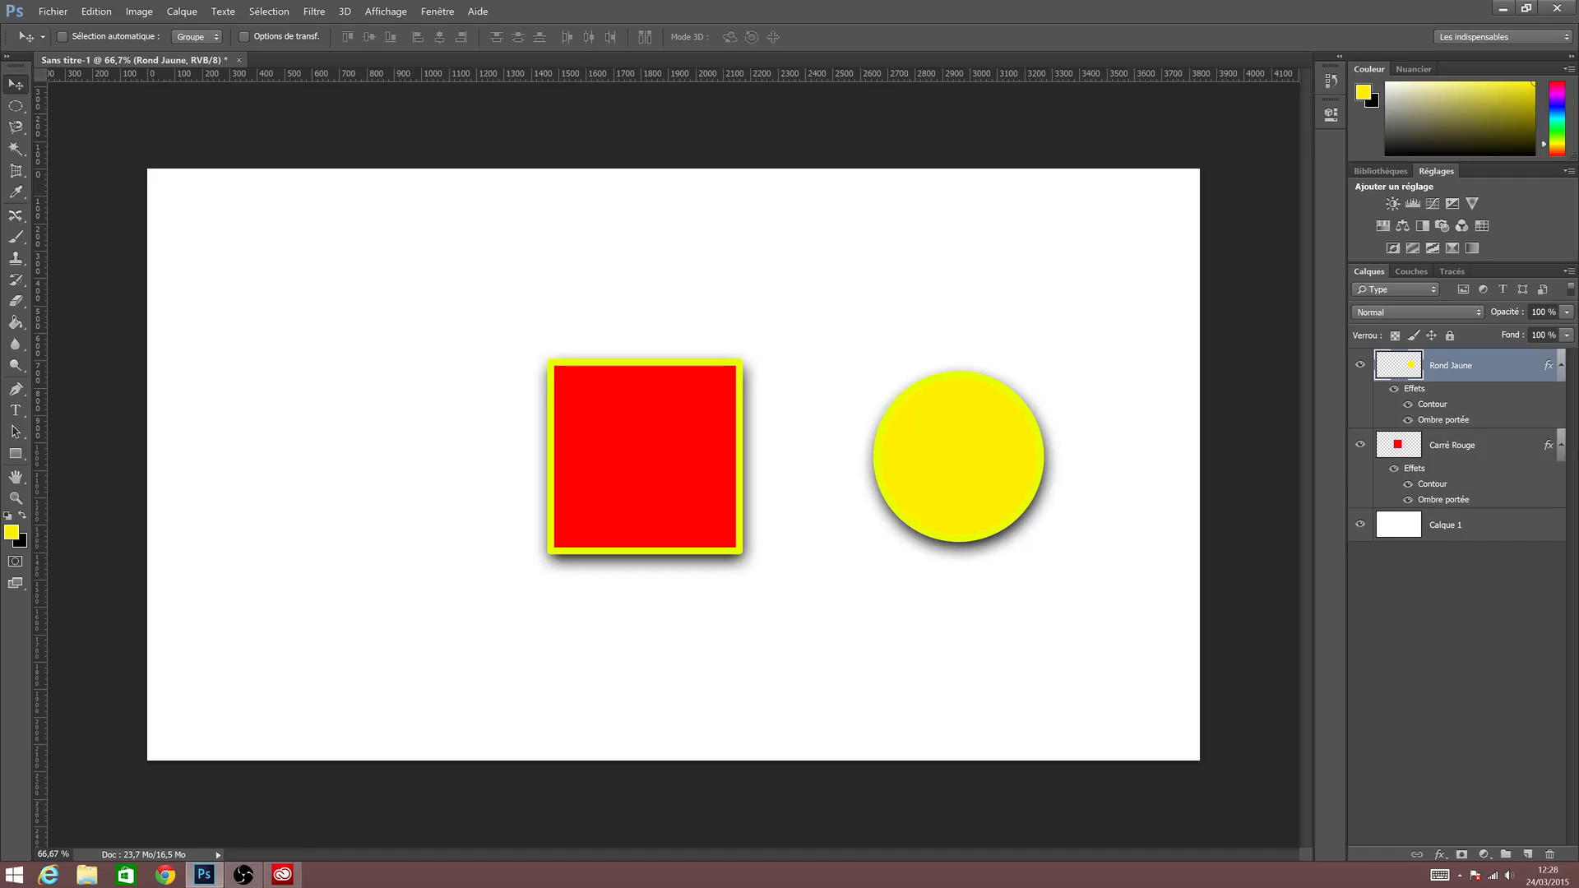
Duplicate the Rond Jaune layer and move the copied circle to the left of the red square.
{"action": "left_click_drag", "start_coordinate": [1480, 370], "coordinate": [1528, 856]}
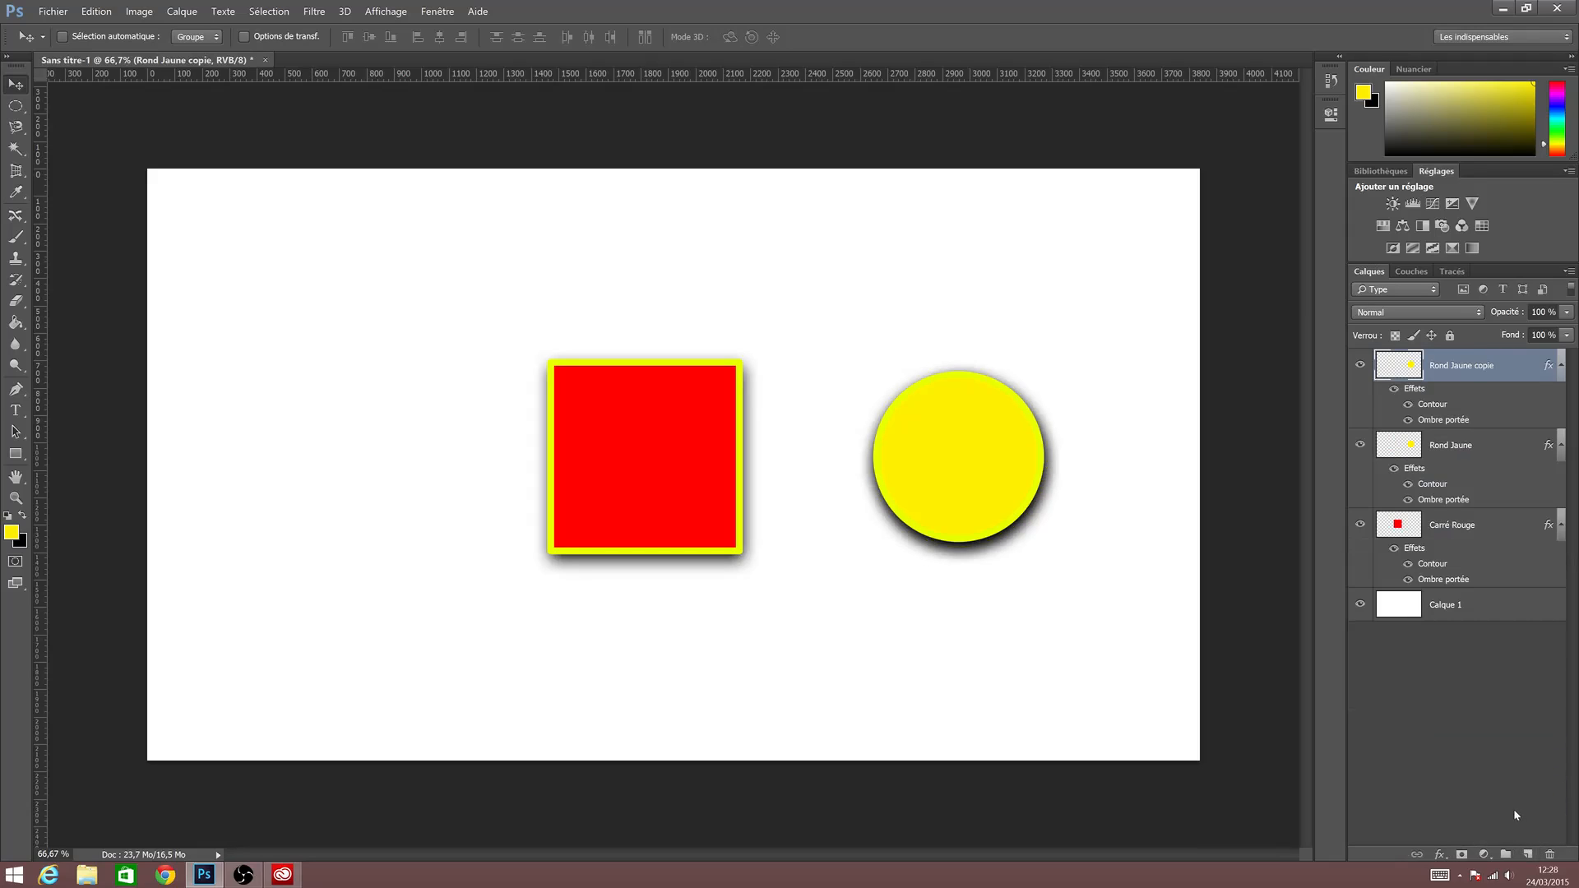
{"action": "left_click_drag", "start_coordinate": [928, 492], "coordinate": [324, 478]}
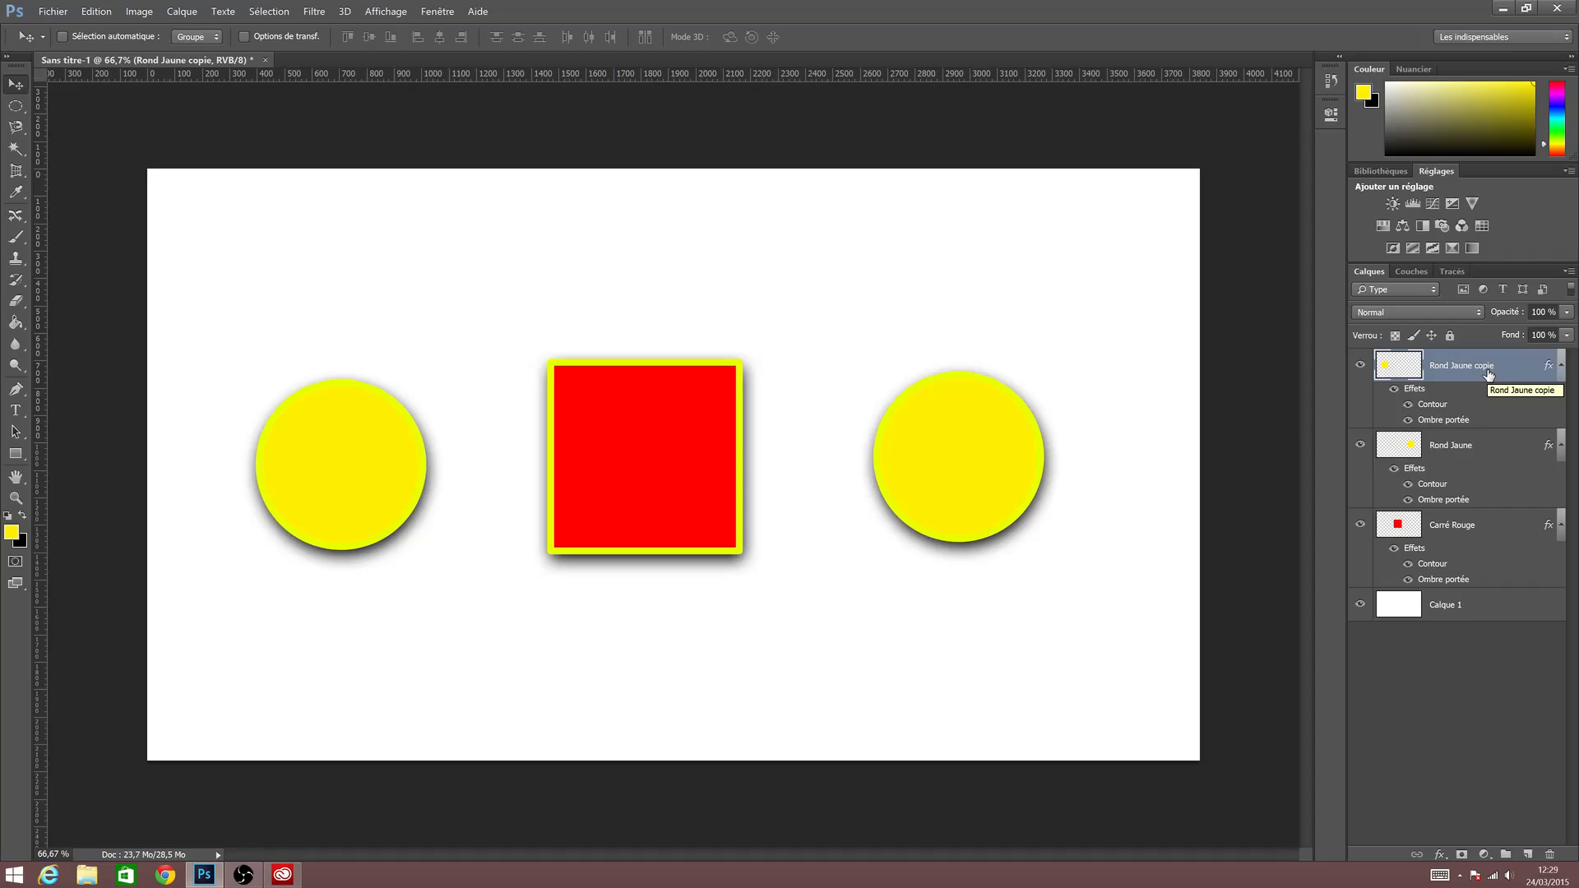
Duplicate the copied yellow circle's layer again, and delete both Rond Jaune copies.
{"action": "key", "text": "ctrl"}
{"action": "left_click_drag", "start_coordinate": [1488, 374], "coordinate": [1529, 855]}
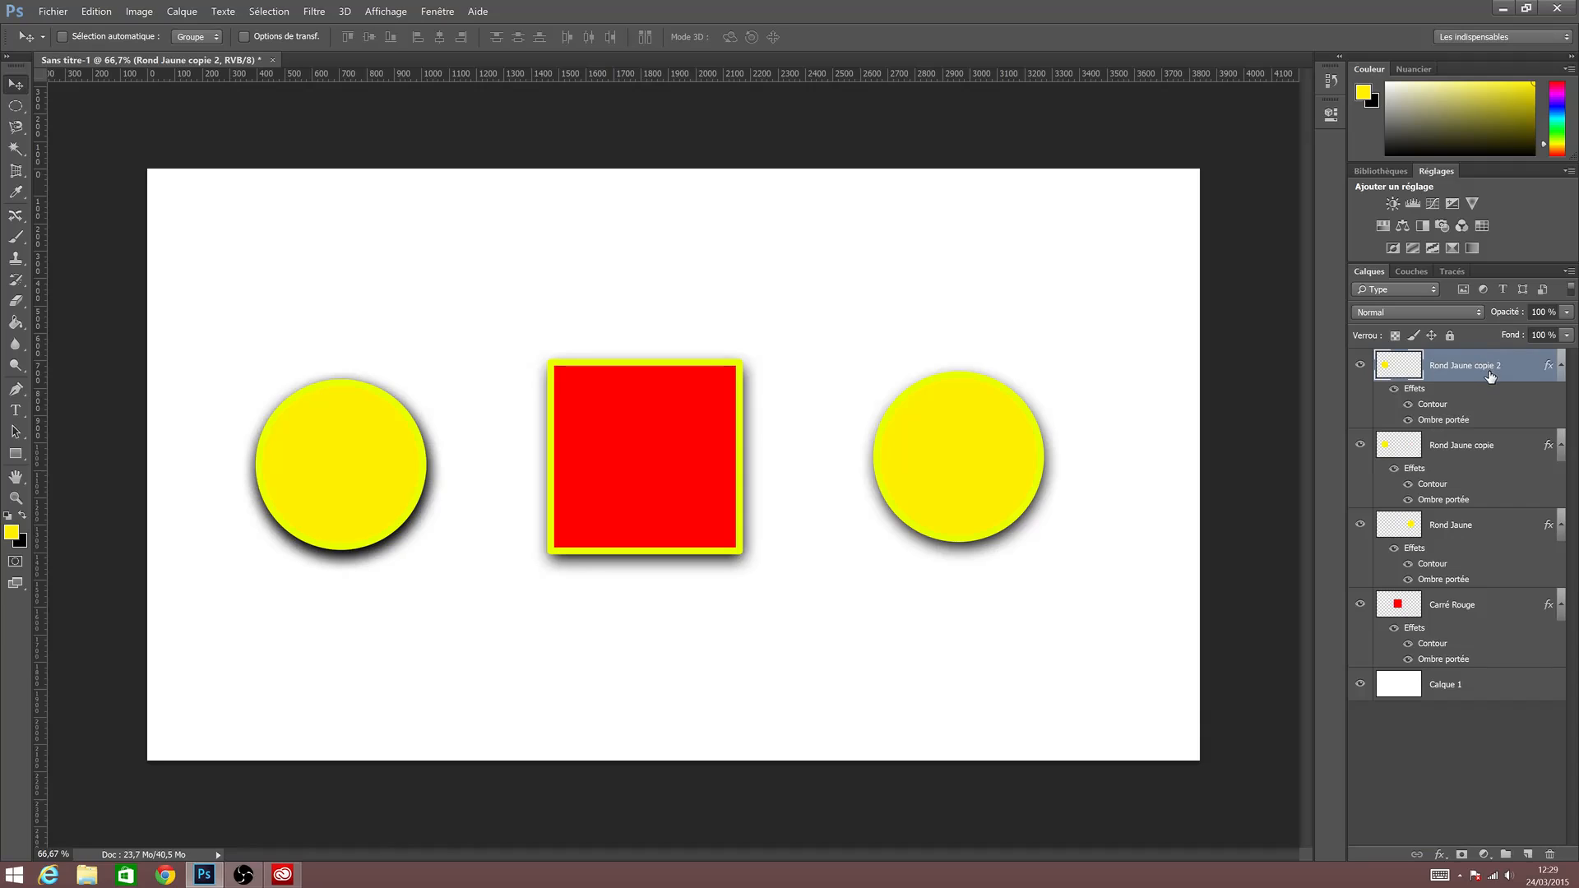
{"action": "key", "text": "ctrl+z"}
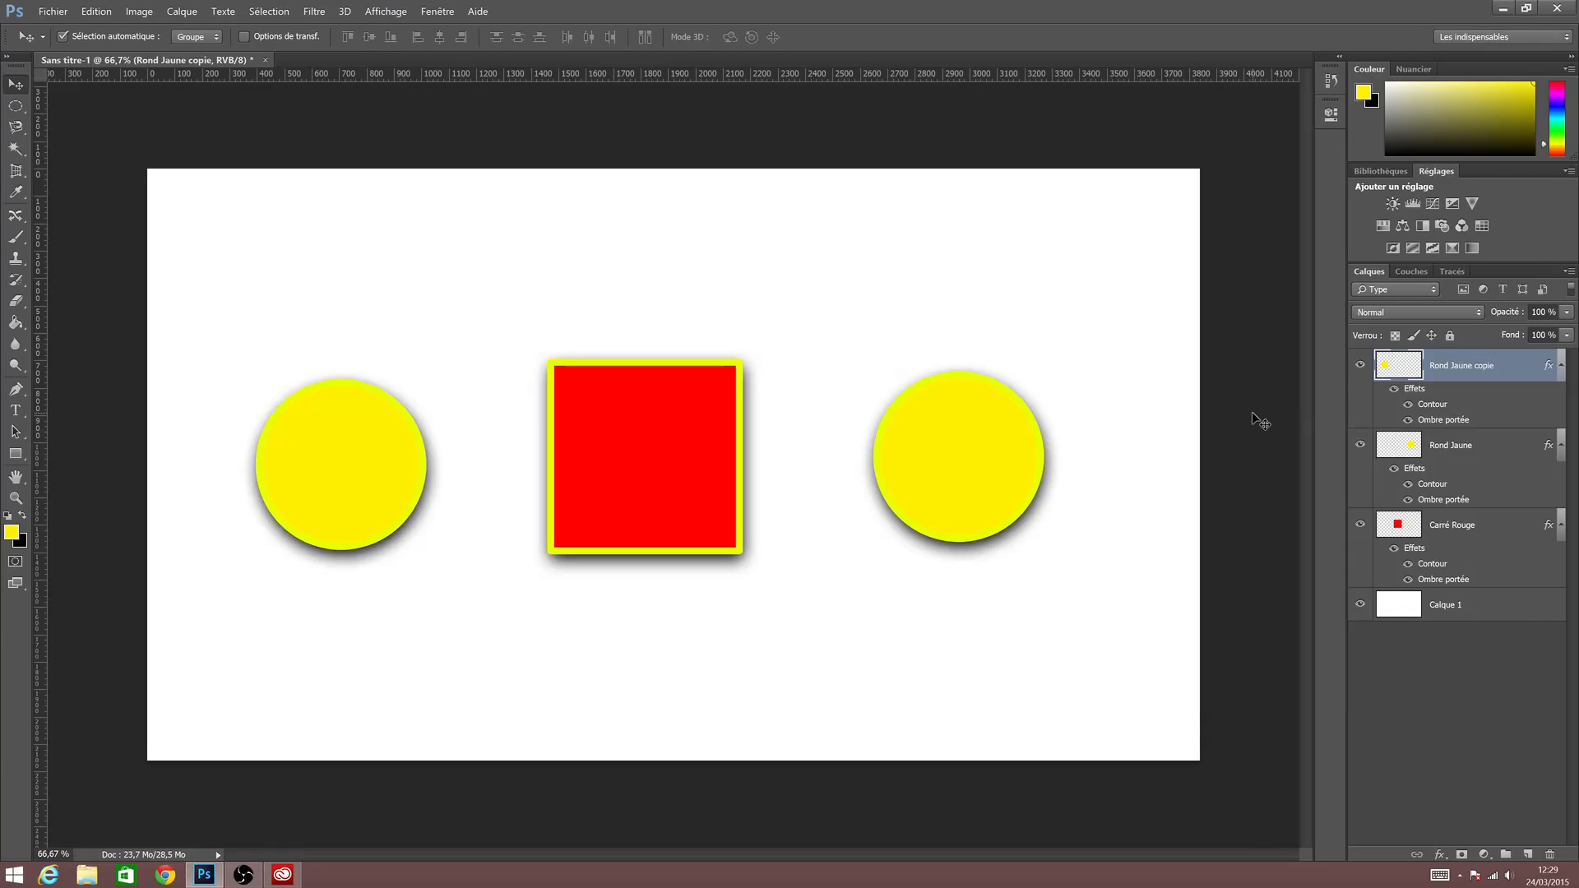
{"action": "key", "text": "ctrl+j"}
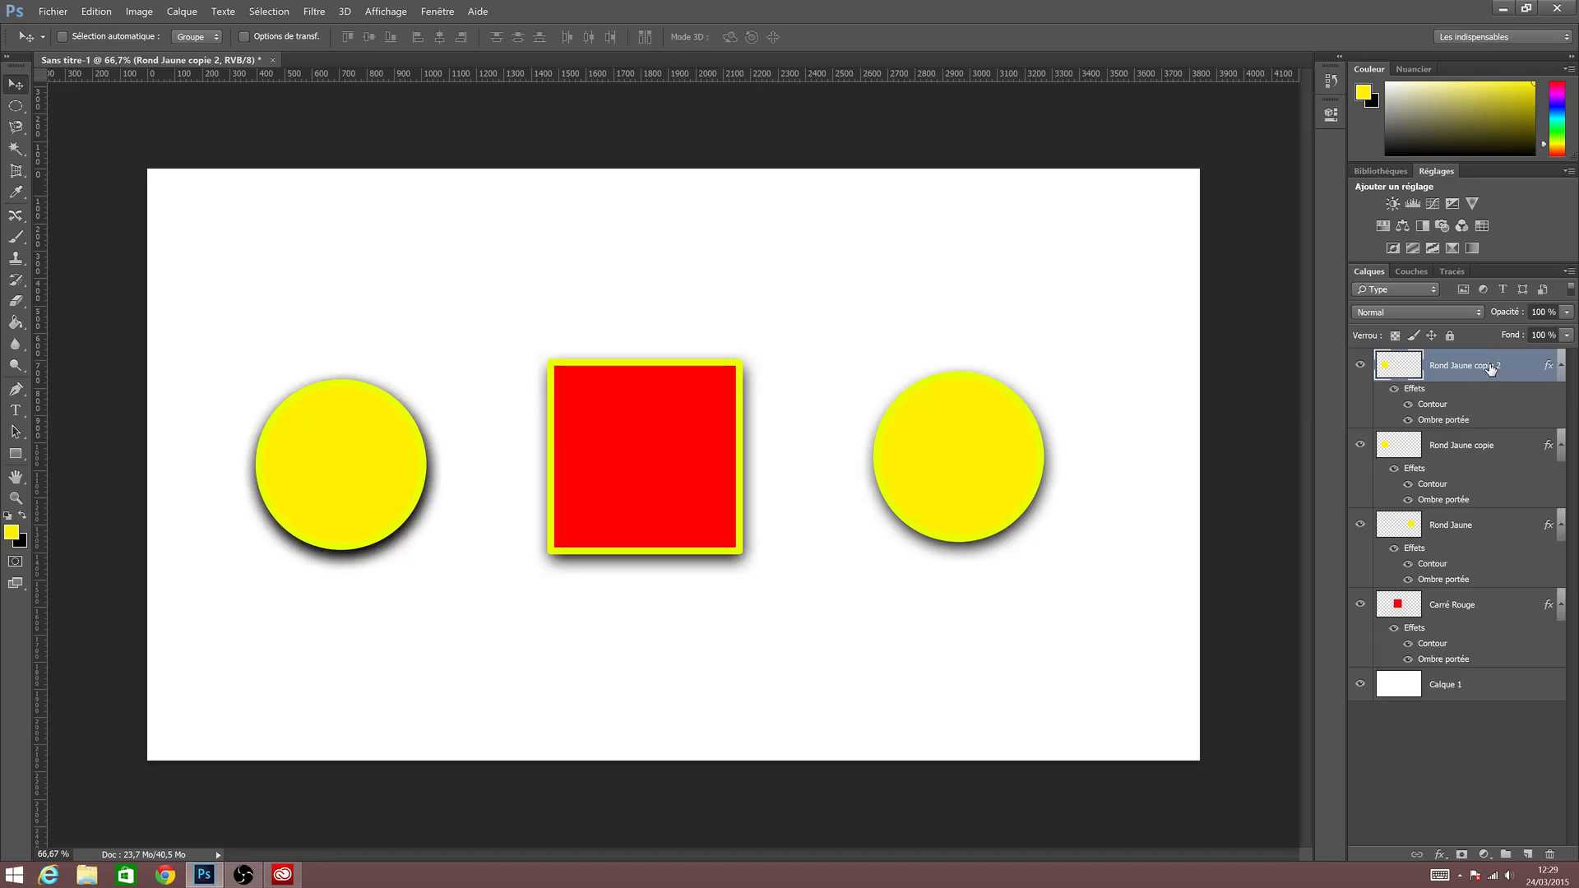
{"action": "left_click", "coordinate": [1498, 454], "text": "shift"}
{"action": "key", "text": "Delete"}
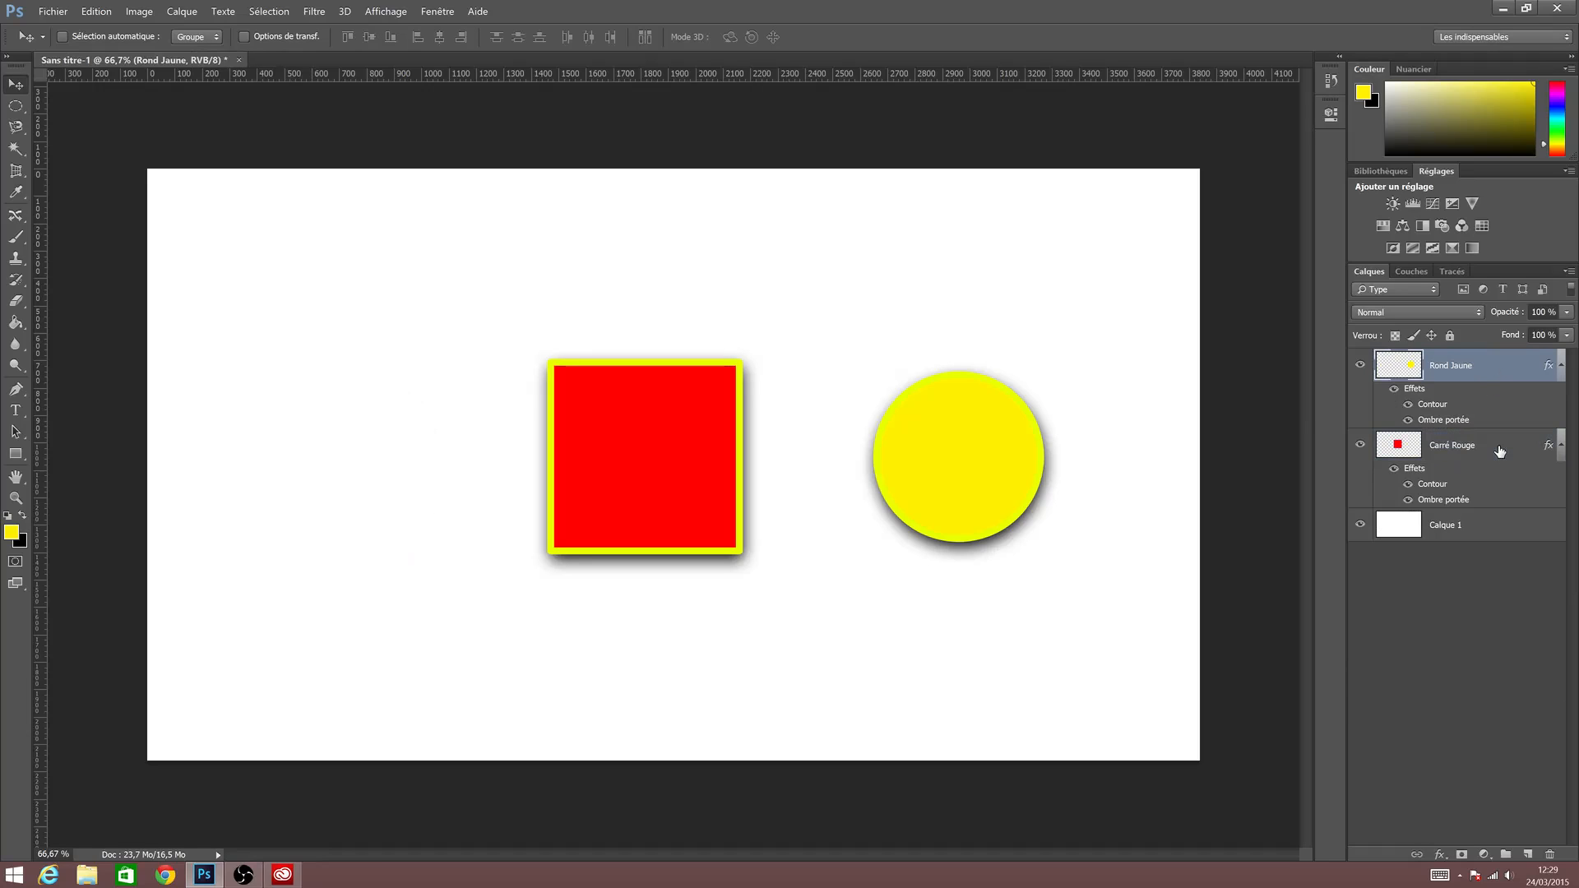
Duplicate the Carré Rouge layer and move the copied square to the left of the original.
{"action": "left_click", "coordinate": [1499, 452]}
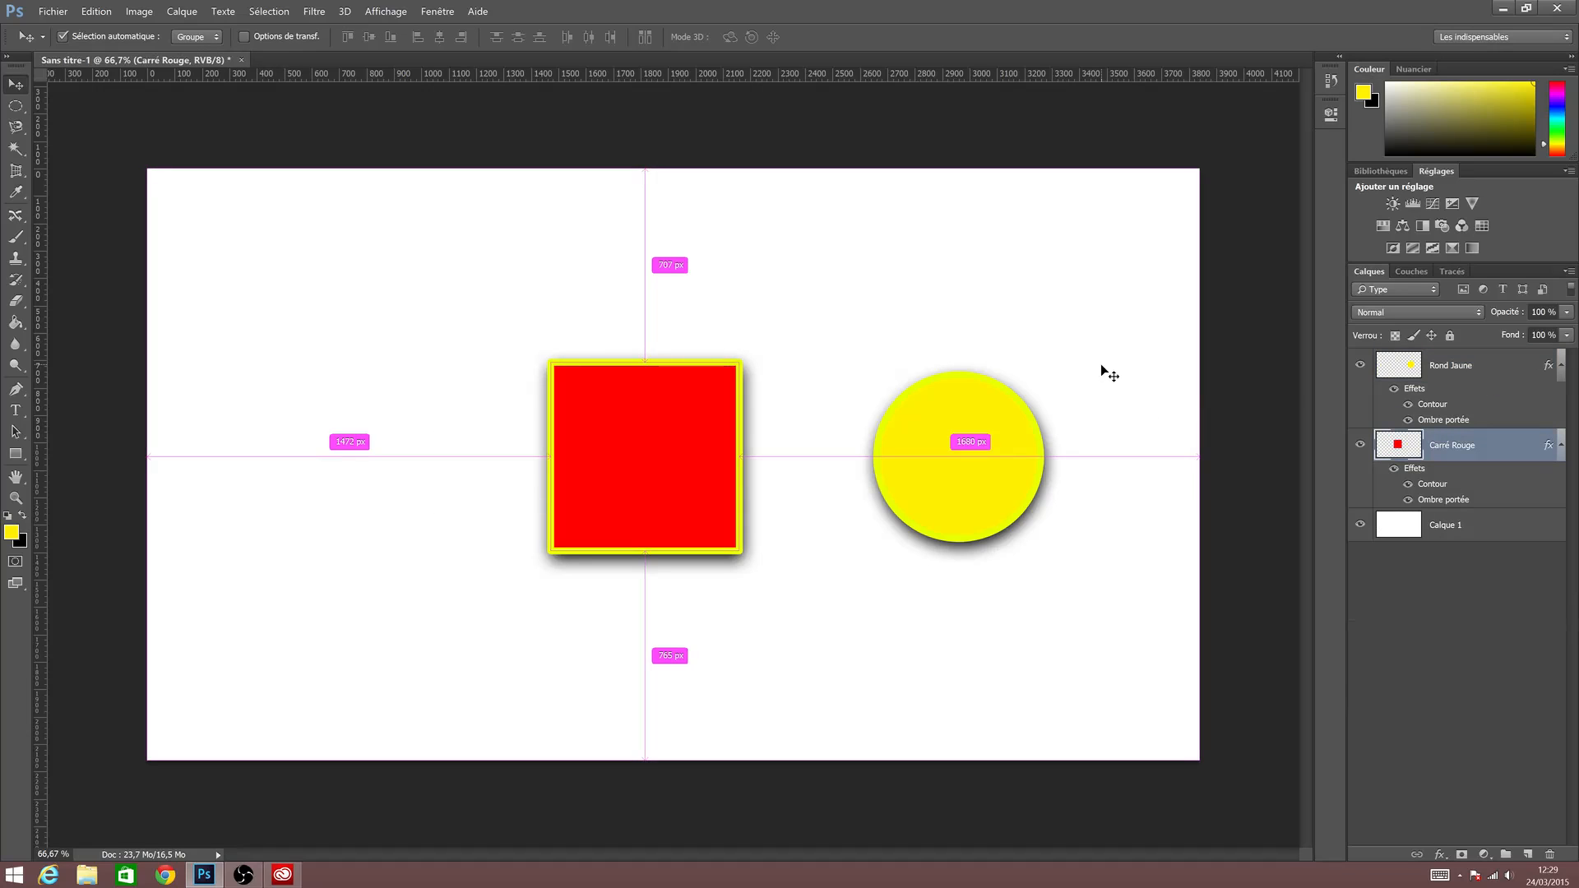
{"action": "key", "text": "ctrl+j"}
{"action": "left_click_drag", "start_coordinate": [544, 447], "coordinate": [266, 416]}
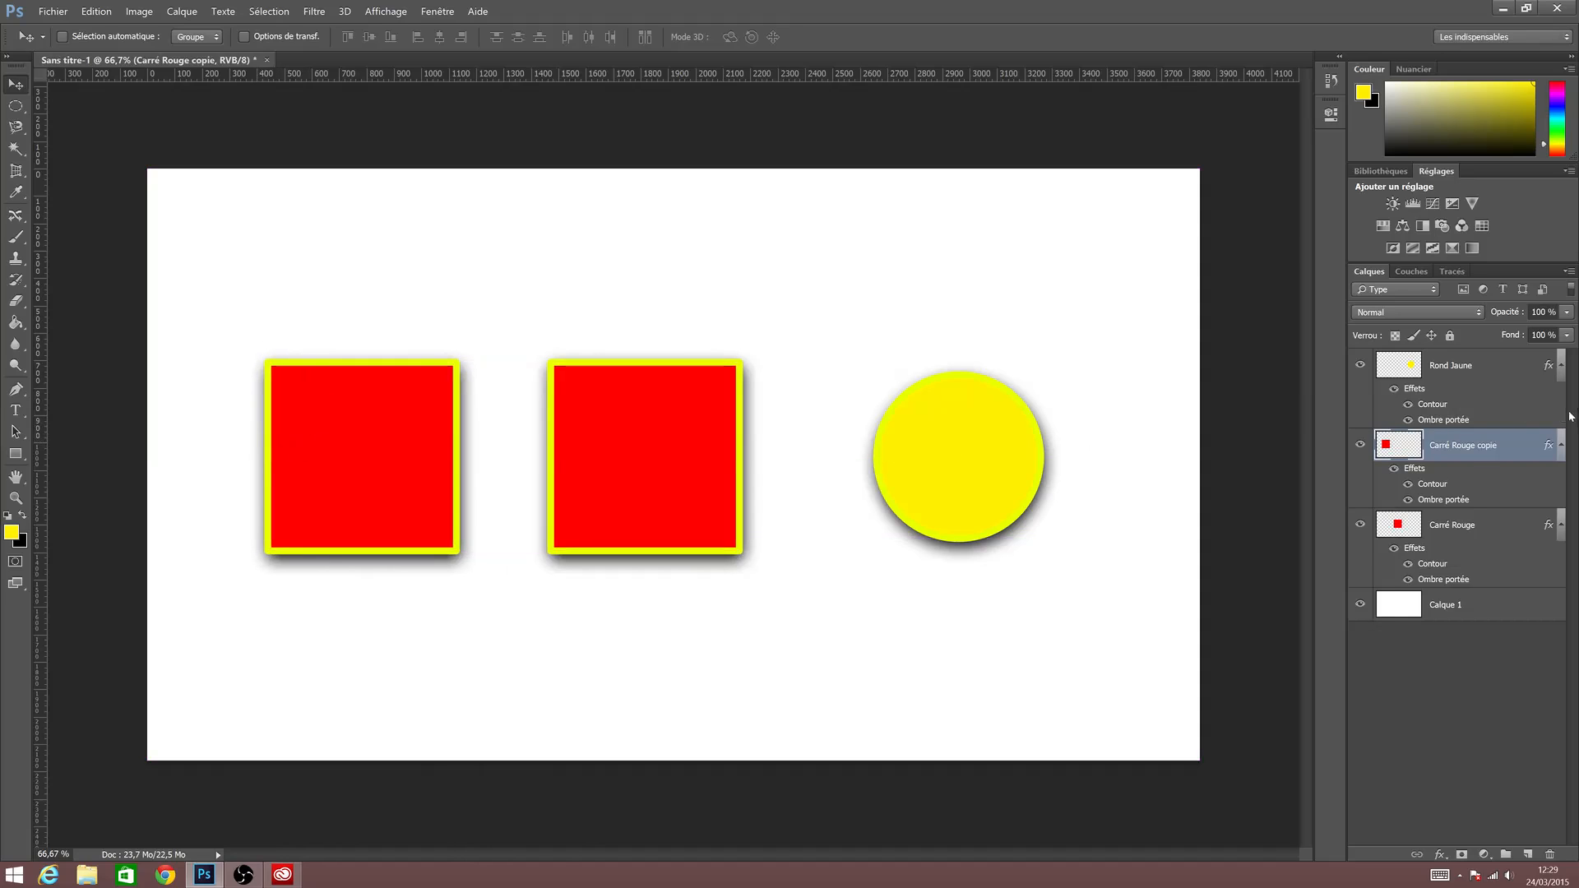
Look up the layer duplication commands, and undo the duplication of the Carré Rouge layer.
{"action": "right_click", "coordinate": [1470, 453]}
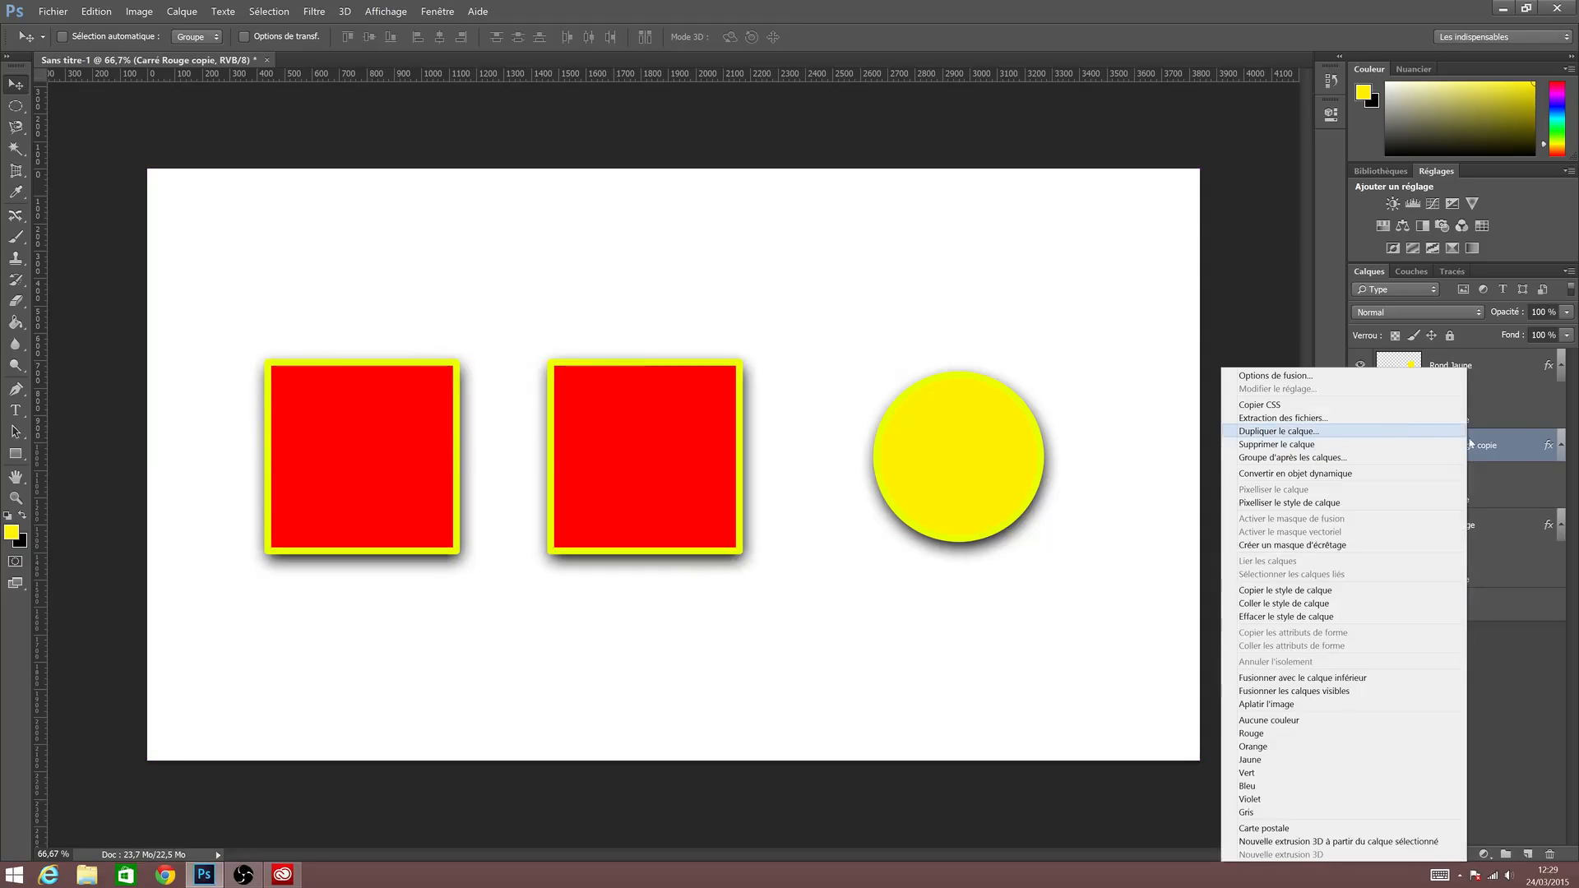
{"action": "left_click", "coordinate": [1399, 432]}
{"action": "left_click", "coordinate": [182, 11]}
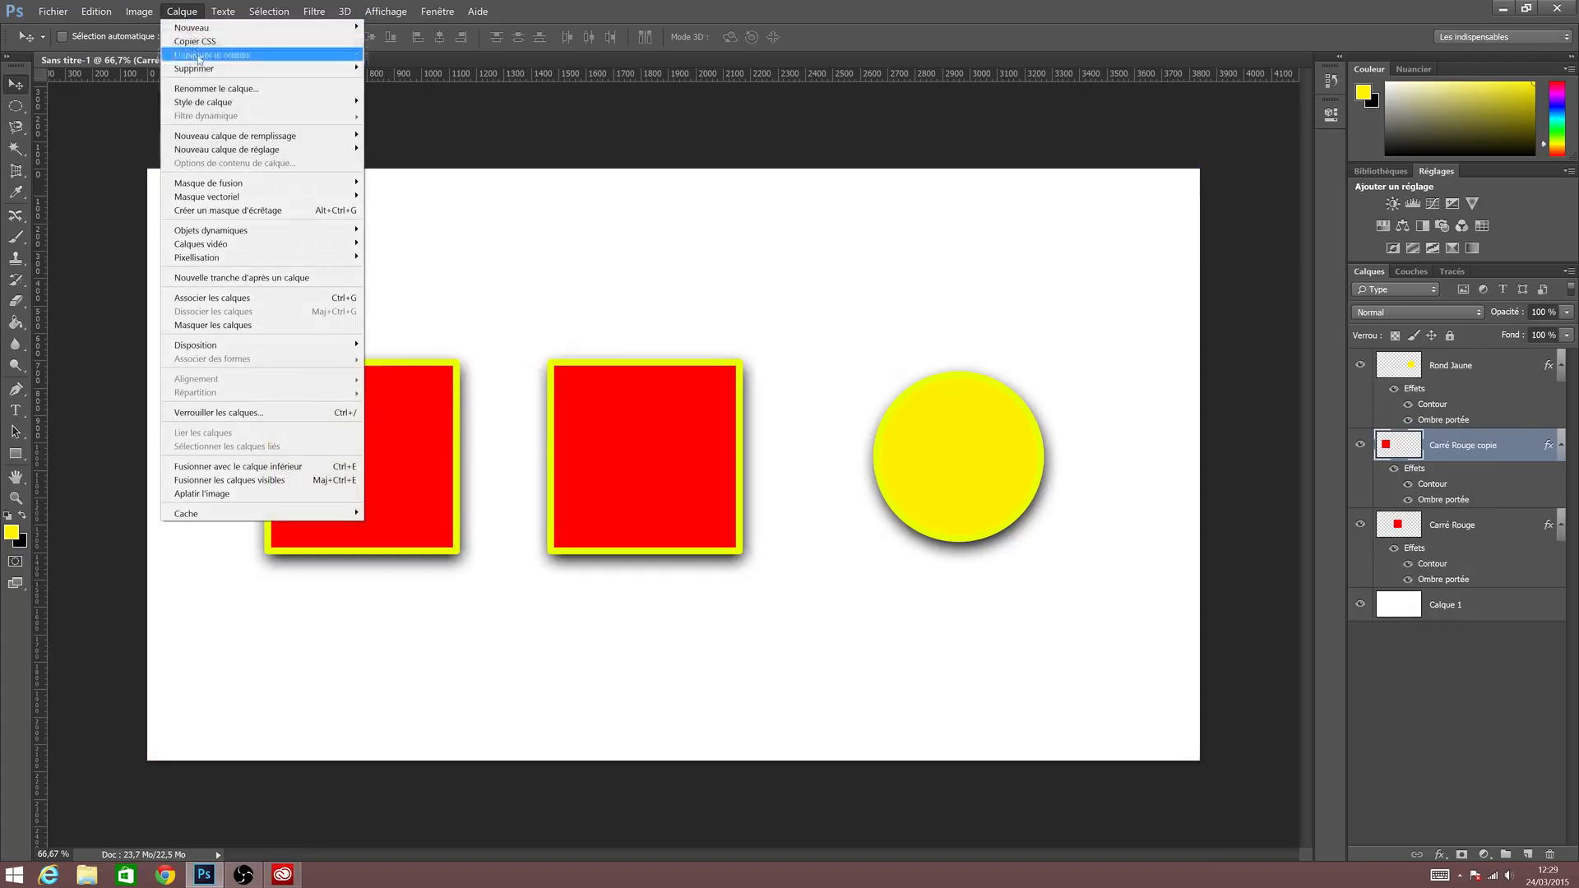
{"action": "left_click", "coordinate": [1359, 521]}
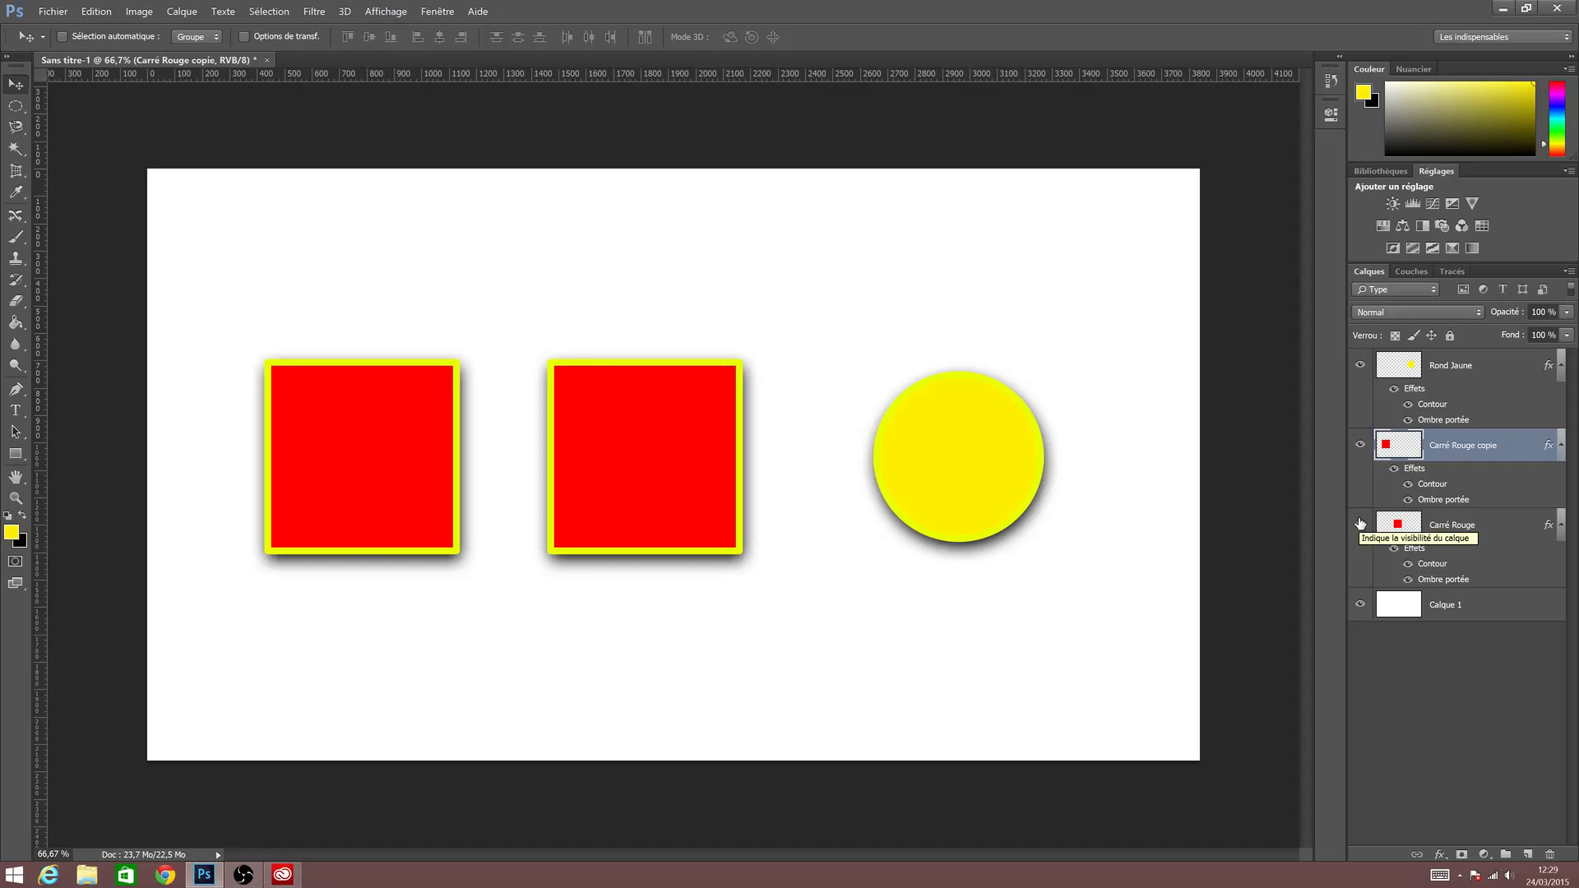
{"action": "key", "text": "ctrl+z"}
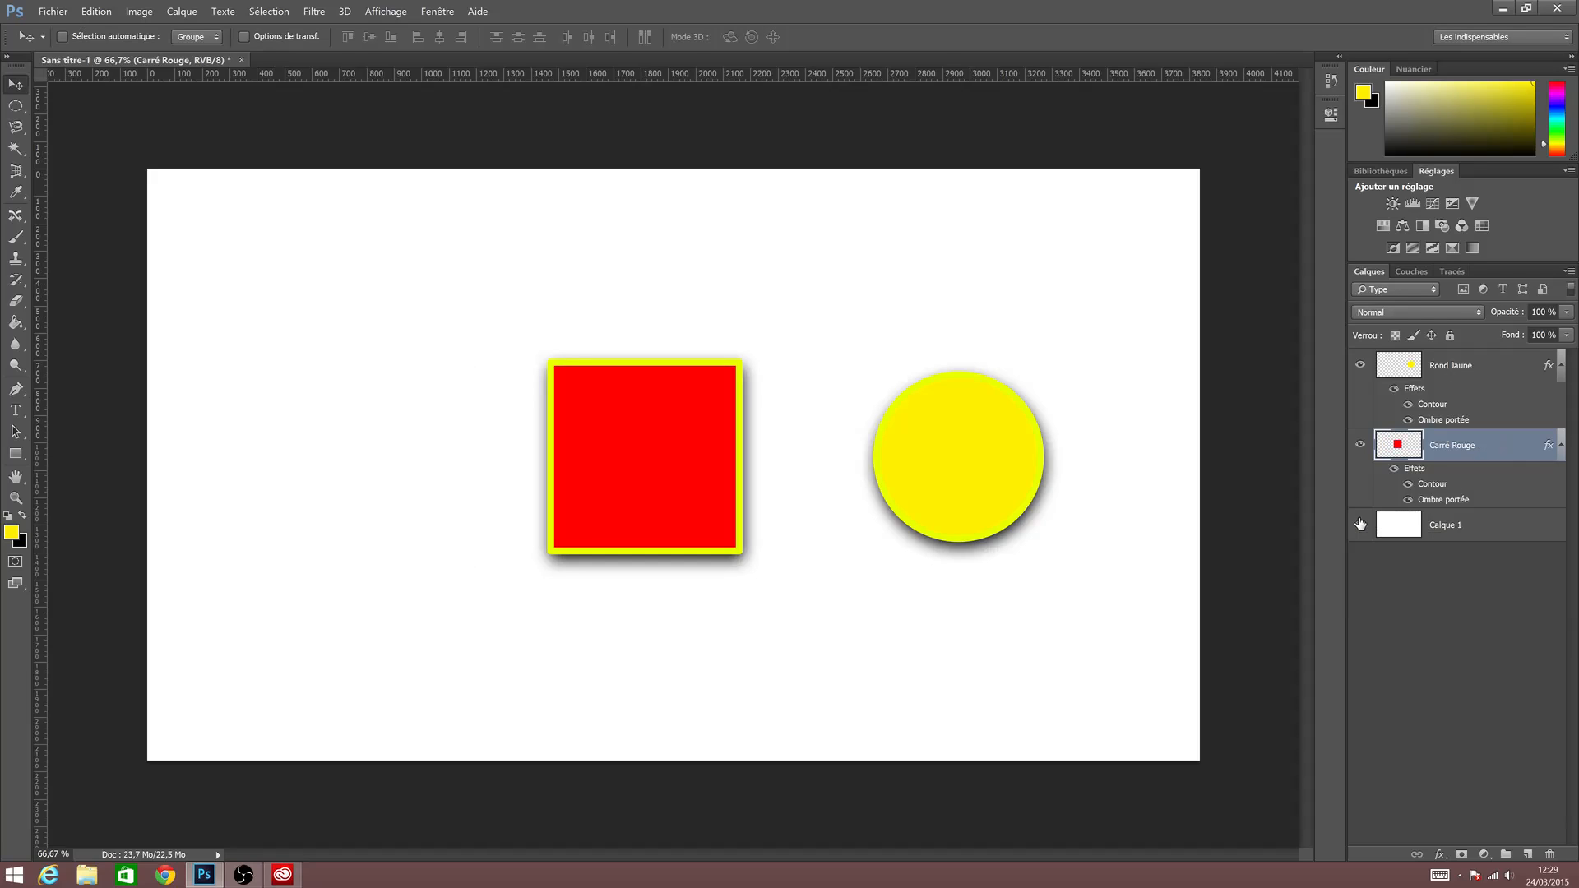
Shift the red square slightly up and to the left on the canvas.
{"action": "left_click_drag", "start_coordinate": [389, 302], "coordinate": [452, 313]}
{"action": "key", "text": "ctrl+z"}
{"action": "mouse_move", "coordinate": [678, 459]}
{"action": "left_mouse_down"}
{"action": "mouse_move", "coordinate": [494, 370]}
{"action": "mouse_move", "coordinate": [709, 444]}
{"action": "mouse_move", "coordinate": [668, 445]}
{"action": "left_mouse_up"}
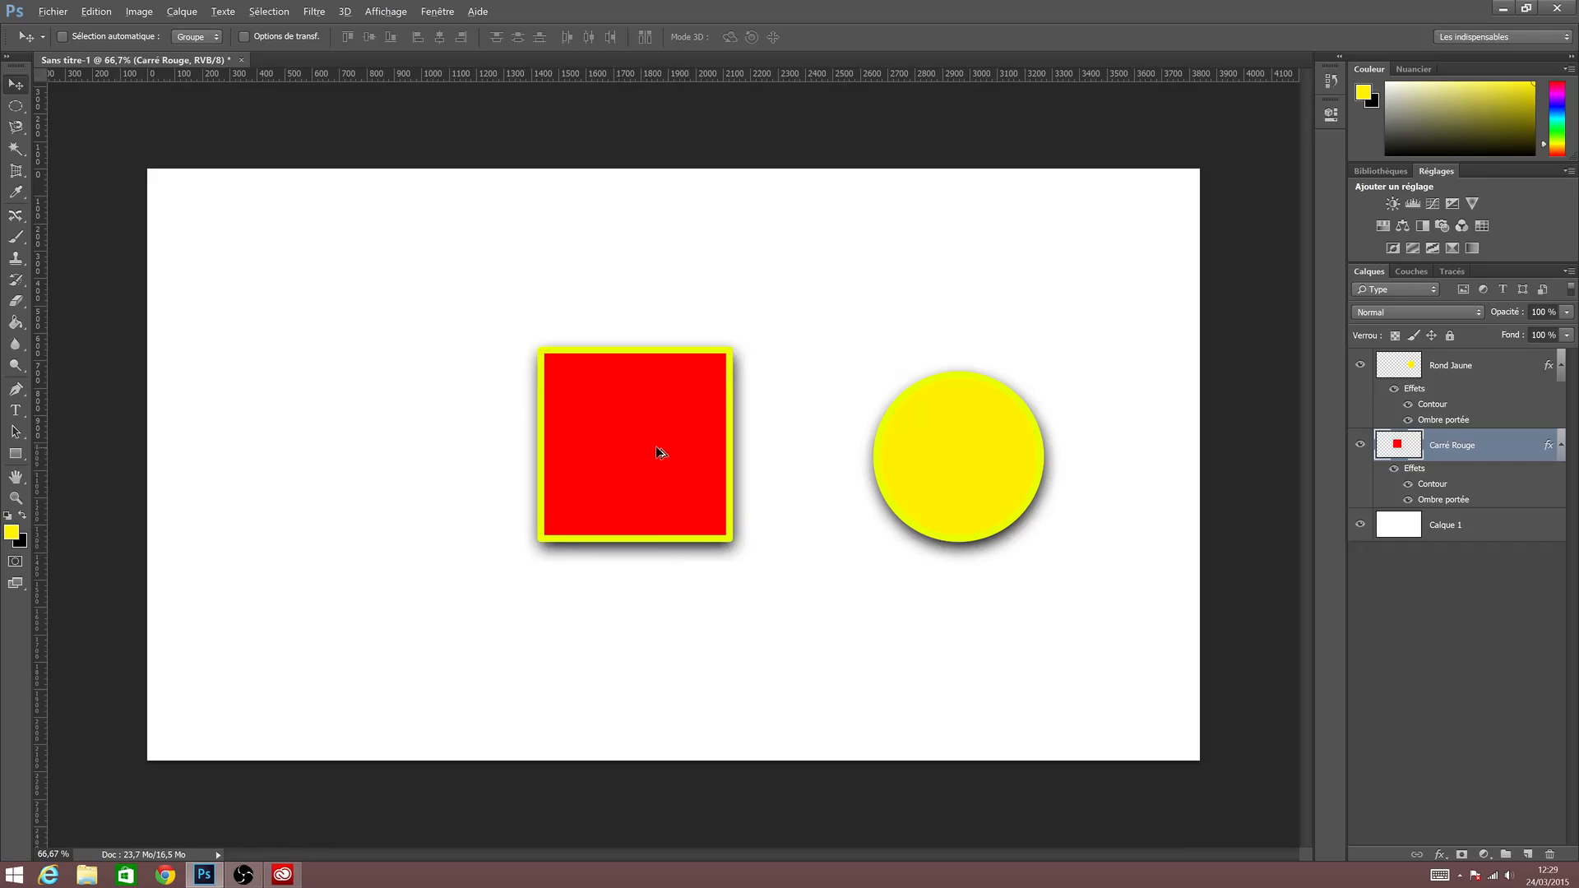
Place a duplicate of the red square to the left of the original with the Move tool, and delete the duplicate's layer.
{"action": "left_click_drag", "start_coordinate": [656, 442], "coordinate": [337, 425]}
{"action": "left_click_drag", "start_coordinate": [340, 455], "coordinate": [345, 444]}
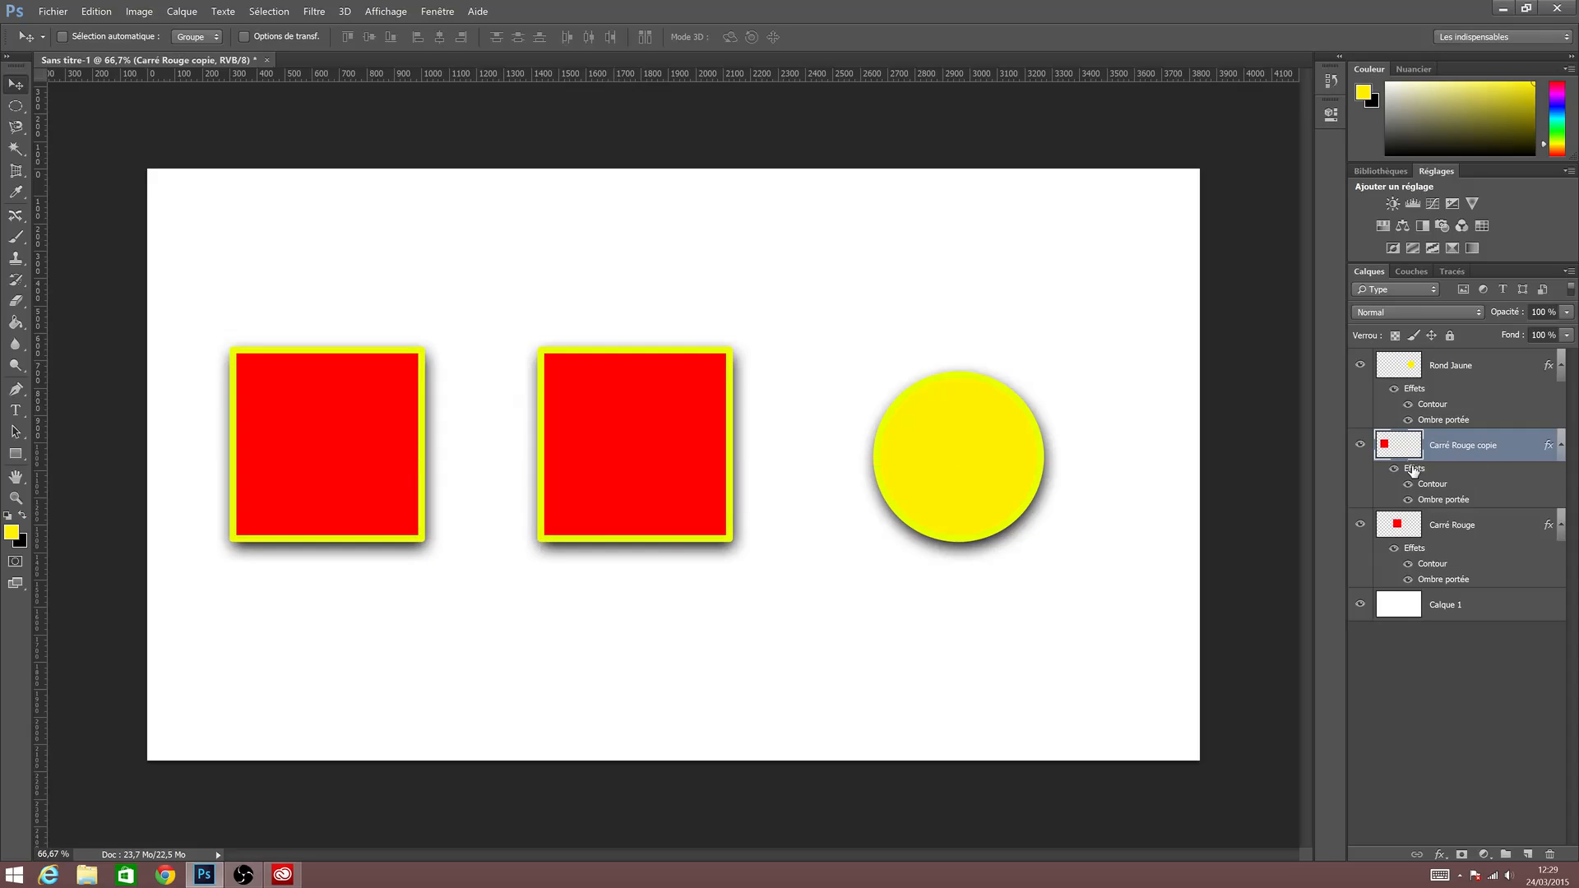
{"action": "key", "text": "Delete"}
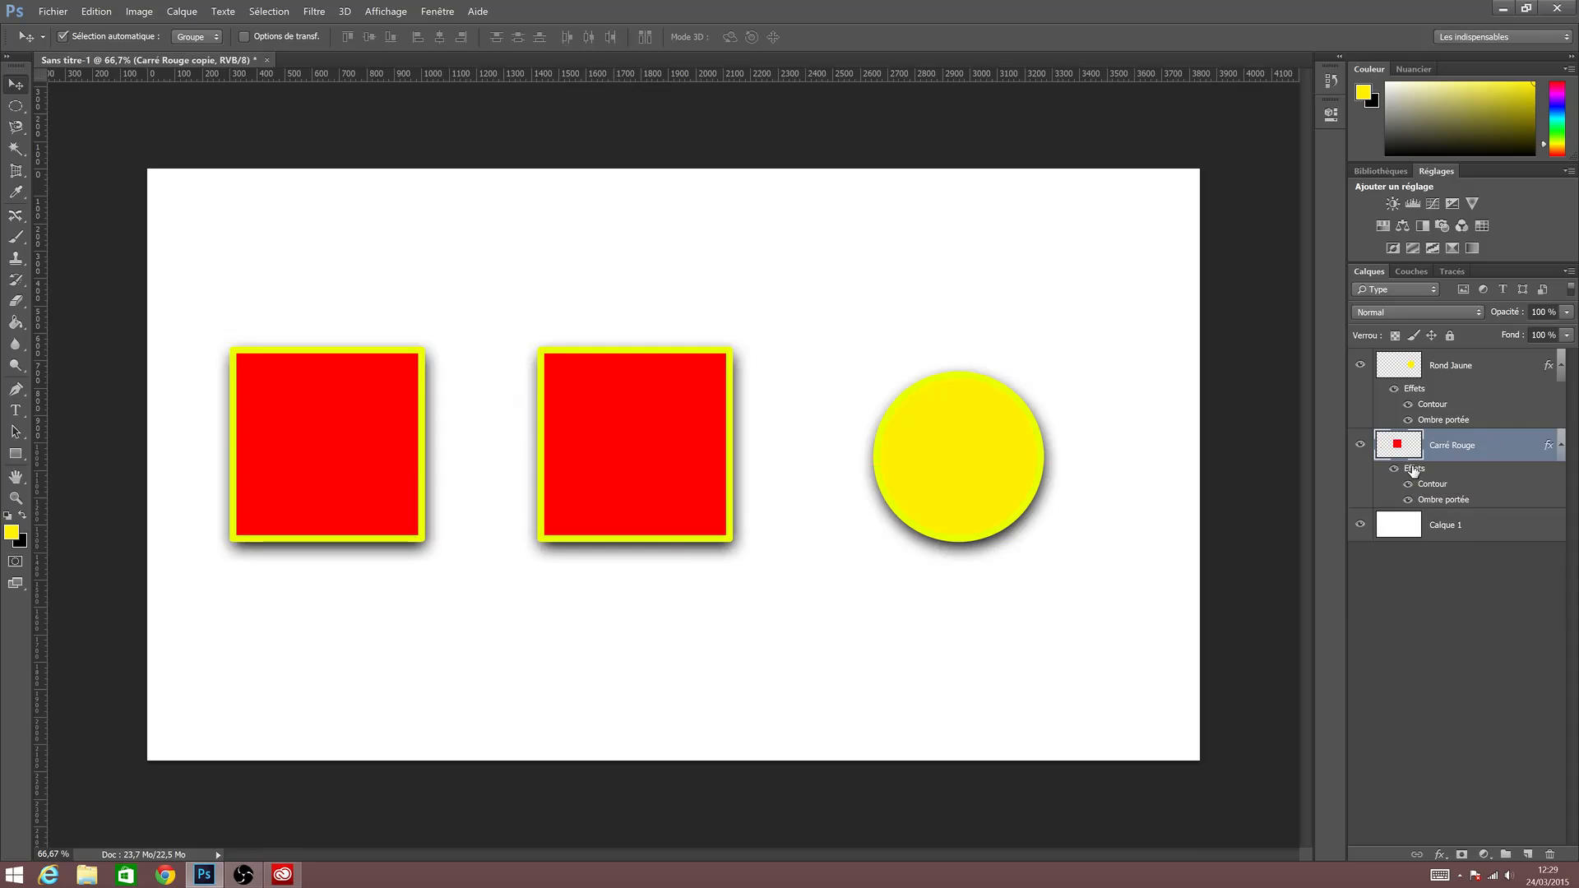
Select the left half of the red square with a rectangular marquee extending beyond its upper, lower and left edges.
{"action": "key", "text": "m"}
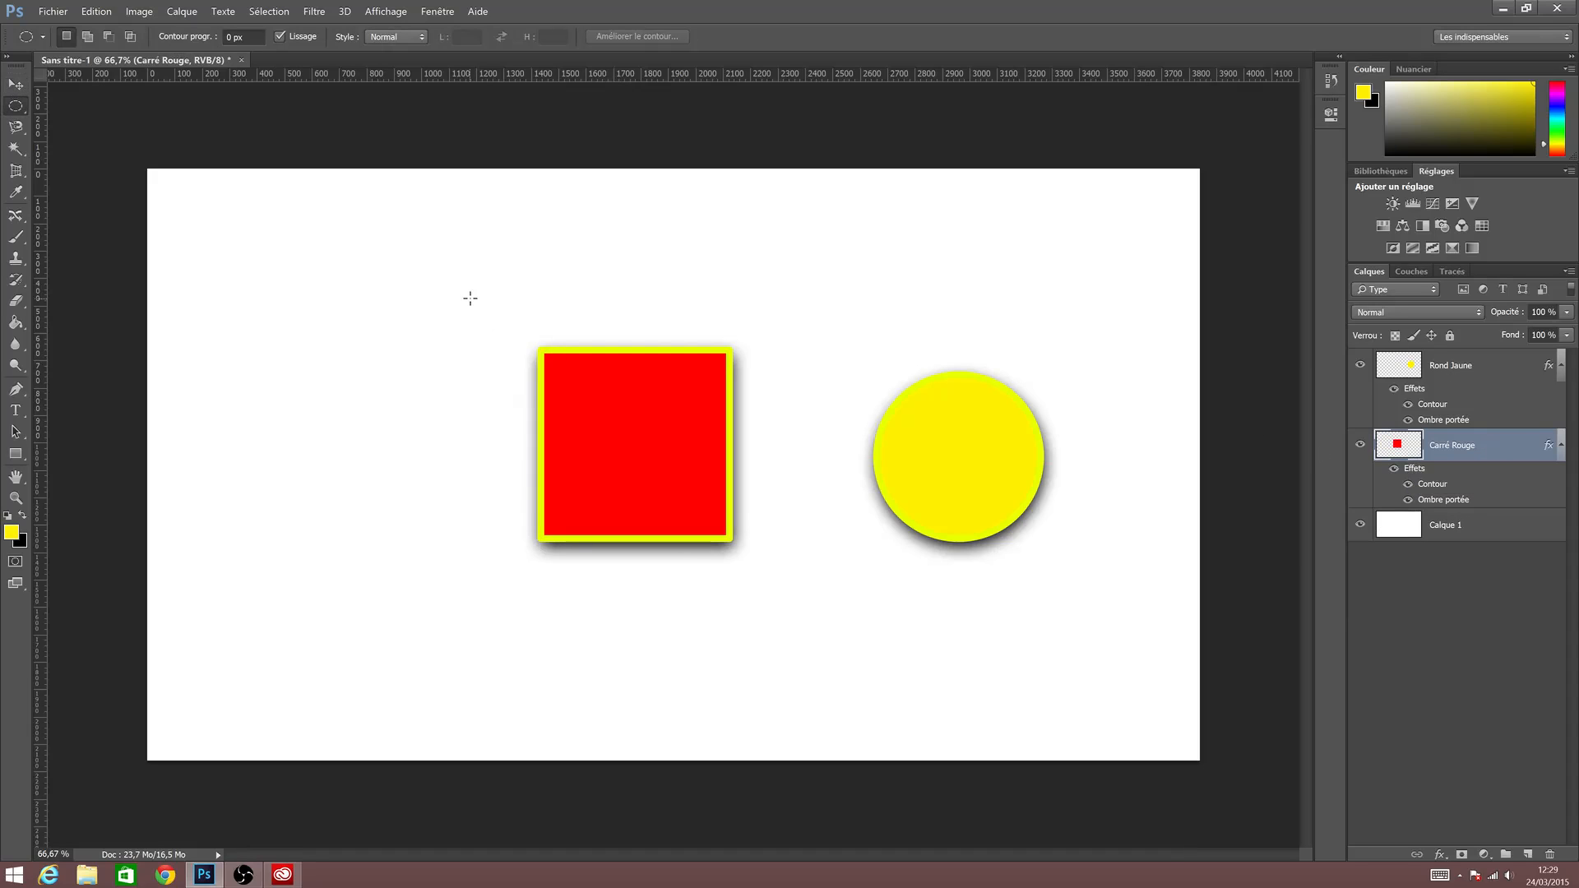
{"action": "left_click_drag", "start_coordinate": [470, 298], "coordinate": [616, 633]}
{"action": "key", "text": "ctrl+d"}
{"action": "key", "text": "shift+m"}
{"action": "left_click_drag", "start_coordinate": [457, 277], "coordinate": [642, 623]}
Copy the selected half of the square to the left within the Carré Rouge layer, and undo the copy.
{"action": "key", "text": "v"}
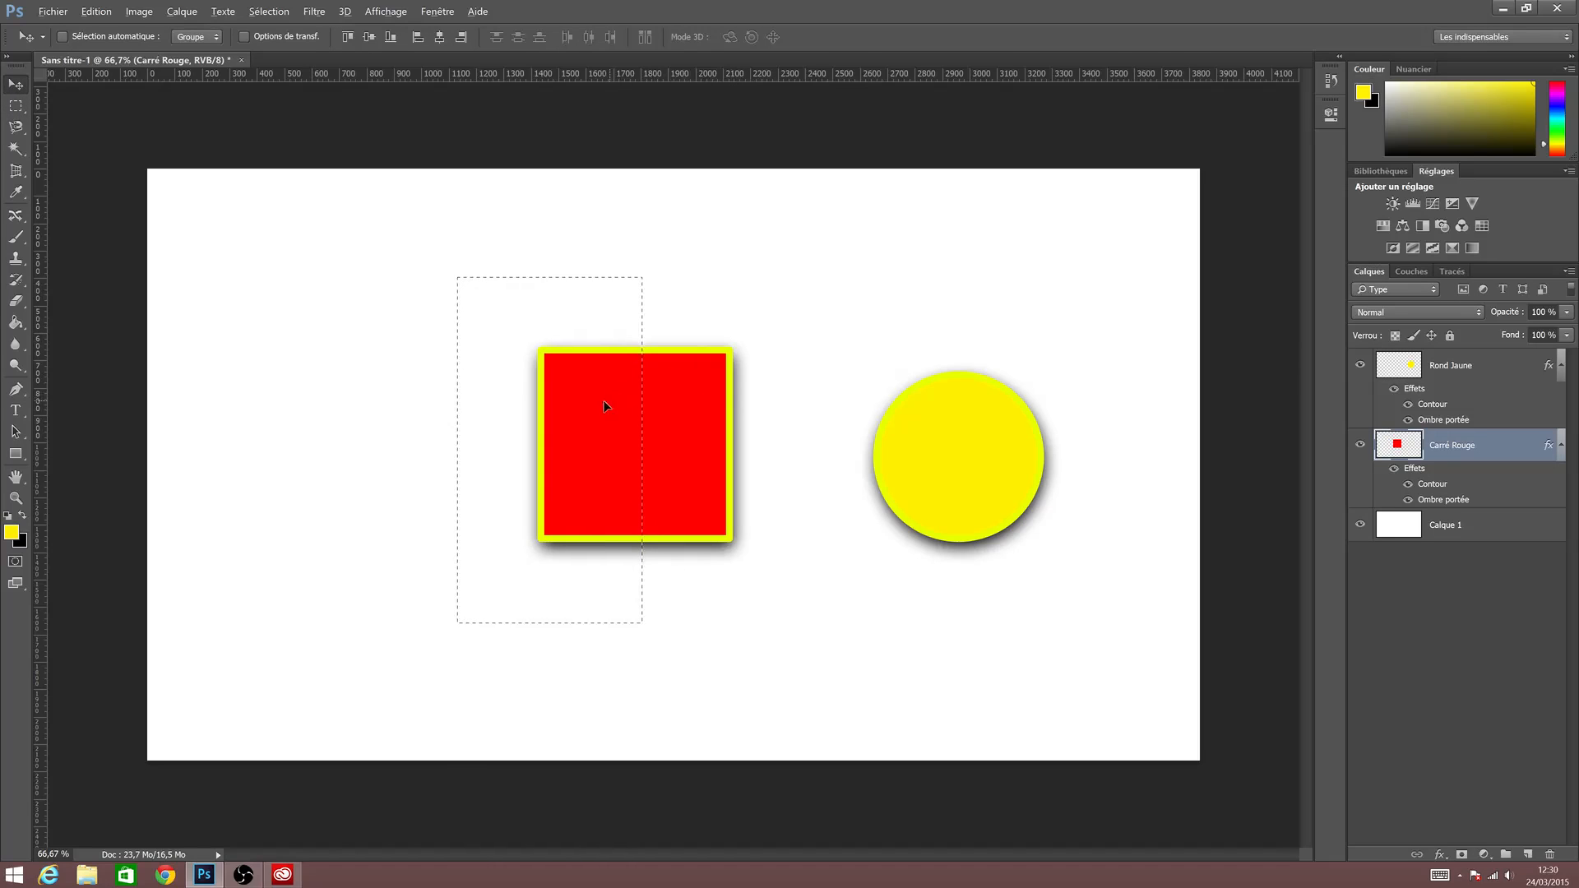
{"action": "left_click_drag", "start_coordinate": [606, 402], "coordinate": [363, 398]}
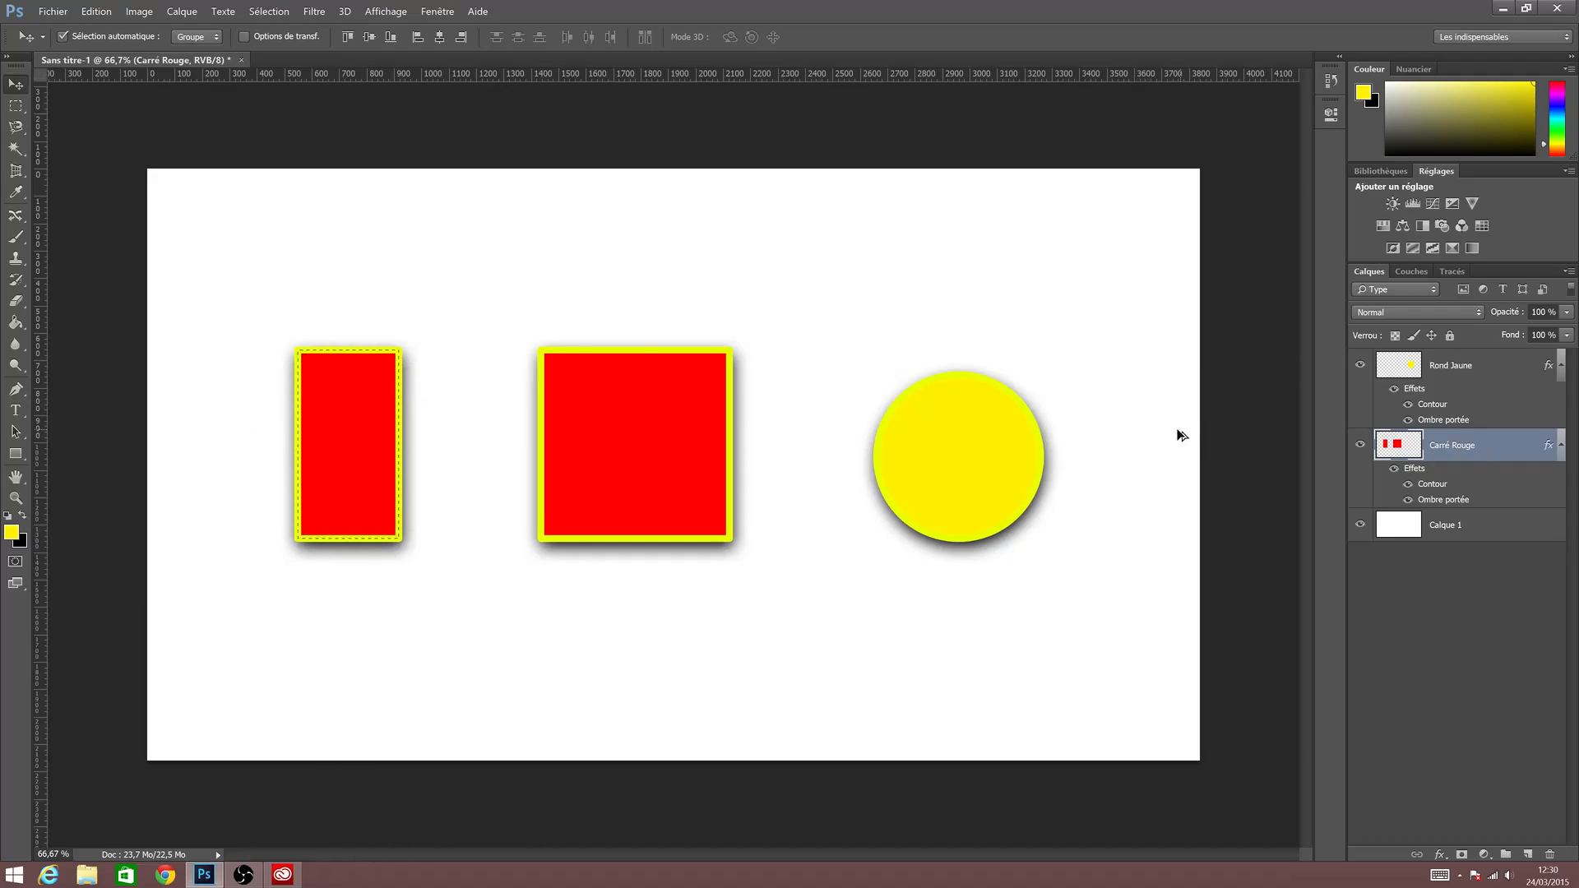
{"action": "key", "text": "ctrl+z"}
Copy the selected half of the square onto its own layer, move it left, and delete that layer.
{"action": "key", "text": "ctrl+j"}
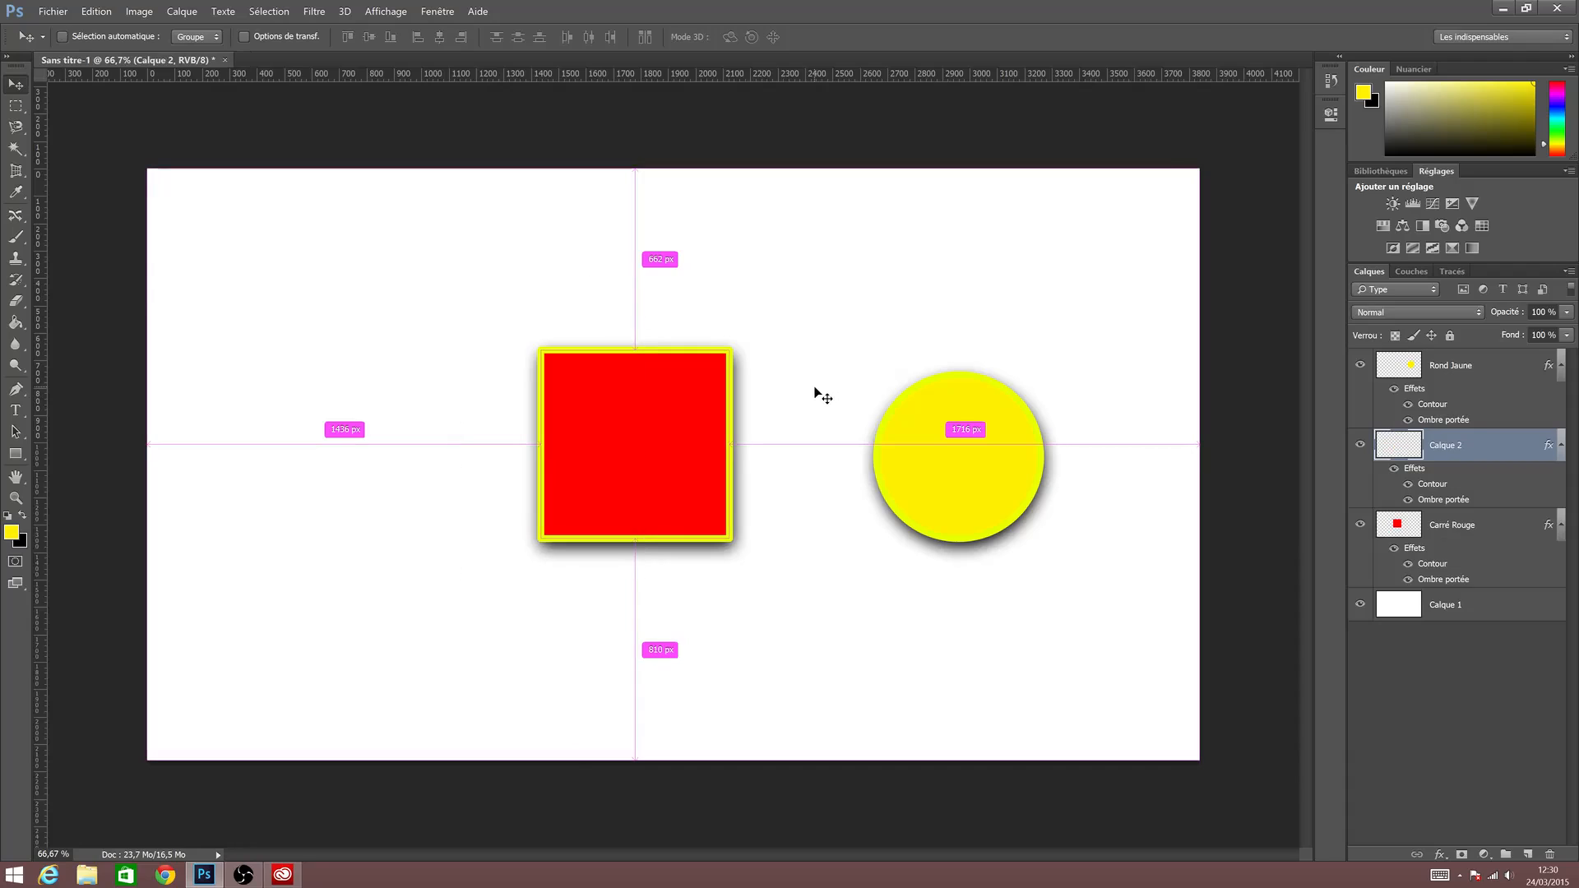
{"action": "left_click_drag", "start_coordinate": [618, 436], "coordinate": [350, 429]}
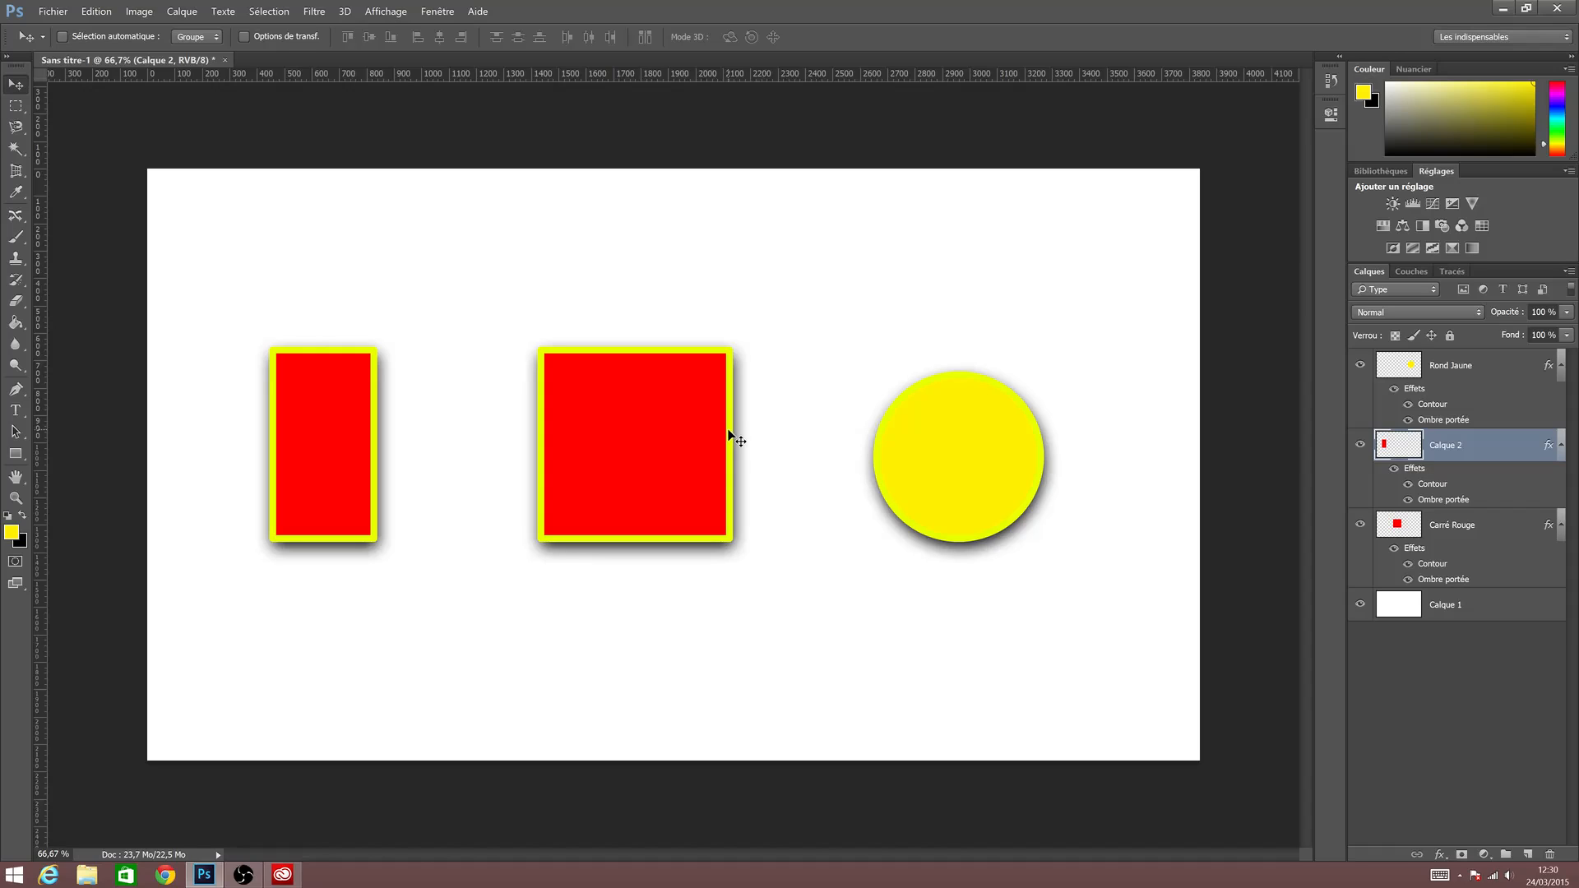
{"action": "key", "text": "Delete"}
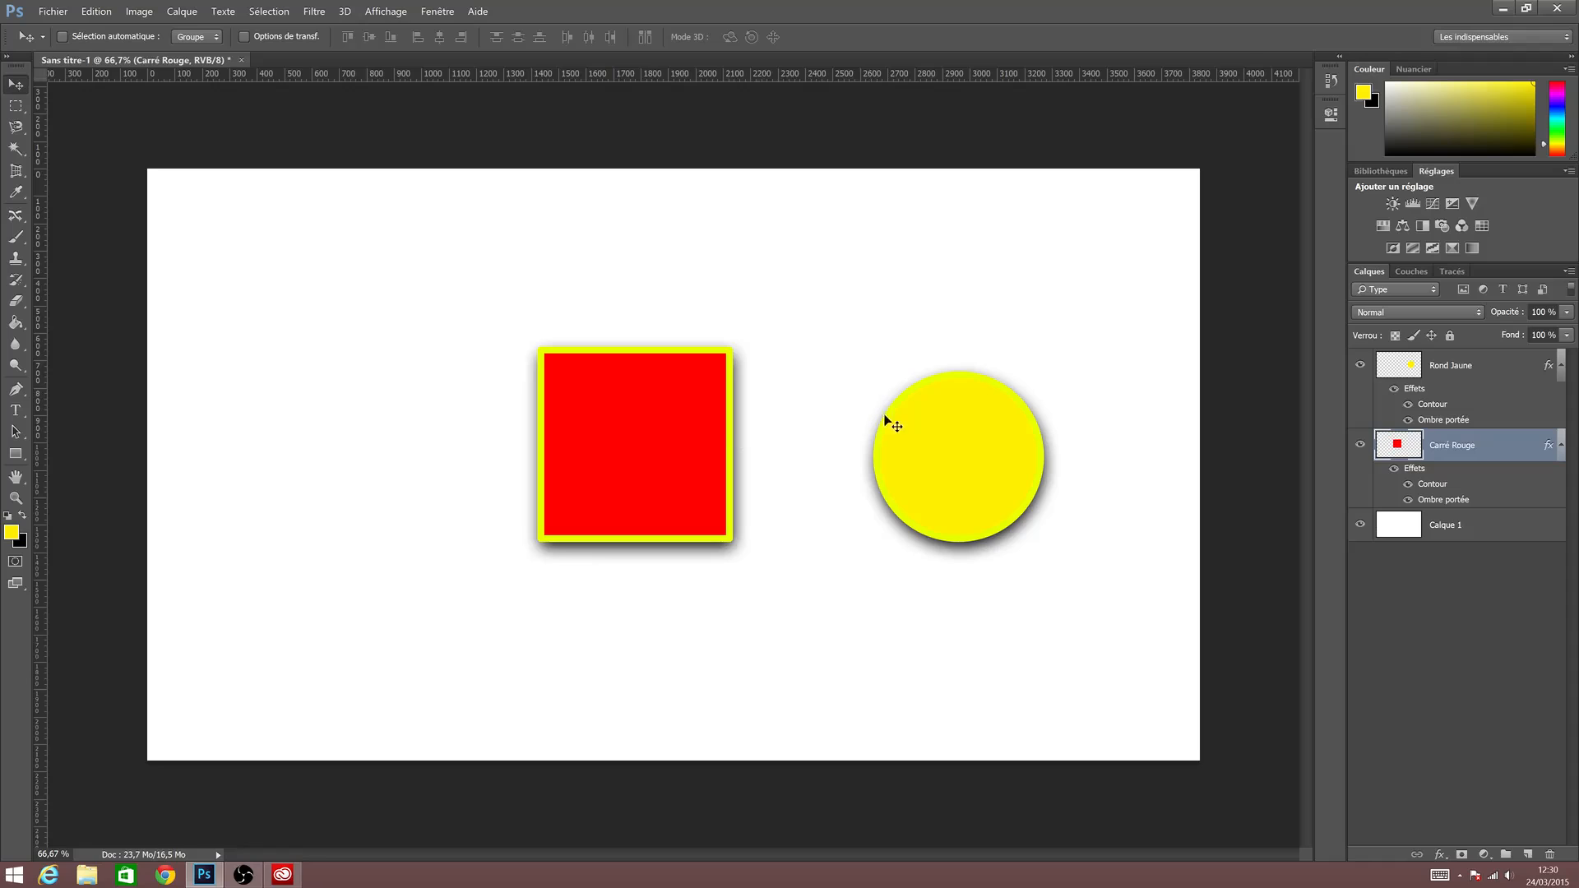
Move the red square farther left and bring the yellow circle left toward the canvas centre.
{"action": "left_click_drag", "start_coordinate": [613, 457], "coordinate": [451, 458]}
{"action": "left_click", "coordinate": [983, 504], "text": "ctrl"}
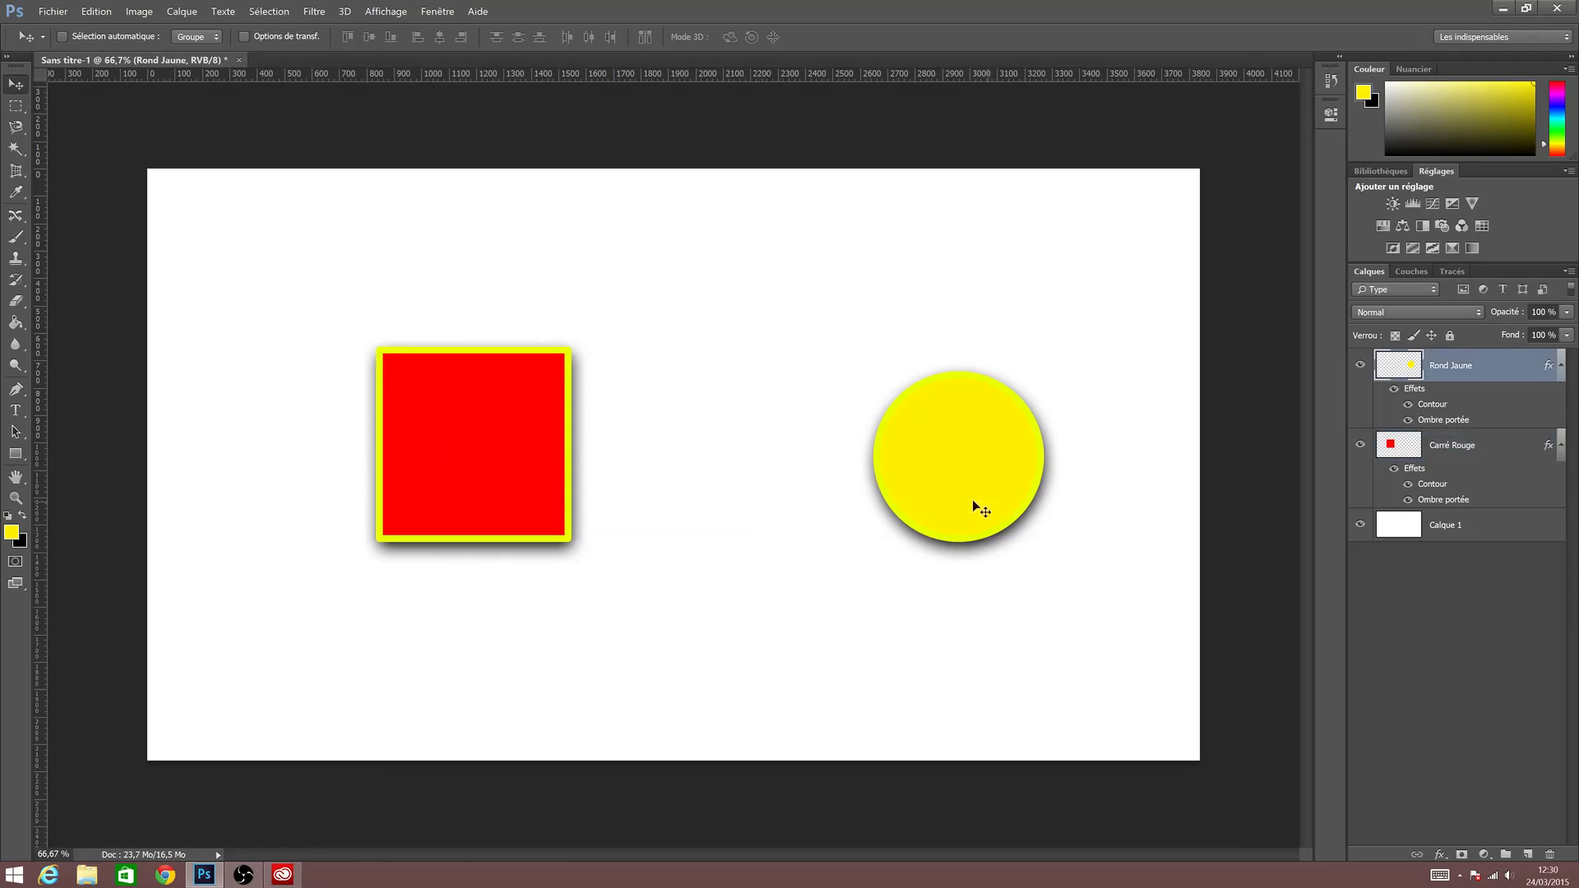
{"action": "left_click_drag", "start_coordinate": [973, 501], "coordinate": [832, 491]}
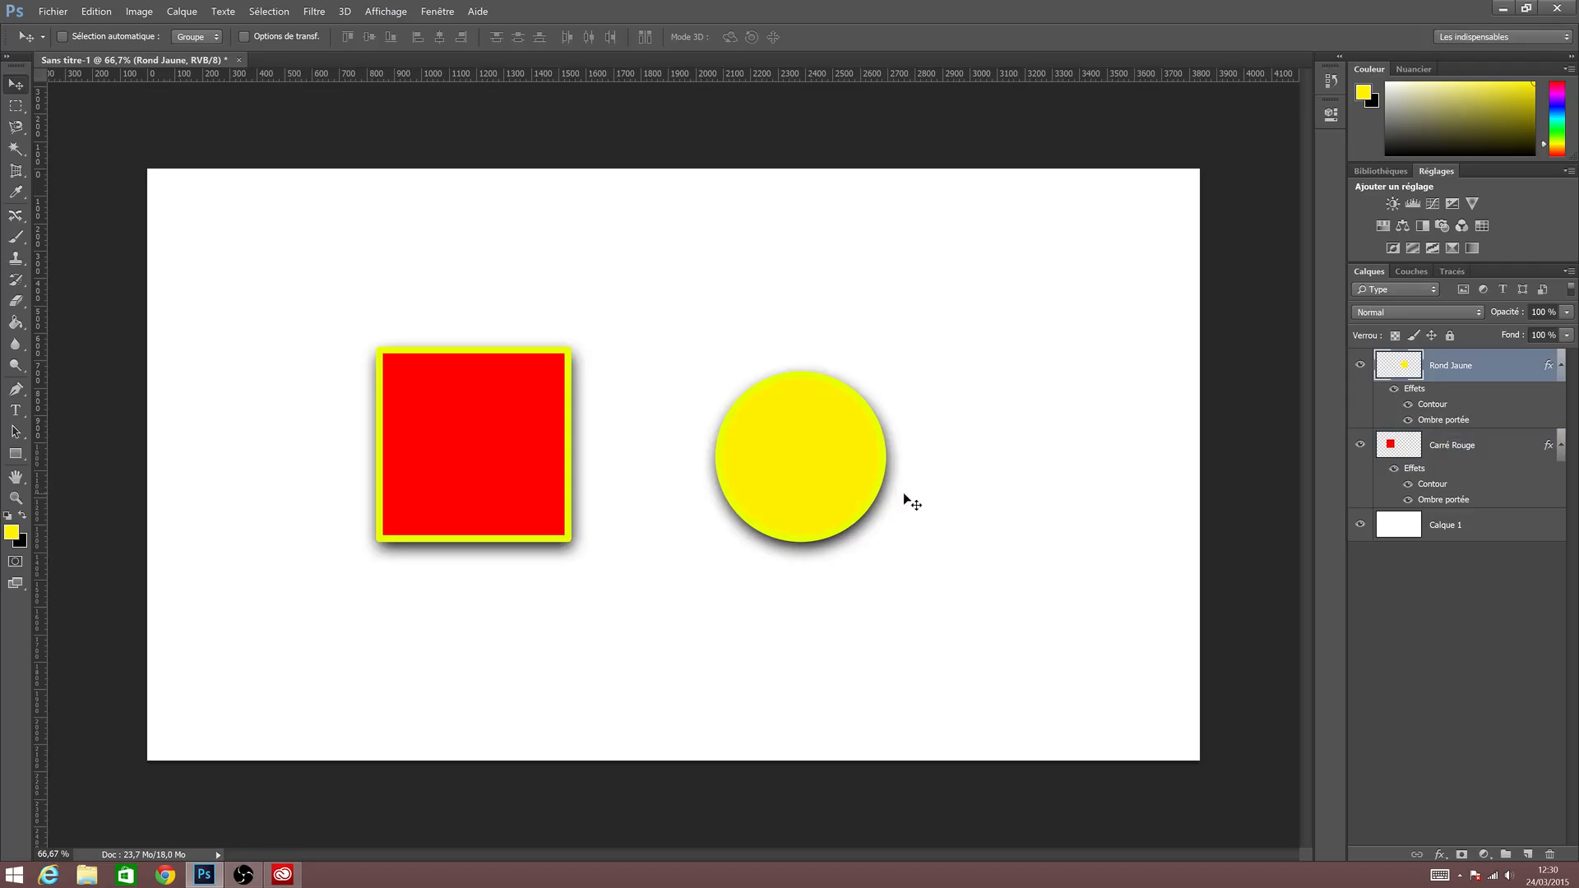
Select the Rond Jaune and Carré Rouge layers together.
{"action": "left_click", "coordinate": [1450, 447], "text": "shift"}
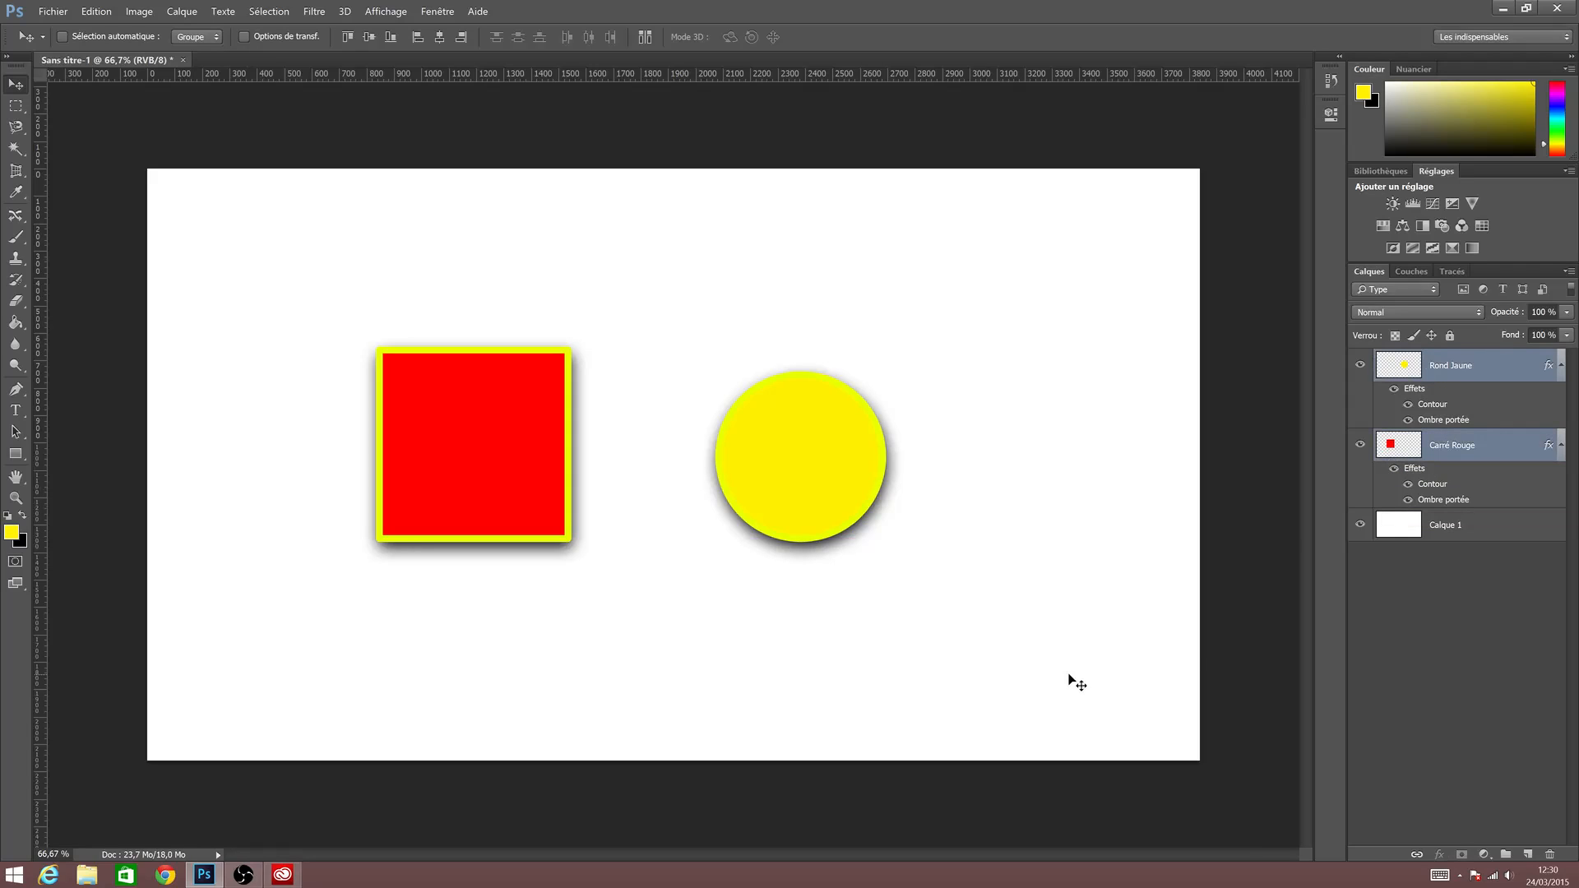
{"action": "left_click", "coordinate": [1434, 639]}
{"action": "left_click", "coordinate": [1431, 367]}
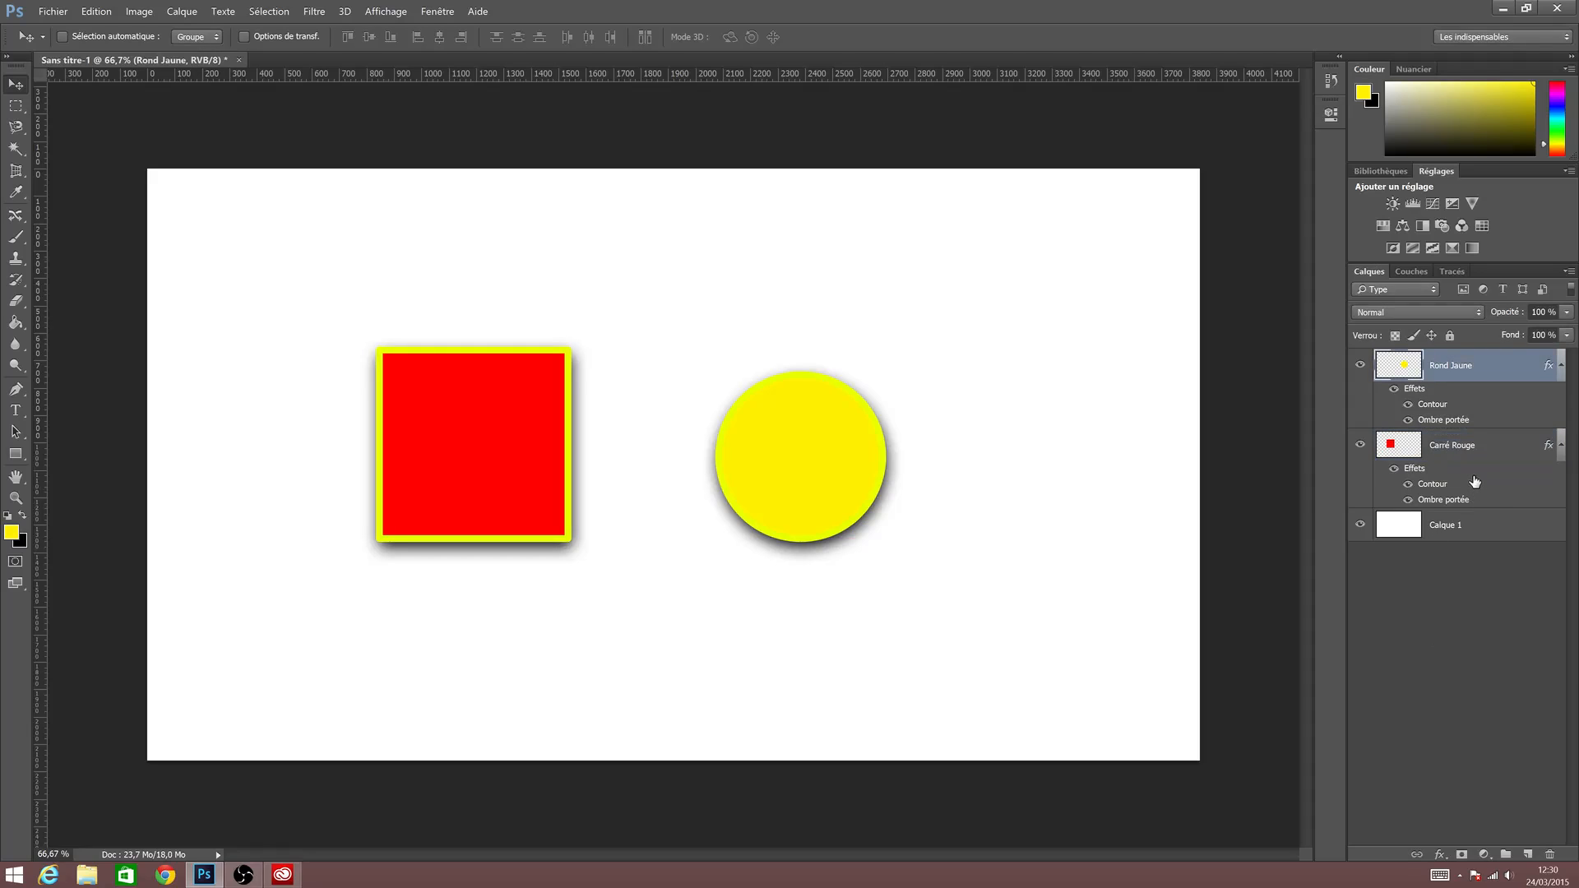
{"action": "left_click", "coordinate": [1469, 447], "text": "shift"}
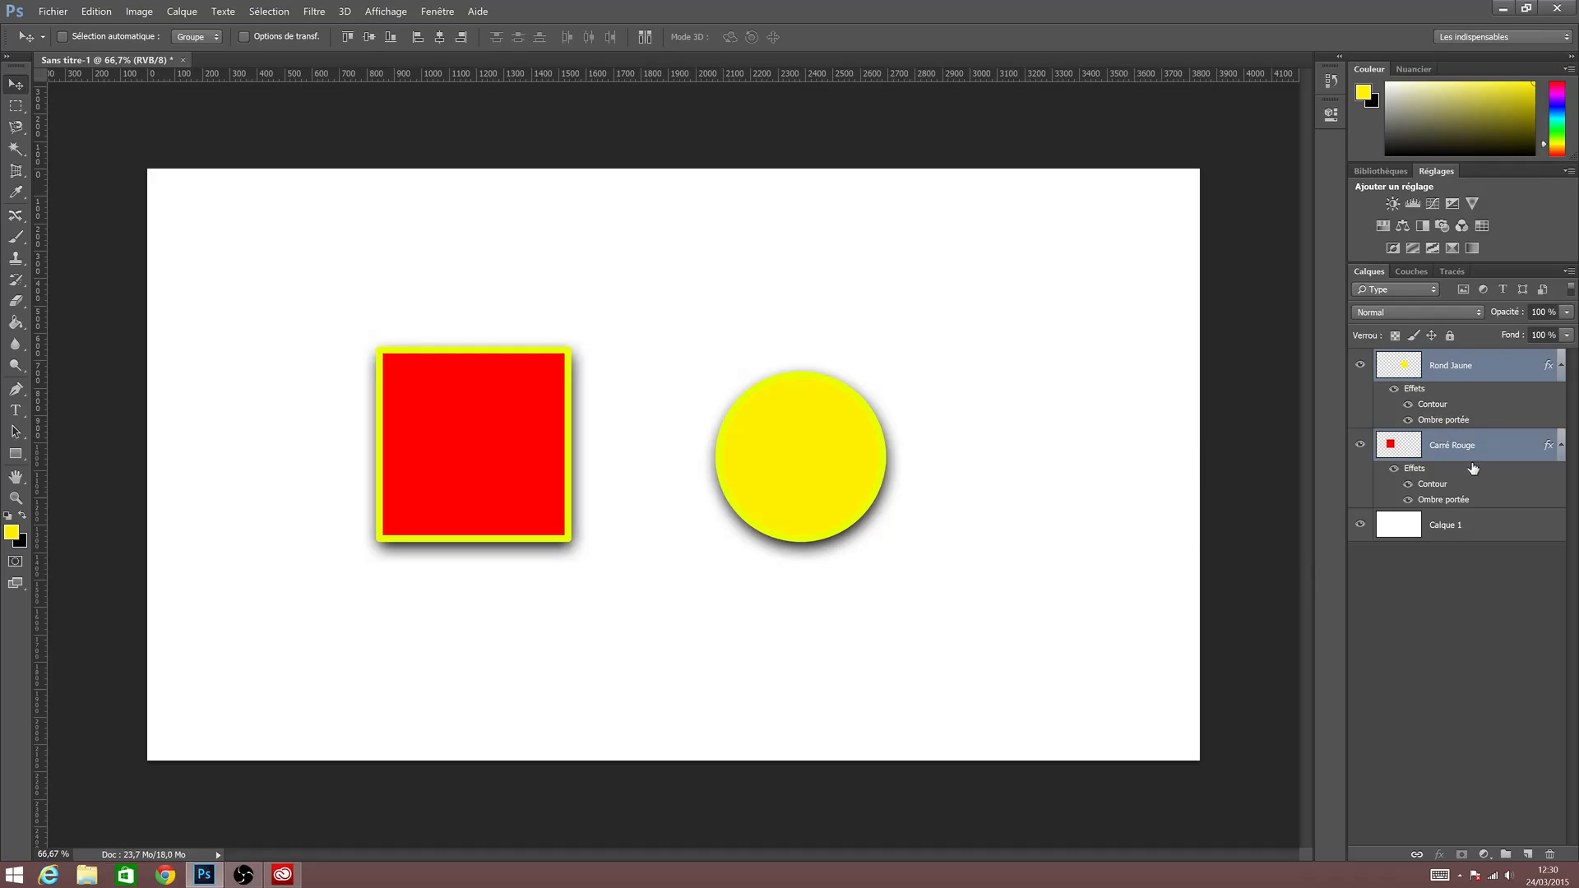
Group the Rond Jaune and Carré Rouge layers, undoing the first grouping and grouping them again.
{"action": "left_click_drag", "start_coordinate": [1477, 452], "coordinate": [1504, 854]}
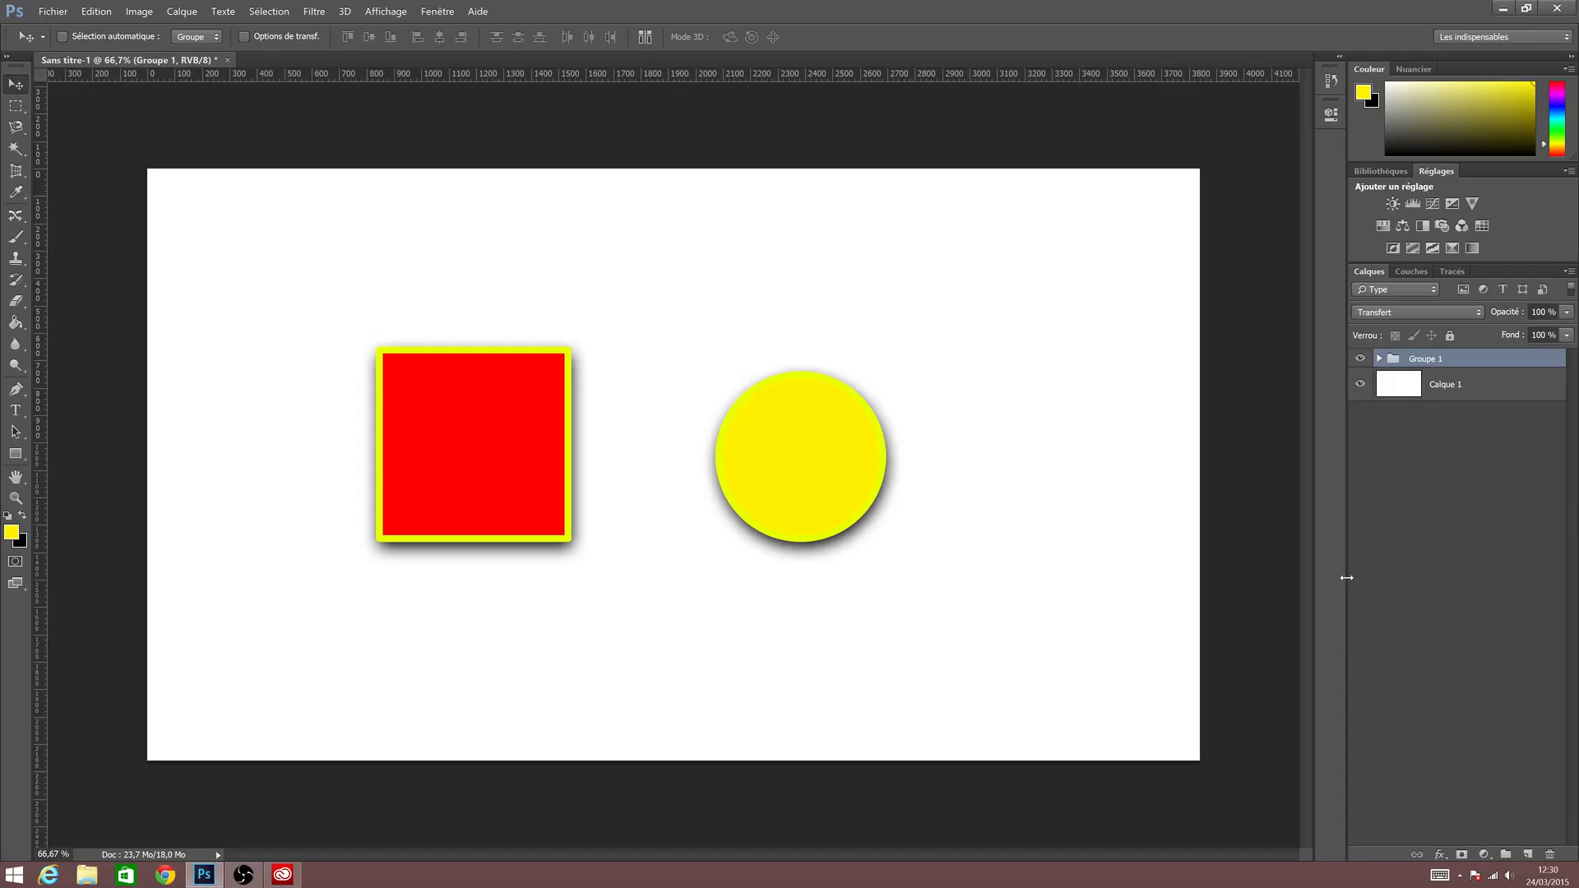
{"action": "key", "text": "ctrl+z"}
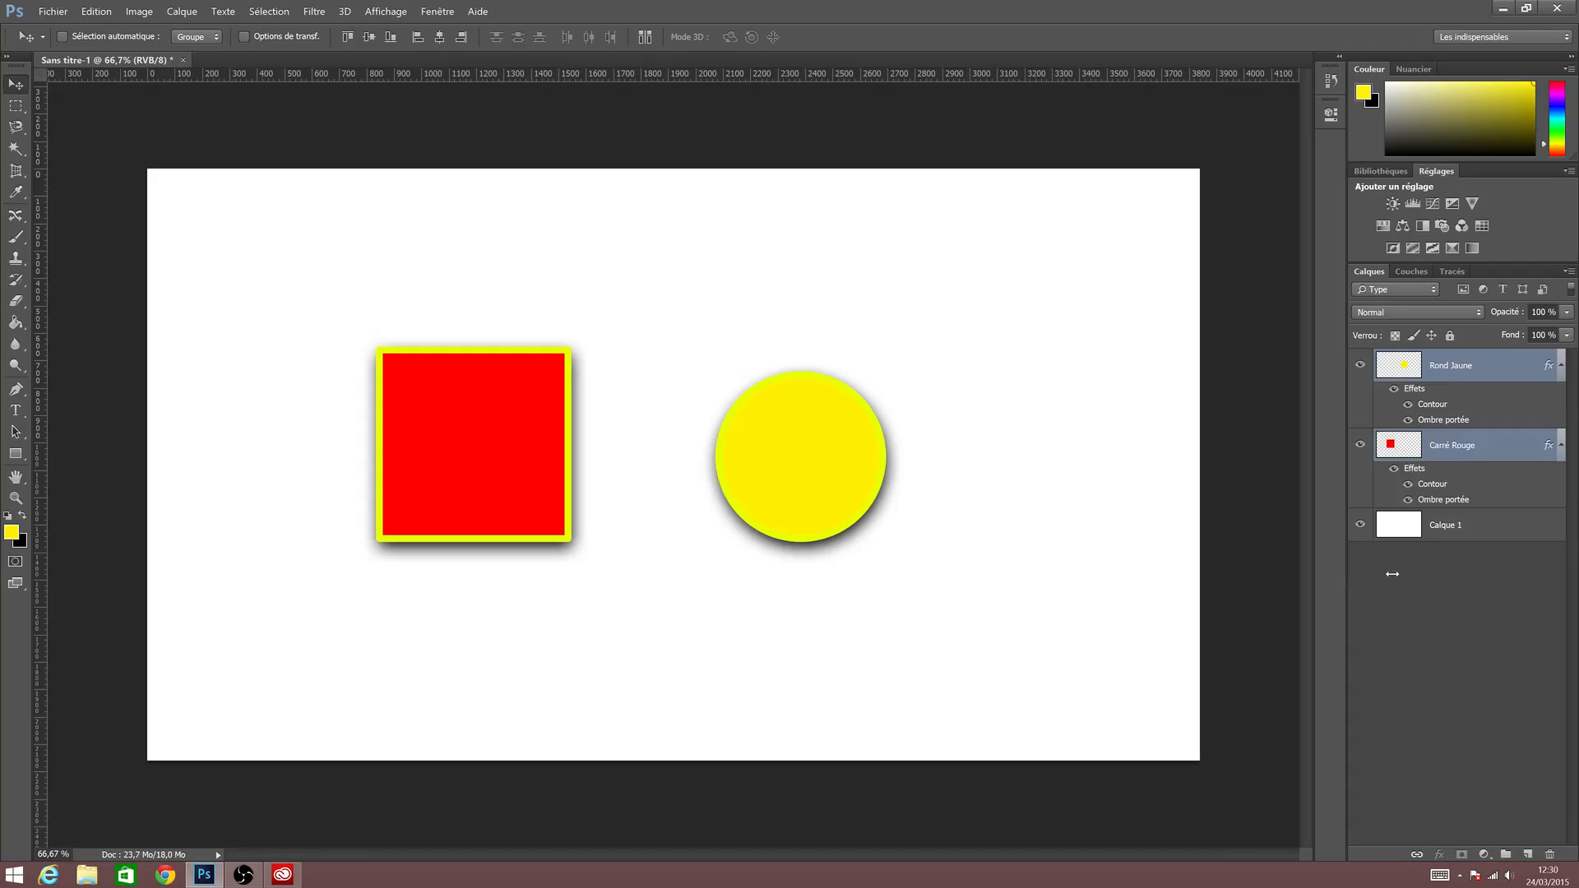
{"action": "key", "text": "ctrl+g"}
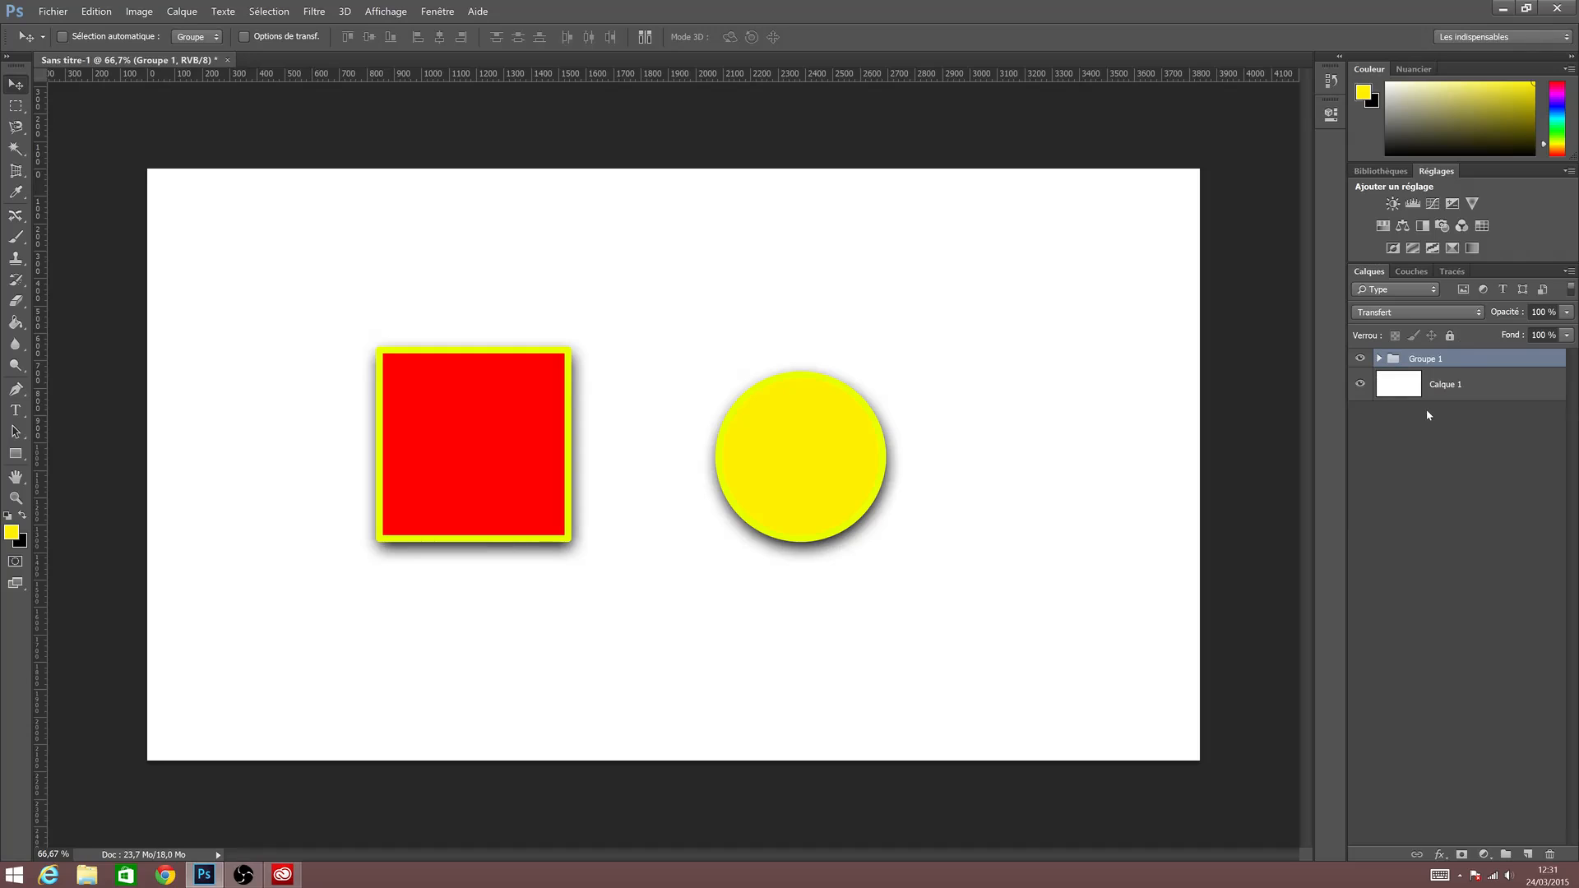
Duplicate the layer group and expand both groups to show their layers.
{"action": "key", "text": "ctrl+j"}
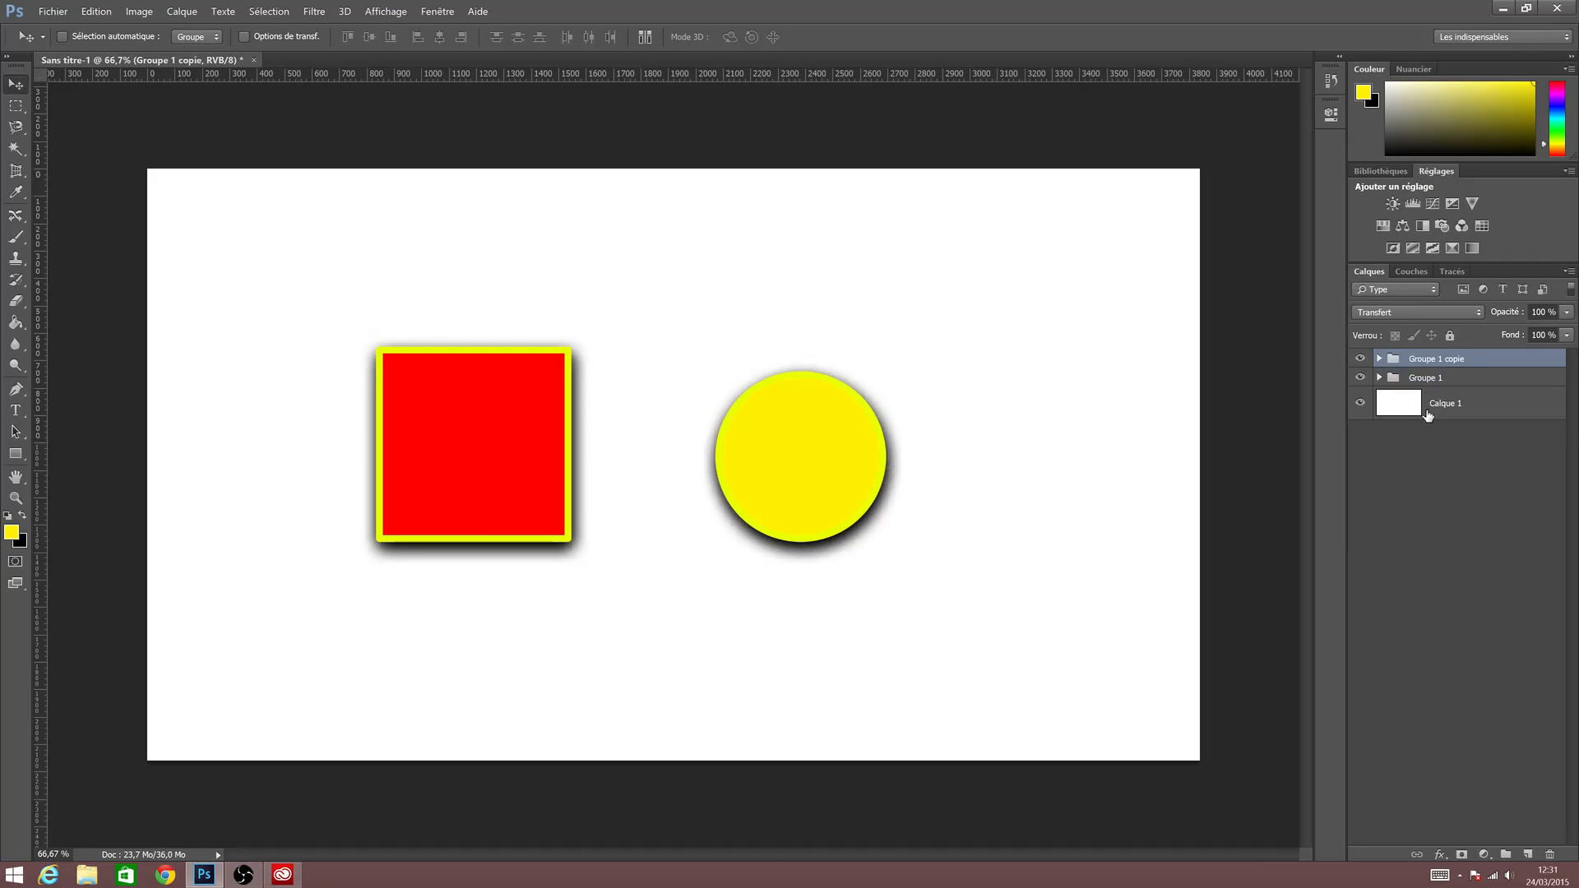
{"action": "left_click", "coordinate": [1381, 377]}
{"action": "left_click", "coordinate": [1379, 359]}
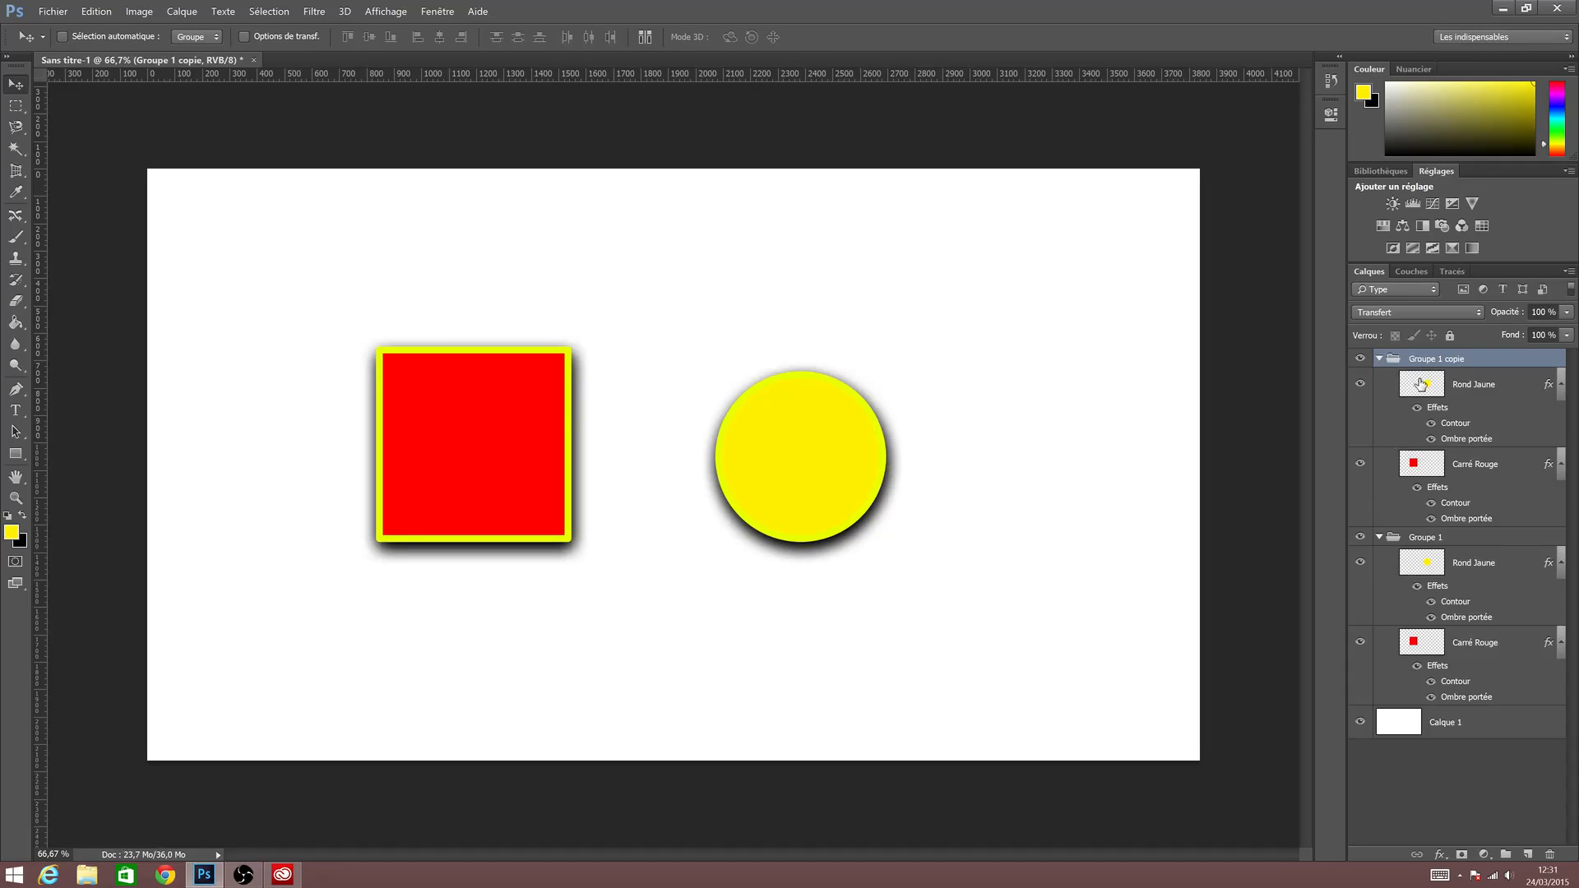
Undo the group duplication, and try deleting and duplicating Groupe 1 again, undoing each change.
{"action": "key", "text": "ctrl+z"}
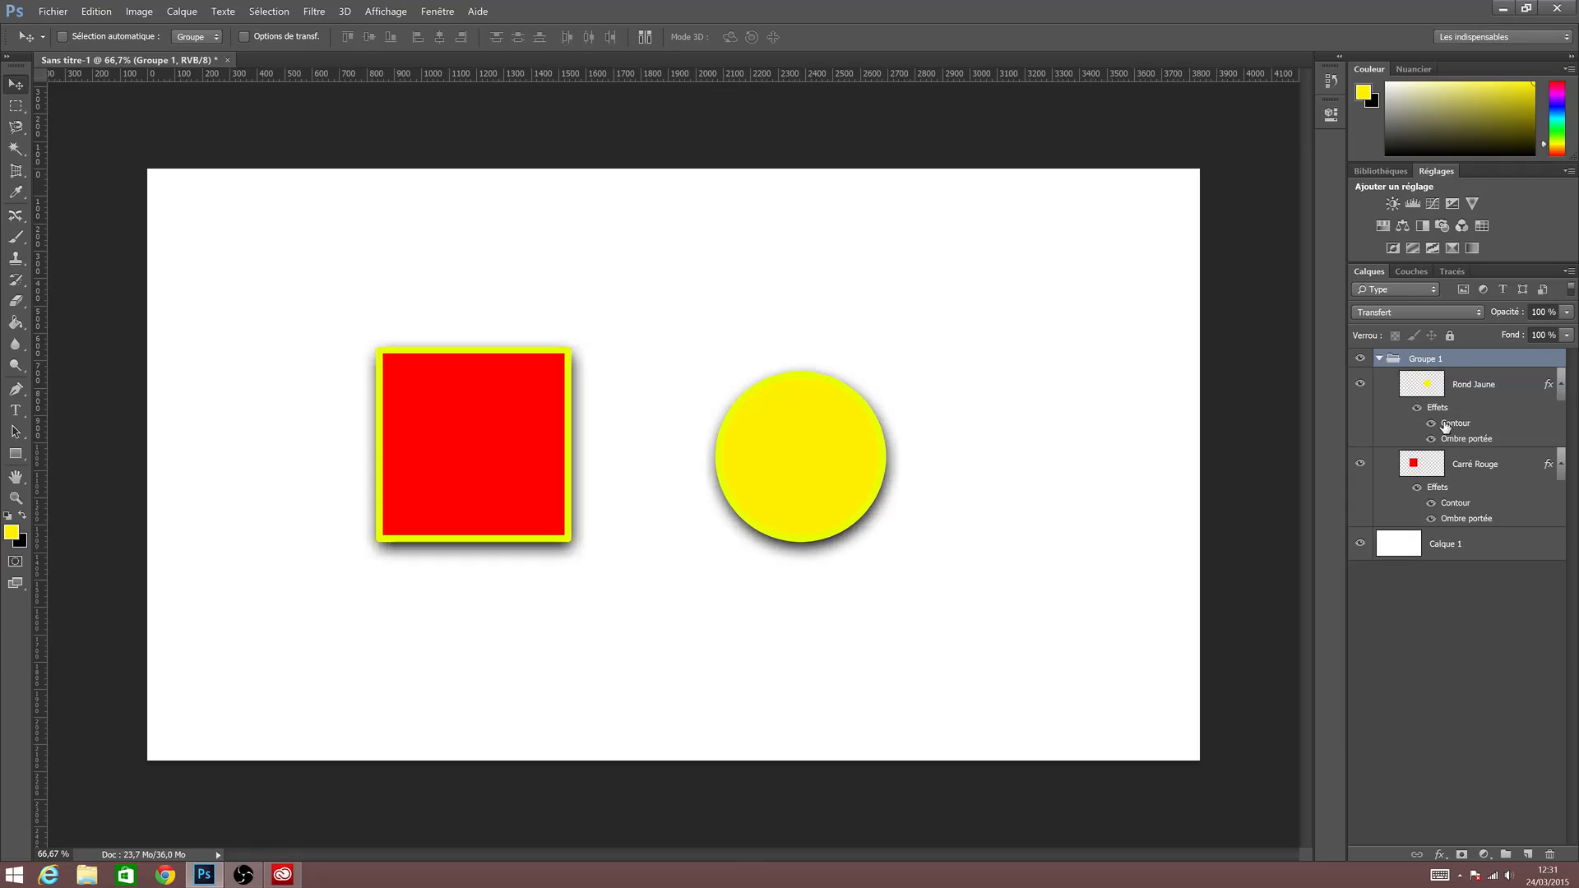
{"action": "left_click_drag", "start_coordinate": [1402, 359], "coordinate": [1553, 855]}
{"action": "key", "text": "ctrl+z"}
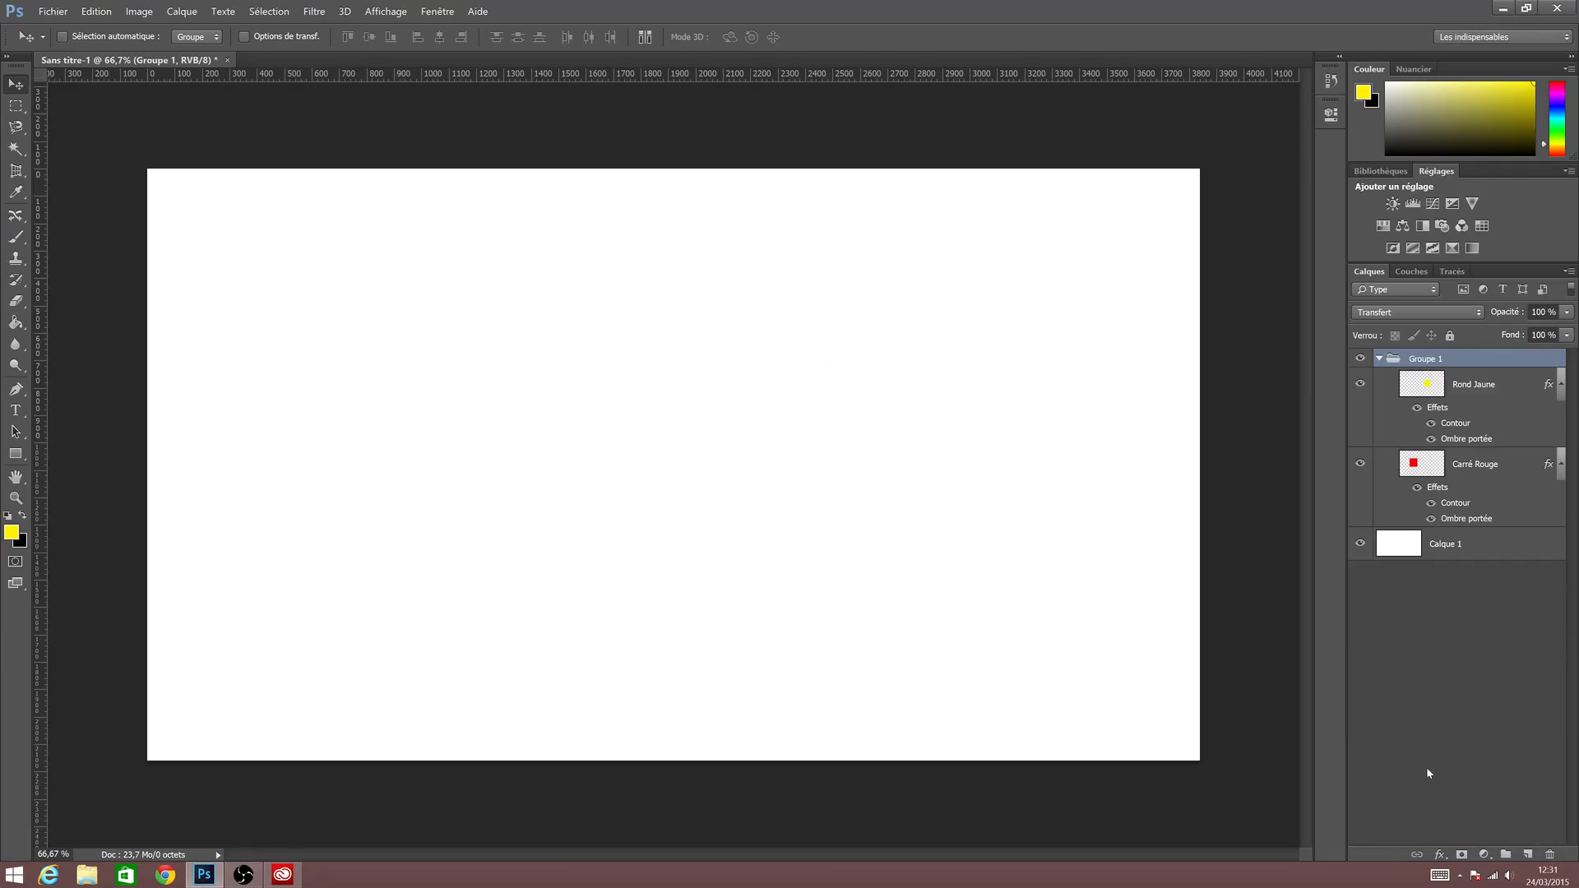
{"action": "left_click_drag", "start_coordinate": [1472, 360], "coordinate": [1527, 856]}
{"action": "key", "text": "ctrl+z"}
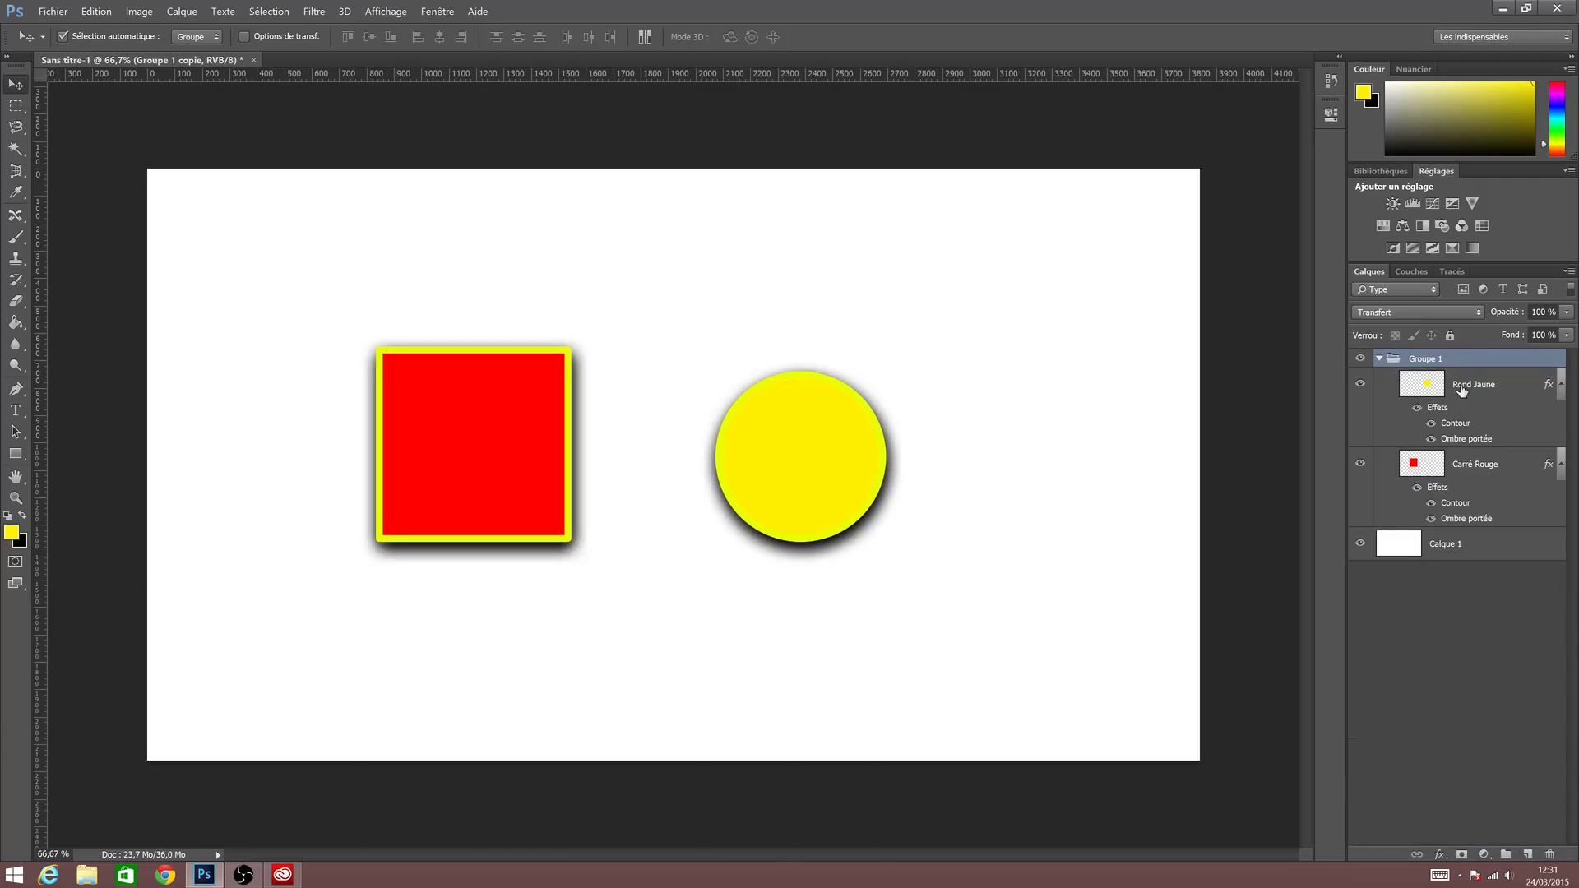
Nest Groupe 1 inside a new layer group and collapse both groups.
{"action": "left_click_drag", "start_coordinate": [1434, 360], "coordinate": [1506, 855]}
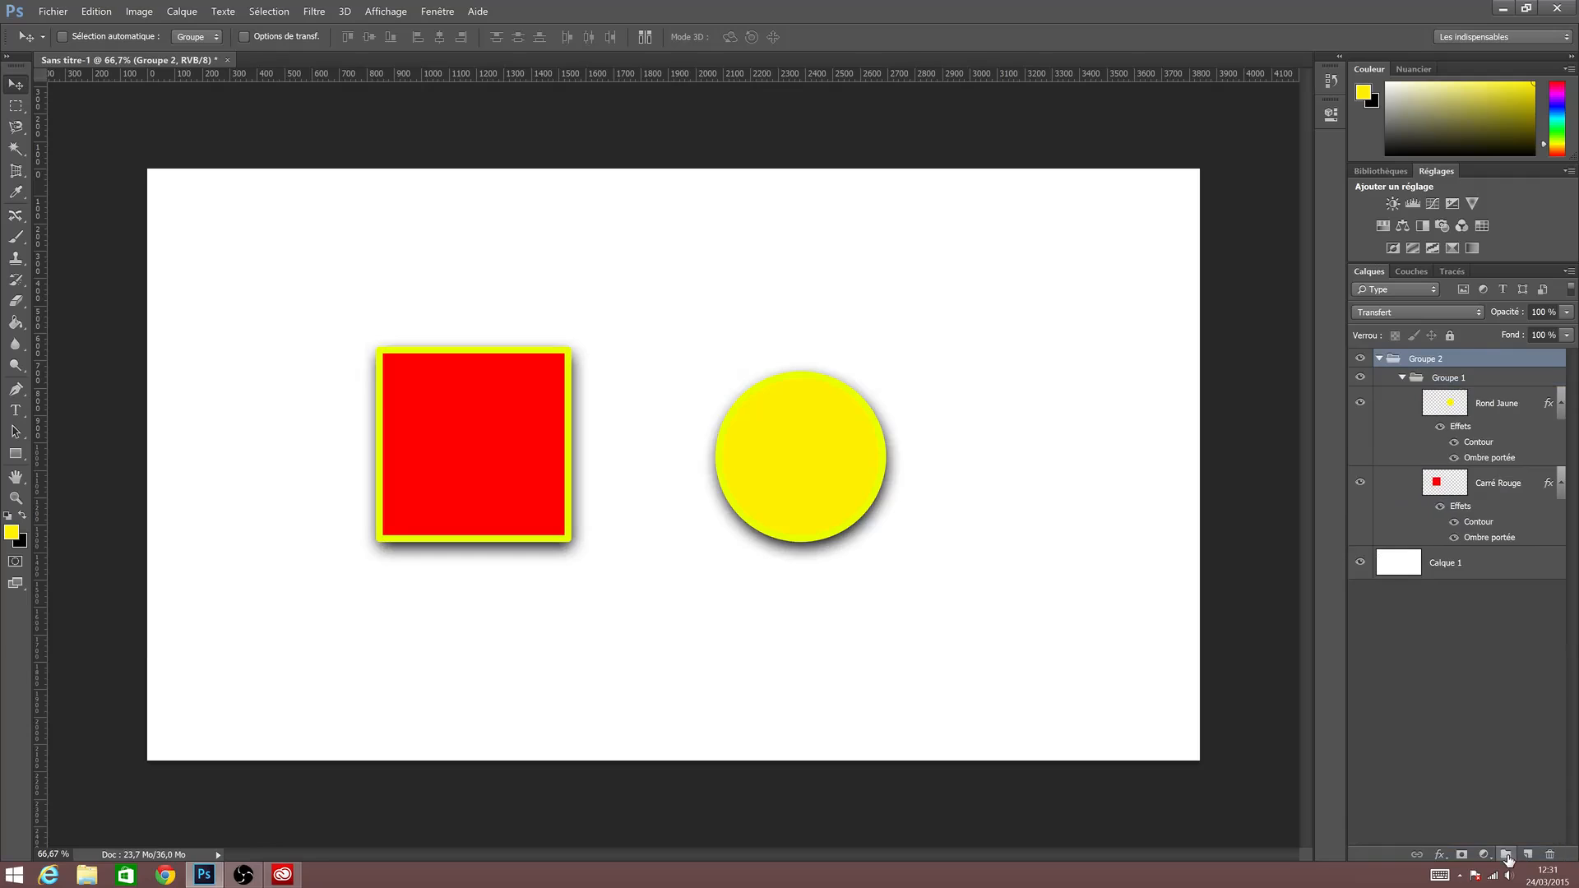
{"action": "left_click", "coordinate": [1402, 377]}
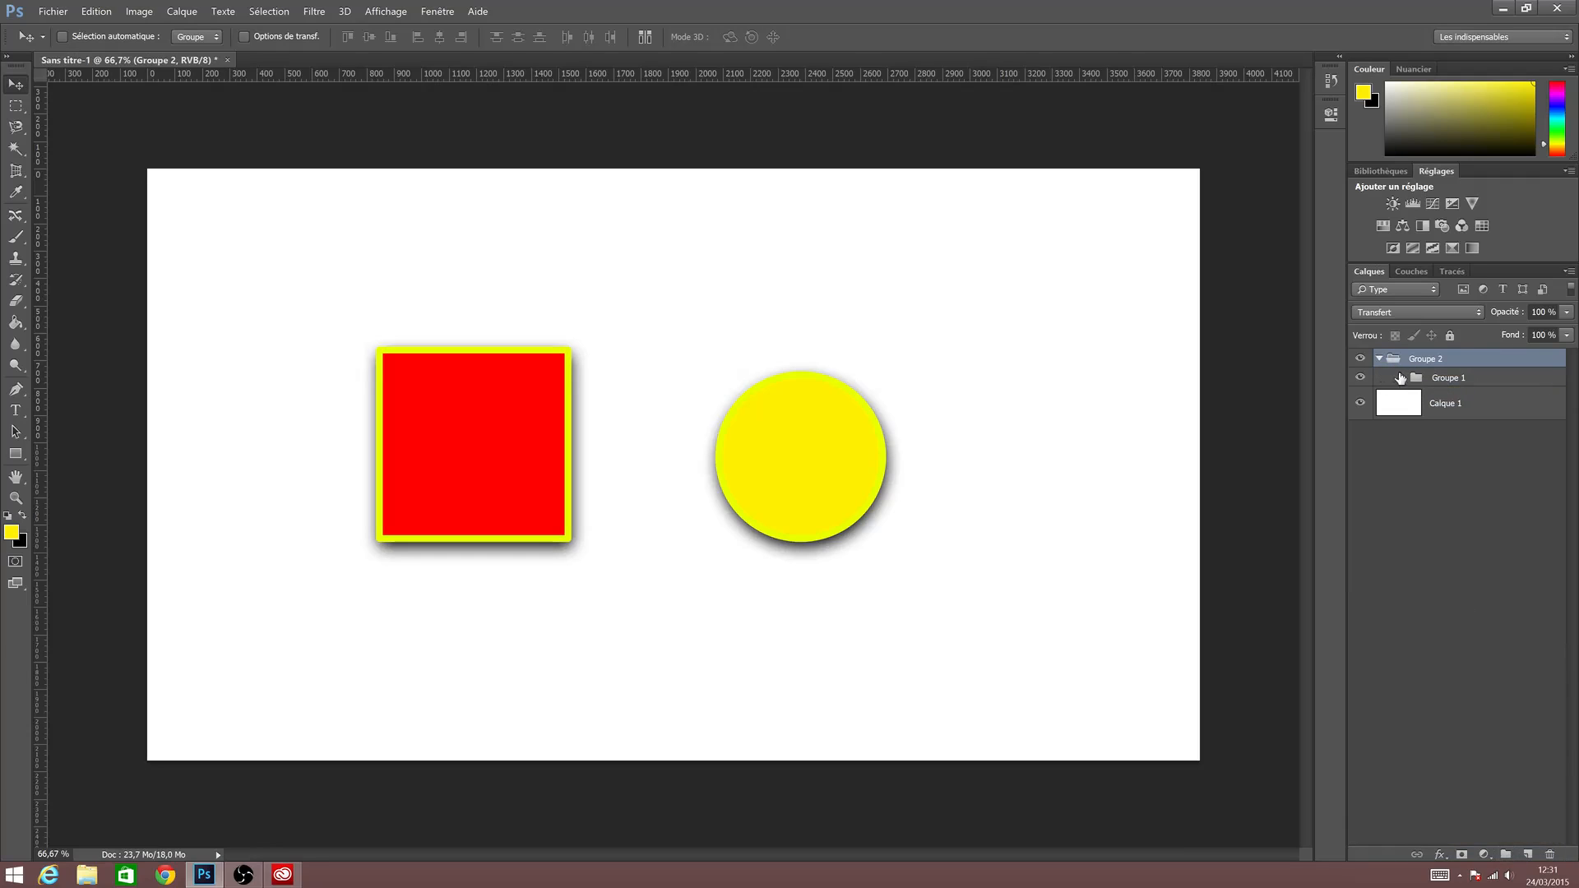
{"action": "left_click", "coordinate": [1380, 359]}
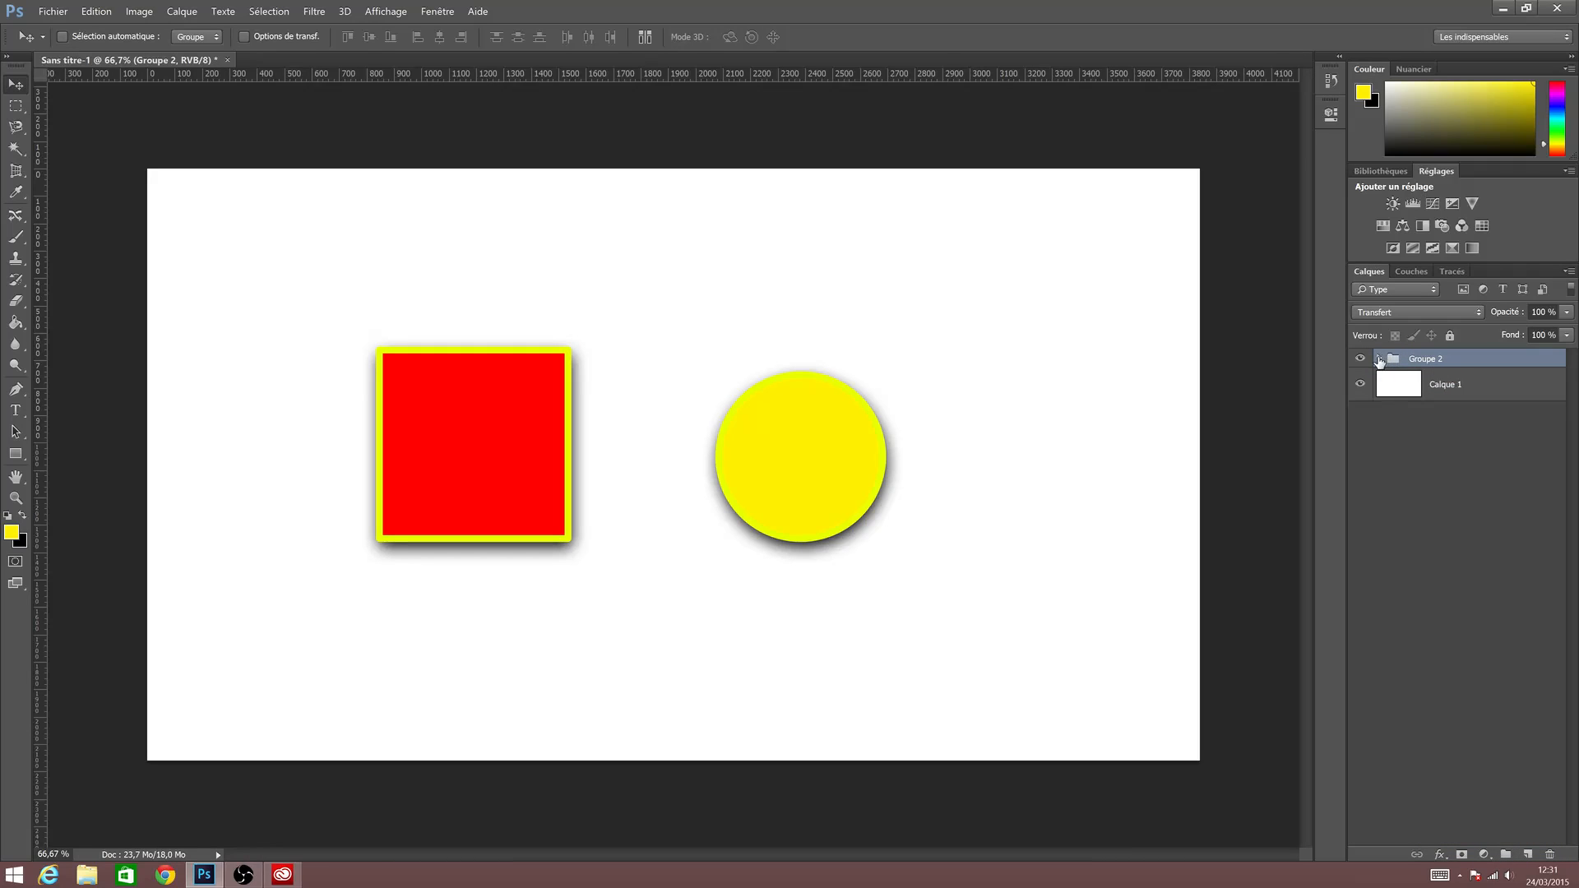
{"action": "left_click", "coordinate": [1381, 358]}
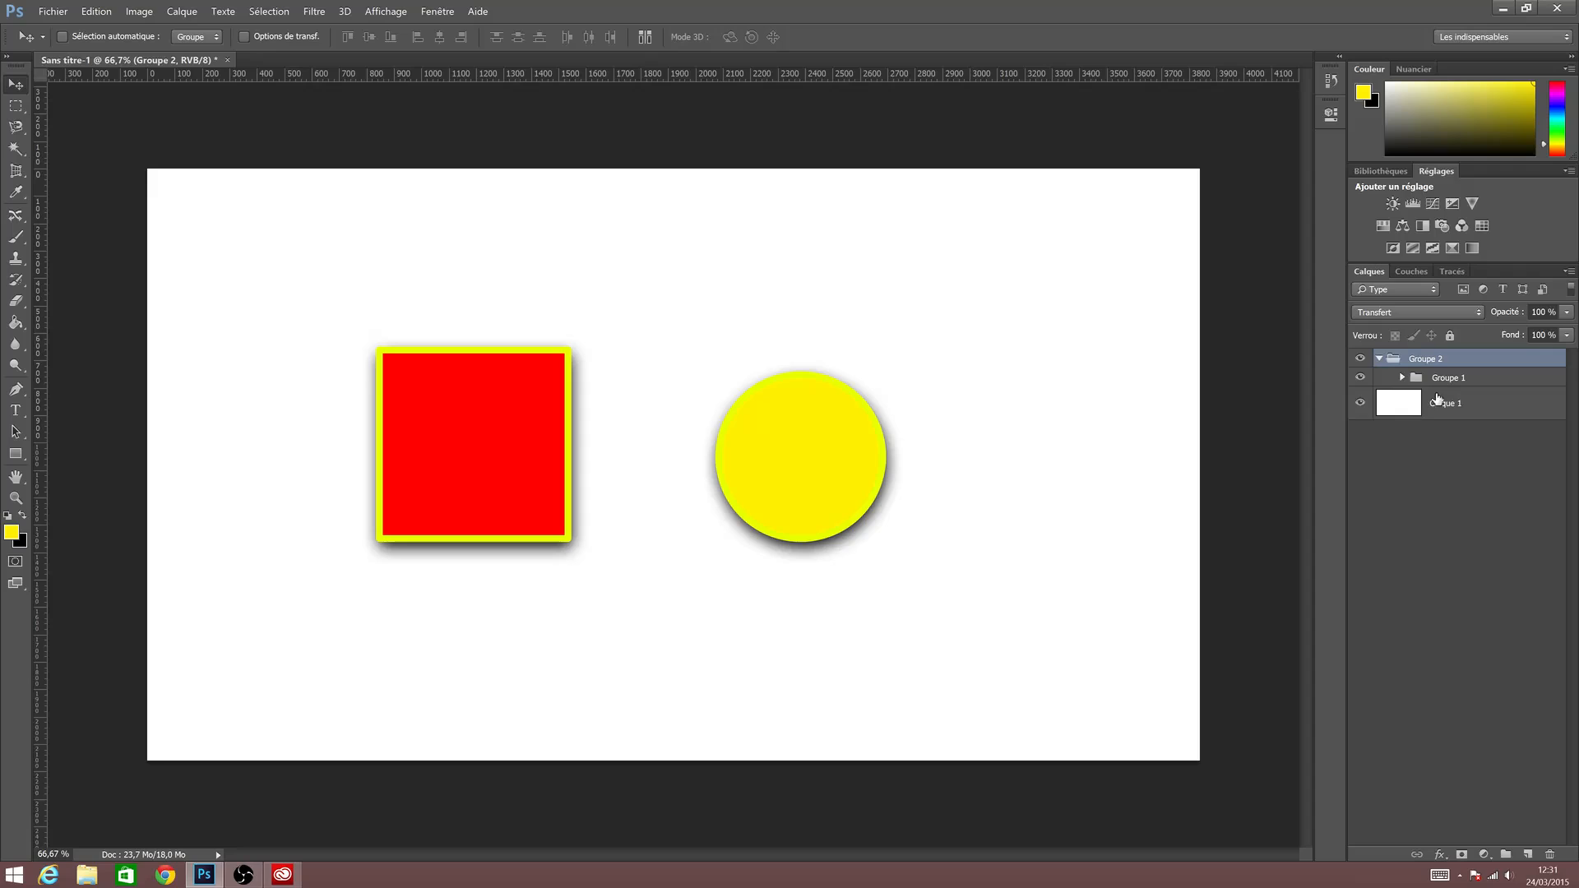
{"action": "left_click", "coordinate": [1379, 359]}
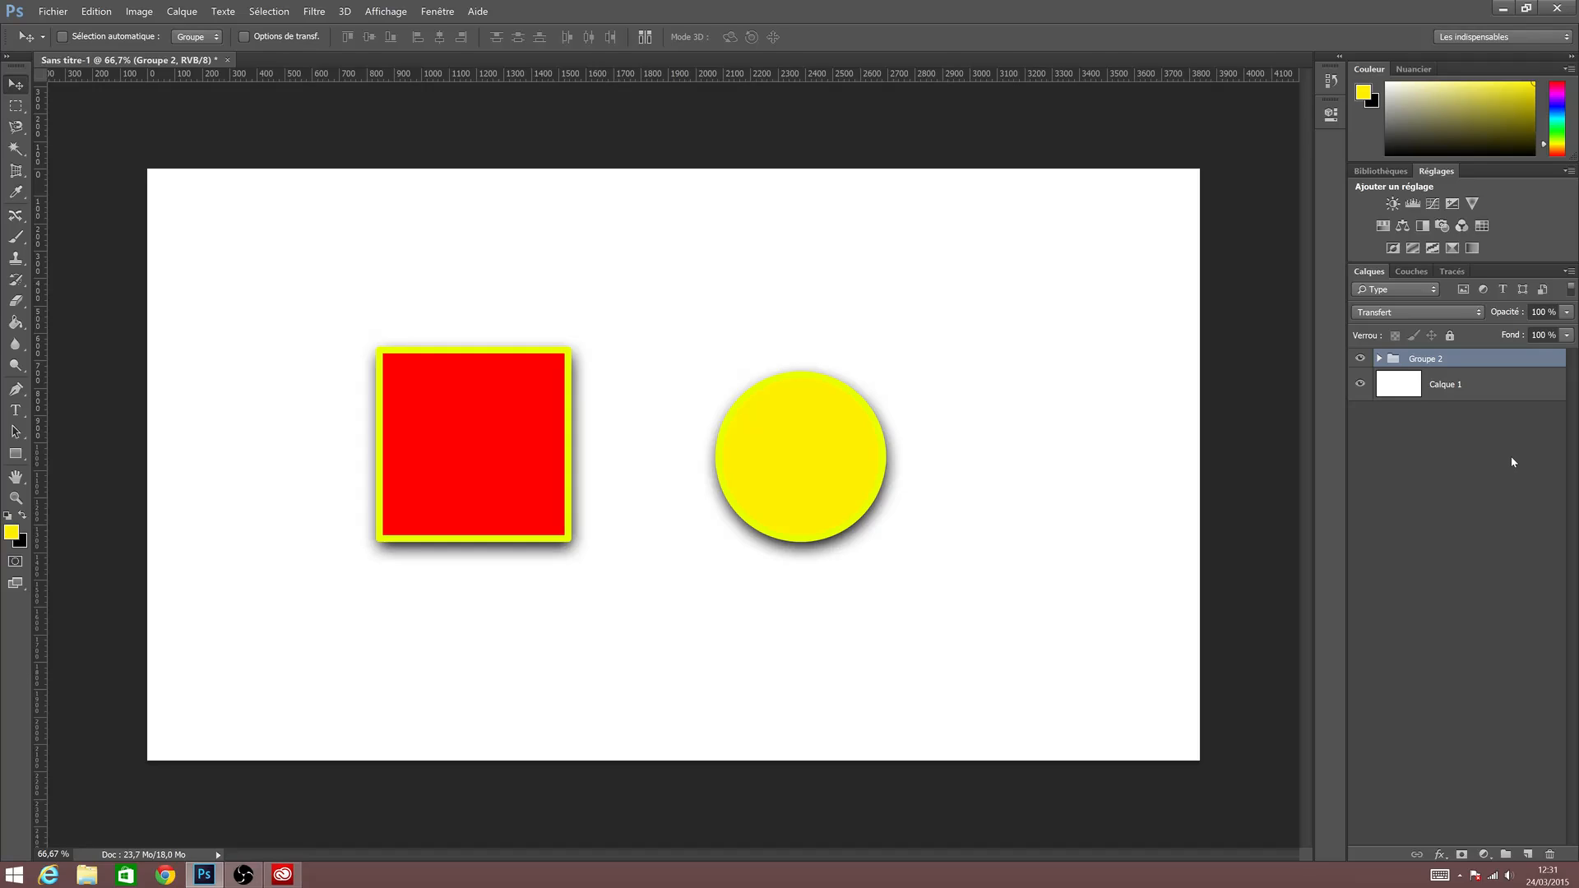
Expand and collapse the nested groups to examine their hierarchy, leaving only the outer group expanded.
{"action": "left_click", "coordinate": [1379, 358]}
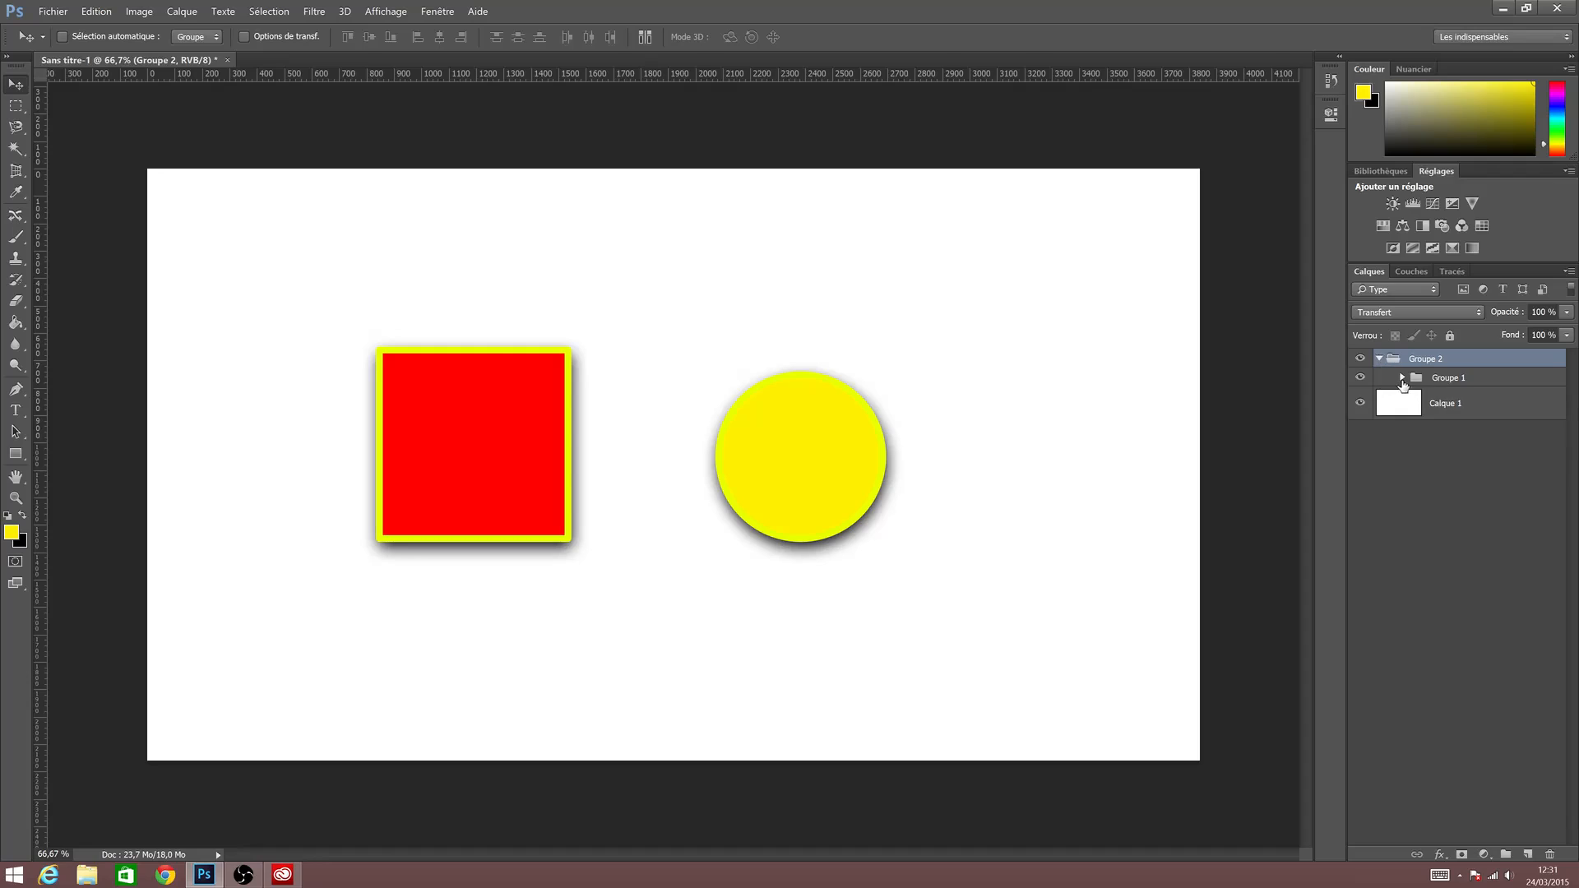
{"action": "left_click", "coordinate": [1403, 377]}
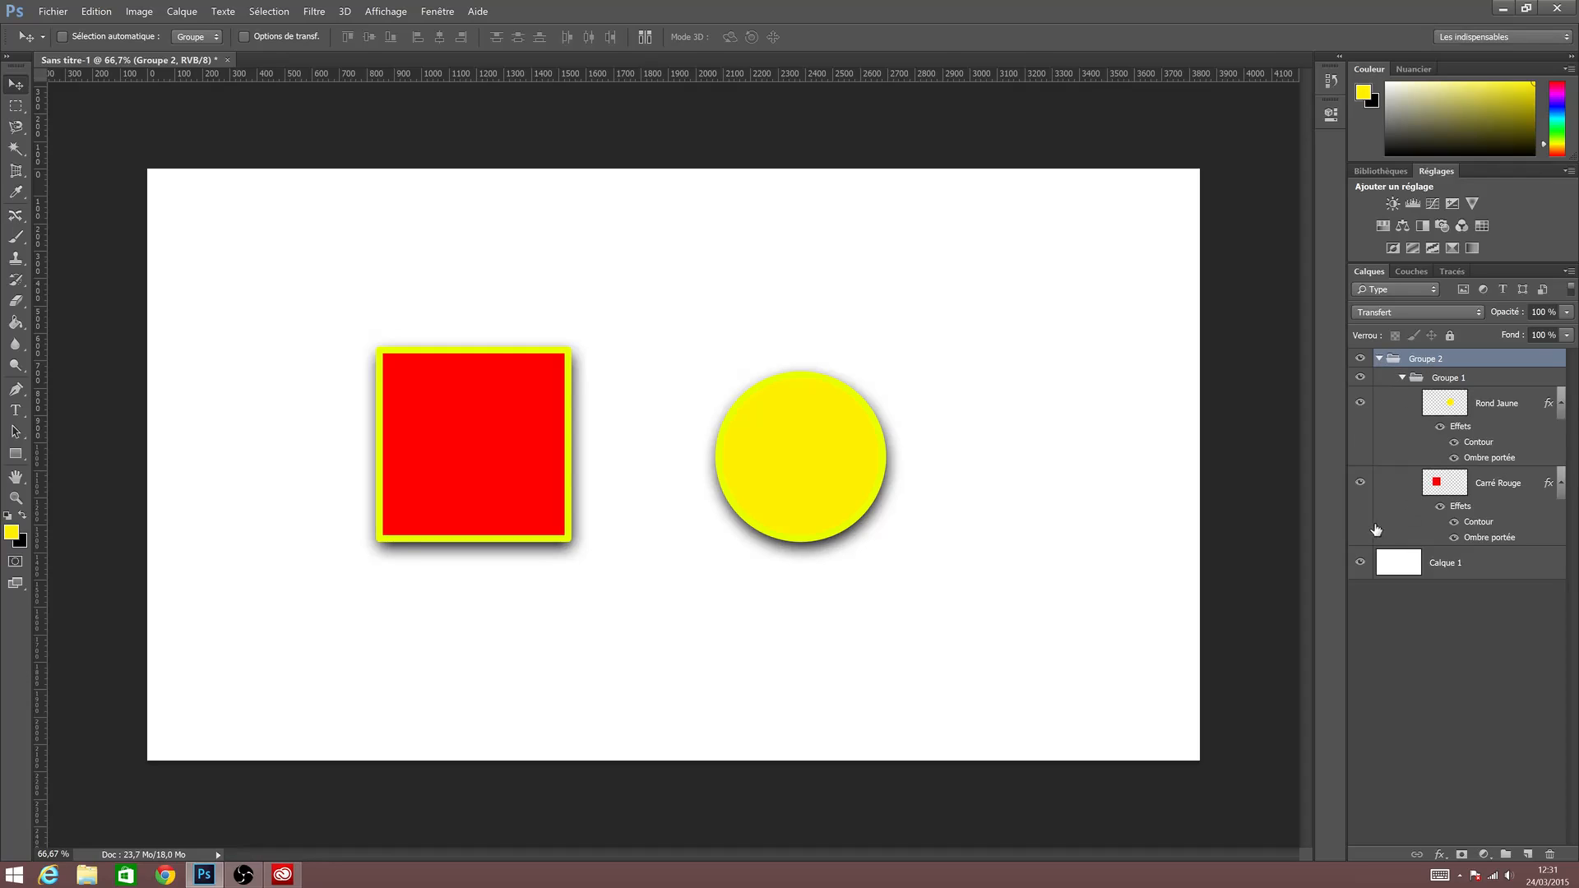
{"action": "left_click", "coordinate": [1402, 381]}
{"action": "left_click", "coordinate": [1402, 377]}
{"action": "left_click", "coordinate": [1379, 358]}
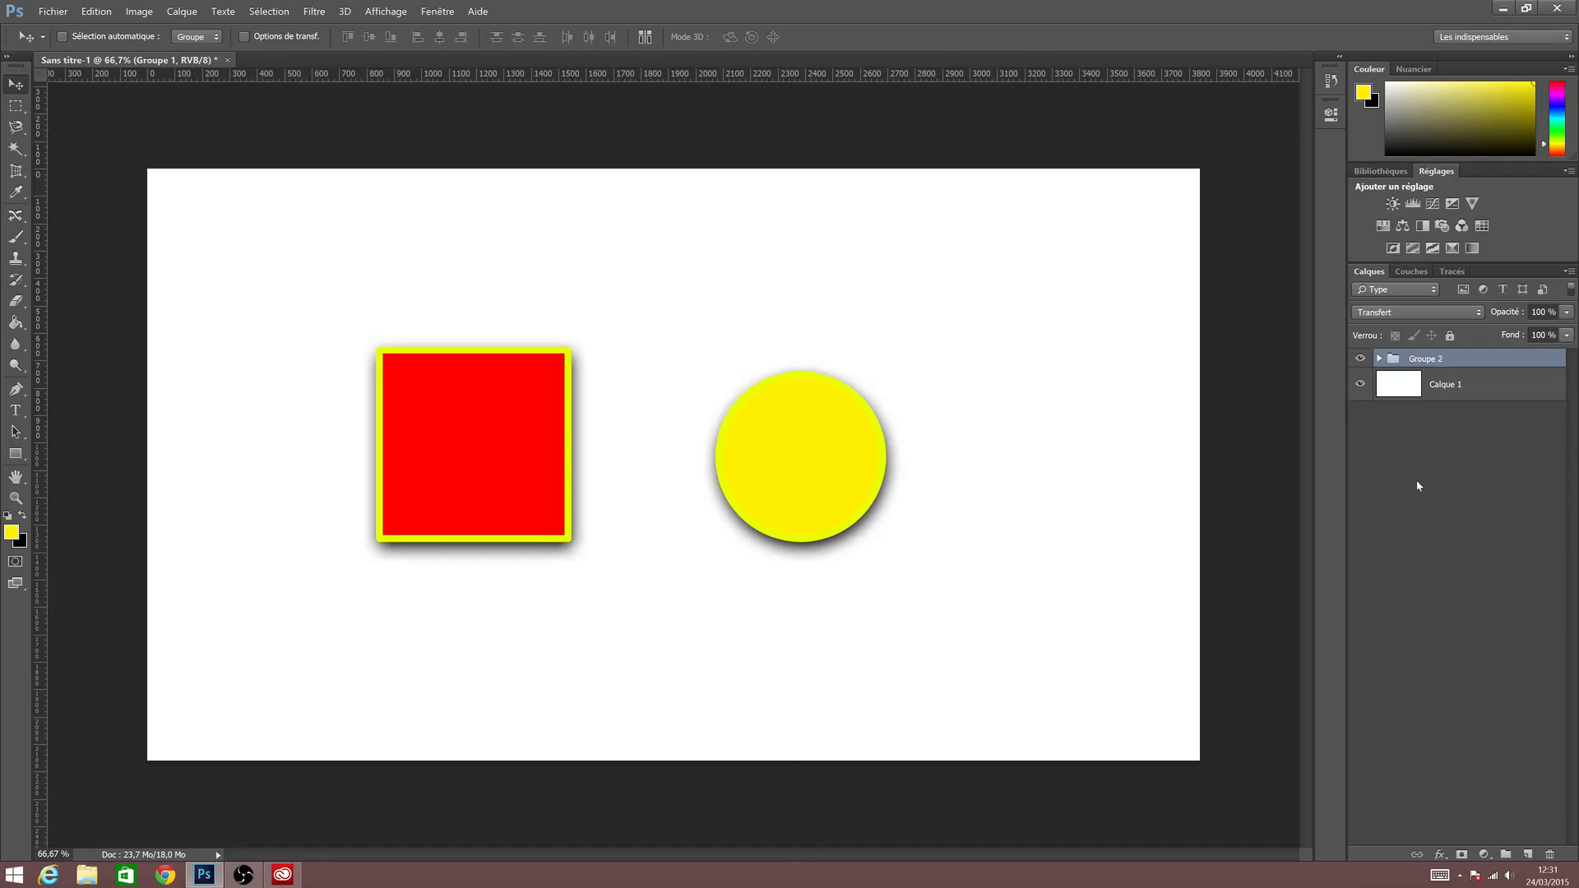
{"action": "left_click", "coordinate": [1379, 359]}
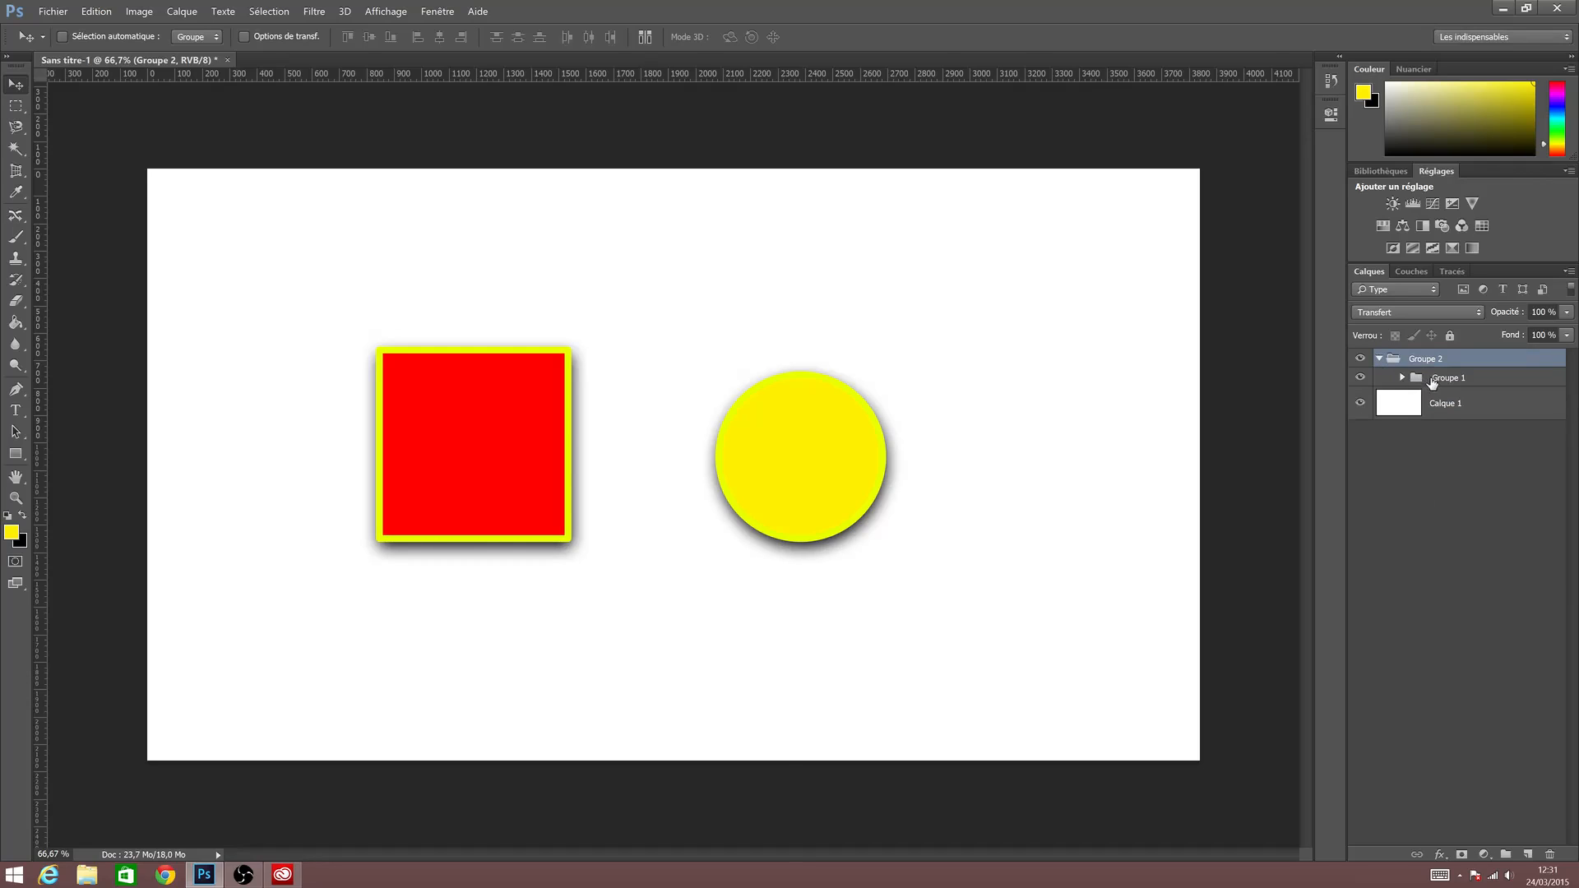
Rename the inner group "Groupe enfant" and the outer group "Groupe parent".
{"action": "double_click", "coordinate": [1448, 378]}
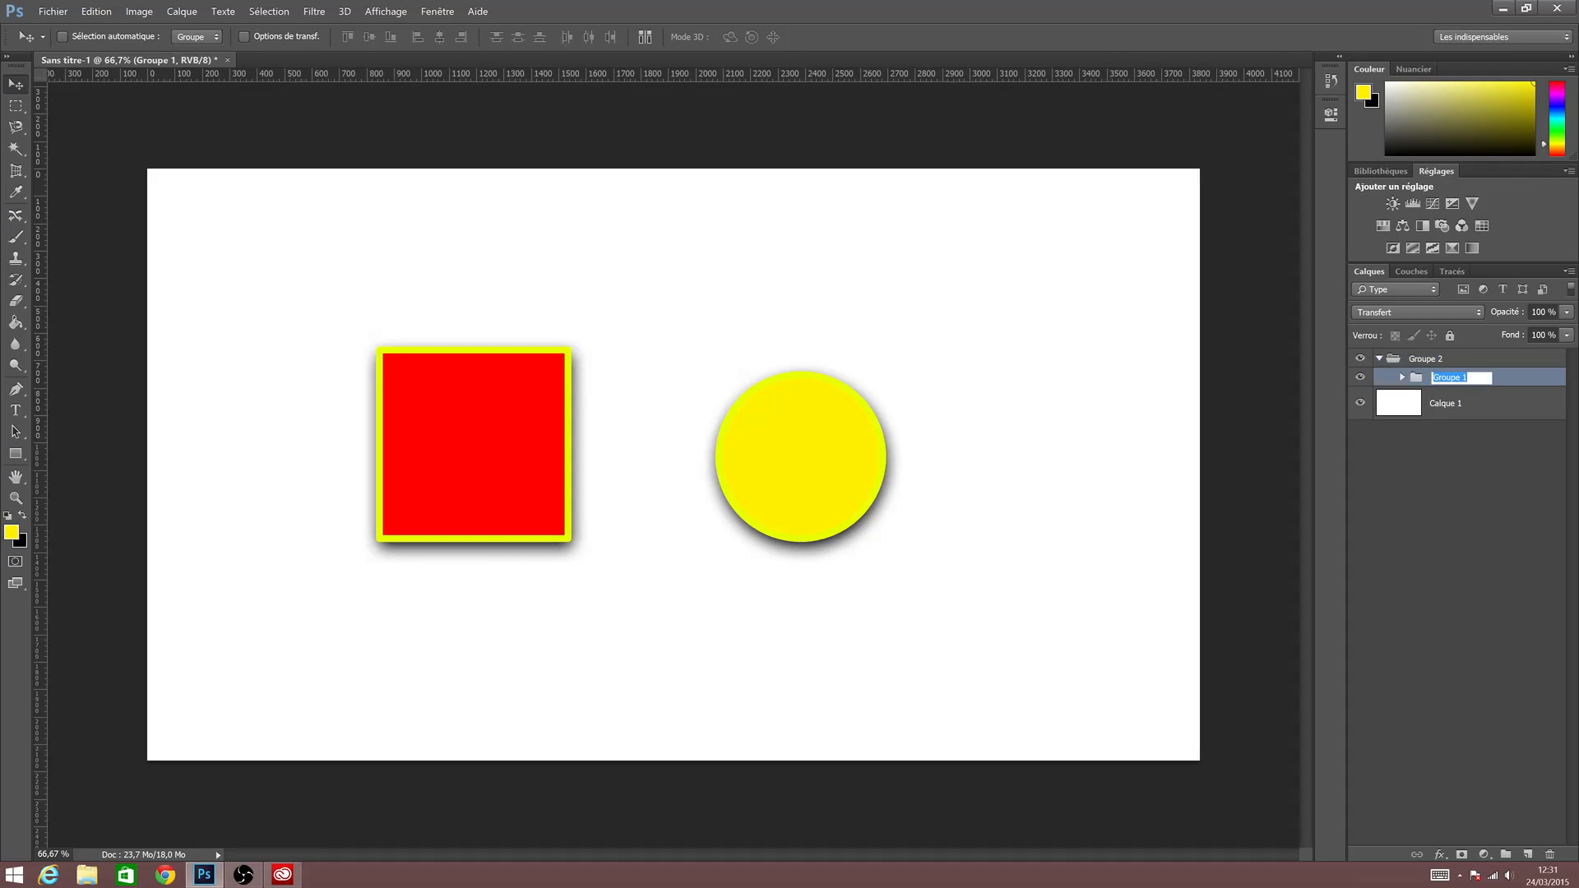
{"action": "type", "text": "Groupe enfant"}
{"action": "key", "text": "Return"}
{"action": "double_click", "coordinate": [1435, 360]}
{"action": "type", "text": "Grou"}
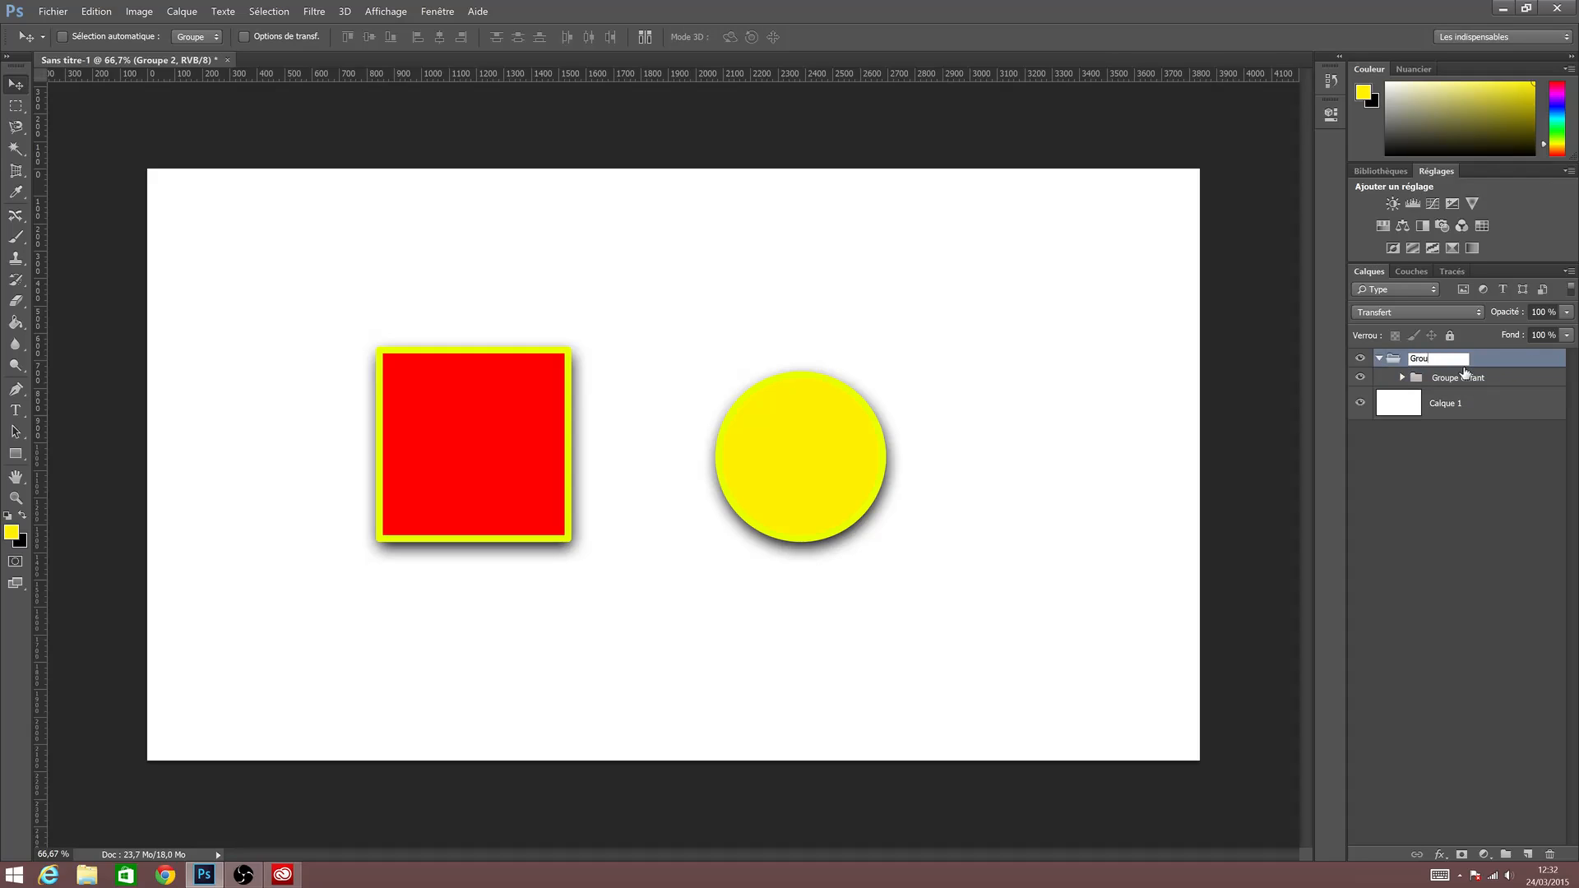
{"action": "type", "text": "pe parent"}
{"action": "key", "text": "Return"}
Move Groupe enfant out of Groupe parent and place it above that group.
{"action": "left_click", "coordinate": [1423, 378]}
{"action": "left_click_drag", "start_coordinate": [1423, 378], "coordinate": [1476, 351]}
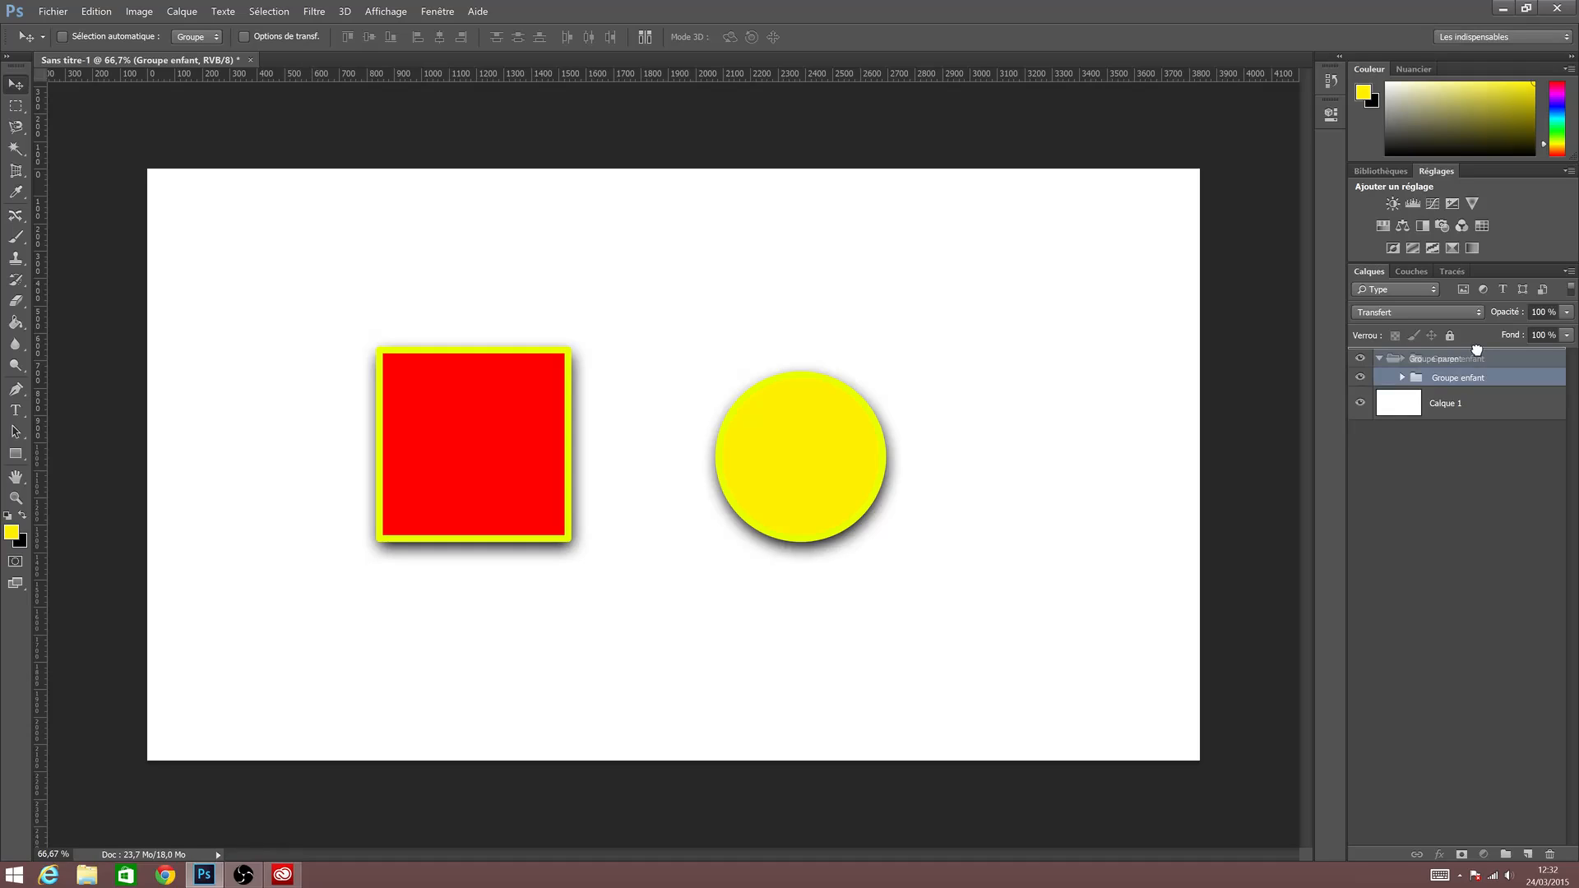
{"action": "left_click_drag", "start_coordinate": [1476, 351], "coordinate": [1476, 353]}
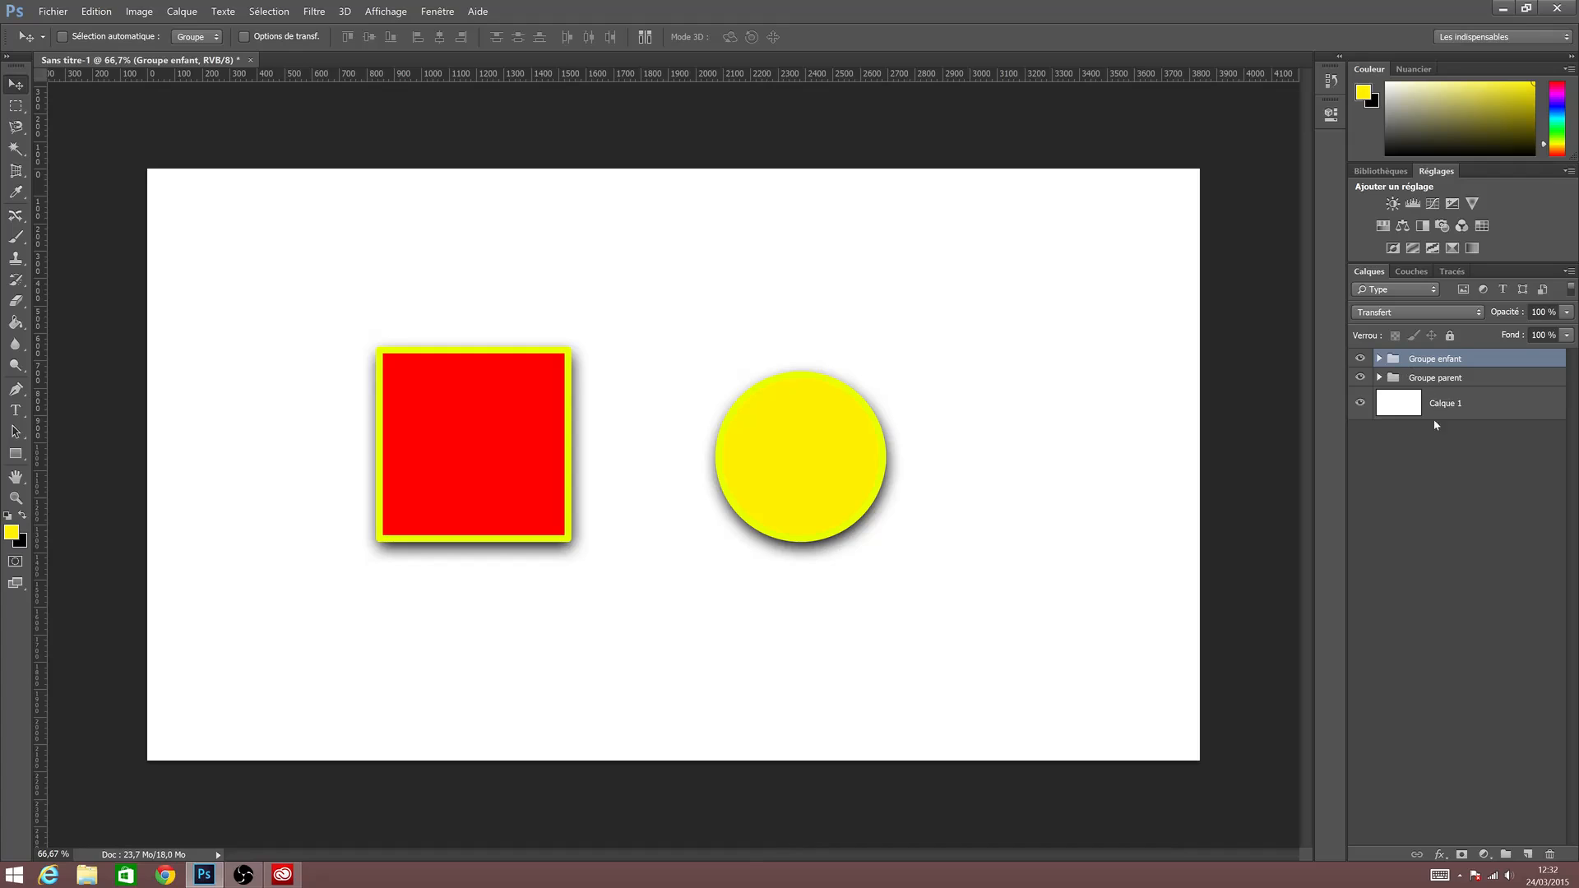
Delete the empty Groupe parent group and expand Groupe enfant to show its layers.
{"action": "left_click", "coordinate": [1454, 384]}
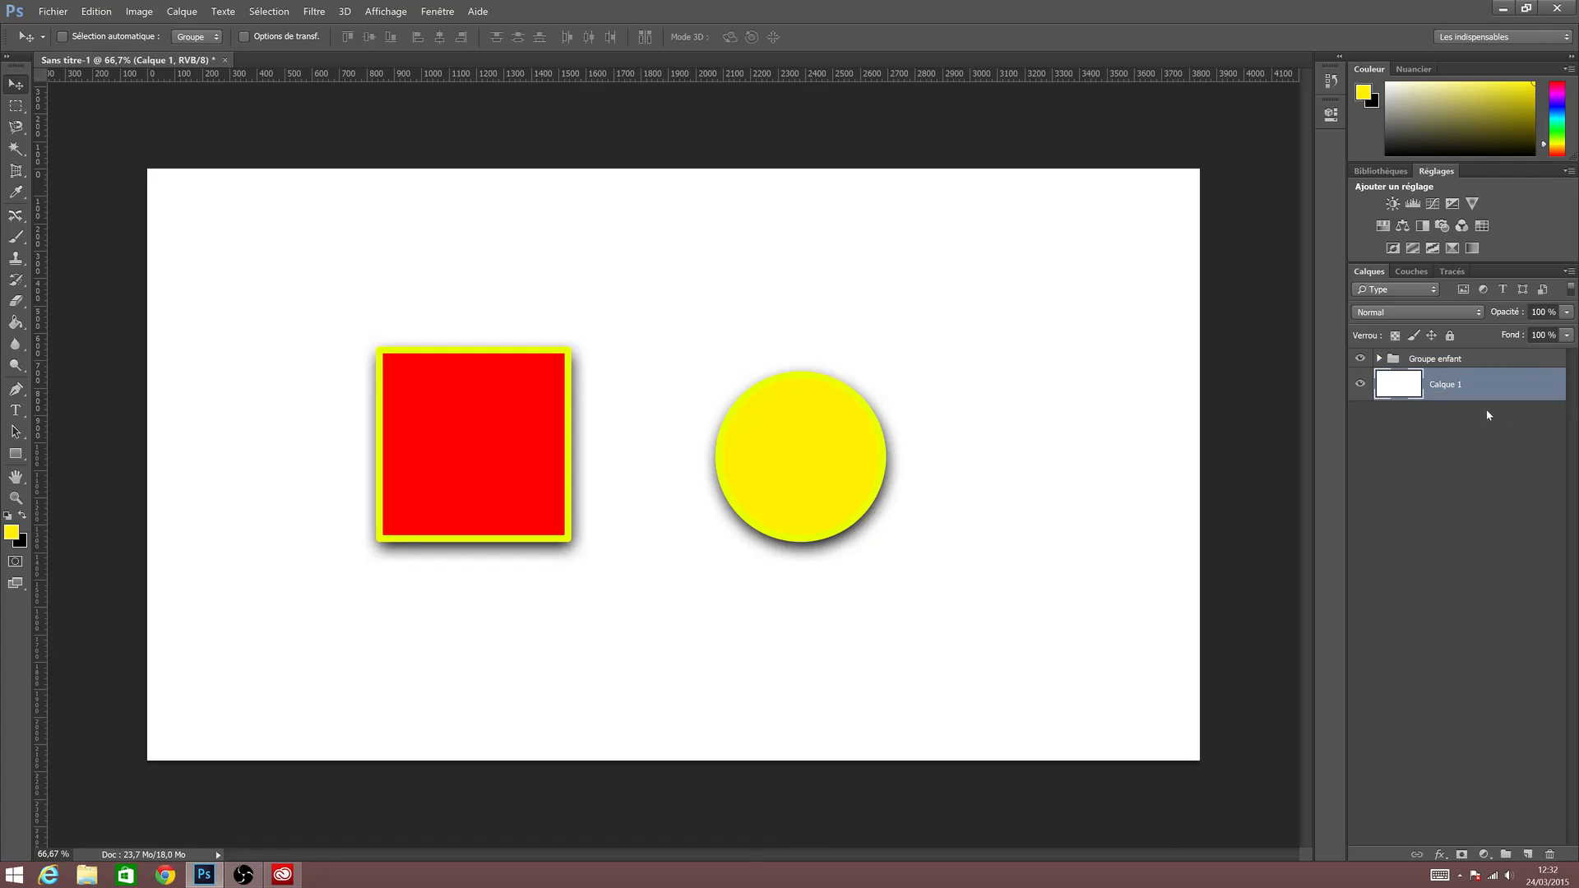
{"action": "left_click_drag", "start_coordinate": [1458, 380], "coordinate": [1459, 360]}
{"action": "left_click", "coordinate": [1380, 360]}
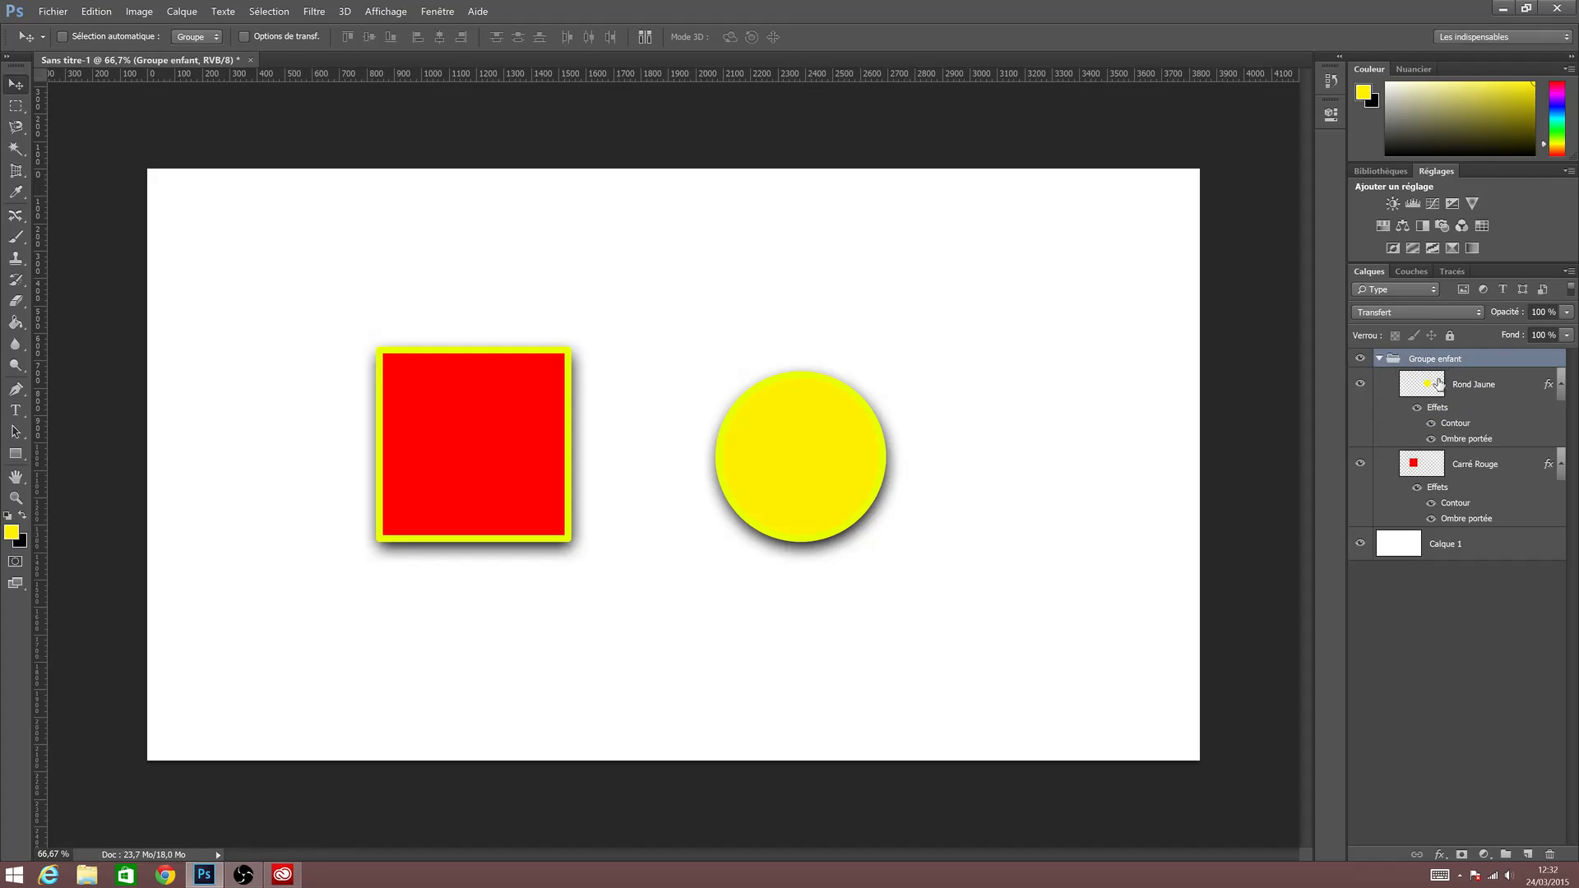
Label Groupe enfant red and replace it with orange, collapsing and re-expanding the group to check the label.
{"action": "right_click", "coordinate": [1447, 360]}
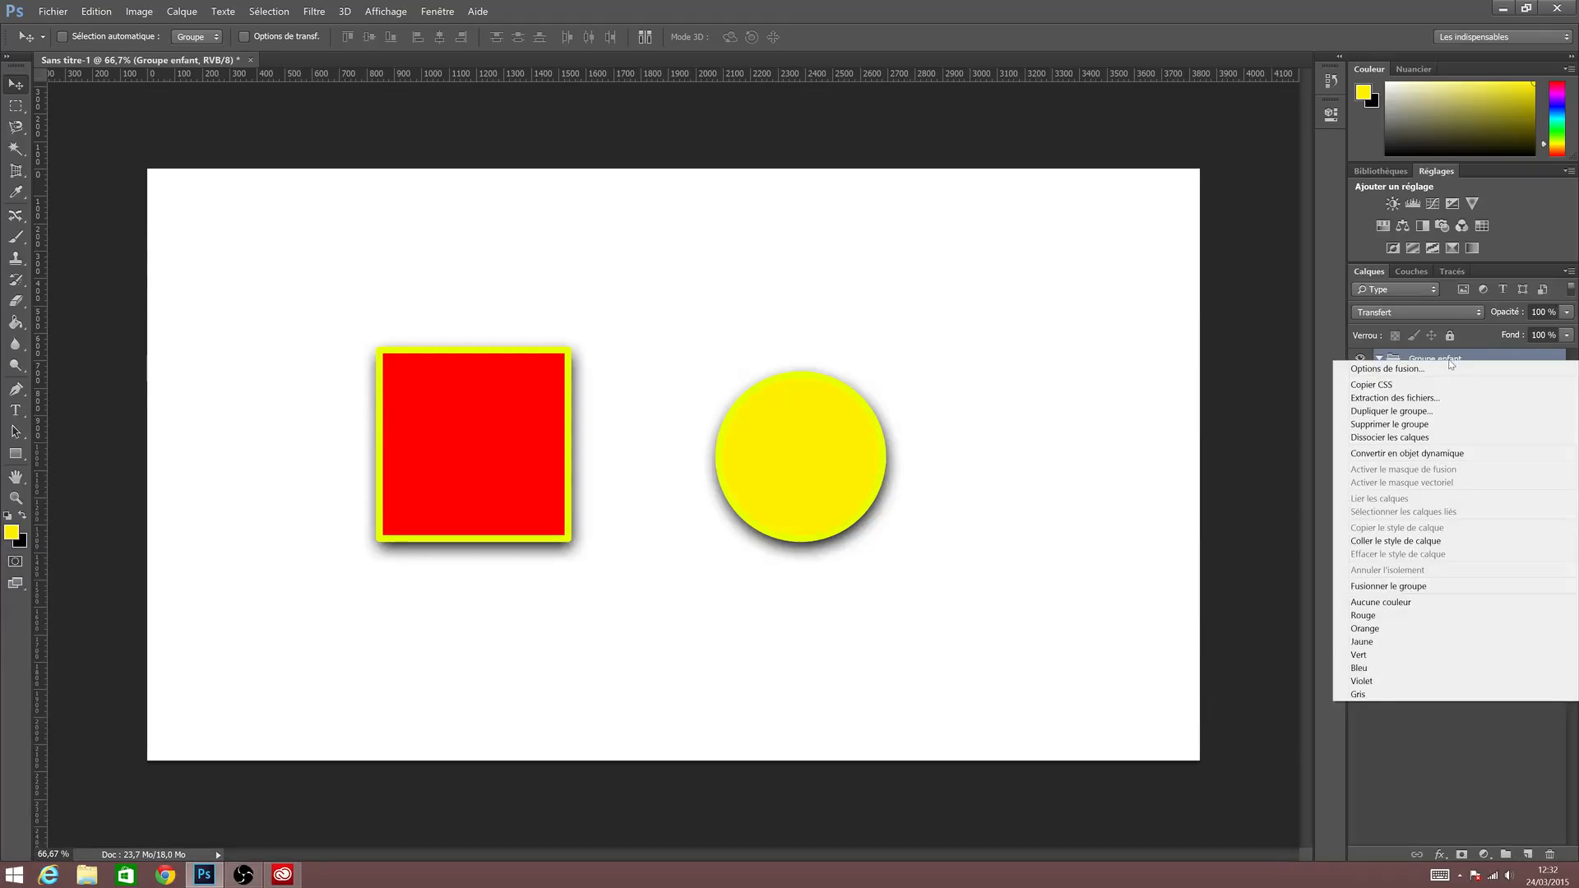
{"action": "left_click", "coordinate": [1380, 616]}
{"action": "right_click", "coordinate": [1436, 359]}
{"action": "left_click", "coordinate": [1367, 628]}
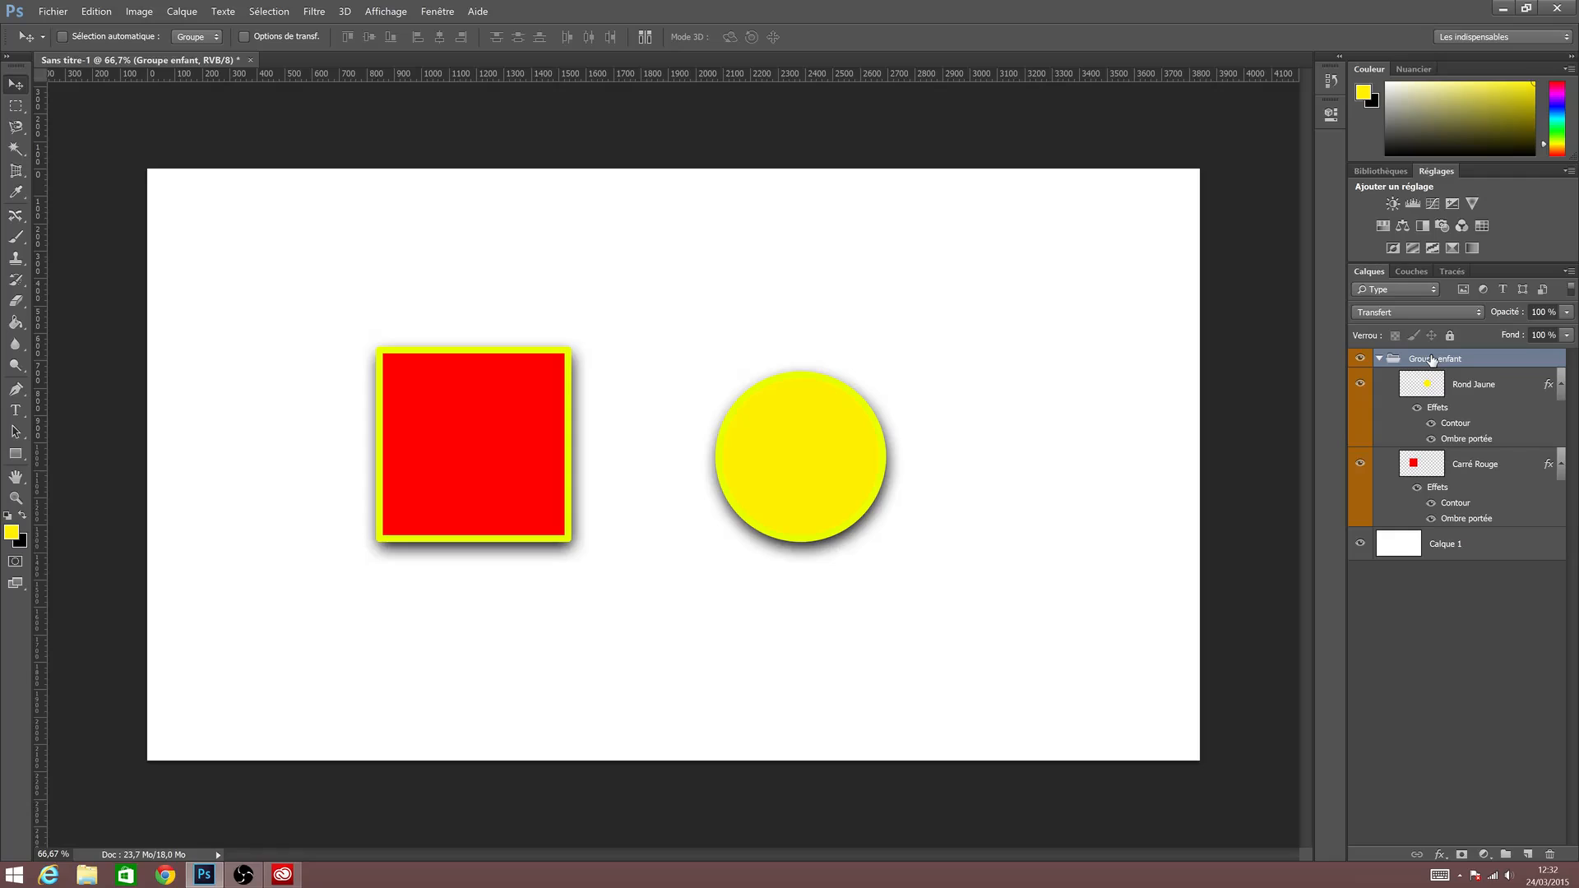
{"action": "left_click", "coordinate": [1379, 359]}
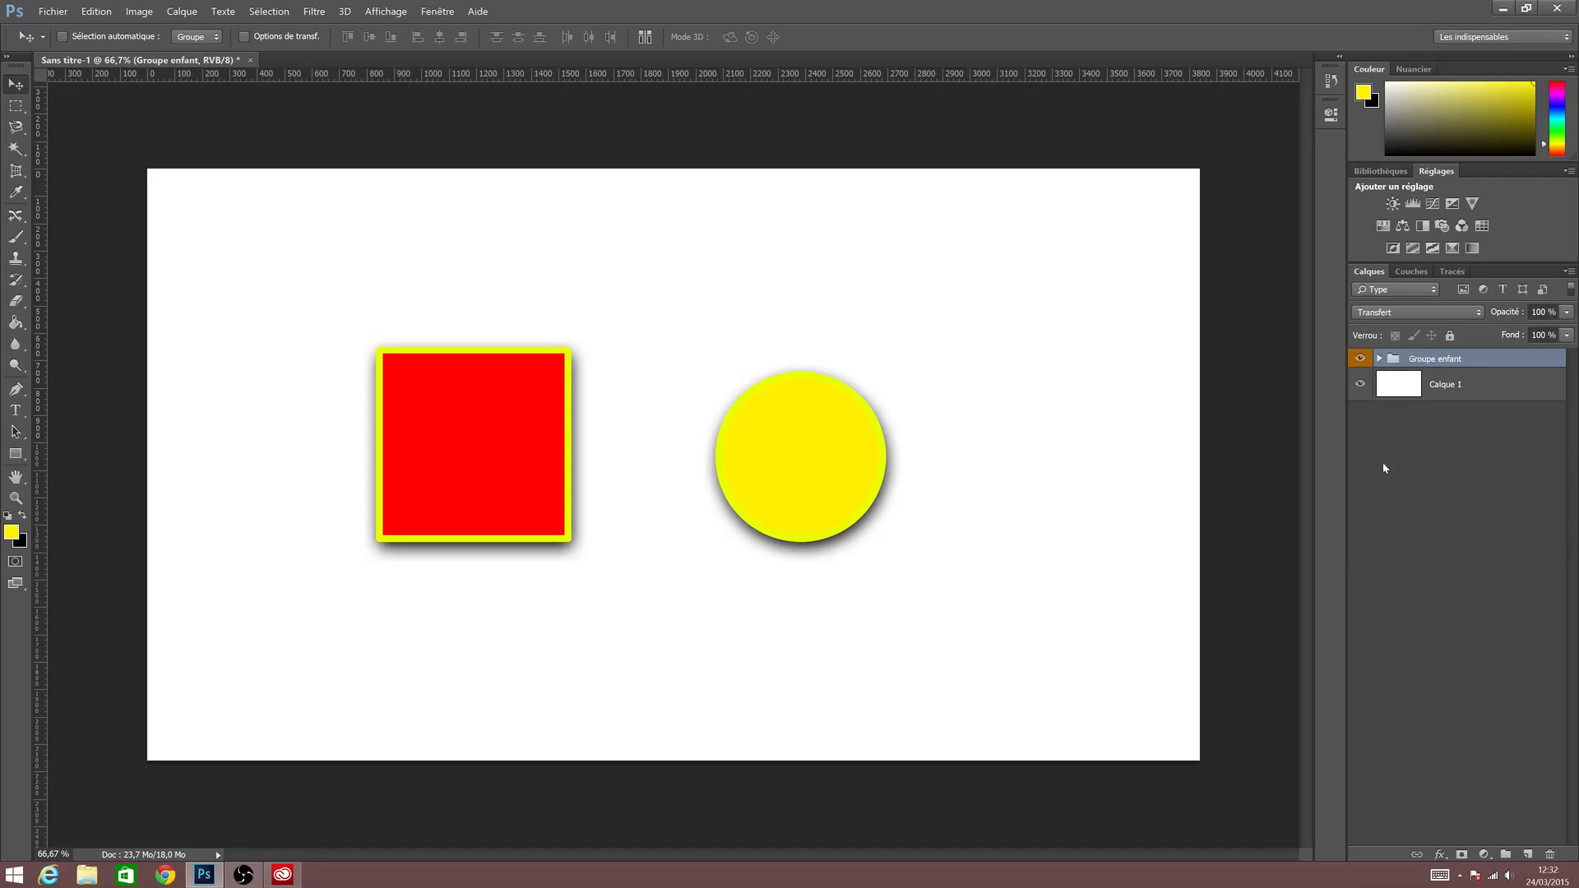
{"action": "left_click", "coordinate": [1380, 359]}
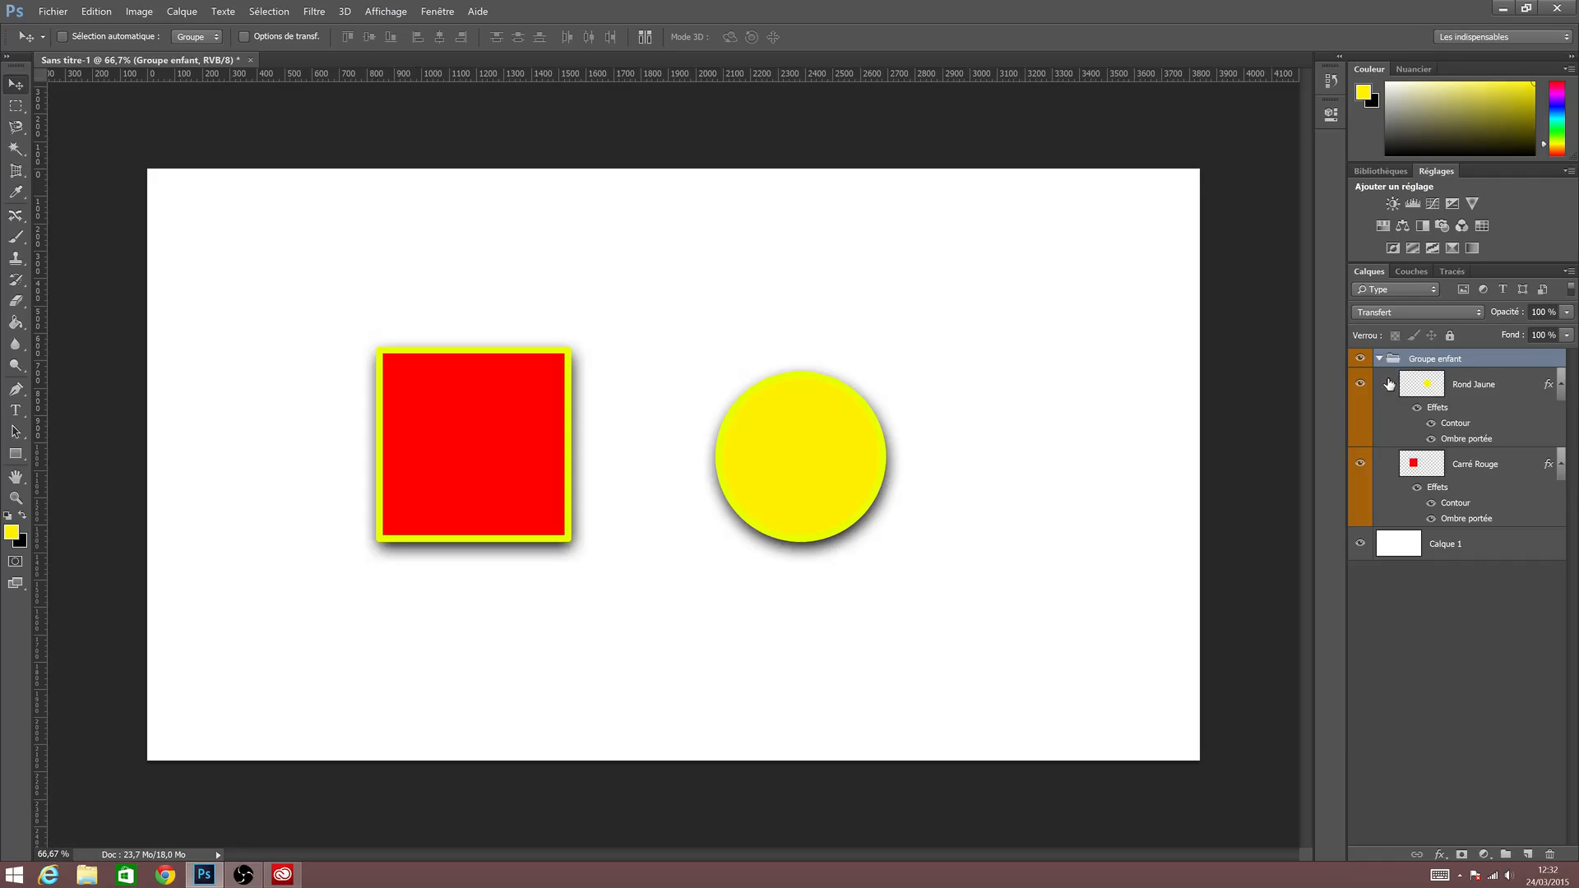
Assign the red (Rouge) colour label to the Rond Jaune layer only.
{"action": "left_click", "coordinate": [1439, 388]}
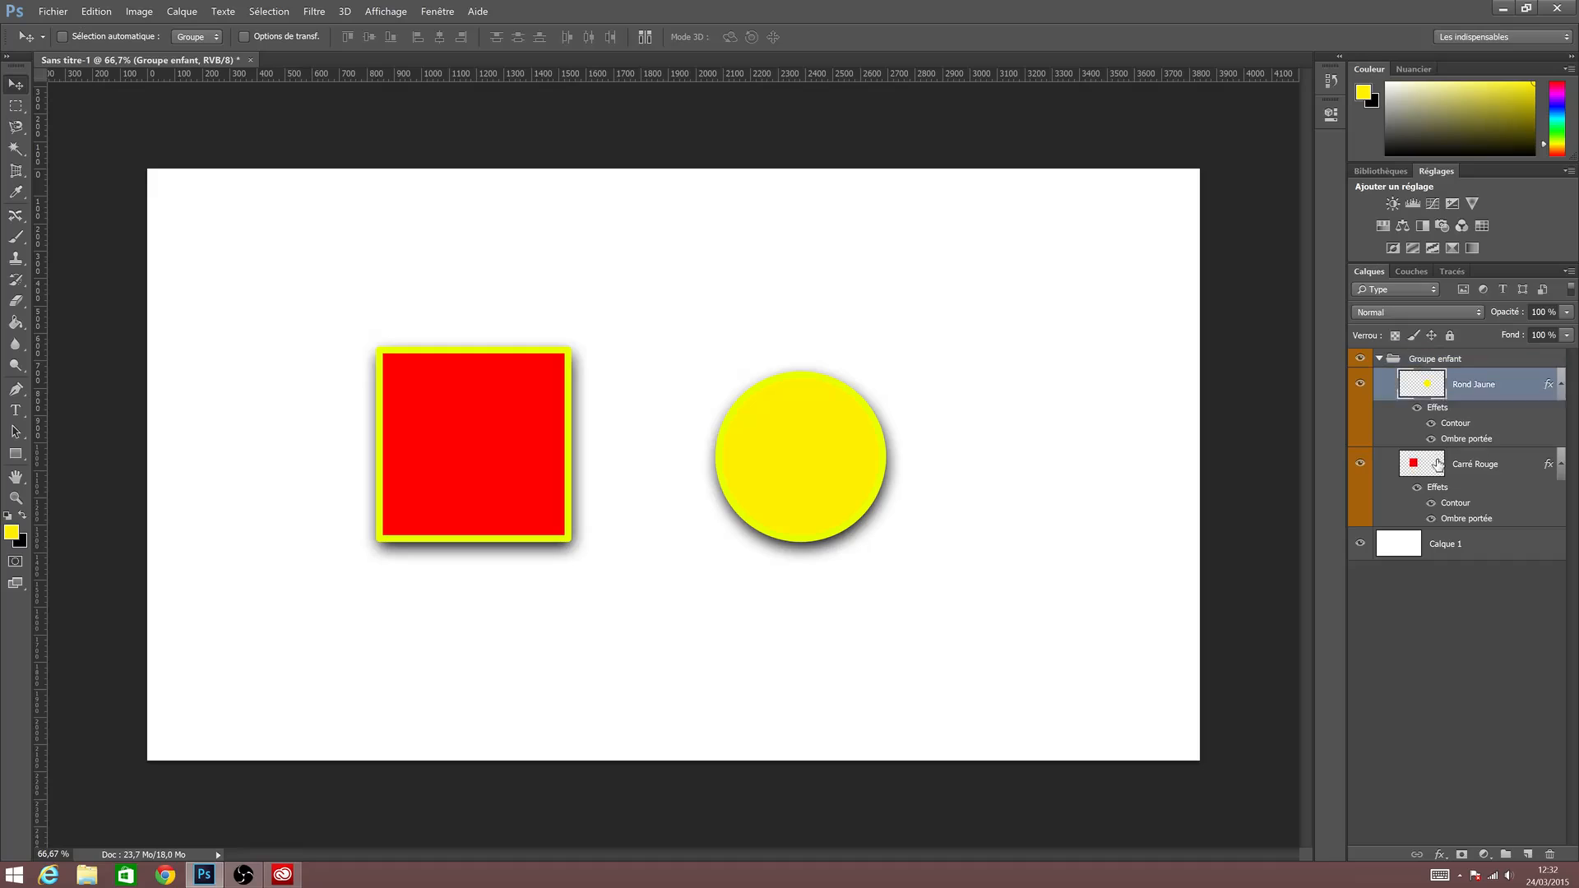
{"action": "right_click", "coordinate": [1439, 388]}
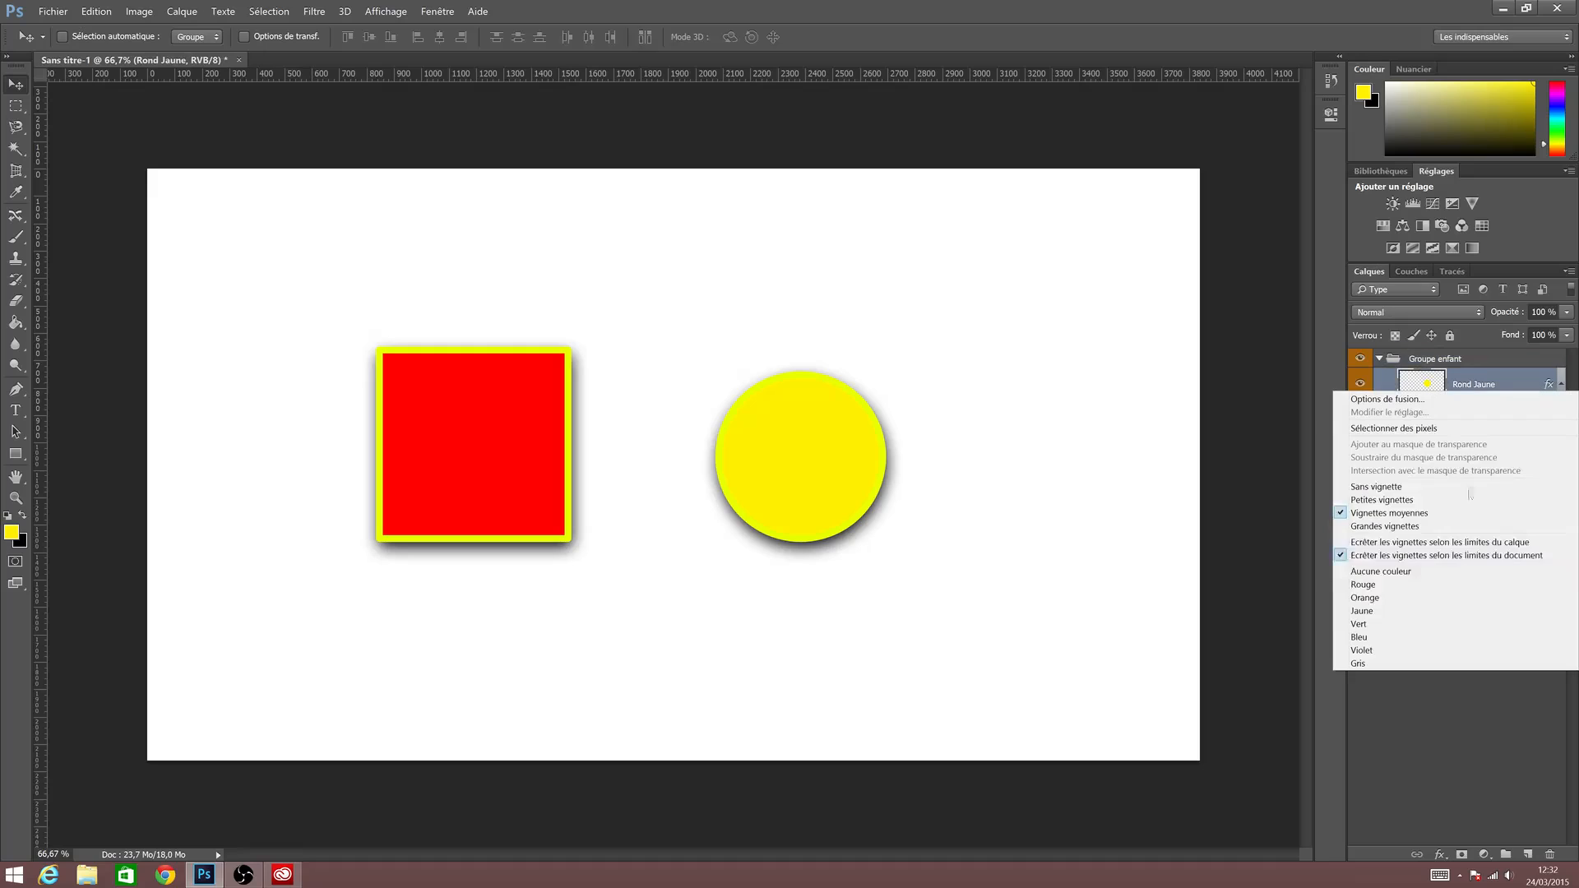
{"action": "left_click", "coordinate": [1472, 585]}
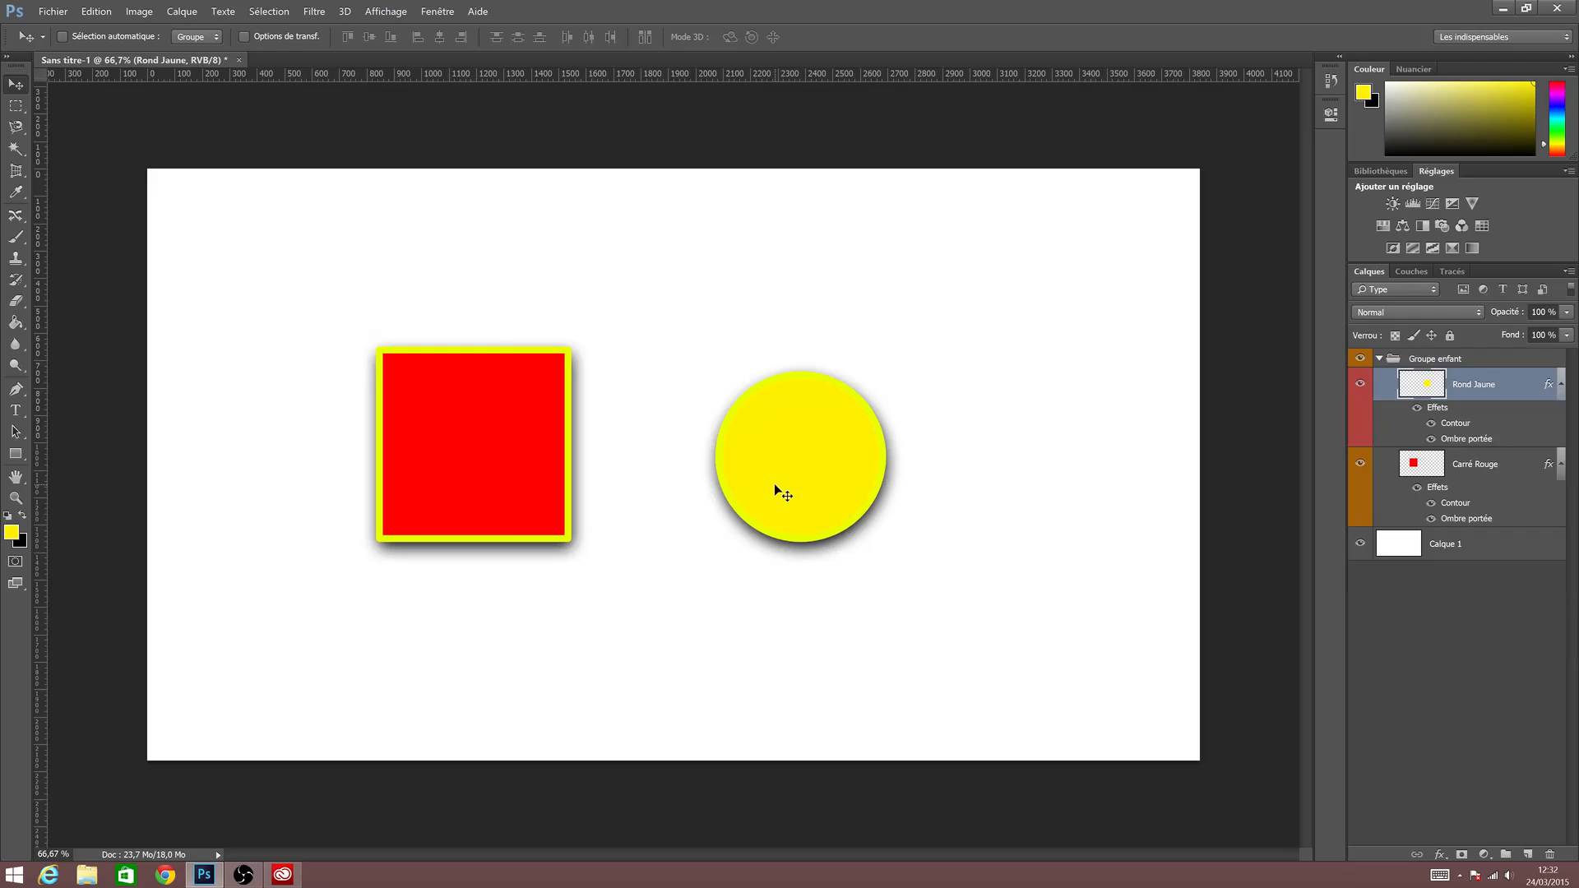
Assign the green (Vert) colour label to the whole Groupe enfant group.
{"action": "left_click", "coordinate": [1404, 362]}
{"action": "right_click", "coordinate": [1444, 362]}
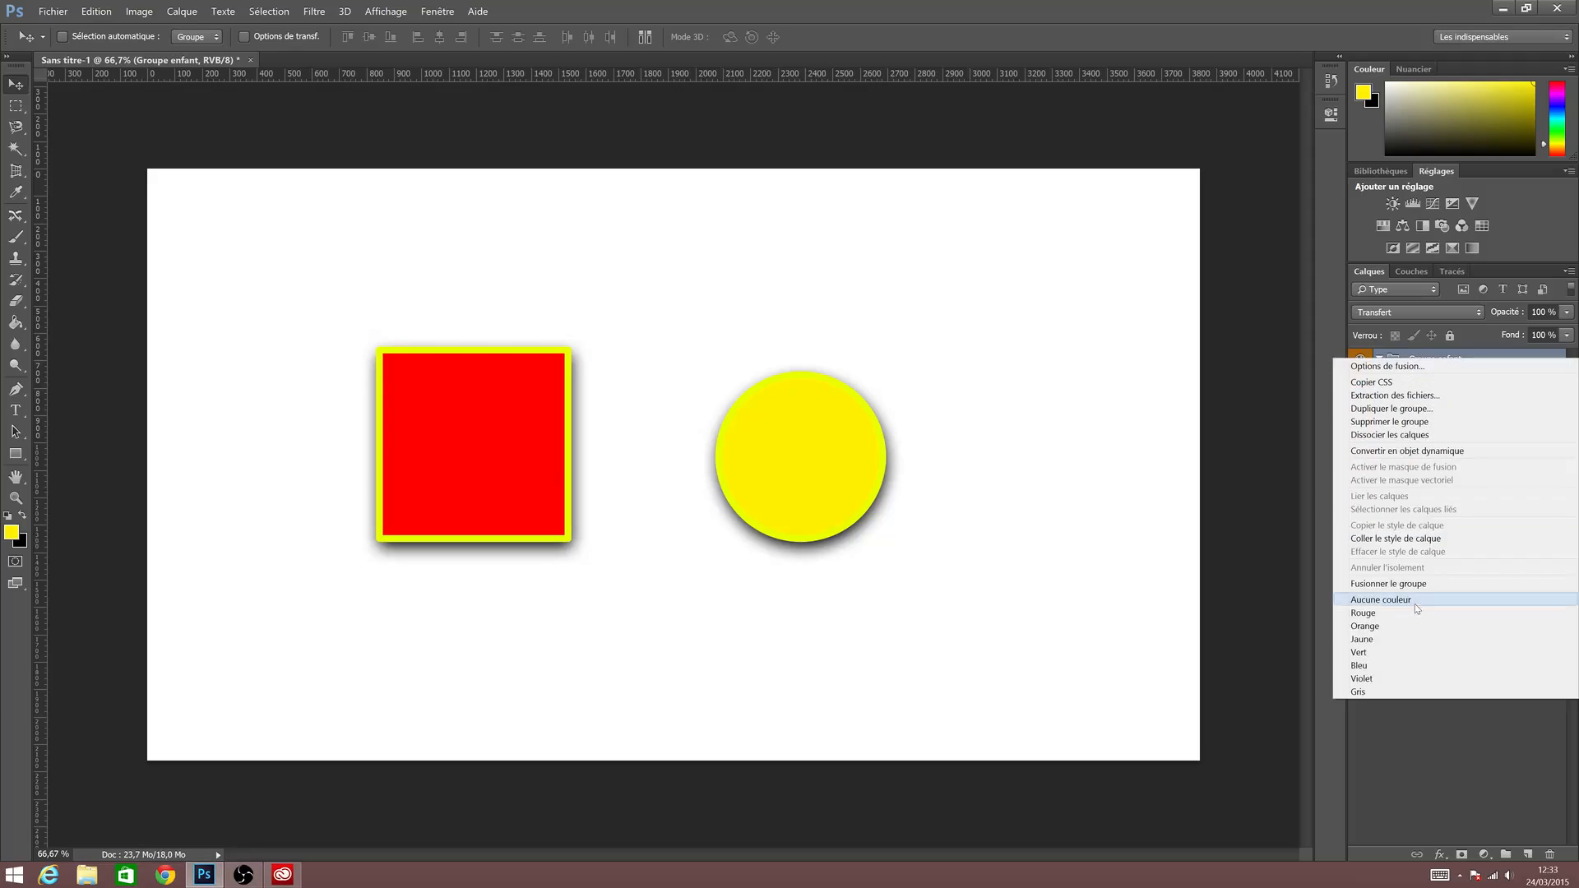
{"action": "left_click", "coordinate": [1418, 658]}
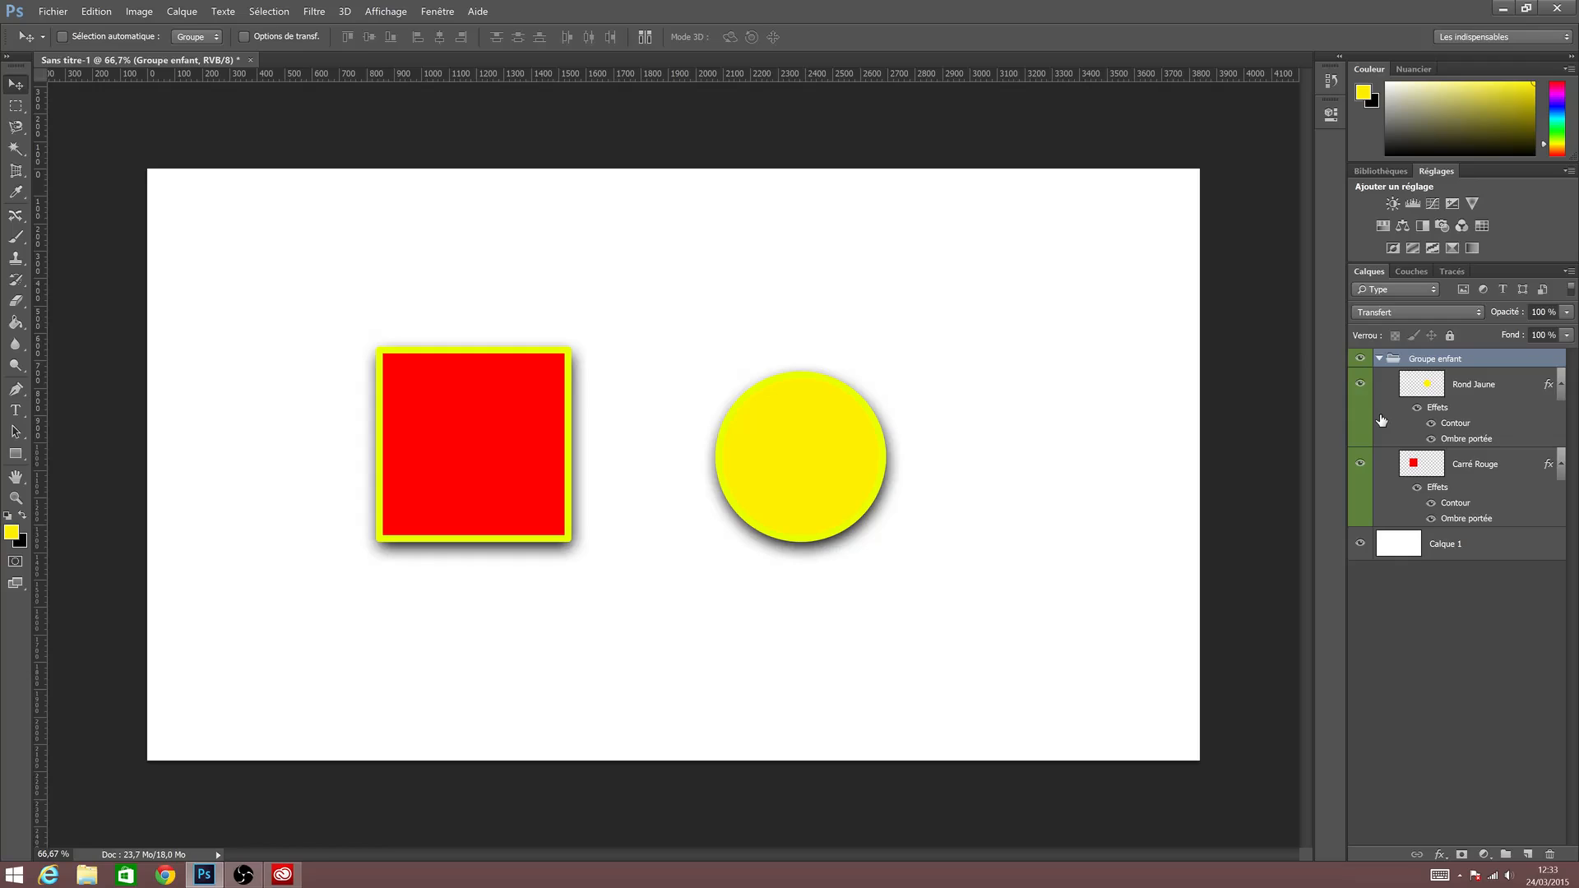
Duplicate Groupe enfant, open the copy's name for editing without changing it, and delete the copy.
{"action": "left_click", "coordinate": [1434, 393]}
{"action": "left_click", "coordinate": [1431, 470]}
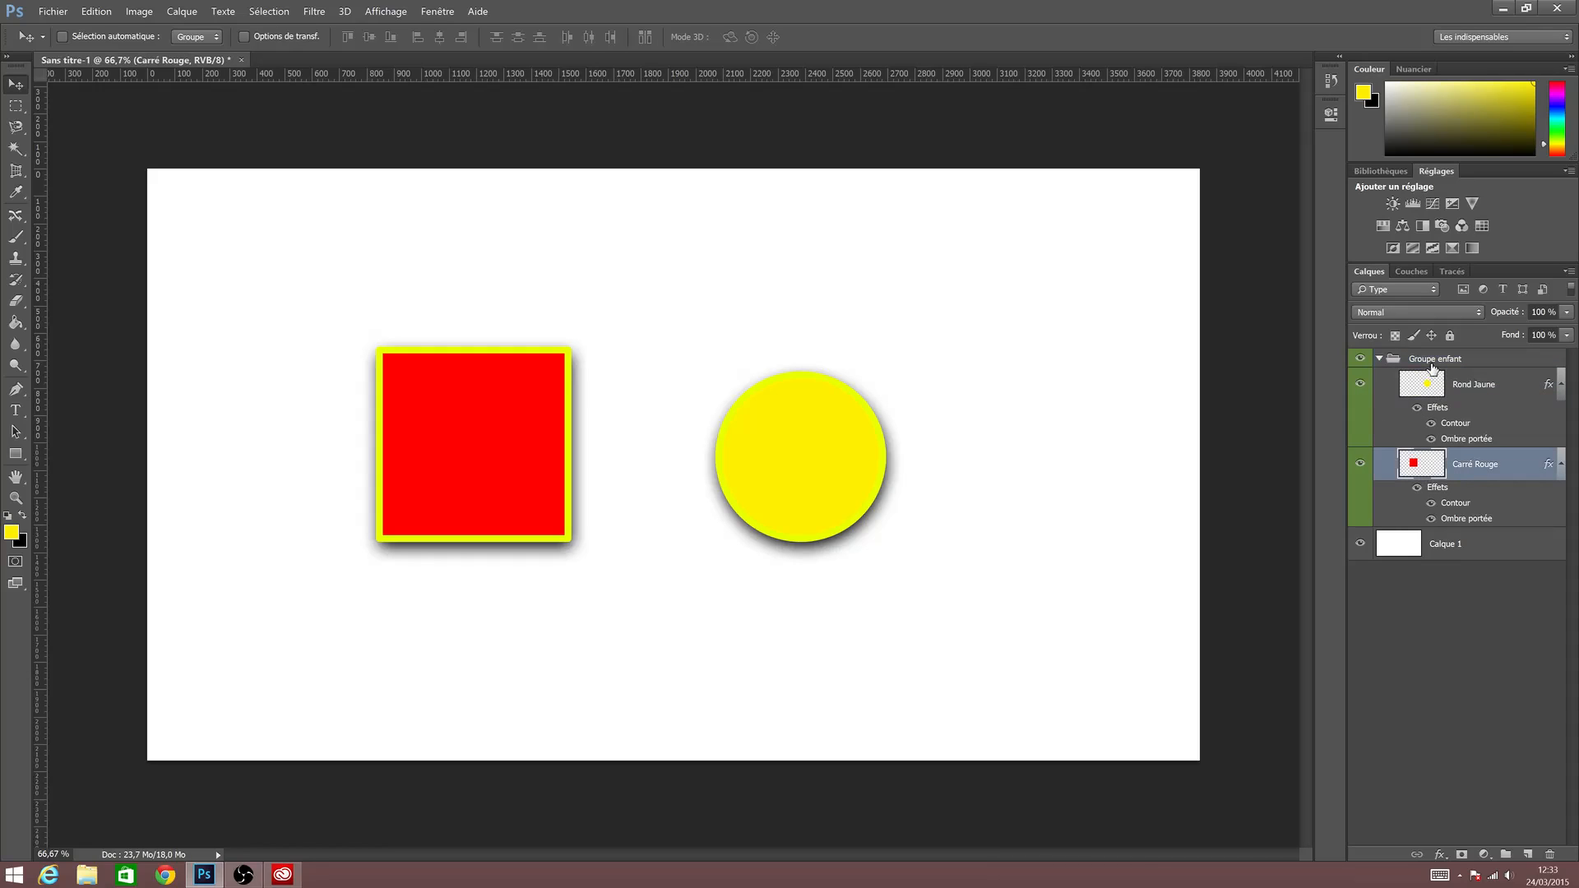
{"action": "left_click", "coordinate": [1432, 362]}
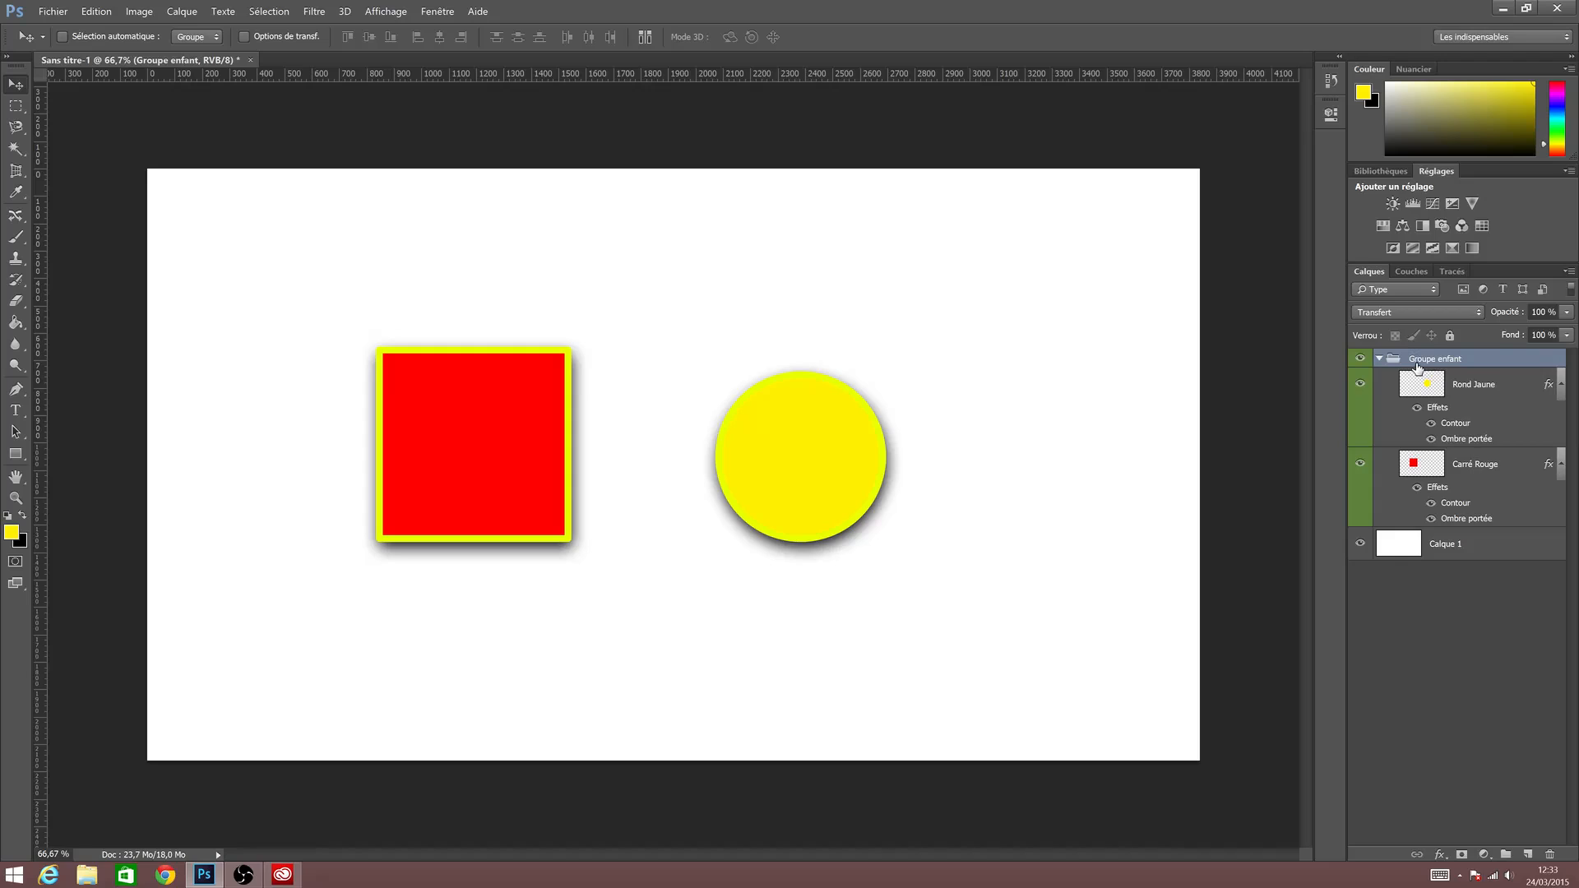
{"action": "key", "text": "ctrl+j"}
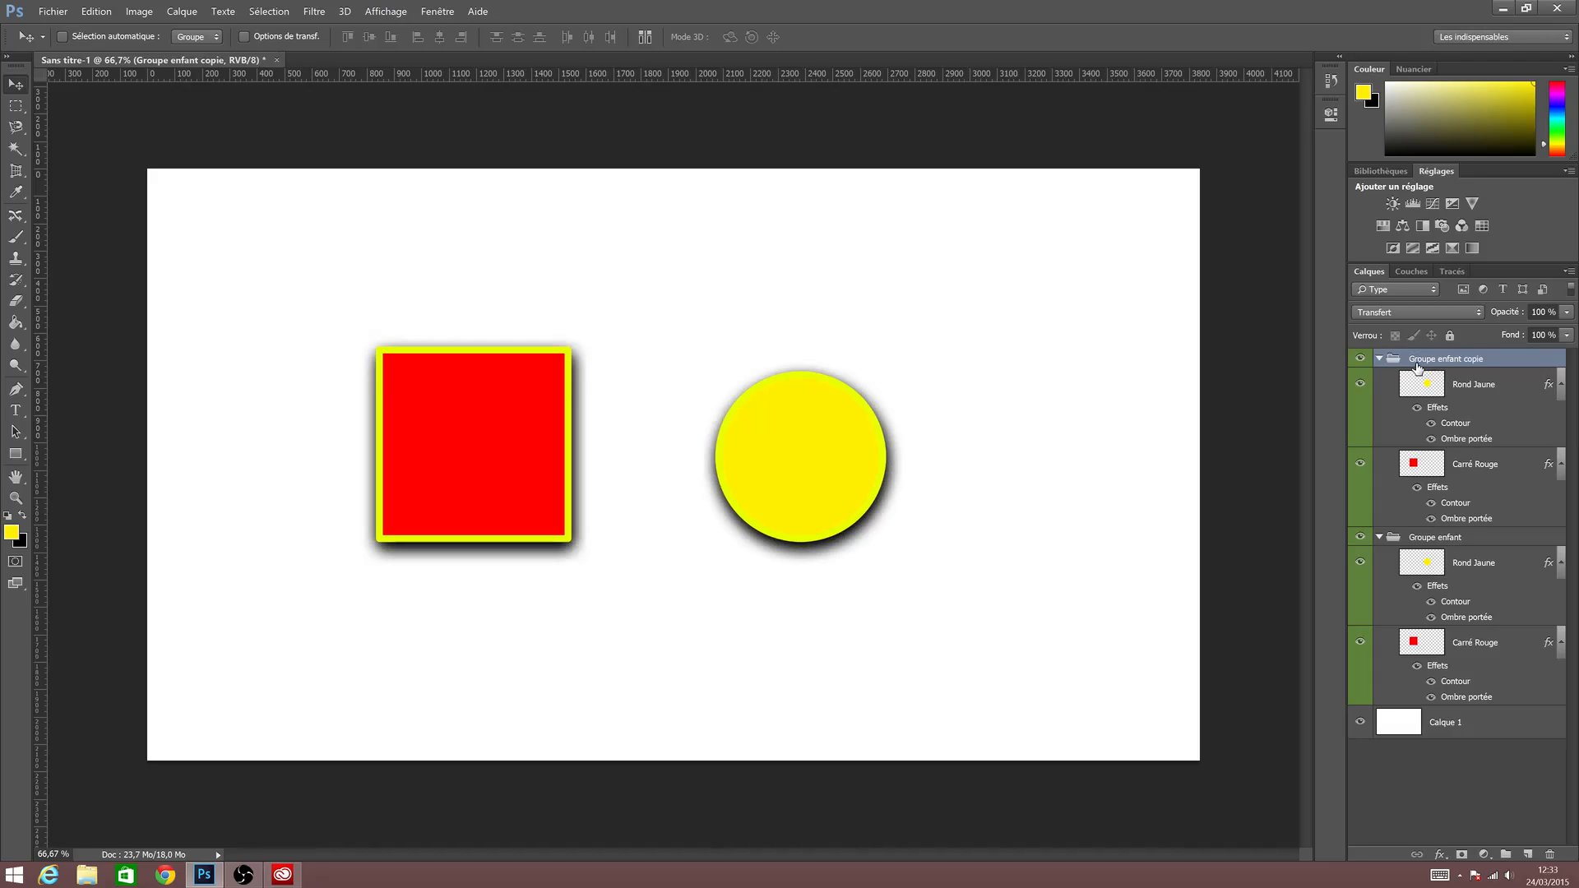
{"action": "double_click", "coordinate": [1467, 360]}
{"action": "key", "text": "Return"}
{"action": "key", "text": "Delete"}
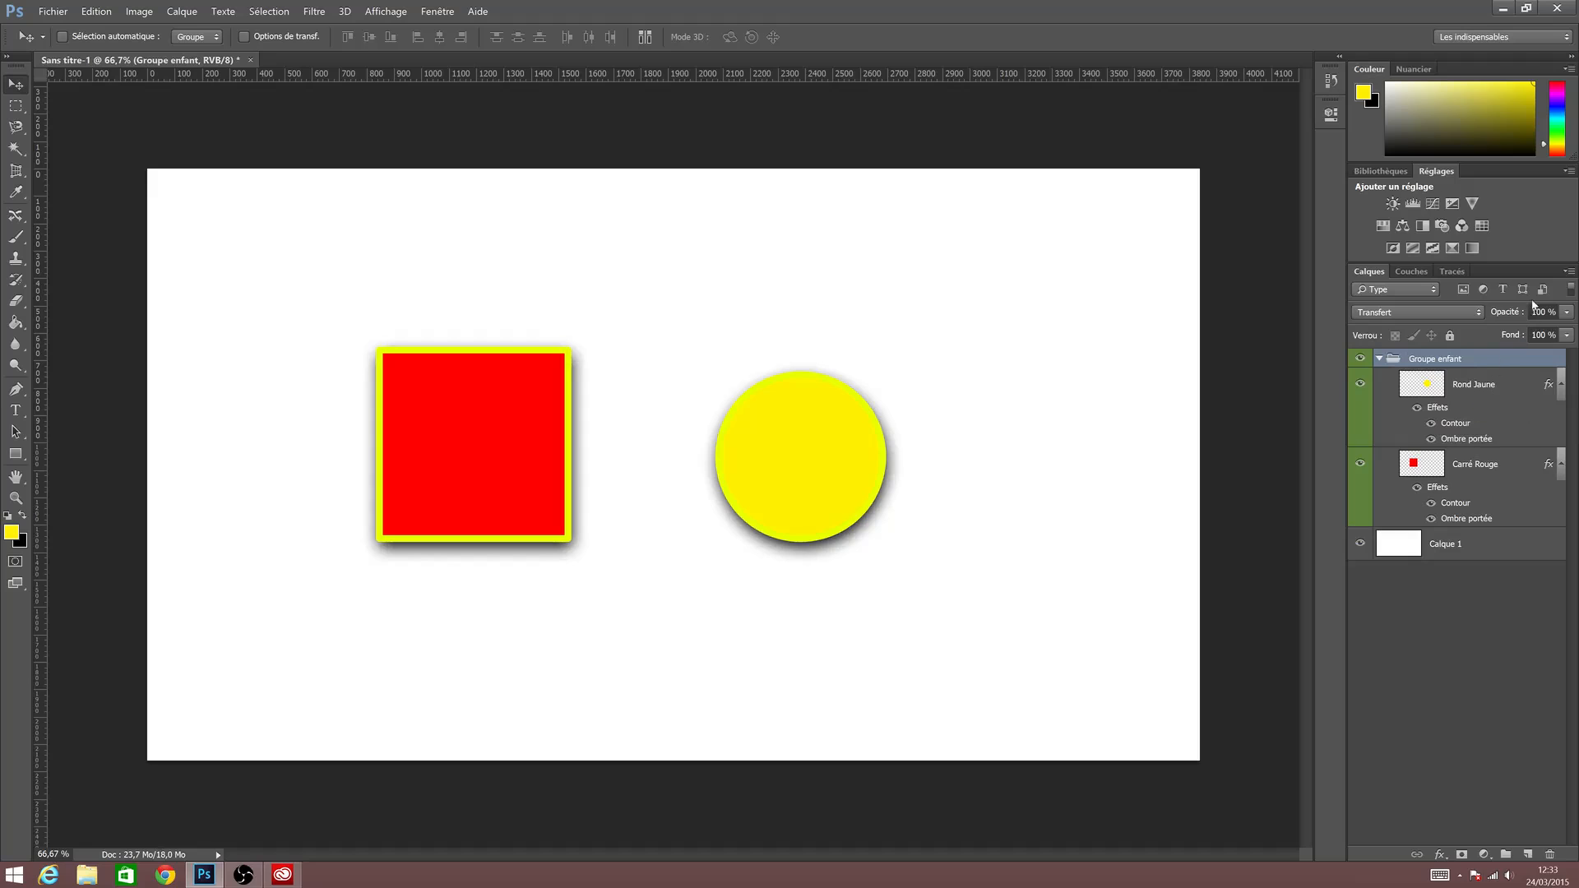
Examine the layer commands available for Groupe enfant and for the Rond Jaune layer.
{"action": "left_click", "coordinate": [1569, 272]}
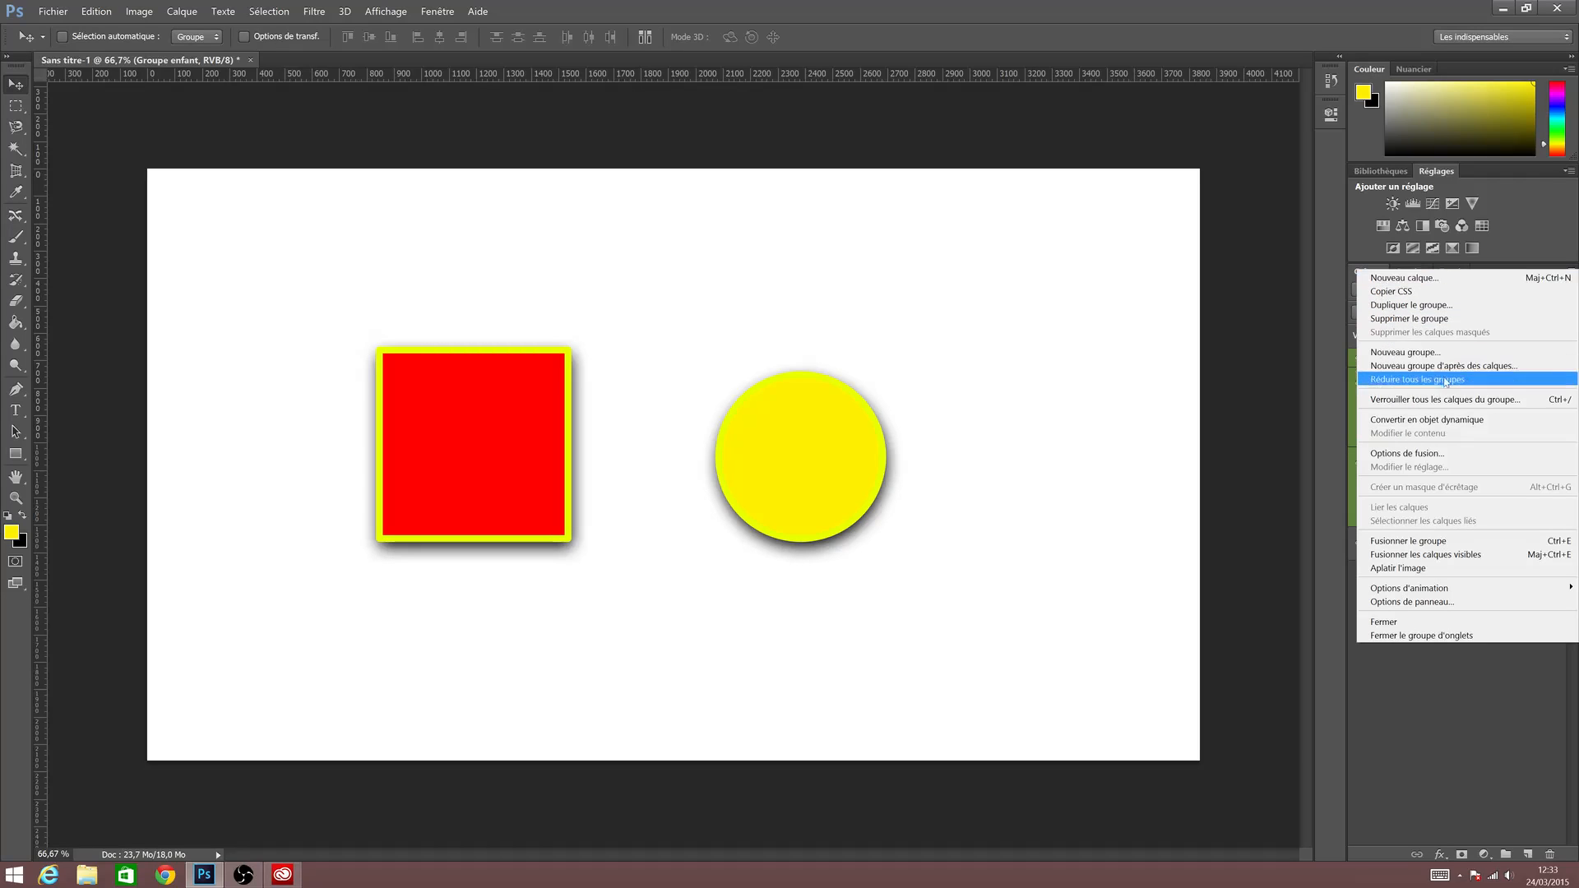
{"action": "left_click", "coordinate": [1410, 748]}
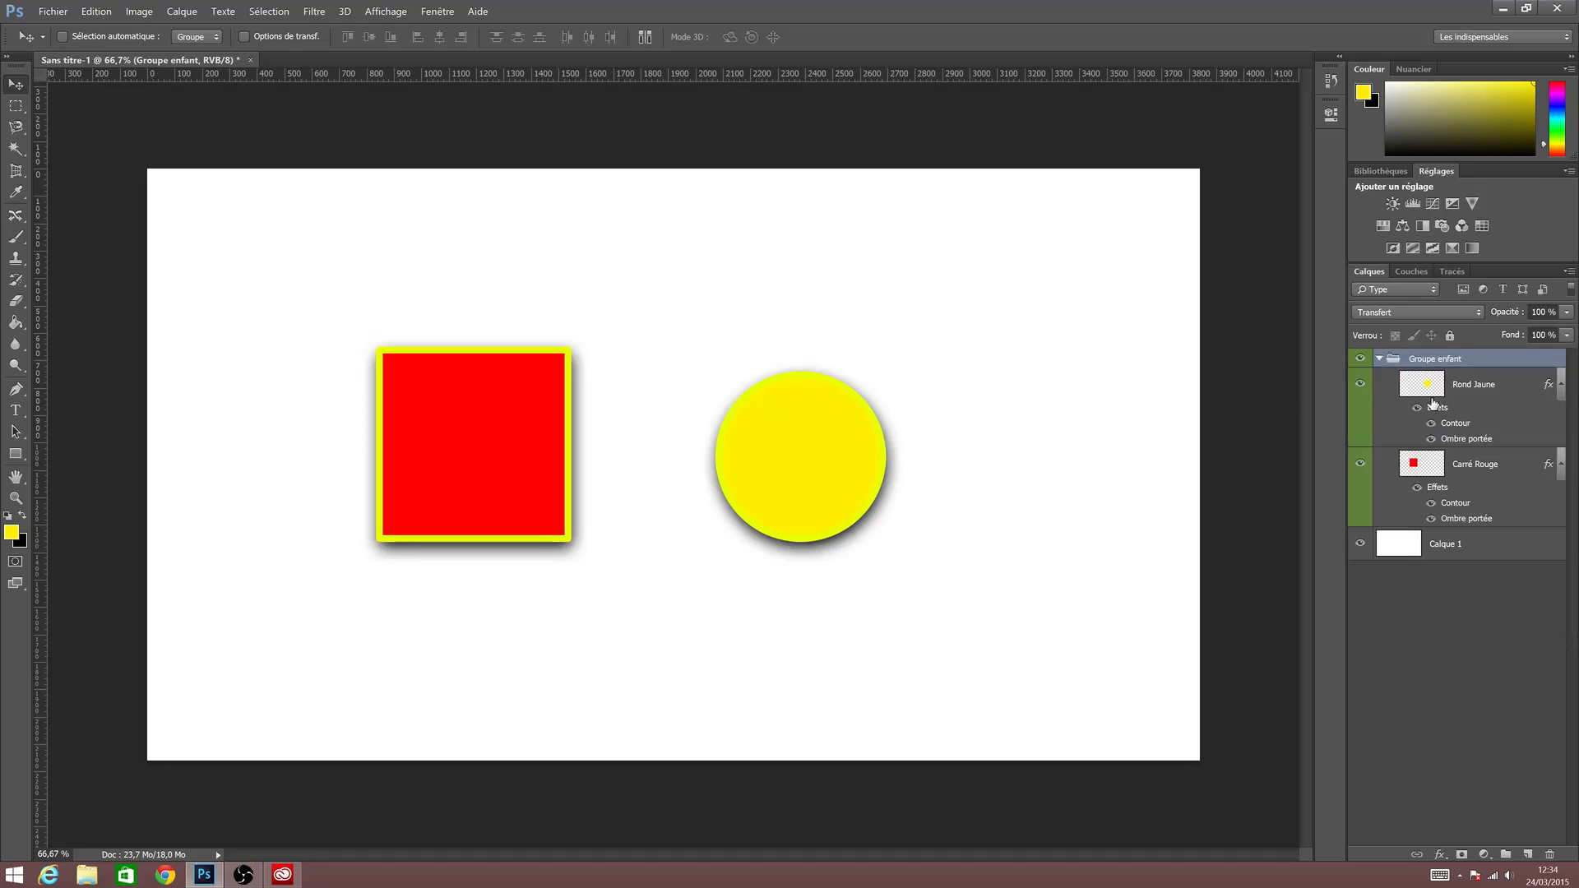
{"action": "left_click", "coordinate": [1535, 388]}
{"action": "left_click", "coordinate": [1569, 271]}
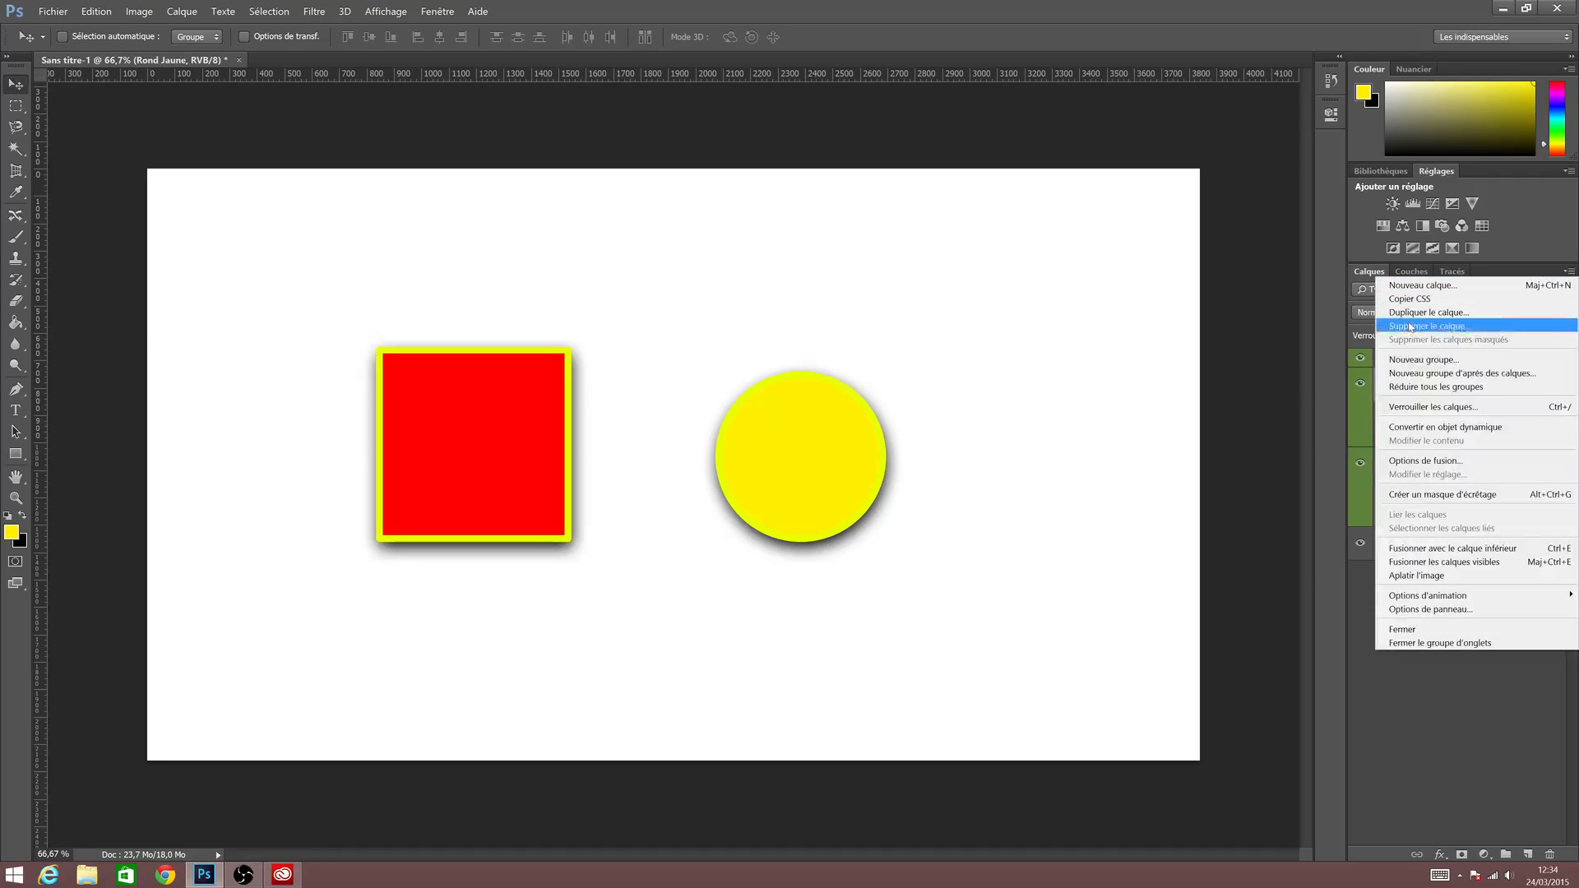
{"action": "left_click", "coordinate": [1412, 302]}
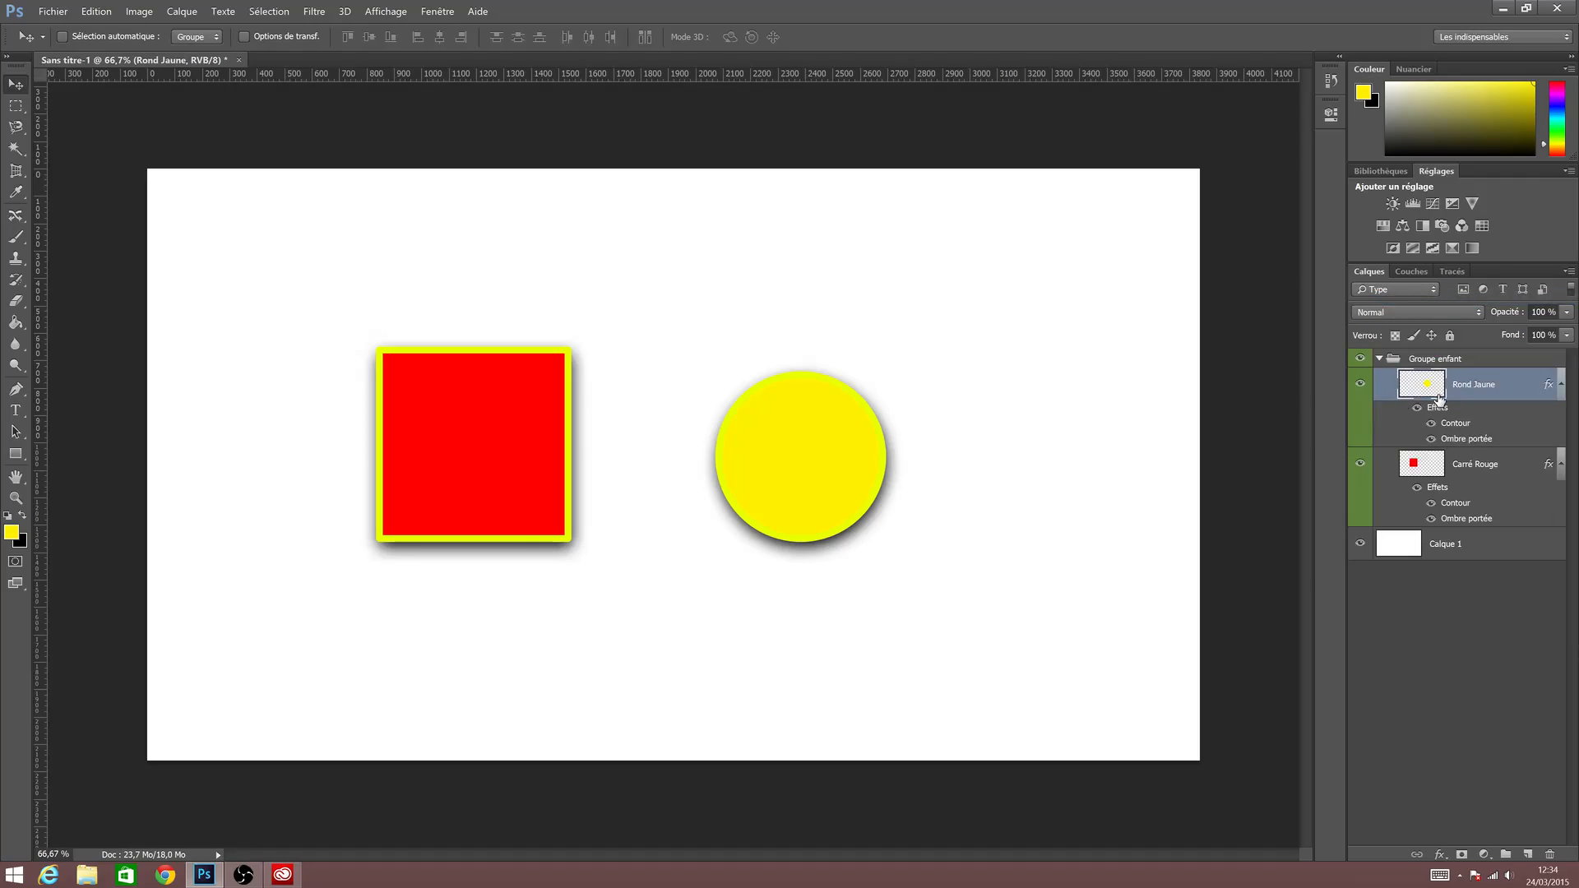
Paste the copied Rond Jaune CSS into a new Notepad document, highlight the Rond Jaune.png file name, and close the document without saving.
{"action": "key", "text": "super+r"}
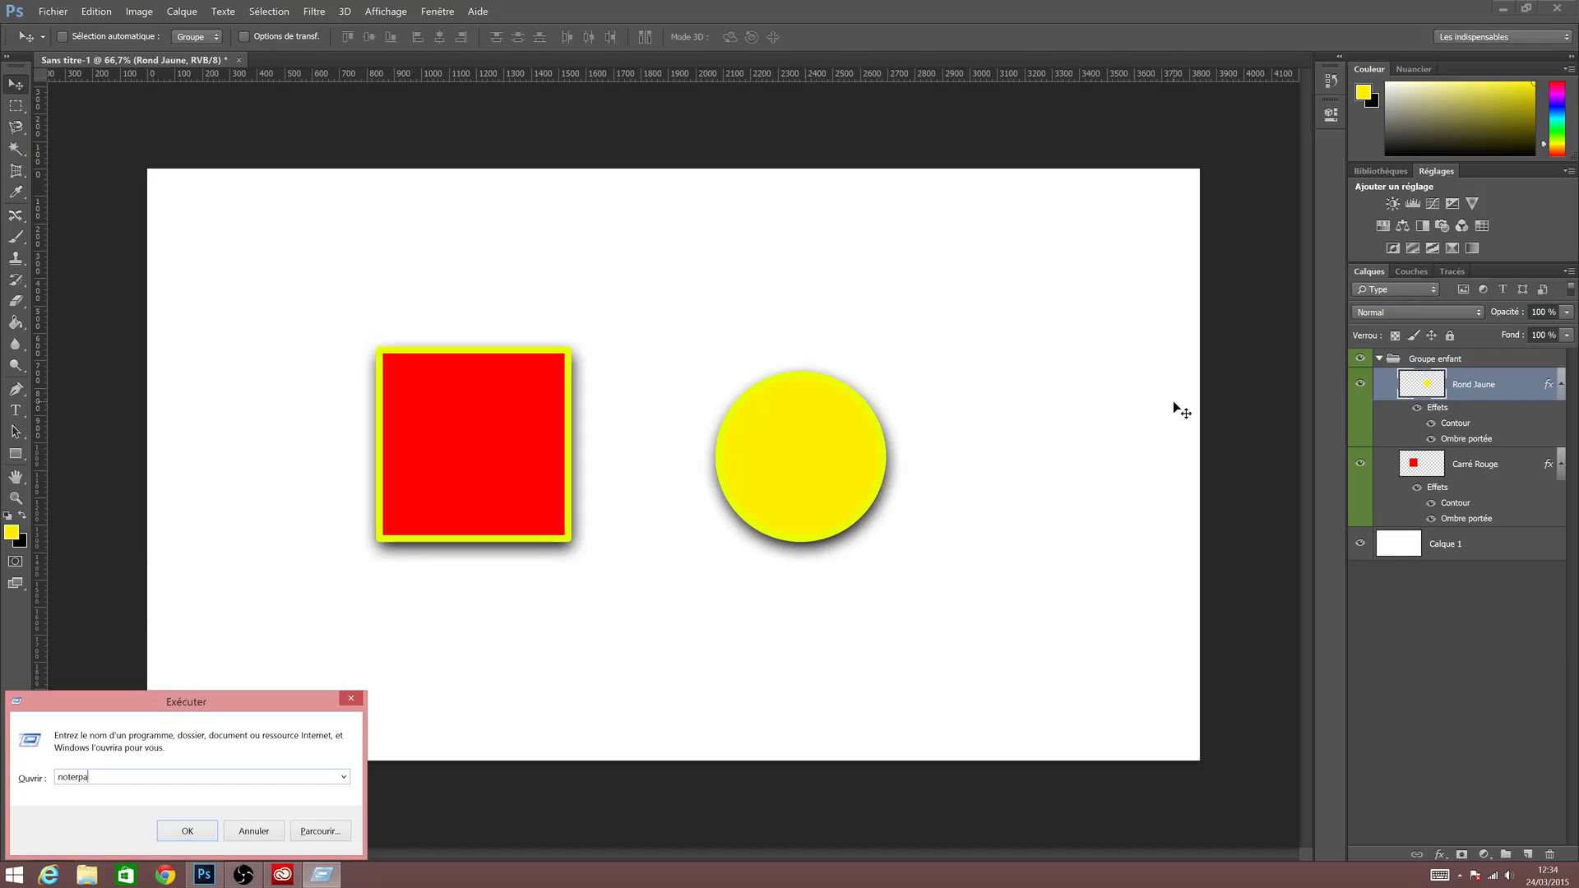
{"action": "type", "text": "notepad"}
{"action": "key", "text": "Return"}
{"action": "type", "text": ".Rond_Jaune {  background-image: url(\"Rond Jaune.png\");  position: absolute;  left: 2017px;  top: 702px;  width: 747px;  height: 747px;  z-index: 4;}"}
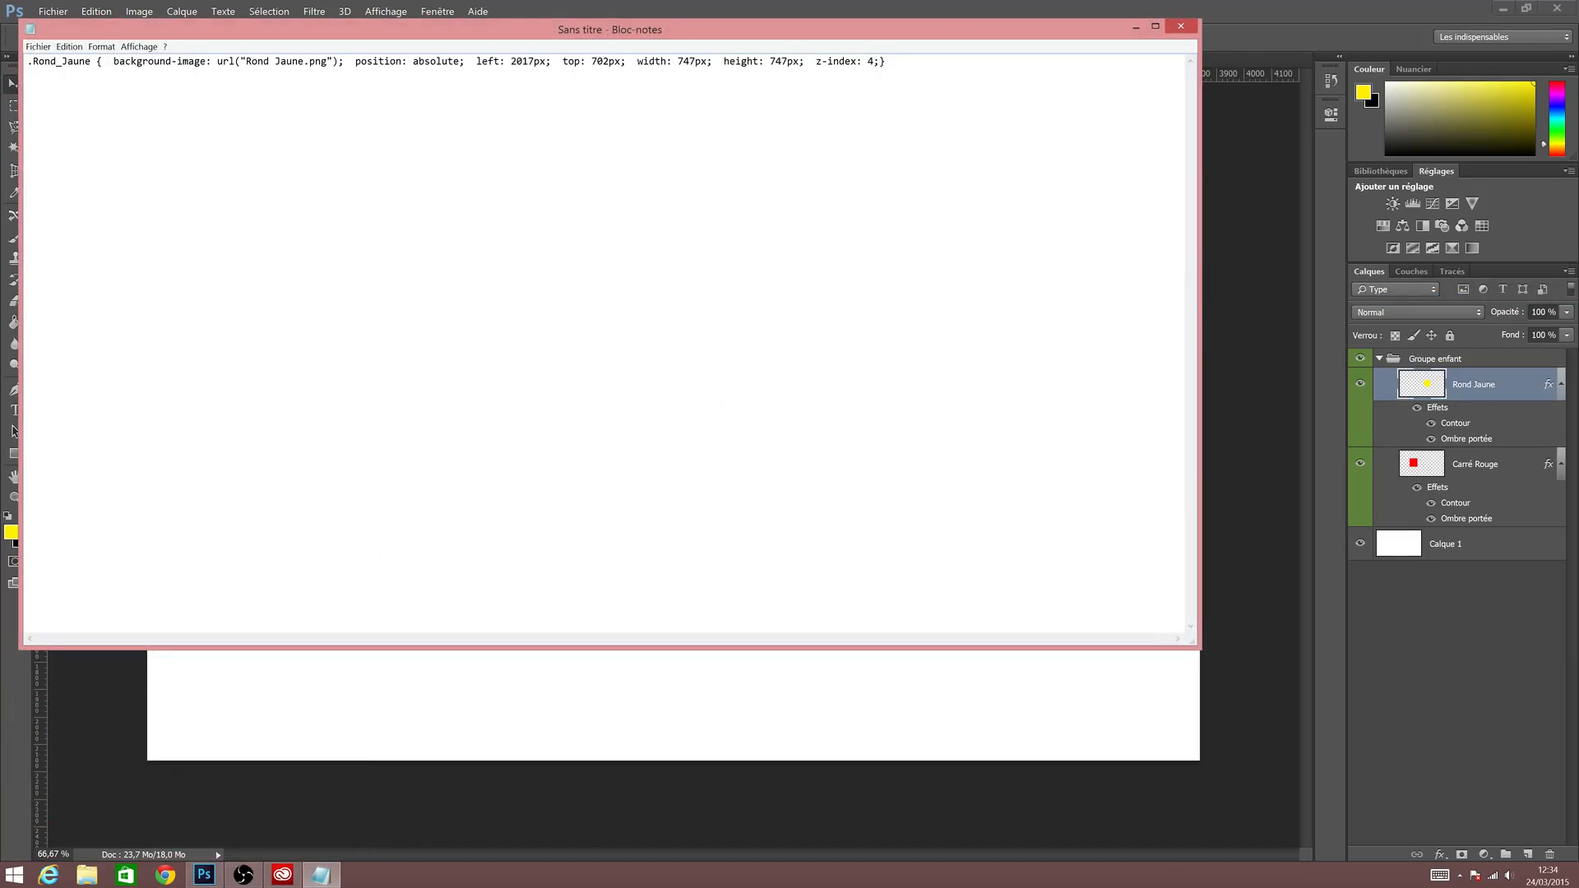
{"action": "left_click_drag", "start_coordinate": [780, 30], "coordinate": [990, 598]}
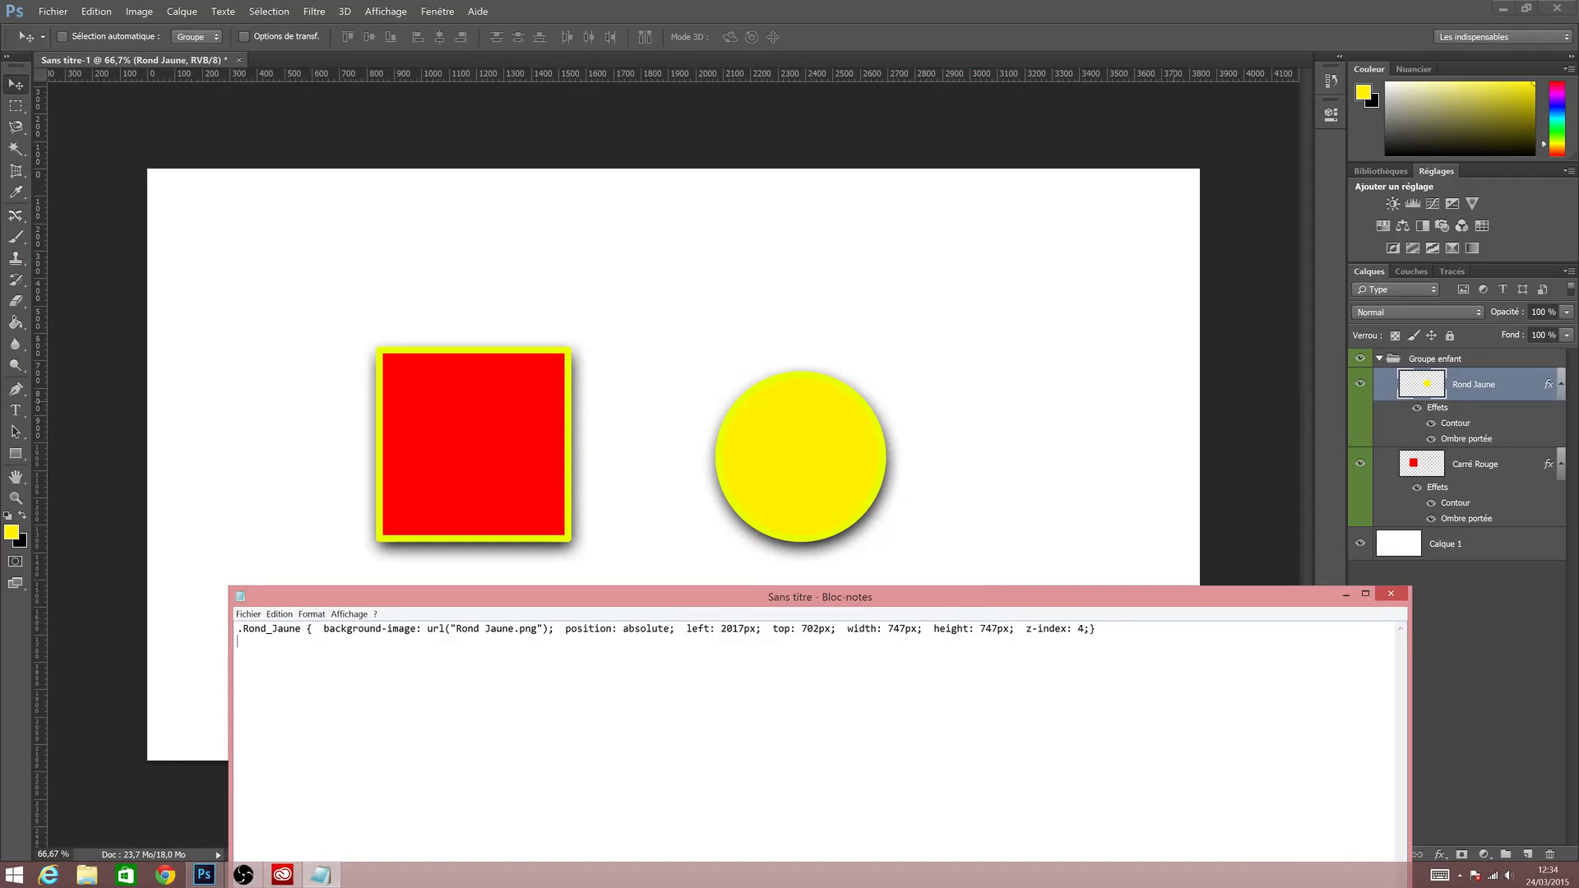
{"action": "left_click_drag", "start_coordinate": [457, 630], "coordinate": [538, 629]}
{"action": "left_click", "coordinate": [1391, 594]}
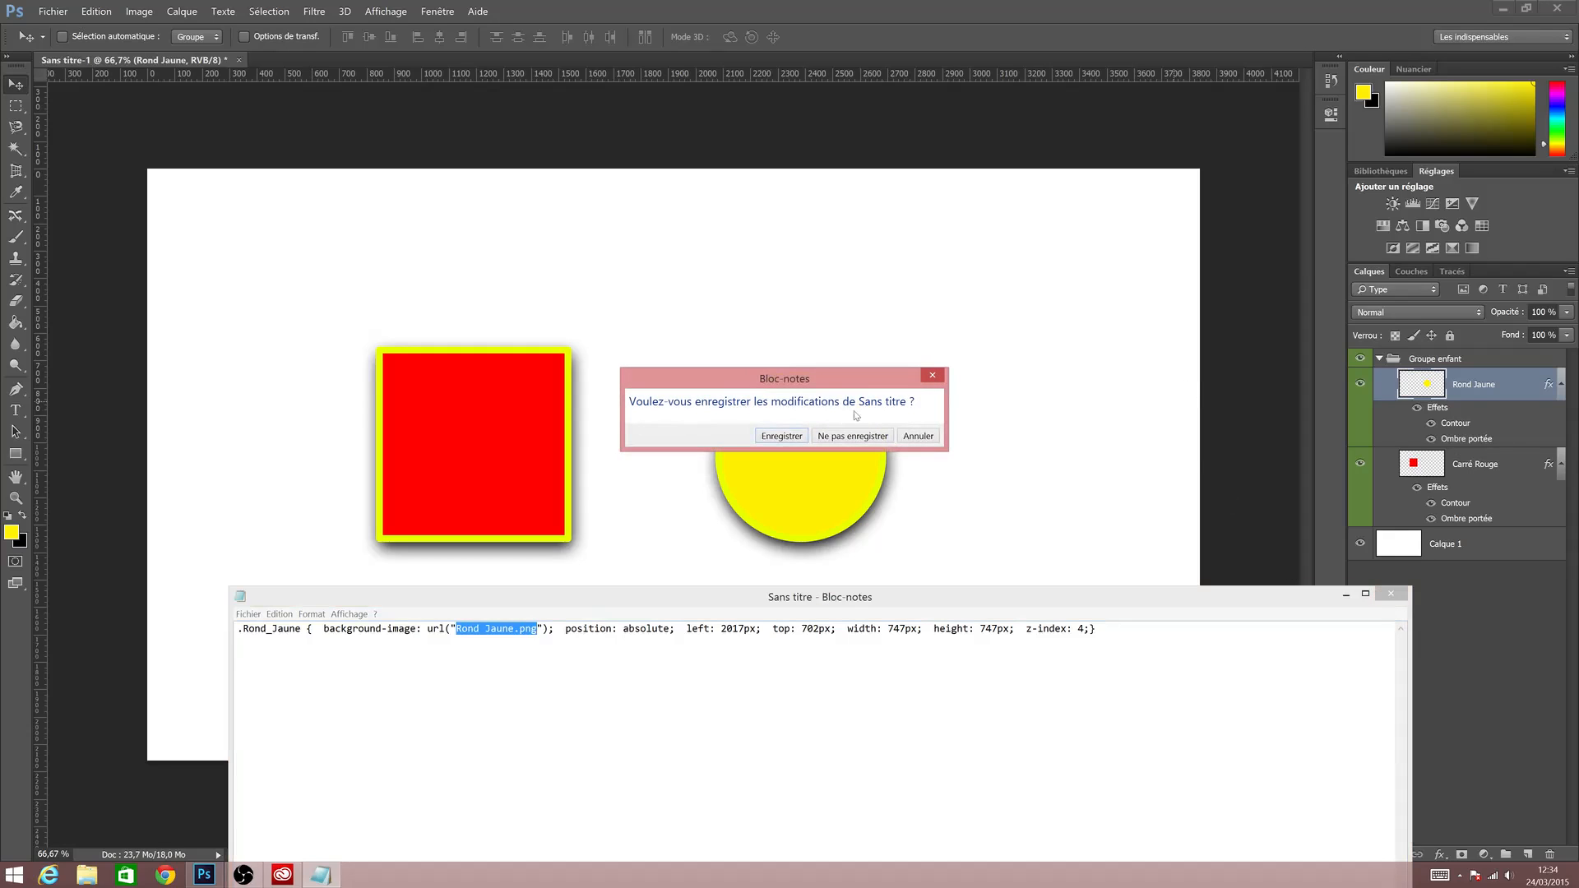
{"action": "left_click", "coordinate": [853, 436]}
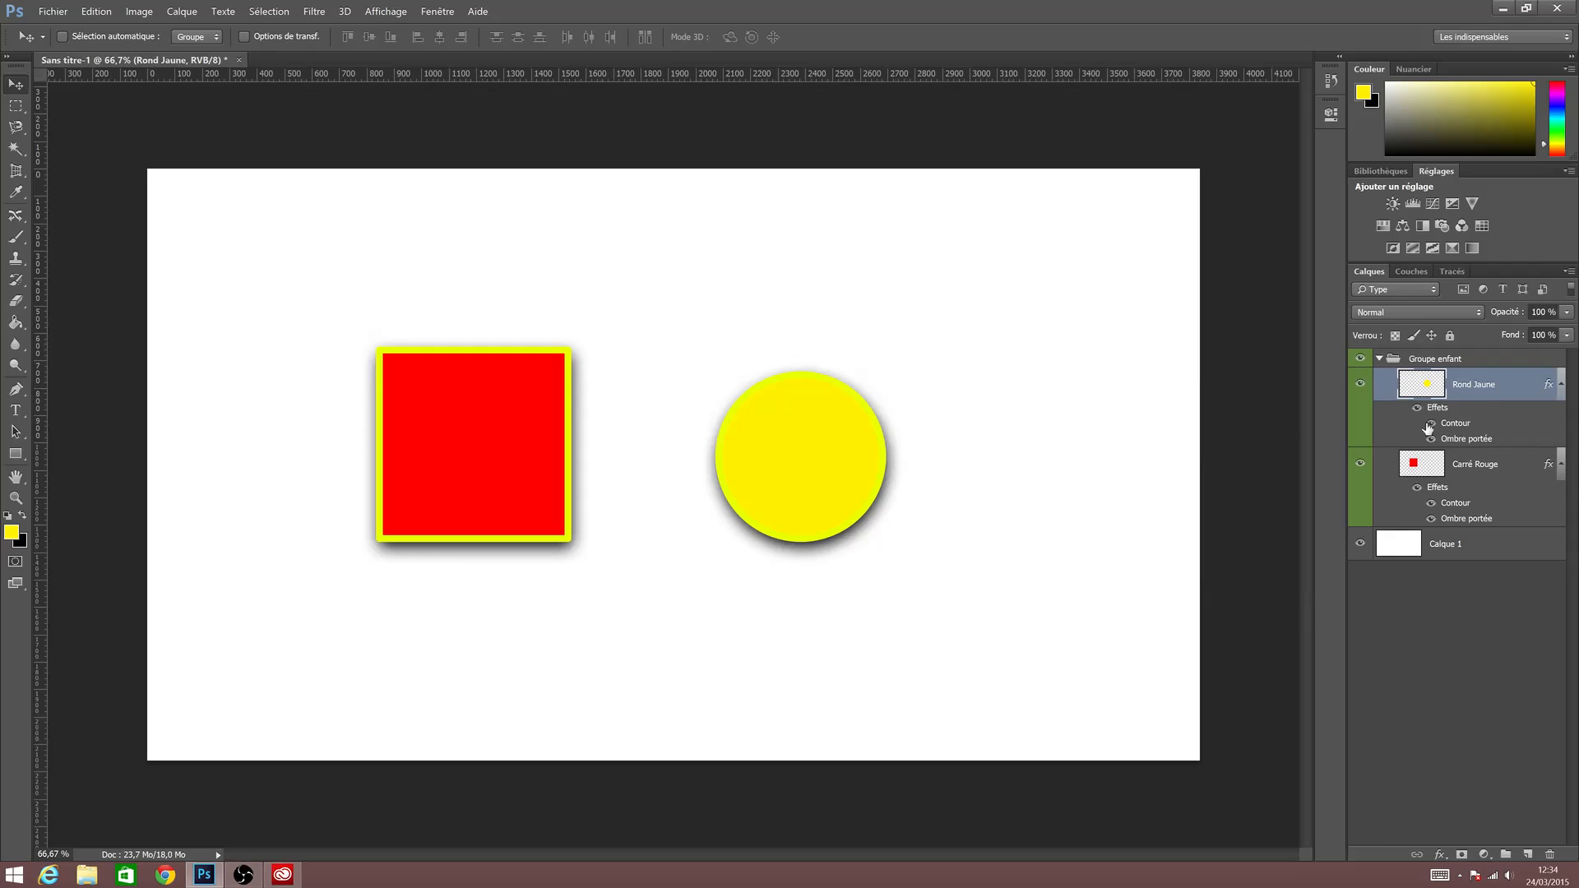
Rename the Rond Jaune layer as Rond Jaune.png and look up the command for generating image files.
{"action": "double_click", "coordinate": [1478, 385]}
{"action": "key", "text": "End"}
{"action": "type", "text": ".png"}
{"action": "key", "text": "Return"}
{"action": "left_click", "coordinate": [53, 12]}
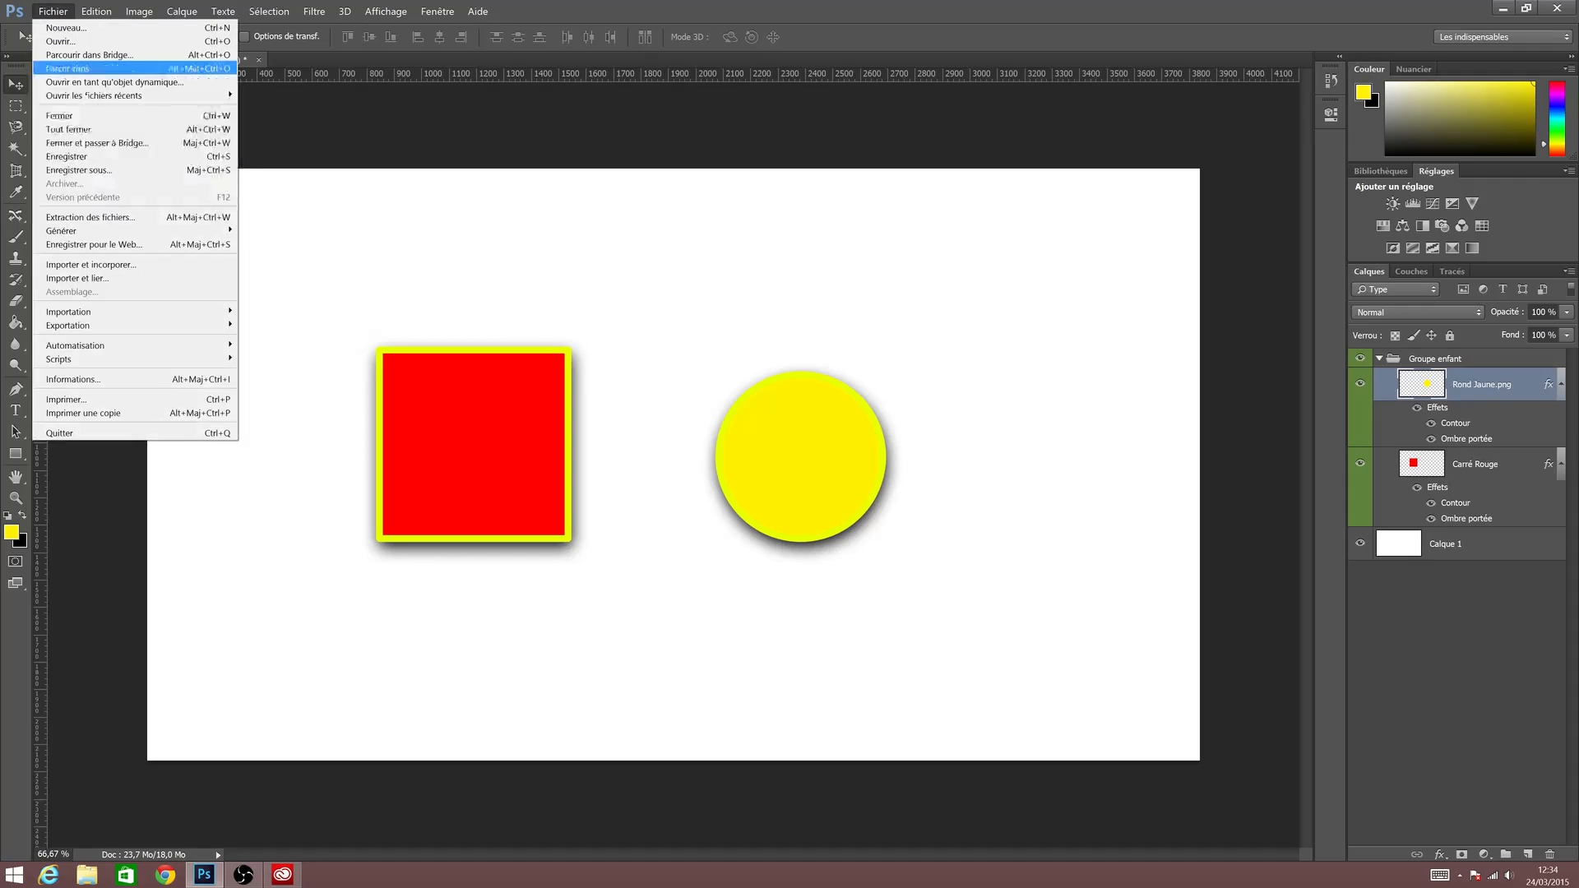
{"action": "mouse_move", "coordinate": [159, 235]}
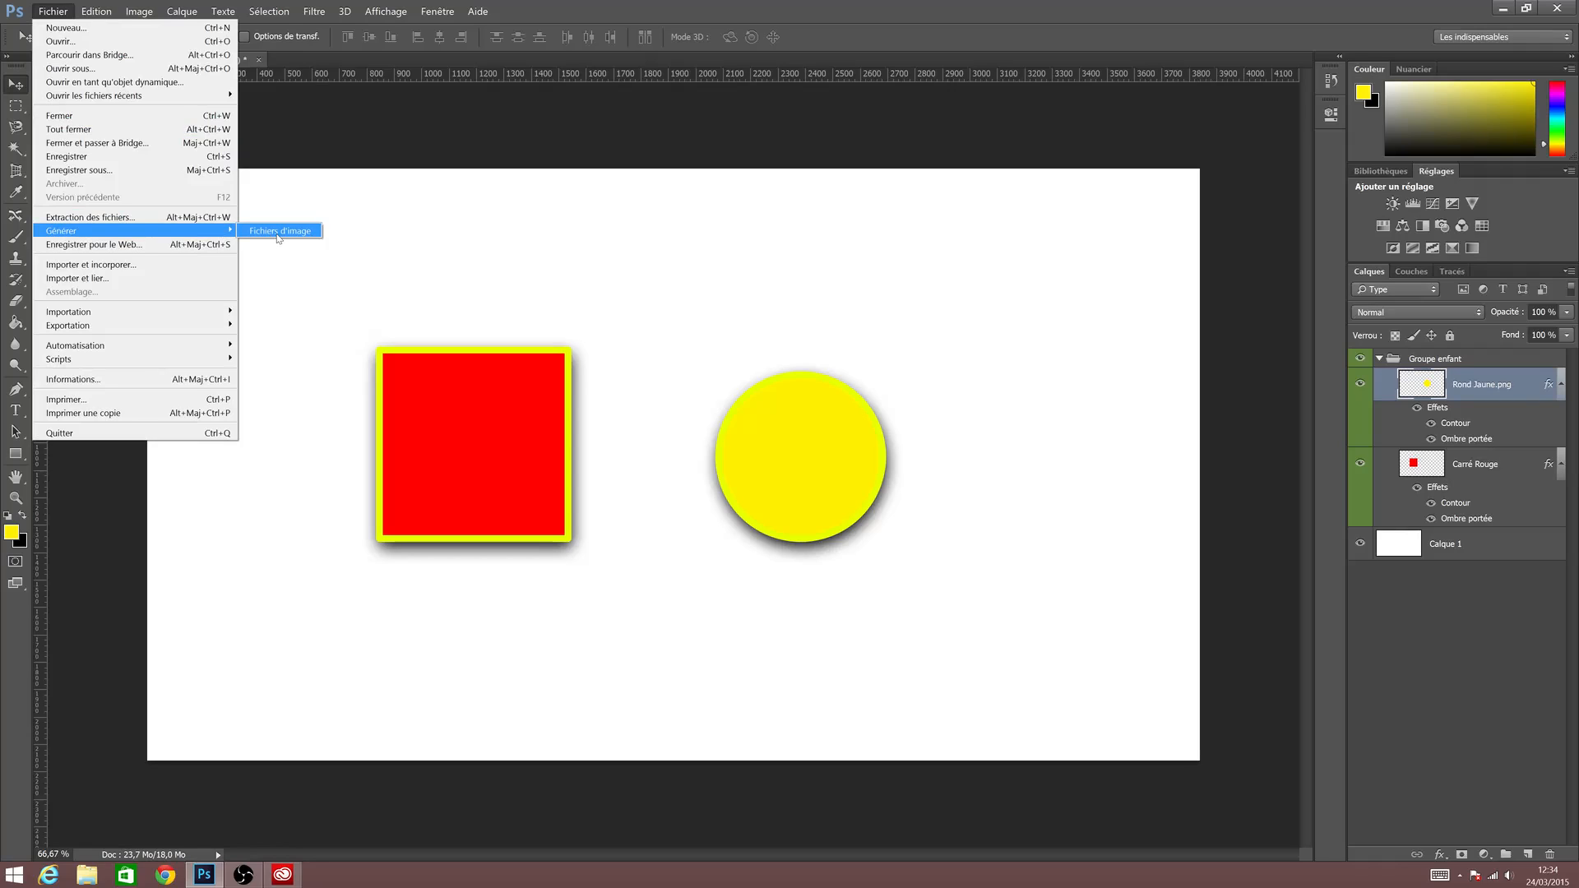
{"action": "left_click", "coordinate": [1500, 398]}
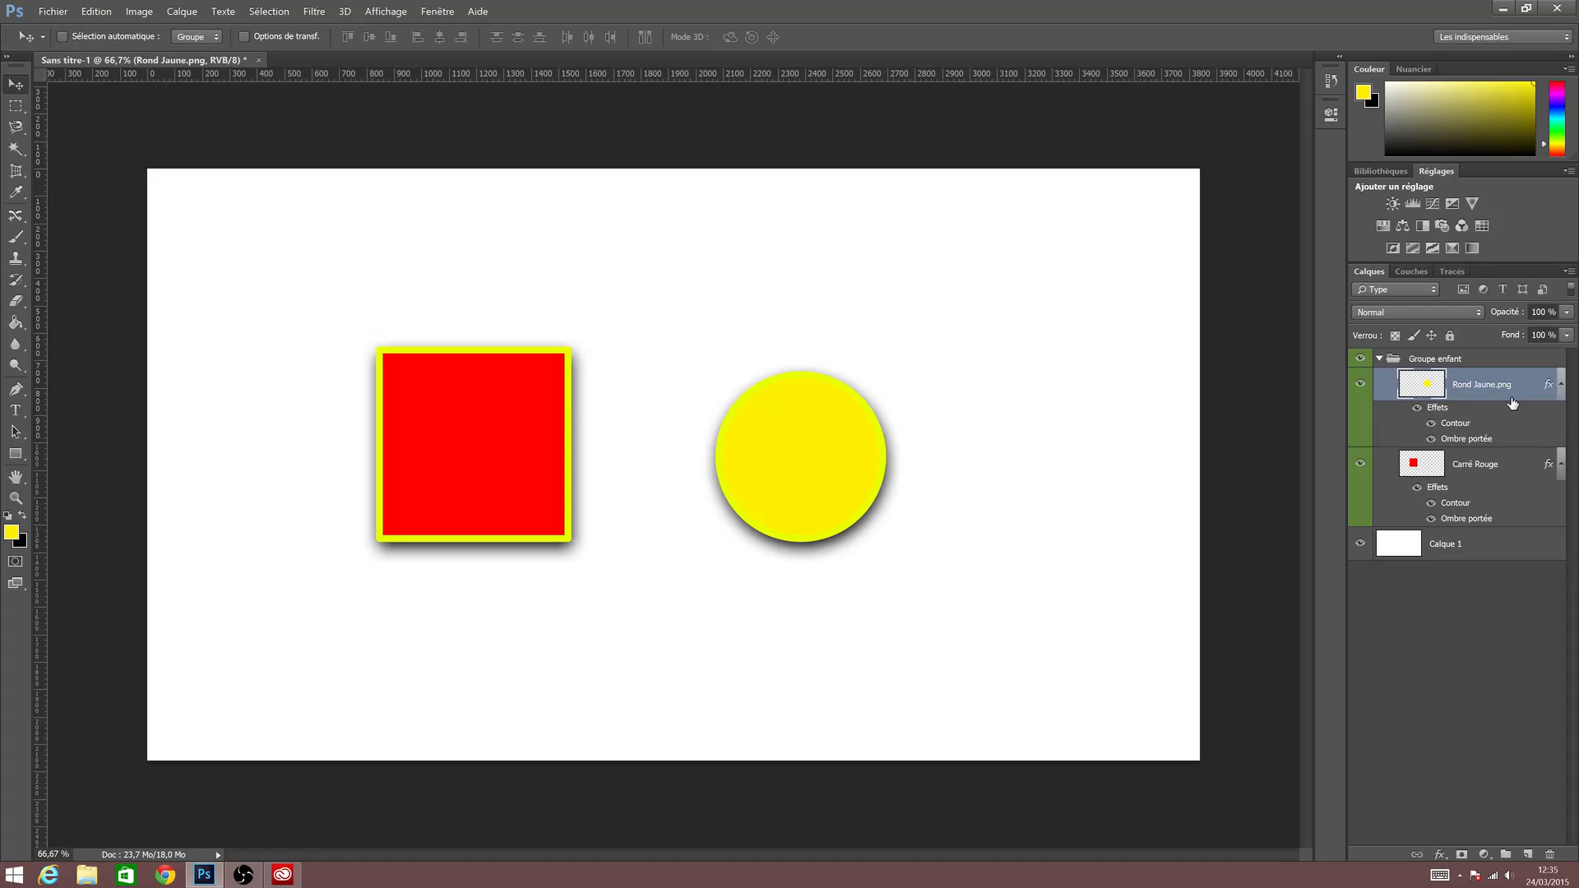
Turn off the Layers panel option that adds "copie" to the names of copied layers and groups.
{"action": "left_click", "coordinate": [1569, 271]}
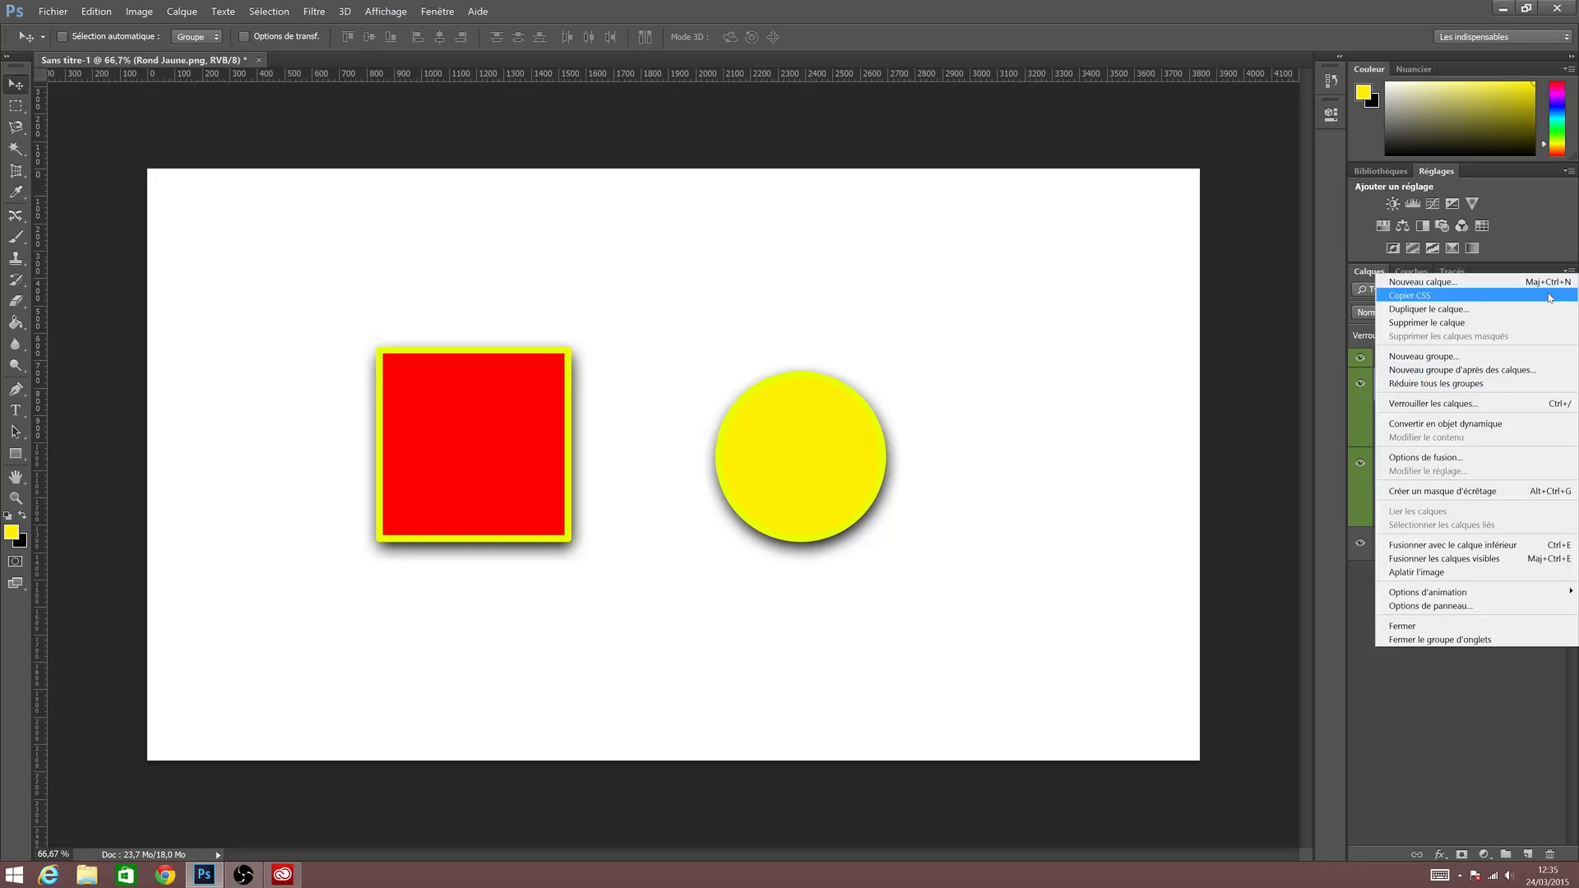
{"action": "left_click", "coordinate": [1447, 606]}
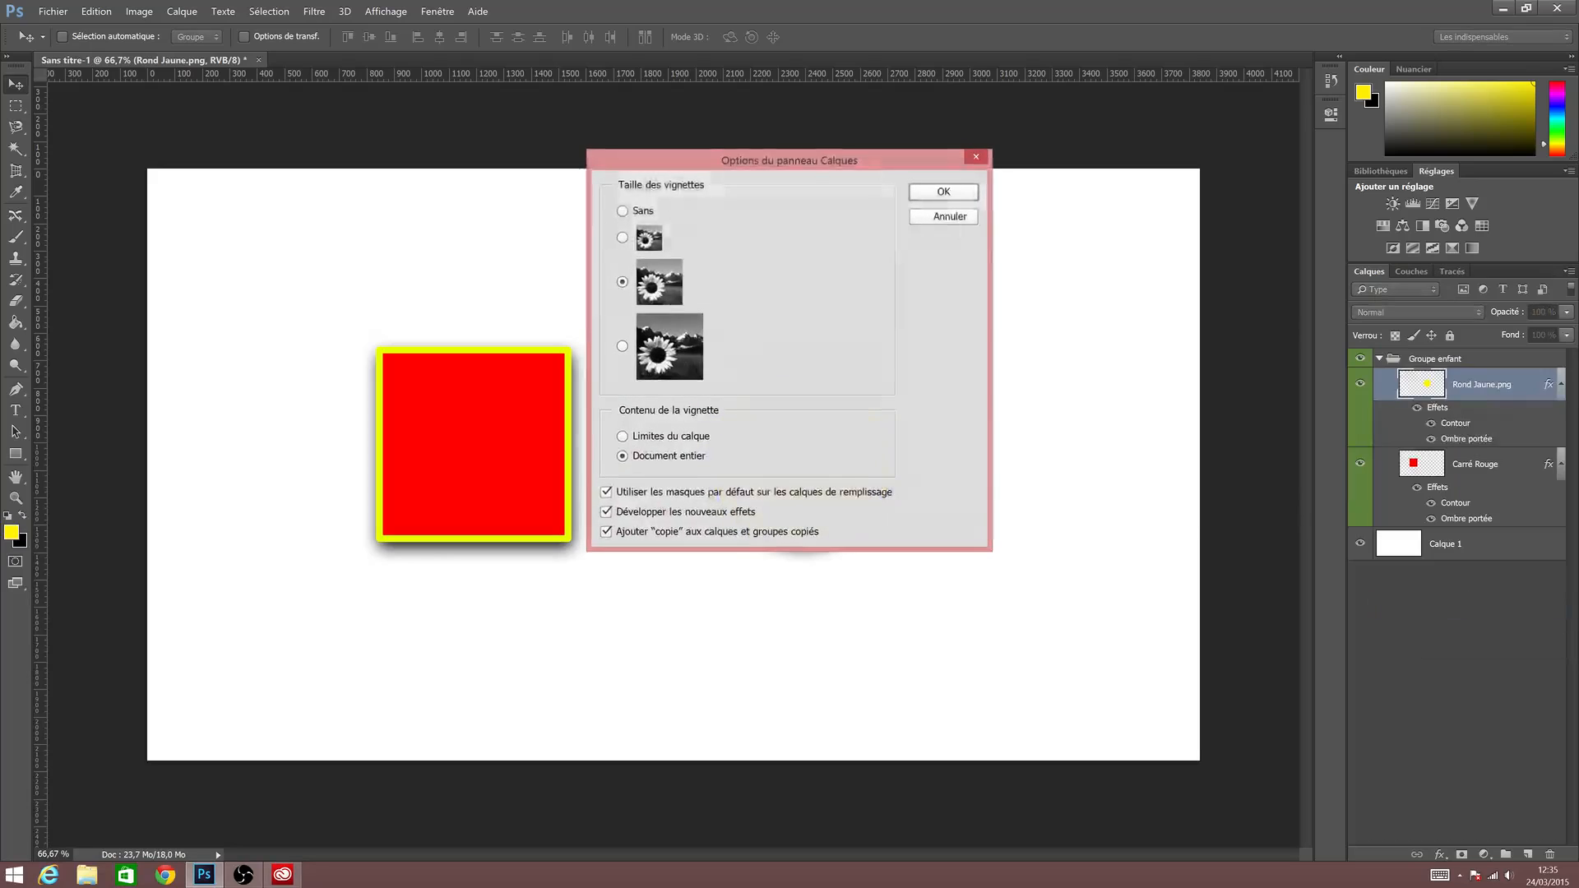
{"action": "left_click_drag", "start_coordinate": [751, 167], "coordinate": [1061, 198]}
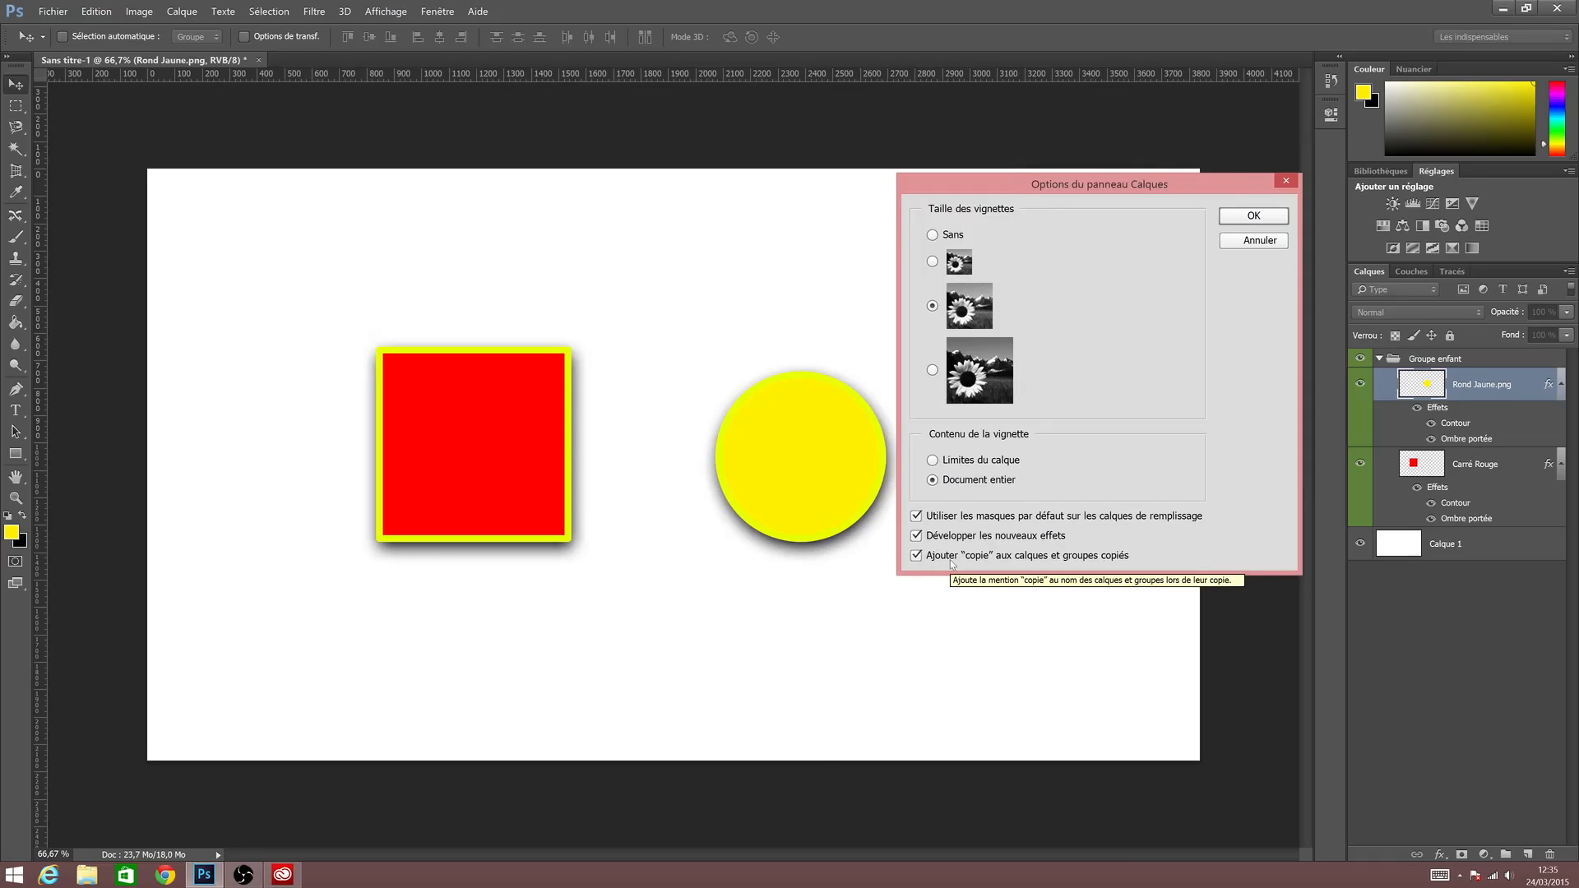
{"action": "key", "text": "Return"}
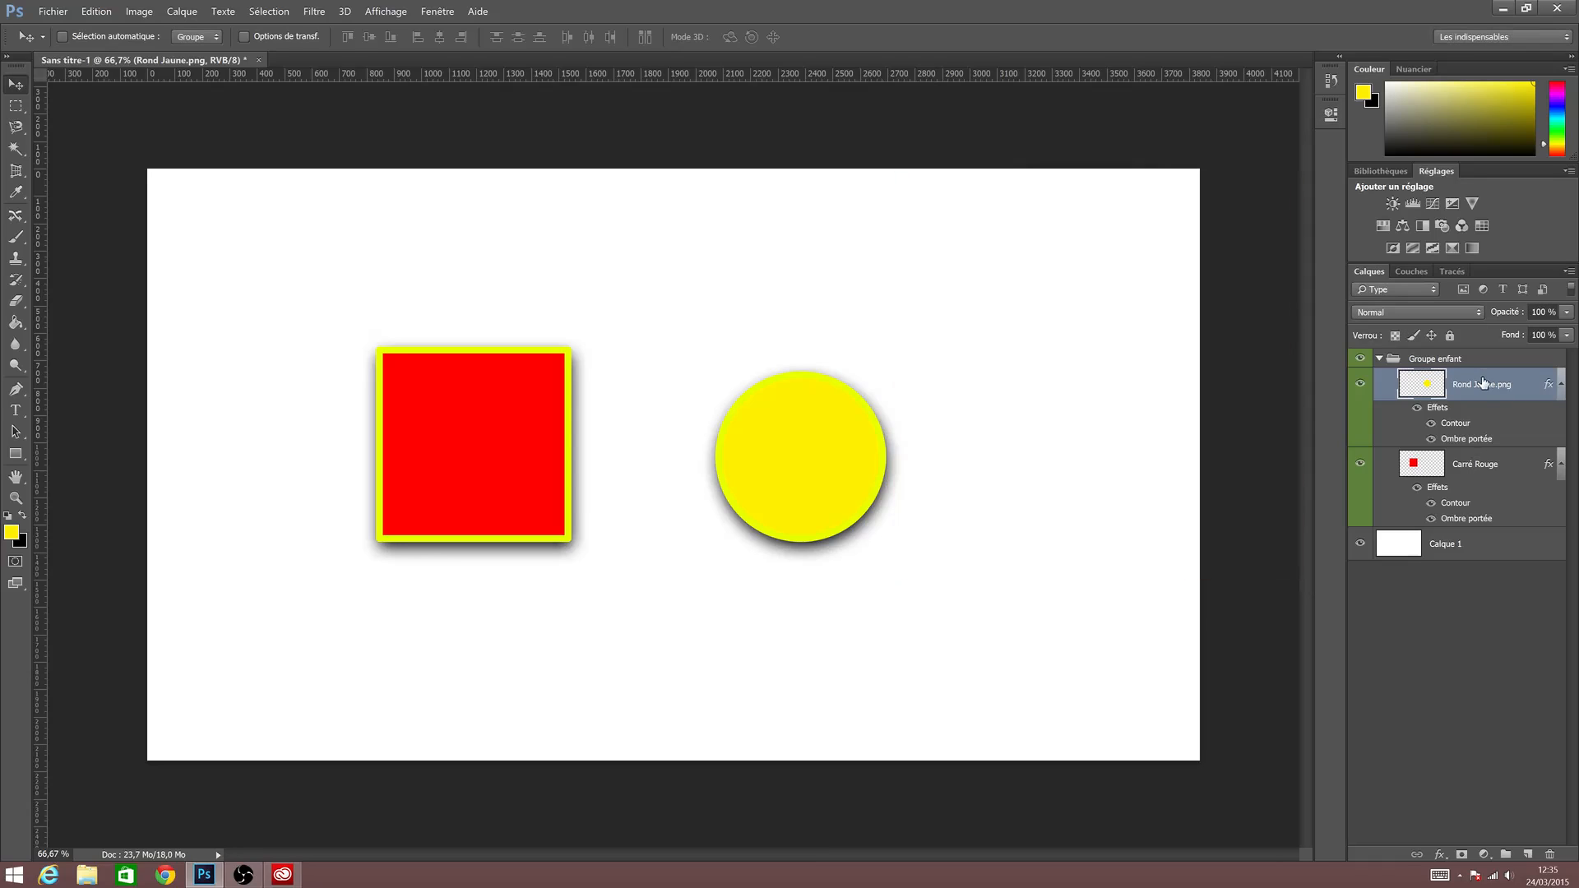
Rename the Groupe enfant group as Groupe.
{"action": "left_click", "coordinate": [1468, 365]}
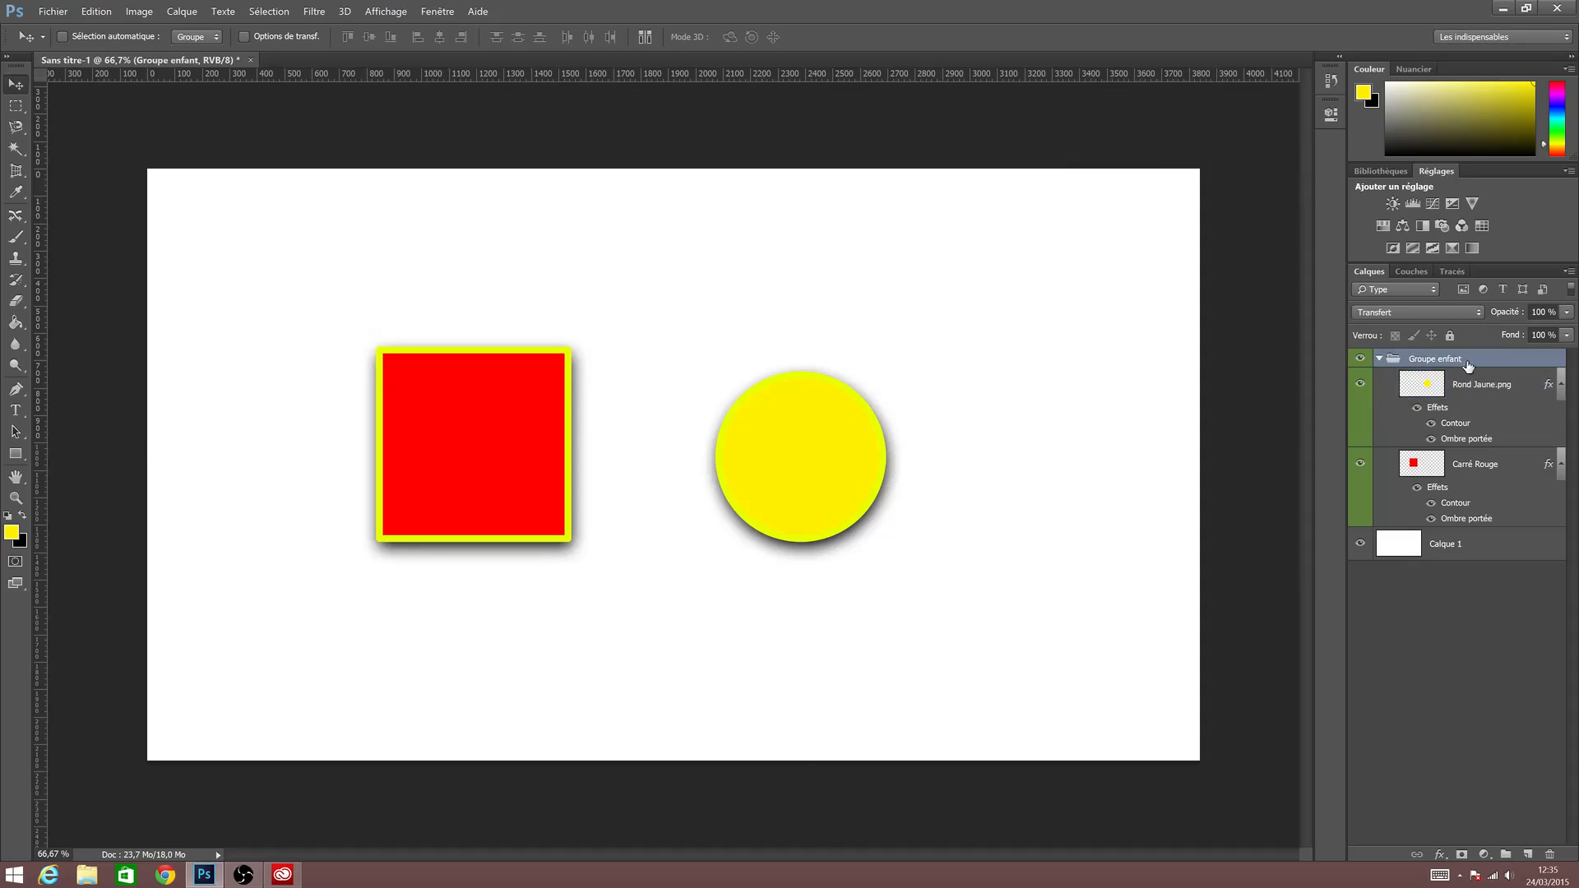
{"action": "double_click", "coordinate": [1468, 365]}
{"action": "double_click", "coordinate": [1452, 359]}
{"action": "key", "text": "BackSpace"}
{"action": "key", "text": "Return"}
Duplicate the Groupe group and rename the copy as Bas de page.
{"action": "key", "text": "ctrl+j"}
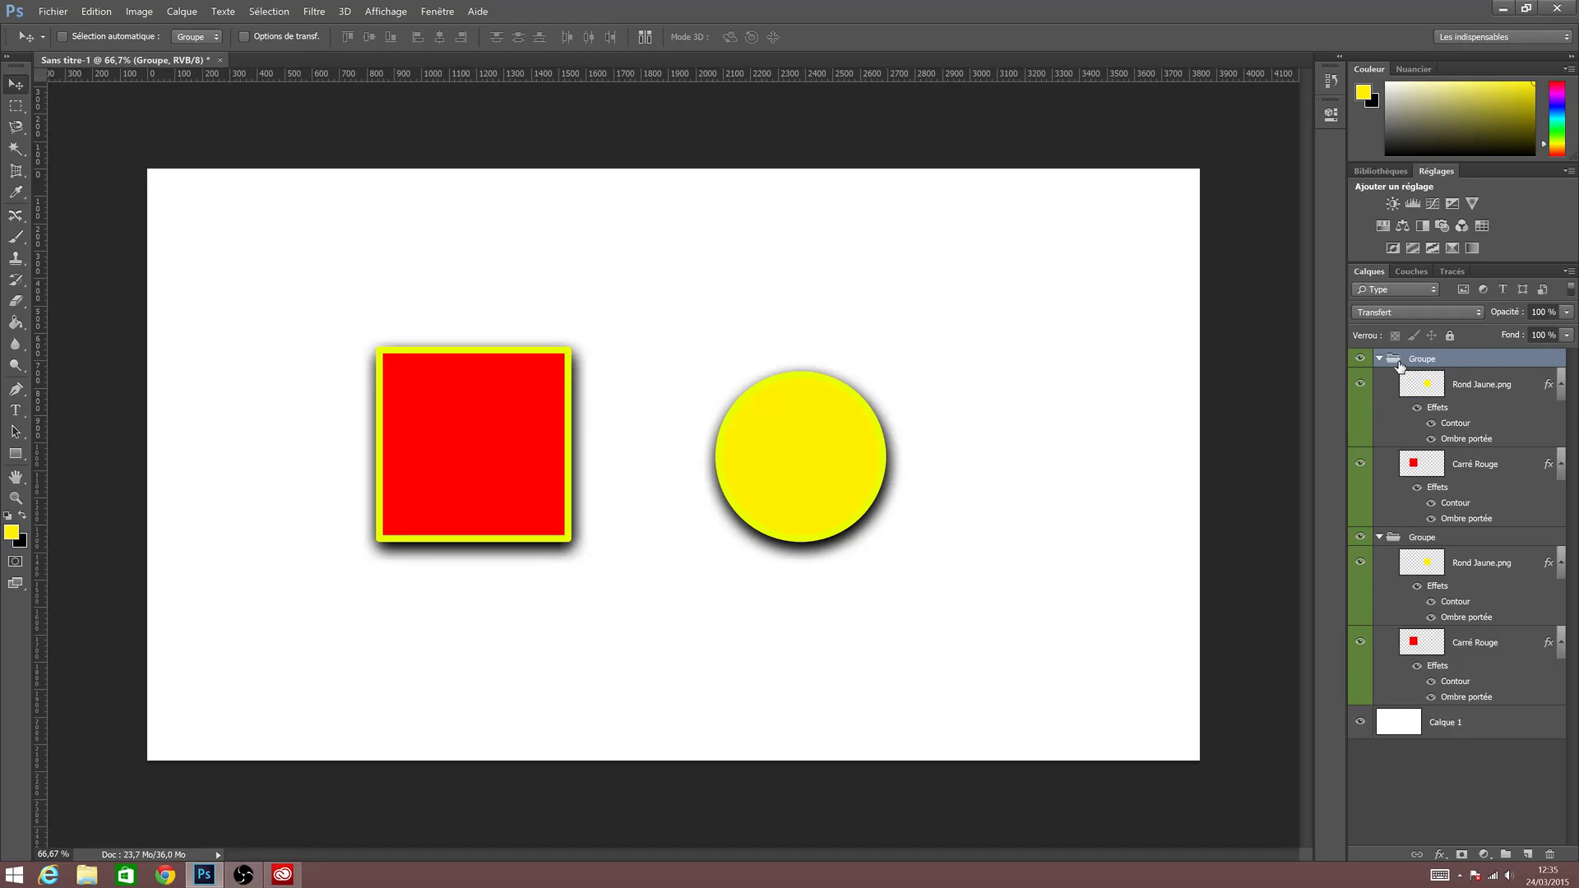
{"action": "key", "text": "ctrl+z"}
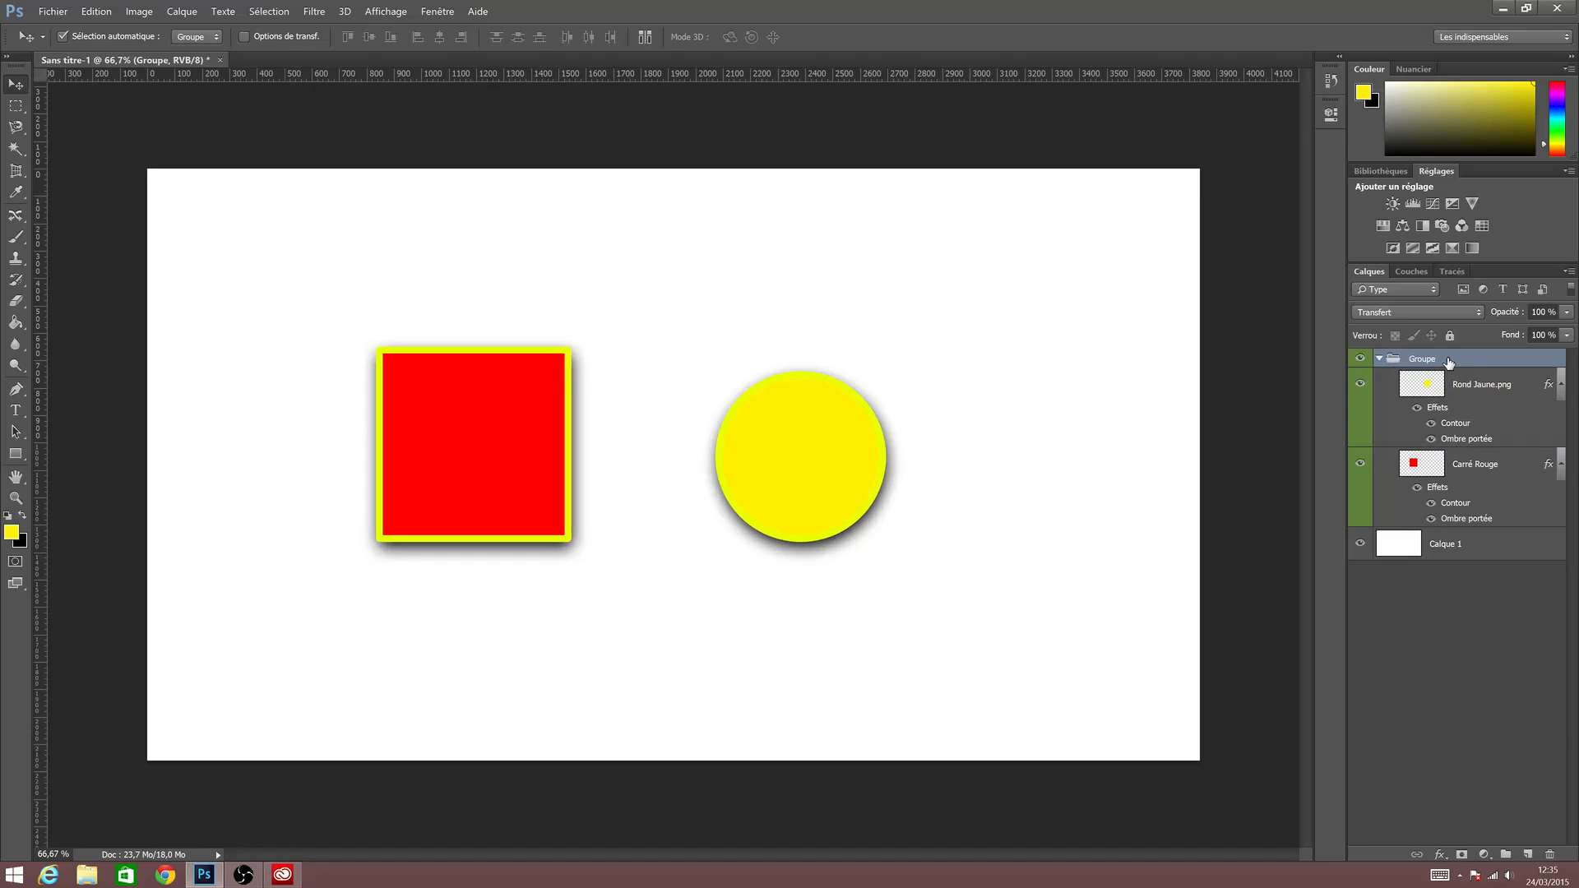
{"action": "key", "text": "ctrl+z"}
{"action": "double_click", "coordinate": [1428, 360]}
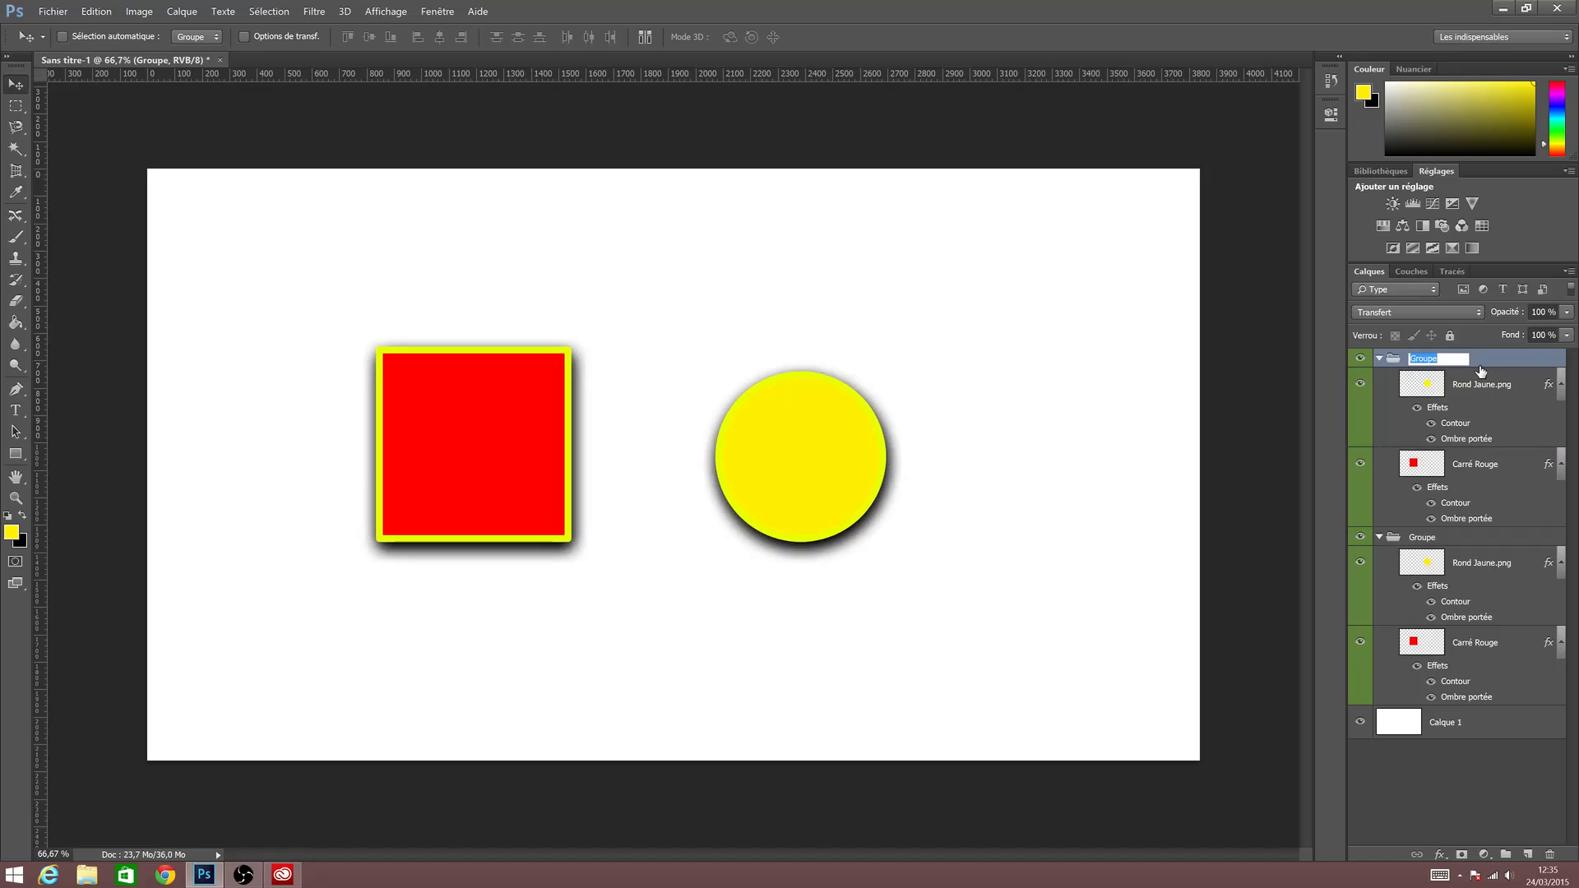
{"action": "type", "text": "Bas de page"}
{"action": "key", "text": "Return"}
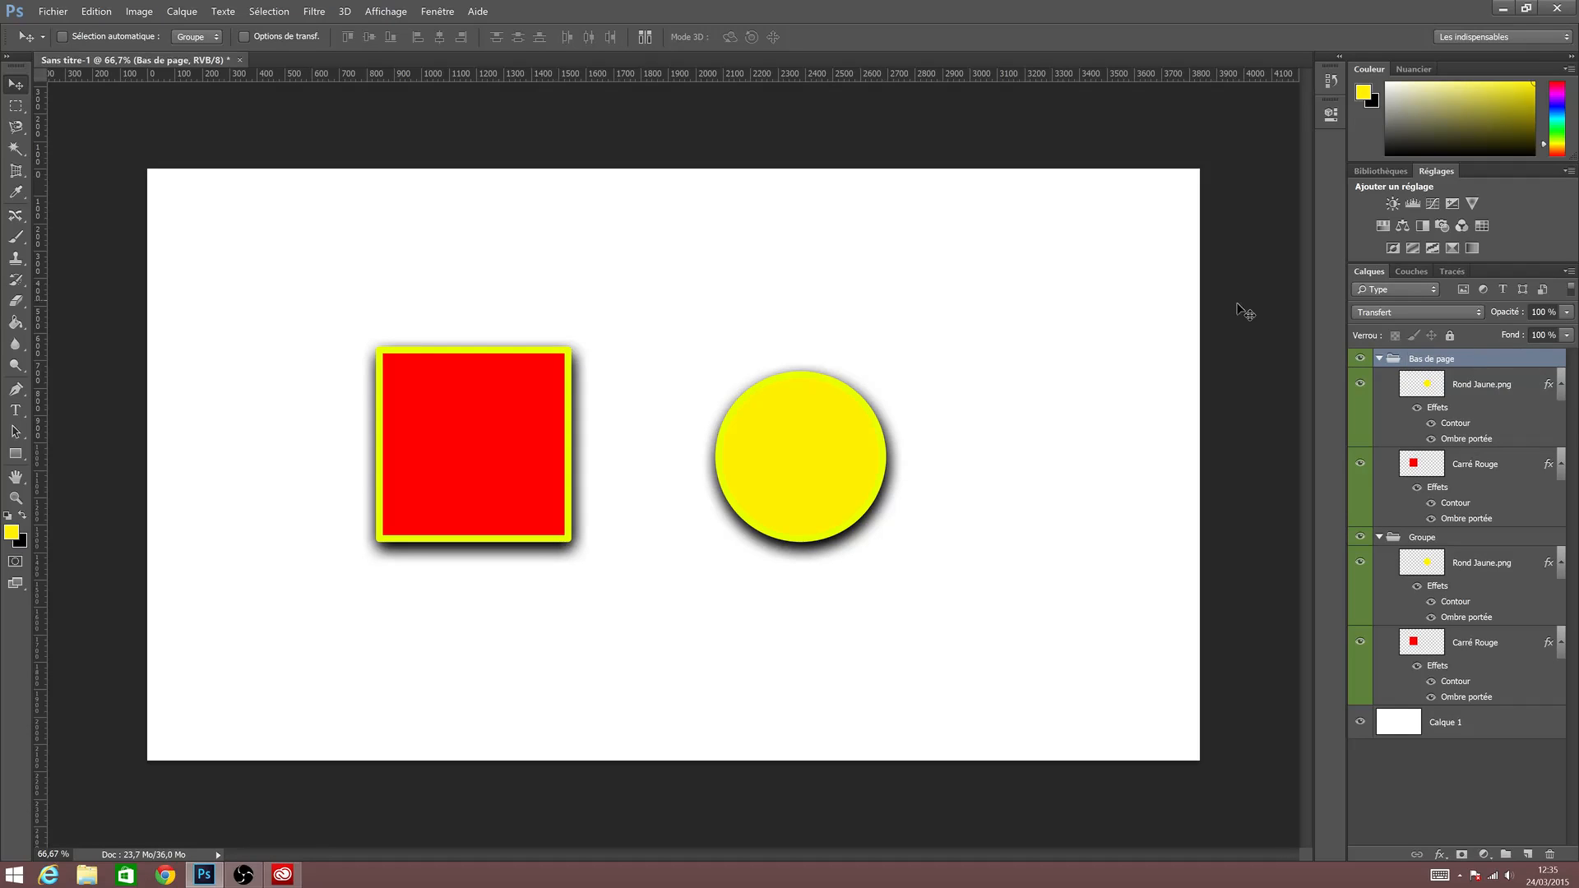
Rename the duplicated group as Bouton pour Identi and delete it.
{"action": "double_click", "coordinate": [1423, 360]}
{"action": "type", "text": "Bouton pour Identi"}
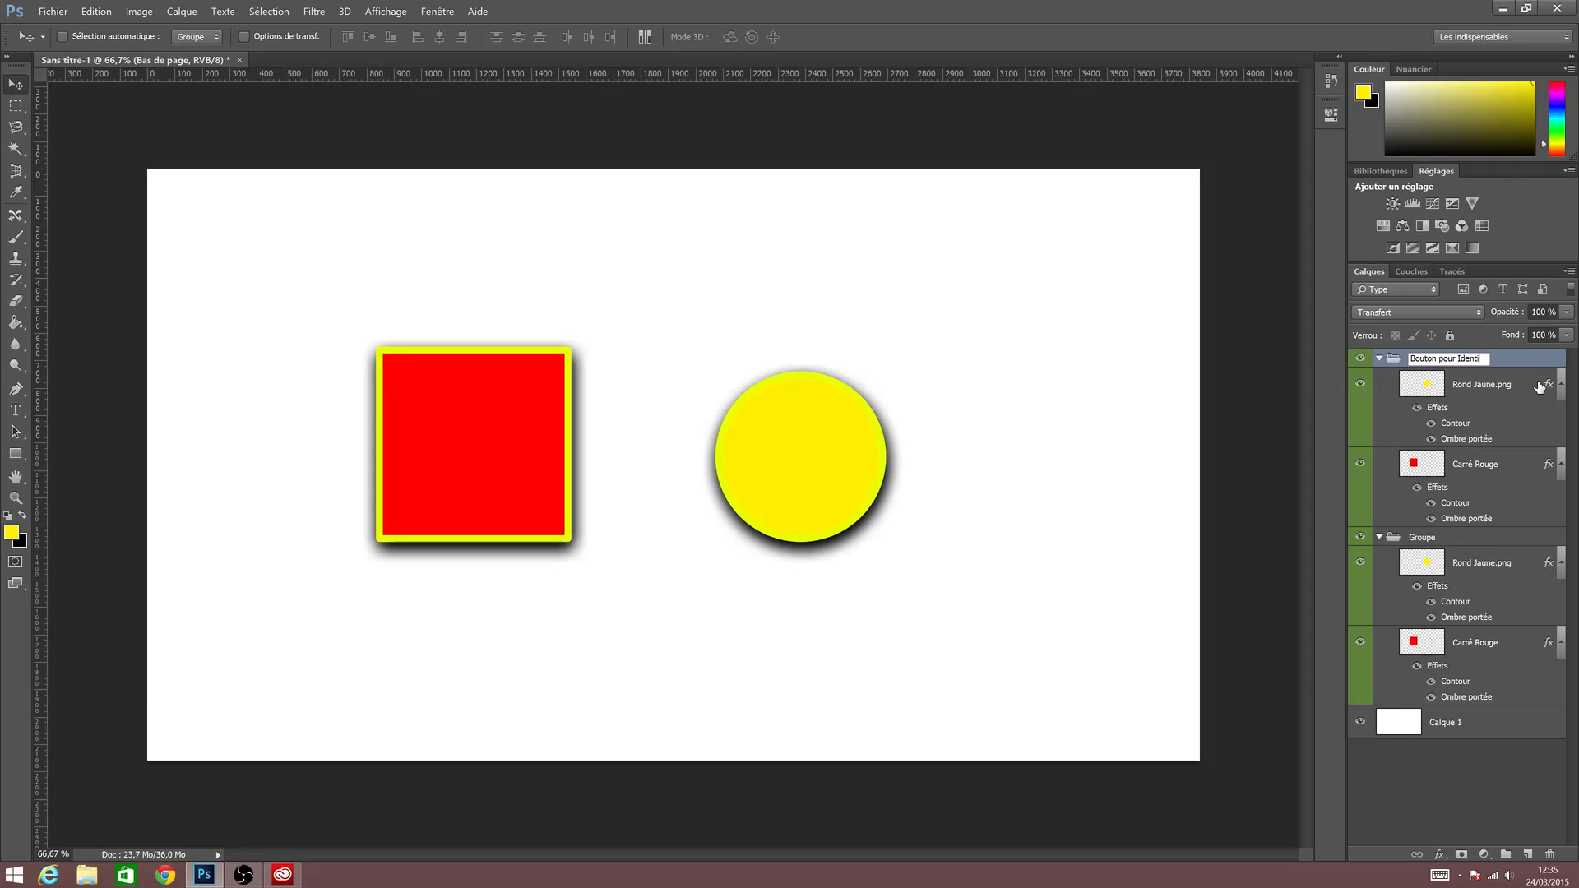
{"action": "key", "text": "Return"}
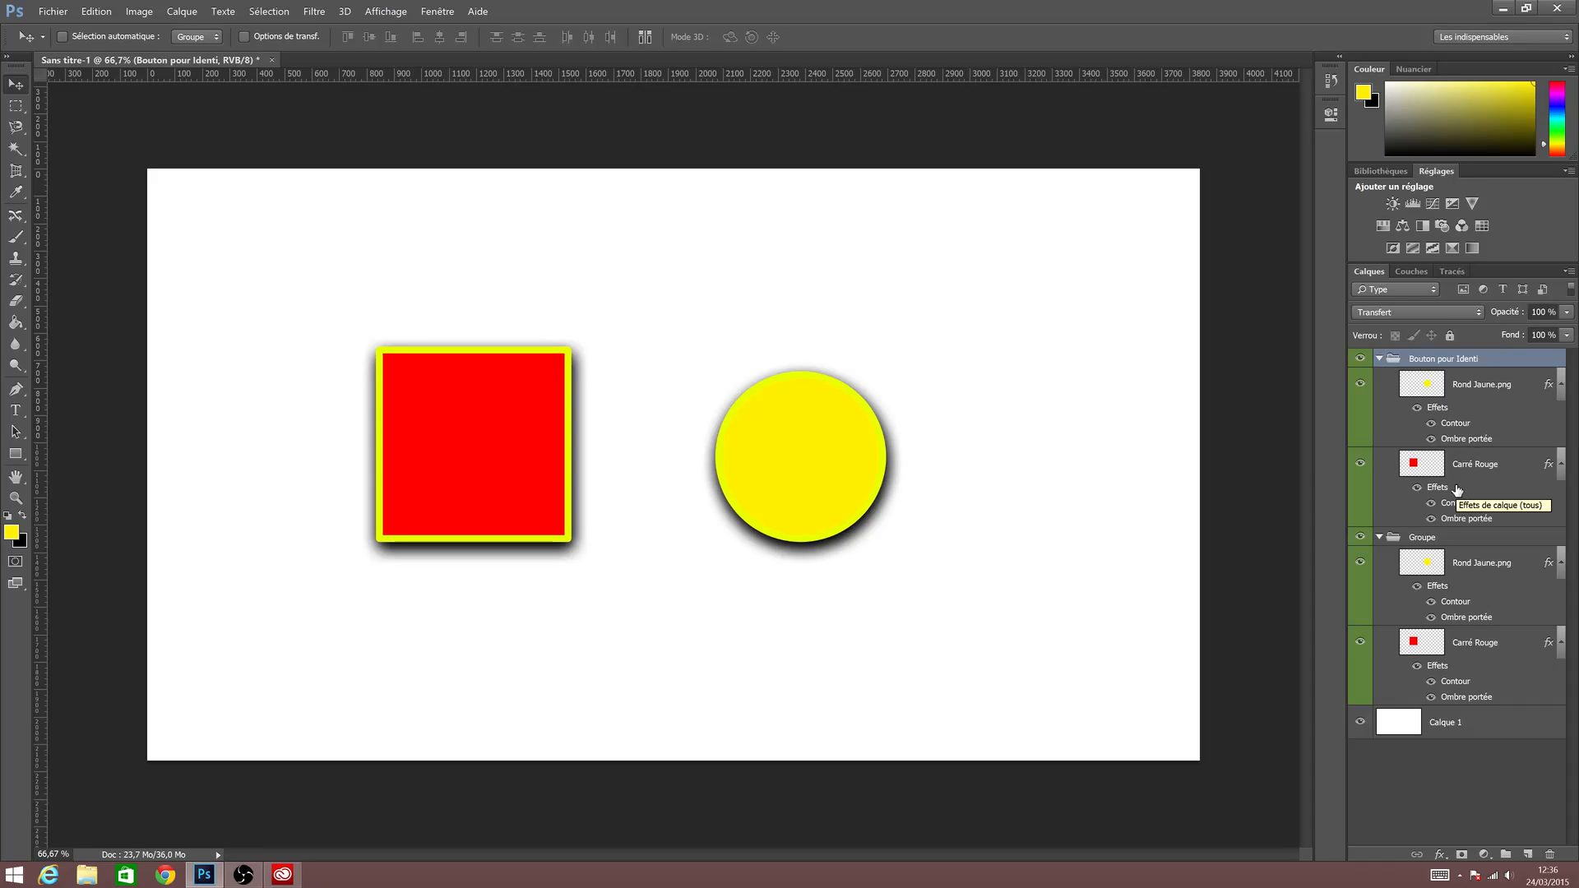
{"action": "key", "text": "Delete"}
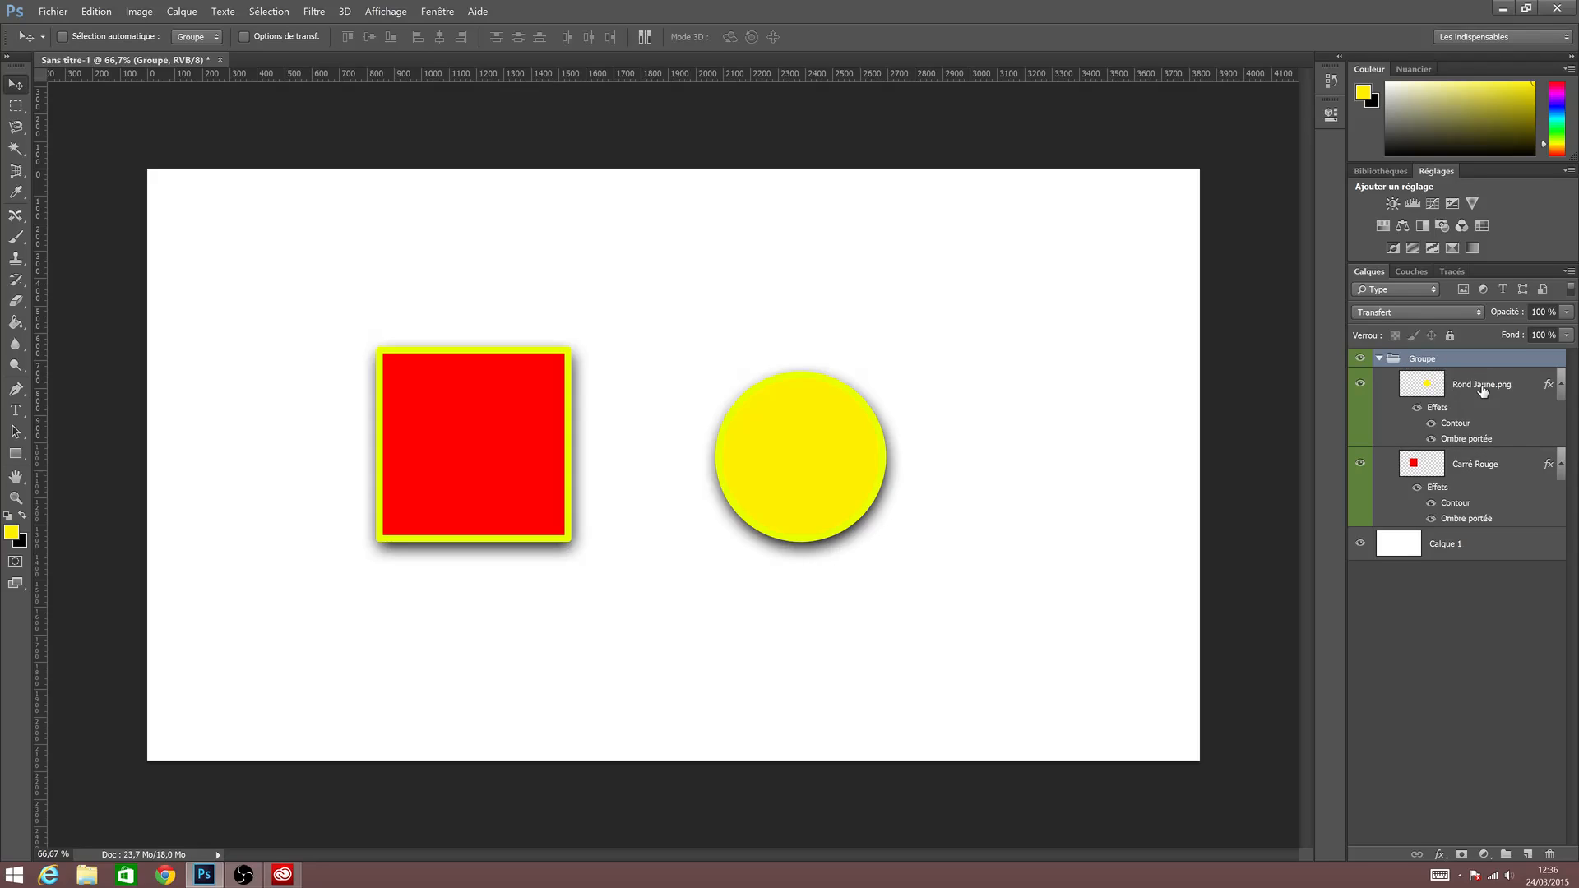
Collapse and re-expand Groupe, switching the selection between the group and its Rond Jaune.png layer.
{"action": "left_click", "coordinate": [1482, 390]}
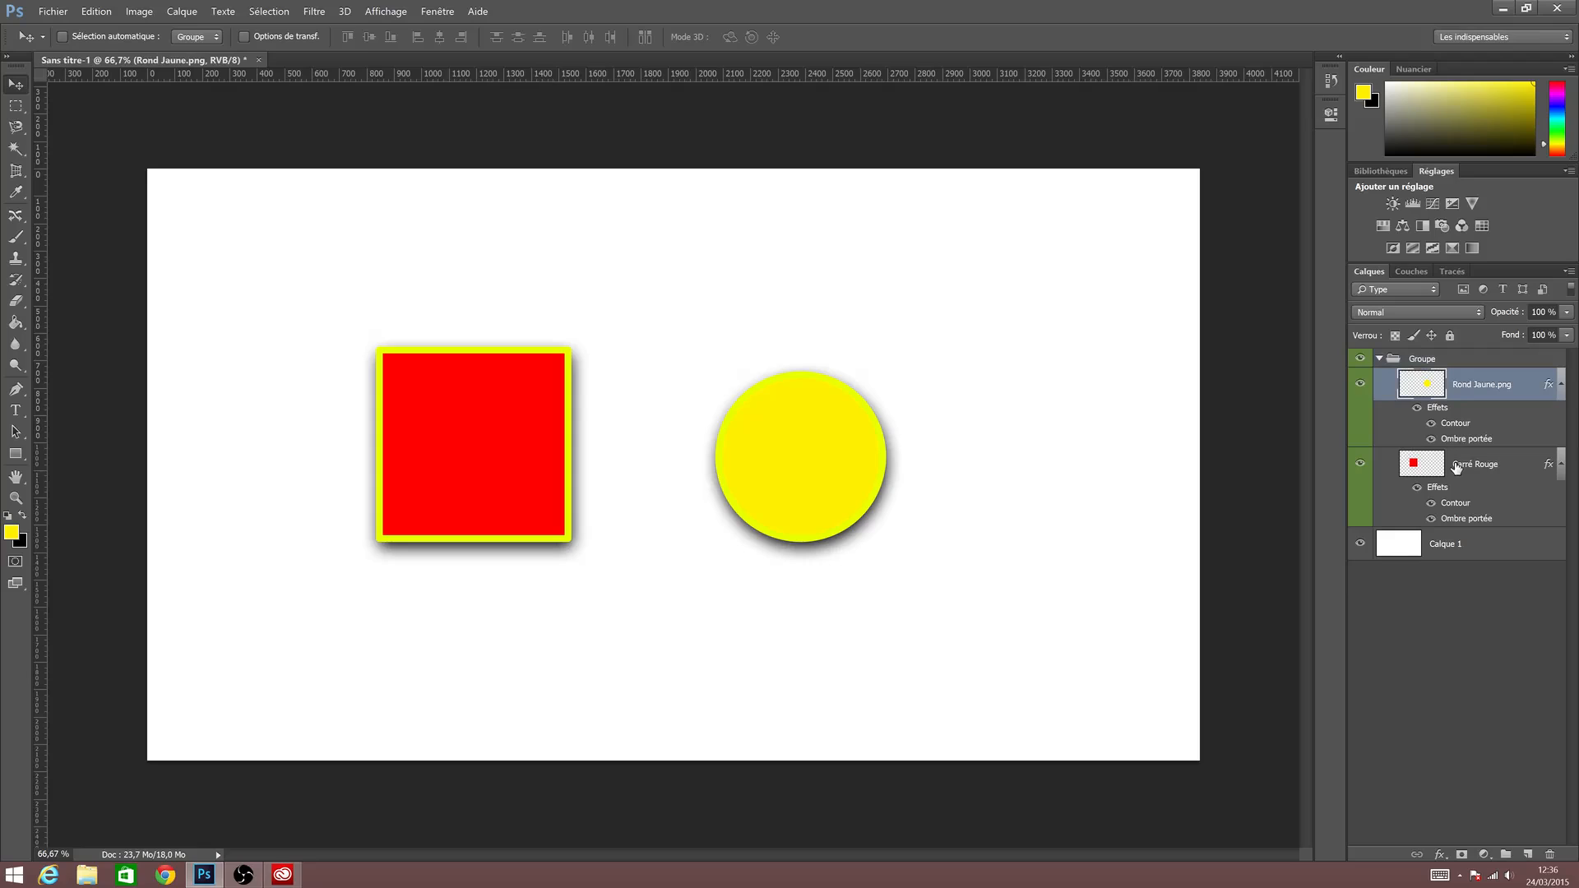
{"action": "left_click", "coordinate": [1379, 358]}
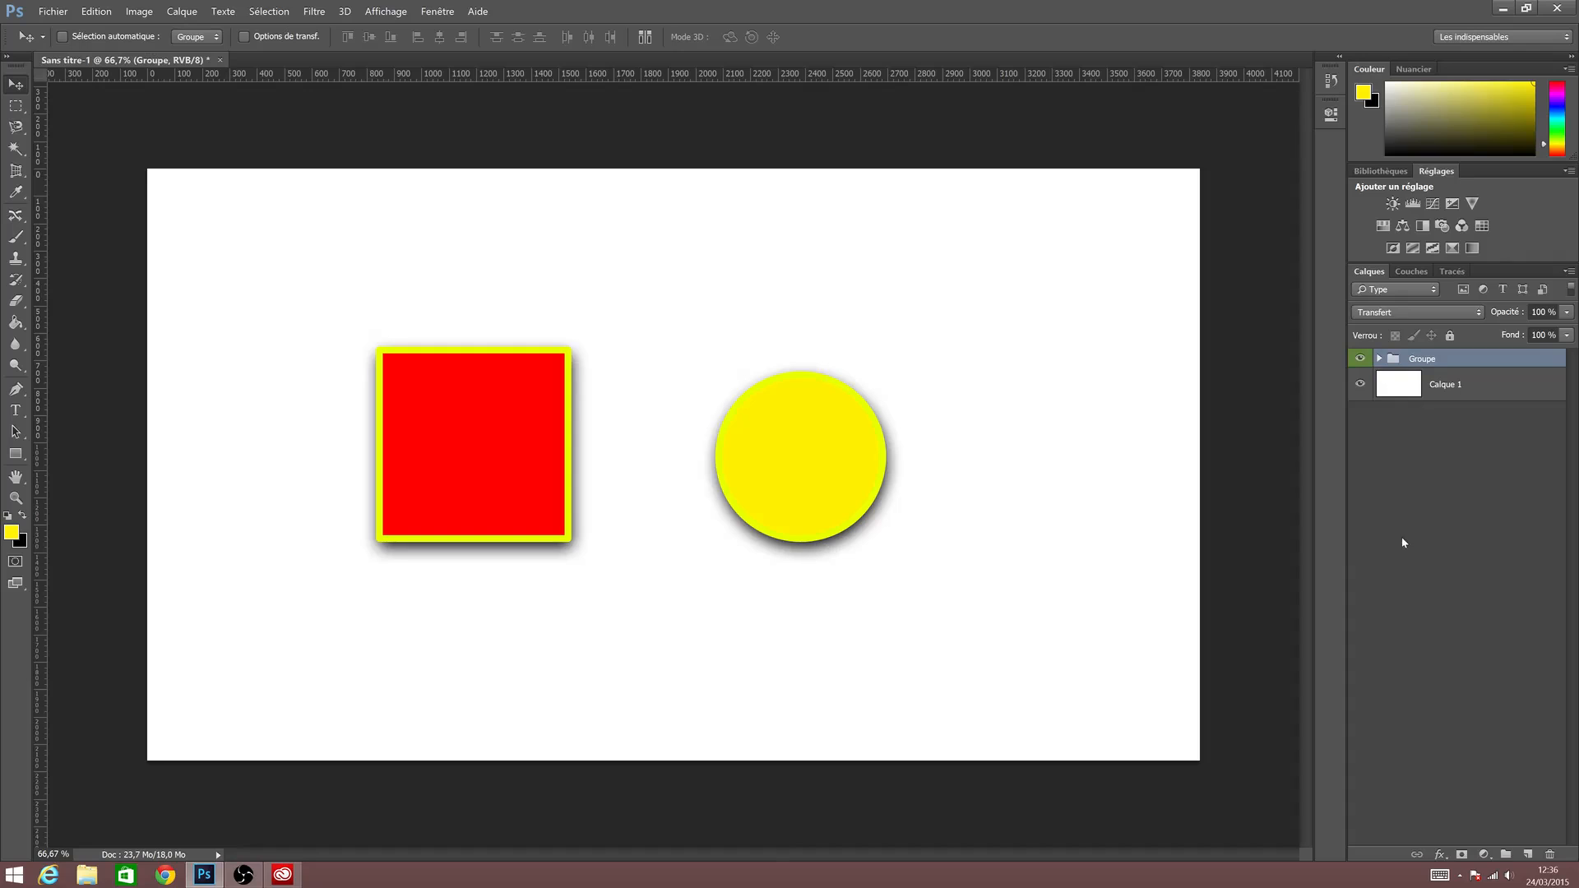
{"action": "left_click", "coordinate": [1380, 359]}
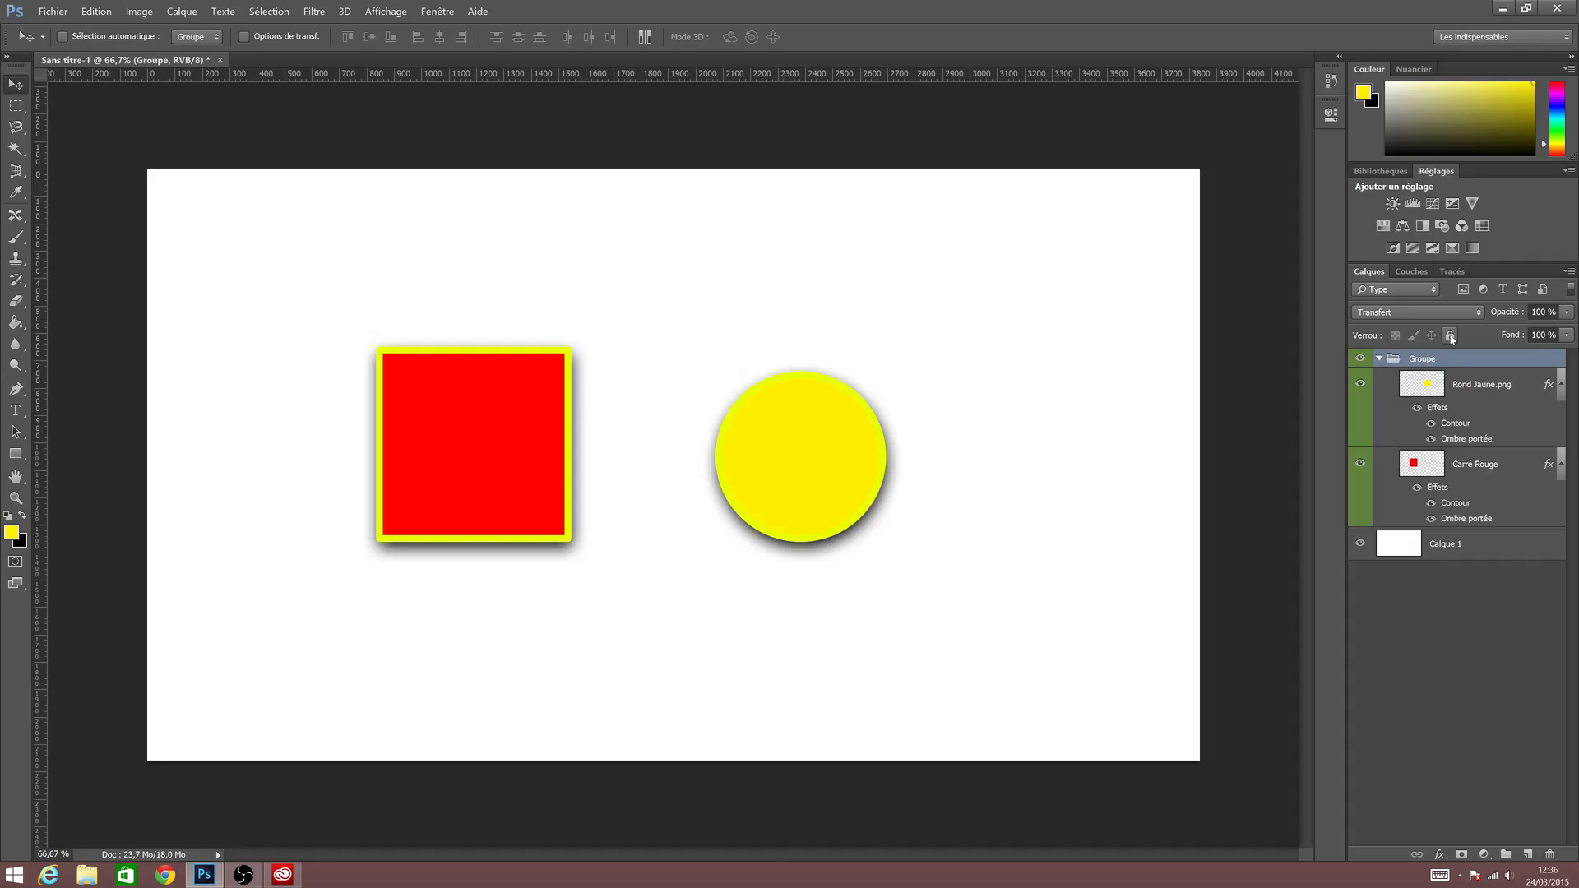
{"action": "left_click", "coordinate": [1456, 385]}
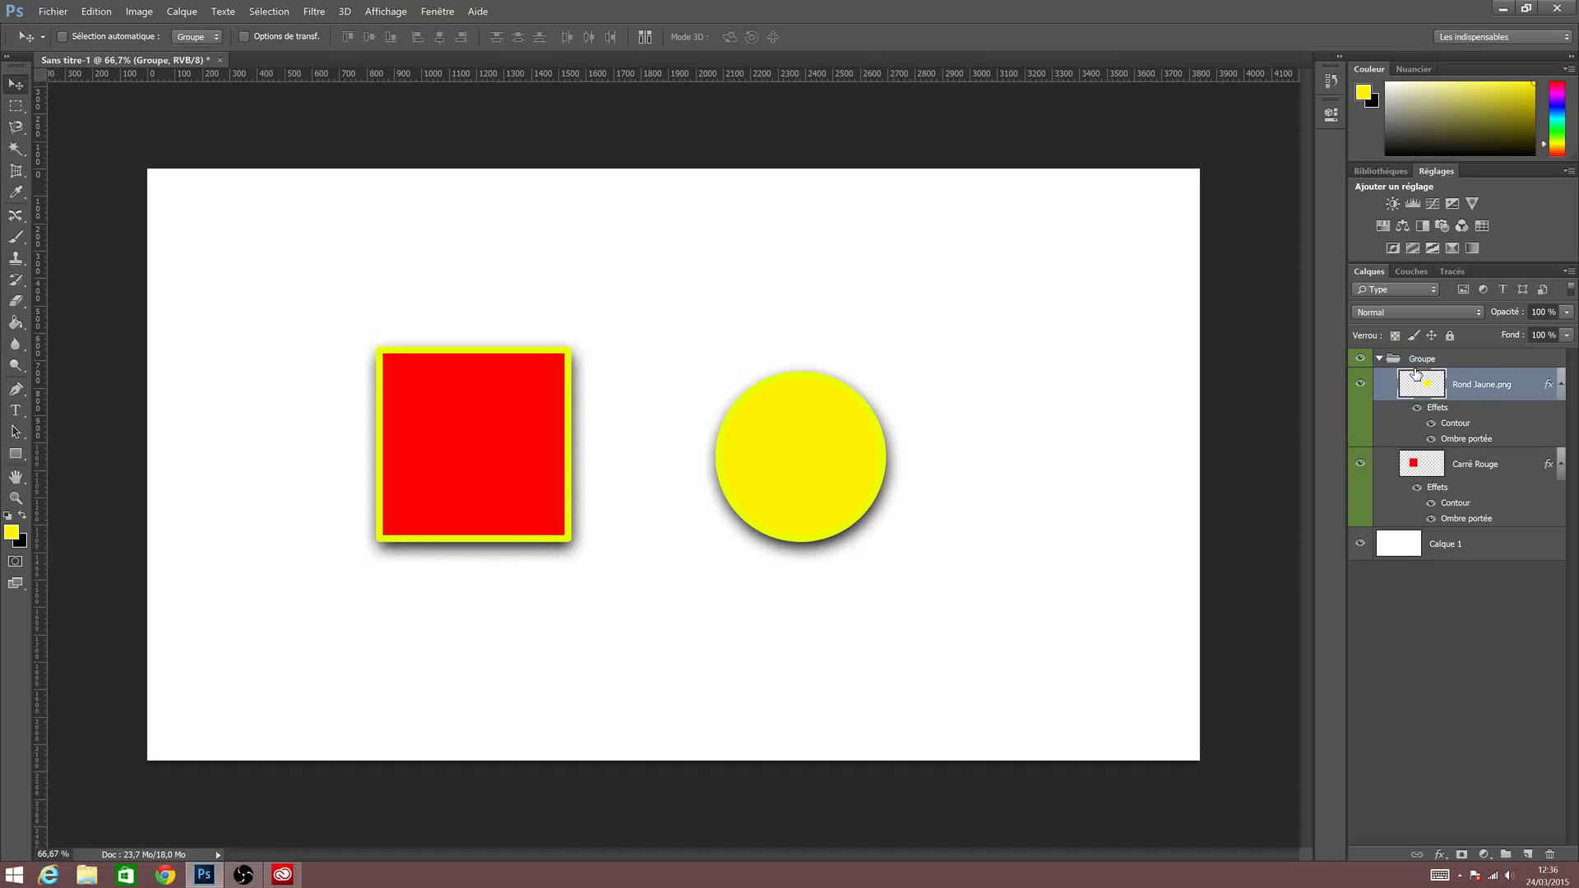
{"action": "left_click", "coordinate": [1461, 363]}
{"action": "left_click", "coordinate": [1457, 386]}
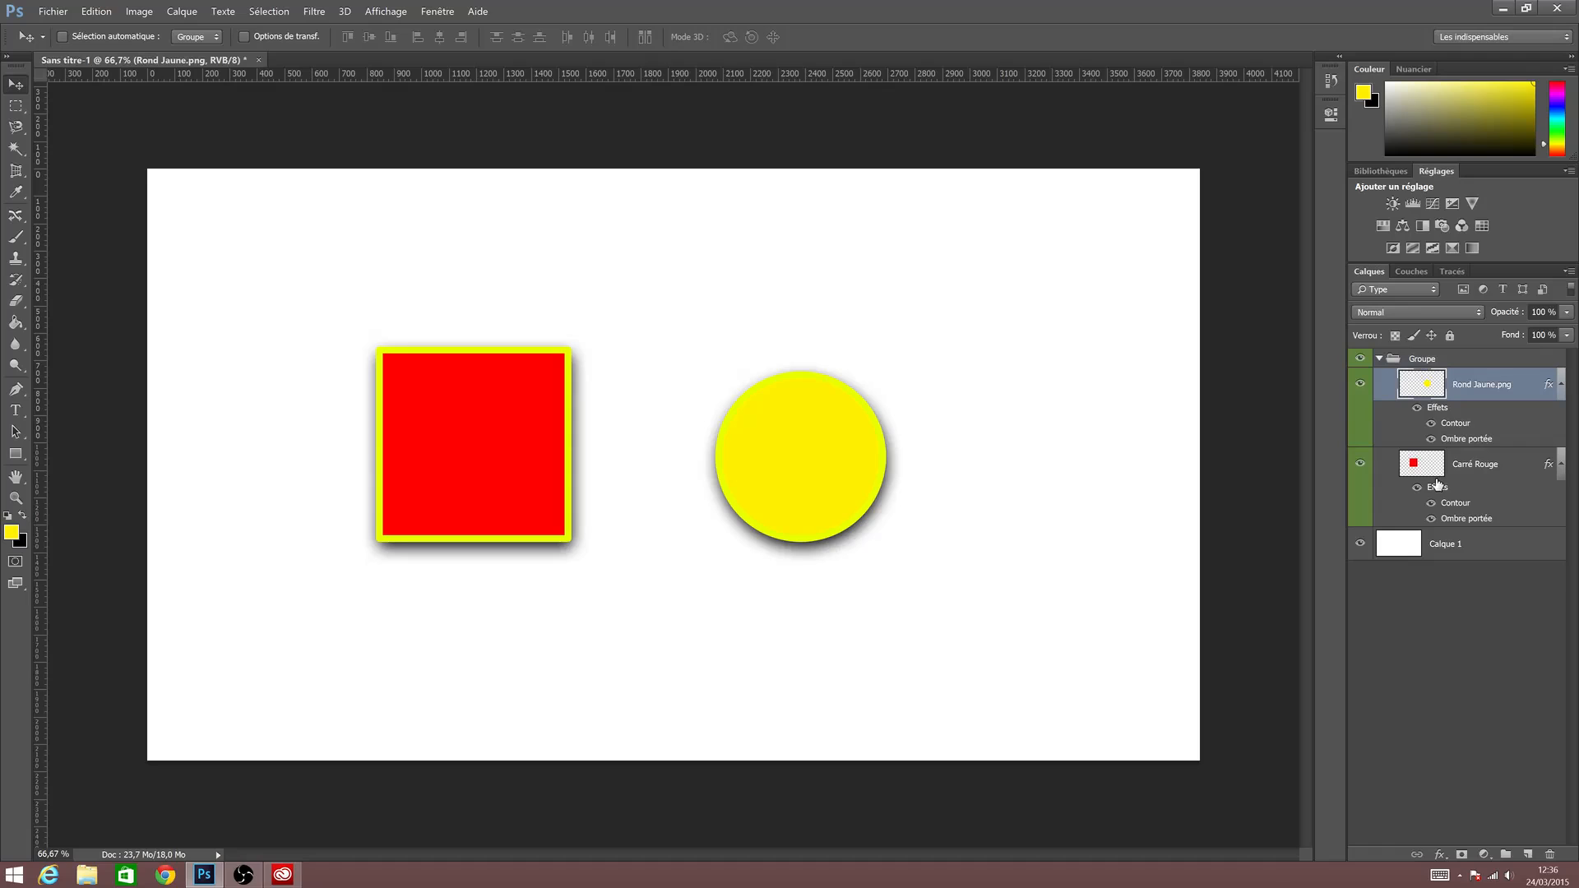
Lock the whole Groupe group completely and try to use the Move tool on it.
{"action": "left_click", "coordinate": [1439, 360]}
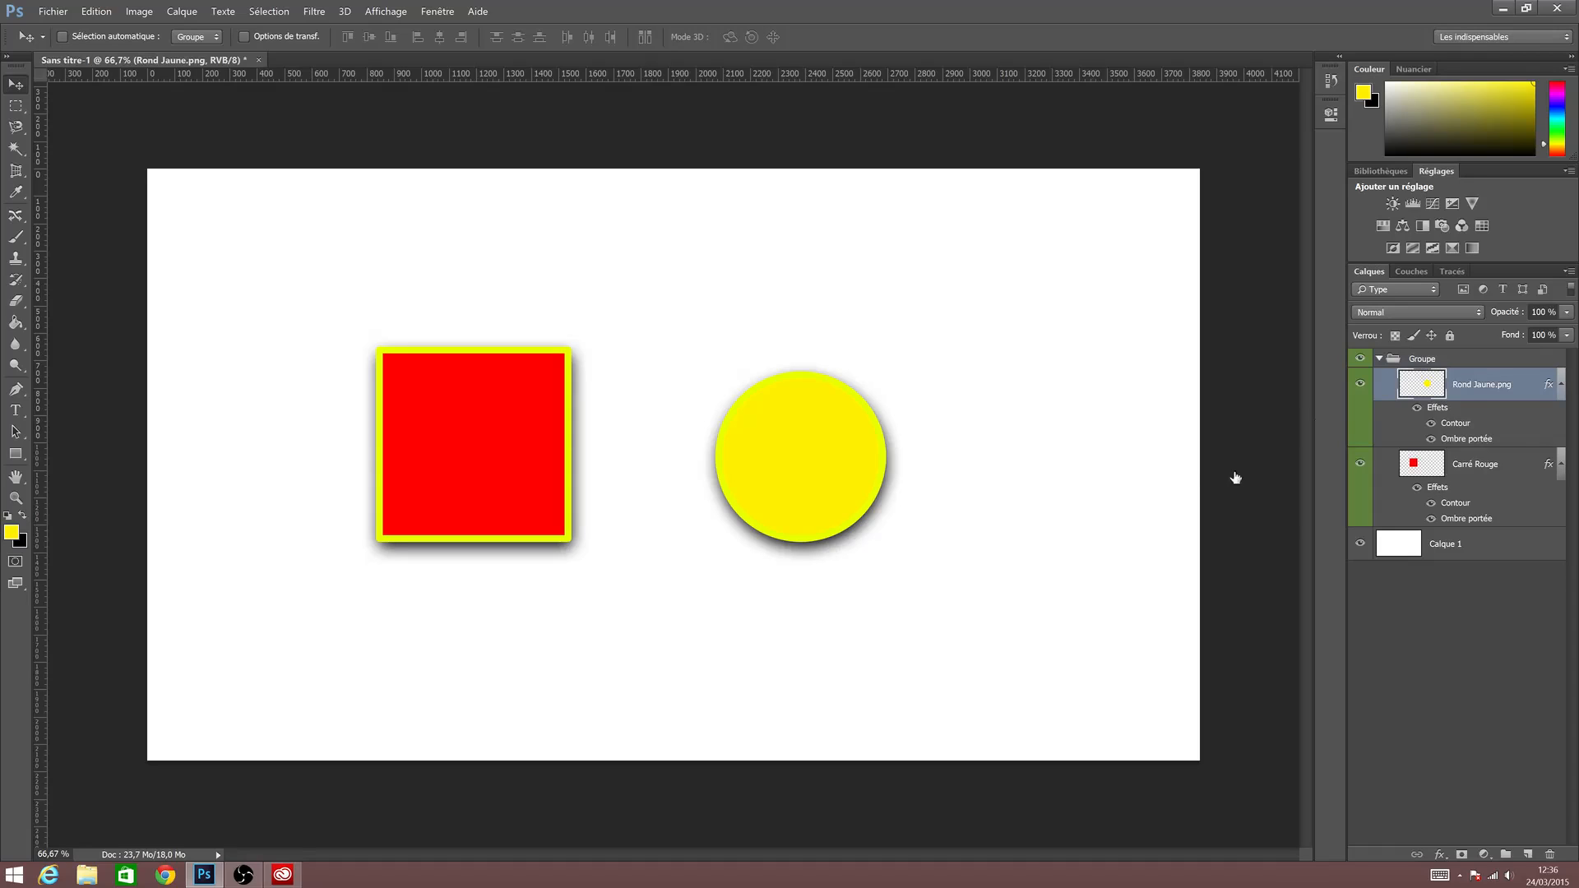
{"action": "left_click", "coordinate": [1450, 336]}
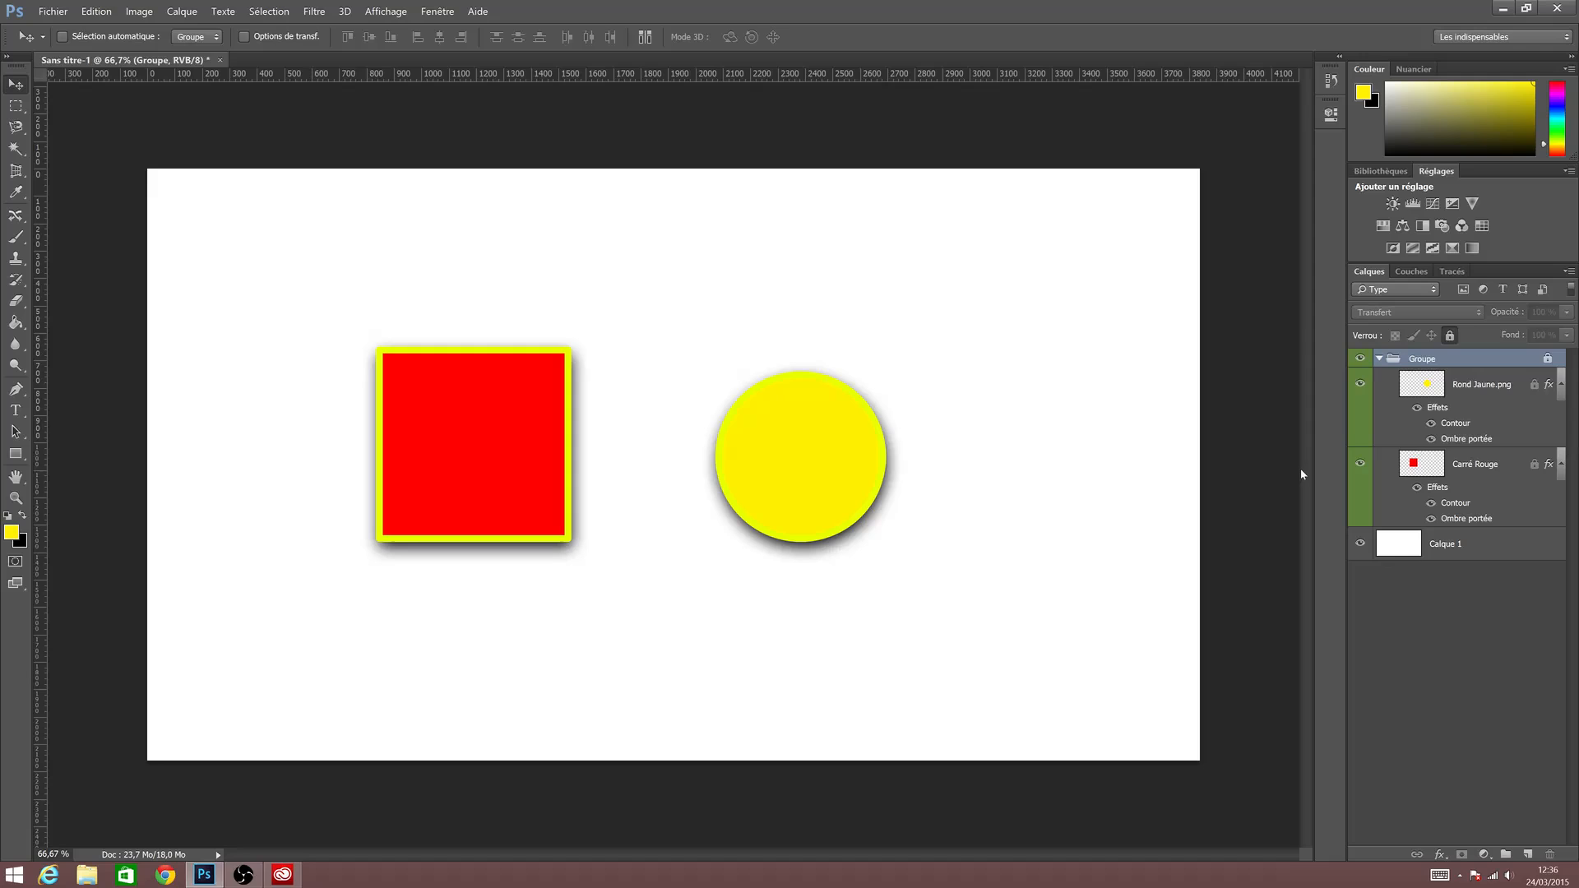
{"action": "left_click", "coordinate": [980, 385]}
{"action": "left_click", "coordinate": [786, 329]}
Try to paint and erase on the locked Groupe group with the Brush and Eraser tools.
{"action": "key", "text": "b"}
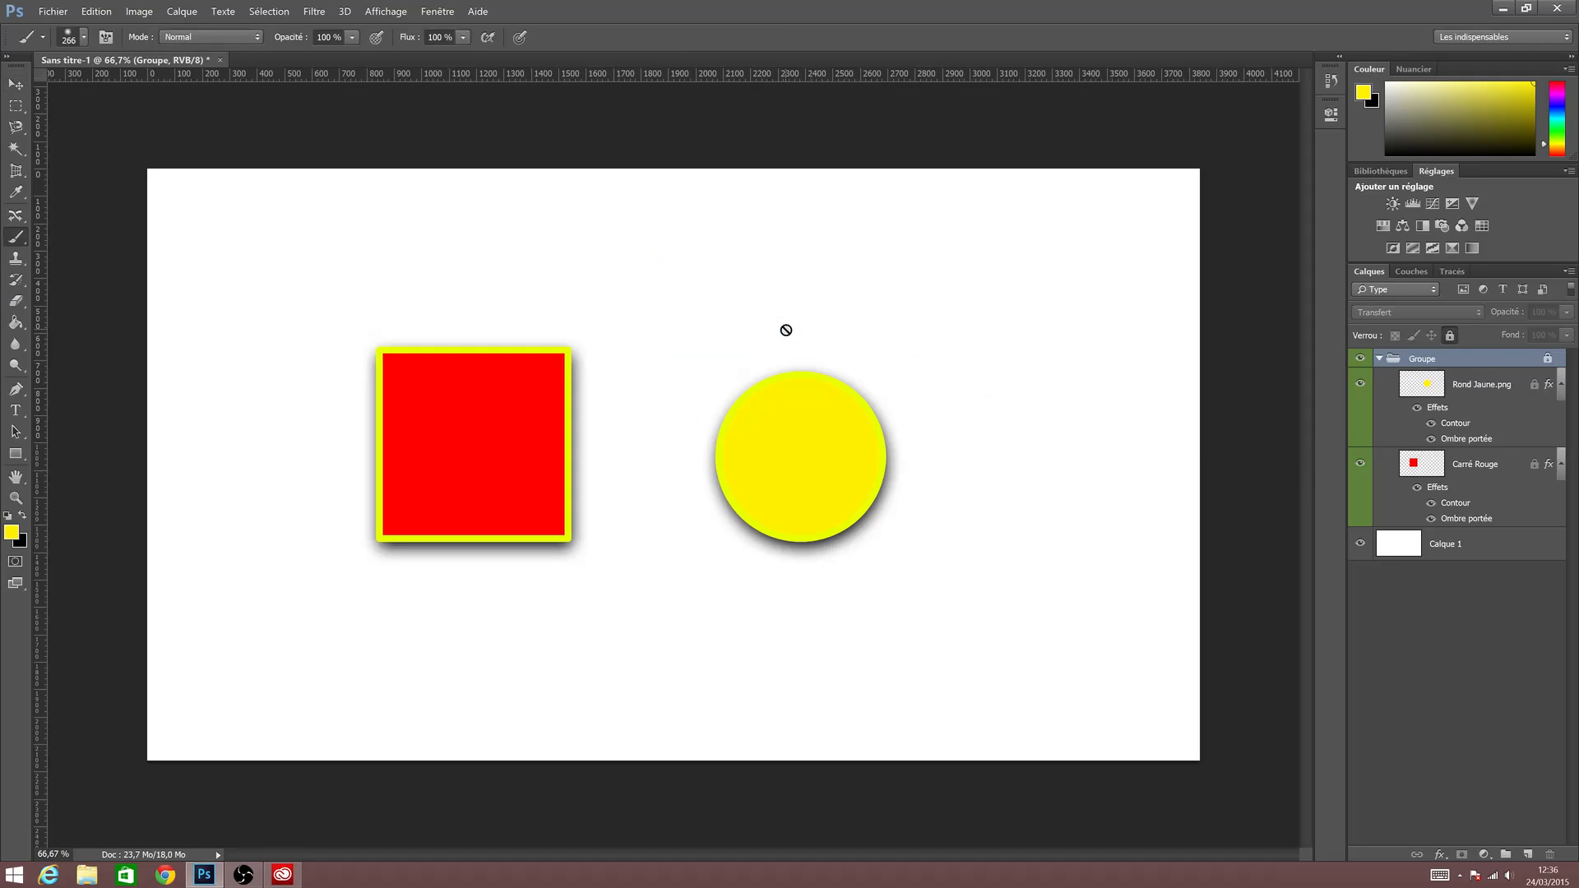
{"action": "left_click", "coordinate": [806, 328]}
{"action": "key", "text": "Return"}
{"action": "key", "text": "r"}
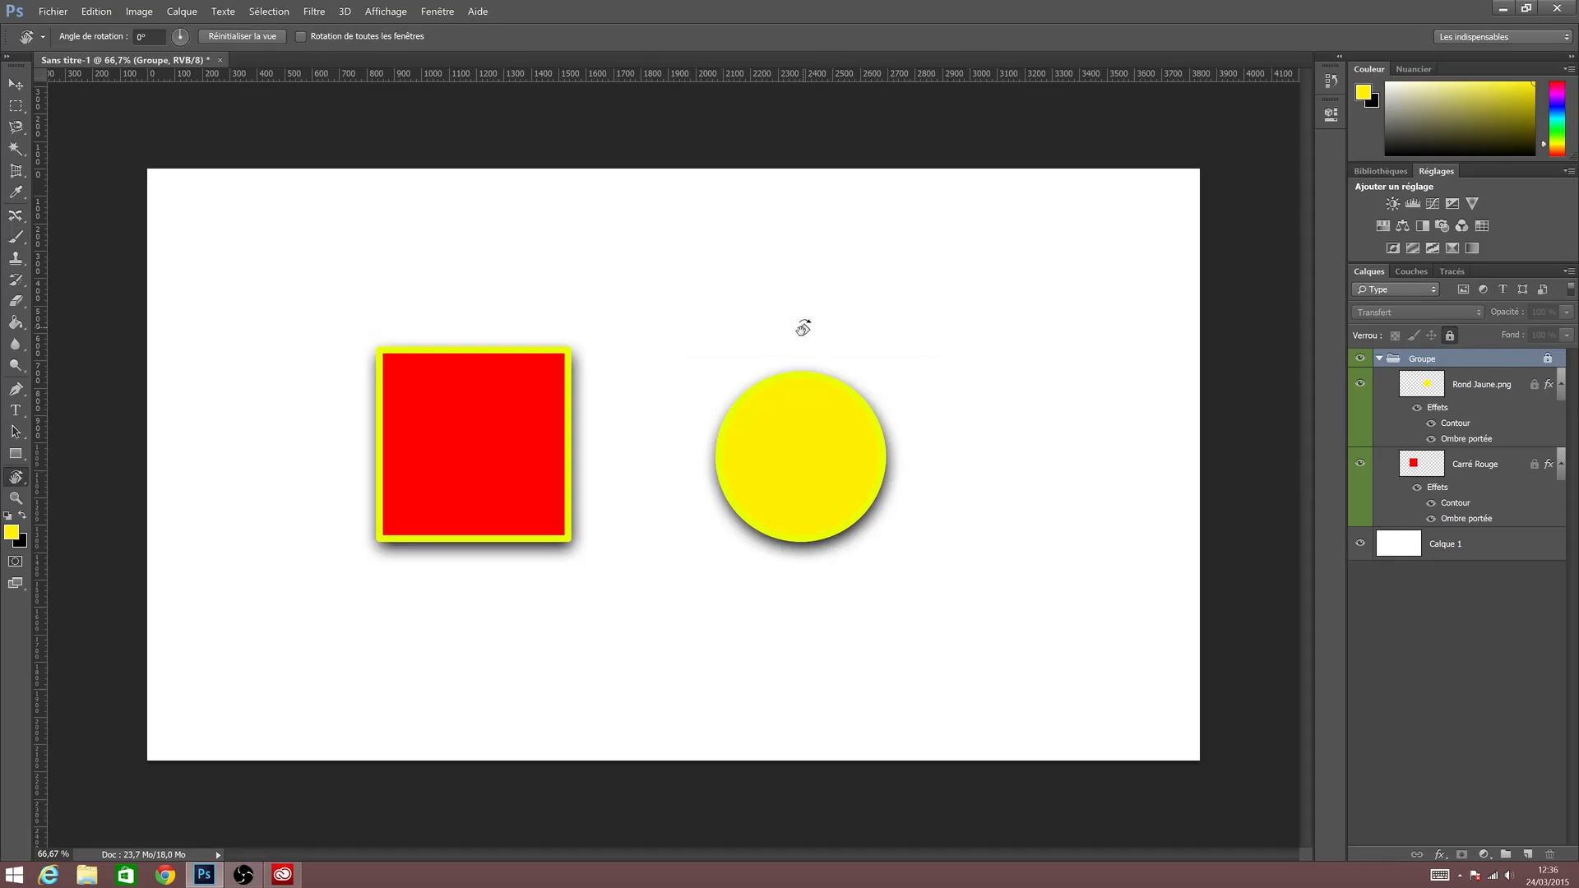
{"action": "key", "text": "e"}
{"action": "left_click", "coordinate": [804, 326]}
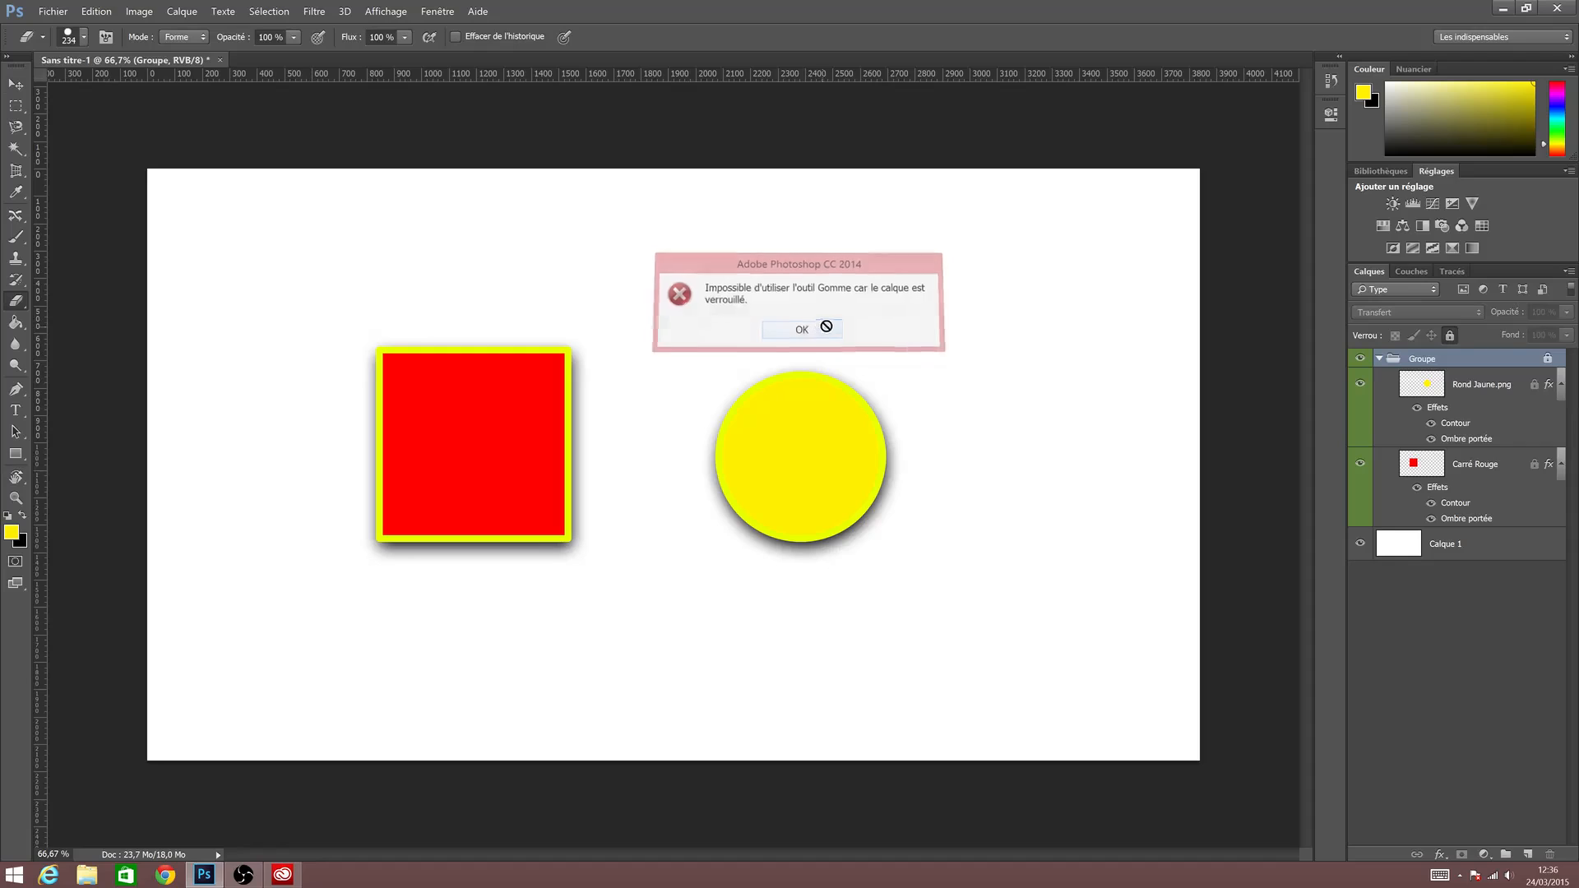
{"action": "left_click", "coordinate": [826, 326]}
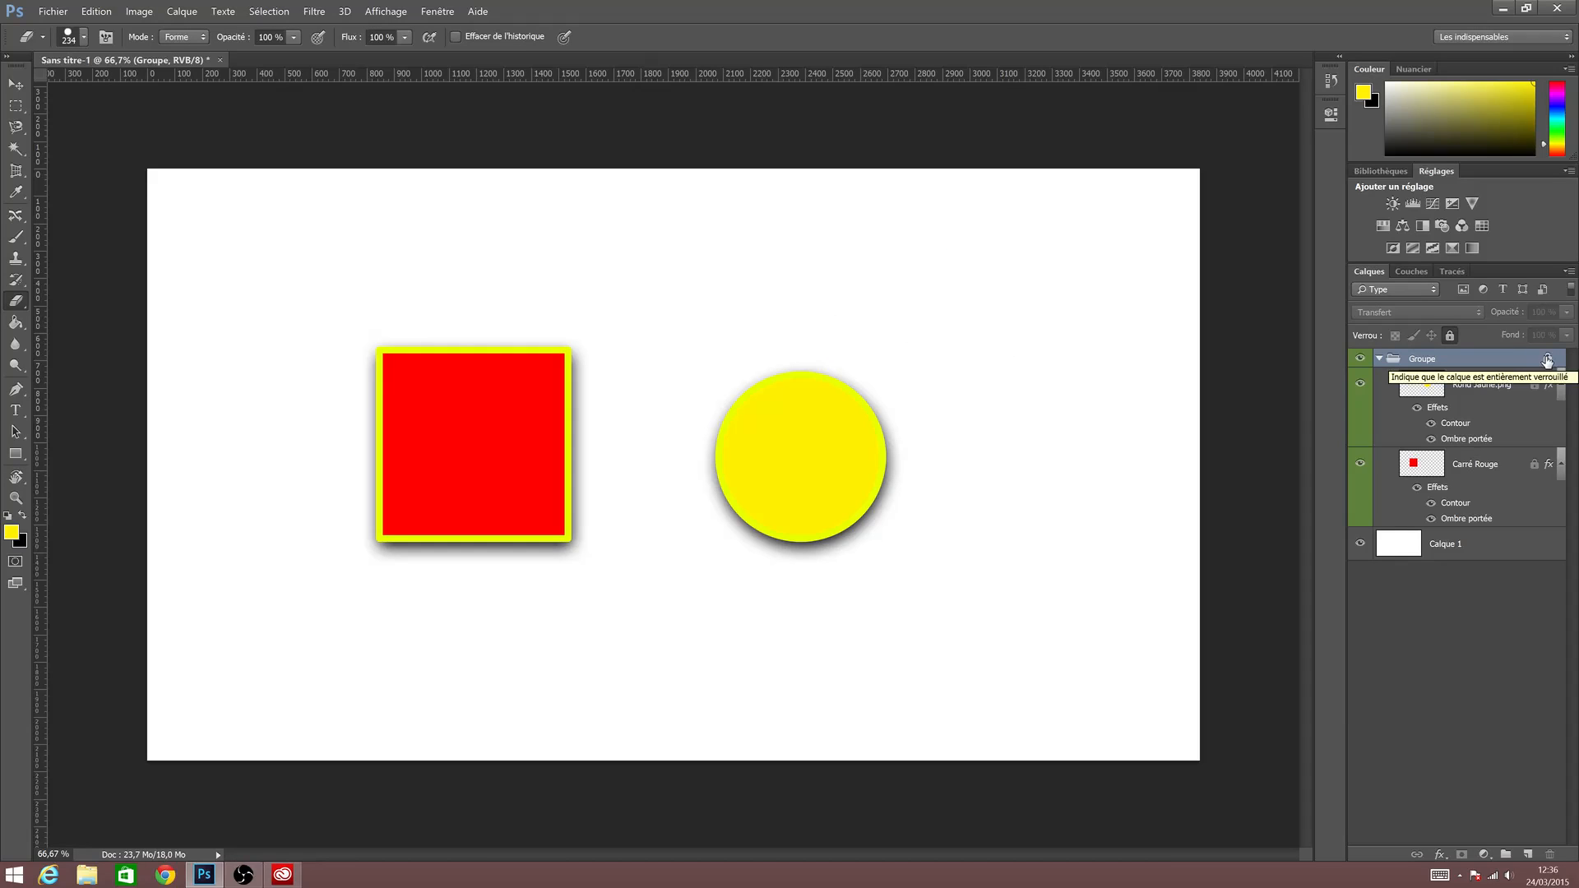
Unlock the Groupe group and completely lock only its Rond Jaune.png layer.
{"action": "left_click", "coordinate": [1450, 335]}
{"action": "left_click", "coordinate": [1472, 387]}
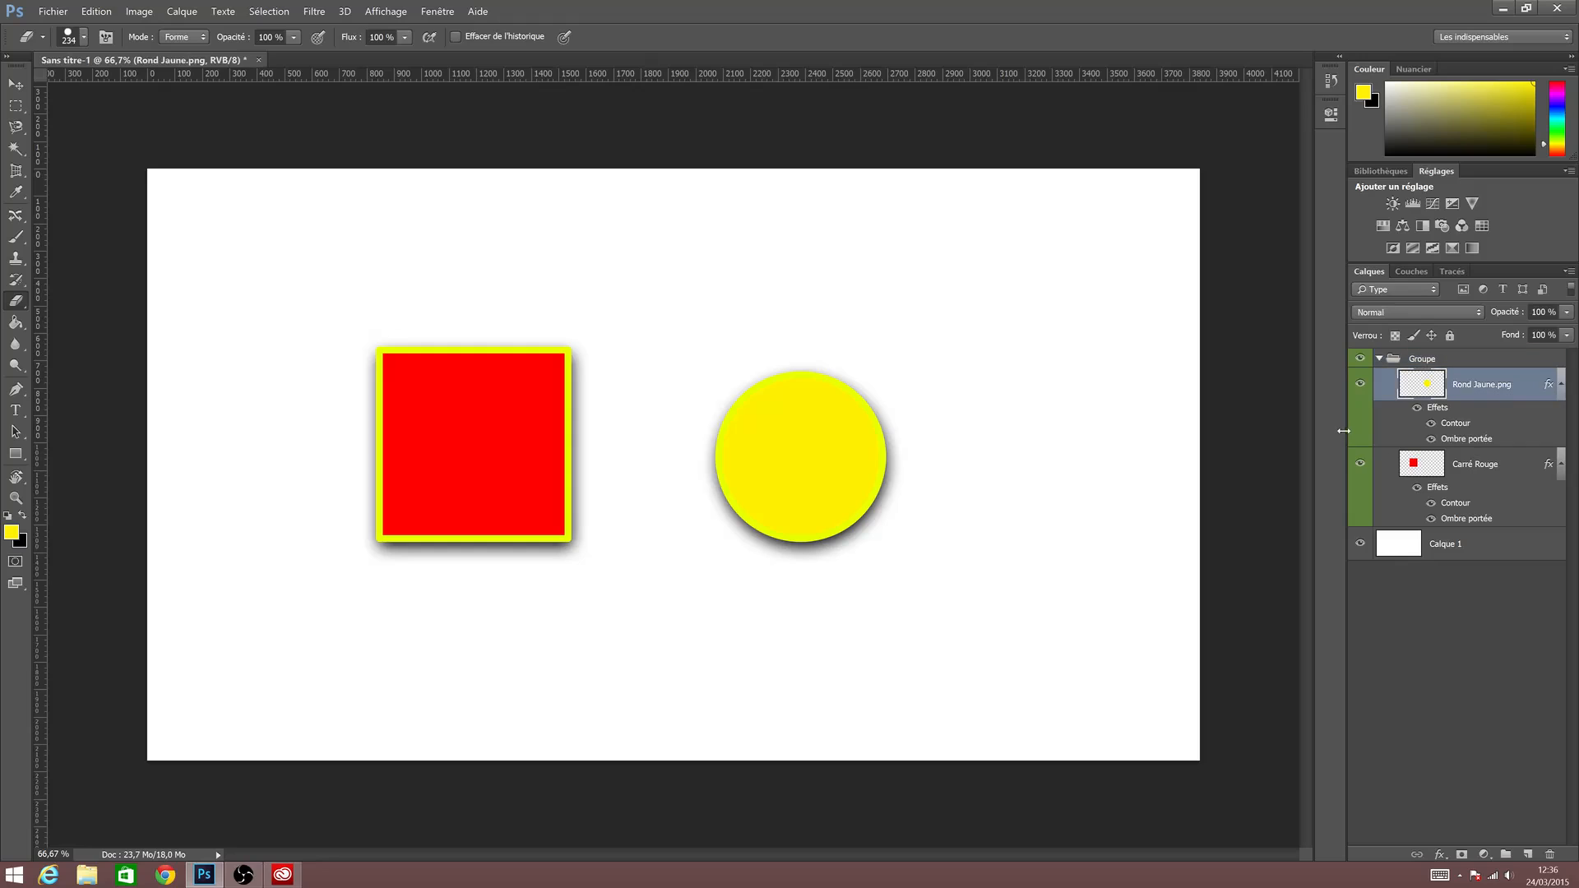
{"action": "left_click", "coordinate": [1450, 335]}
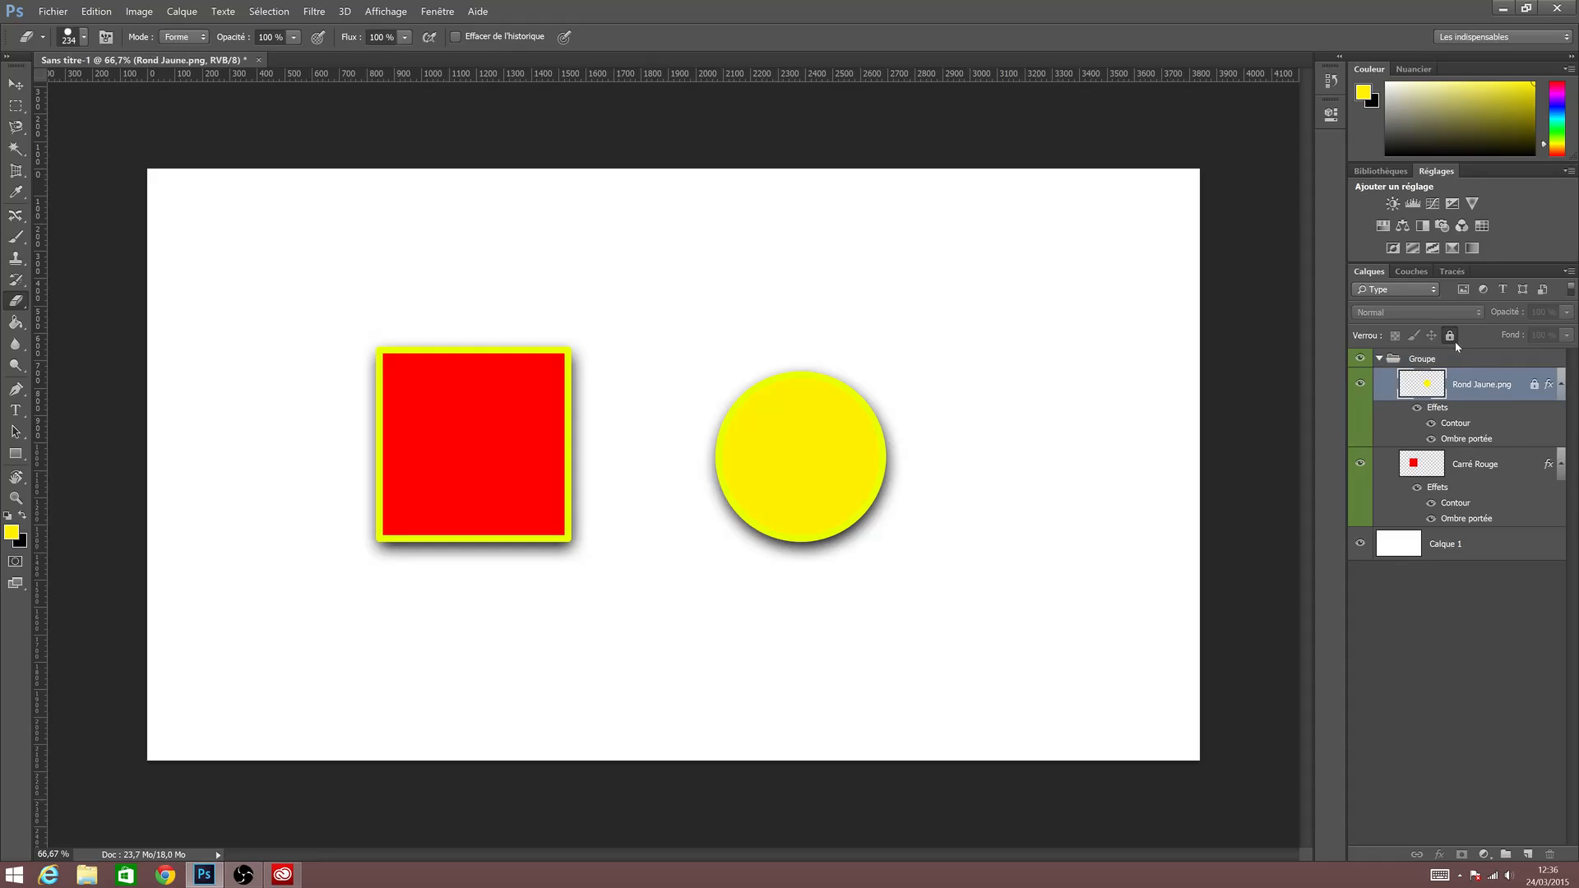
Try to erase and move the yellow circle on the fully locked Rond Jaune.png layer.
{"action": "left_click", "coordinate": [815, 450]}
{"action": "left_click", "coordinate": [824, 332]}
{"action": "left_click", "coordinate": [804, 422]}
{"action": "left_click", "coordinate": [812, 336]}
{"action": "key", "text": "v"}
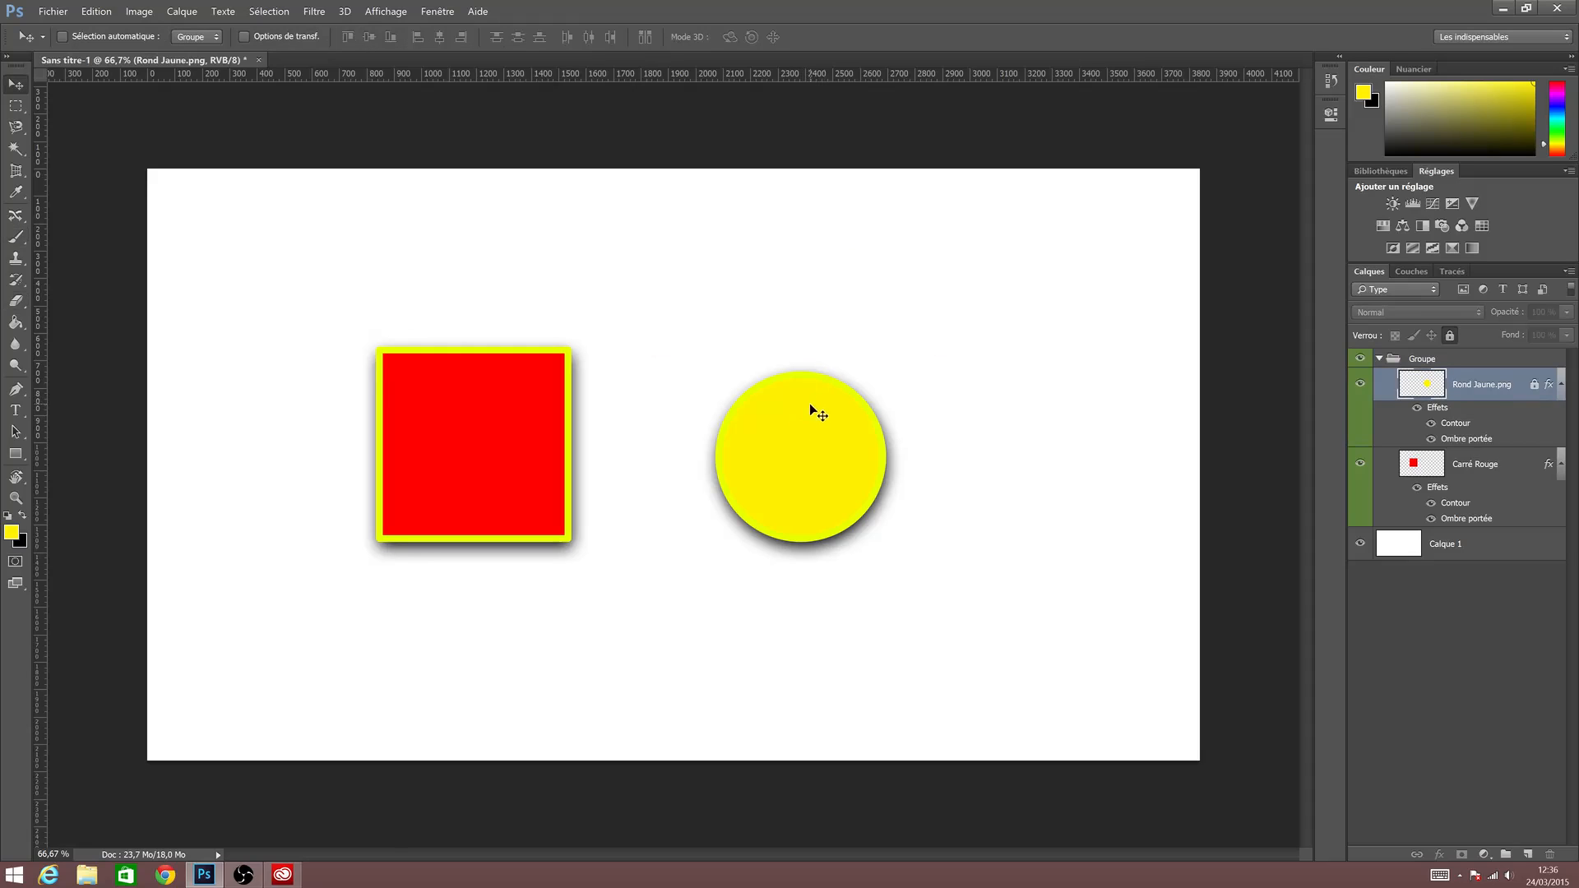
{"action": "left_click_drag", "start_coordinate": [809, 403], "coordinate": [902, 412]}
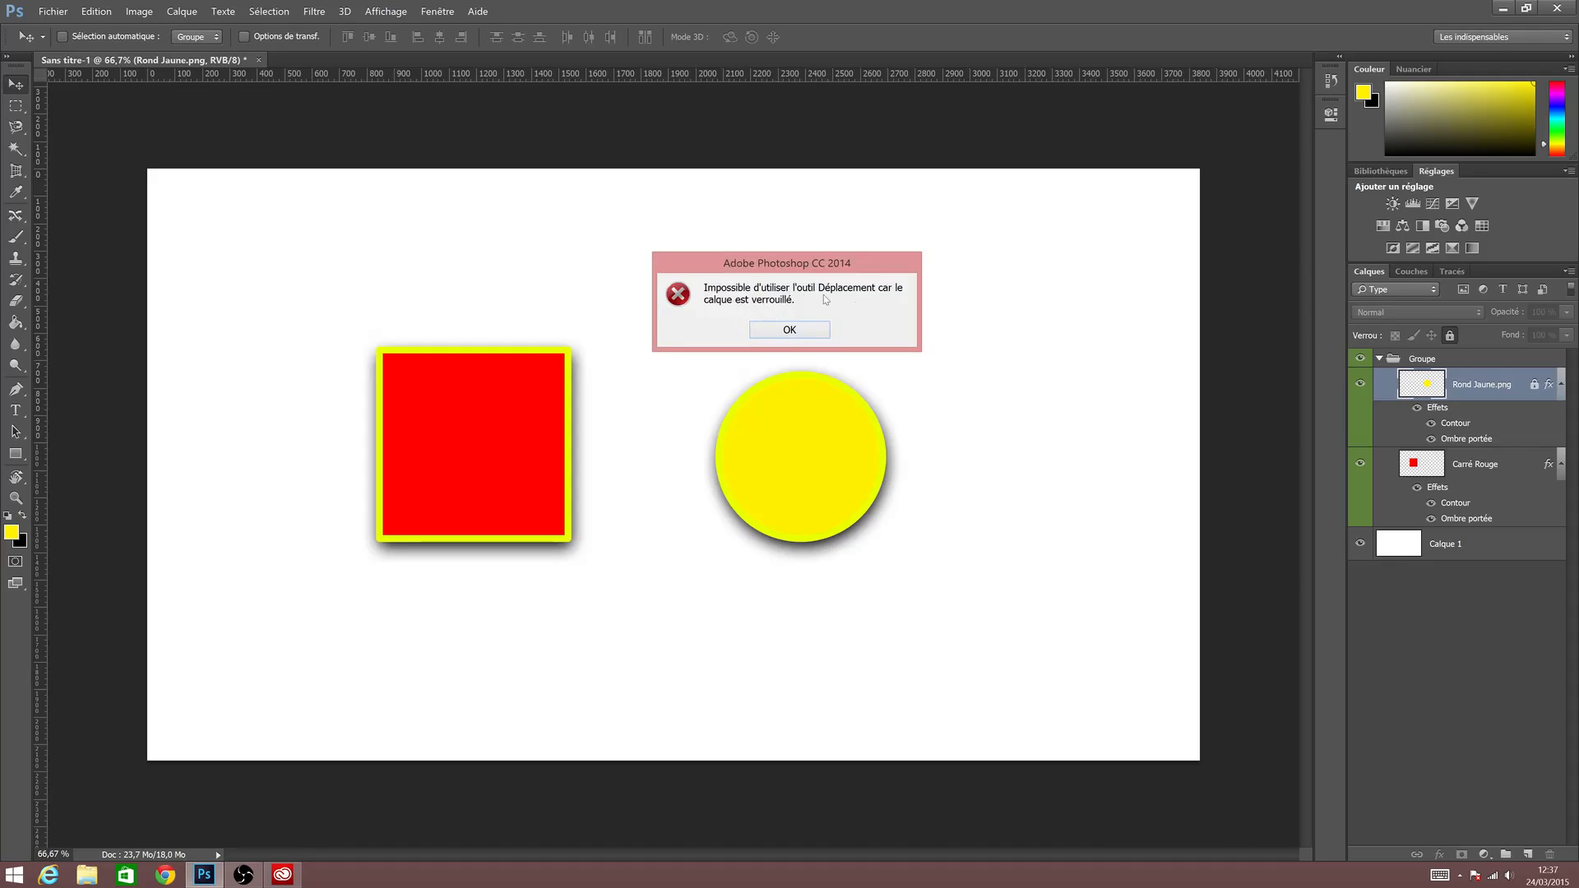
{"action": "left_click", "coordinate": [817, 330]}
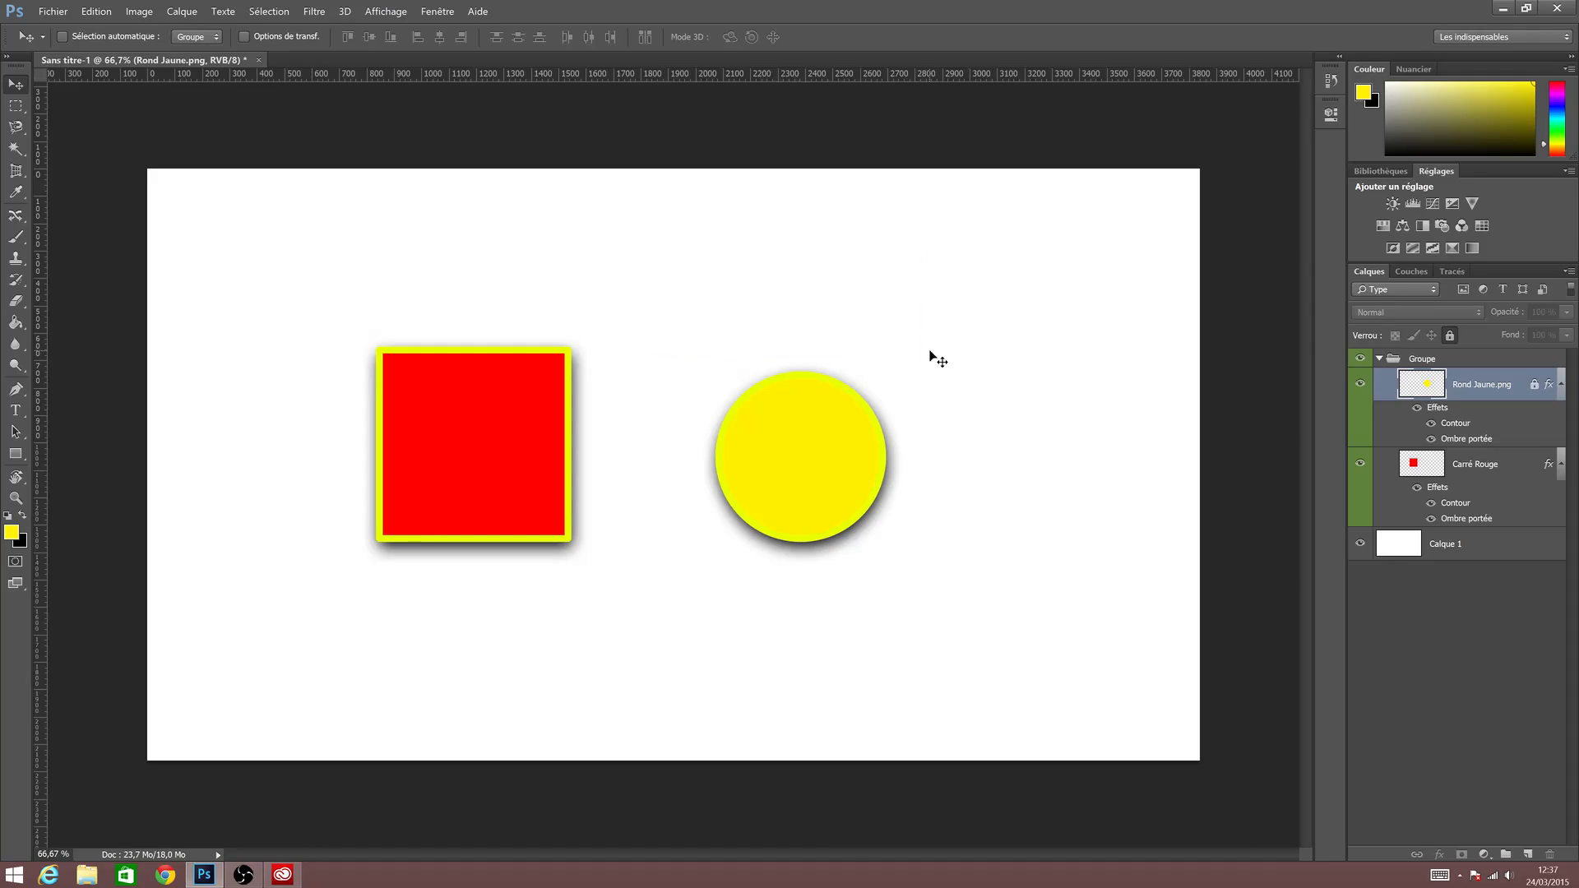
Unlock the Rond Jaune.png layer and hide the Carré Rouge and Calique 1 layers.
{"action": "left_click", "coordinate": [1451, 338]}
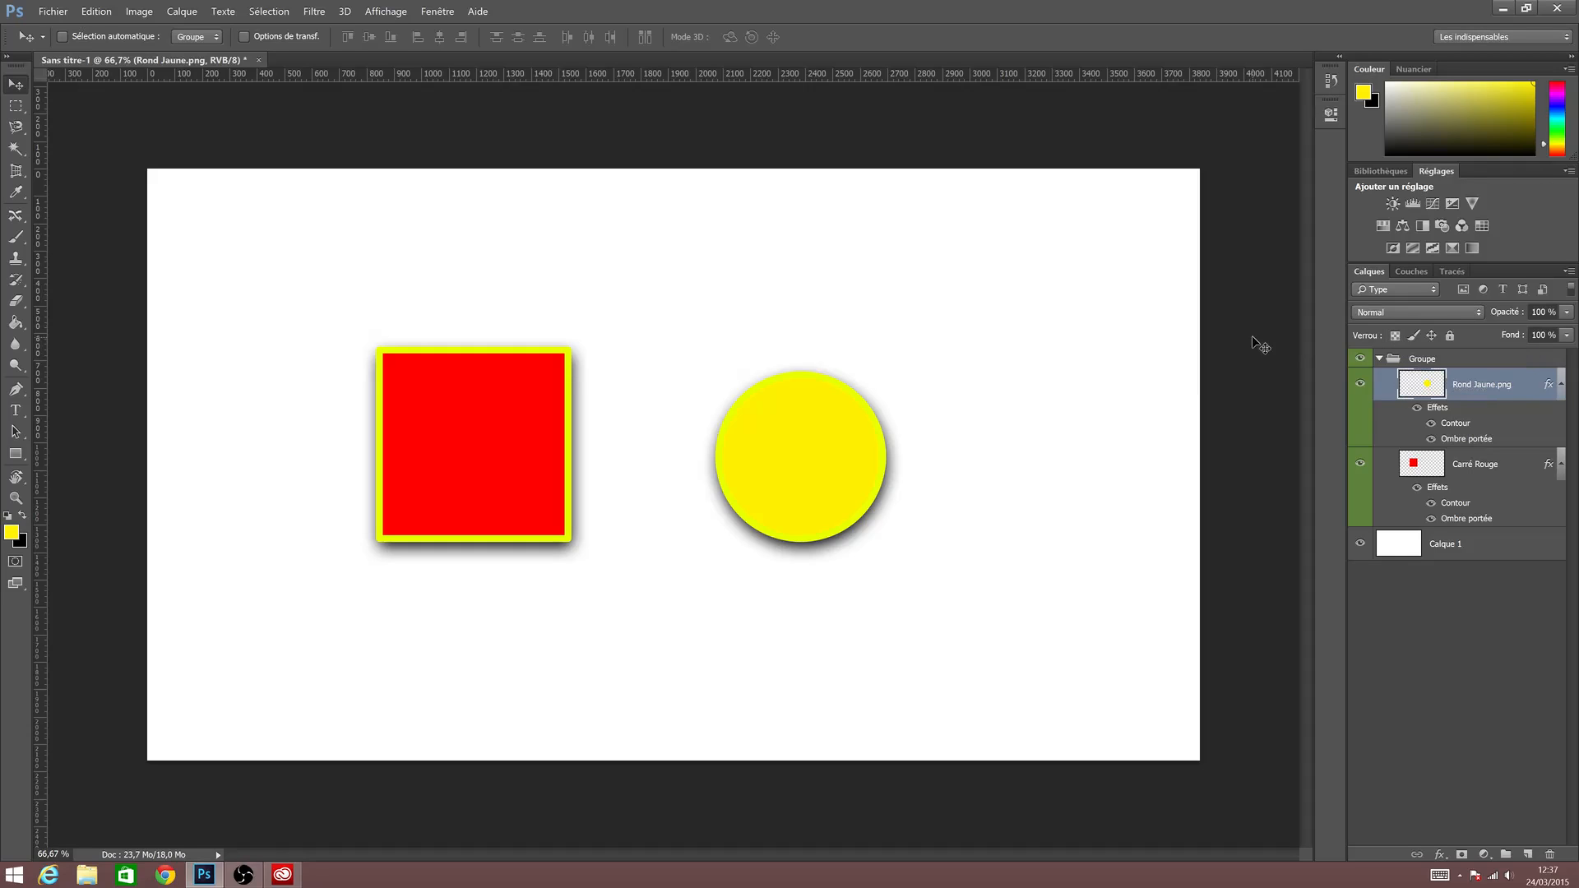
{"action": "left_click", "coordinate": [1360, 463]}
{"action": "left_click", "coordinate": [1360, 544]}
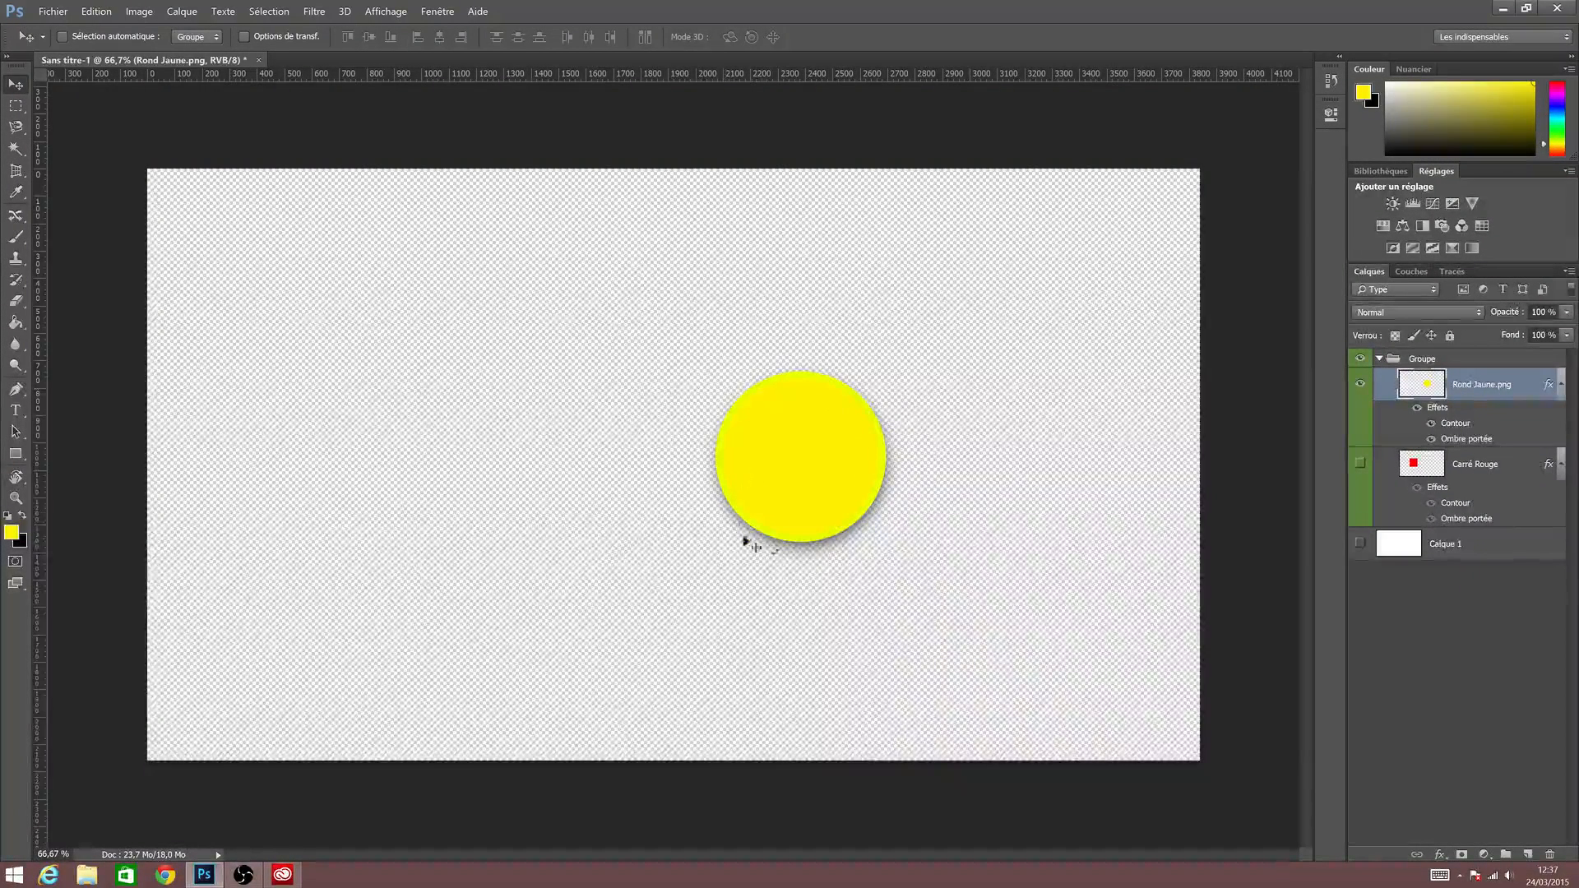
Lock only the transparent pixels of Rond Jaune.png and paint its circle black with the Brush tool.
{"action": "key", "text": "b"}
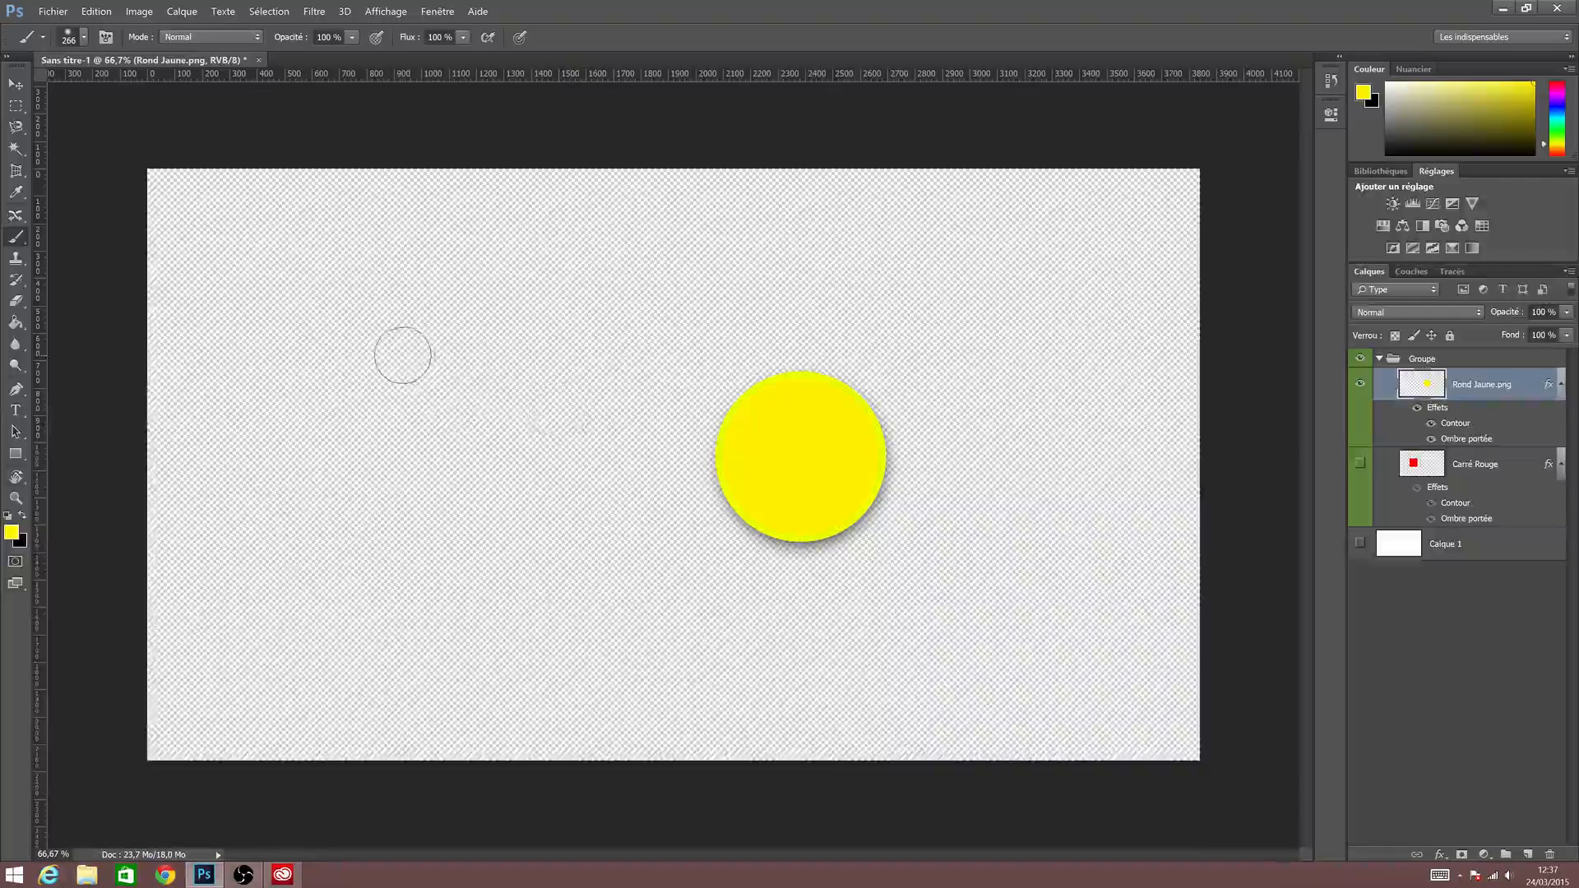
{"action": "left_click", "coordinate": [1396, 336]}
{"action": "mouse_move", "coordinate": [475, 503]}
{"action": "left_mouse_down"}
{"action": "mouse_move", "coordinate": [555, 302]}
{"action": "mouse_move", "coordinate": [374, 257]}
{"action": "left_mouse_up"}
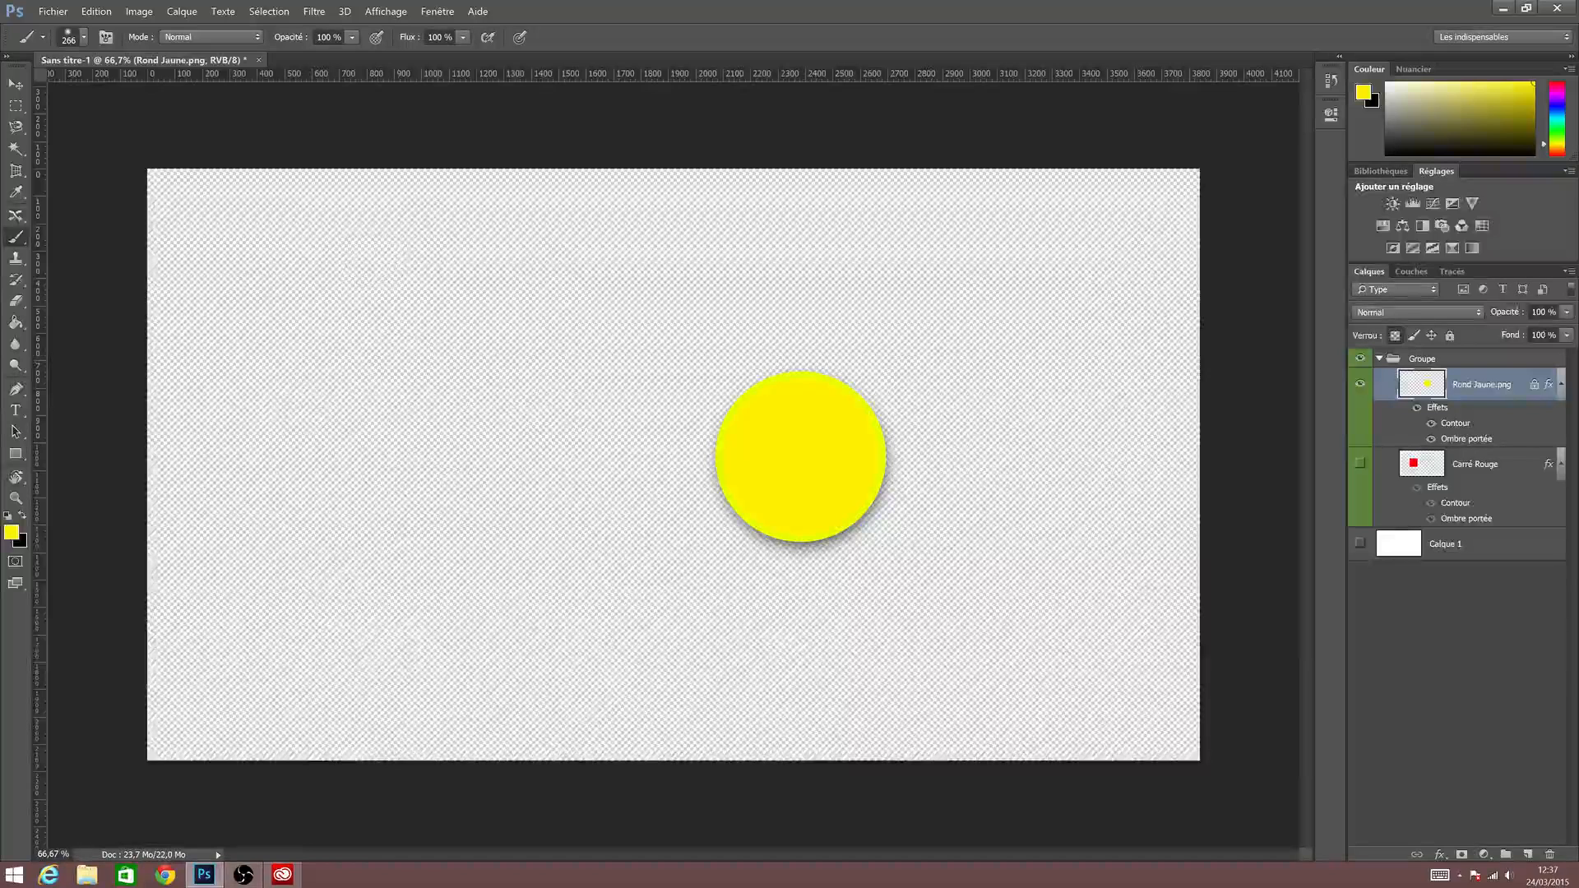
{"action": "mouse_move", "coordinate": [333, 734]}
{"action": "left_mouse_down"}
{"action": "mouse_move", "coordinate": [1008, 625]}
{"action": "mouse_move", "coordinate": [1001, 379]}
{"action": "mouse_move", "coordinate": [825, 286]}
{"action": "left_mouse_up"}
{"action": "left_click", "coordinate": [24, 516]}
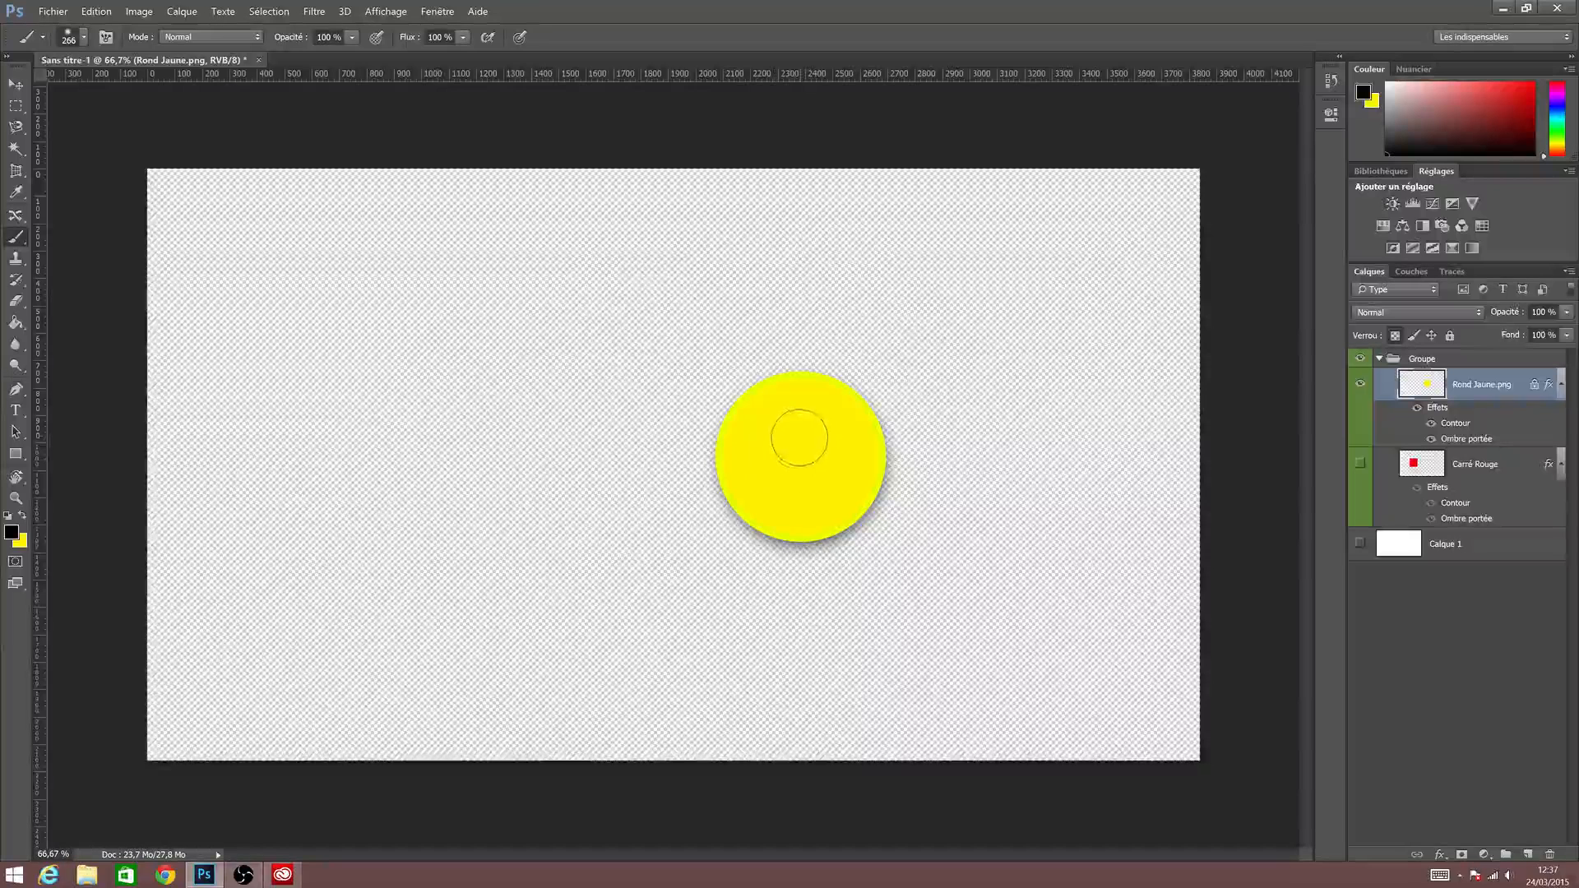
{"action": "mouse_move", "coordinate": [800, 430]}
{"action": "left_mouse_down"}
{"action": "mouse_move", "coordinate": [798, 460]}
{"action": "mouse_move", "coordinate": [823, 436]}
{"action": "mouse_move", "coordinate": [769, 469]}
{"action": "mouse_move", "coordinate": [830, 436]}
{"action": "mouse_move", "coordinate": [810, 453]}
{"action": "mouse_move", "coordinate": [765, 445]}
{"action": "mouse_move", "coordinate": [831, 412]}
{"action": "mouse_move", "coordinate": [847, 494]}
{"action": "mouse_move", "coordinate": [773, 493]}
{"action": "mouse_move", "coordinate": [816, 533]}
{"action": "left_mouse_up"}
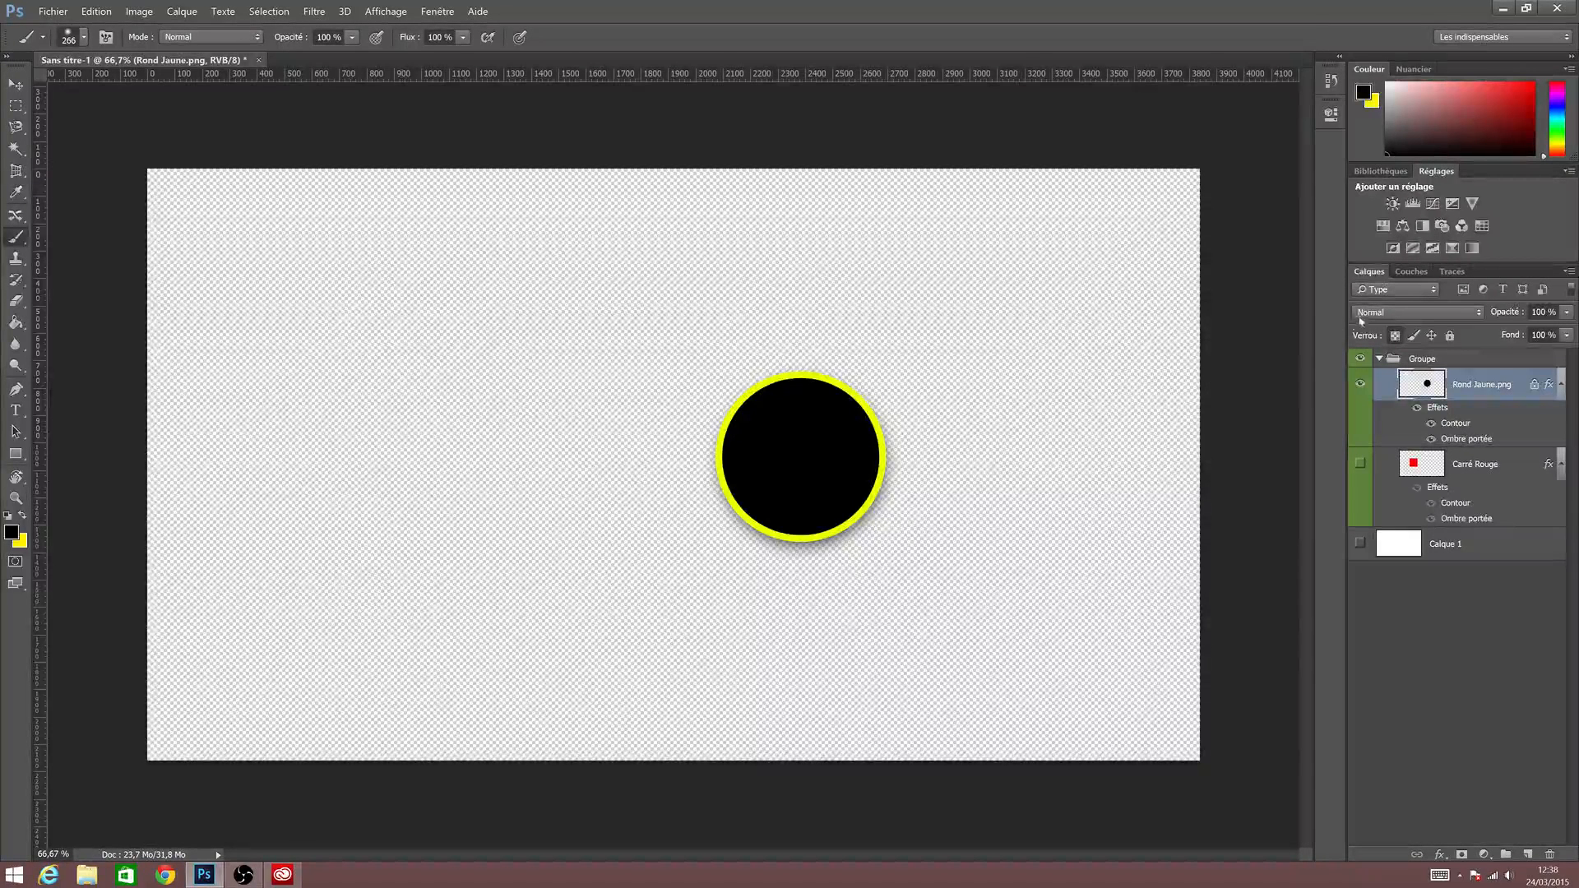
Switch Rond Jaune.png from the transparency lock to the image pixels lock and try to paint and erase on it.
{"action": "left_click", "coordinate": [1395, 334]}
{"action": "left_click", "coordinate": [1412, 337]}
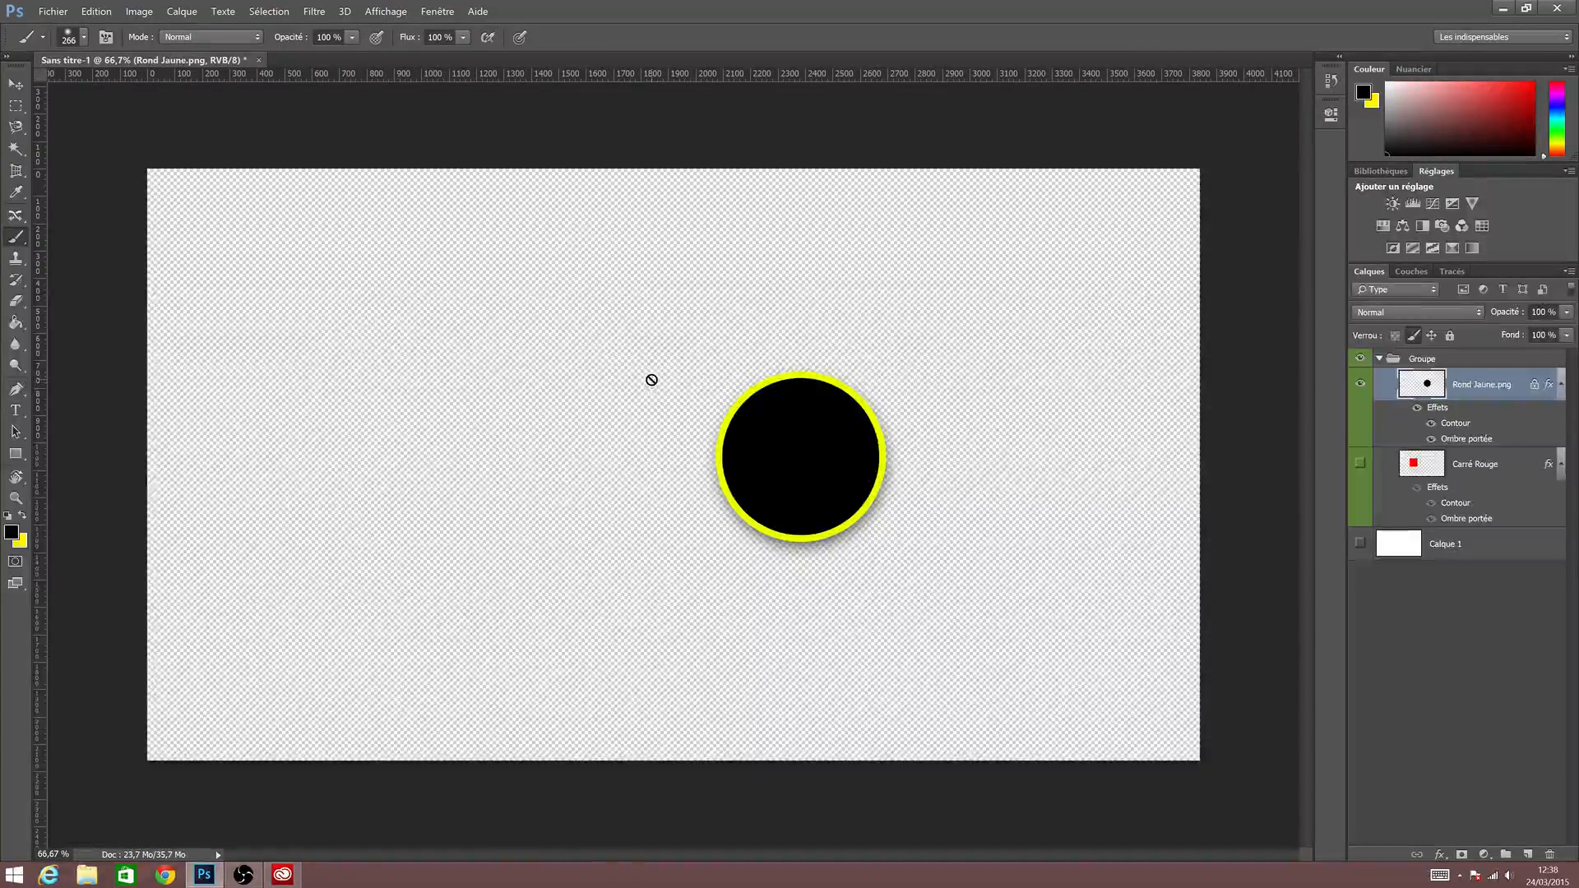
{"action": "left_click", "coordinate": [649, 379]}
{"action": "left_click", "coordinate": [823, 330]}
{"action": "key", "text": "e"}
{"action": "left_click", "coordinate": [751, 466]}
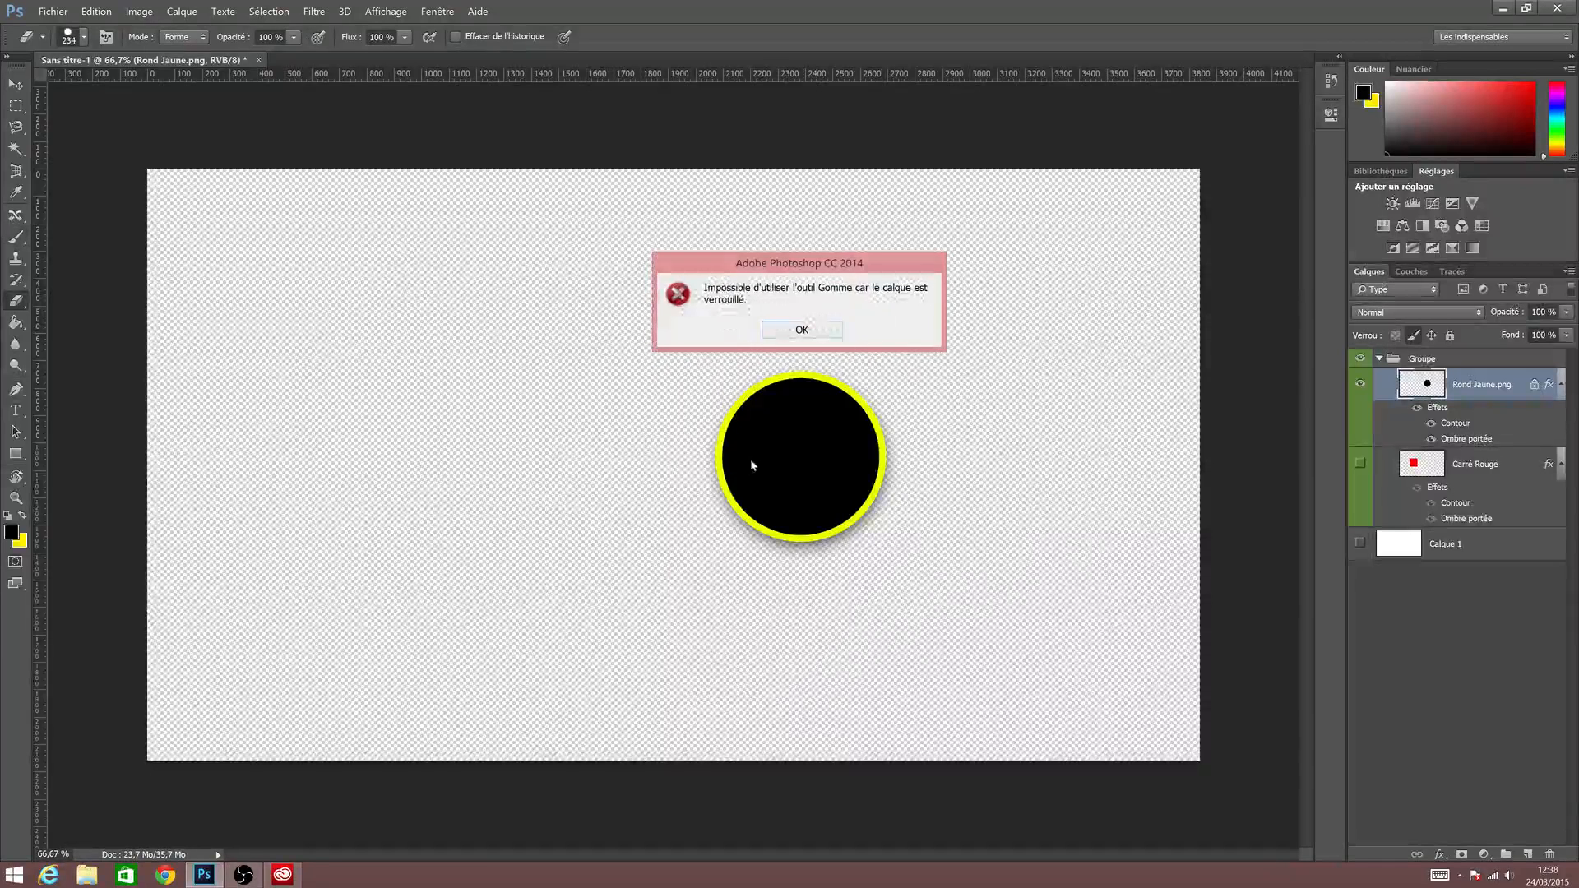
{"action": "left_click", "coordinate": [822, 330]}
Switch Rond Jaune.png to the position lock only, paint test brush strokes beside and across the circle, and undo them.
{"action": "left_click", "coordinate": [1414, 335]}
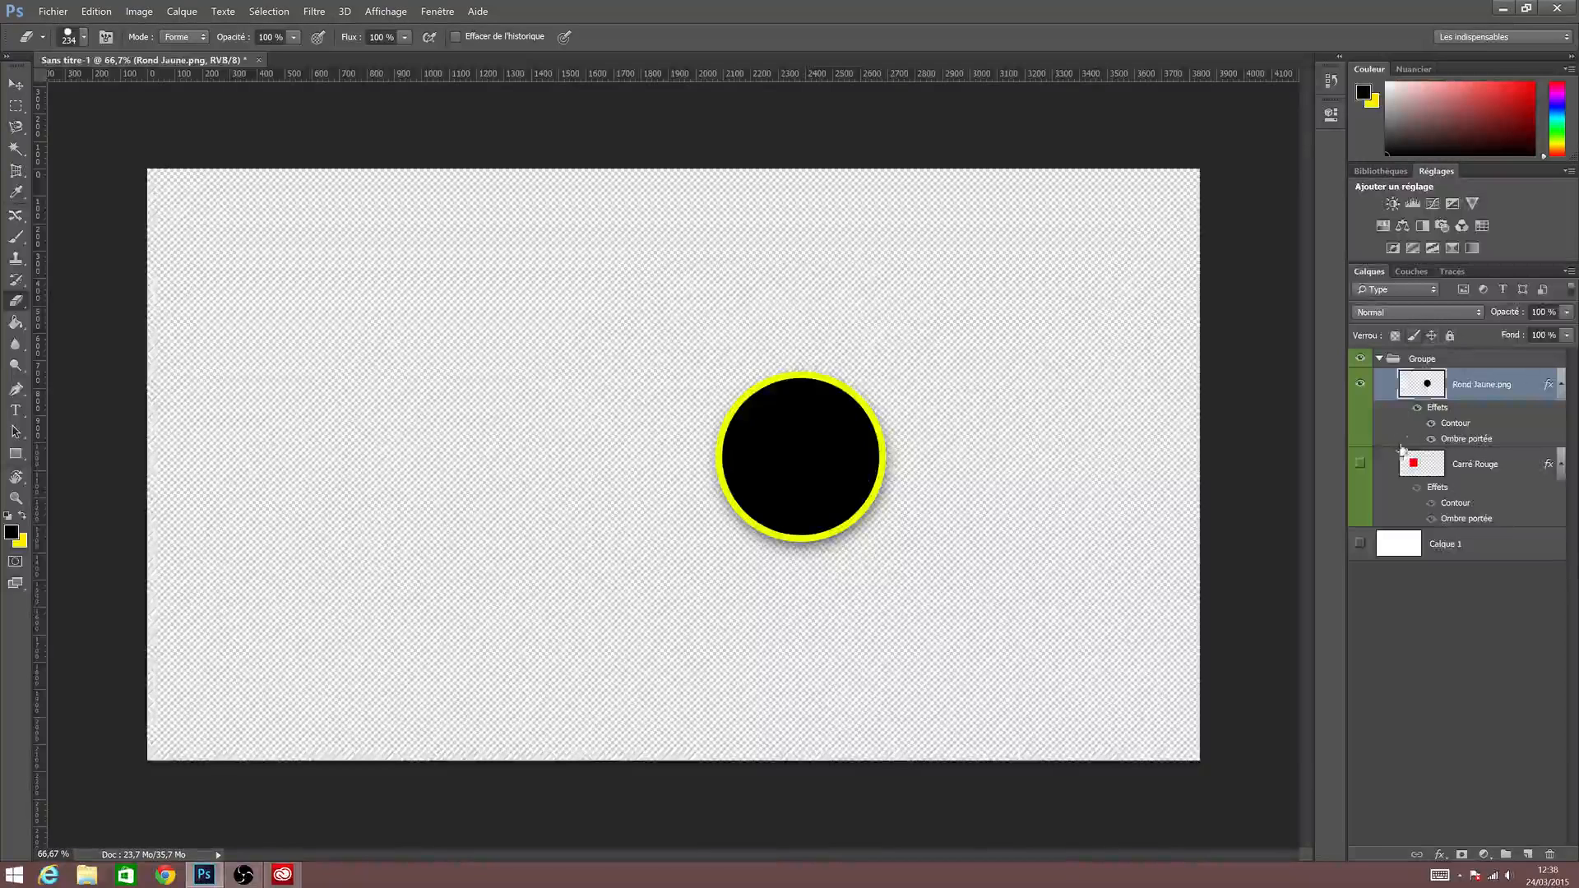
{"action": "left_click", "coordinate": [1432, 338]}
{"action": "key", "text": "b"}
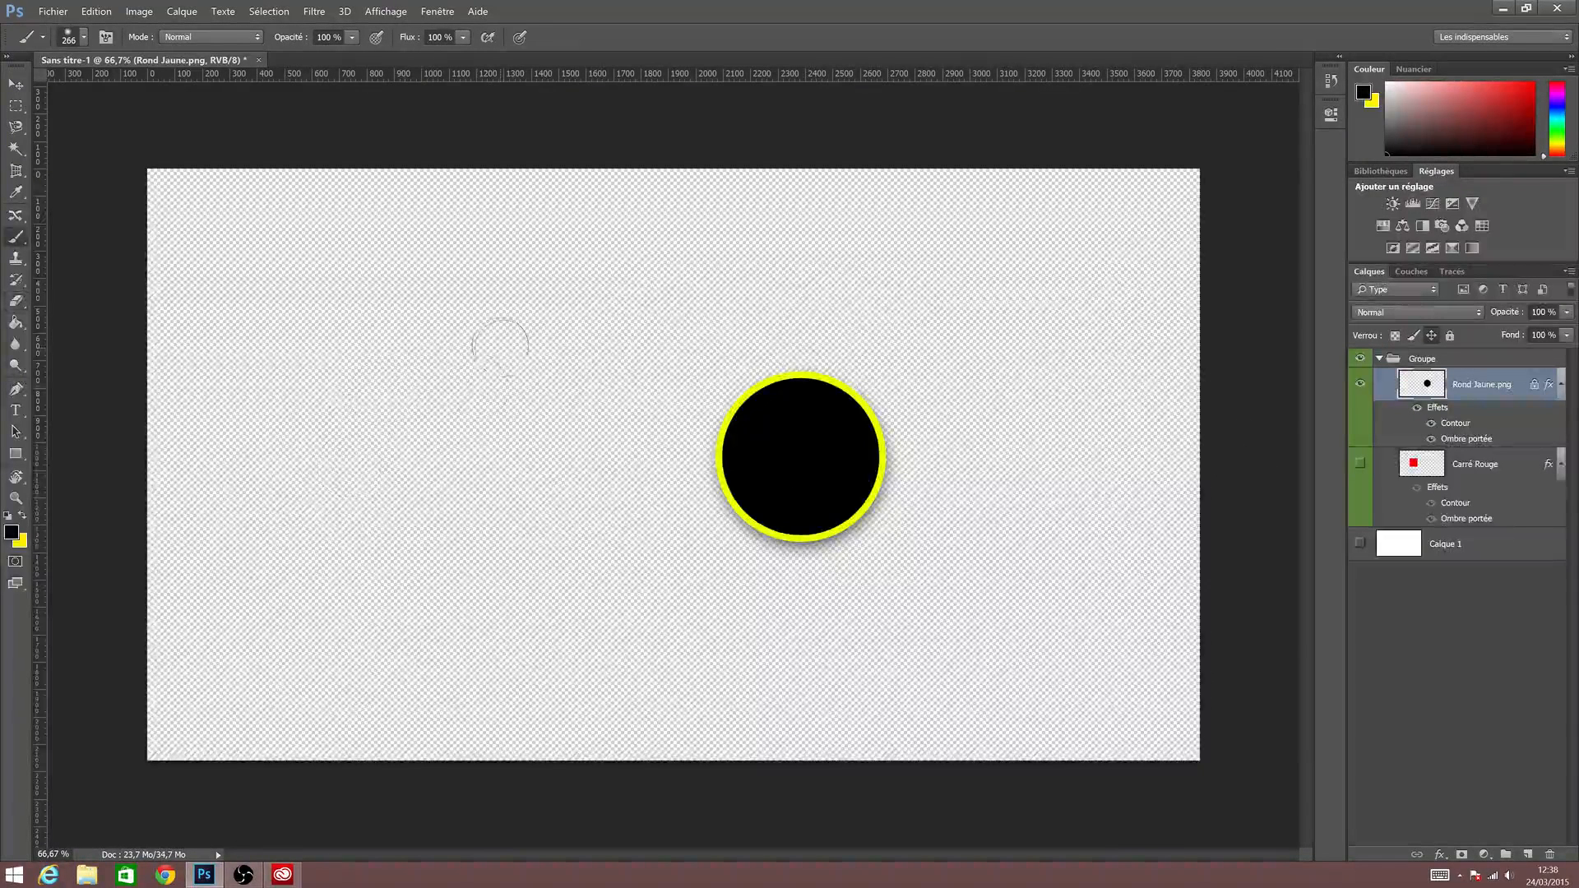
{"action": "mouse_move", "coordinate": [420, 375]}
{"action": "left_mouse_down"}
{"action": "mouse_move", "coordinate": [493, 335]}
{"action": "mouse_move", "coordinate": [451, 334]}
{"action": "mouse_move", "coordinate": [441, 366]}
{"action": "mouse_move", "coordinate": [445, 350]}
{"action": "mouse_move", "coordinate": [464, 395]}
{"action": "mouse_move", "coordinate": [457, 345]}
{"action": "mouse_move", "coordinate": [386, 329]}
{"action": "mouse_move", "coordinate": [419, 434]}
{"action": "left_mouse_up"}
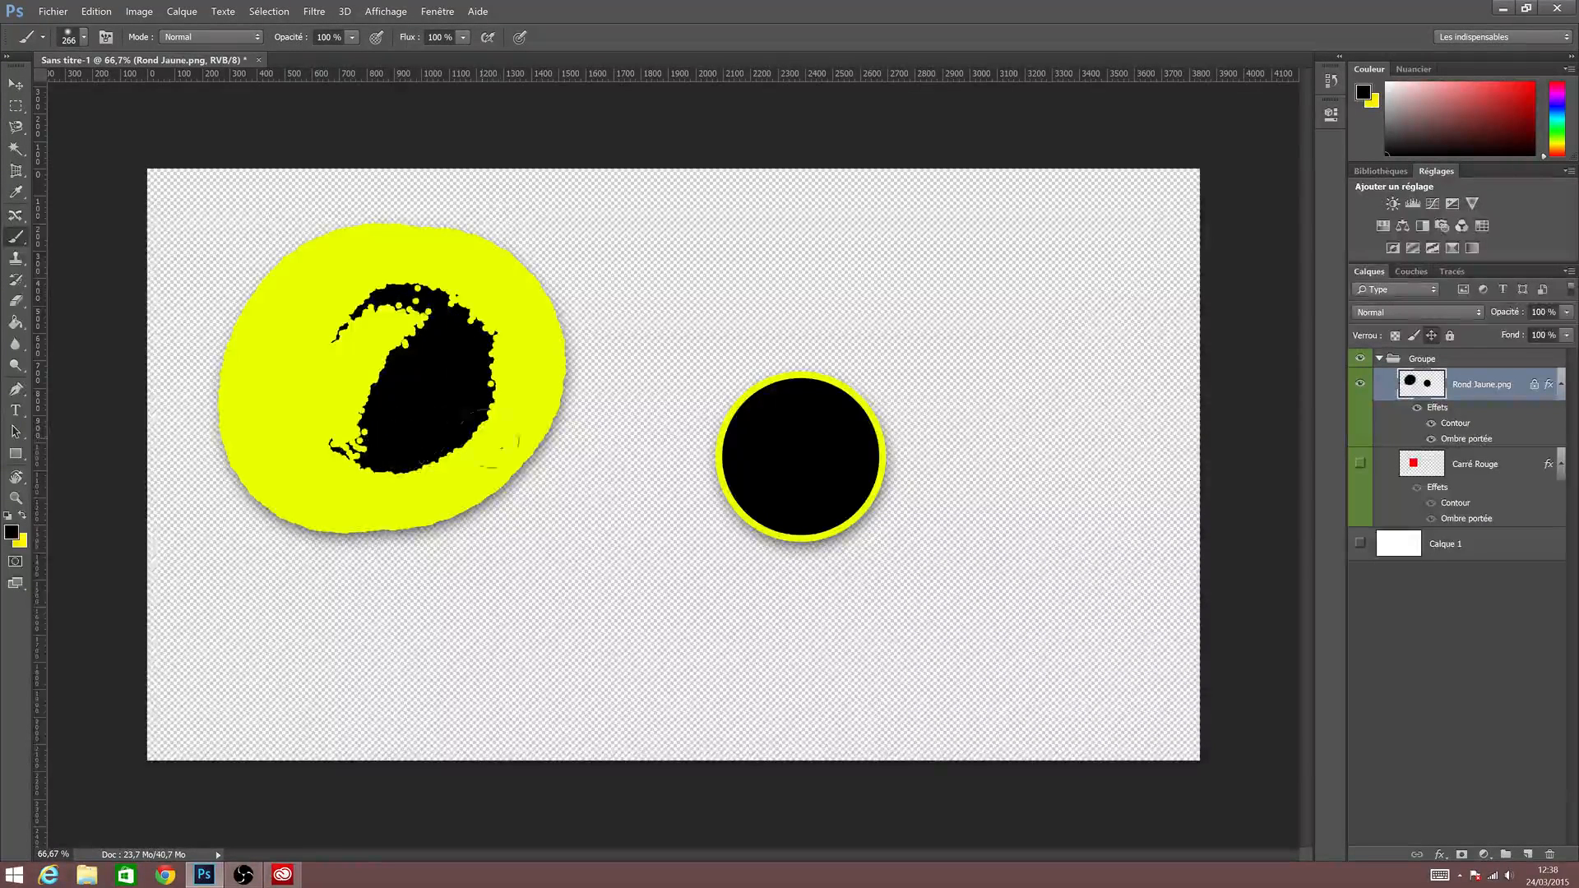
{"action": "key", "text": "ctrl+z"}
{"action": "left_click_drag", "start_coordinate": [266, 361], "coordinate": [504, 366]}
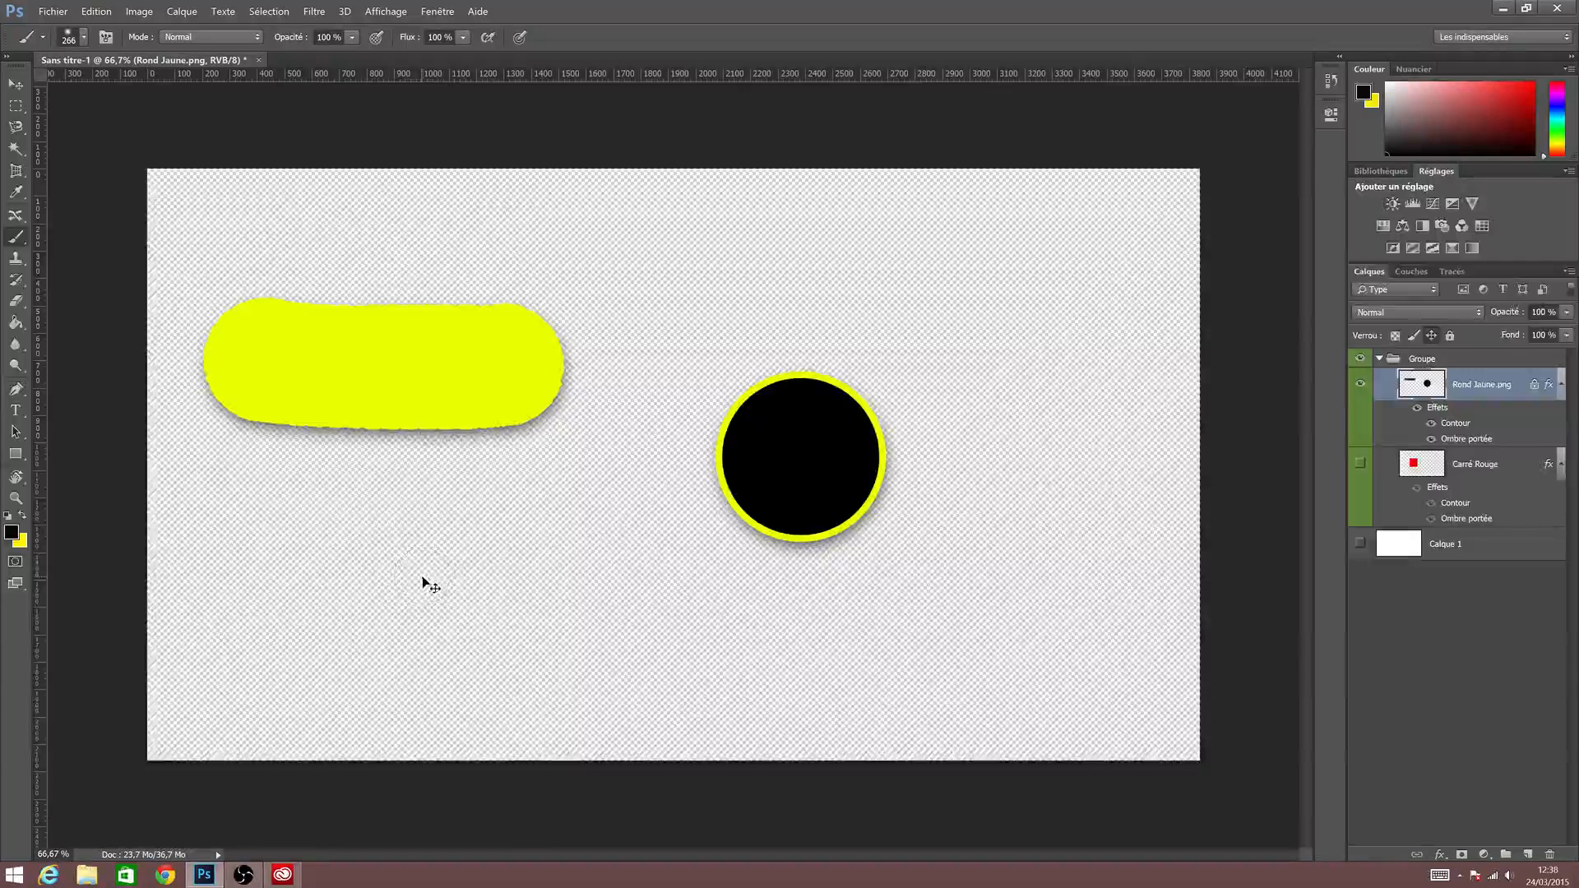
{"action": "key", "text": "ctrl+z"}
{"action": "left_click_drag", "start_coordinate": [646, 456], "coordinate": [926, 456]}
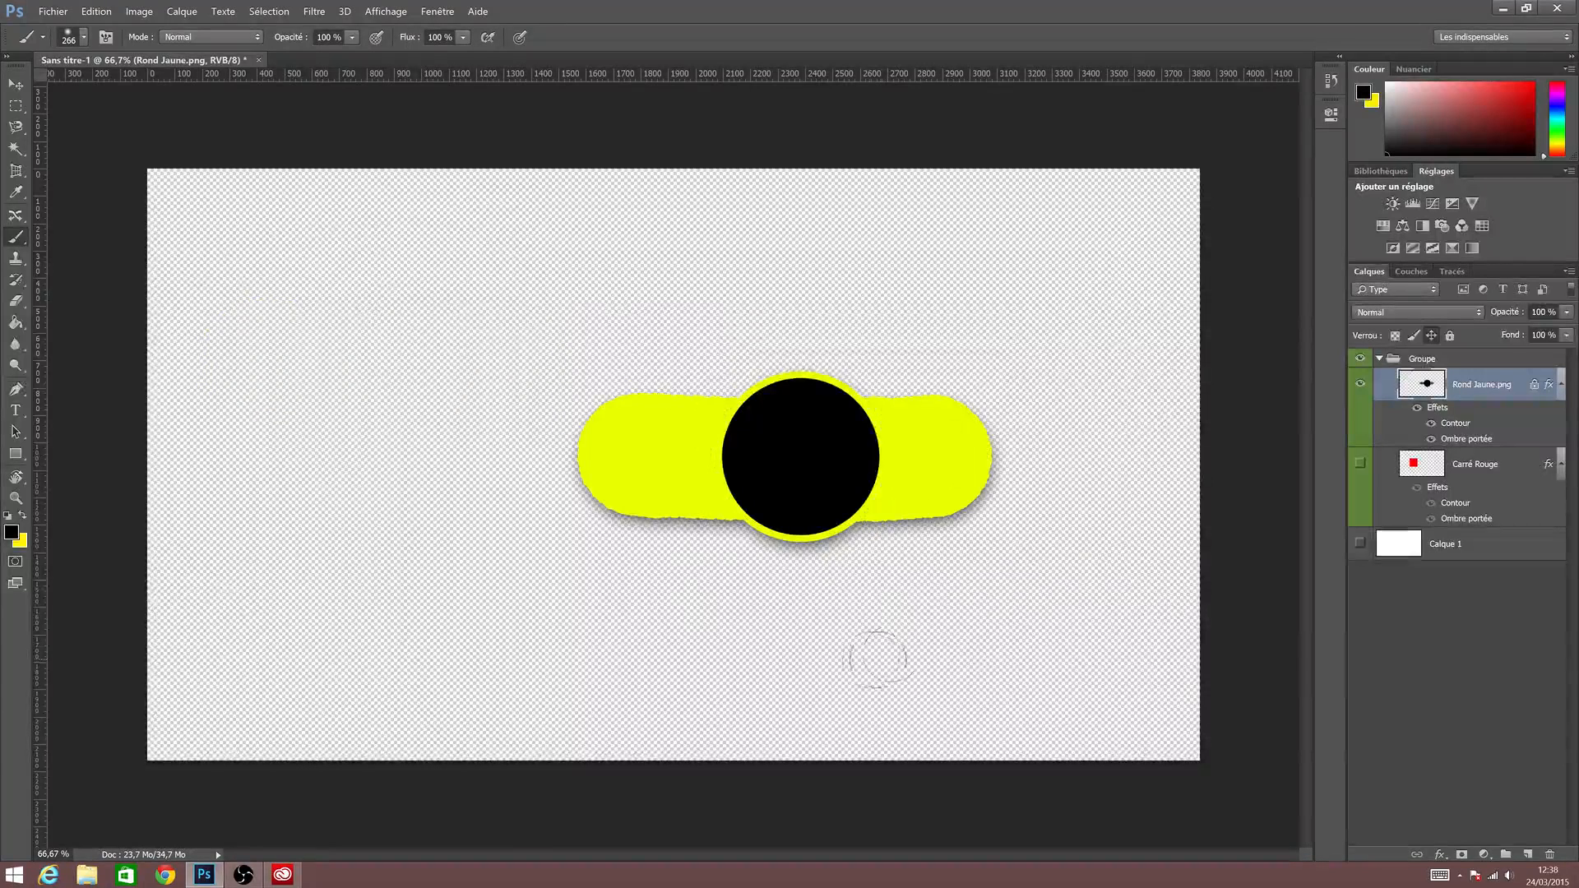
{"action": "key", "text": "ctrl+z"}
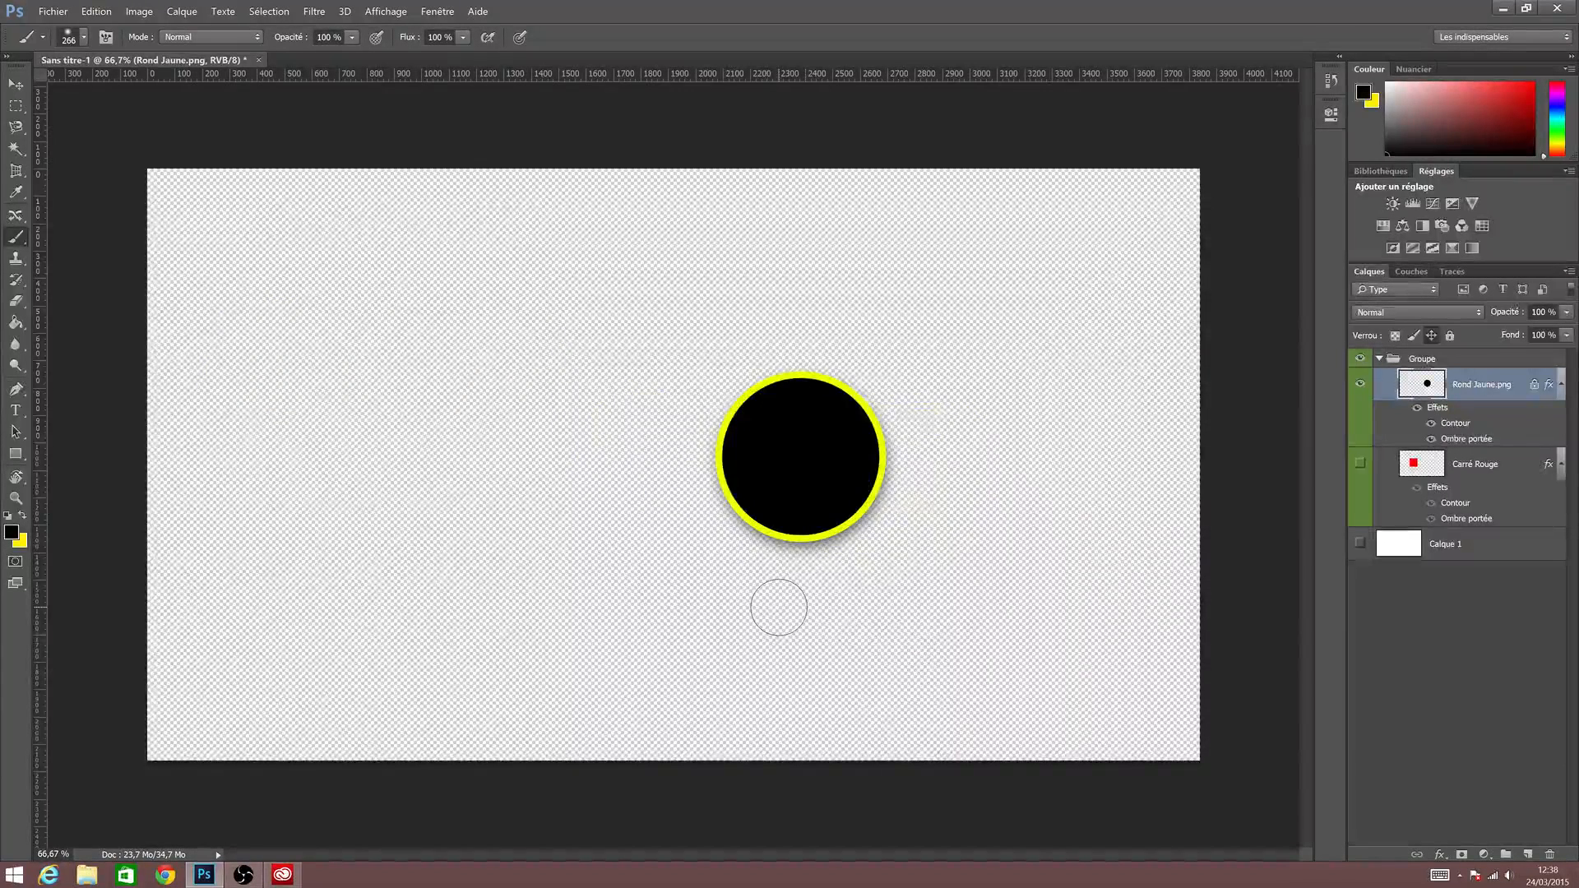
Try to move the black circle with the Move tool while the layer's position is locked.
{"action": "left_click", "coordinate": [16, 84]}
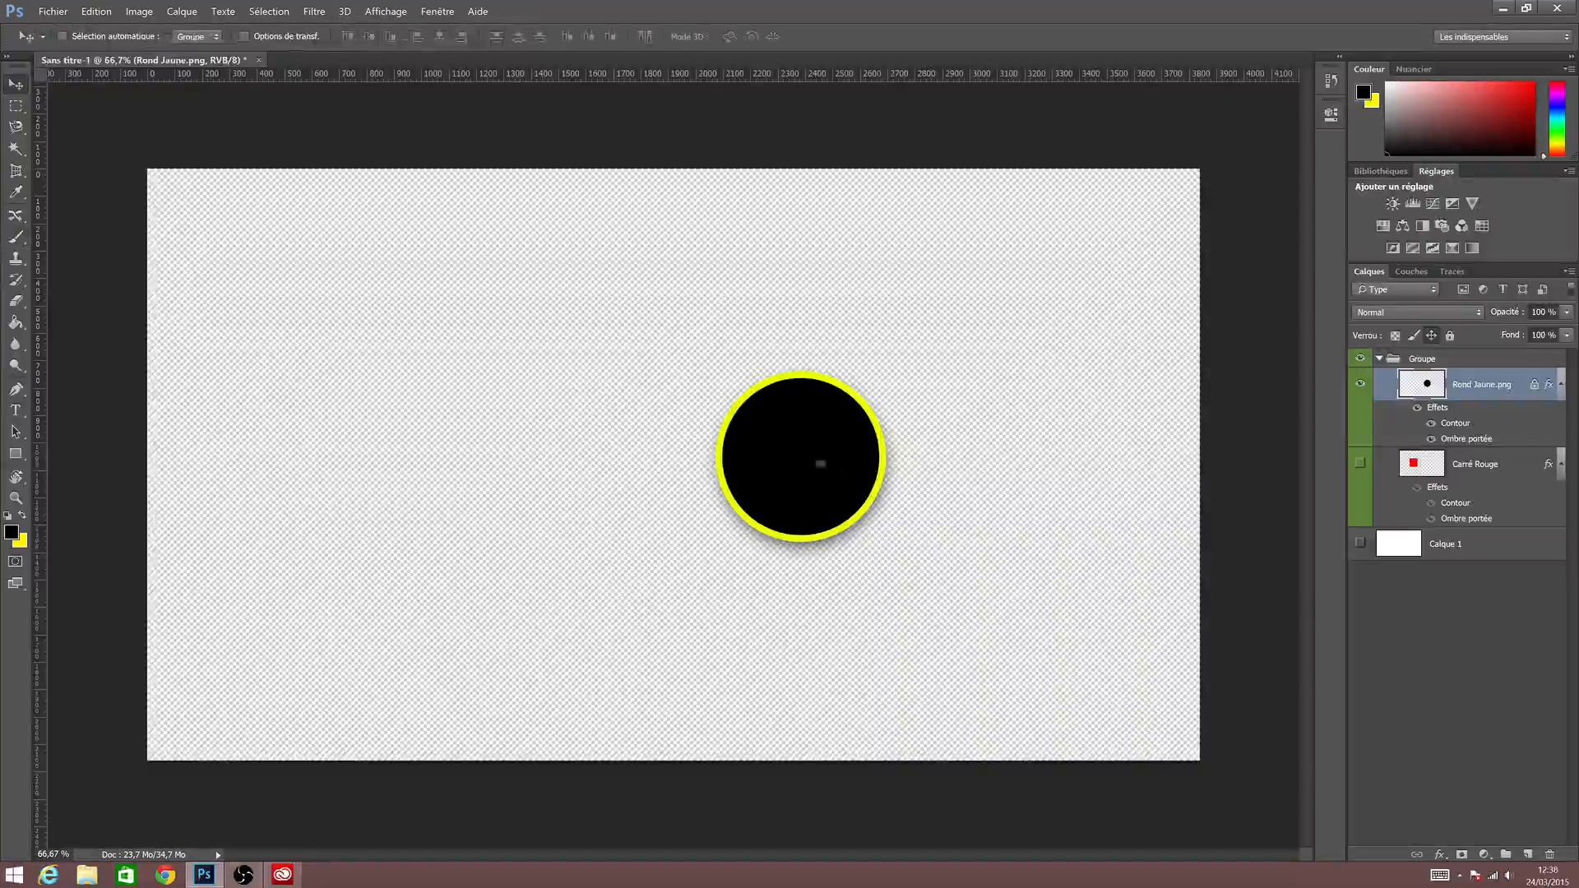
{"action": "left_click", "coordinate": [682, 503]}
{"action": "left_click", "coordinate": [791, 327]}
{"action": "left_click", "coordinate": [834, 251]}
{"action": "left_click", "coordinate": [806, 326]}
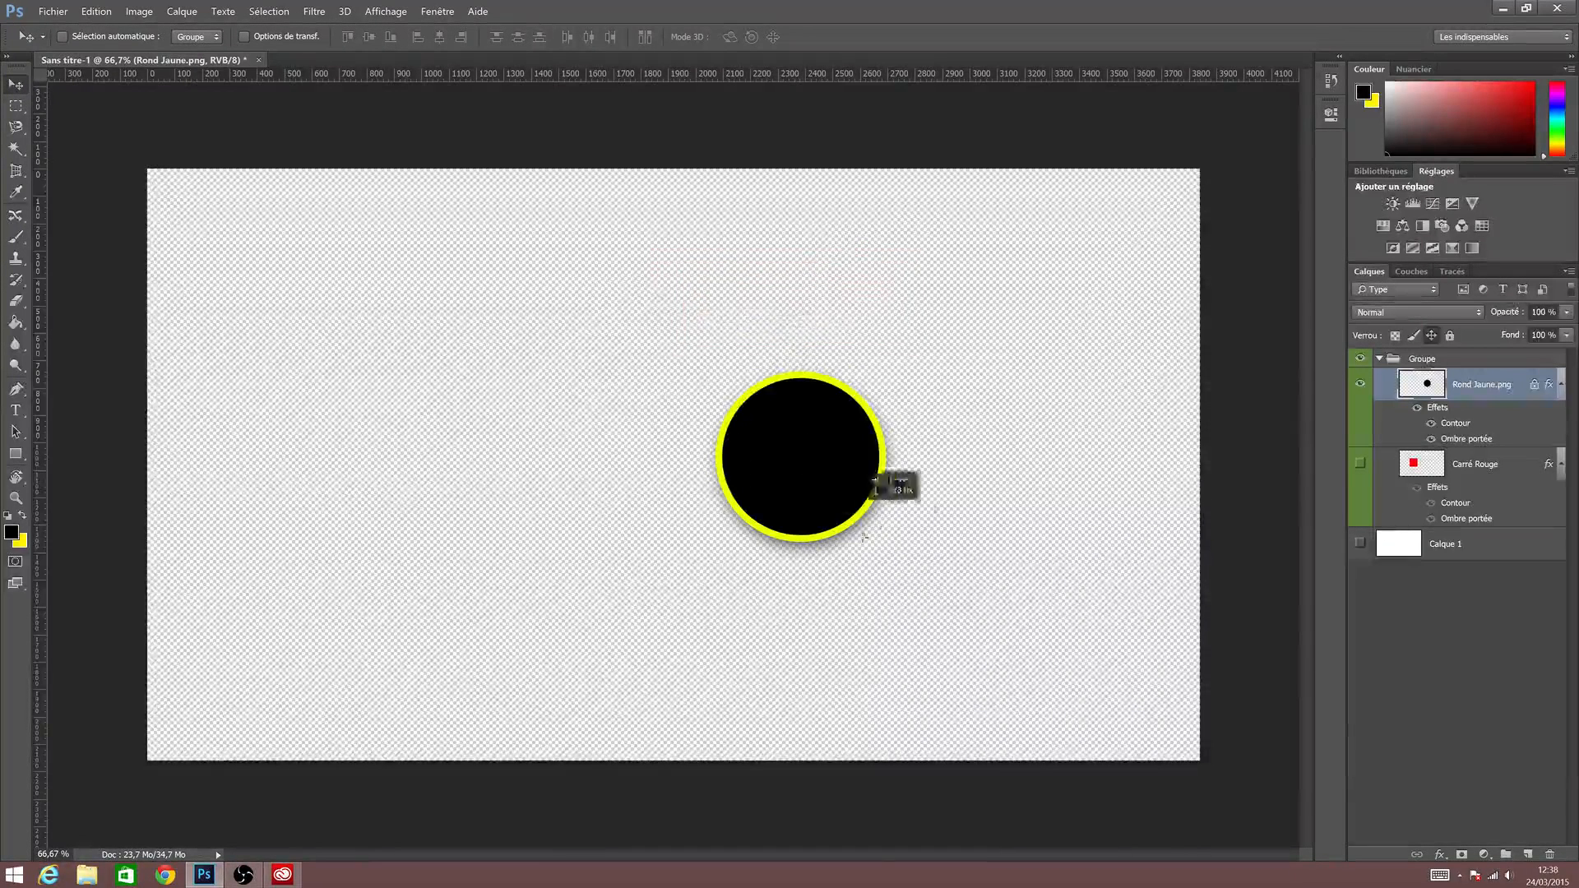
{"action": "left_click", "coordinate": [870, 471]}
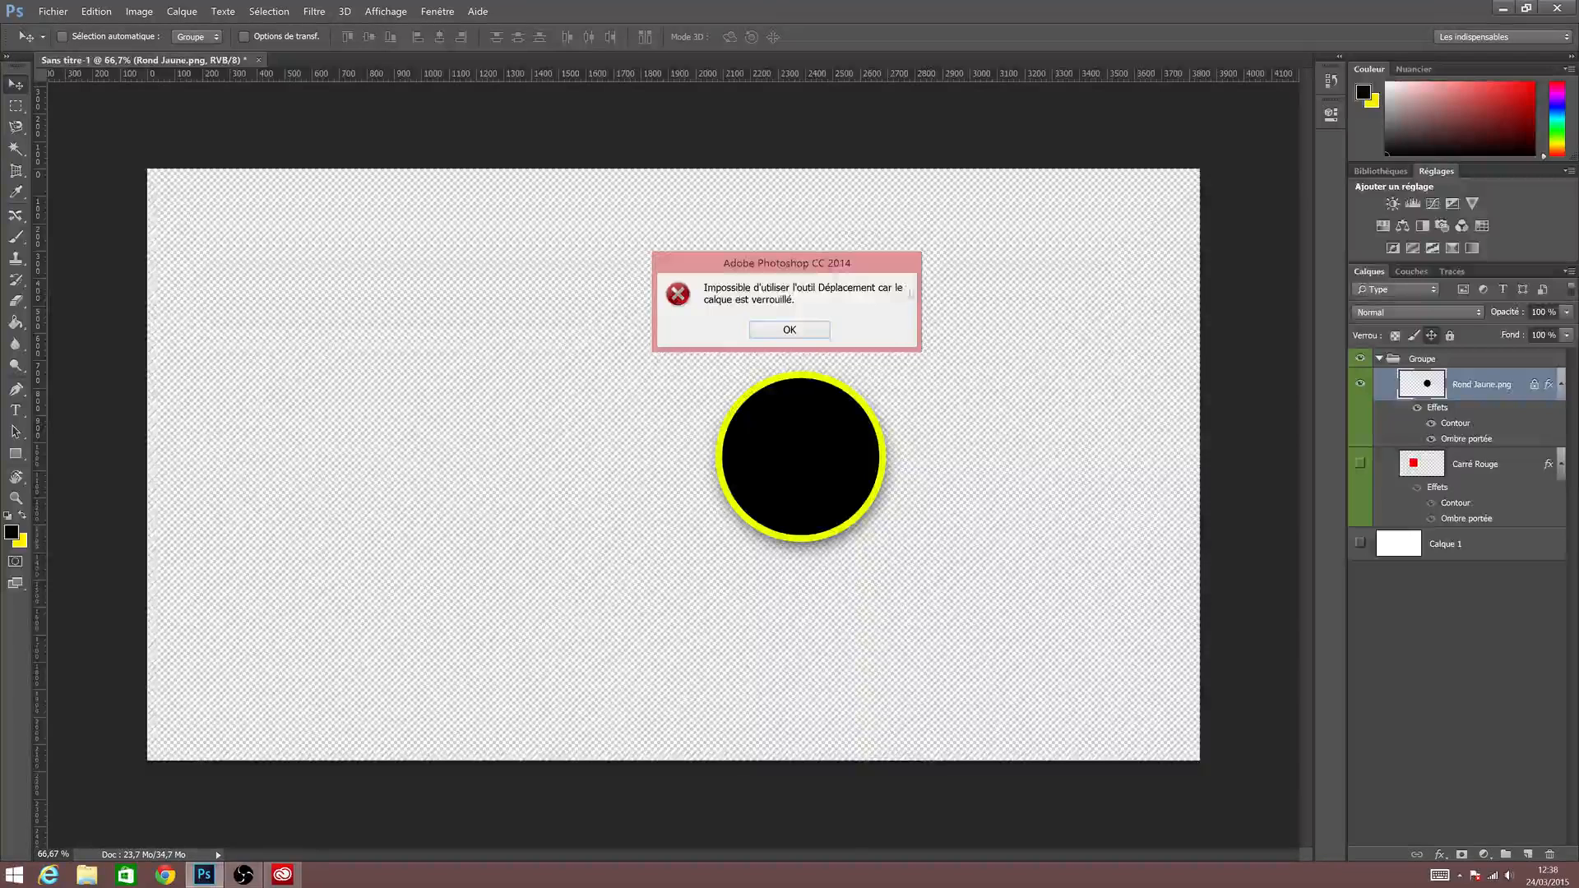
{"action": "key", "text": "Return"}
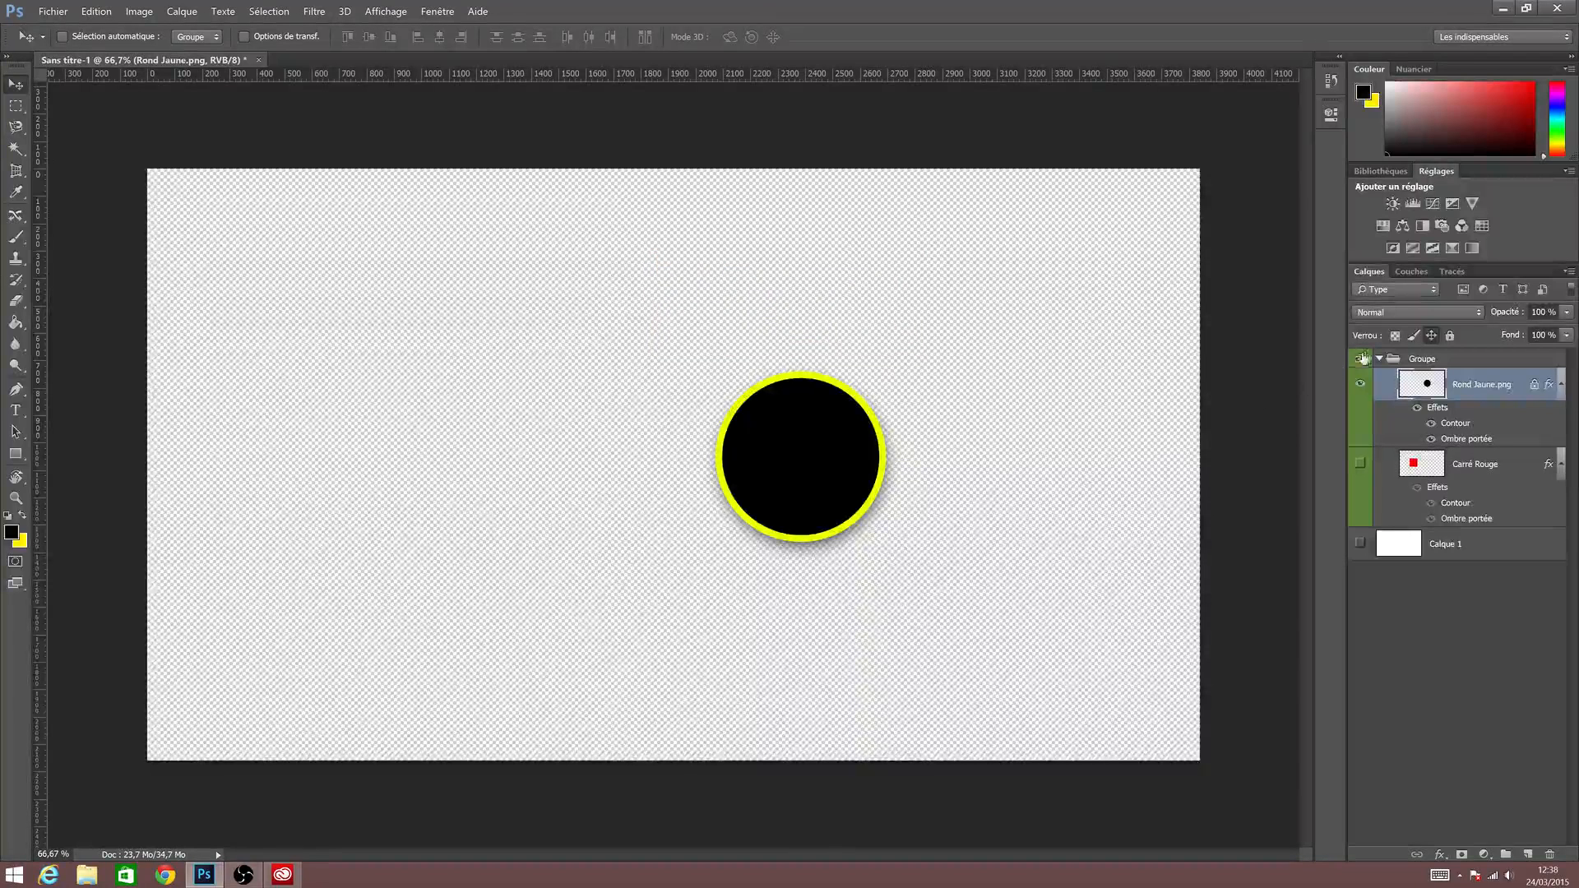
Lock only the transparent pixels of Rond Jaune.png and move the black circle up and to the left.
{"action": "left_click", "coordinate": [1449, 337]}
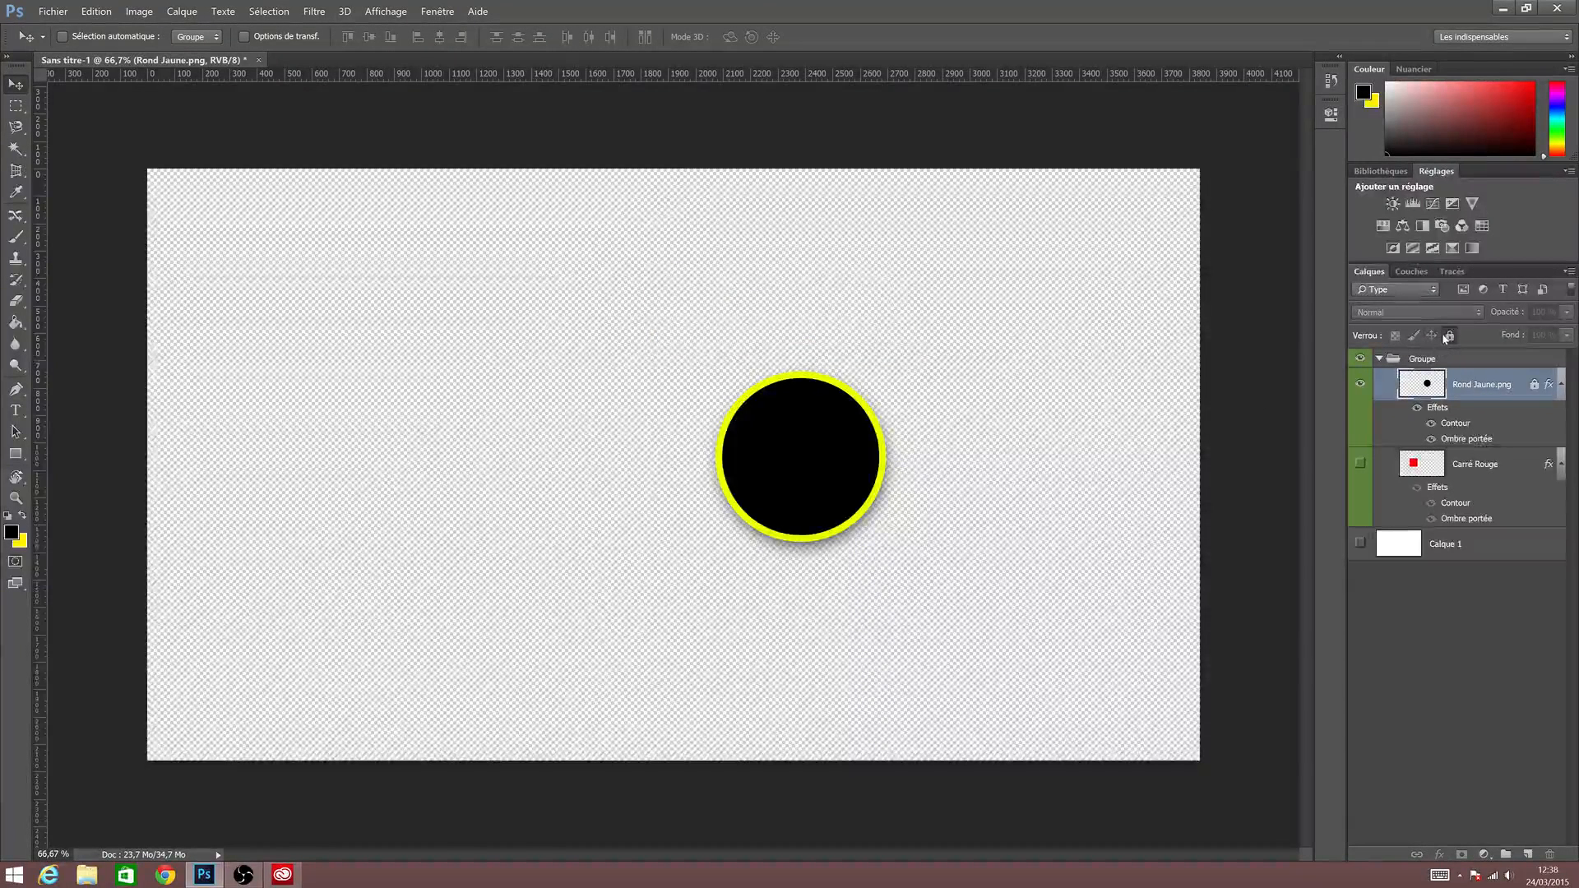
{"action": "left_click", "coordinate": [1449, 337]}
{"action": "left_click", "coordinate": [1414, 336]}
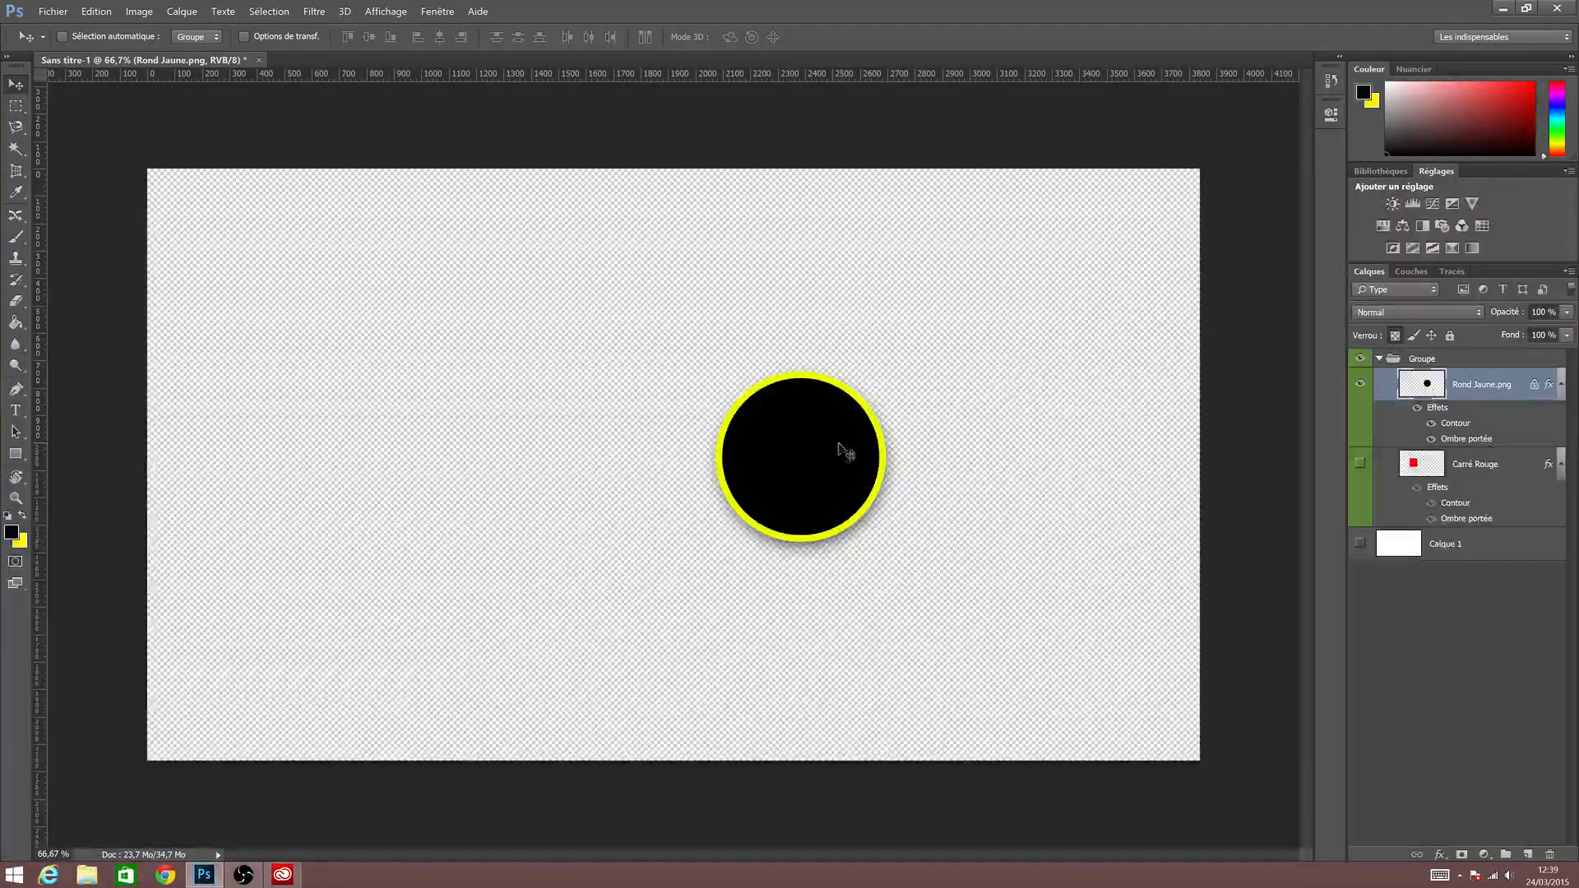
{"action": "left_click_drag", "start_coordinate": [835, 473], "coordinate": [793, 477]}
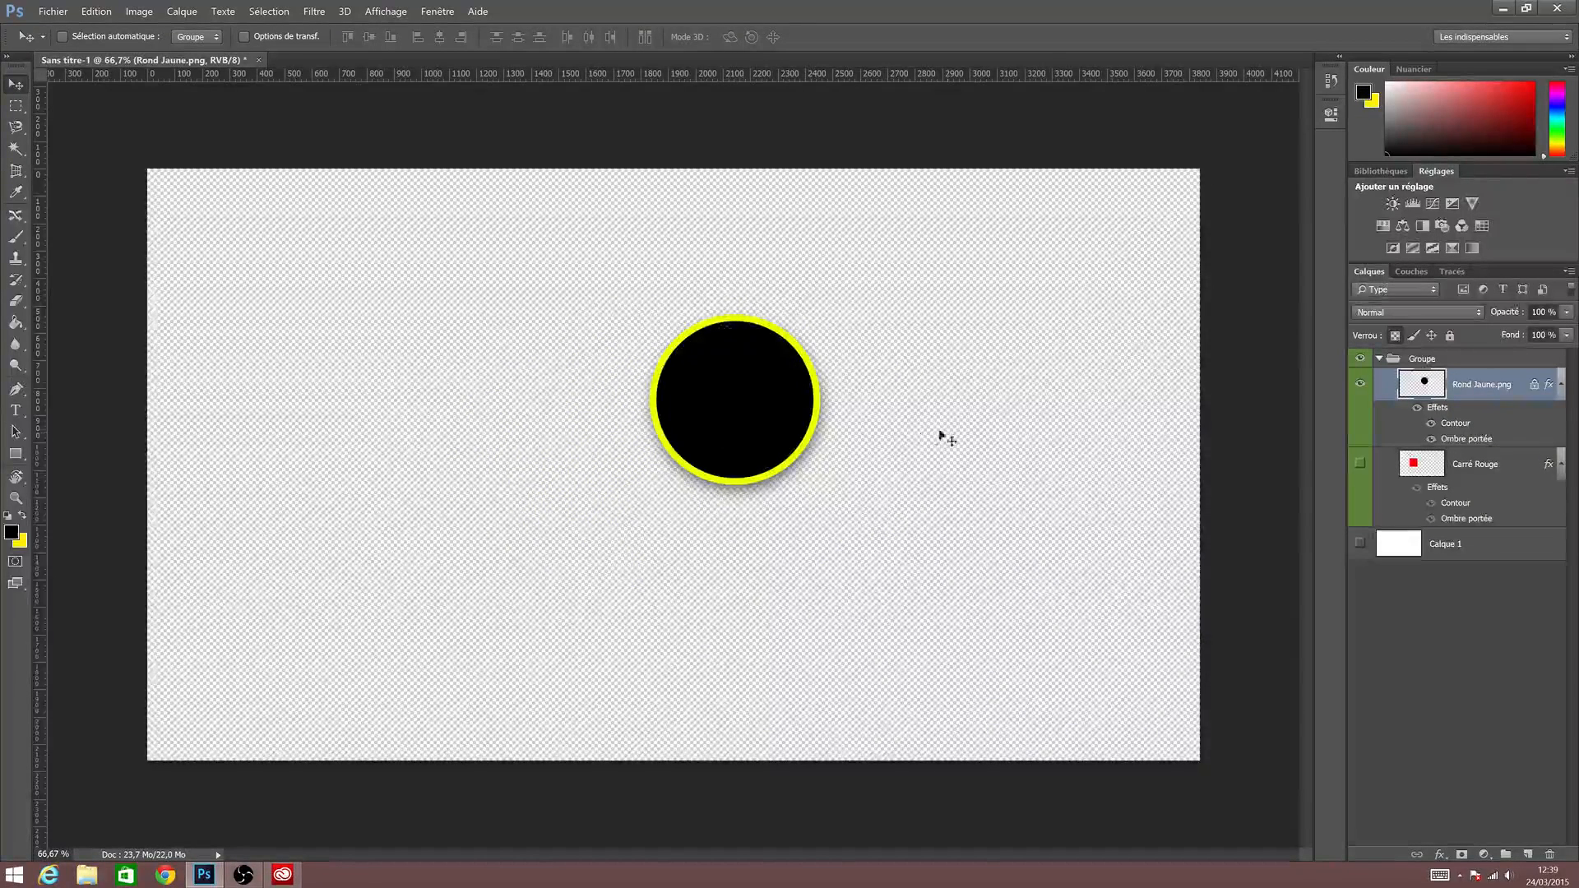
Set the foreground colour to red and paint the black circle completely red with the Brush tool.
{"action": "key", "text": "b"}
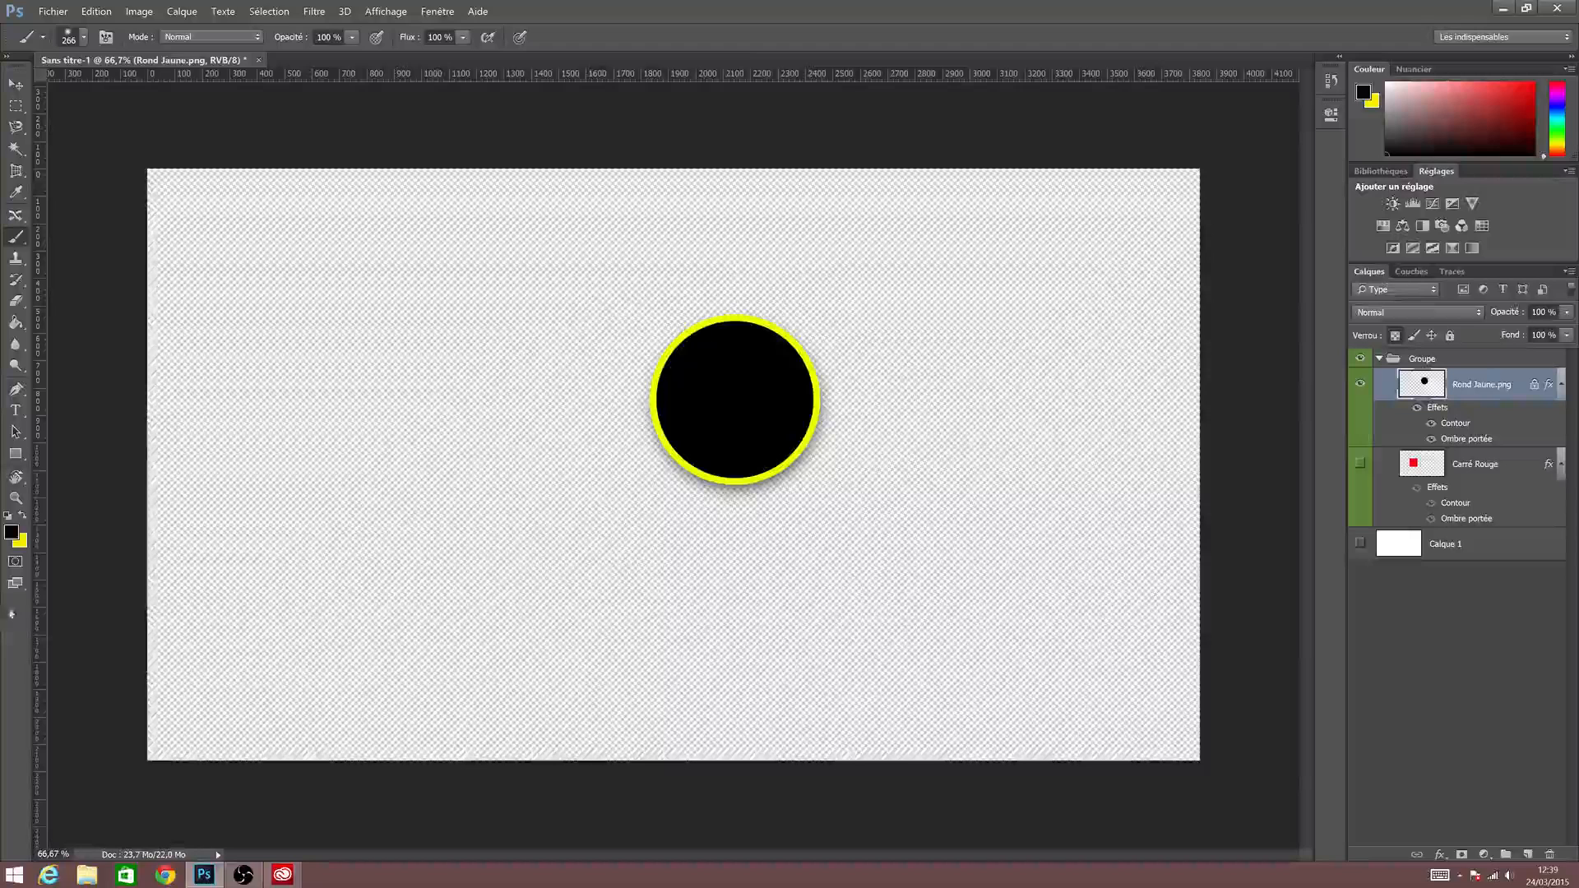
{"action": "left_click", "coordinate": [22, 515]}
{"action": "left_click", "coordinate": [11, 532]}
{"action": "type", "text": "ff0000"}
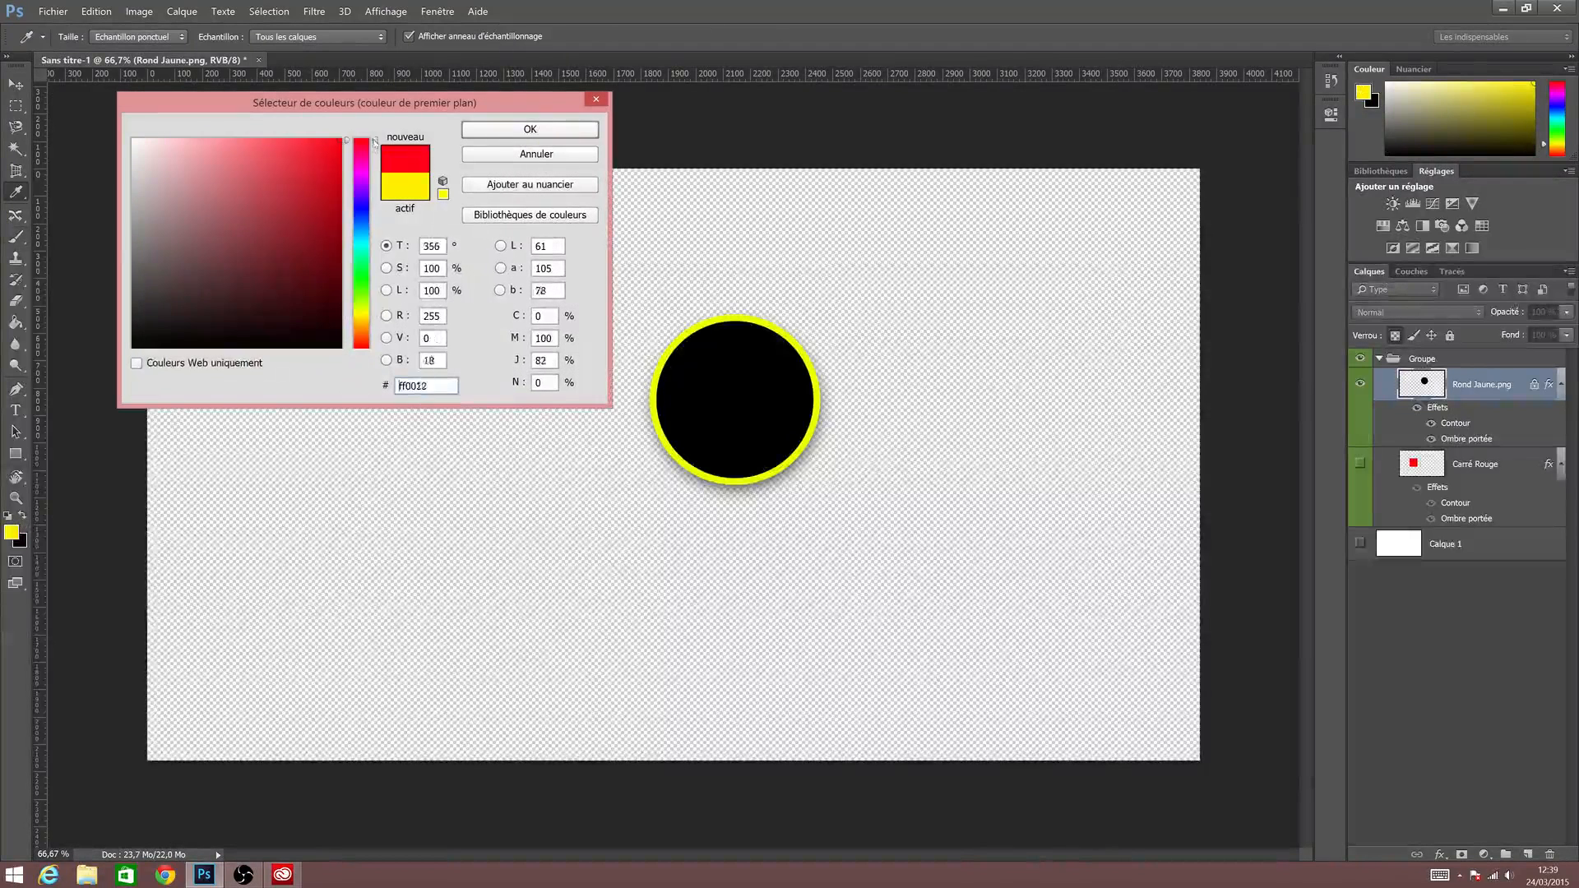
{"action": "left_click", "coordinate": [529, 130]}
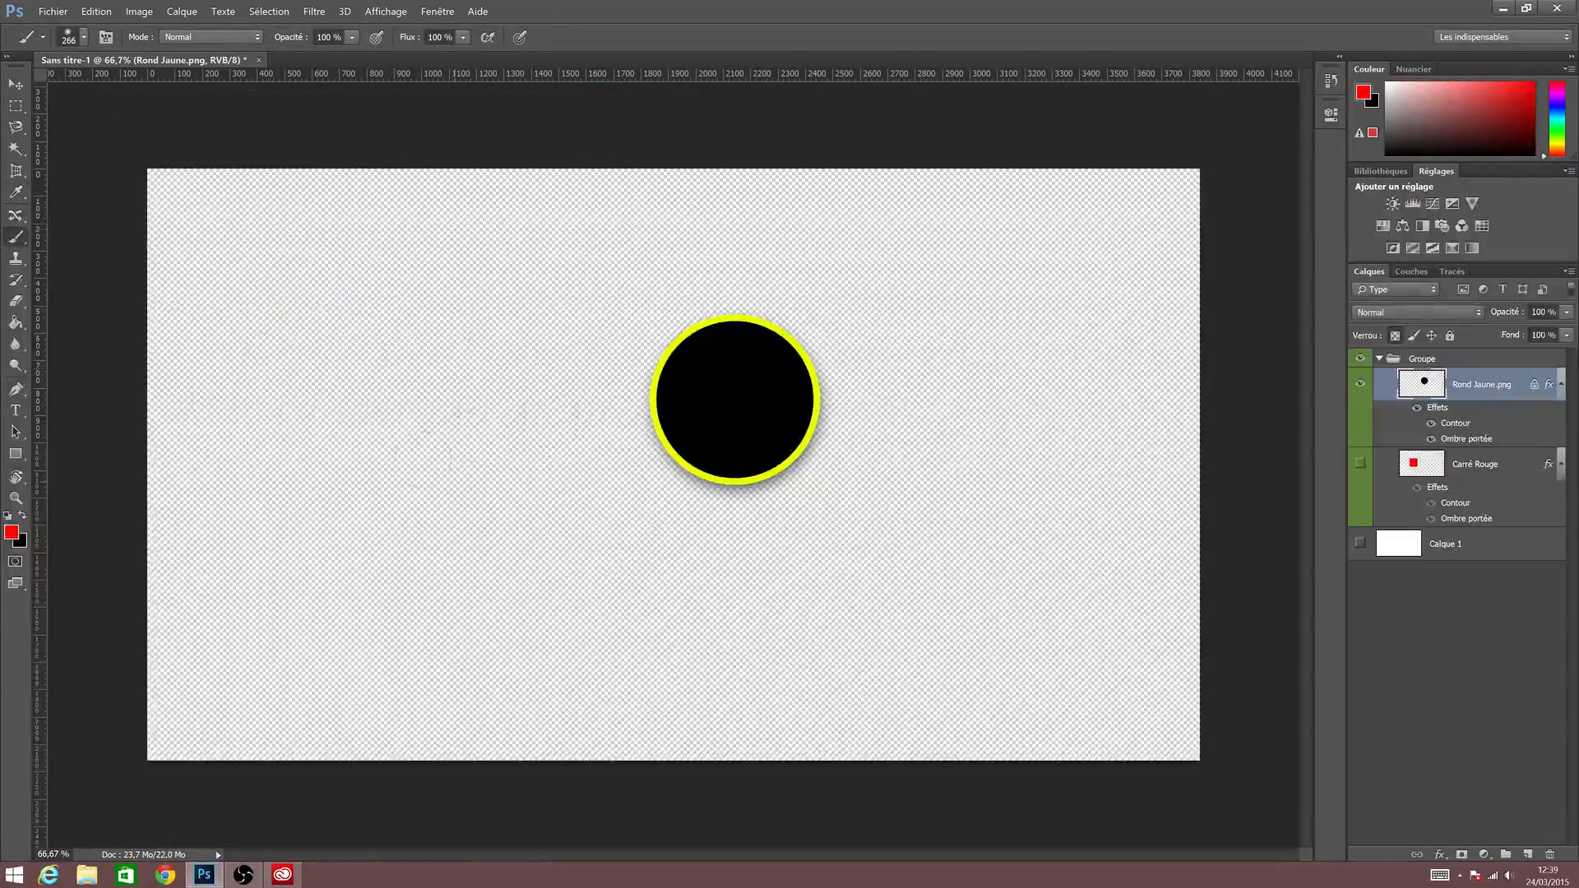
{"action": "mouse_move", "coordinate": [785, 318]}
{"action": "left_mouse_down"}
{"action": "mouse_move", "coordinate": [682, 366]}
{"action": "mouse_move", "coordinate": [836, 370]}
{"action": "mouse_move", "coordinate": [639, 457]}
{"action": "mouse_move", "coordinate": [797, 444]}
{"action": "left_mouse_up"}
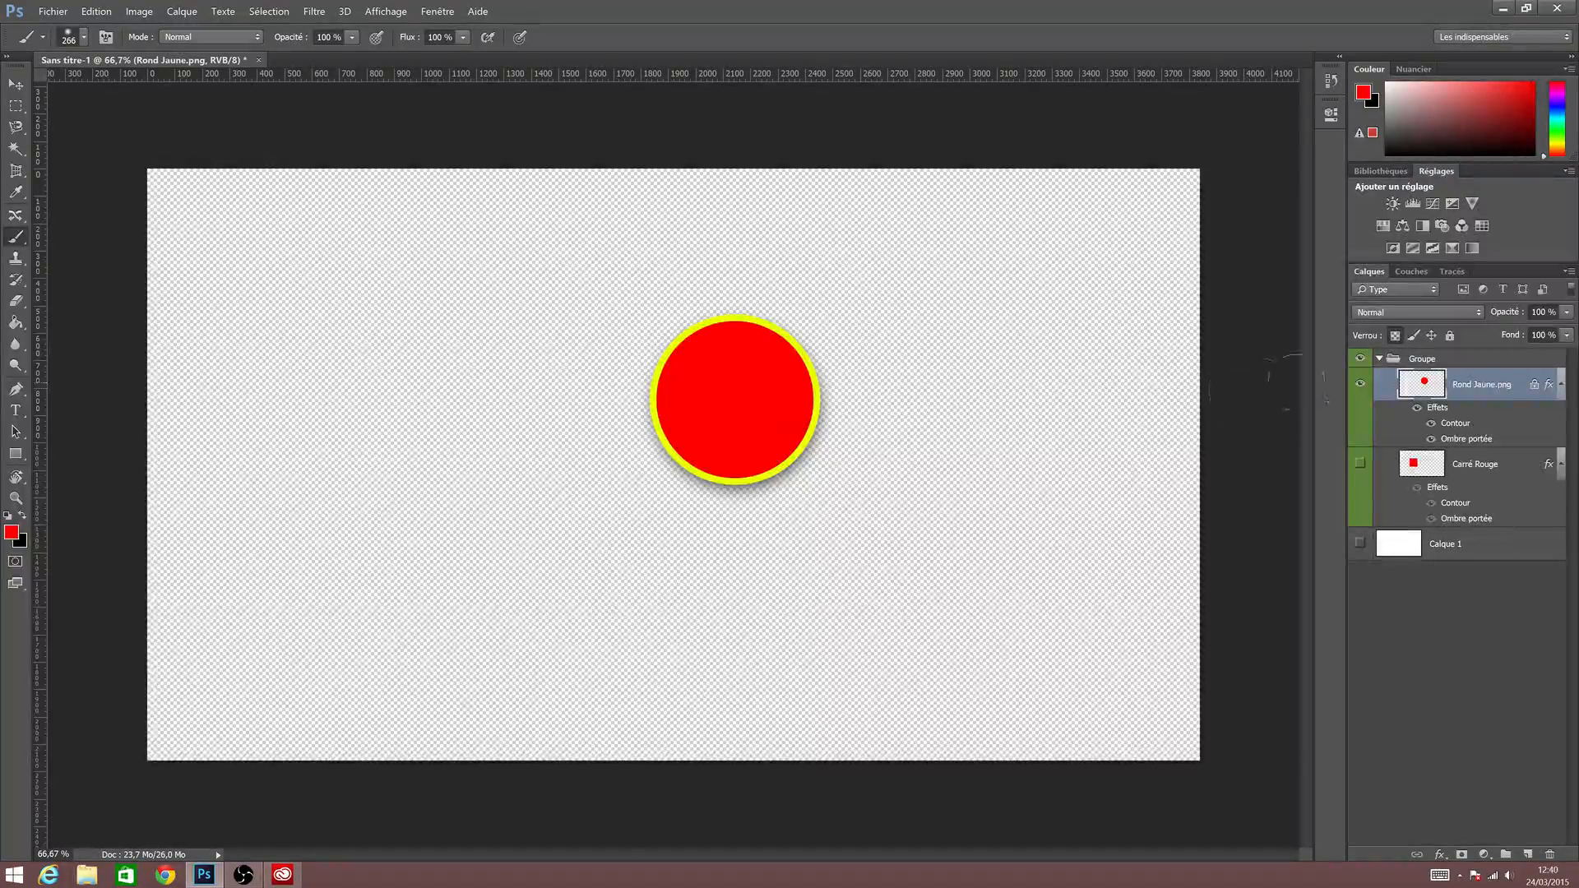
Show the Carré Rouge and Calique 1 layers again and move the red circle down and to the right.
{"action": "left_click", "coordinate": [1360, 464]}
{"action": "left_click", "coordinate": [1360, 542]}
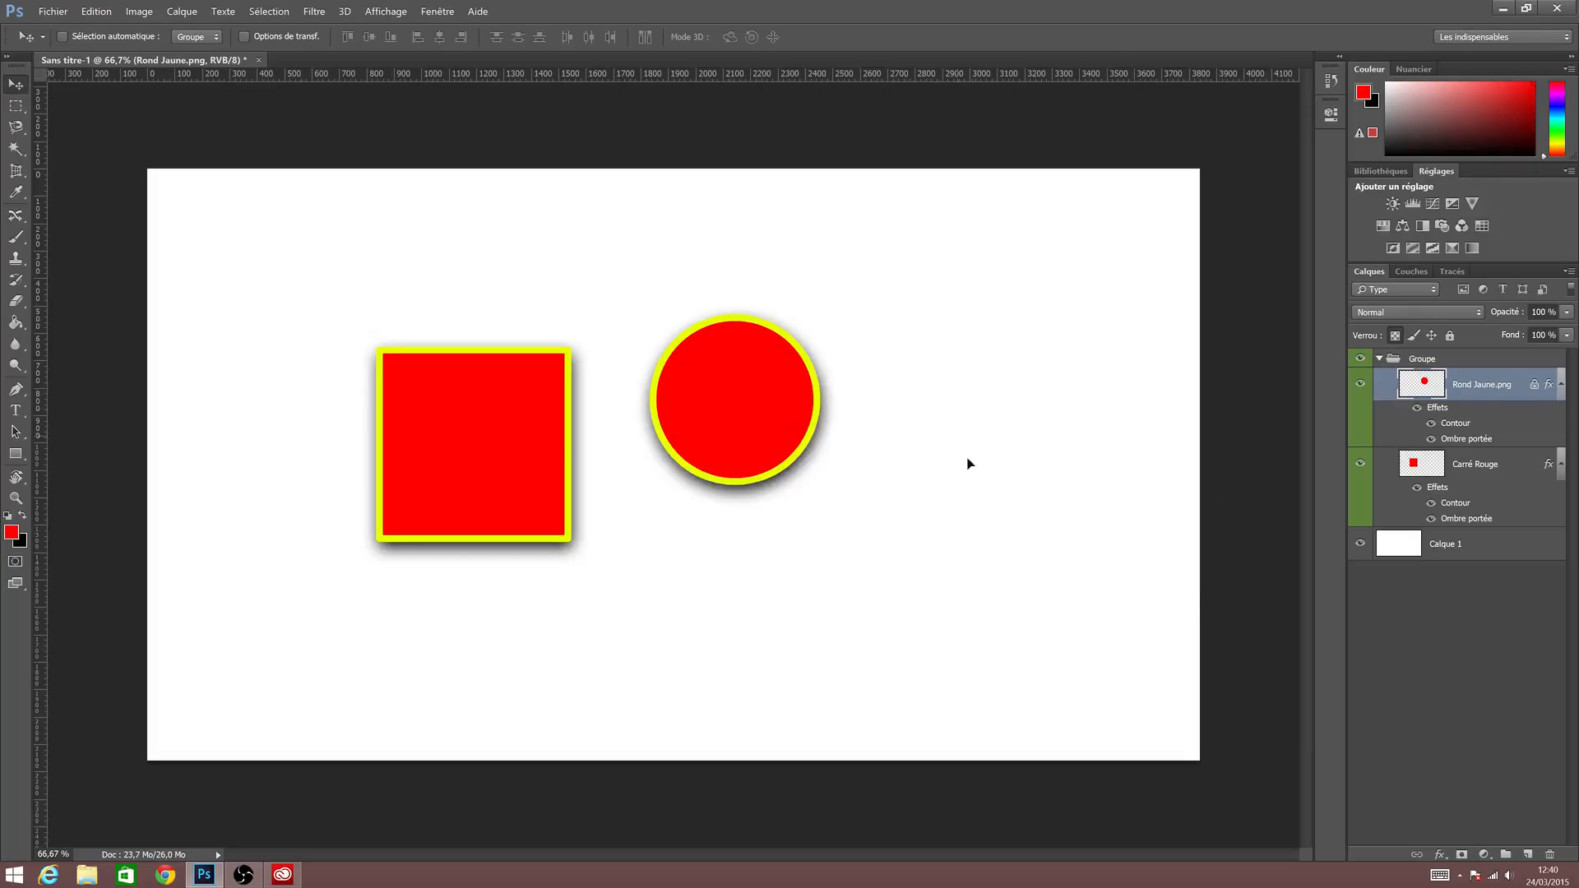
{"action": "left_click_drag", "start_coordinate": [969, 458], "coordinate": [1065, 479]}
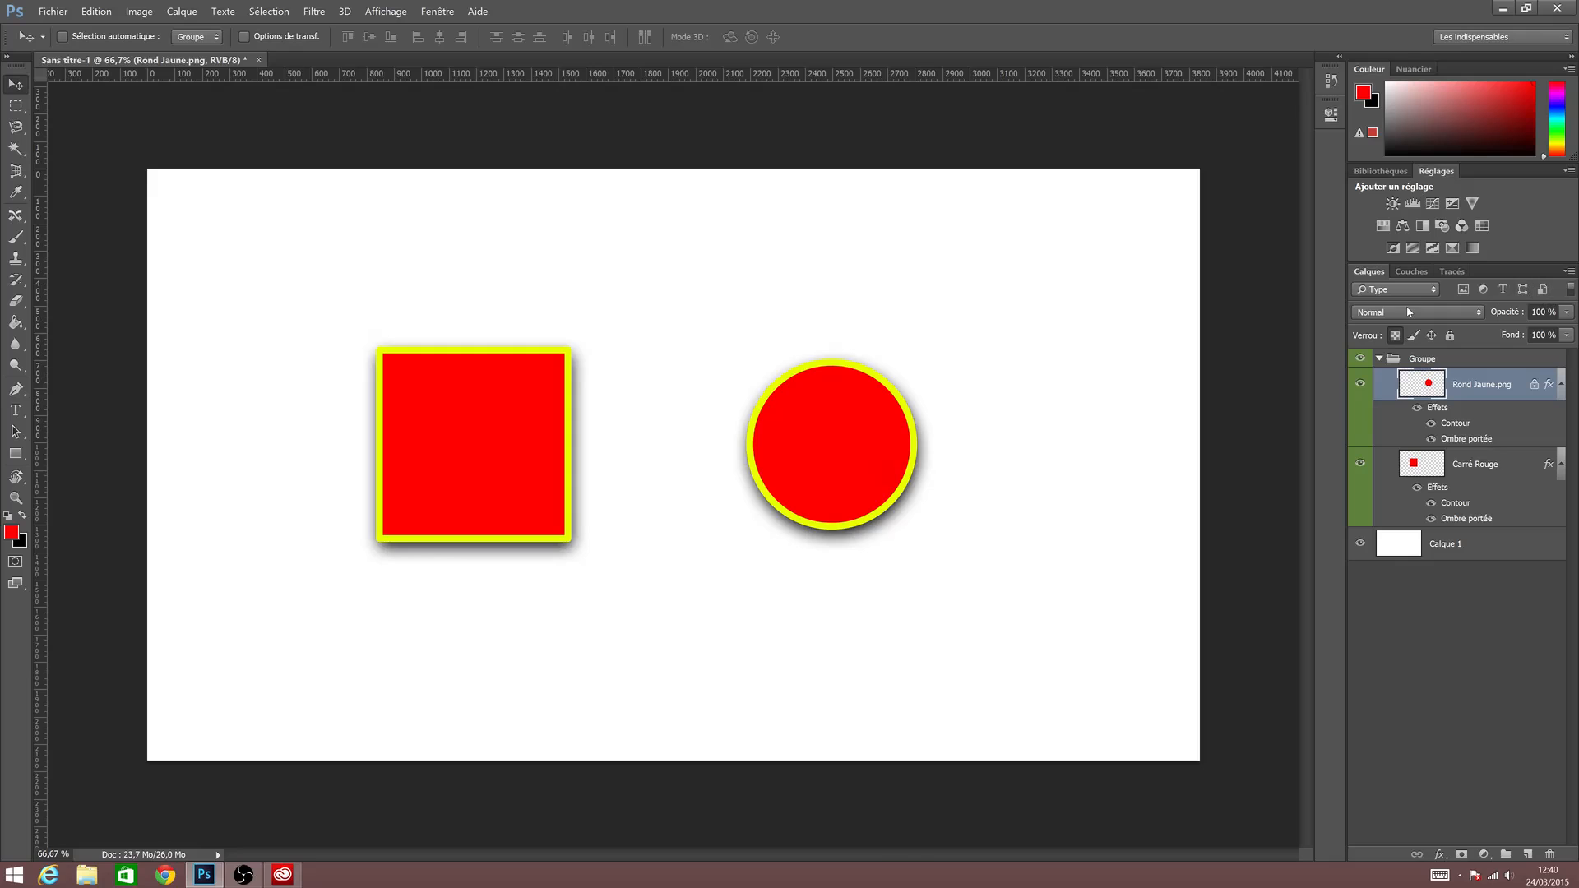
Close the untitled document without saving it and open PORTFOLIO_HOMEPAGE.psd from the Web source folder.
{"action": "left_click", "coordinate": [258, 60]}
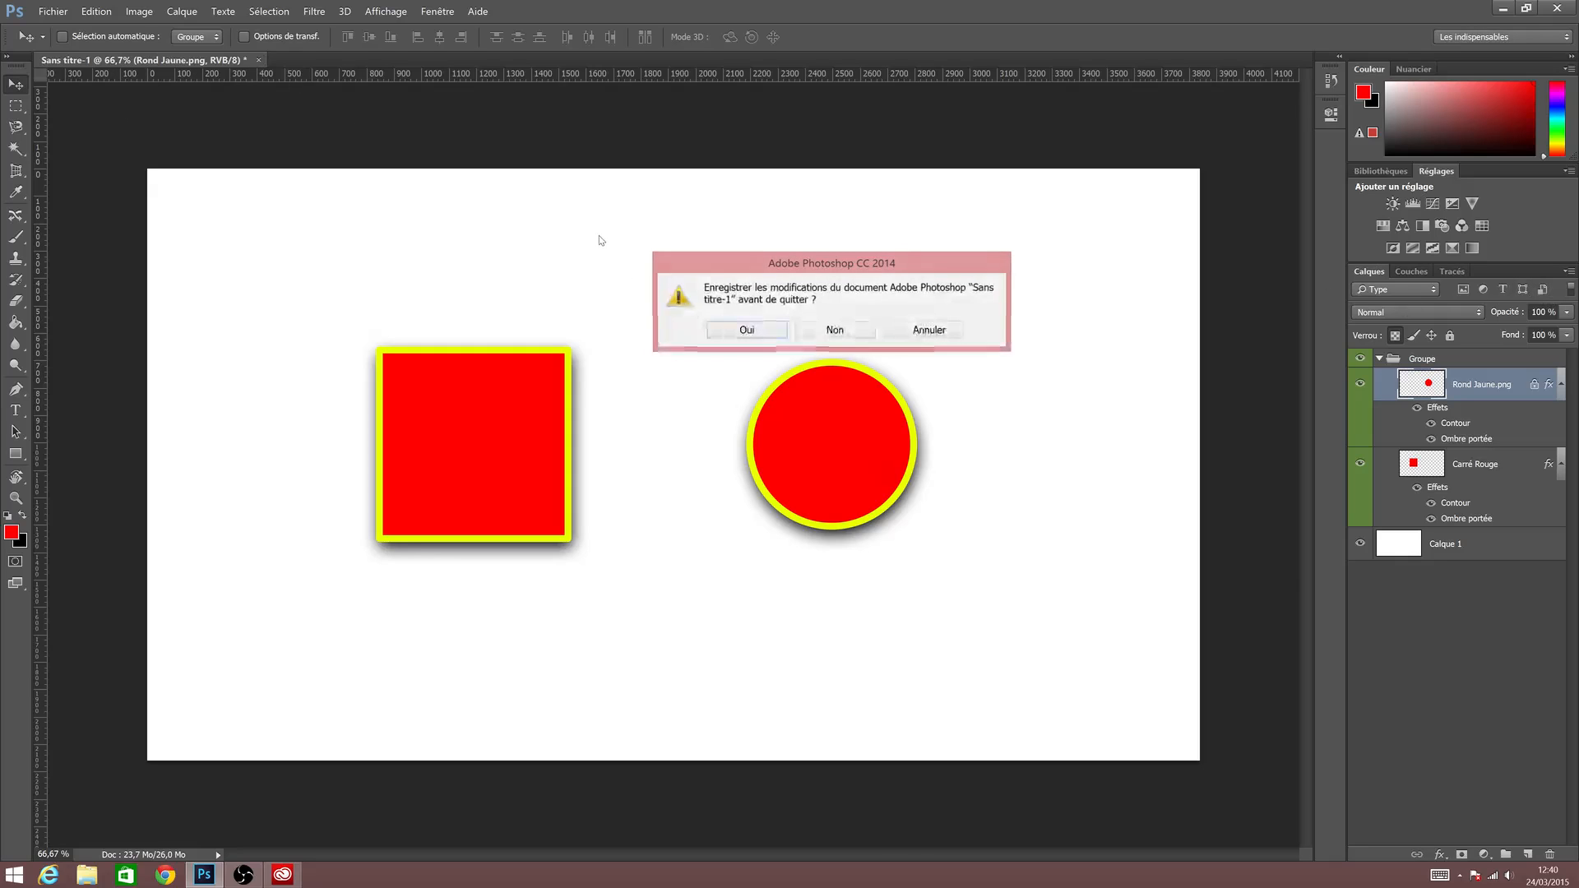
{"action": "left_click", "coordinate": [827, 332]}
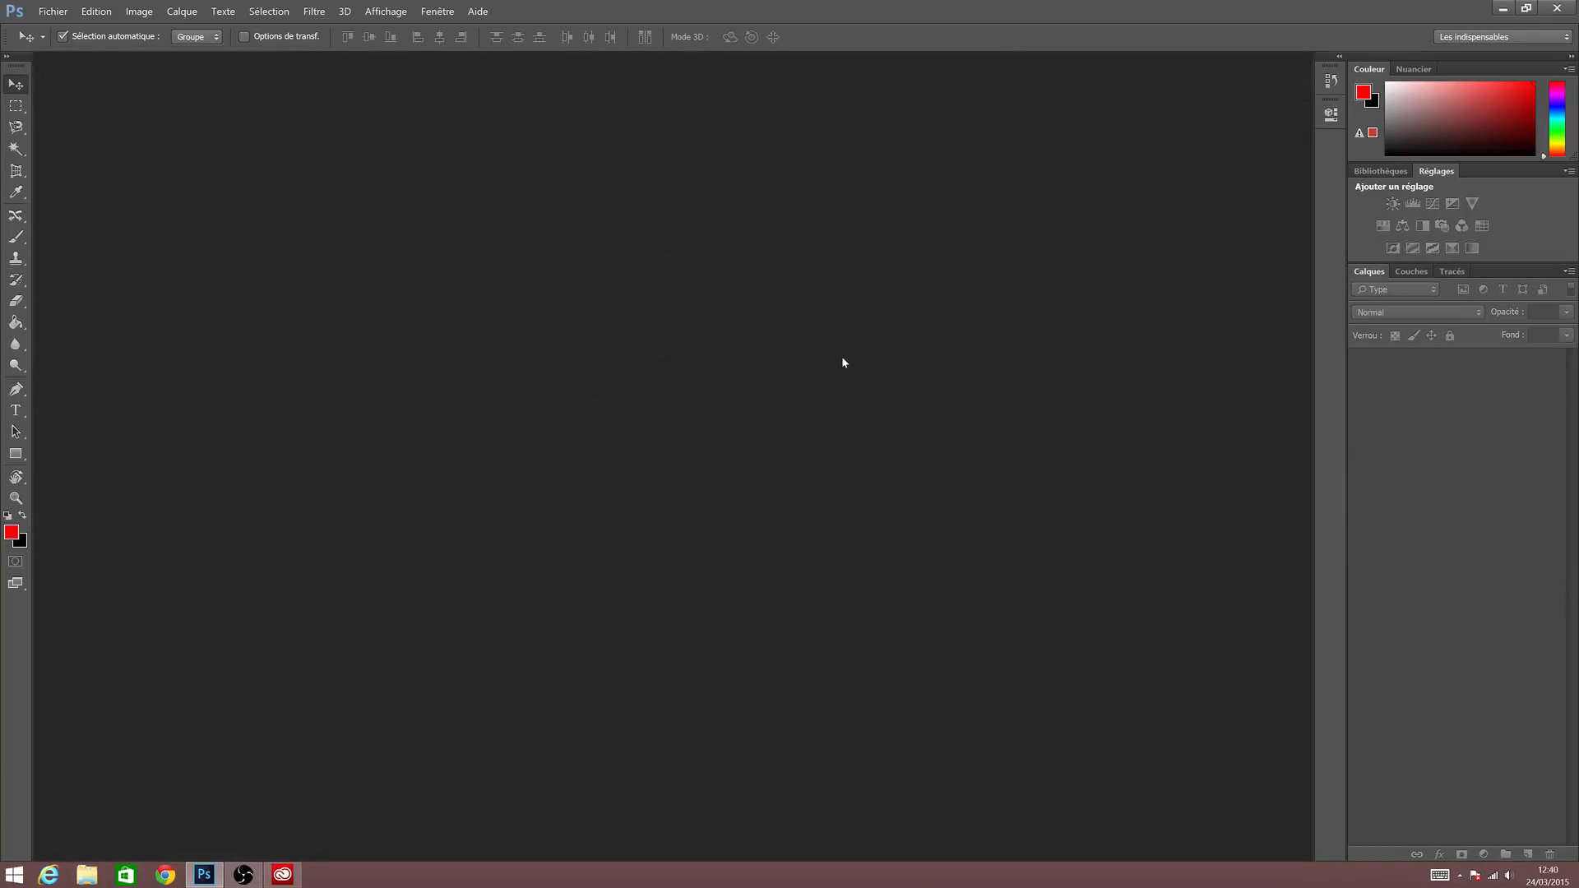
{"action": "key", "text": "ctrl+o"}
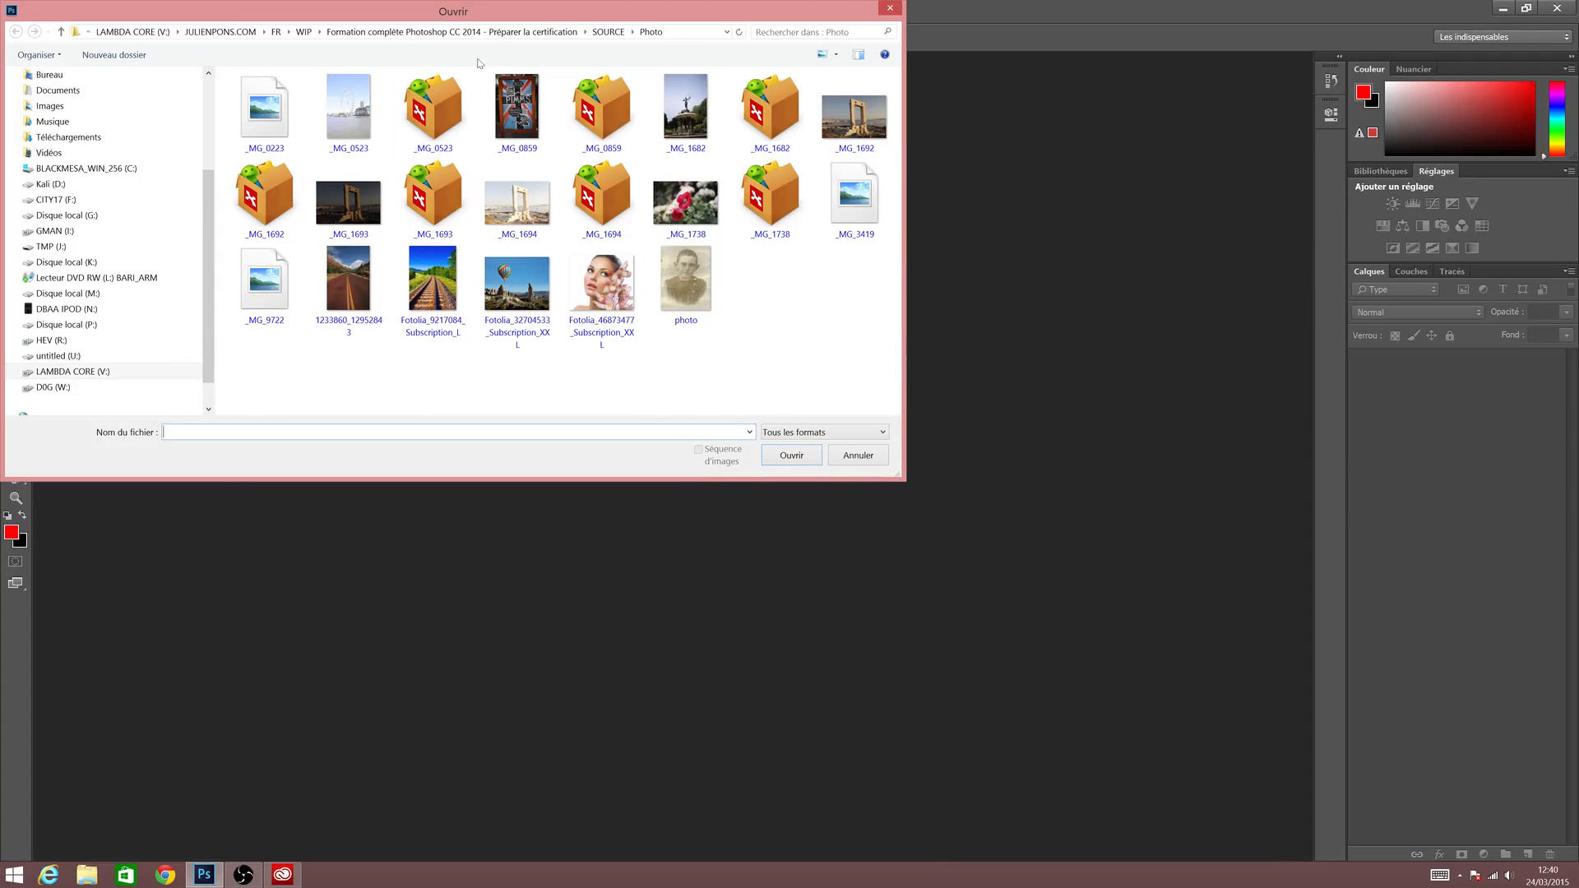
{"action": "left_click", "coordinate": [608, 31]}
{"action": "double_click", "coordinate": [301, 149]}
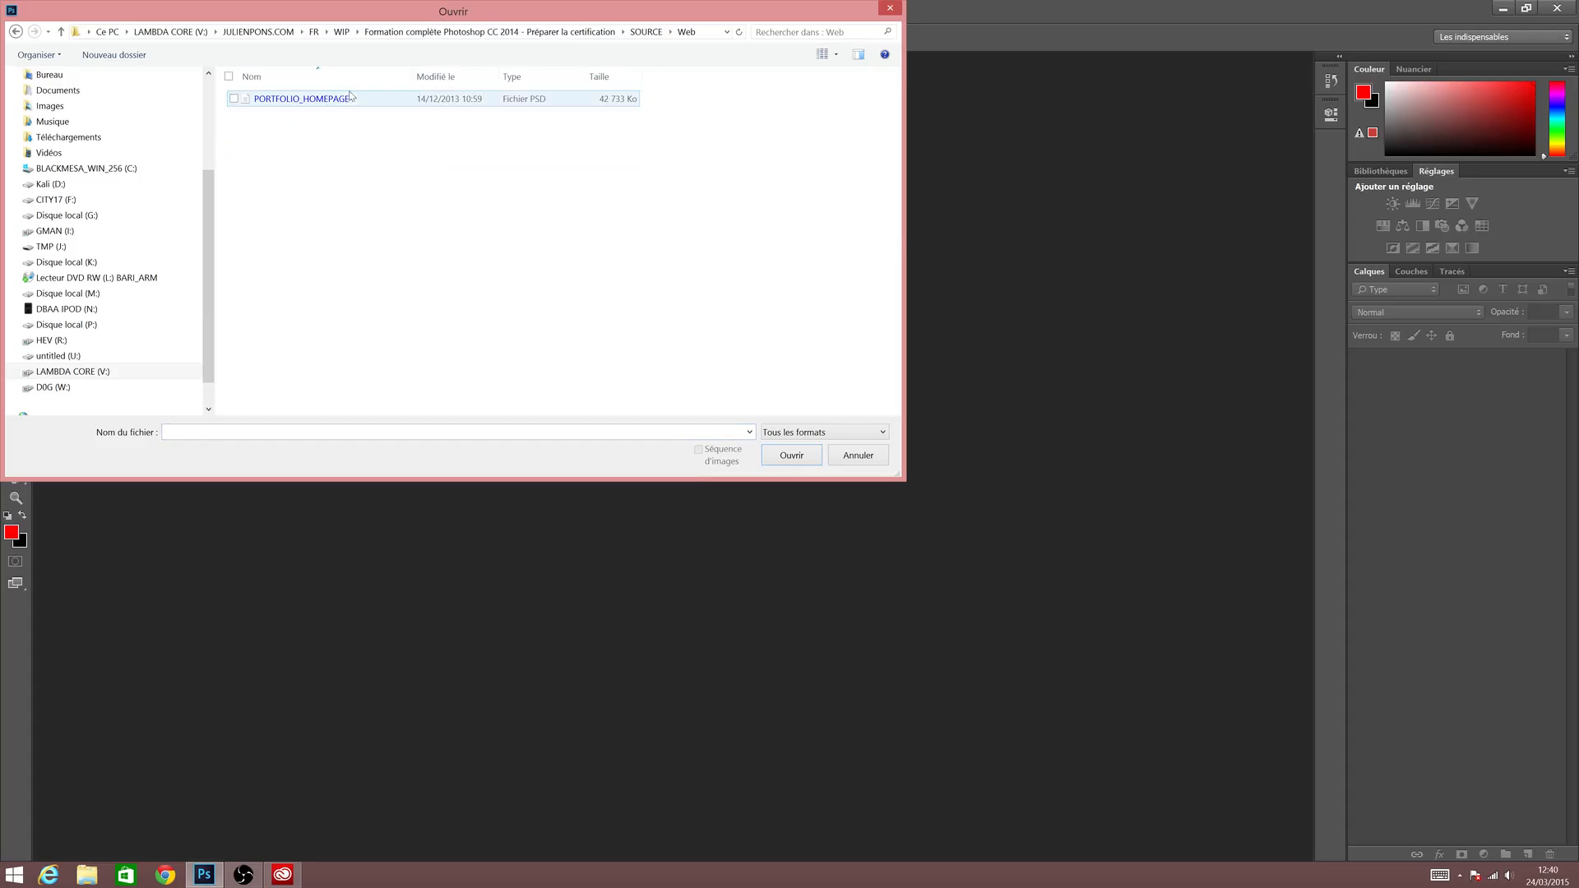
{"action": "double_click", "coordinate": [349, 97]}
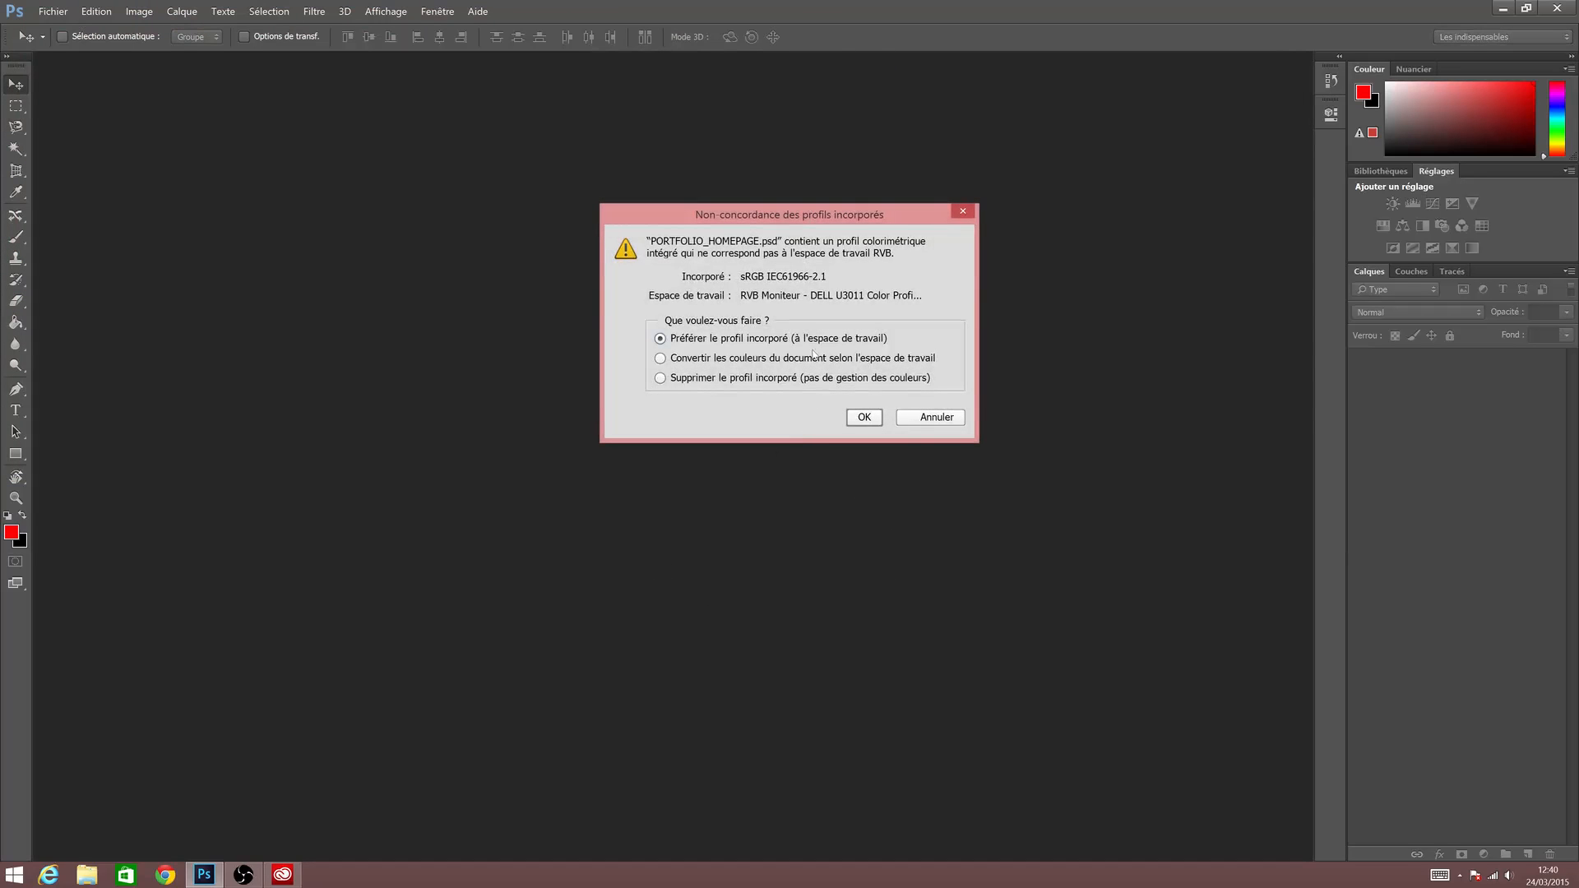
Keep the embedded sRGB profile for the document and leave the missing Biko and Biko Bold fonts unresolved.
{"action": "left_click", "coordinate": [855, 426]}
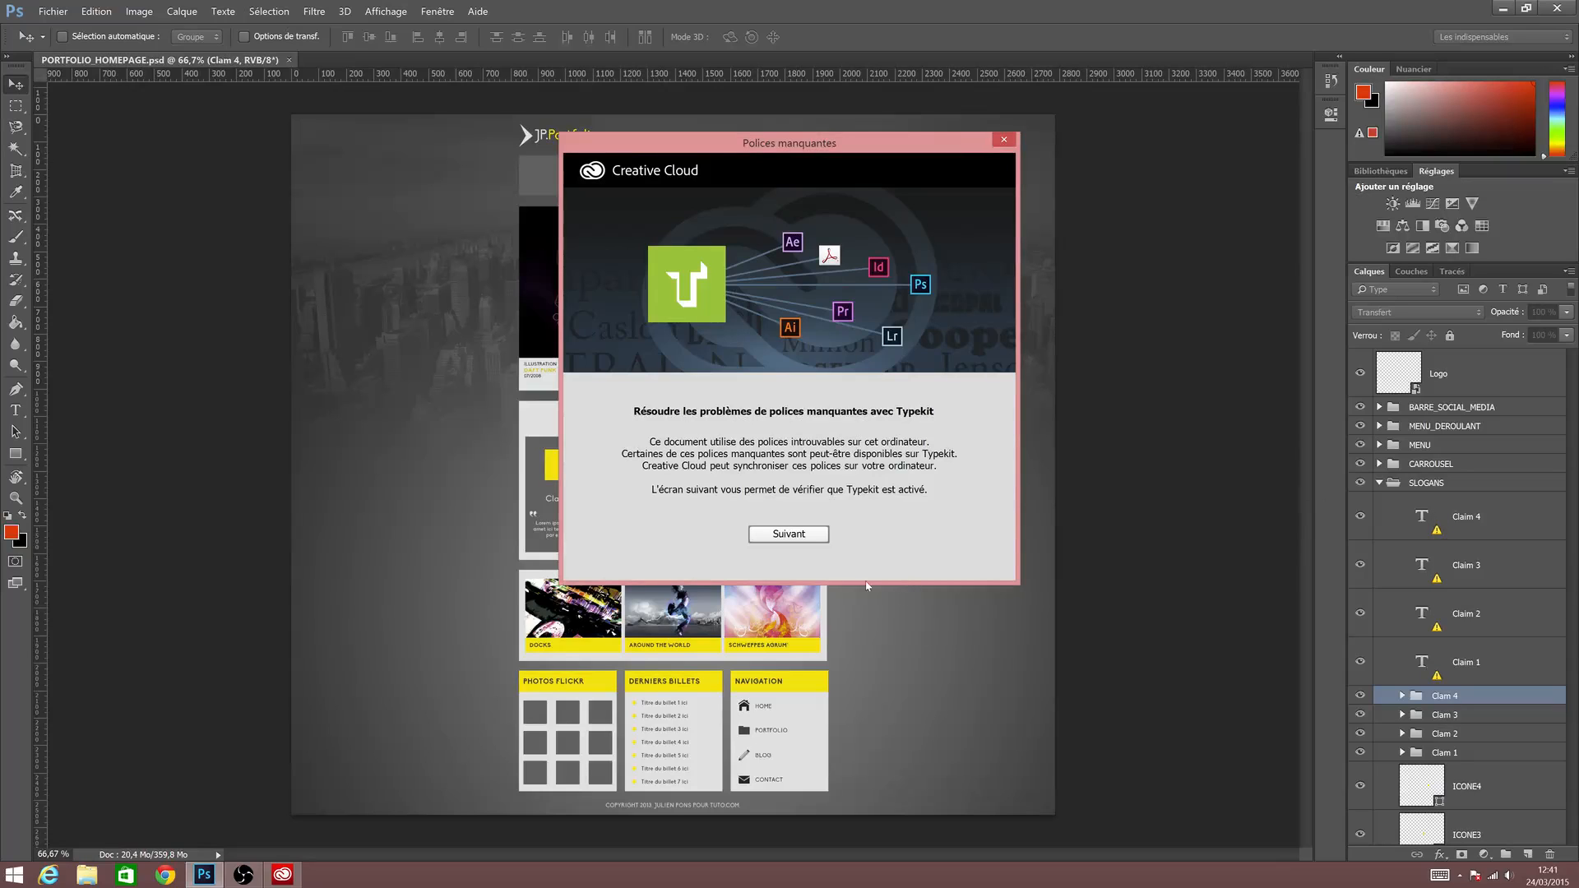
{"action": "left_click", "coordinate": [814, 536]}
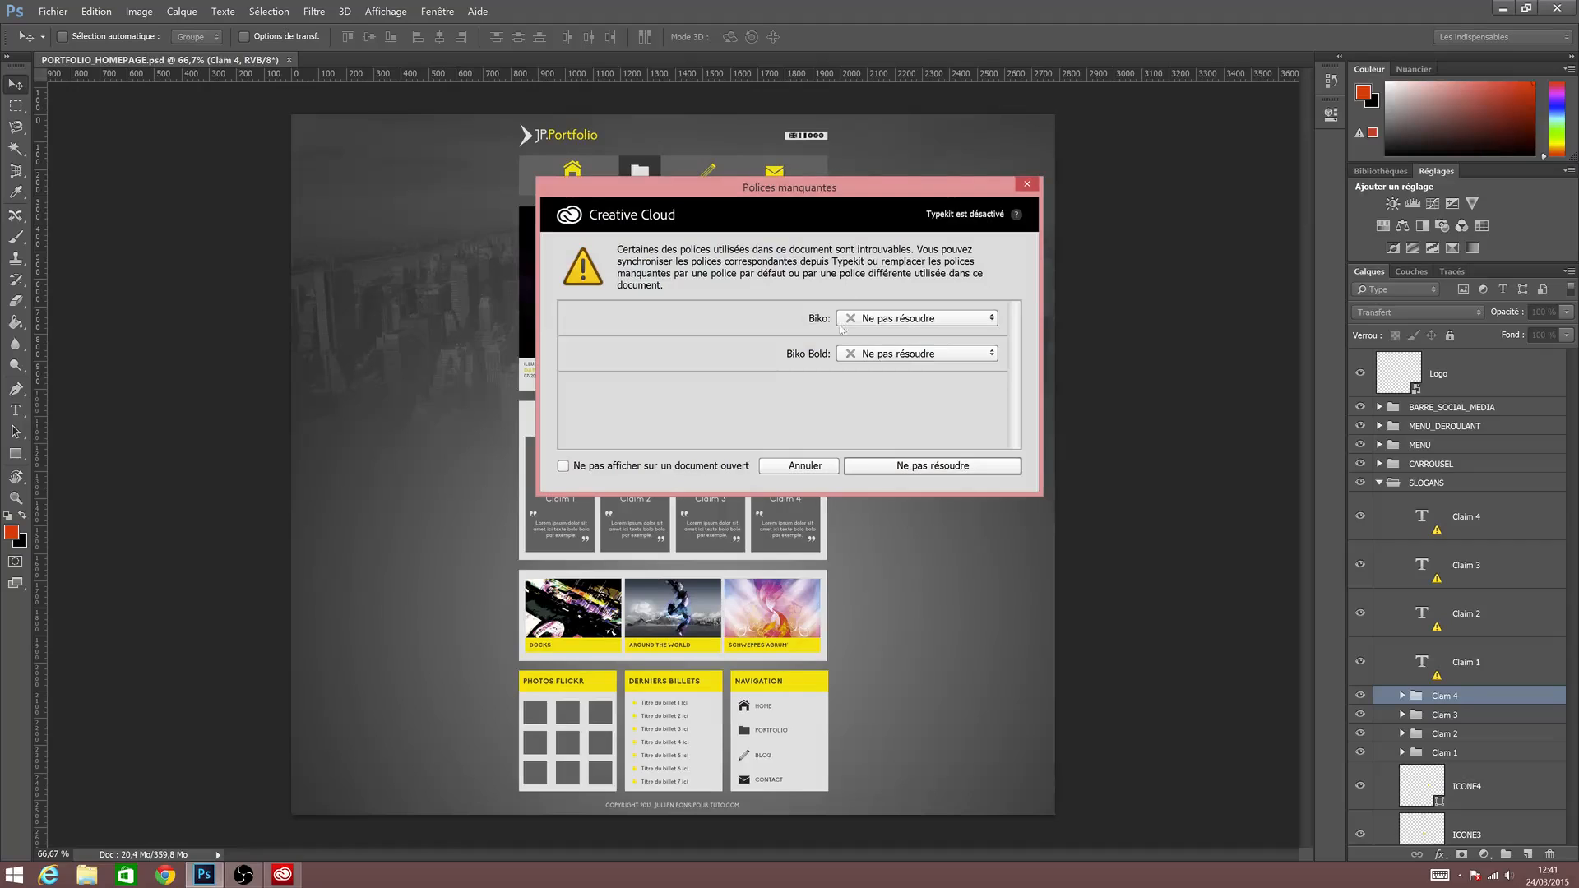
{"action": "left_click", "coordinate": [950, 469]}
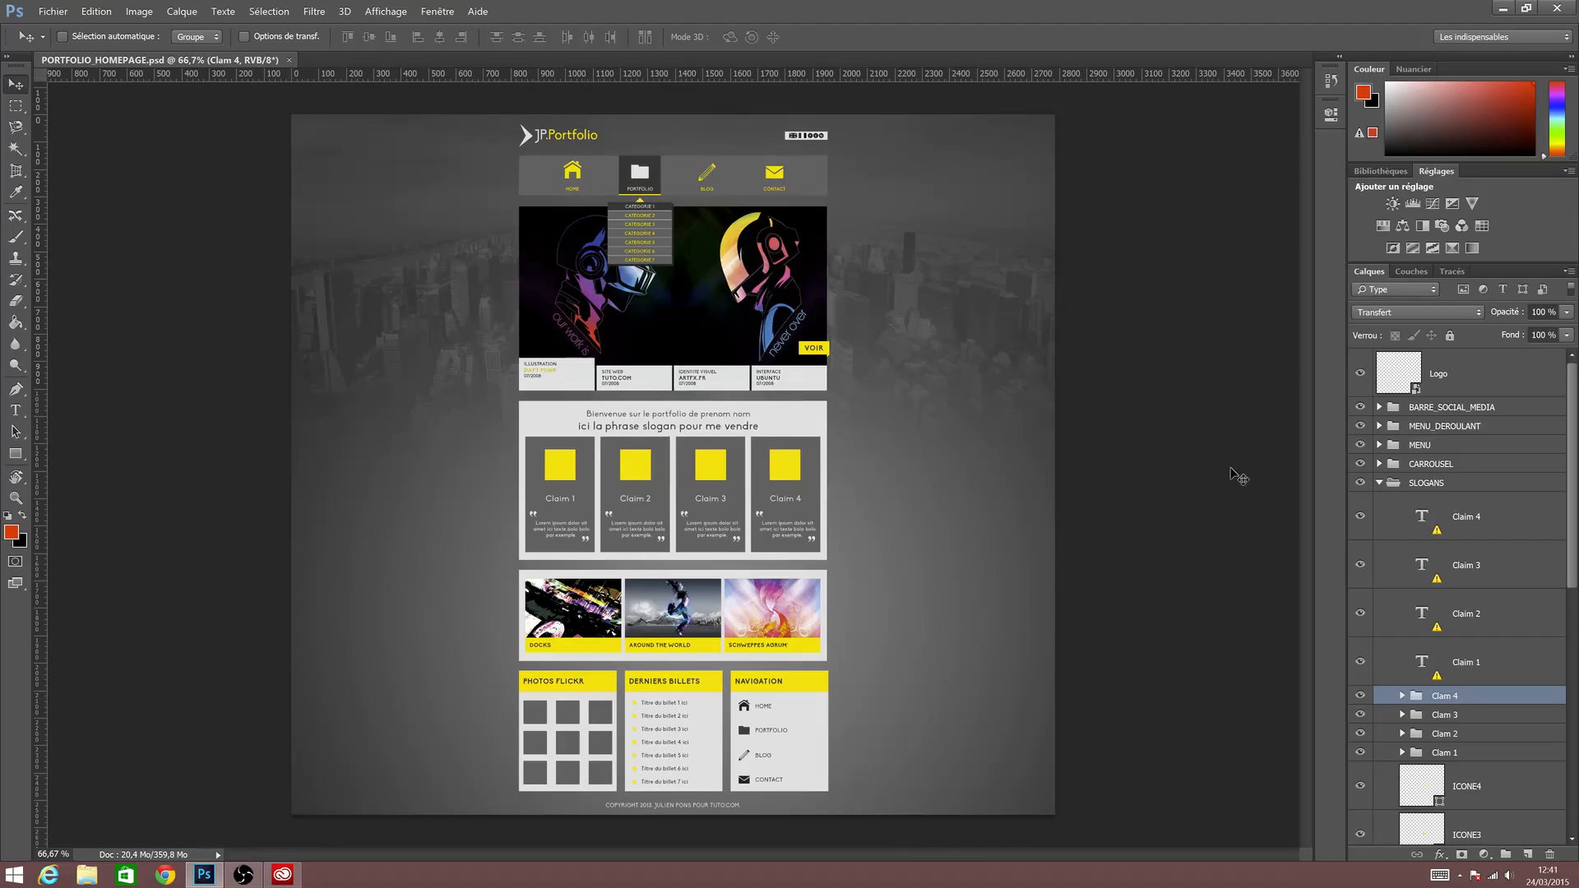
Collapse the SLOGANS layer group and look at the carousel and slogan area up close.
{"action": "left_click", "coordinate": [1380, 483]}
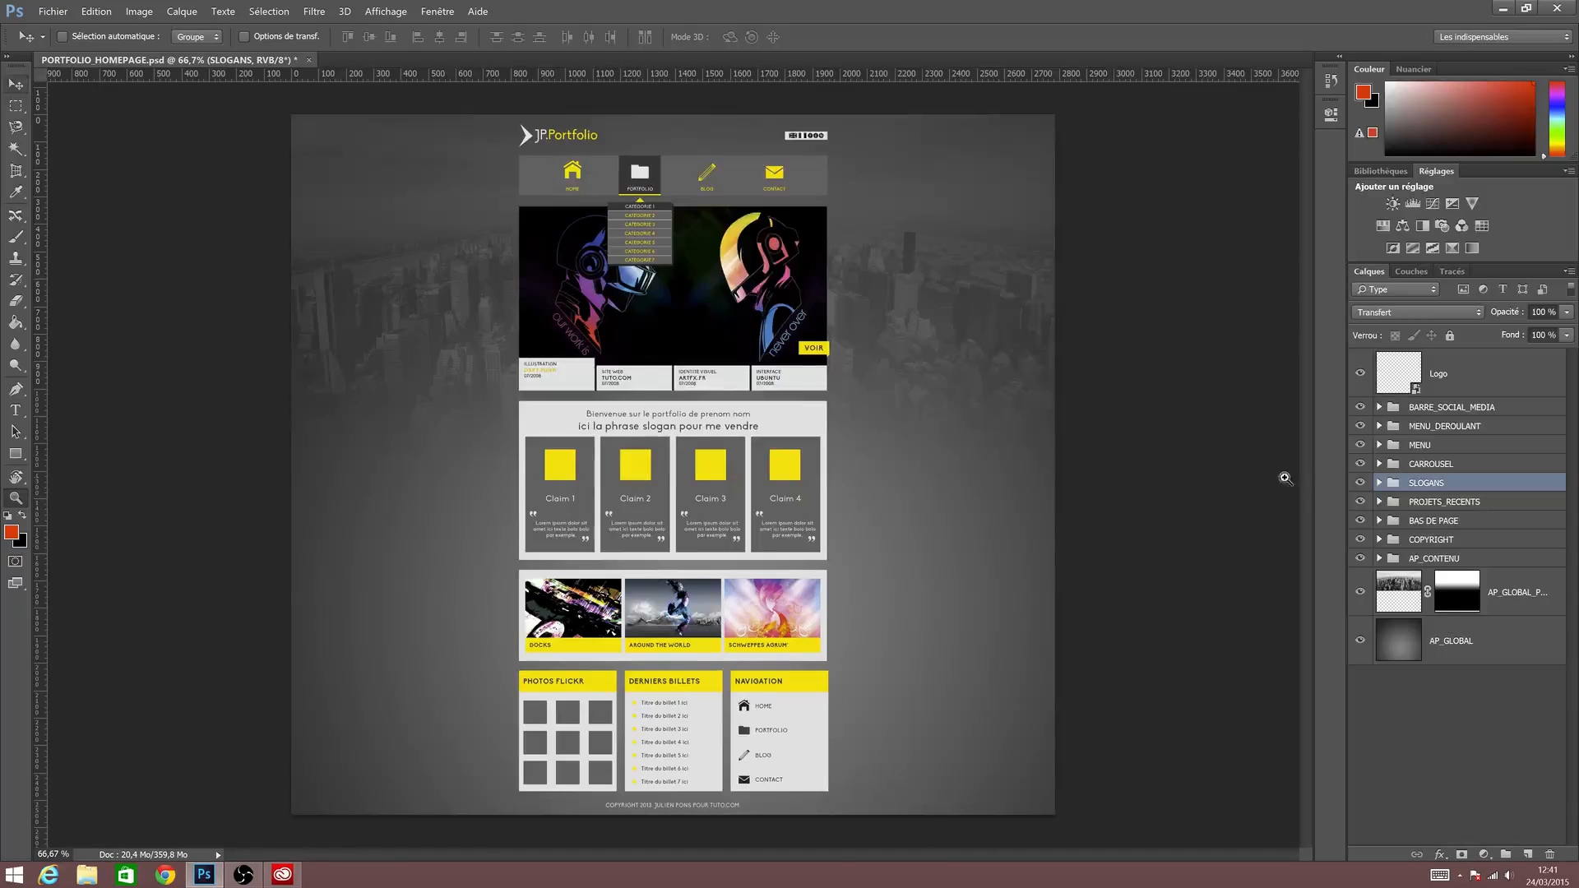
{"action": "key", "text": "z"}
{"action": "left_click", "coordinate": [718, 394]}
{"action": "left_click", "coordinate": [691, 353]}
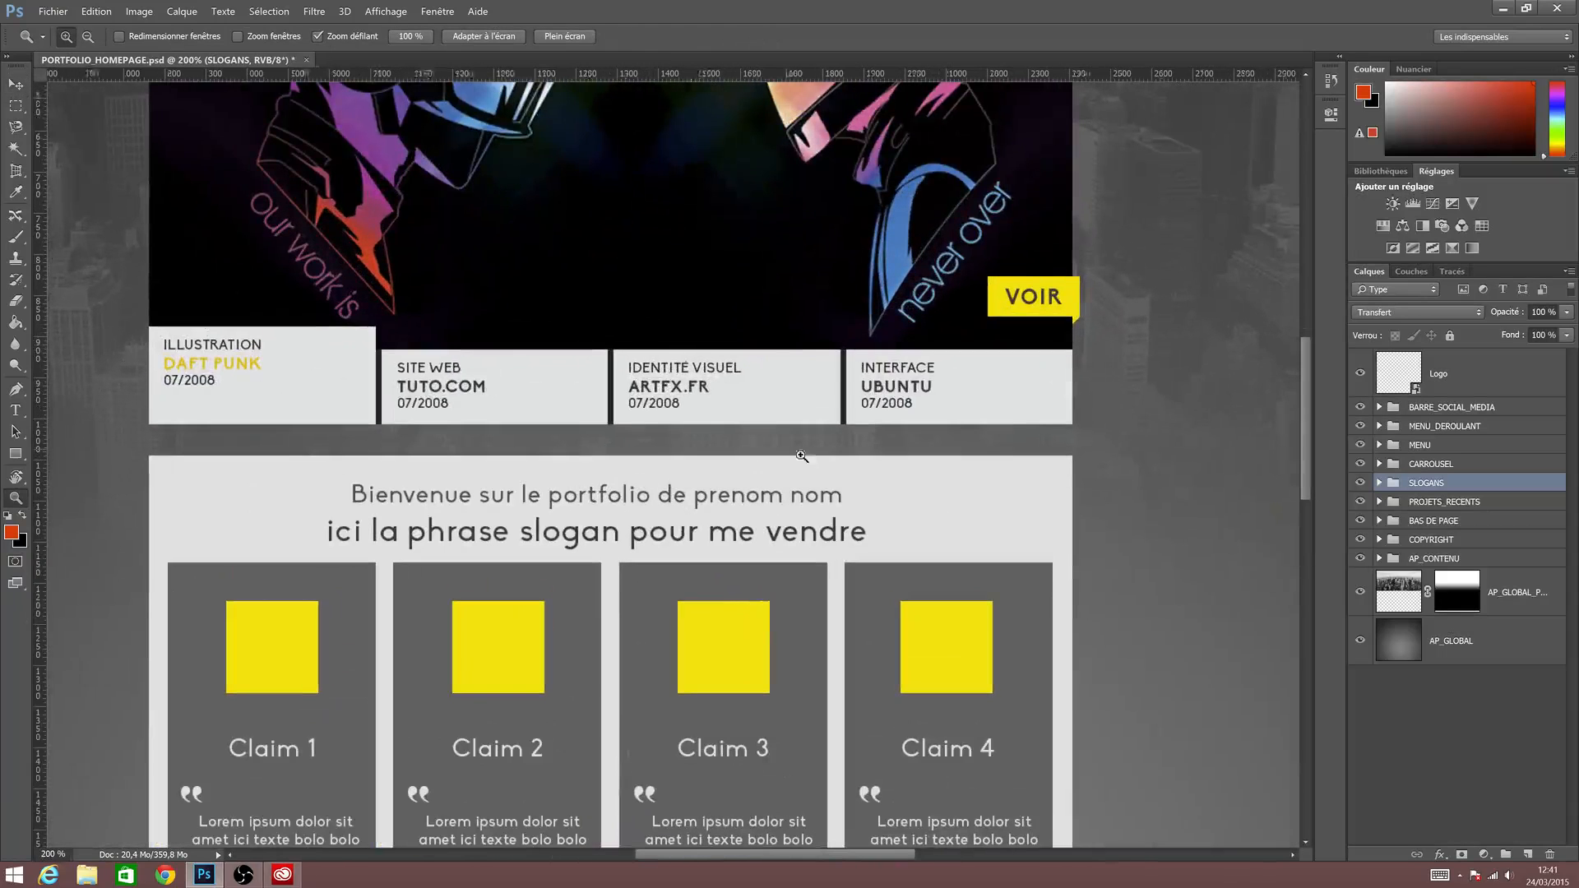
Expand the top-level layer groups up to BARRE_SOCIAL_MEDIA and examine the layers and subgroups nested inside them.
{"action": "left_click", "coordinate": [1379, 502]}
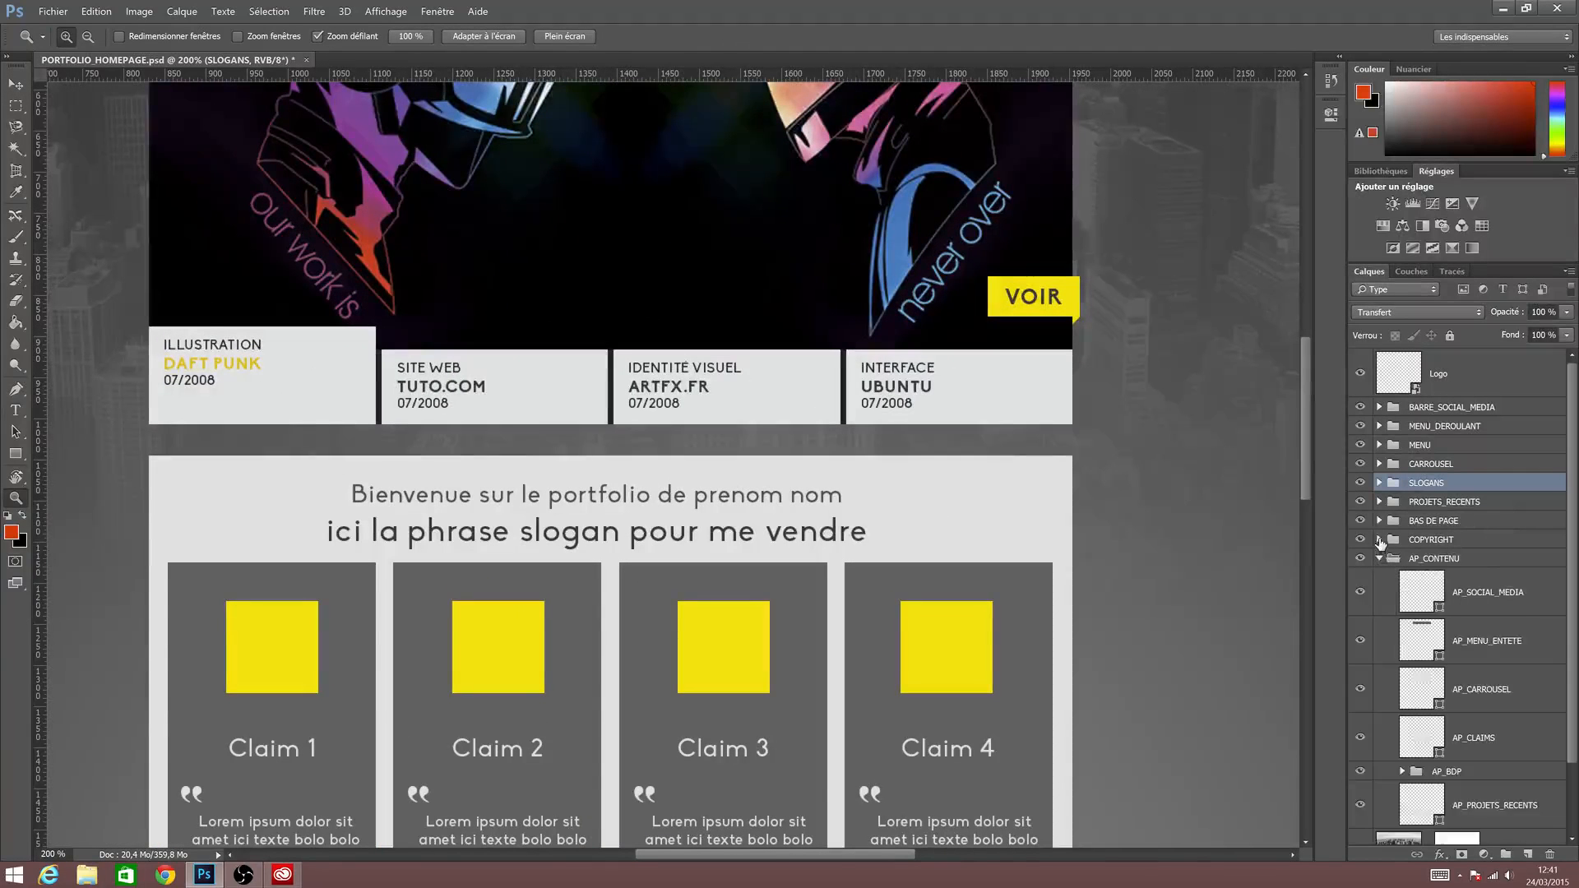
{"action": "left_click", "coordinate": [1379, 483]}
{"action": "left_click", "coordinate": [1379, 464]}
{"action": "left_click", "coordinate": [1379, 445]}
{"action": "left_click", "coordinate": [1379, 426]}
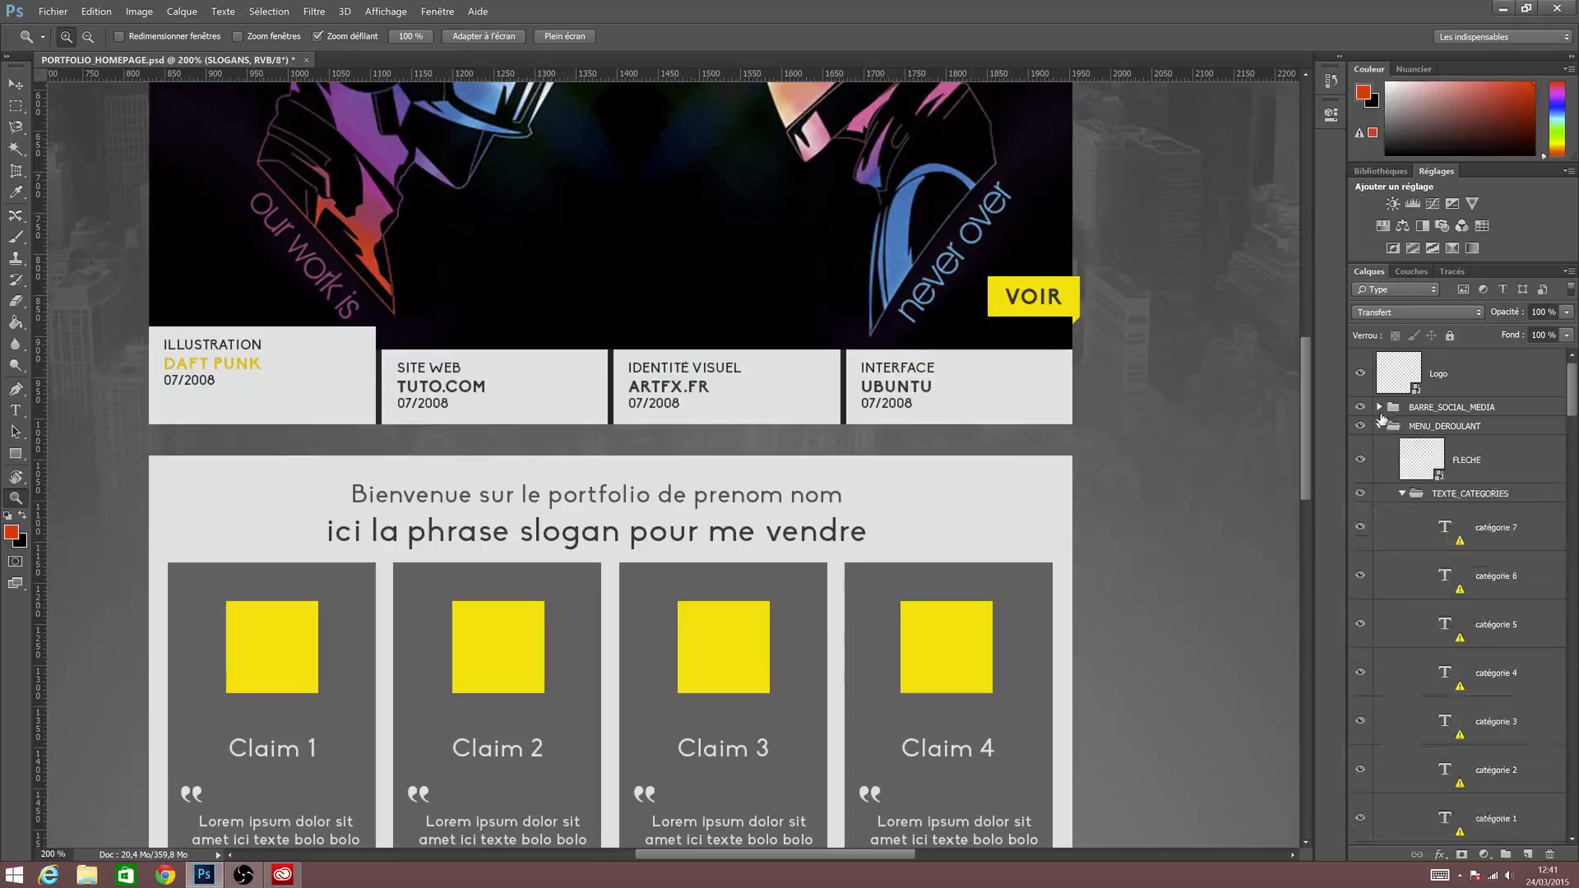
{"action": "left_click", "coordinate": [1380, 407]}
{"action": "scroll", "coordinate": [1413, 475], "scroll_direction": "down", "scroll_amount": 2}
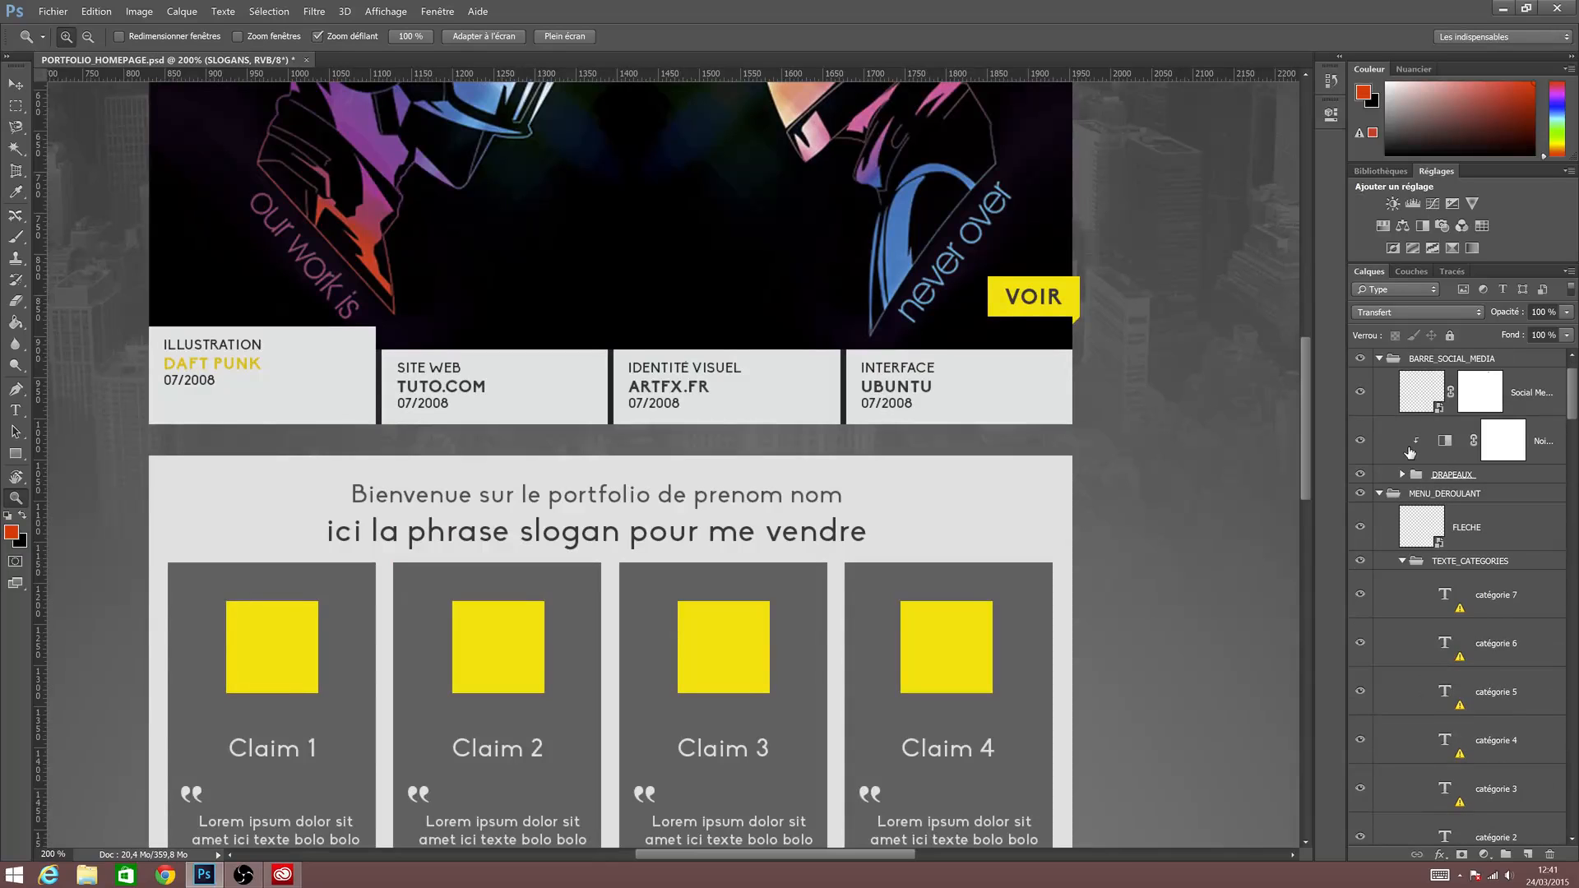
{"action": "scroll", "coordinate": [1398, 518], "scroll_direction": "down", "scroll_amount": 6}
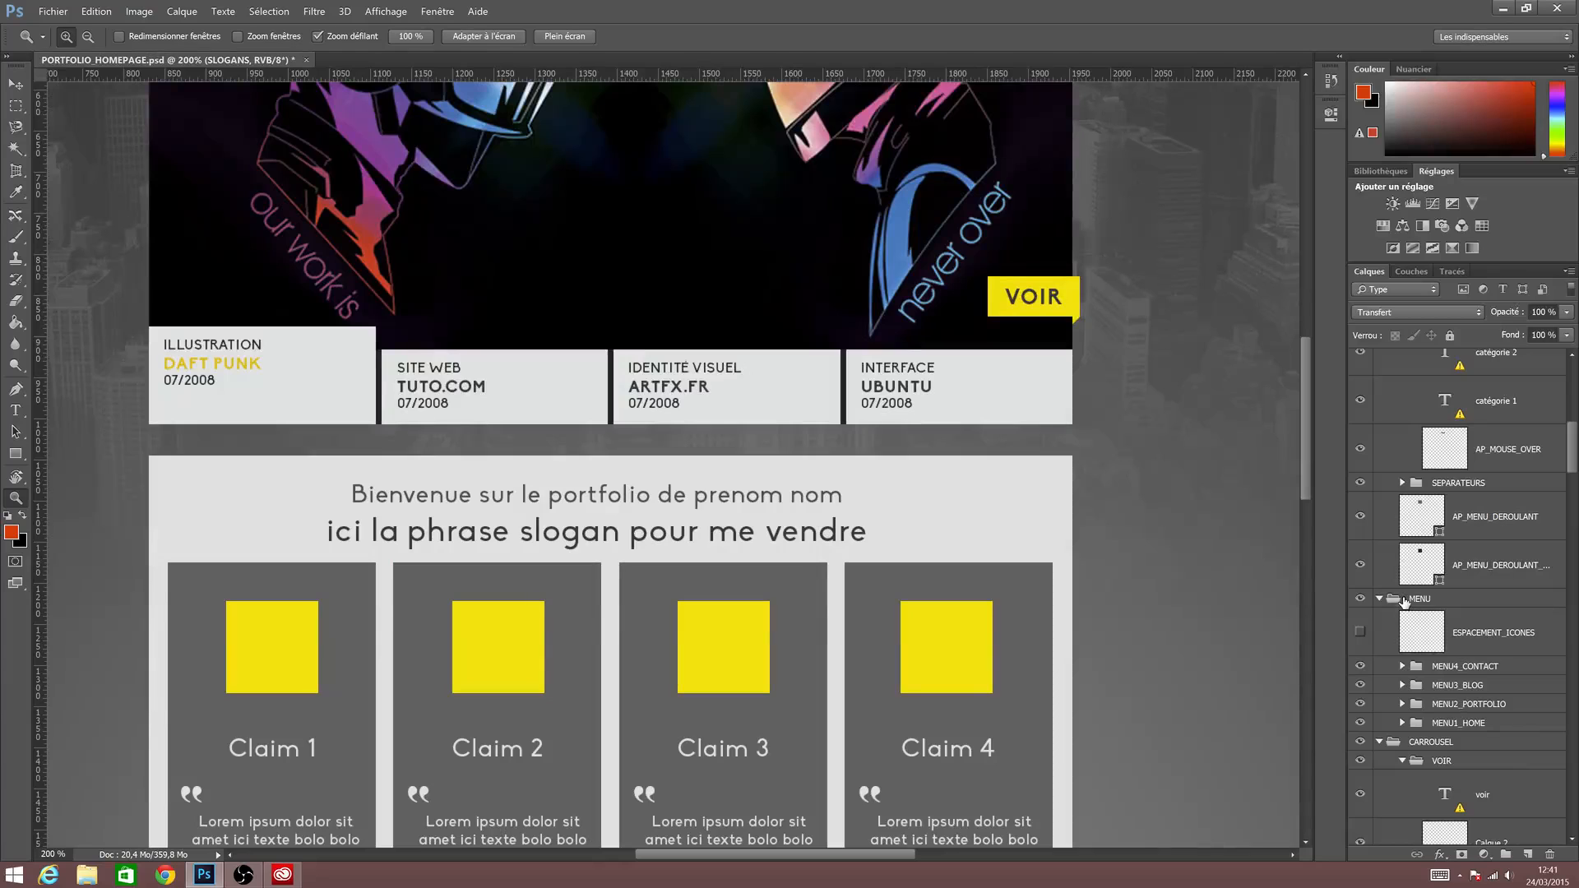
{"action": "scroll", "coordinate": [1429, 526], "scroll_direction": "up", "scroll_amount": 8}
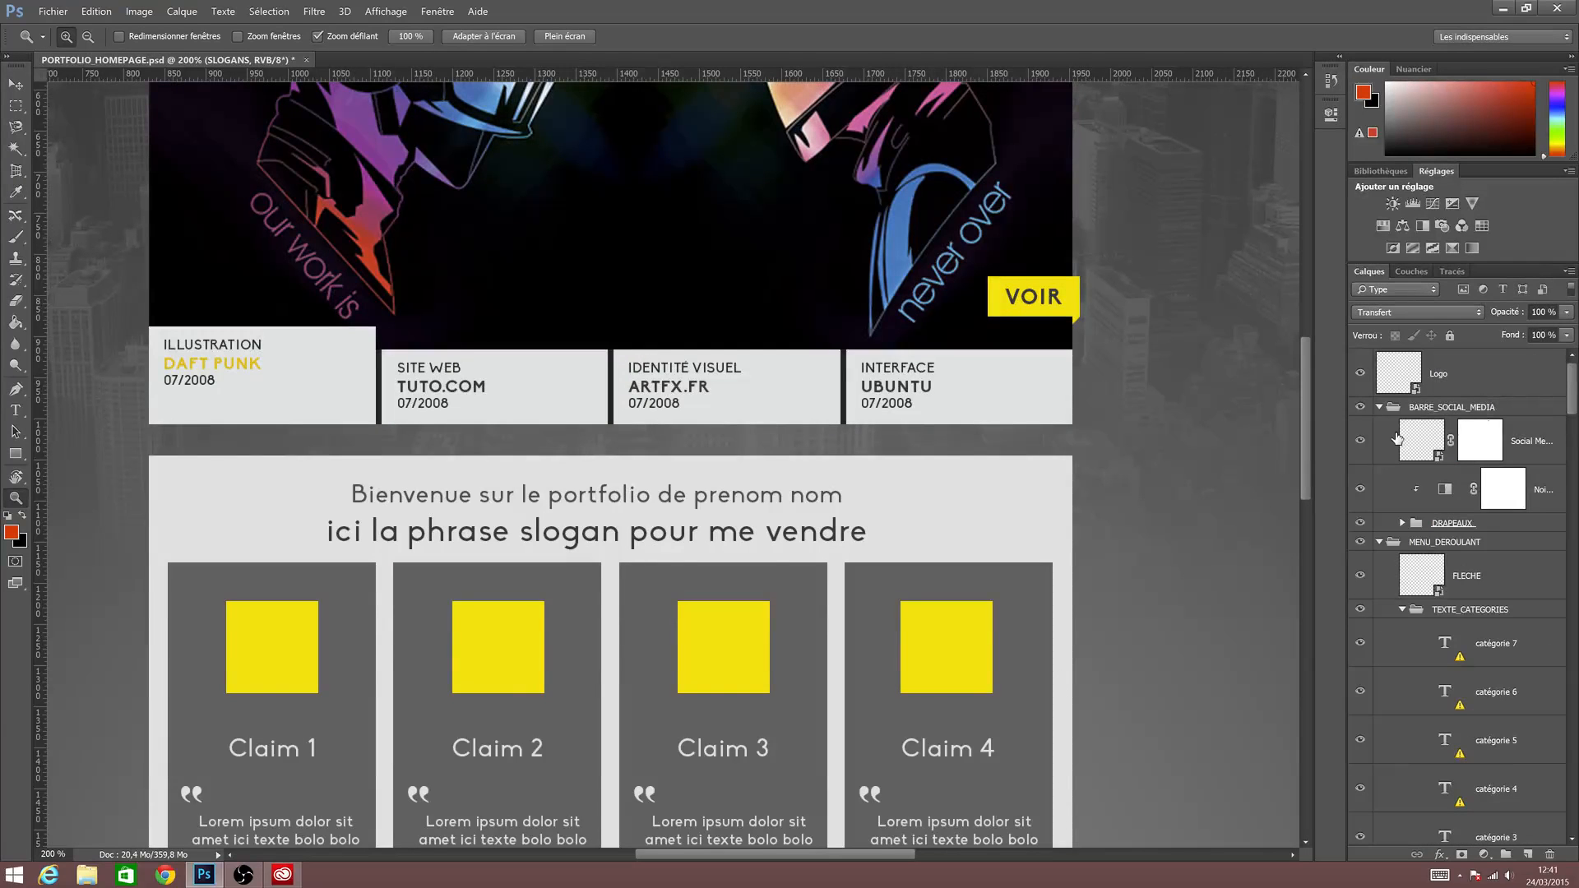
Collapse the layer groups one by one, from BARRE_SOCIAL_MEDIA through COPYRIGHT.
{"action": "left_click", "coordinate": [1379, 407]}
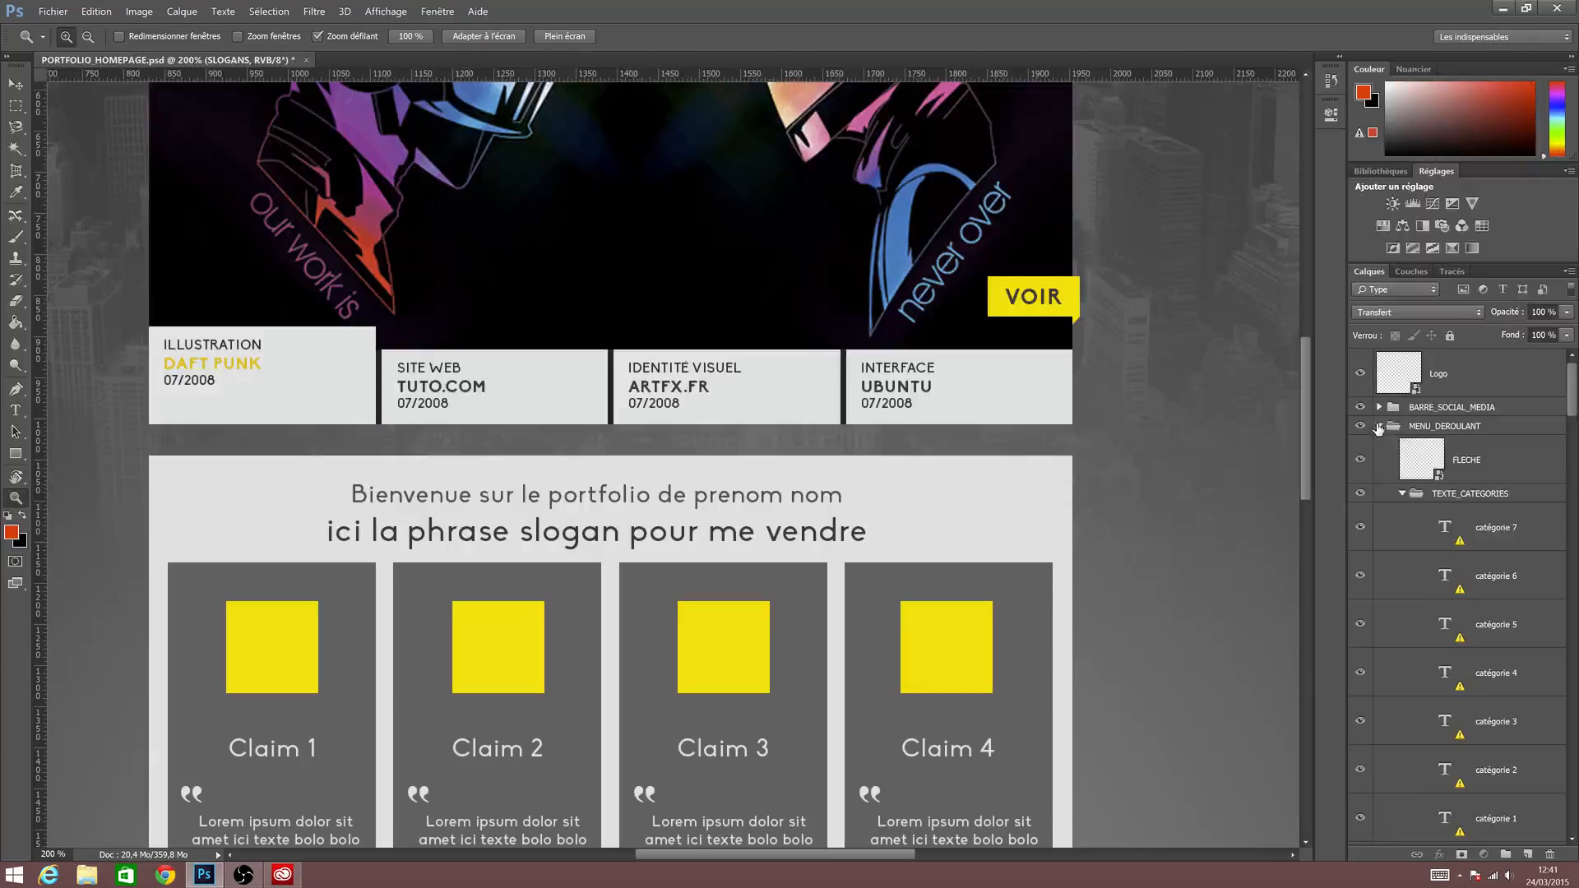
{"action": "left_click", "coordinate": [1379, 426]}
{"action": "left_click", "coordinate": [1379, 445]}
{"action": "left_click", "coordinate": [1380, 464]}
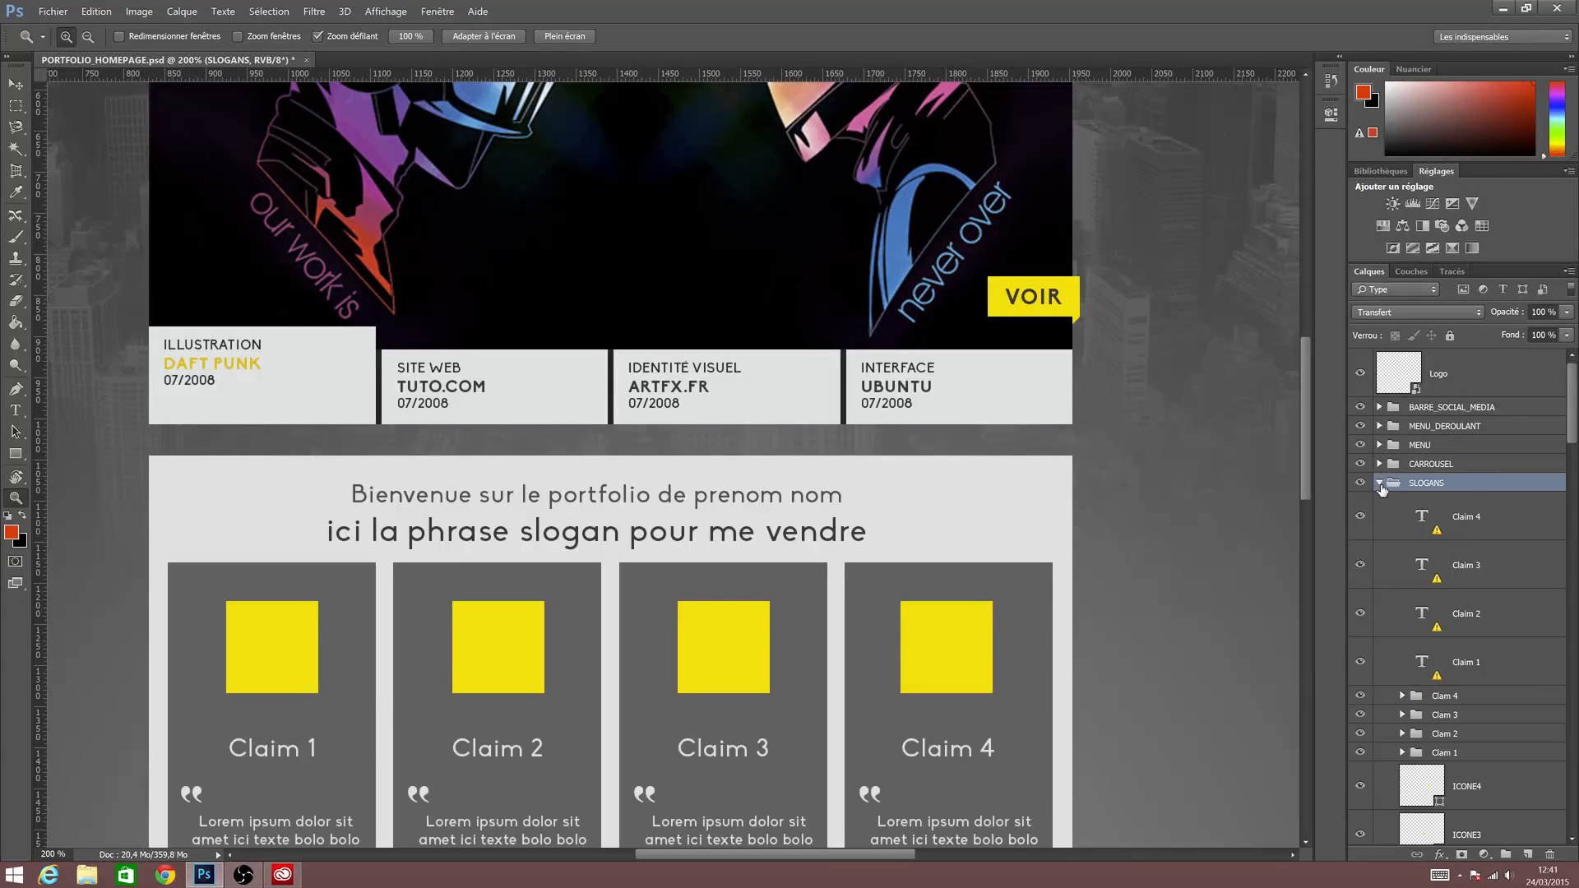
{"action": "left_click", "coordinate": [1379, 482]}
{"action": "left_click", "coordinate": [1379, 501]}
{"action": "left_click", "coordinate": [1380, 520]}
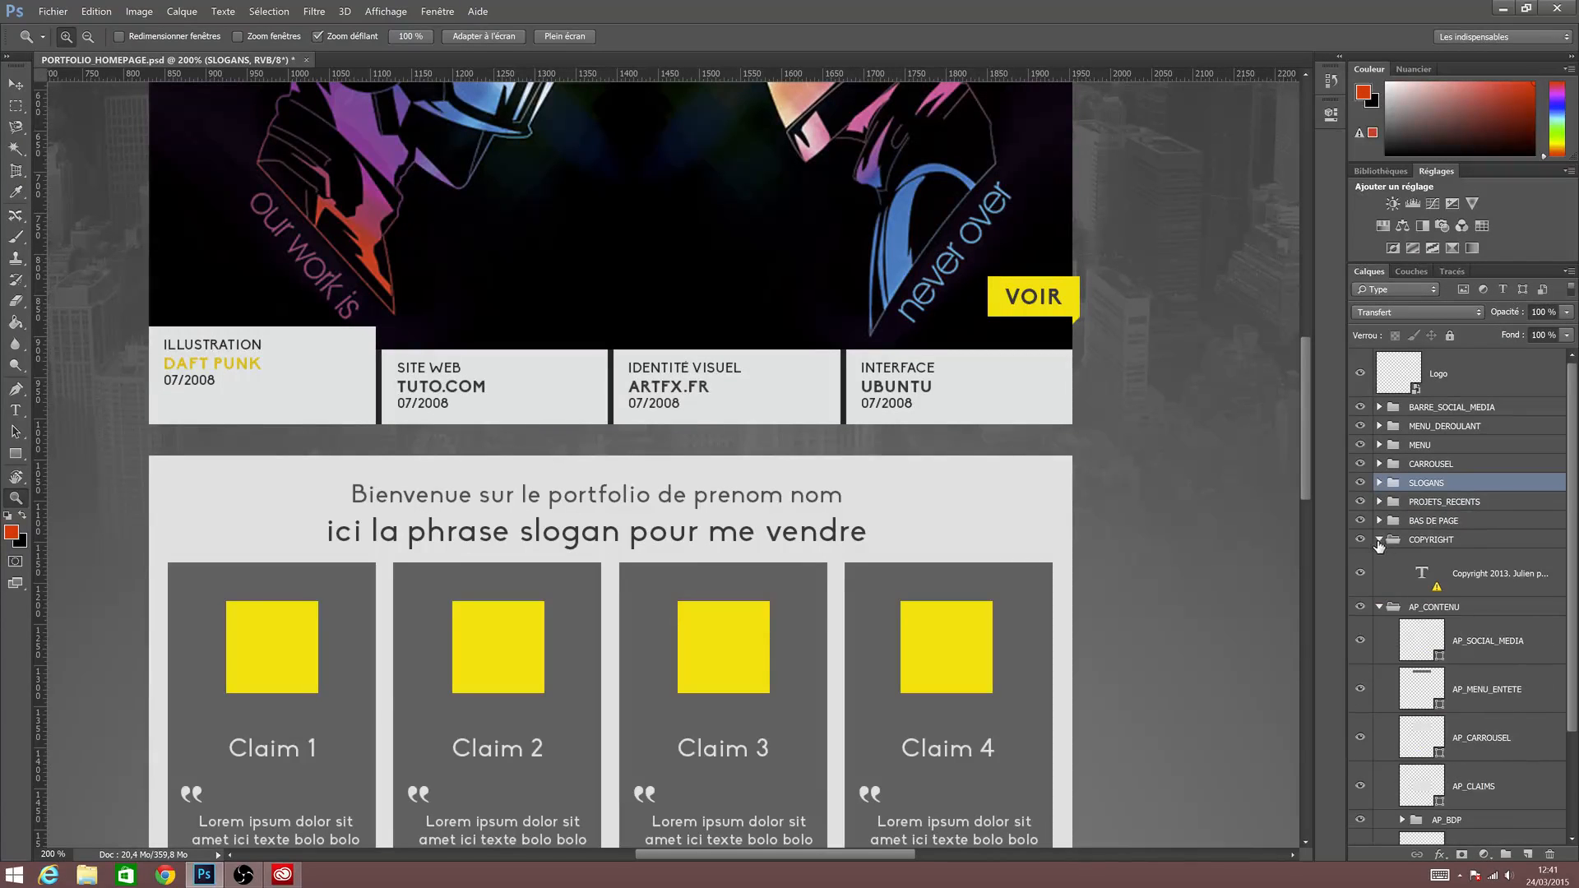
{"action": "left_click", "coordinate": [1380, 540]}
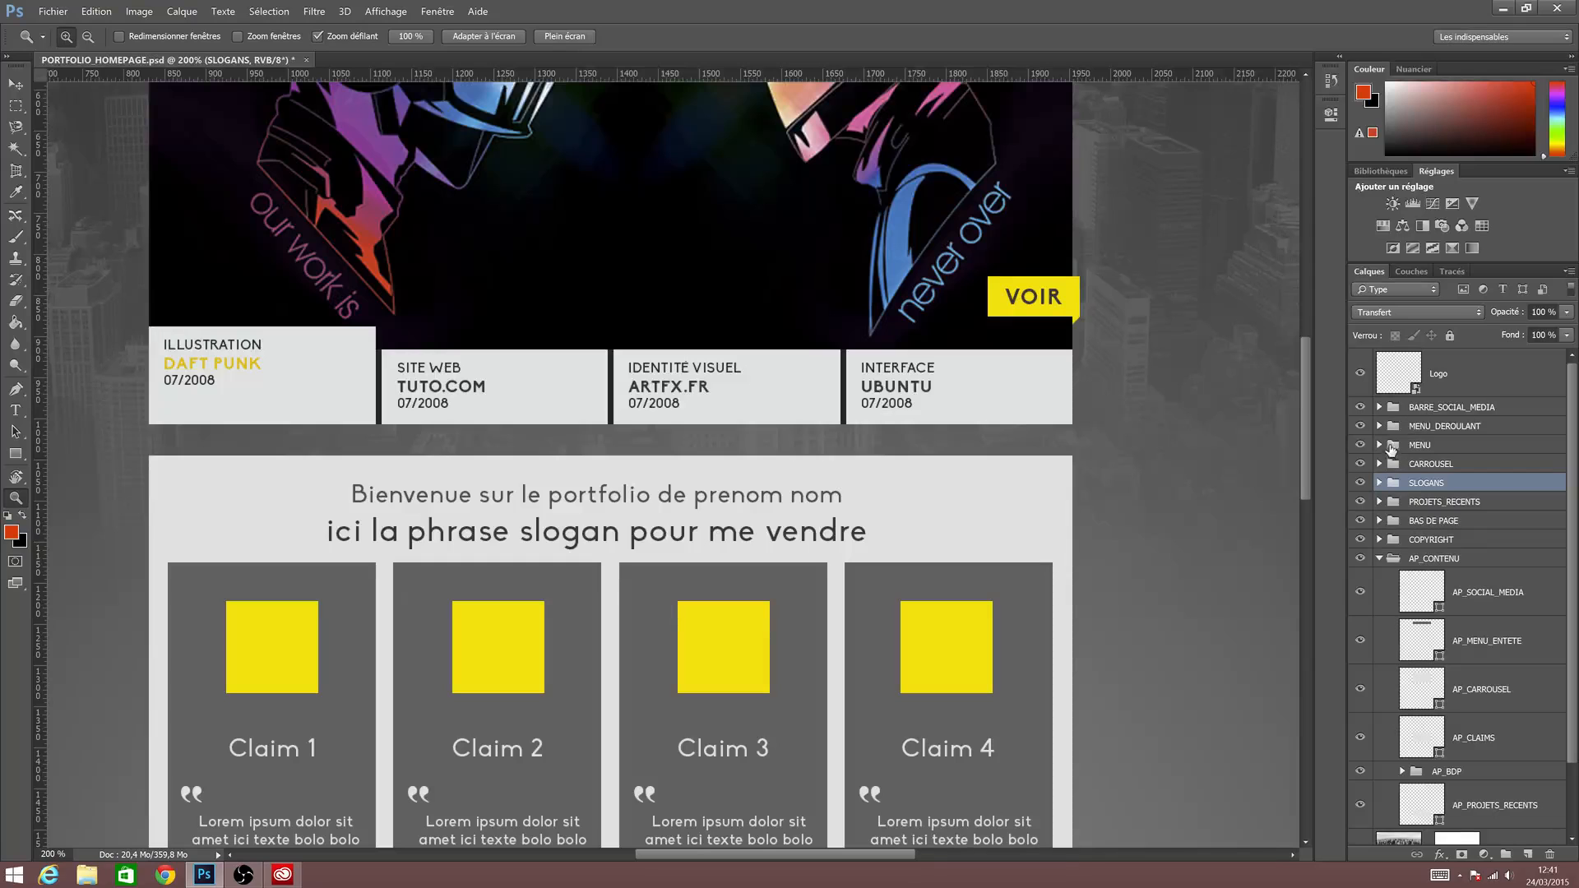
Select the Logo layer and toggle the visibility of the logo, social media bar and menu groups to identify their content.
{"action": "left_click", "coordinate": [1218, 467], "text": "alt"}
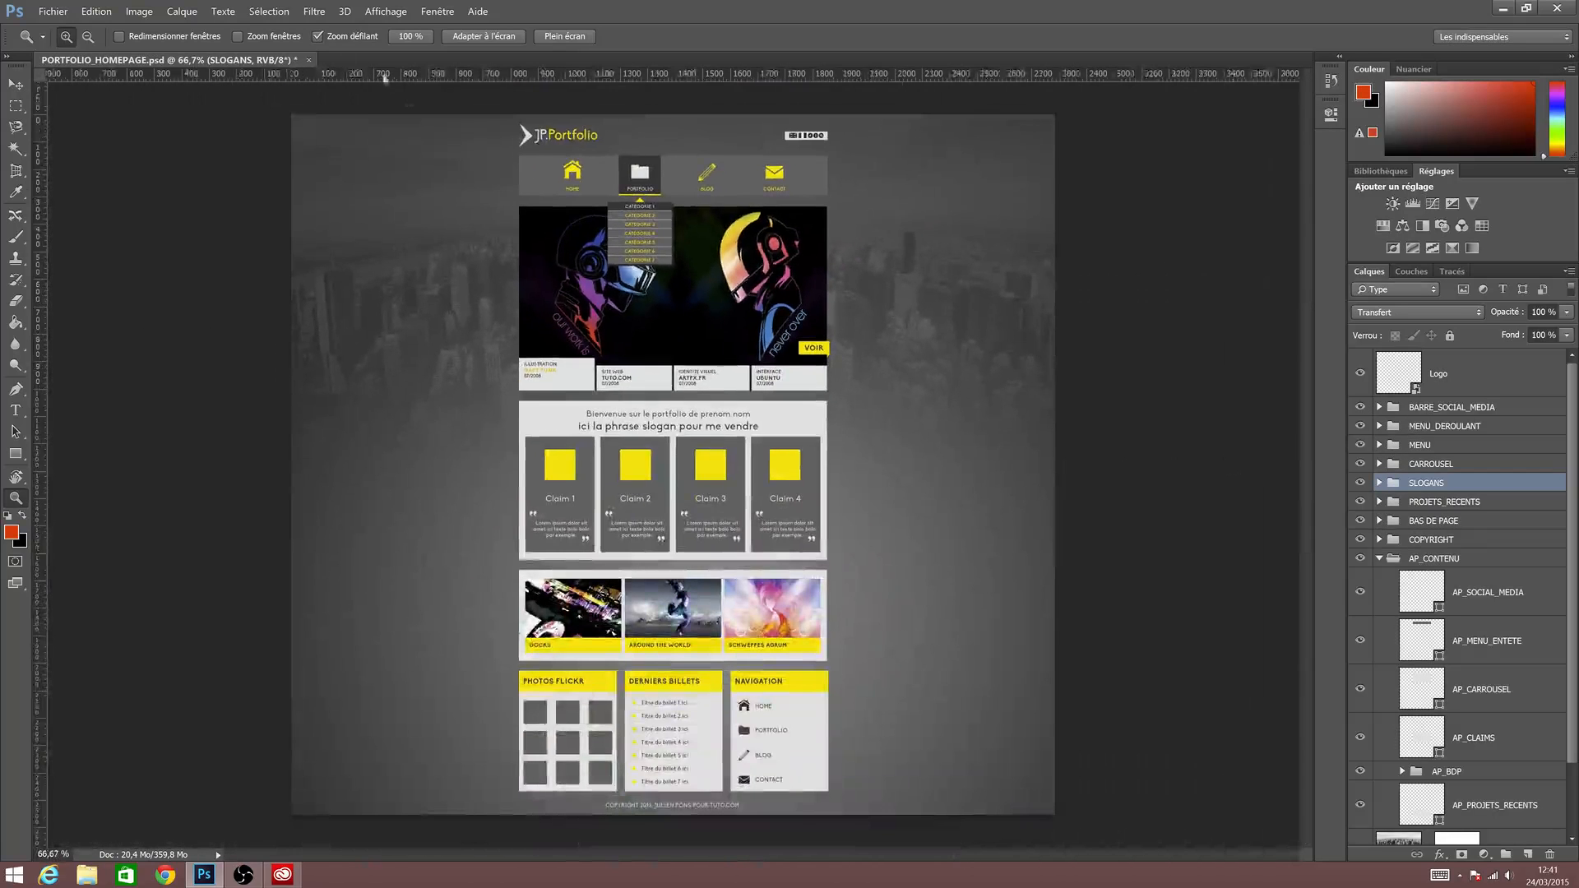
{"action": "left_click", "coordinate": [1398, 385]}
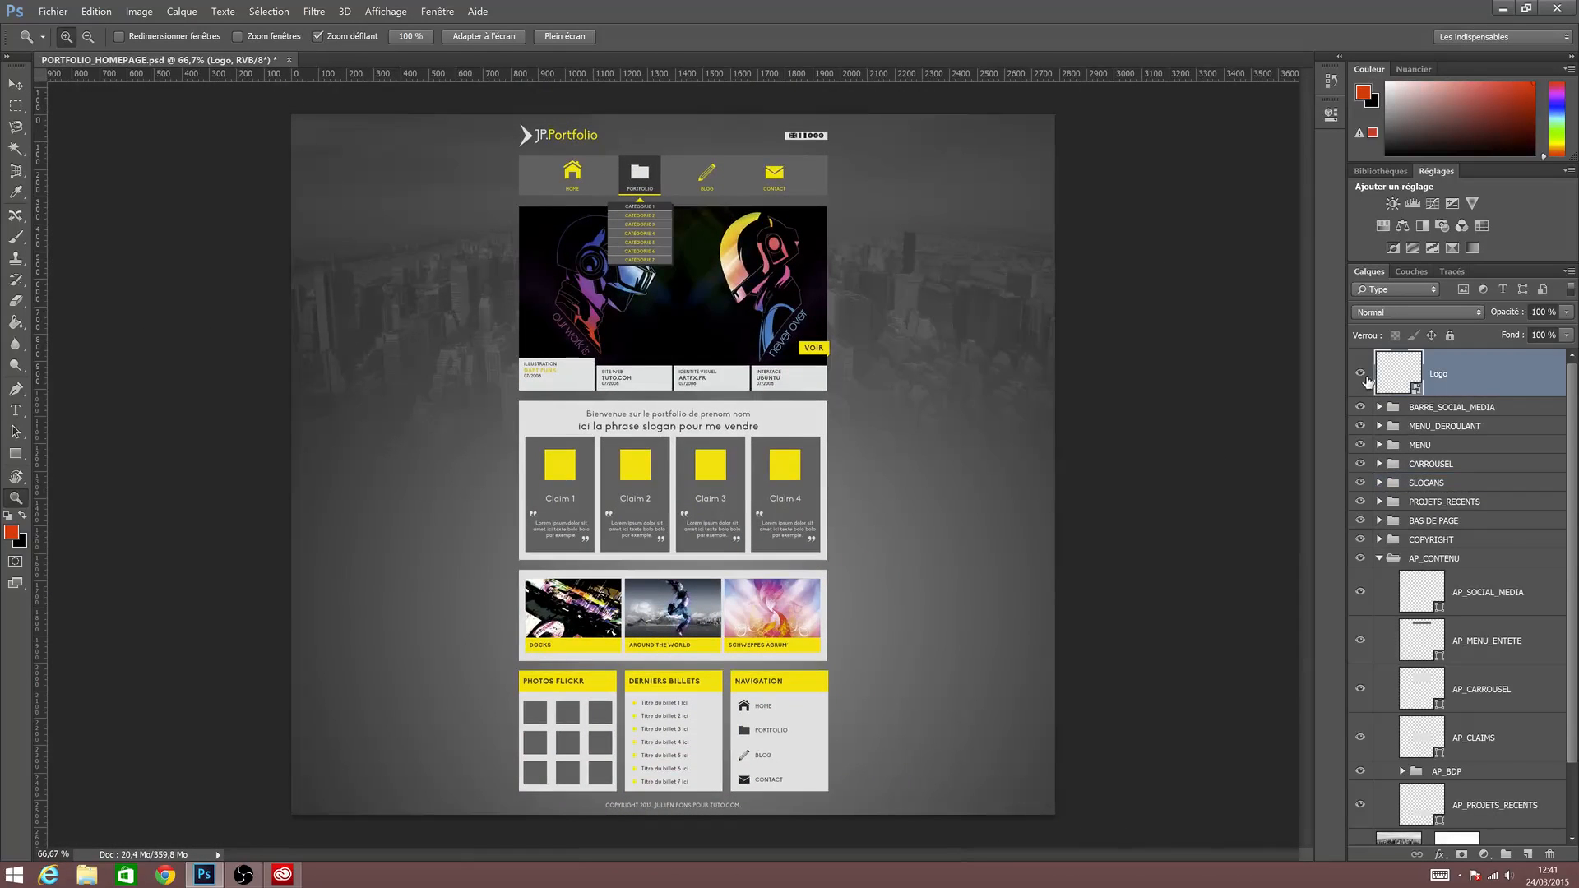
{"action": "left_click", "coordinate": [1360, 375]}
{"action": "left_click", "coordinate": [1360, 376]}
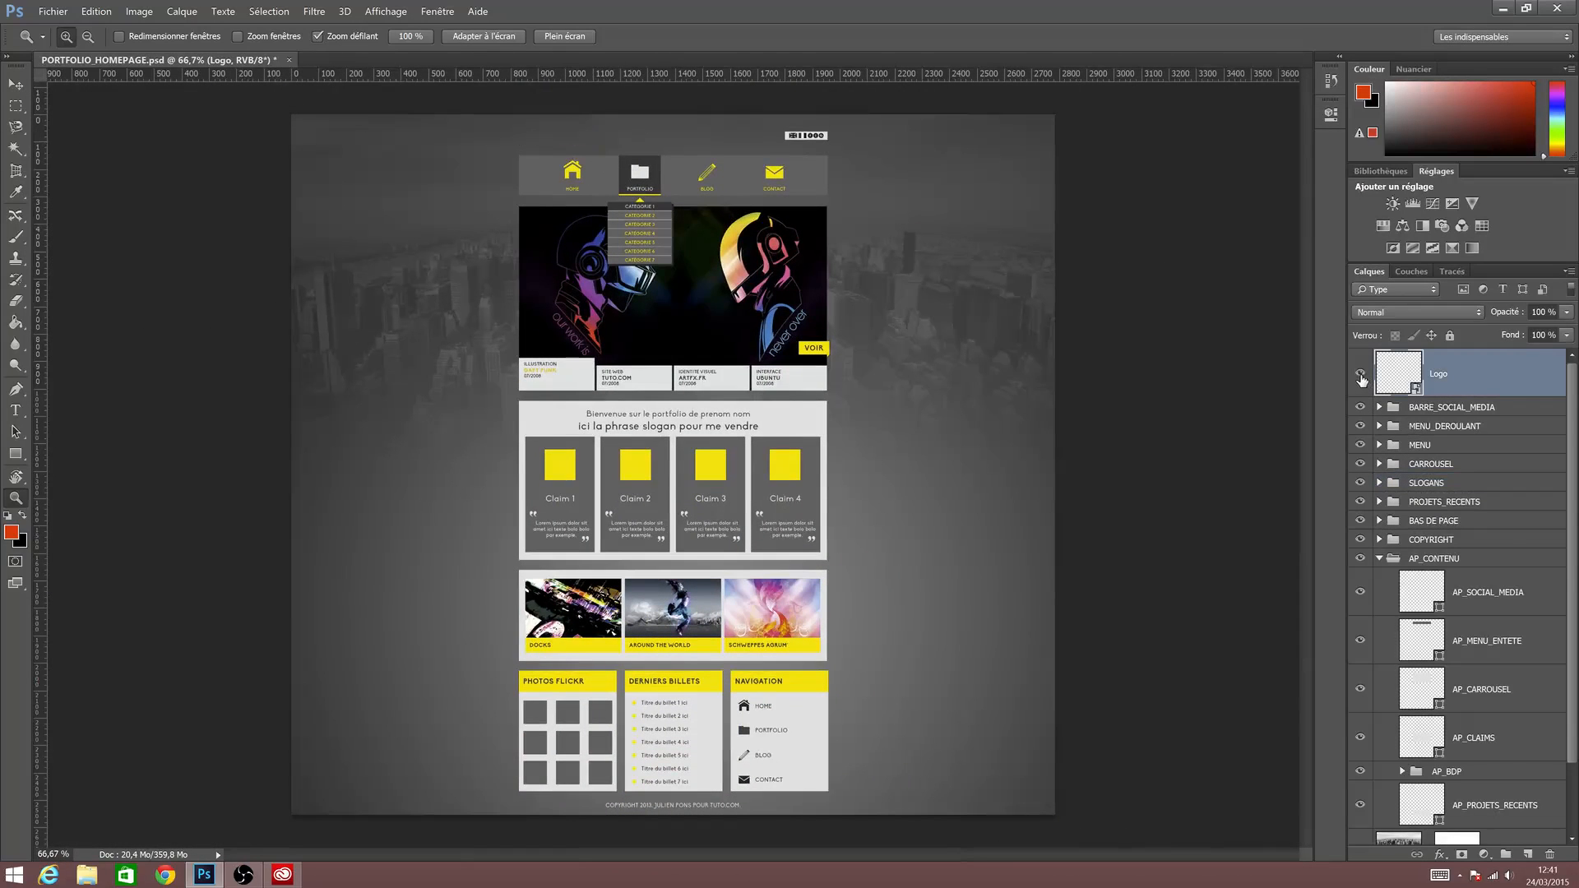
{"action": "left_click", "coordinate": [1360, 426]}
{"action": "left_click", "coordinate": [1361, 426]}
{"action": "left_click", "coordinate": [1361, 407]}
{"action": "left_click", "coordinate": [1360, 407]}
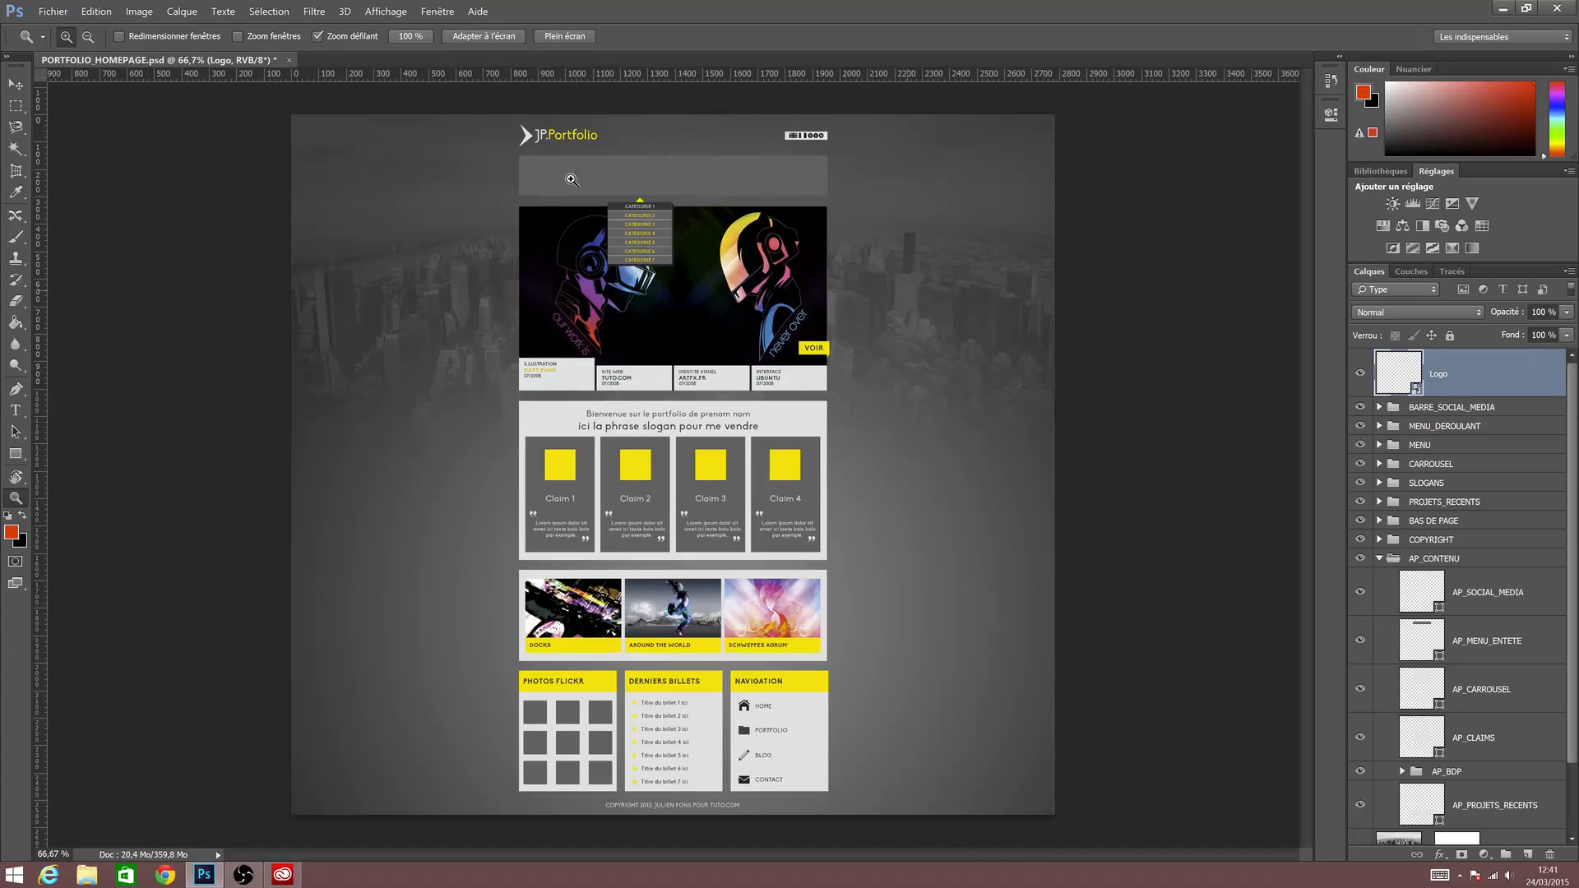
{"action": "key", "text": "ctrl+1"}
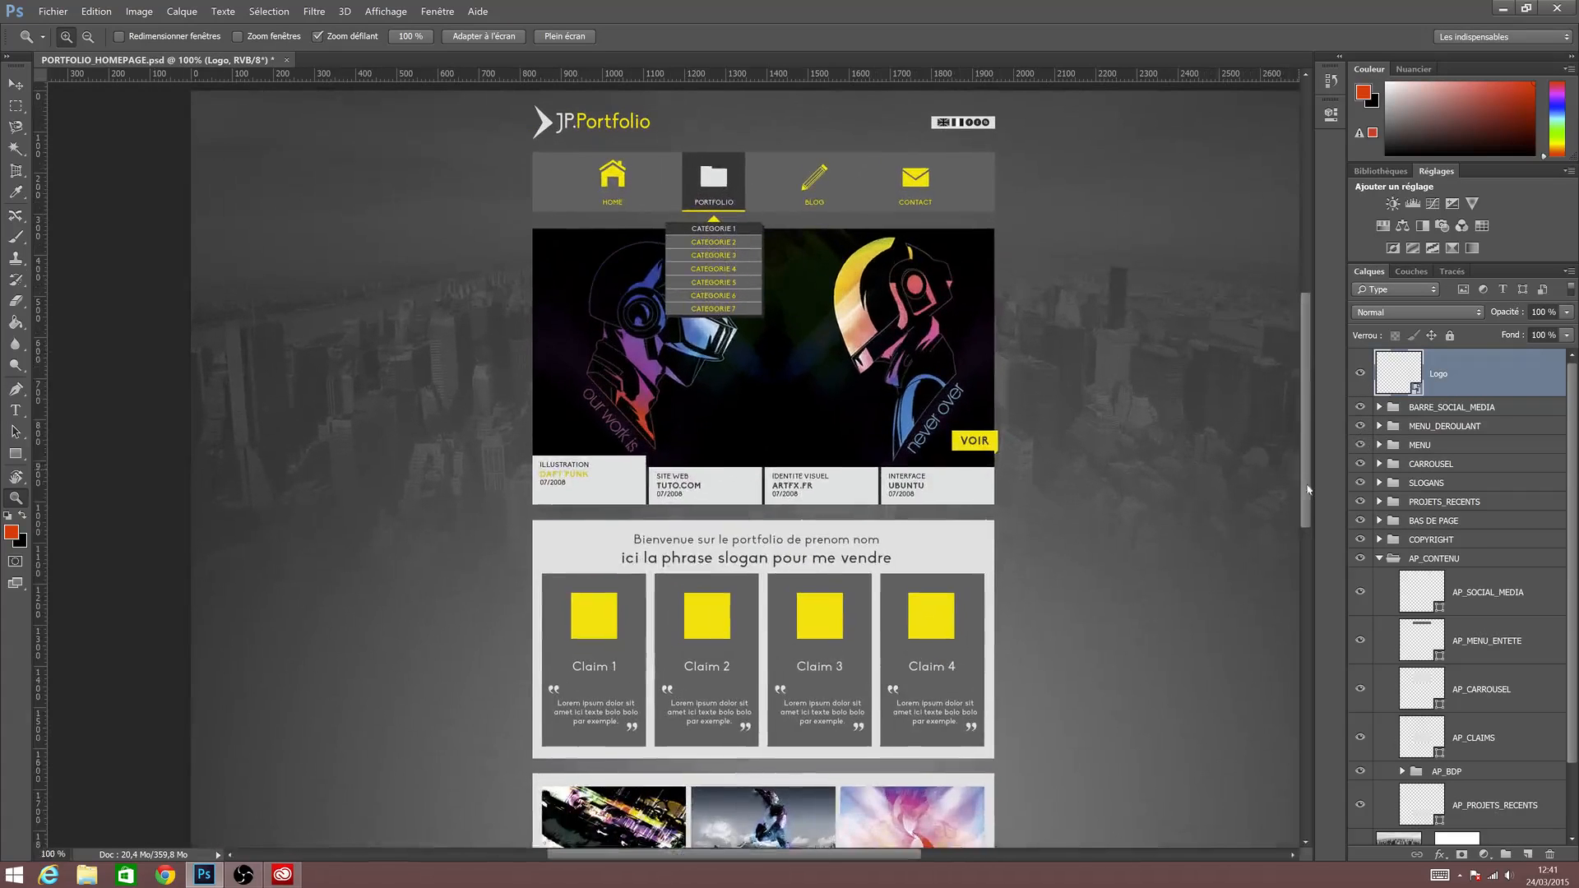
Hide and show again the CARROUSEL and SLOGANS groups to identify their parts of the page.
{"action": "left_click", "coordinate": [1360, 463]}
{"action": "left_click", "coordinate": [1361, 464]}
{"action": "left_click", "coordinate": [1360, 483]}
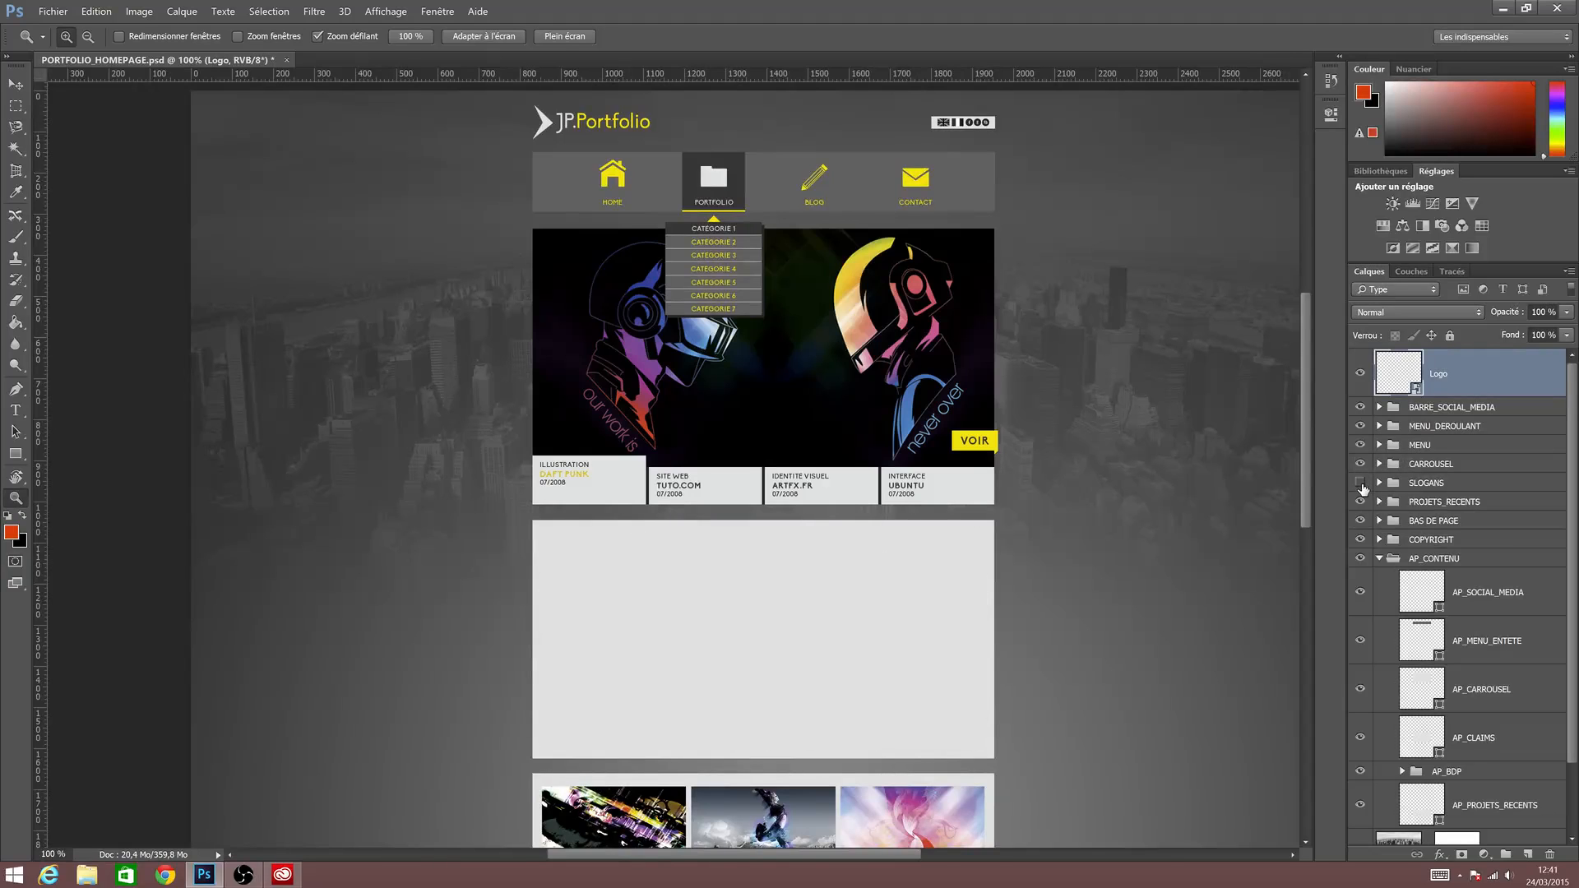
{"action": "left_click", "coordinate": [1361, 483]}
Hide and show again the PROJETS_RECENTS and BAS DE PAGE groups, and collapse the AP_CONTENU group.
{"action": "left_click_drag", "start_coordinate": [668, 685], "coordinate": [695, 298]}
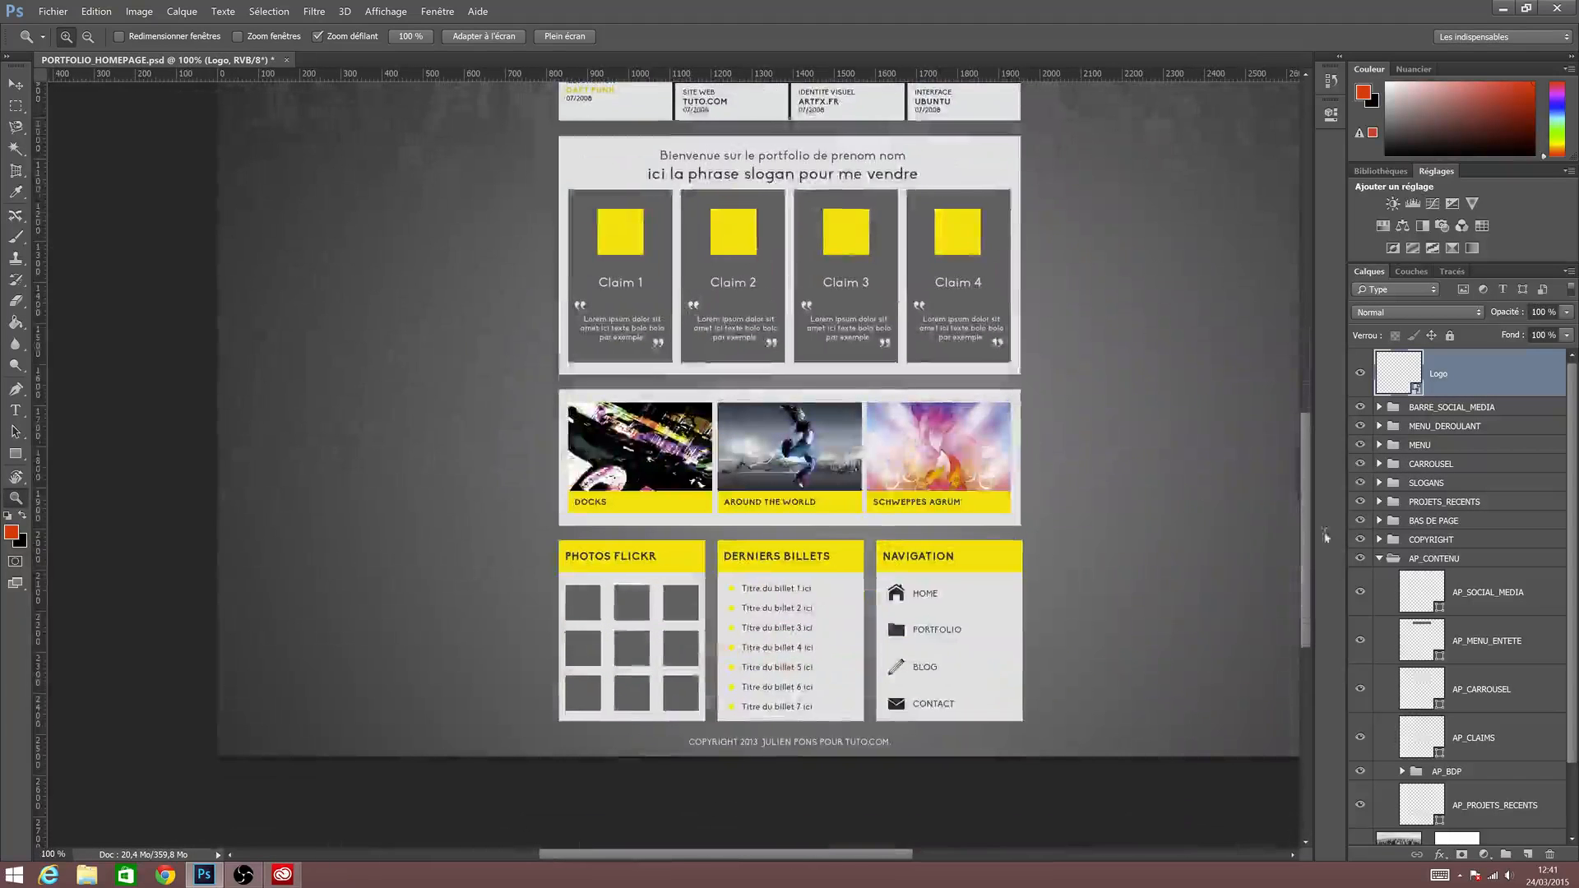
{"action": "left_click", "coordinate": [1360, 501]}
{"action": "left_click", "coordinate": [1361, 502]}
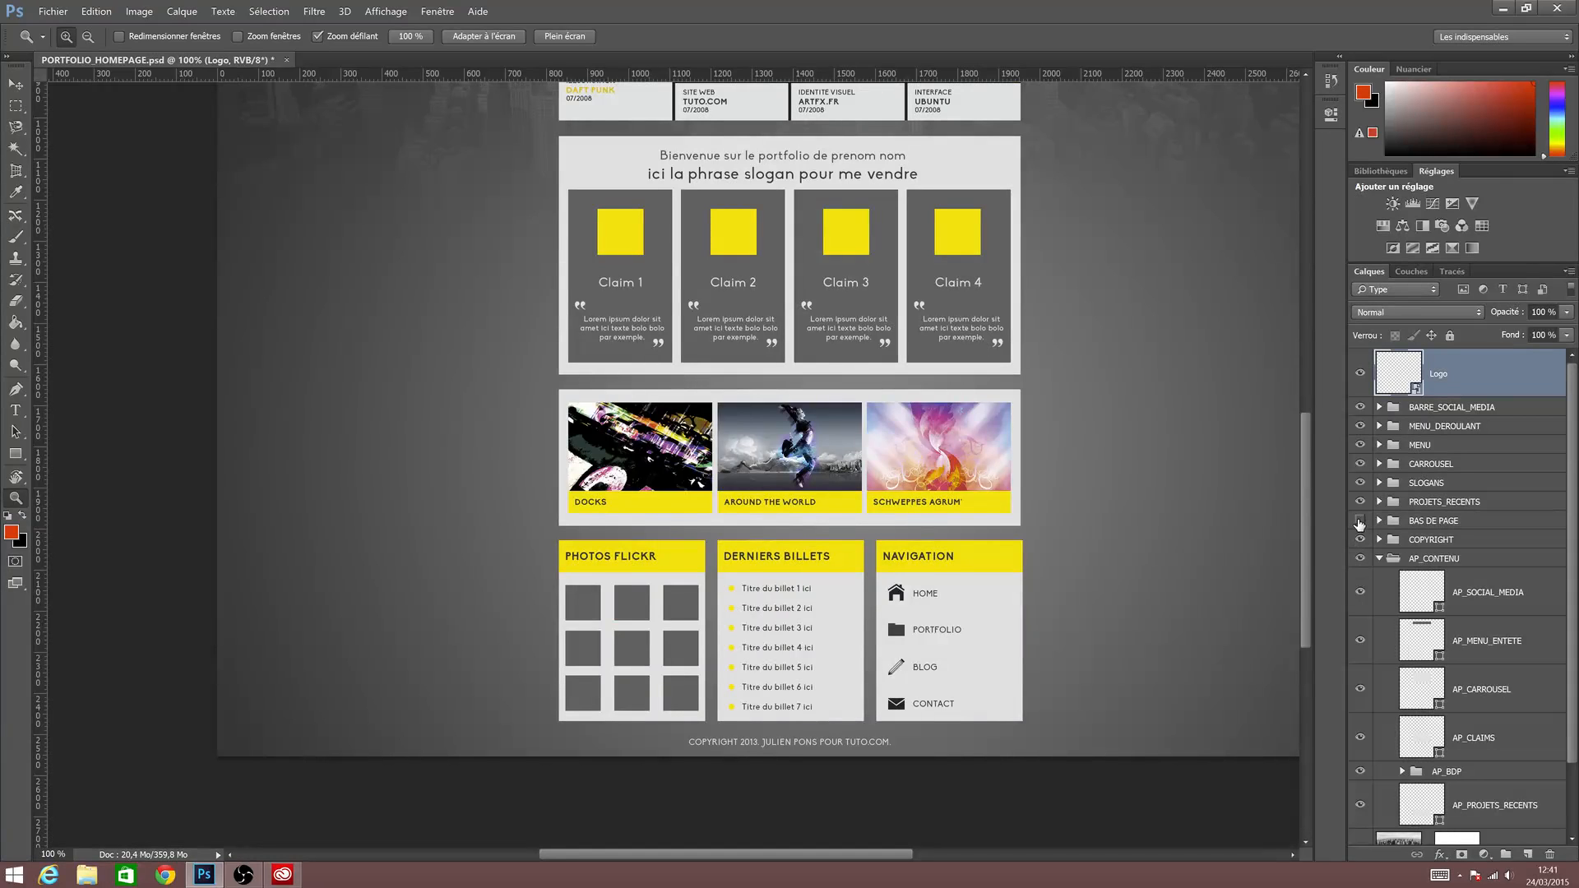
{"action": "left_click", "coordinate": [1360, 522]}
{"action": "left_click", "coordinate": [1361, 522]}
{"action": "scroll", "coordinate": [880, 247], "scroll_direction": "up", "scroll_amount": 5}
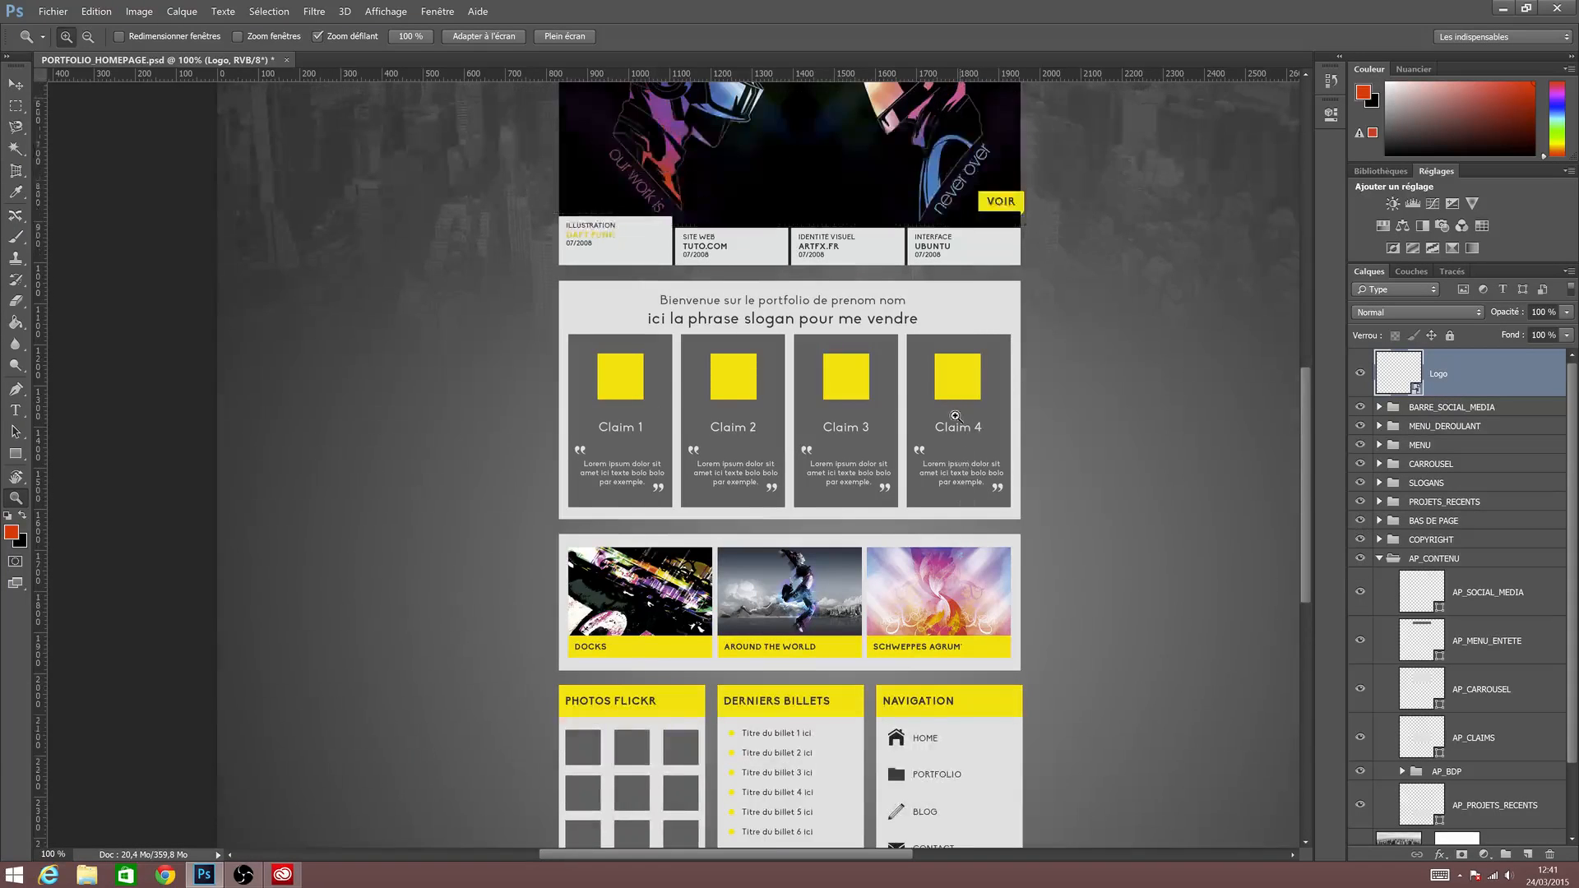
{"action": "left_click", "coordinate": [1379, 559]}
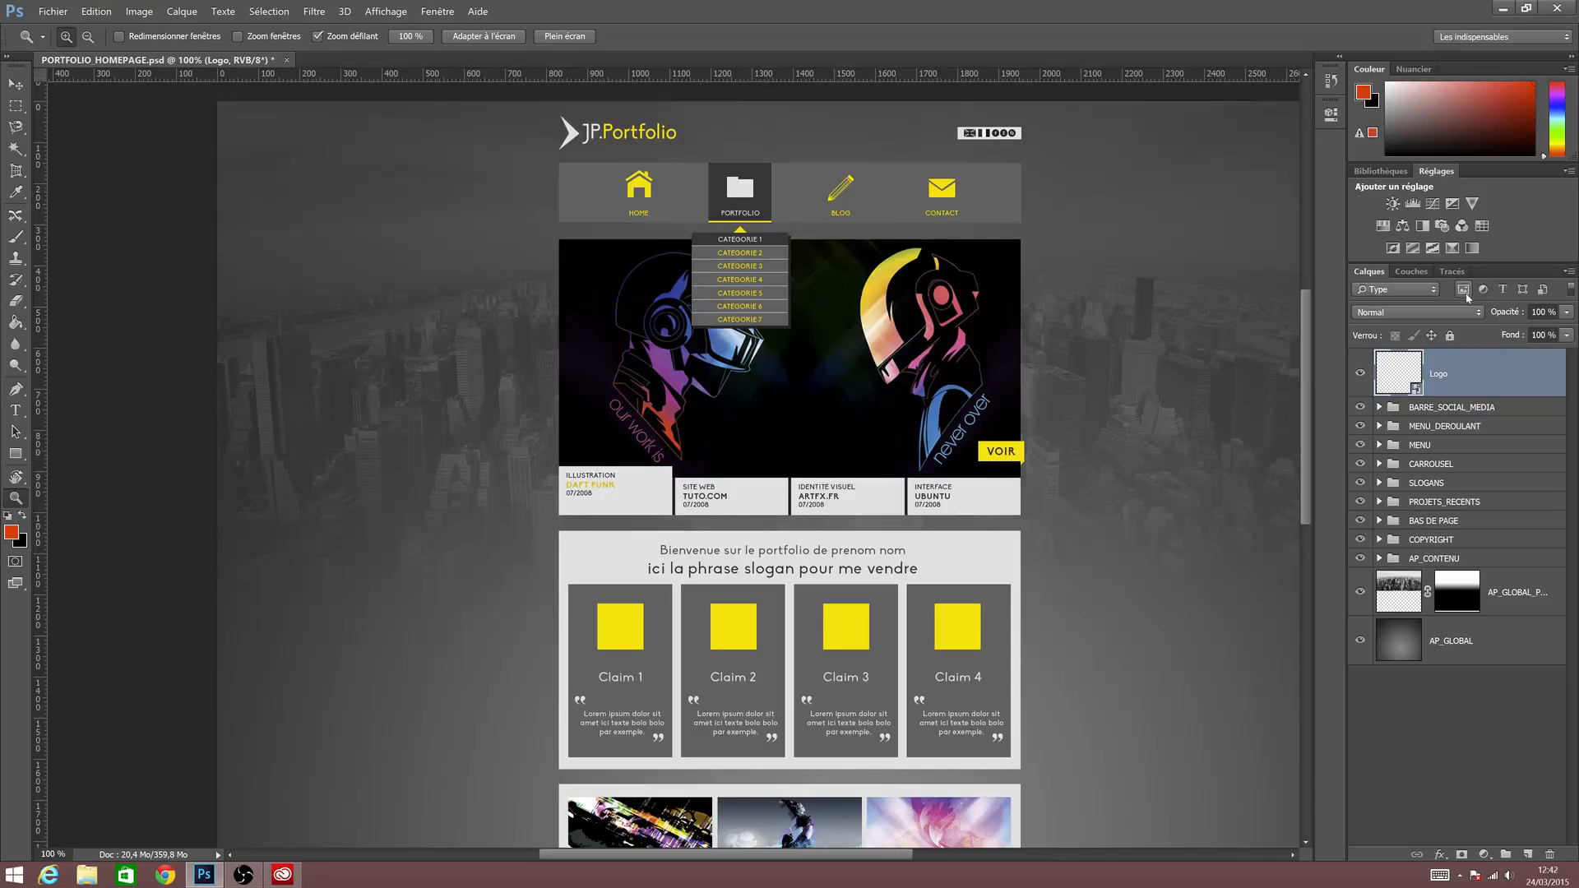
Filter the layer list to text layers only, look through them, and clear the filter.
{"action": "left_click", "coordinate": [1503, 289]}
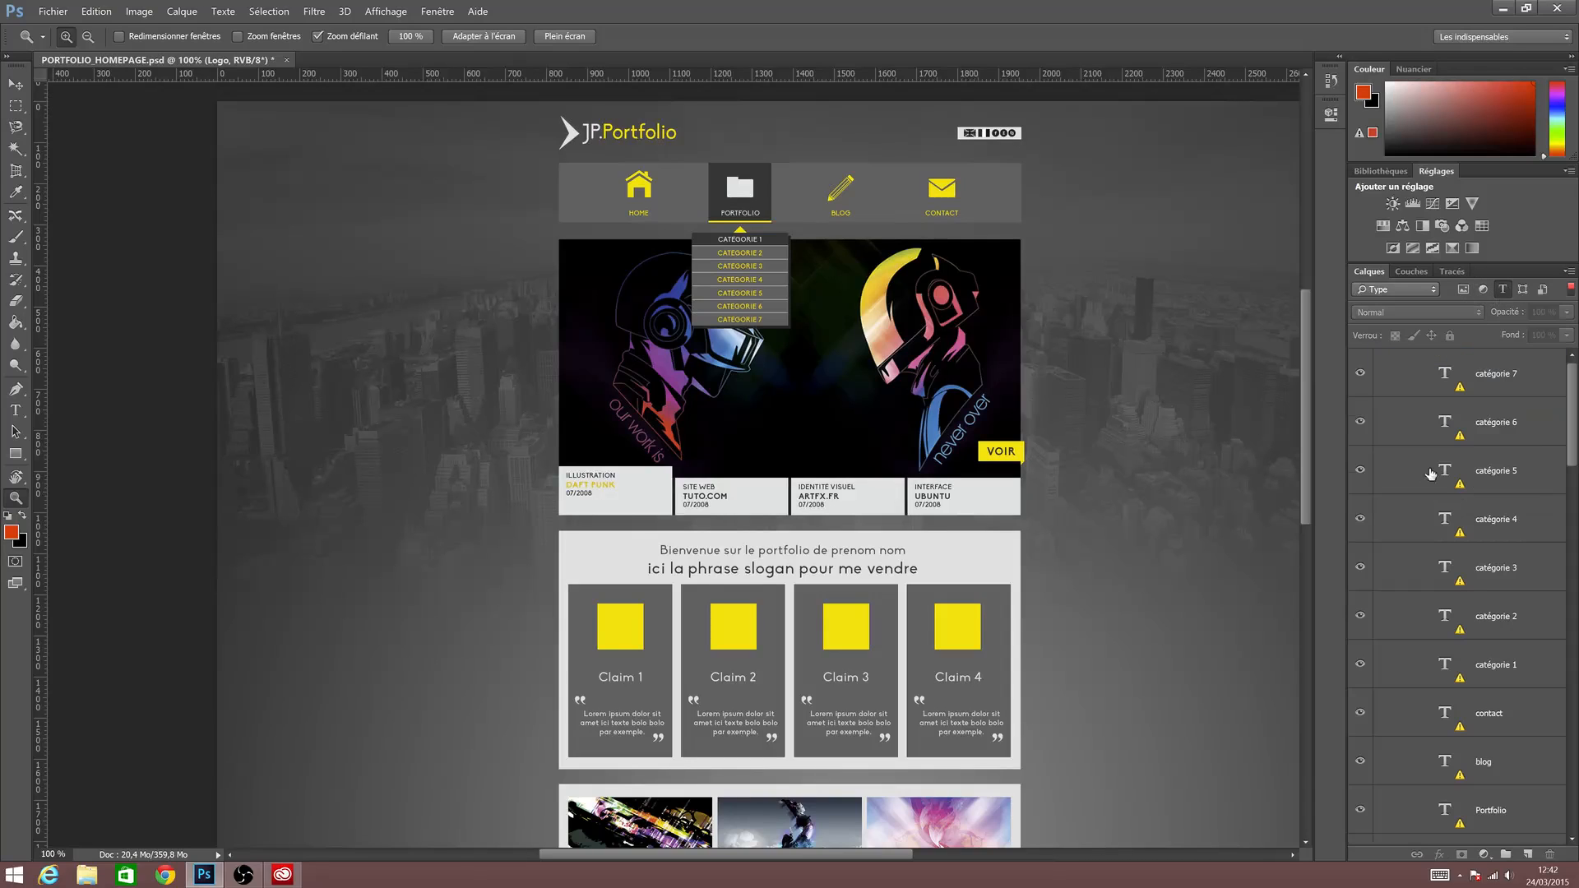
{"action": "scroll", "coordinate": [1576, 409], "scroll_direction": "down", "scroll_amount": 10}
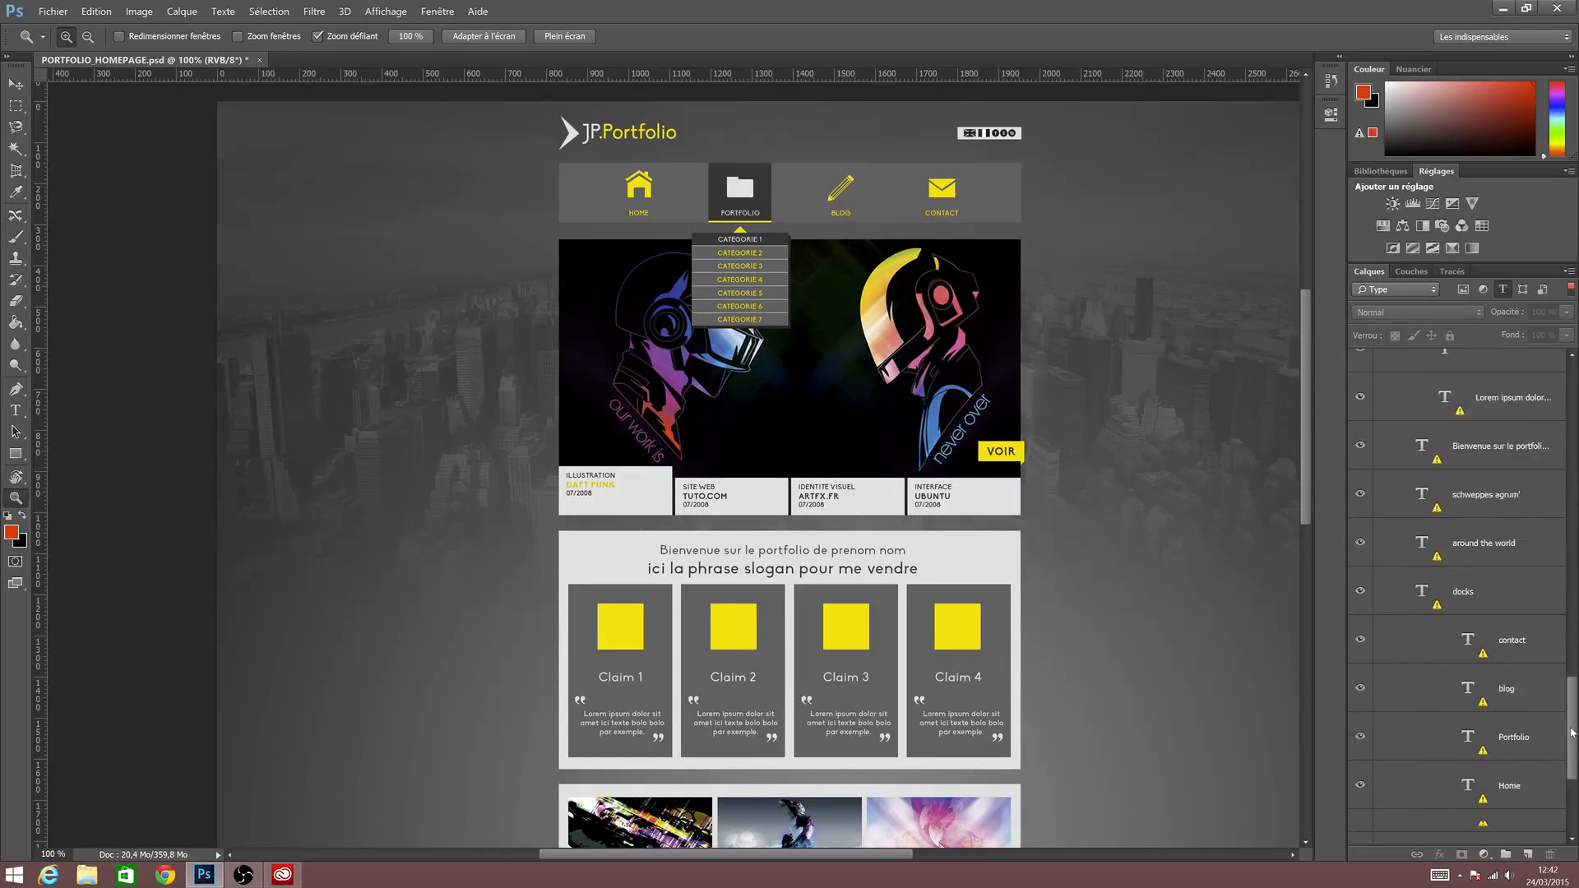
{"action": "scroll", "coordinate": [1455, 592], "scroll_direction": "up", "scroll_amount": 10}
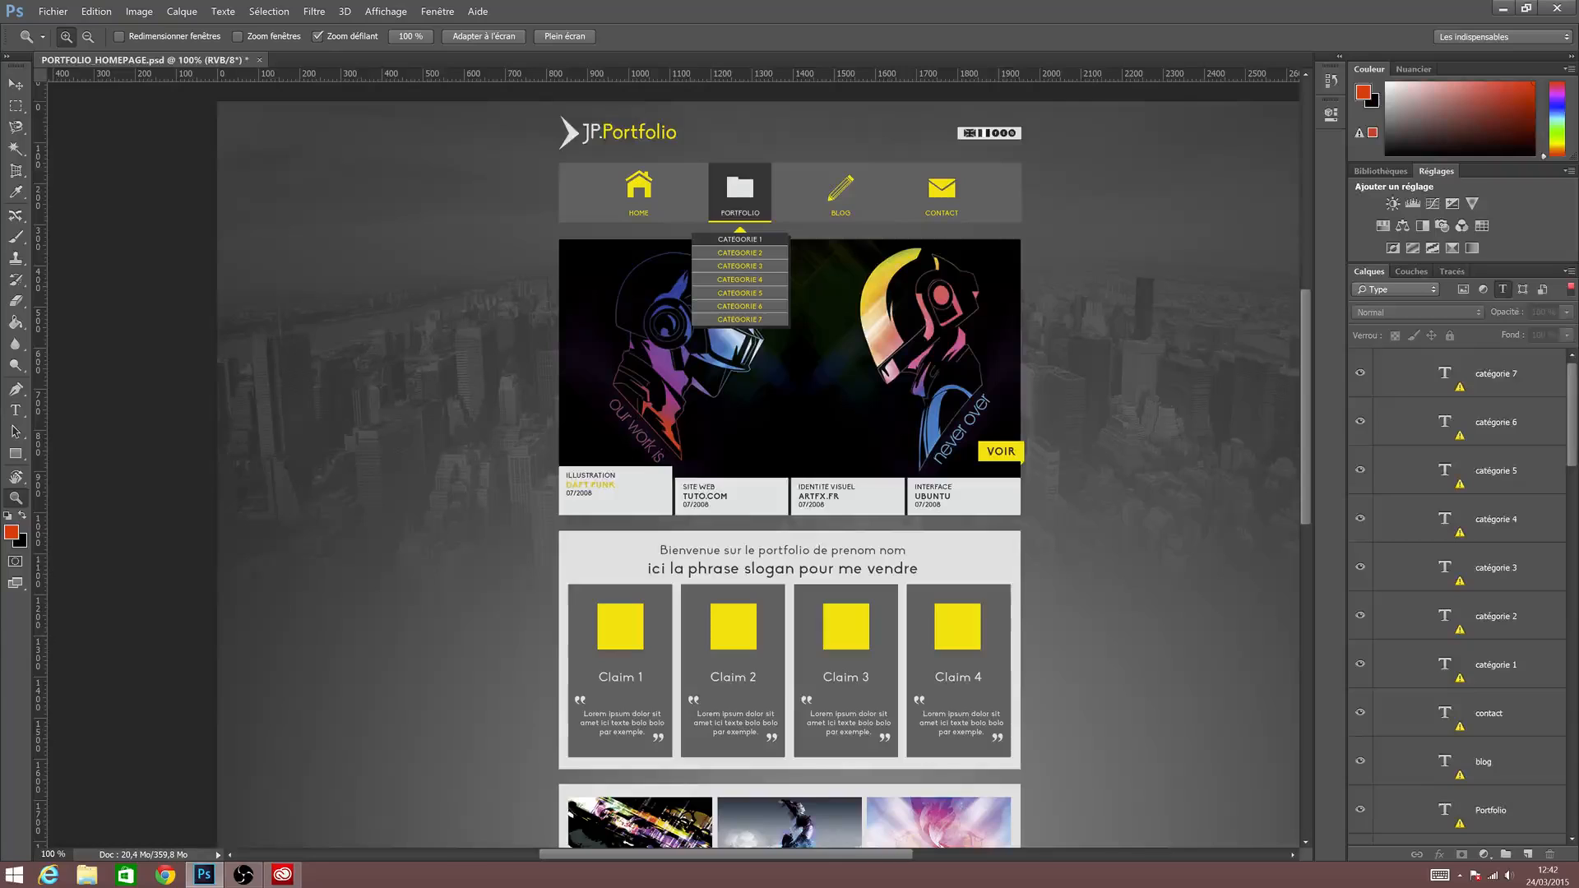
{"action": "left_click", "coordinate": [1504, 291]}
Filter the layer list by adjustment layers and by shape layers in turn, clearing each filter.
{"action": "left_click", "coordinate": [1483, 289]}
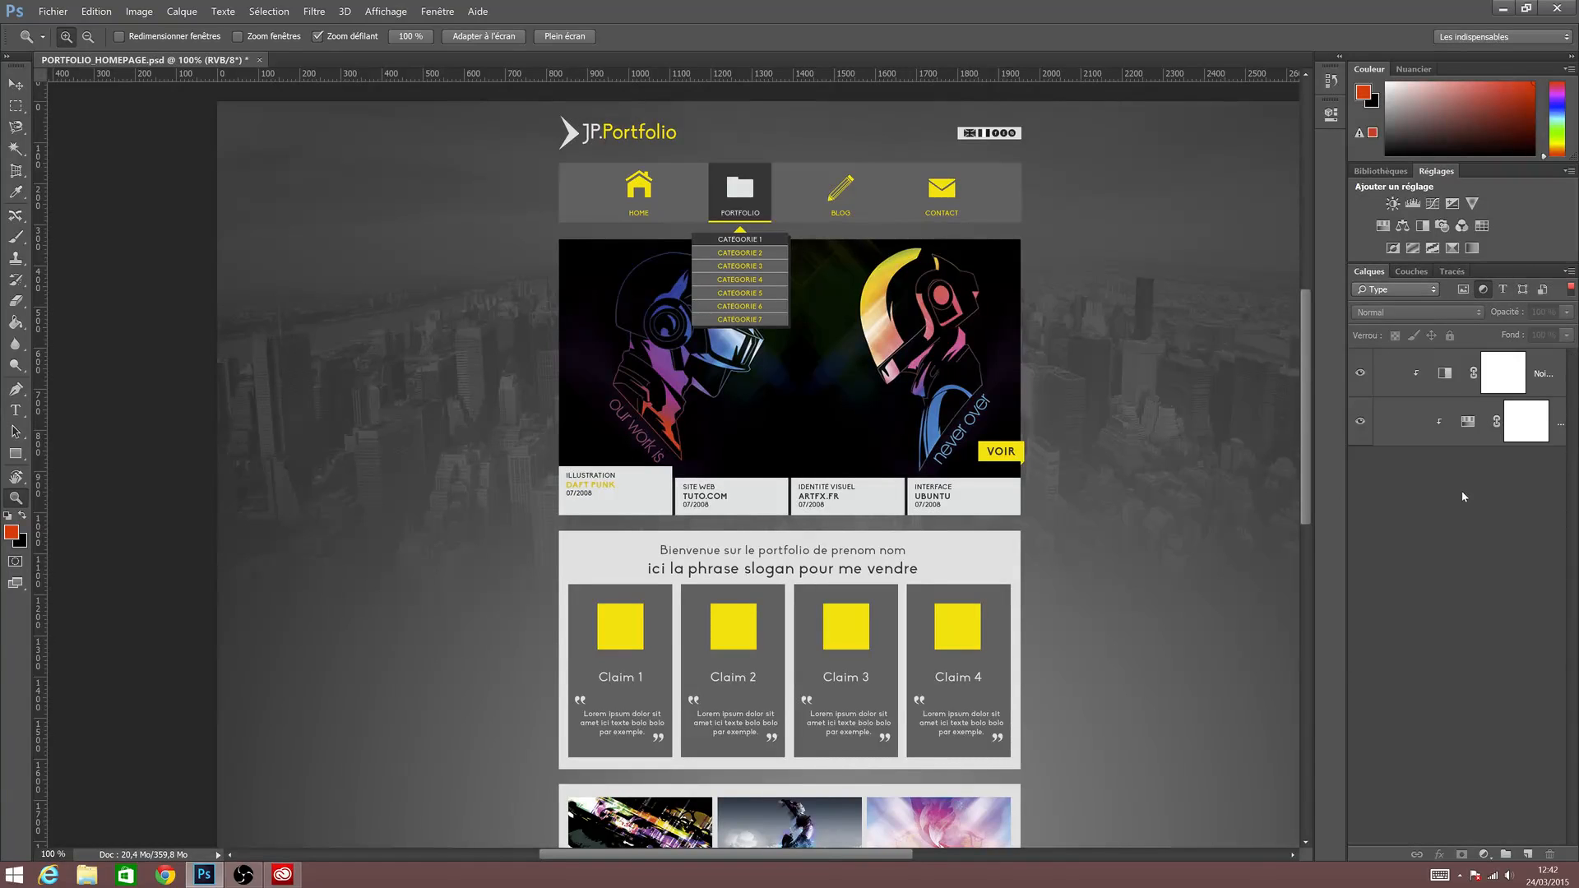
{"action": "left_click", "coordinate": [1483, 289]}
{"action": "left_click", "coordinate": [1523, 290]}
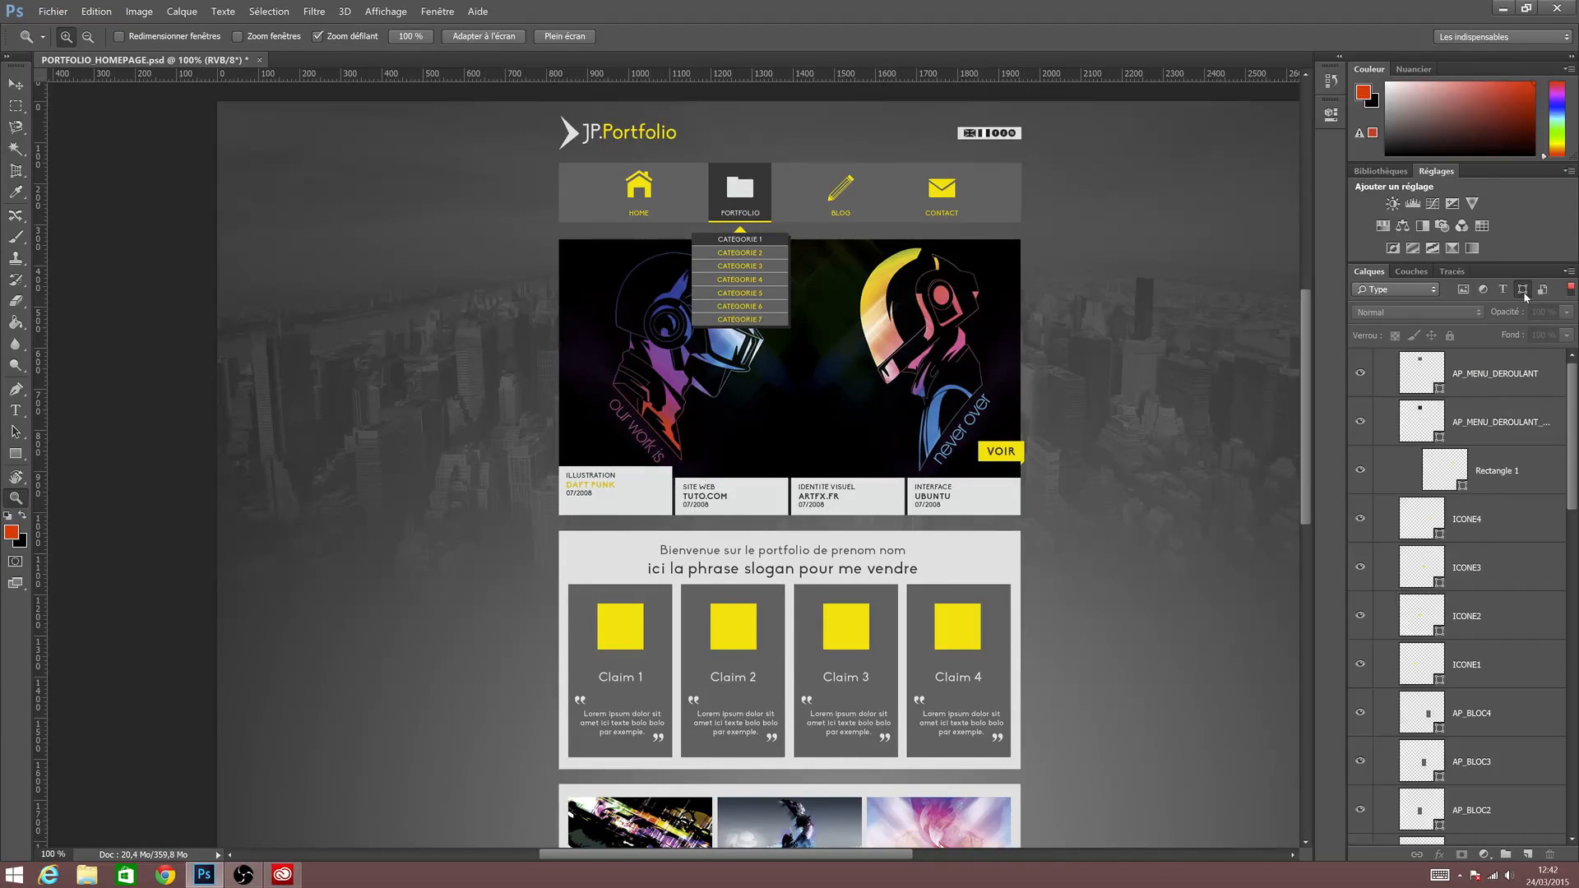
{"action": "left_click", "coordinate": [1523, 292]}
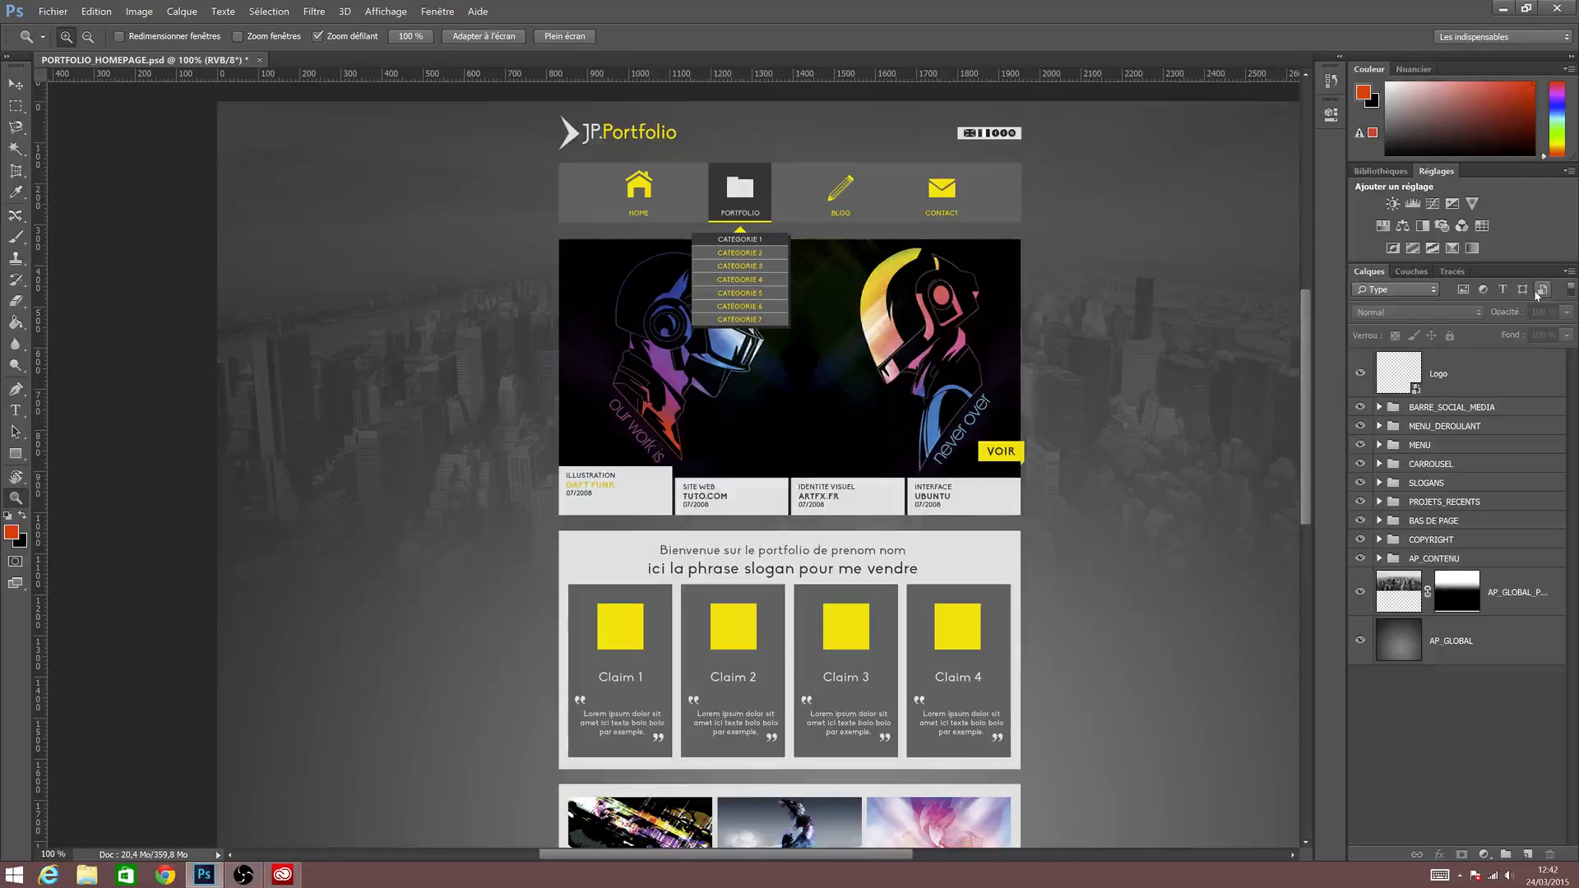
Filter the layer list to smart objects, clear that filter, and filter the layers by the name "menu" instead.
{"action": "left_click", "coordinate": [1540, 292]}
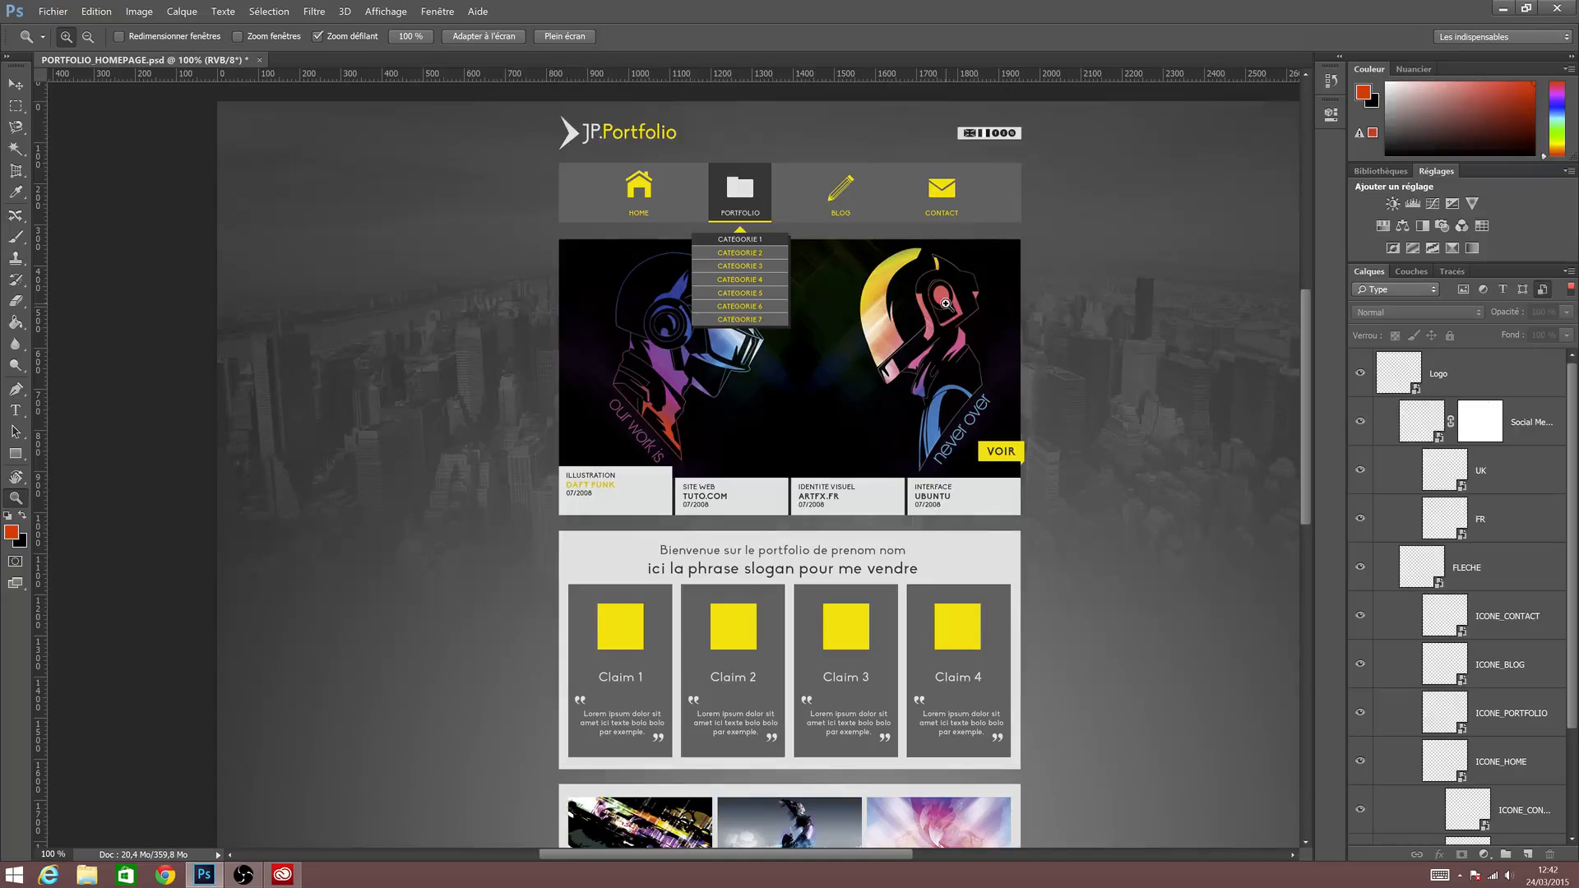
{"action": "left_click", "coordinate": [1543, 292]}
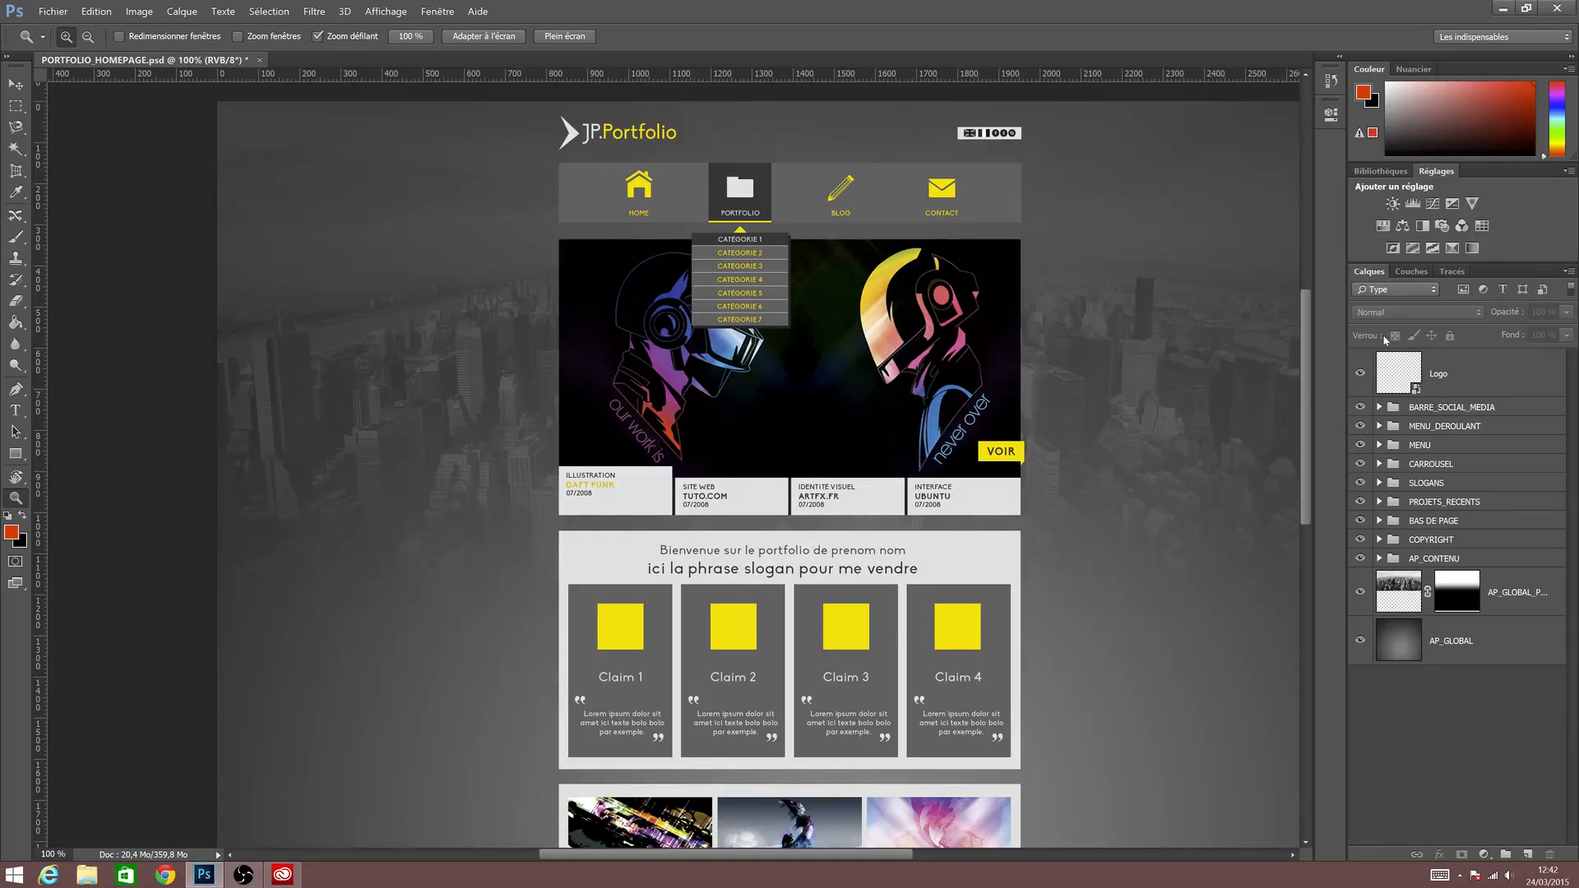
{"action": "left_click", "coordinate": [1403, 292]}
{"action": "left_click", "coordinate": [1361, 314]}
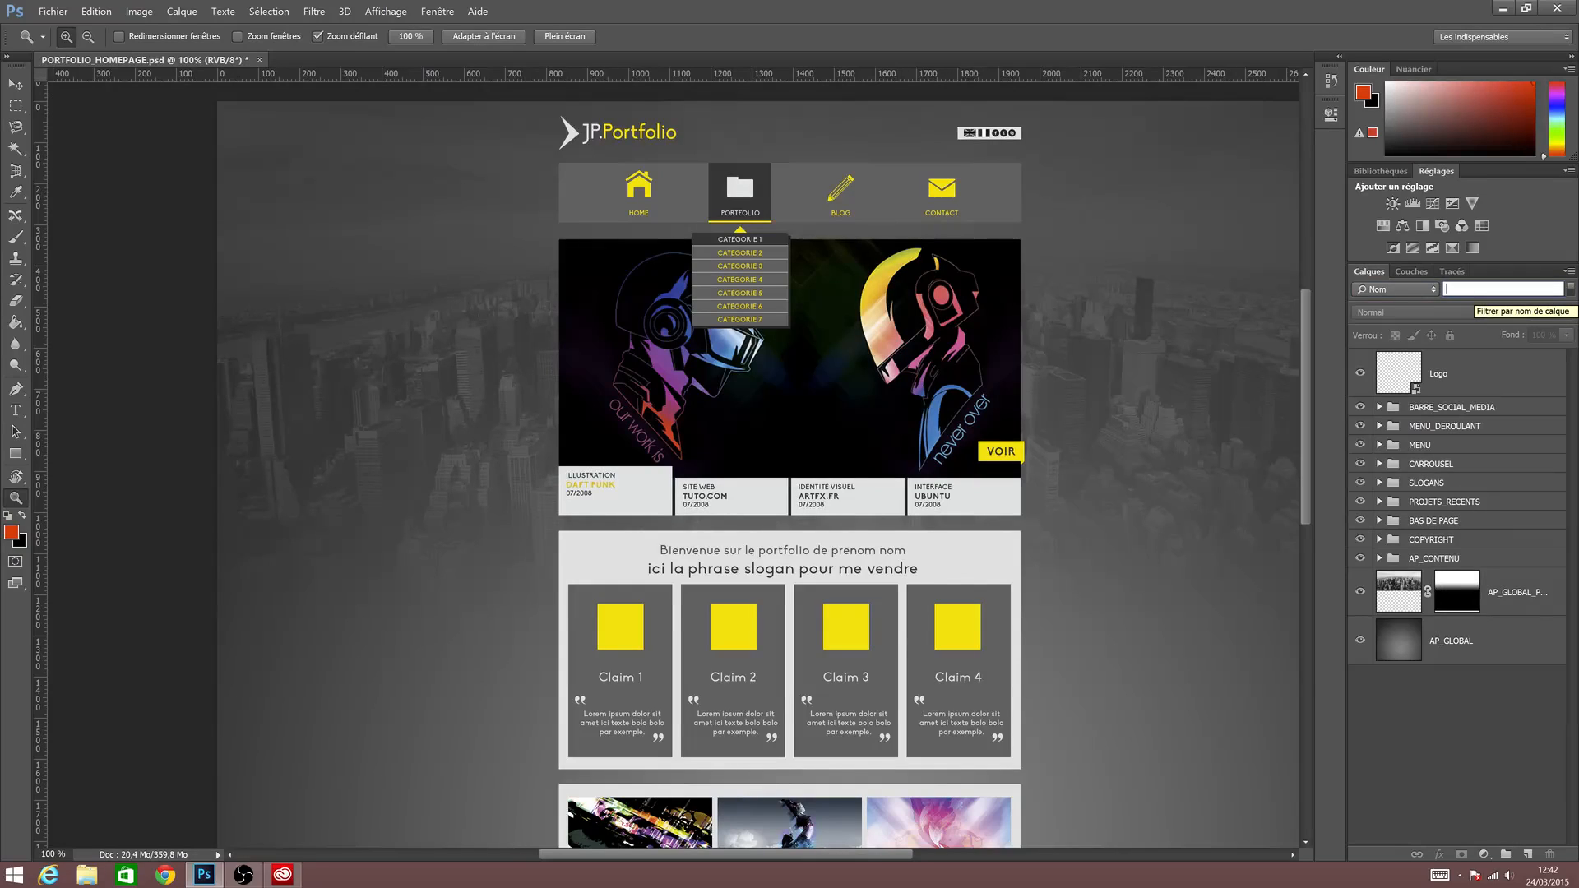
{"action": "left_click", "coordinate": [1477, 288]}
{"action": "type", "text": "menu"}
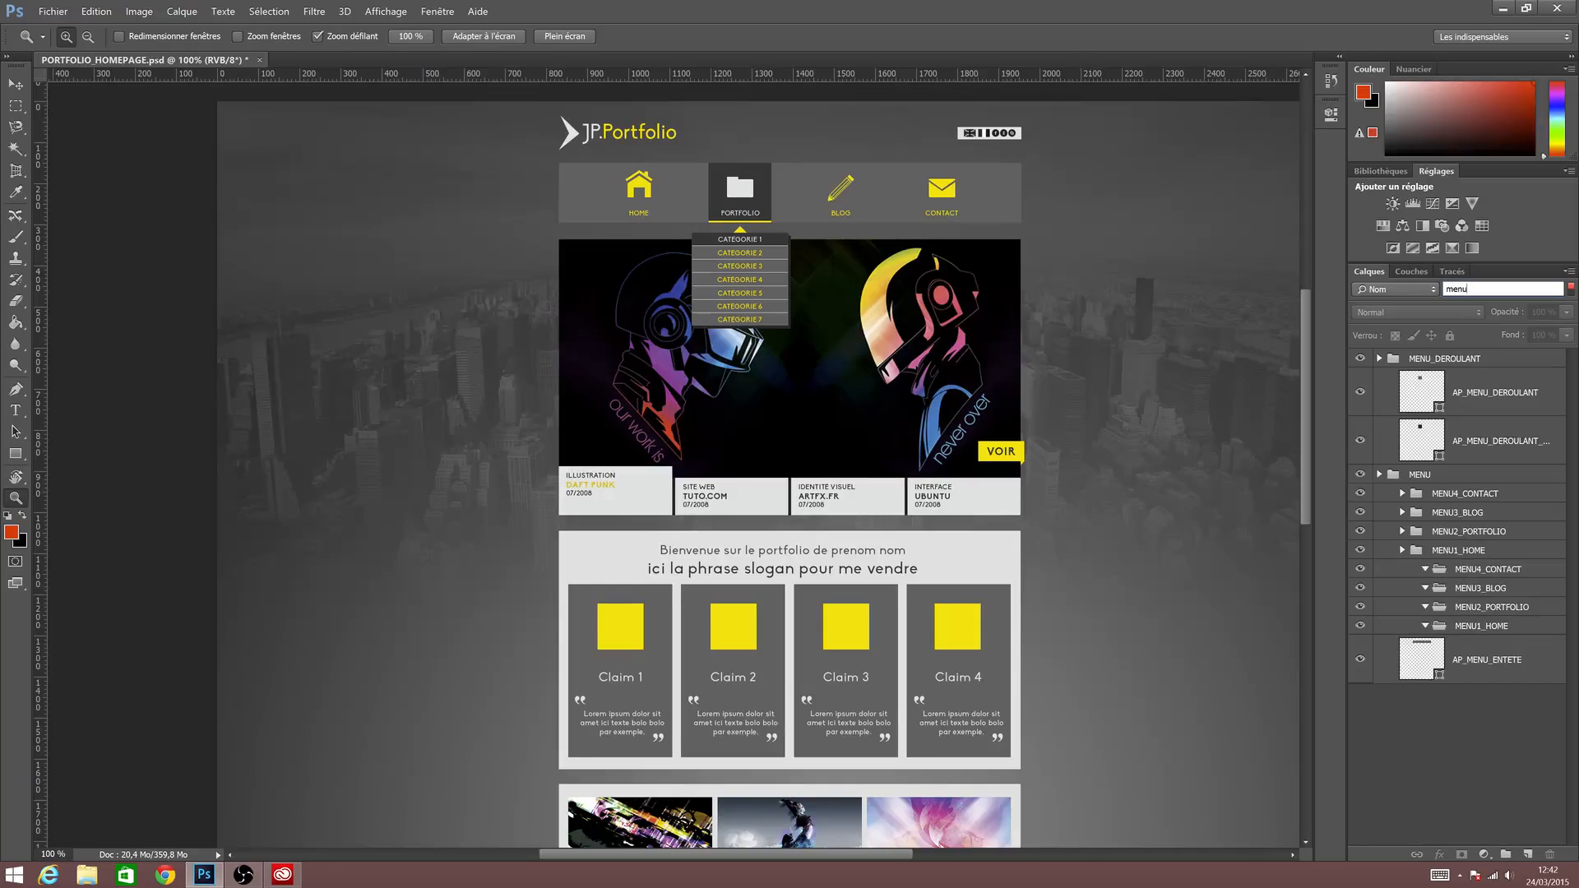
{"action": "key", "text": "BackSpace"}
{"action": "key", "text": "BackSpace"}
{"action": "key", "text": "BackSpace"}
{"action": "key", "text": "BackSpace"}
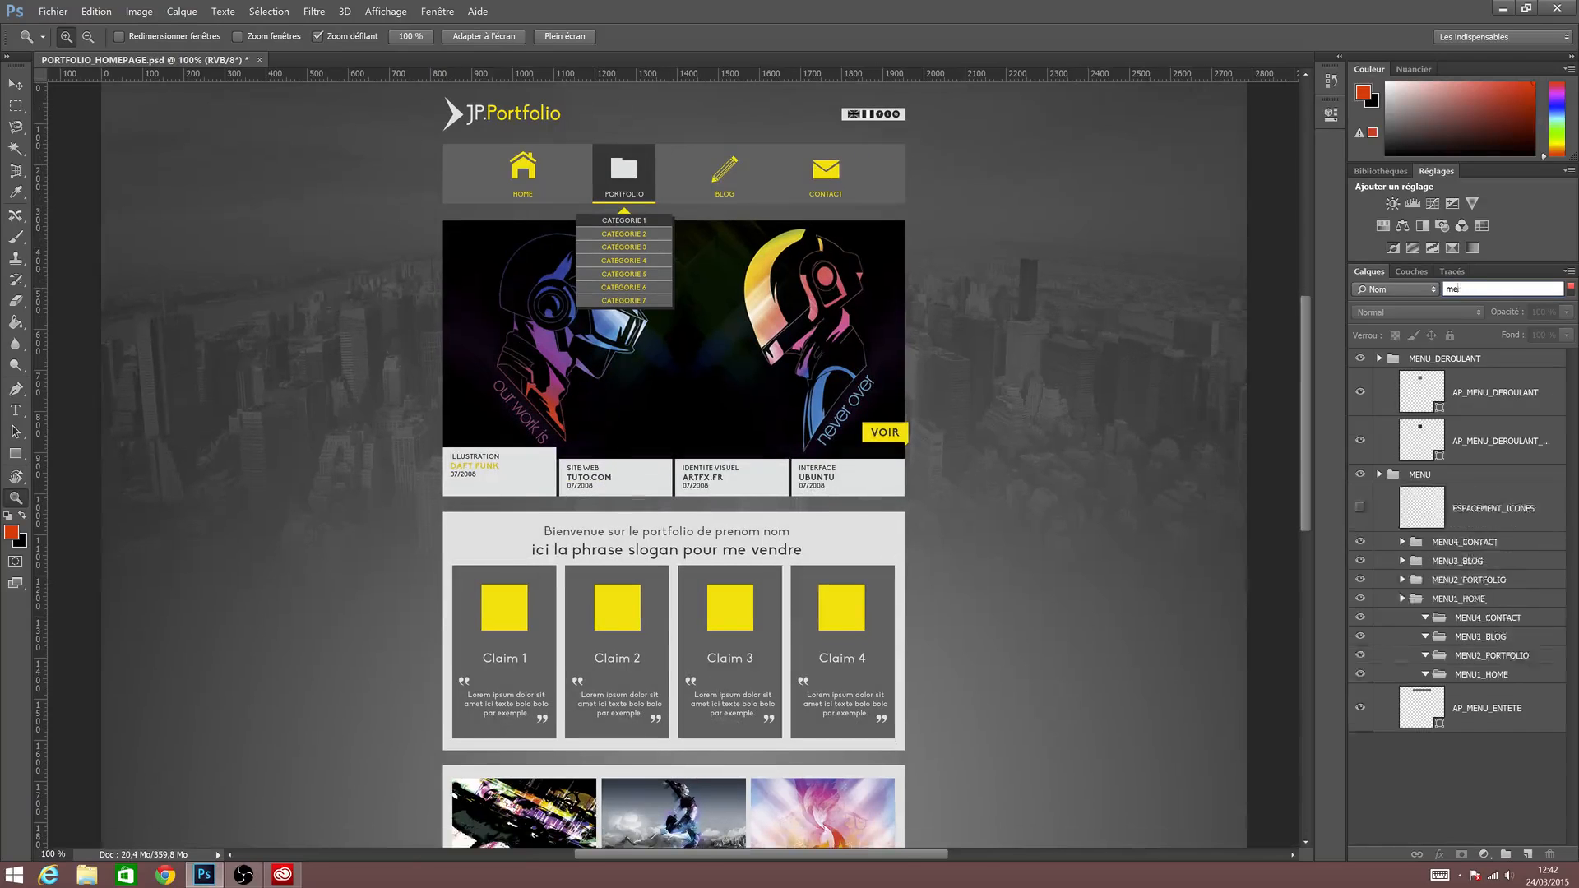
Filter the layer list by effect, trying Ombre portée, Ombre interne and Lueur interne in turn.
{"action": "left_click", "coordinate": [1435, 293]}
{"action": "left_click", "coordinate": [1417, 319]}
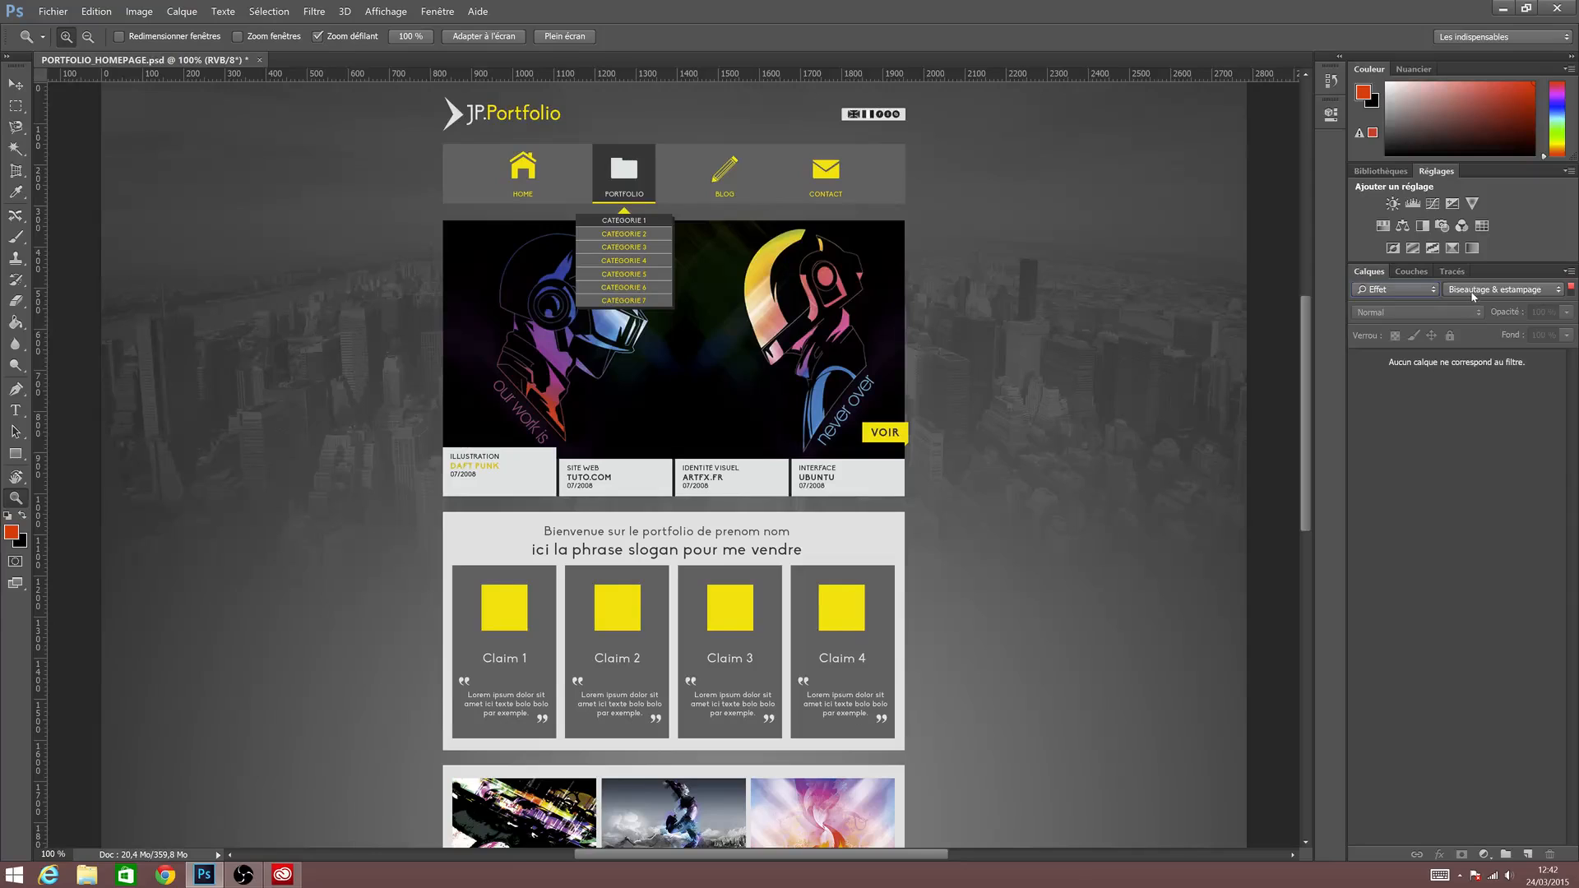
{"action": "left_click", "coordinate": [1473, 295]}
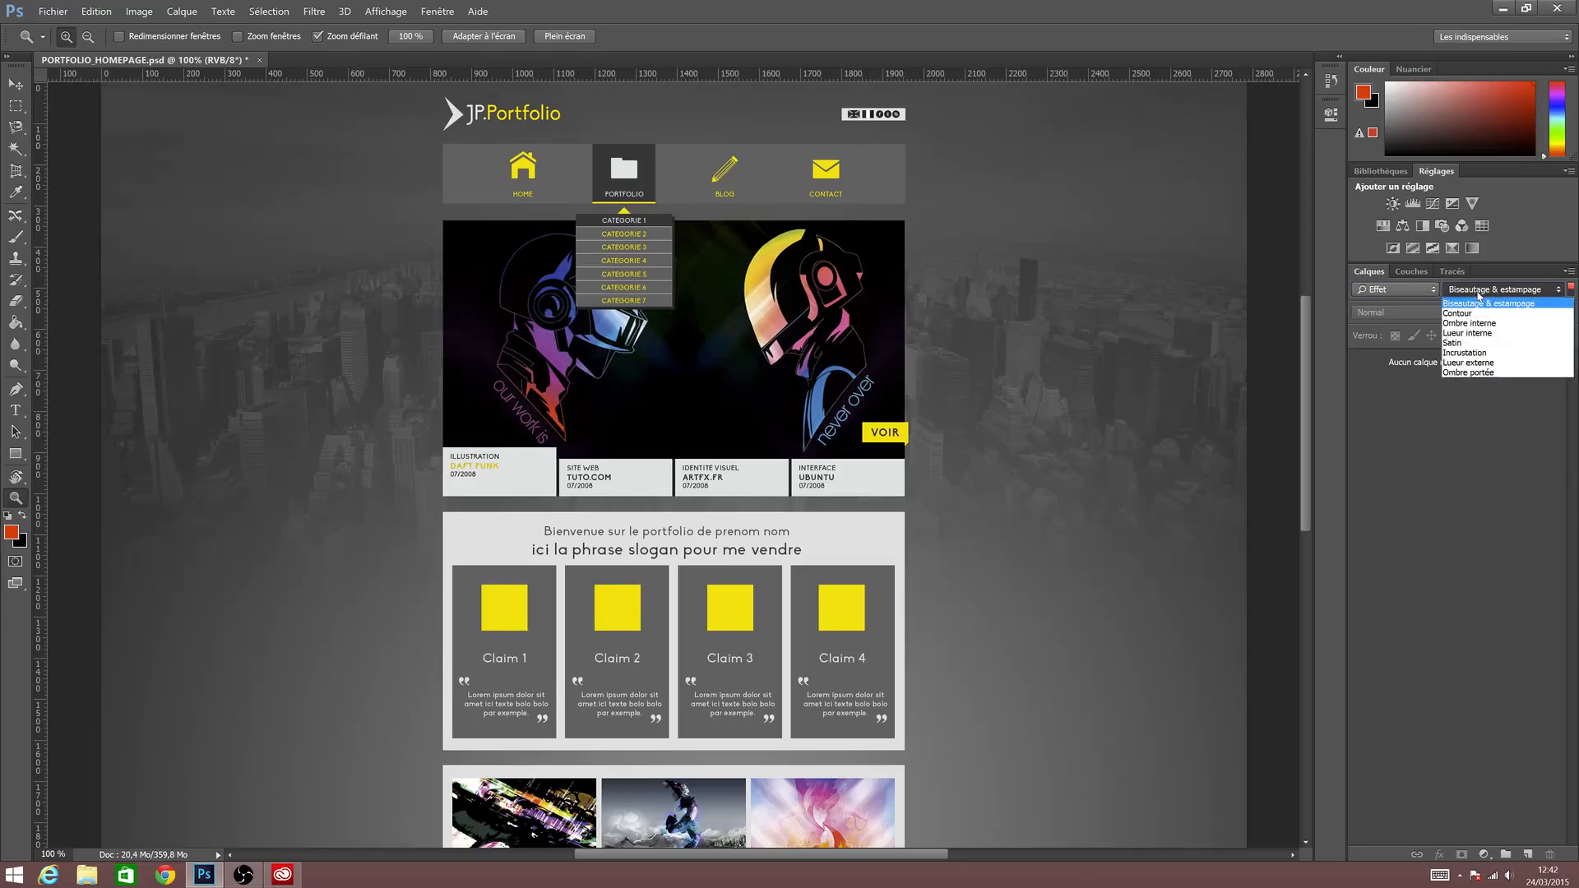
{"action": "left_click", "coordinate": [1470, 373]}
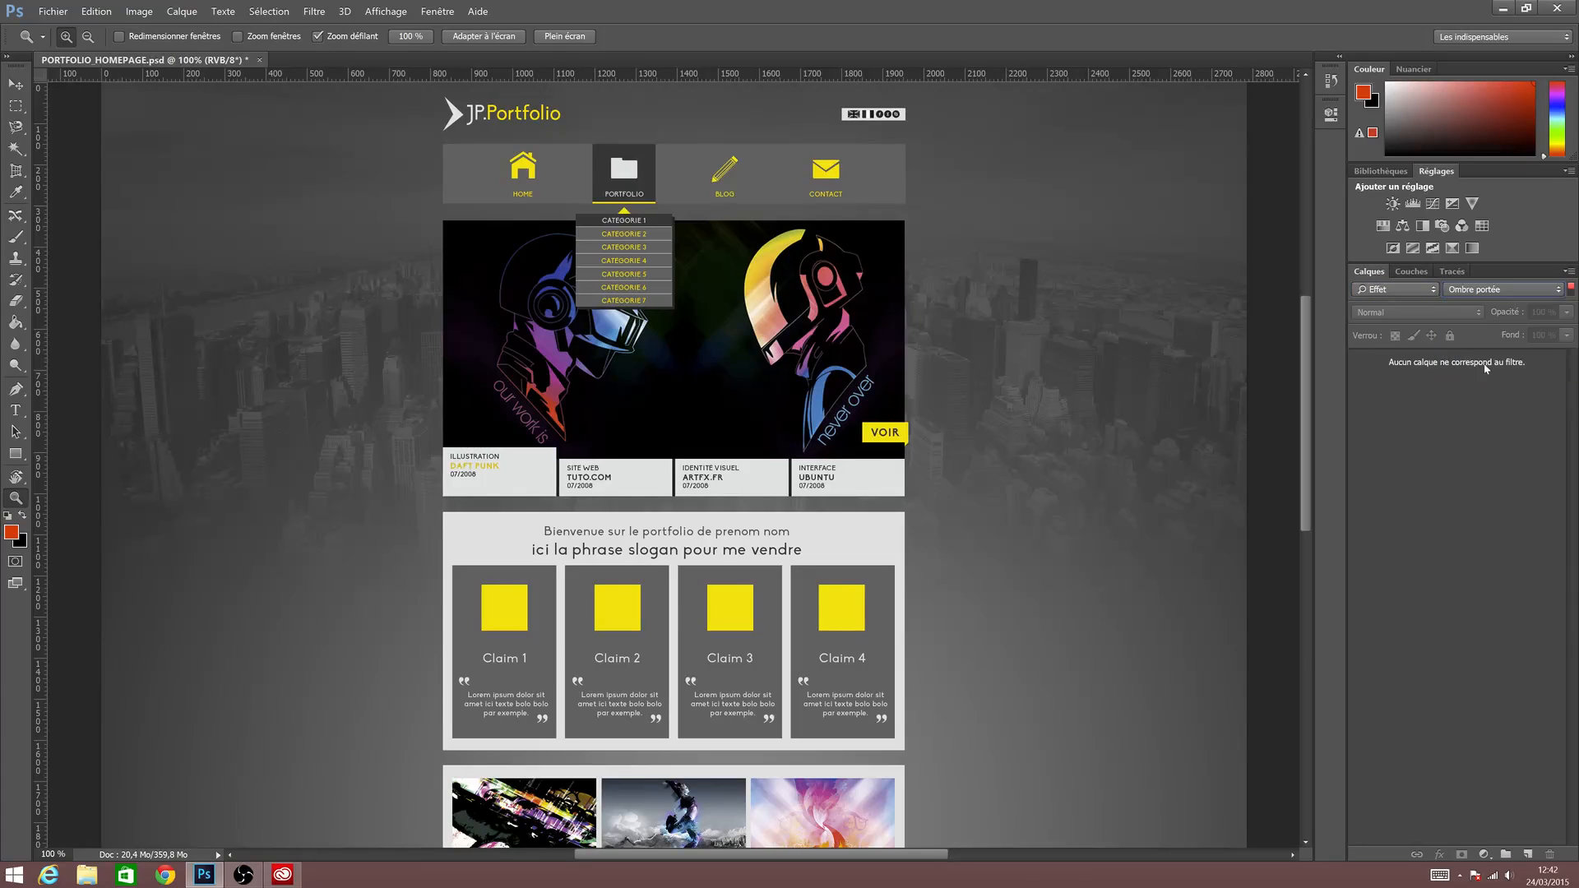
{"action": "left_click", "coordinate": [1493, 290]}
{"action": "left_click", "coordinate": [1493, 313]}
{"action": "left_click", "coordinate": [1472, 290]}
{"action": "left_click", "coordinate": [1473, 297]}
{"action": "left_click", "coordinate": [1473, 298]}
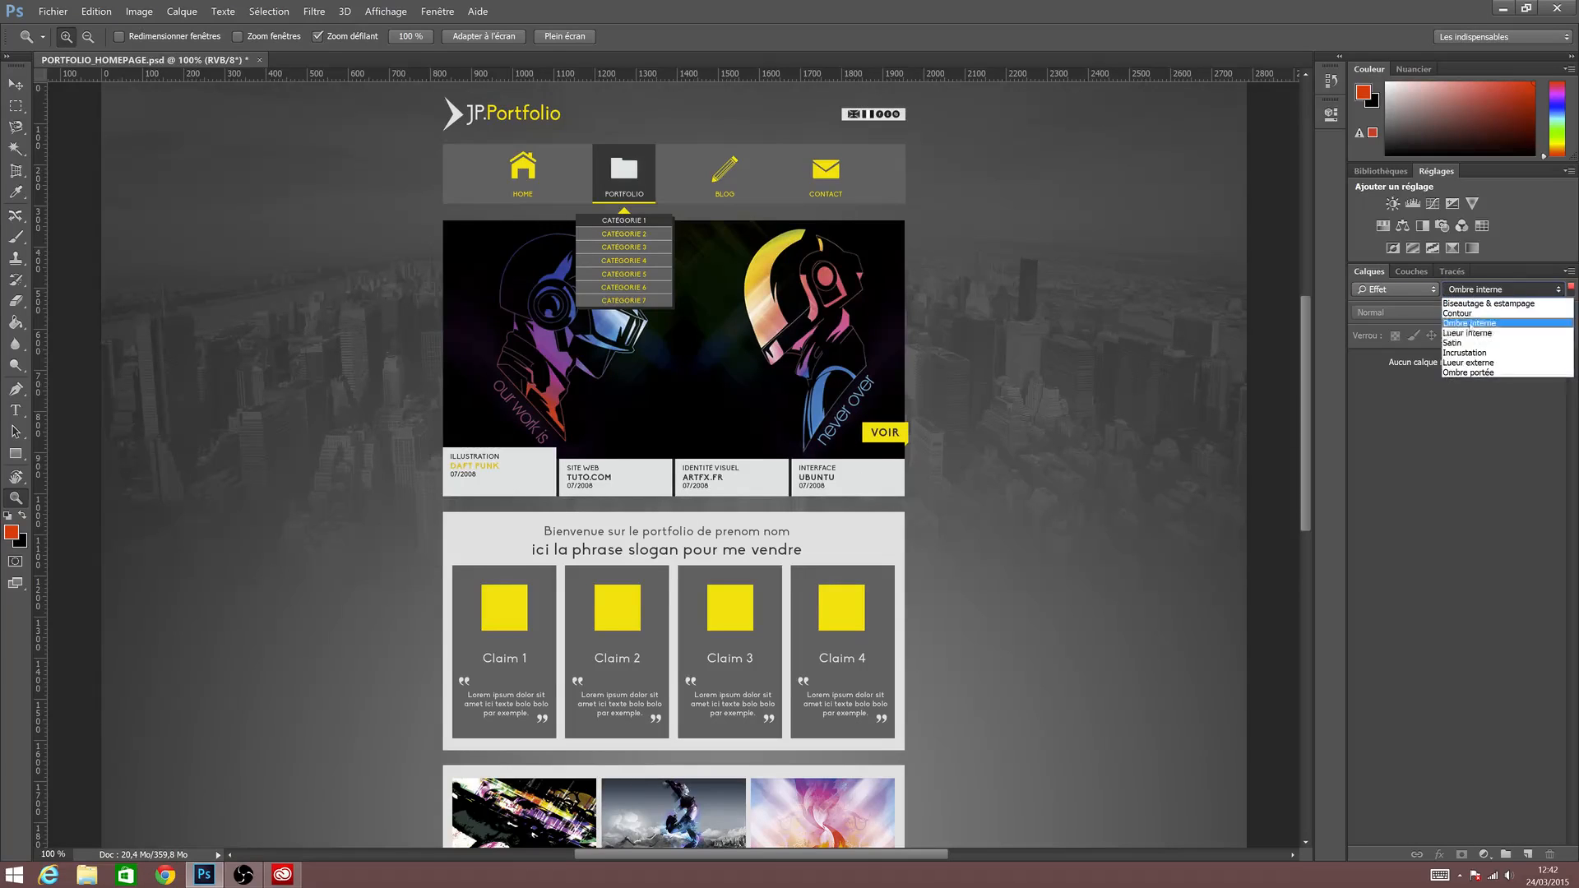
{"action": "left_click", "coordinate": [1473, 312]}
Filter the layer list by blending mode, keeping Normal, and look over the available modes.
{"action": "left_click", "coordinate": [1398, 290]}
{"action": "left_click", "coordinate": [1390, 329]}
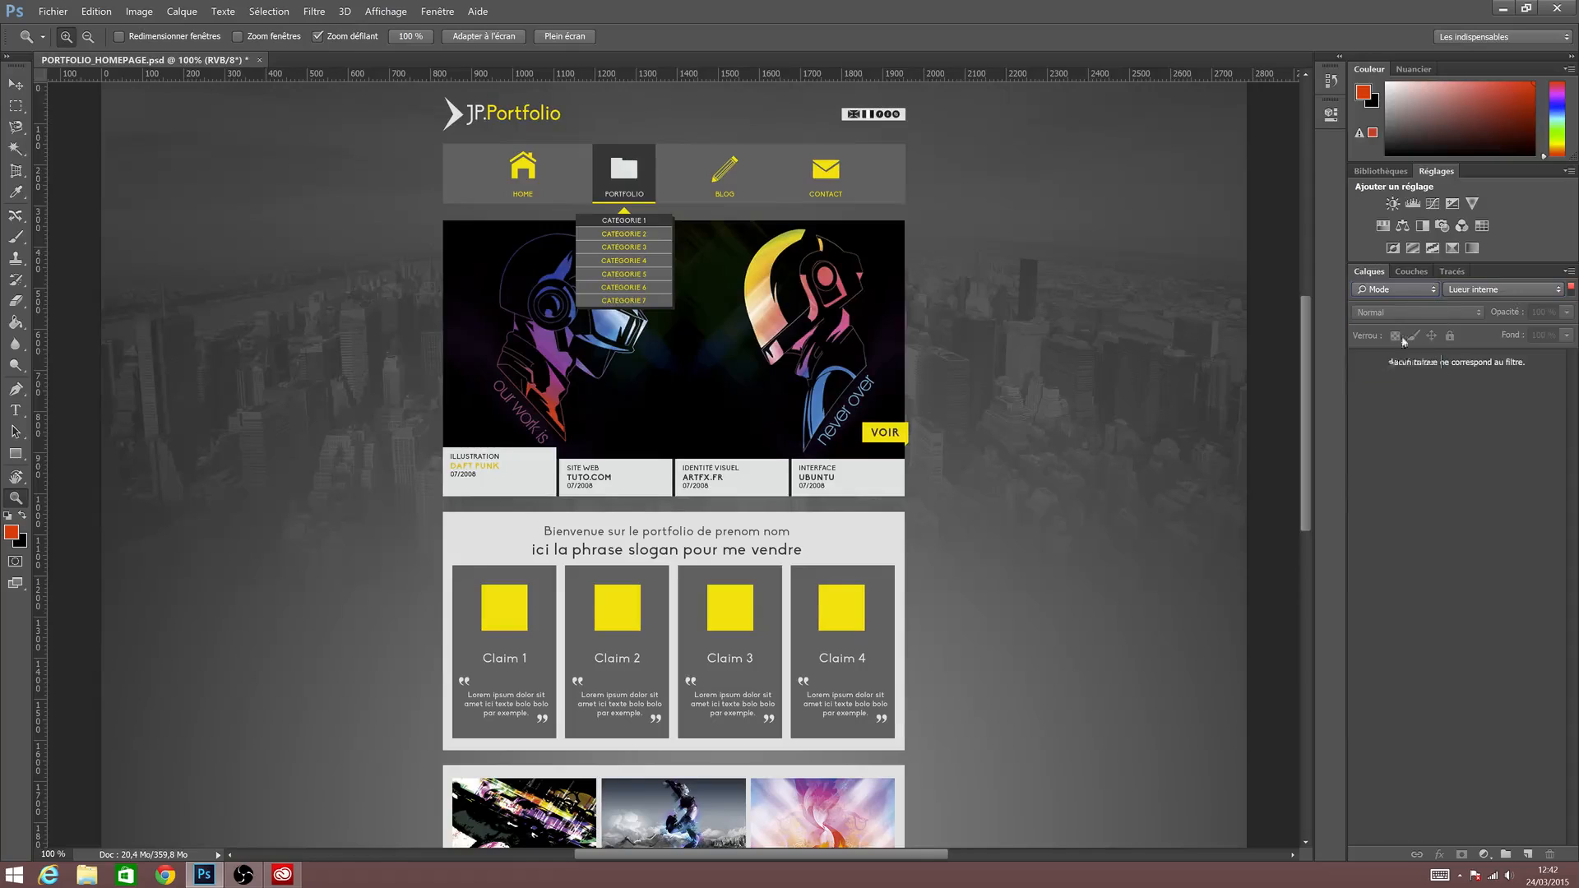
{"action": "left_click", "coordinate": [1484, 290]}
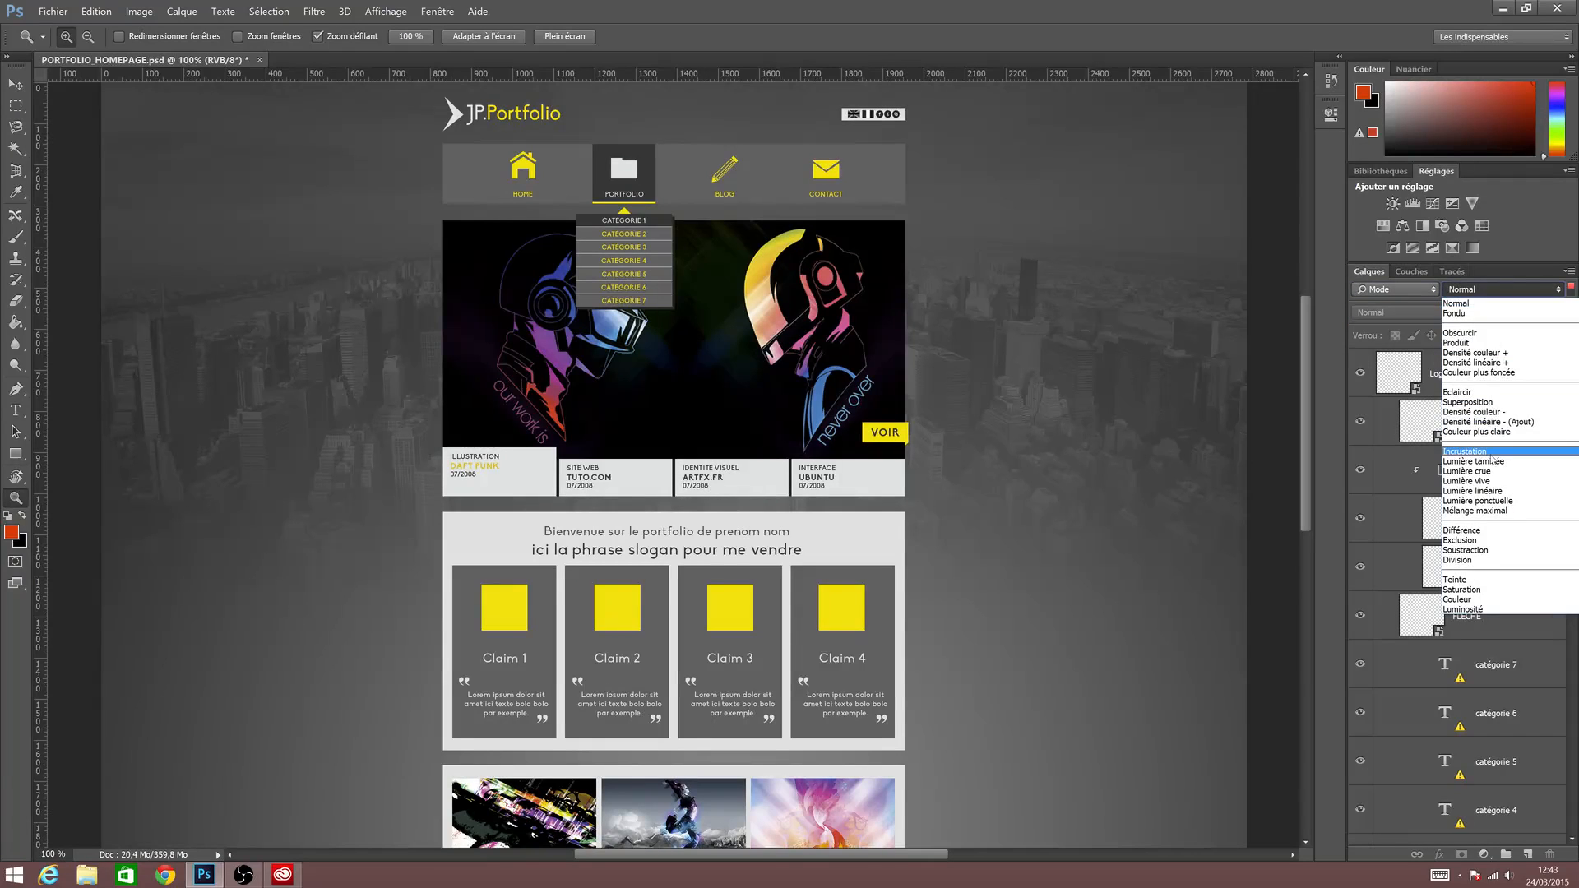
{"action": "left_click", "coordinate": [1463, 290]}
Filter the layer list by attribute, trying Visible, Vide and Pas visible in turn.
{"action": "left_click", "coordinate": [1408, 289]}
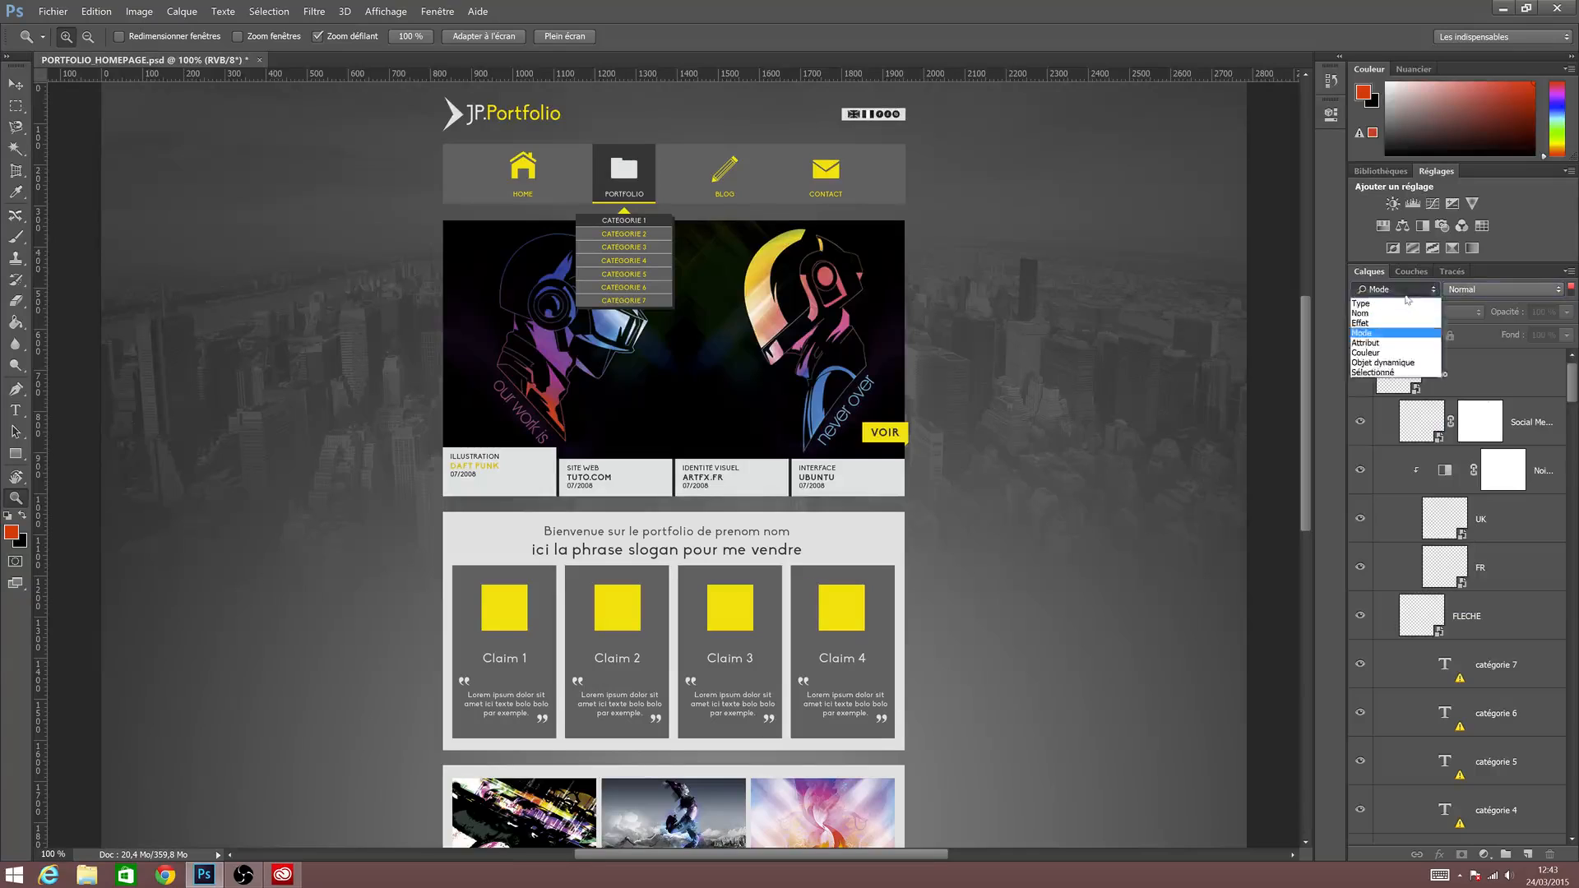
{"action": "left_click", "coordinate": [1390, 343]}
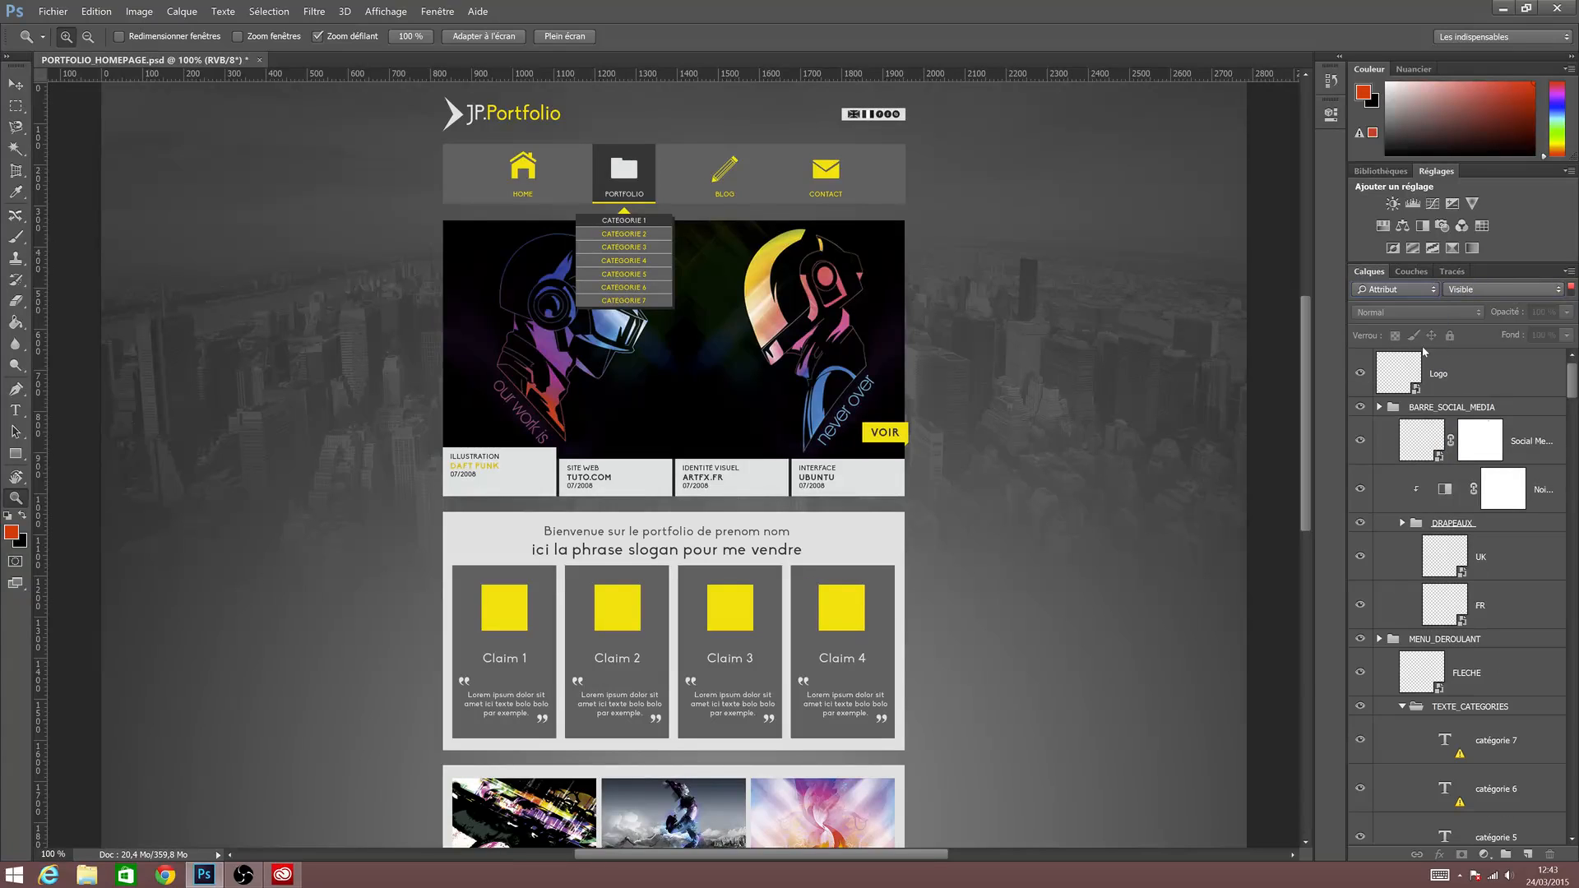
{"action": "left_click", "coordinate": [1455, 290]}
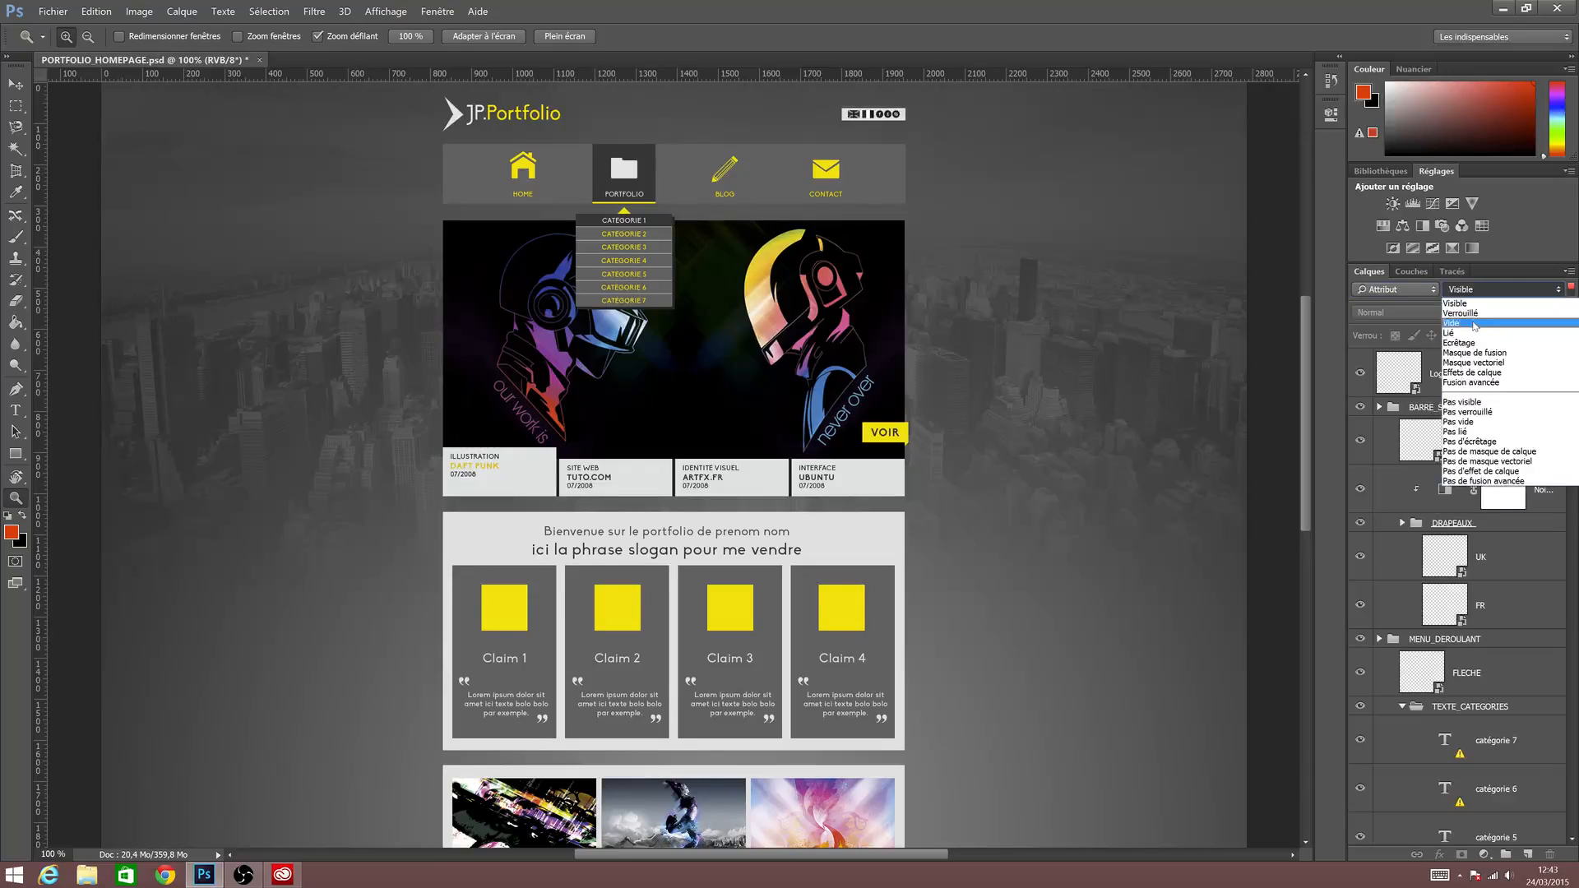
{"action": "left_click", "coordinate": [1476, 323]}
{"action": "left_click", "coordinate": [1475, 293]}
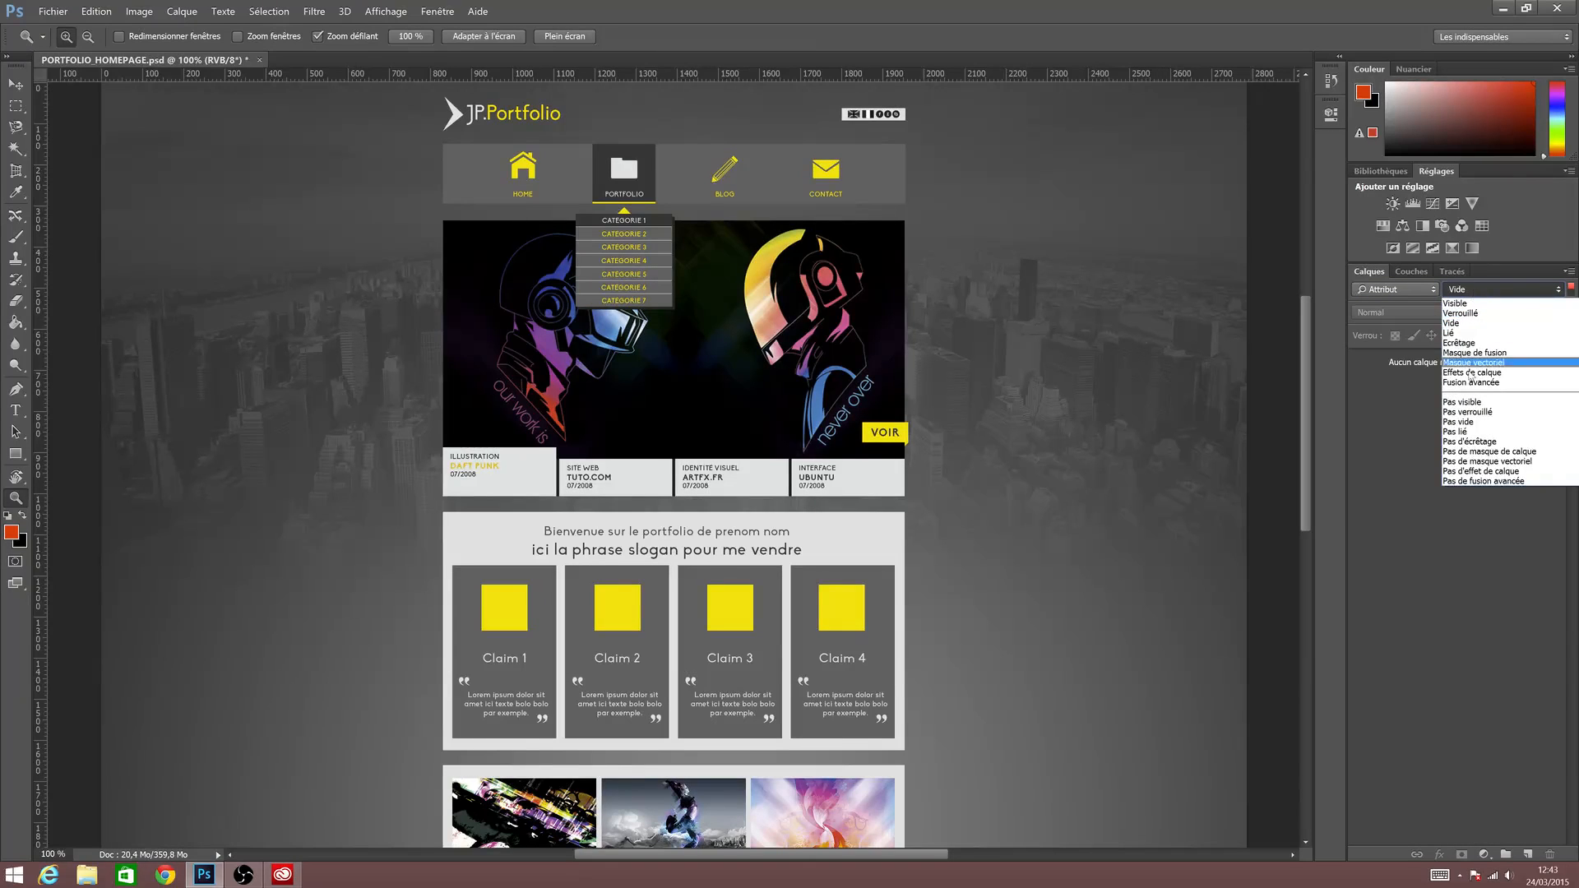
{"action": "left_click", "coordinate": [1463, 402]}
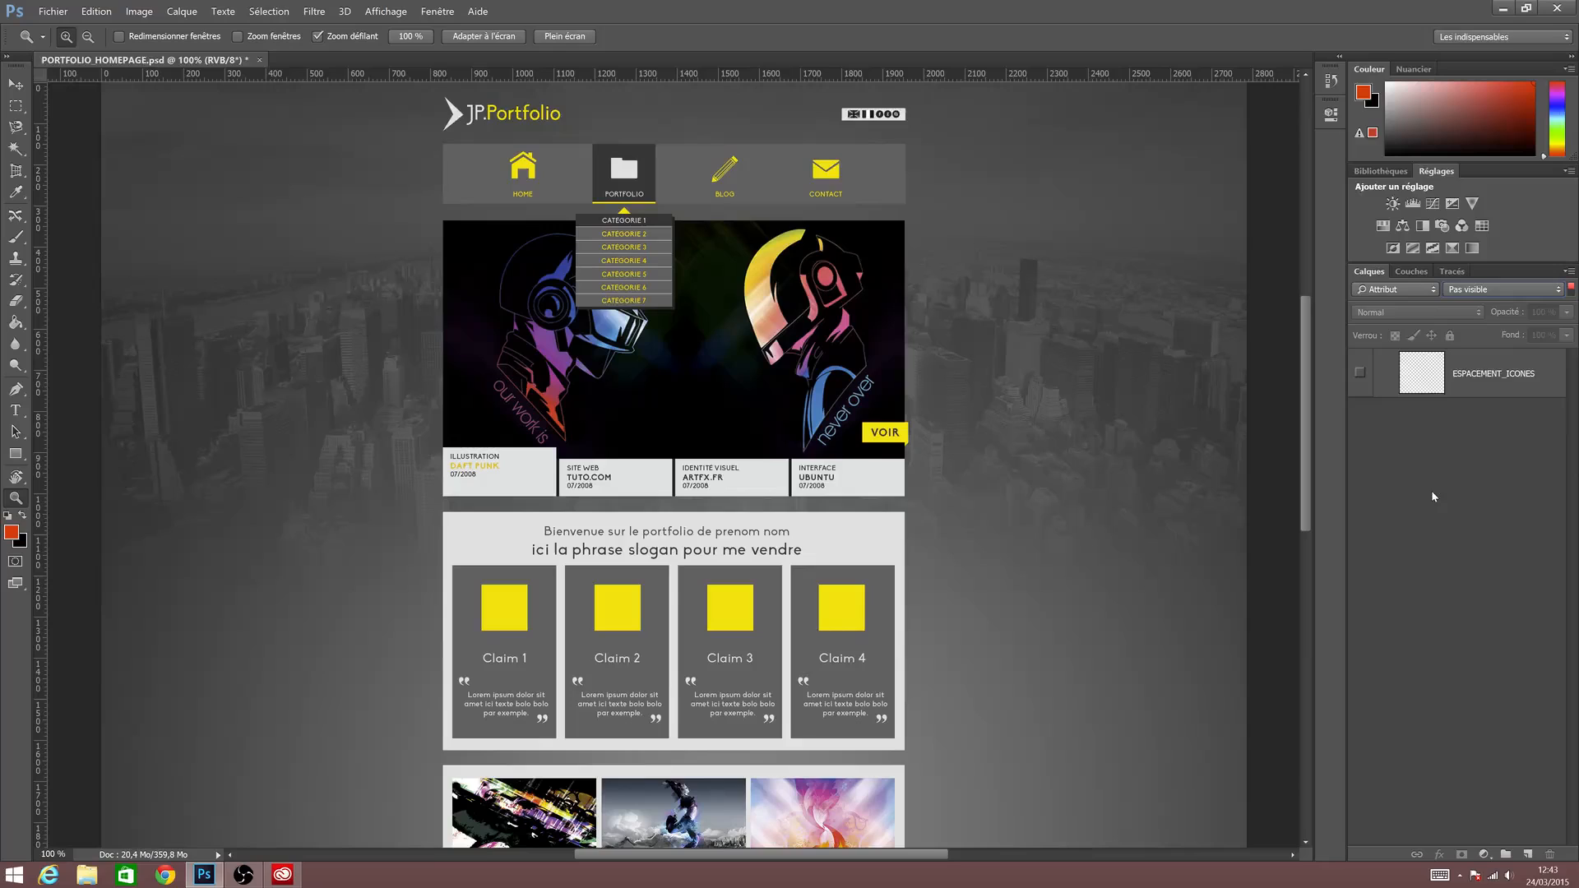
Select the hidden ESPACEMENT_ICONES layer, check its contents as a selection, deselect, and move the layer out of its group.
{"action": "left_click", "coordinate": [1463, 388]}
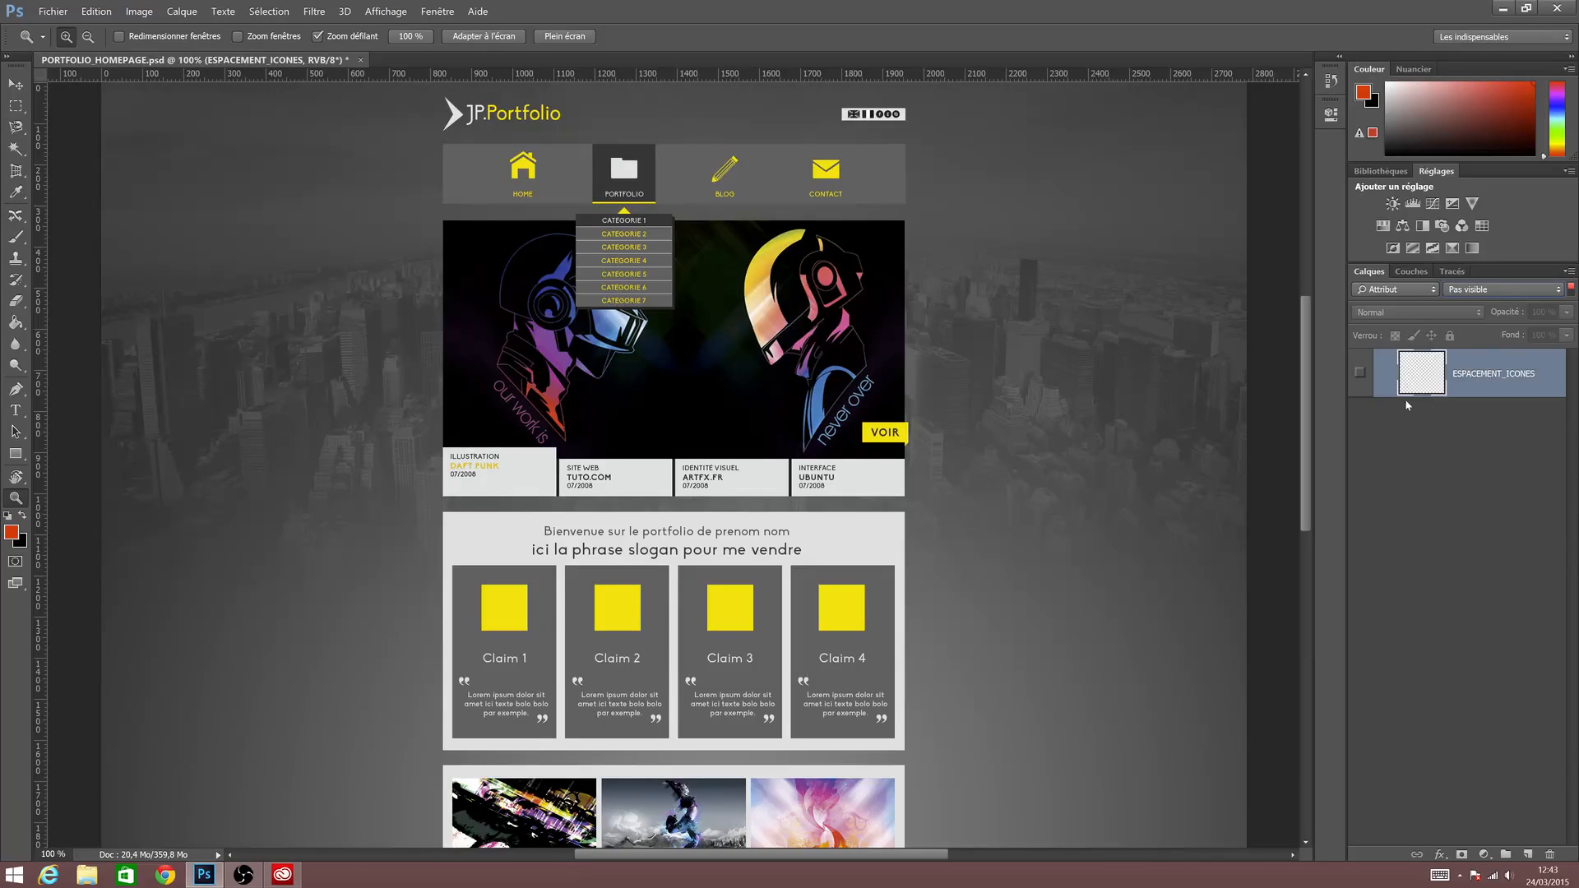
{"action": "left_click", "coordinate": [1421, 377], "text": "ctrl"}
{"action": "key", "text": "ctrl+d"}
{"action": "left_click_drag", "start_coordinate": [1465, 380], "coordinate": [1506, 349]}
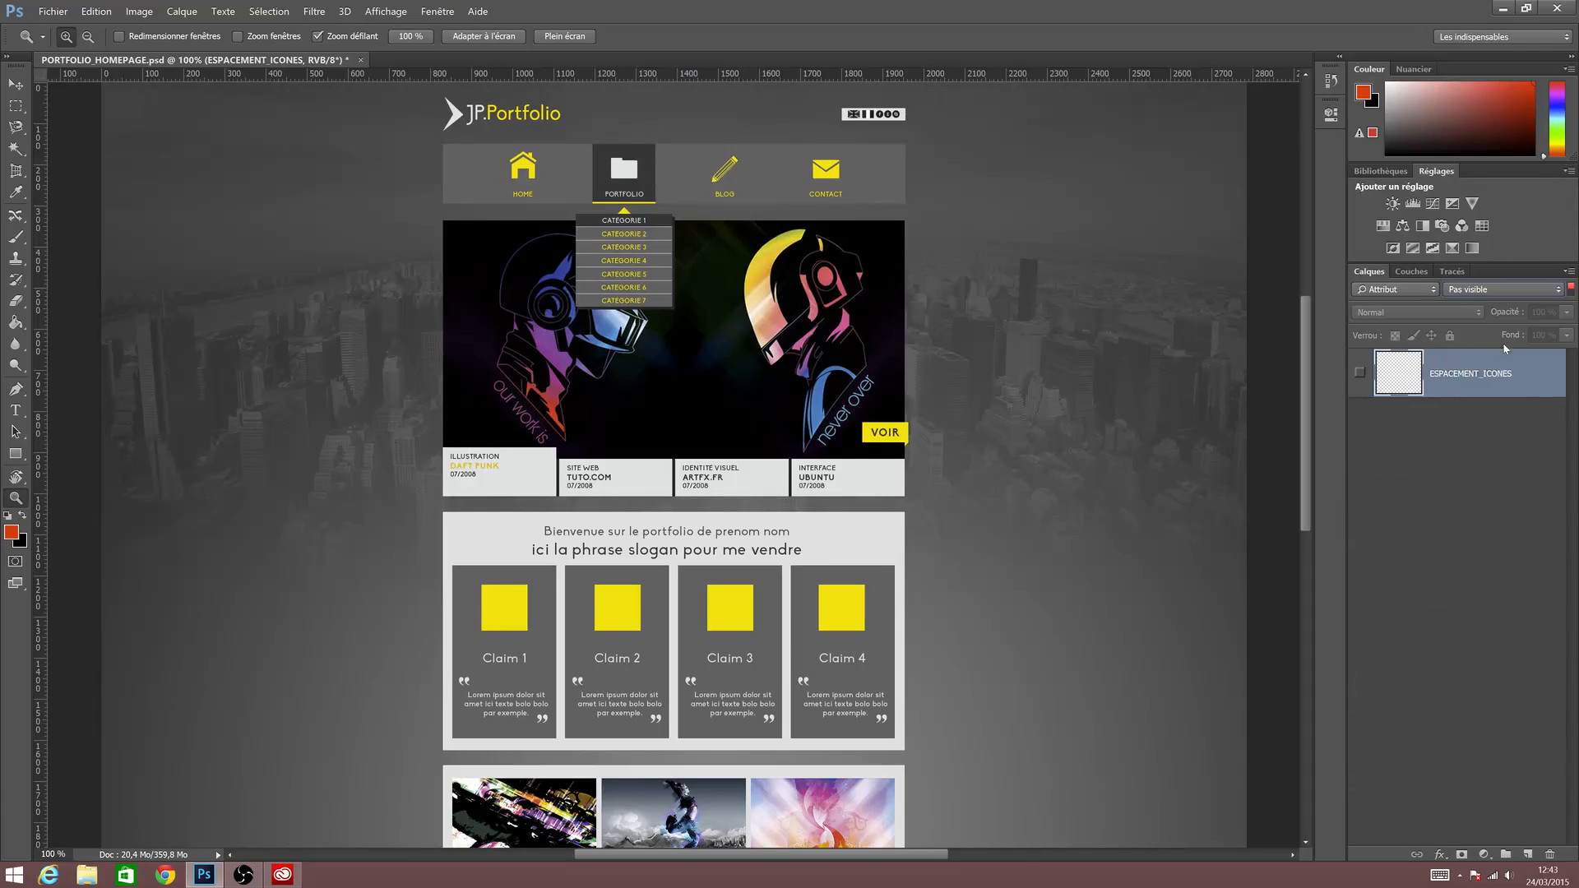
Return the layer filter to Type and expand the AP_CONTENU, COPYRIGHT, PROJETS_RECENTS, CARROUSEL and MENU_DEROULANT groups.
{"action": "left_click", "coordinate": [1433, 289]}
{"action": "left_click", "coordinate": [1390, 301]}
{"action": "left_click", "coordinate": [1379, 558]}
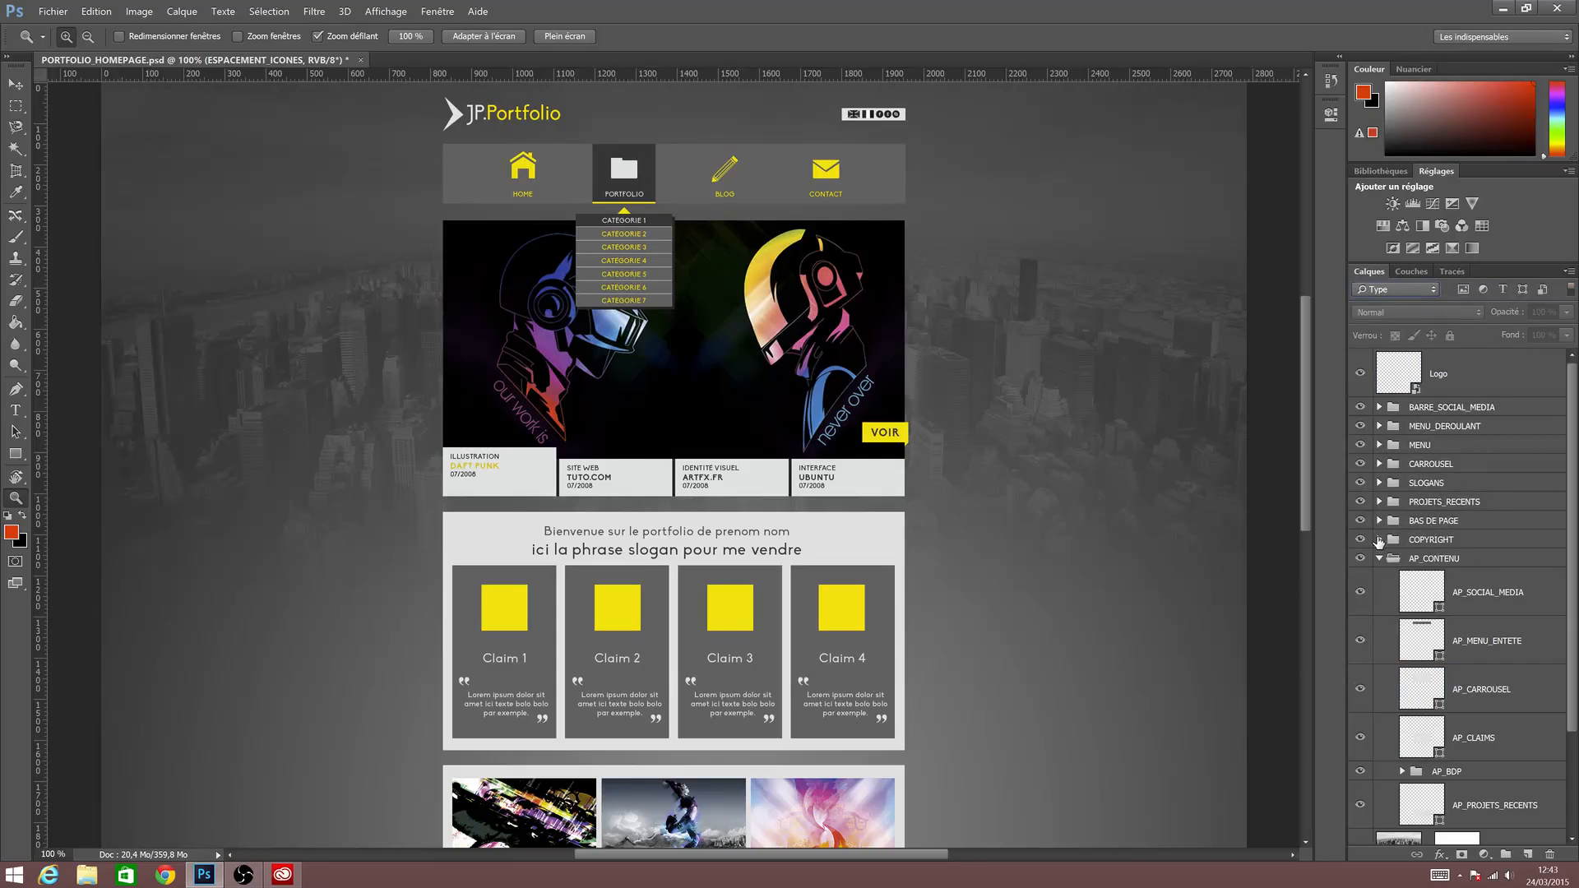
{"action": "left_click", "coordinate": [1379, 539]}
{"action": "left_click", "coordinate": [1377, 517]}
{"action": "left_click", "coordinate": [1379, 501]}
{"action": "double_click", "coordinate": [1379, 484]}
{"action": "left_click", "coordinate": [1379, 464]}
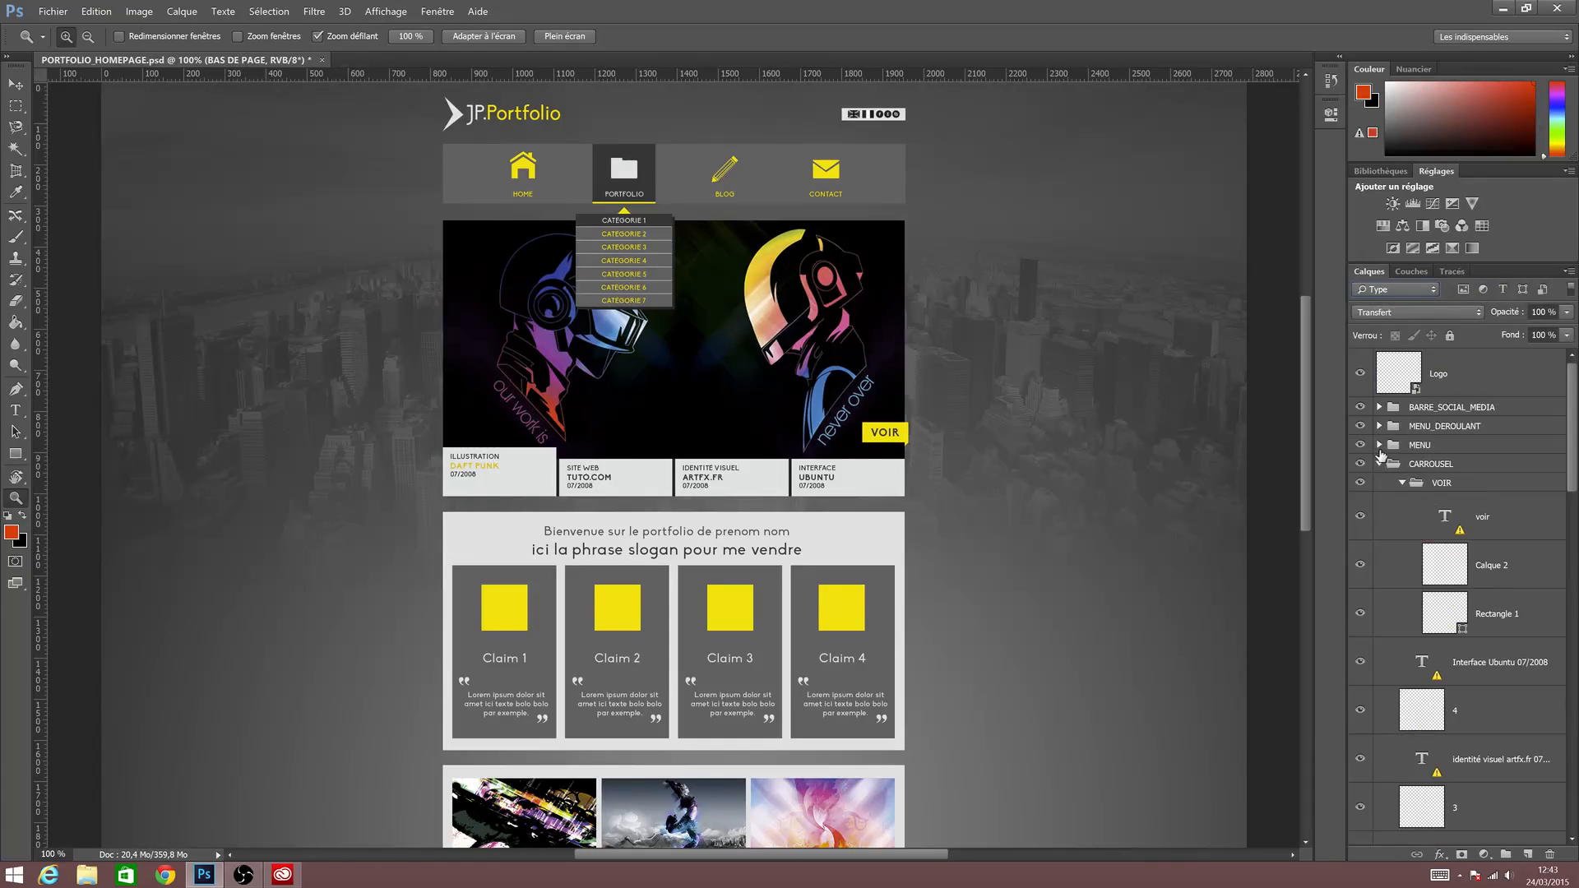
{"action": "left_click", "coordinate": [1379, 446]}
{"action": "left_click", "coordinate": [1380, 426]}
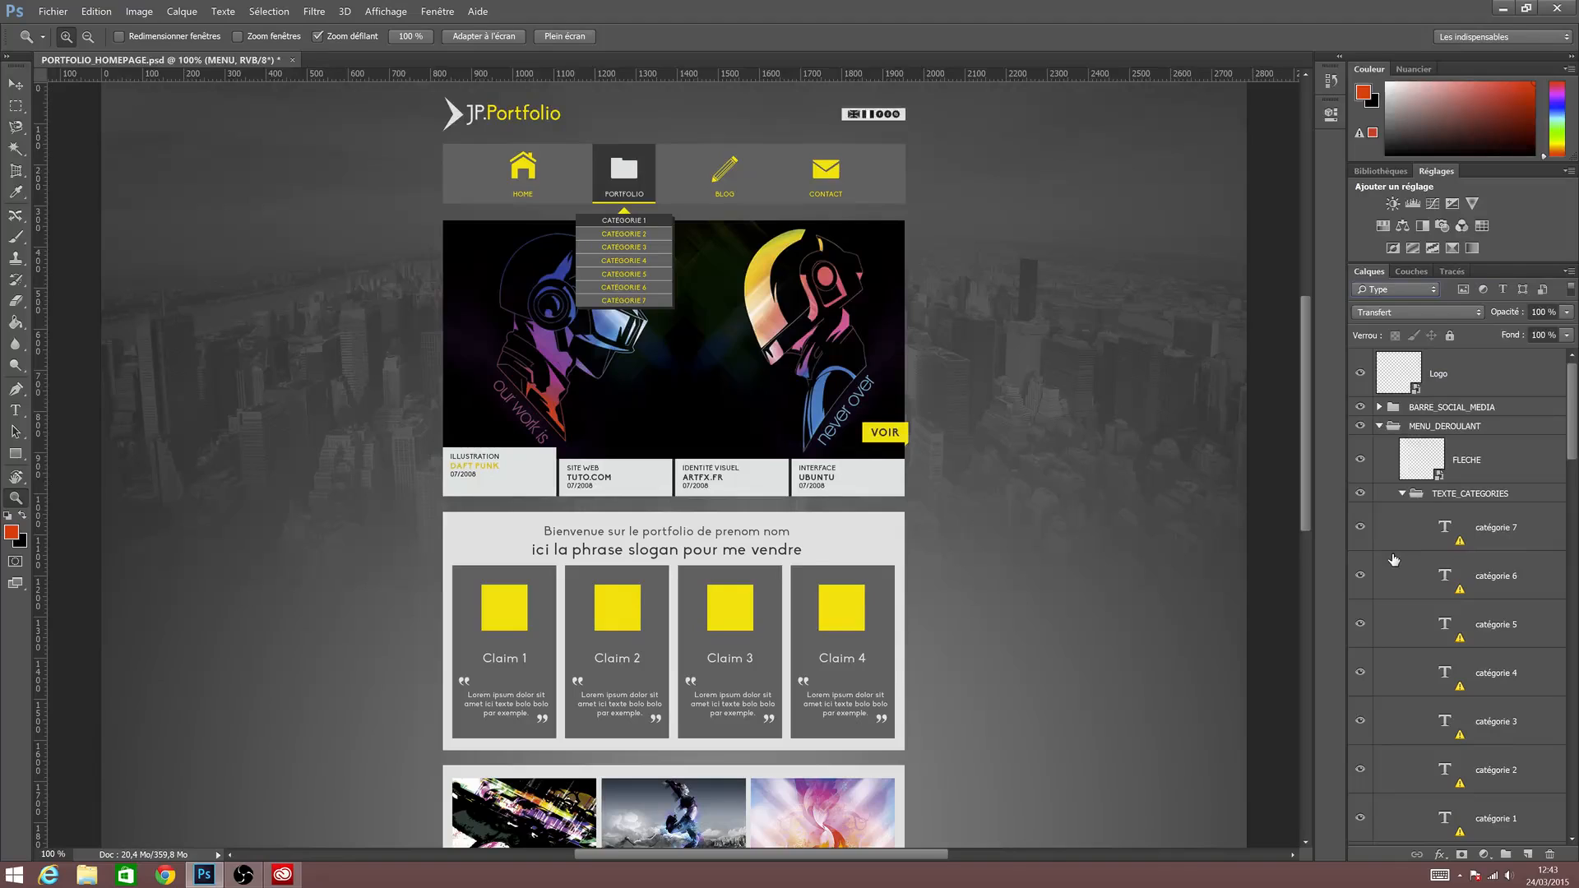
Collapse the TEXTE_CATEGORIES subgroup and the MENU_DEROULANT and CARROUSEL groups.
{"action": "left_click", "coordinate": [1402, 494]}
{"action": "left_click", "coordinate": [1379, 426]}
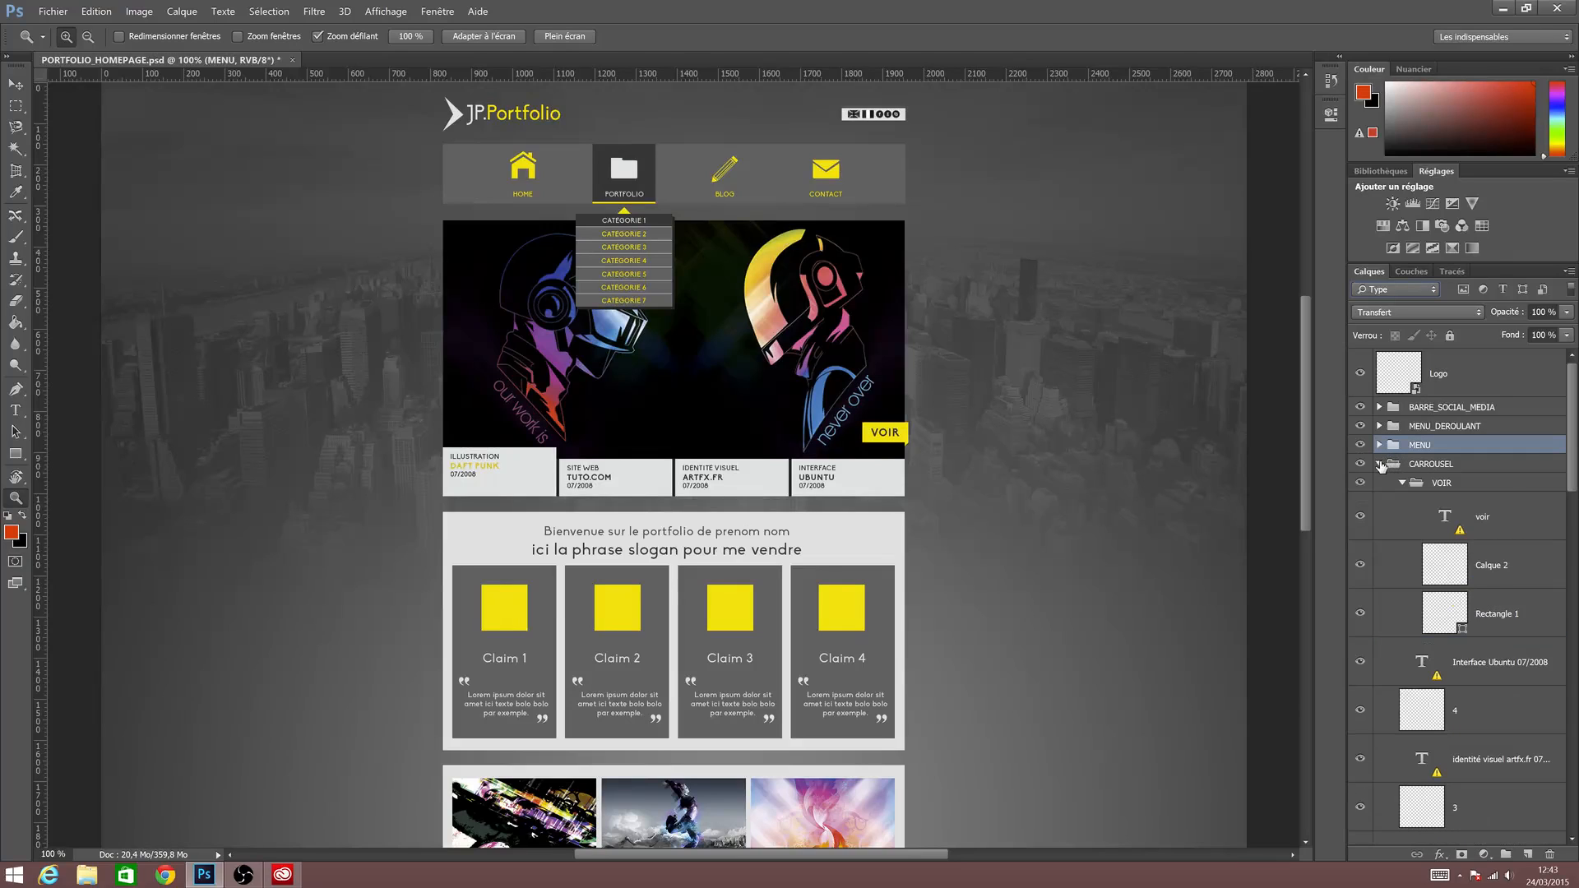
{"action": "left_click", "coordinate": [1379, 464]}
Filter the layer list by smart object status, clear that filter, and return the filter criterion to Type.
{"action": "left_click", "coordinate": [1423, 290]}
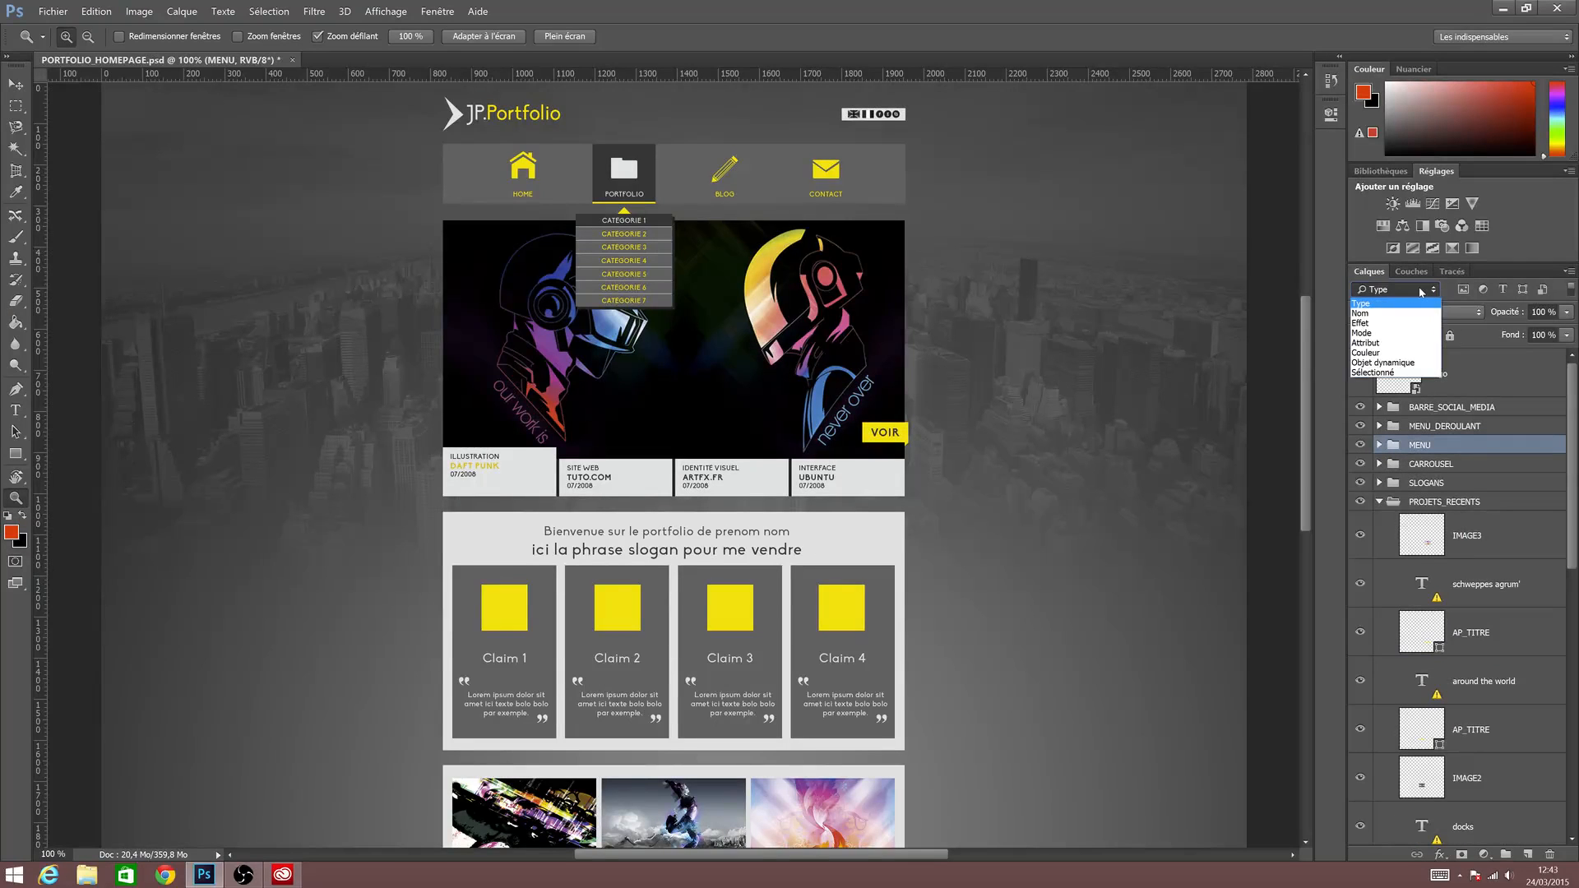
{"action": "left_click", "coordinate": [1413, 363]}
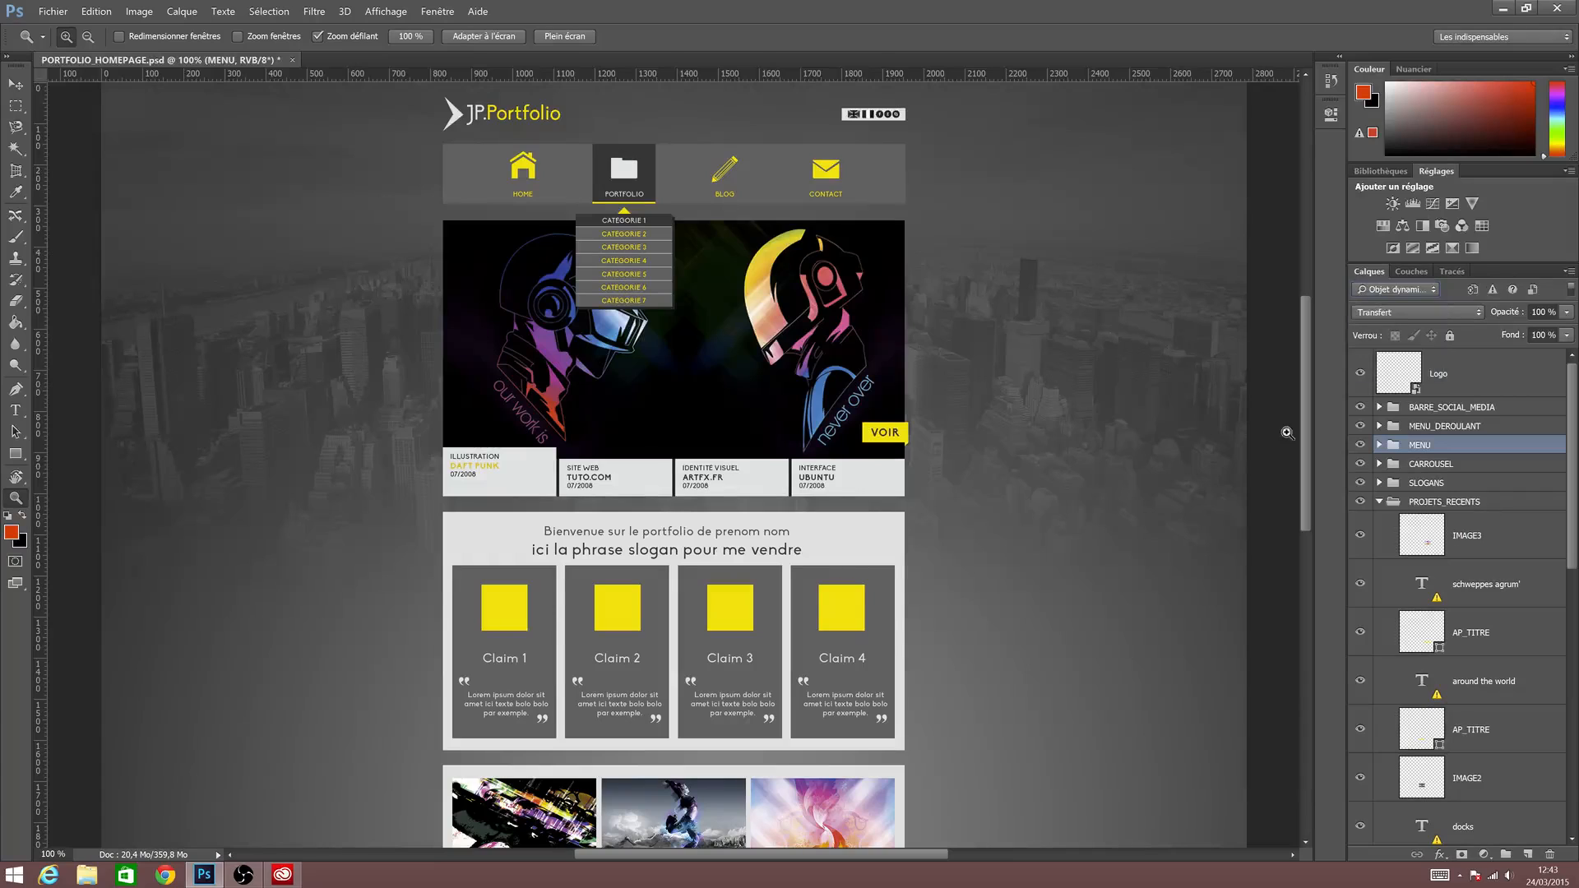
{"action": "left_click", "coordinate": [1494, 290]}
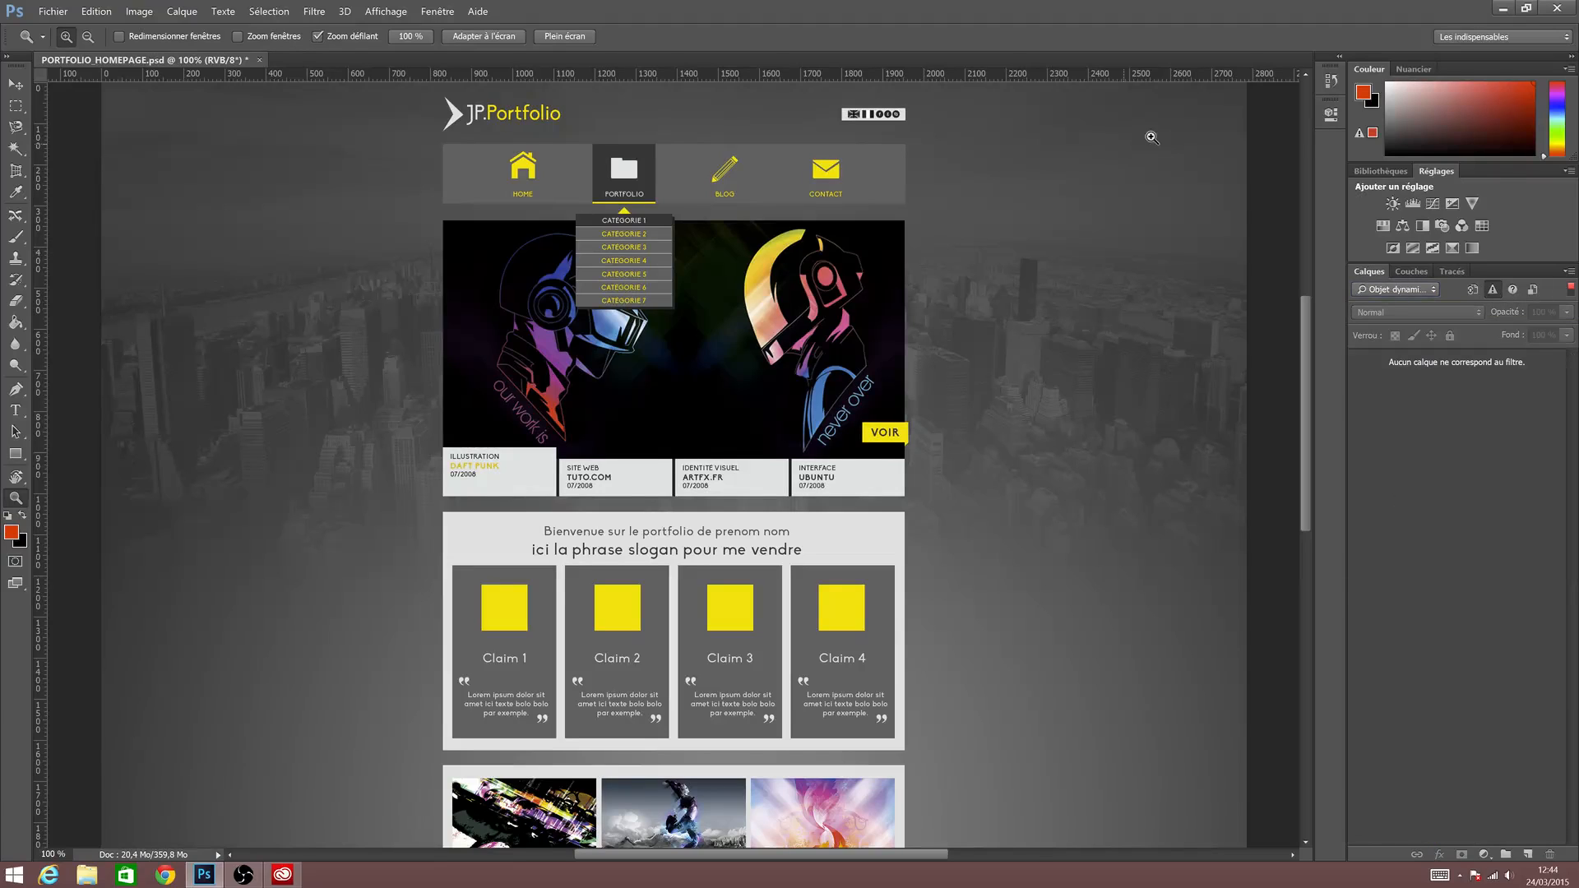
{"action": "left_click", "coordinate": [1496, 292]}
{"action": "left_click", "coordinate": [1410, 292]}
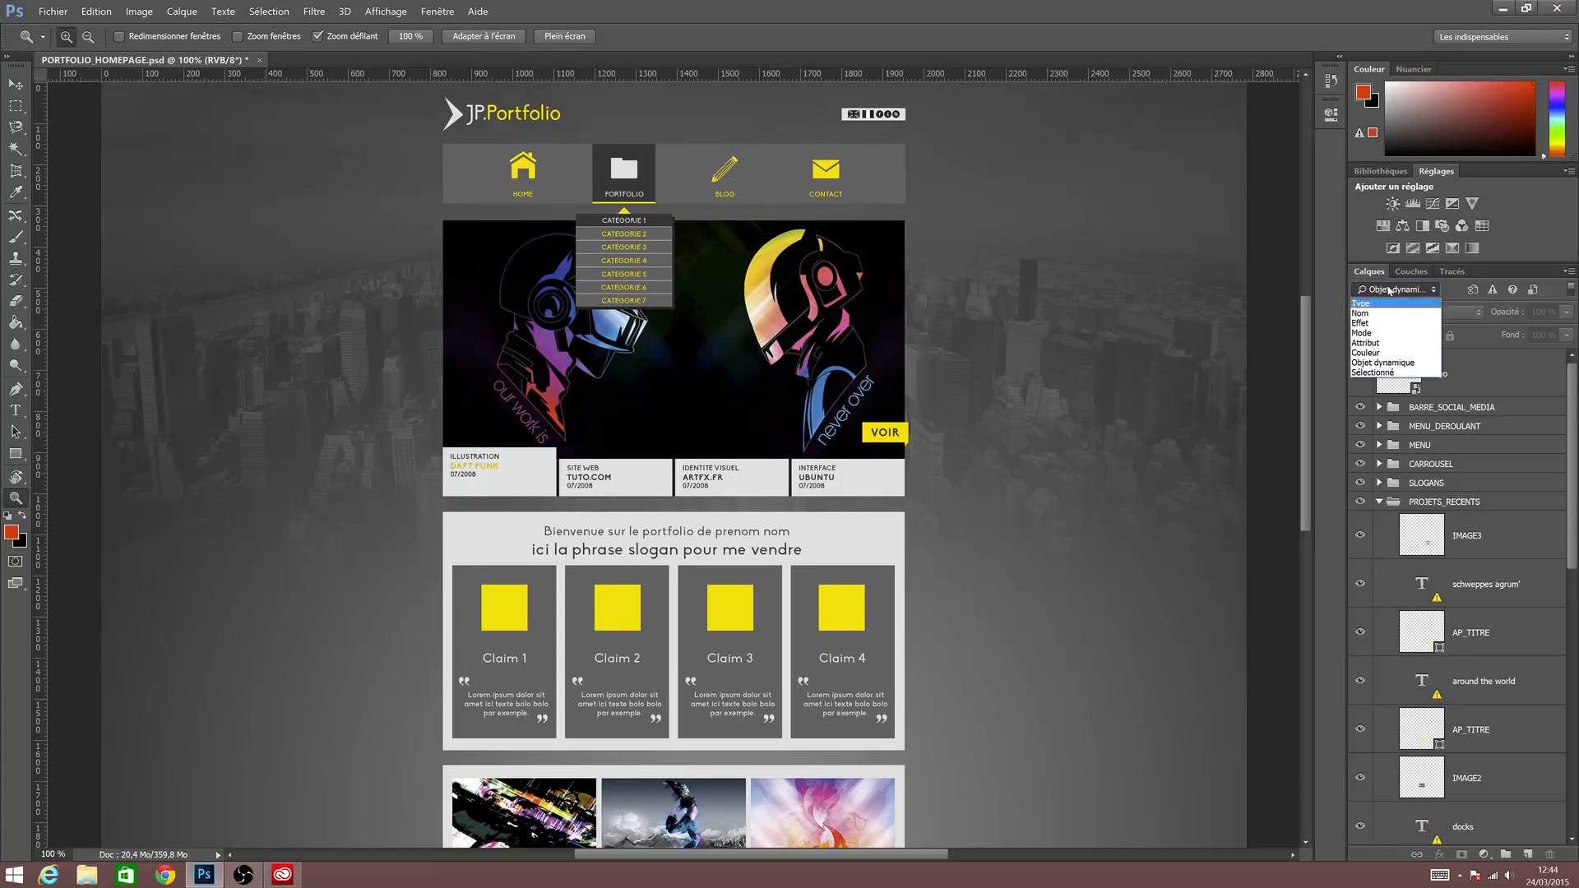
{"action": "left_click", "coordinate": [1365, 303]}
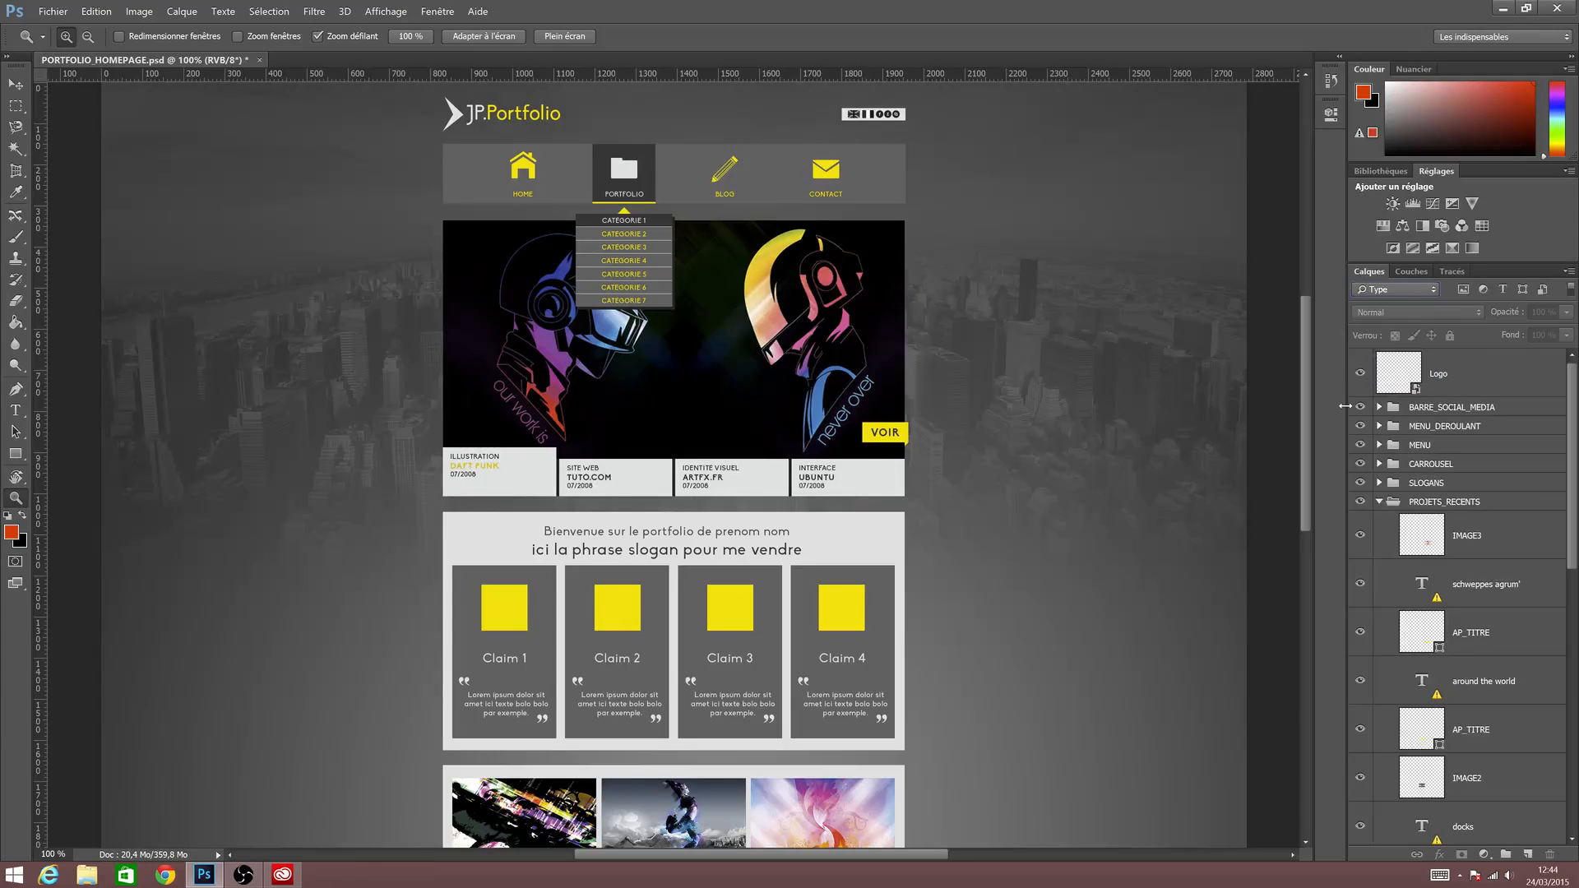
Look over the layer filter criteria, switch to Objet dynamique, and set the criterion back to Type.
{"action": "left_click", "coordinate": [1406, 291]}
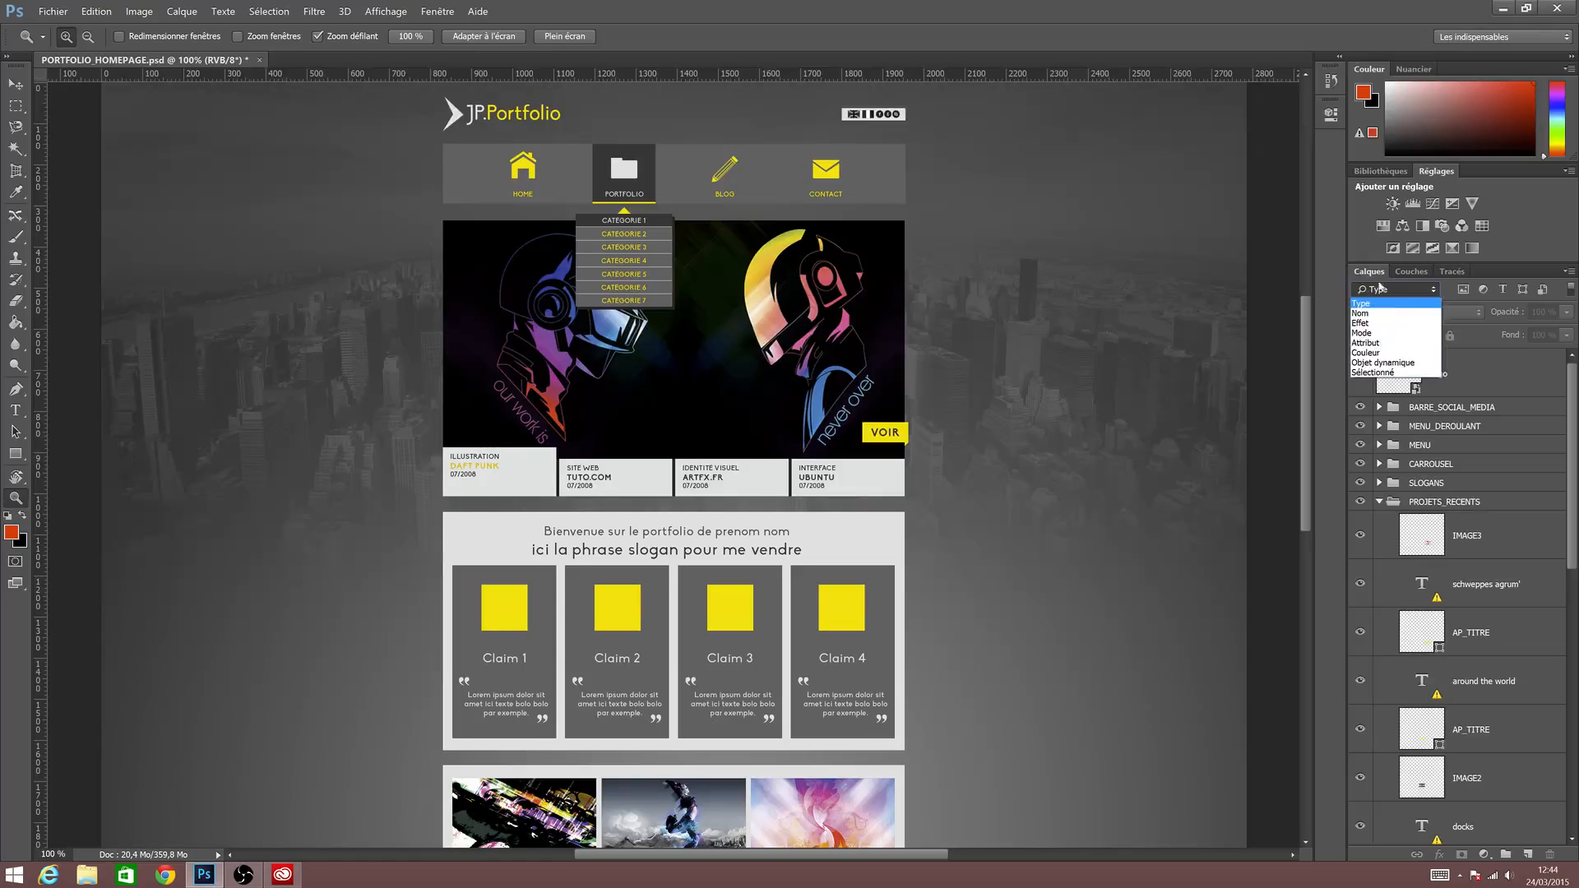
{"action": "left_click", "coordinate": [1379, 286]}
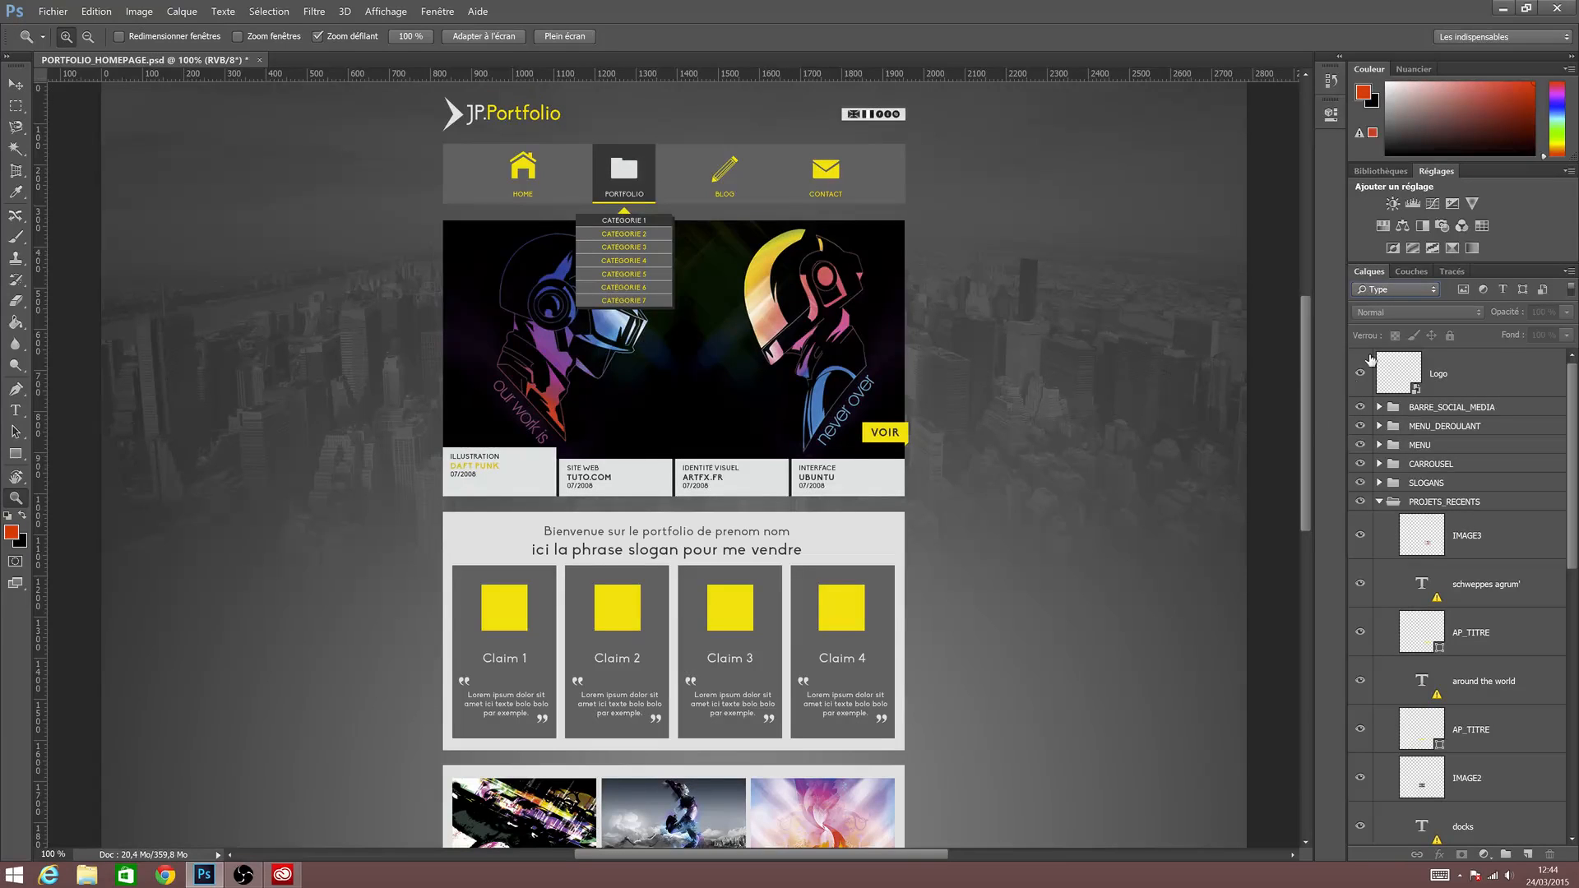
{"action": "left_click", "coordinate": [1398, 289]}
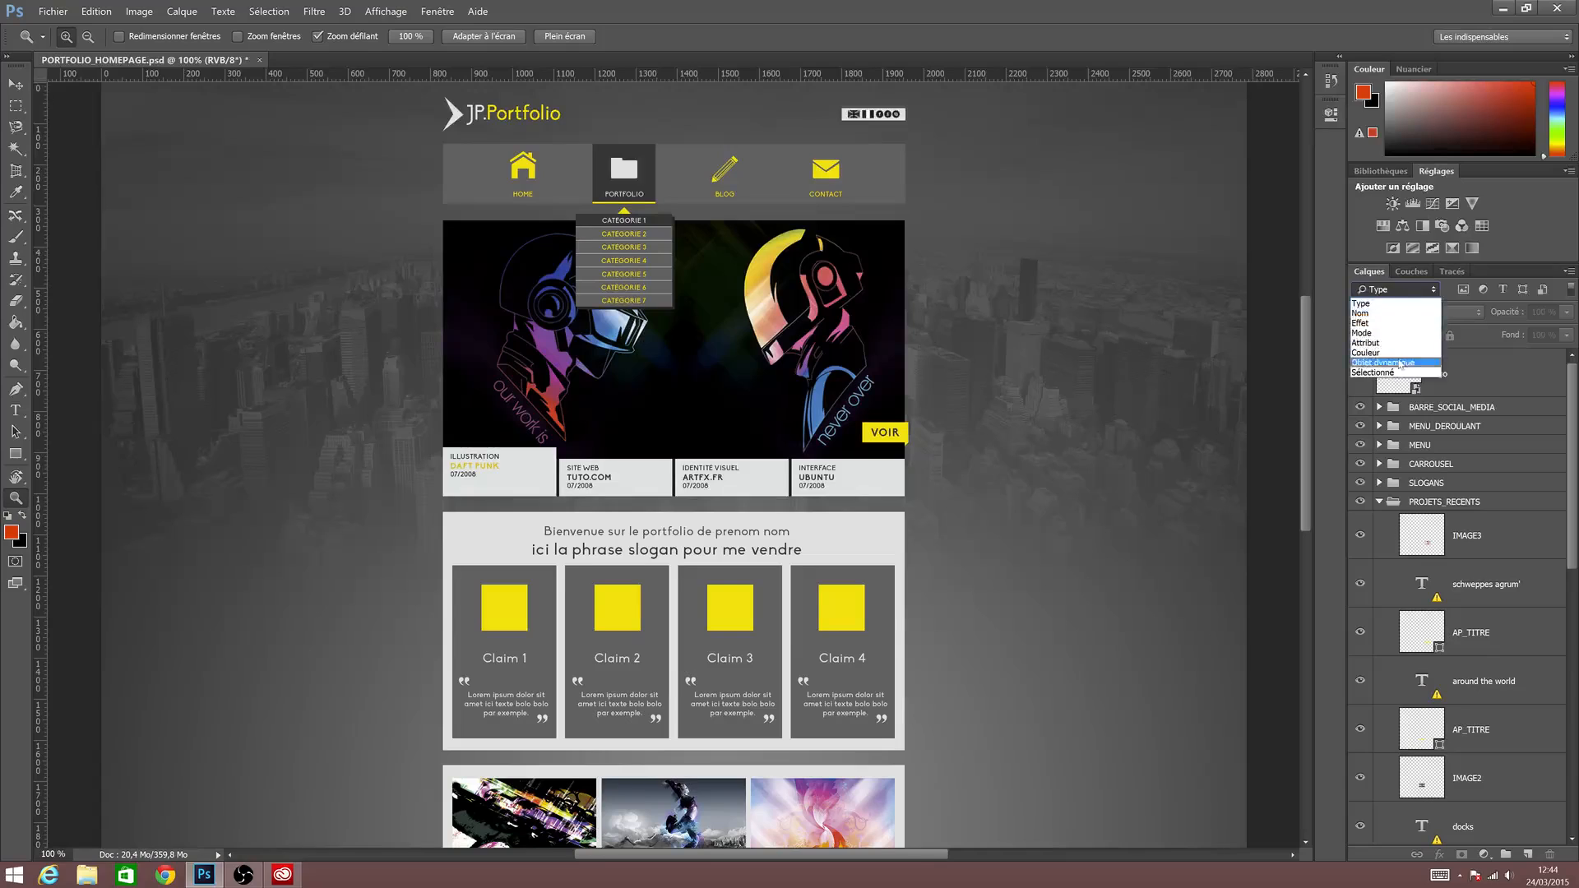
{"action": "left_click", "coordinate": [1398, 362]}
{"action": "left_click", "coordinate": [1398, 290]}
{"action": "left_click", "coordinate": [1390, 301]}
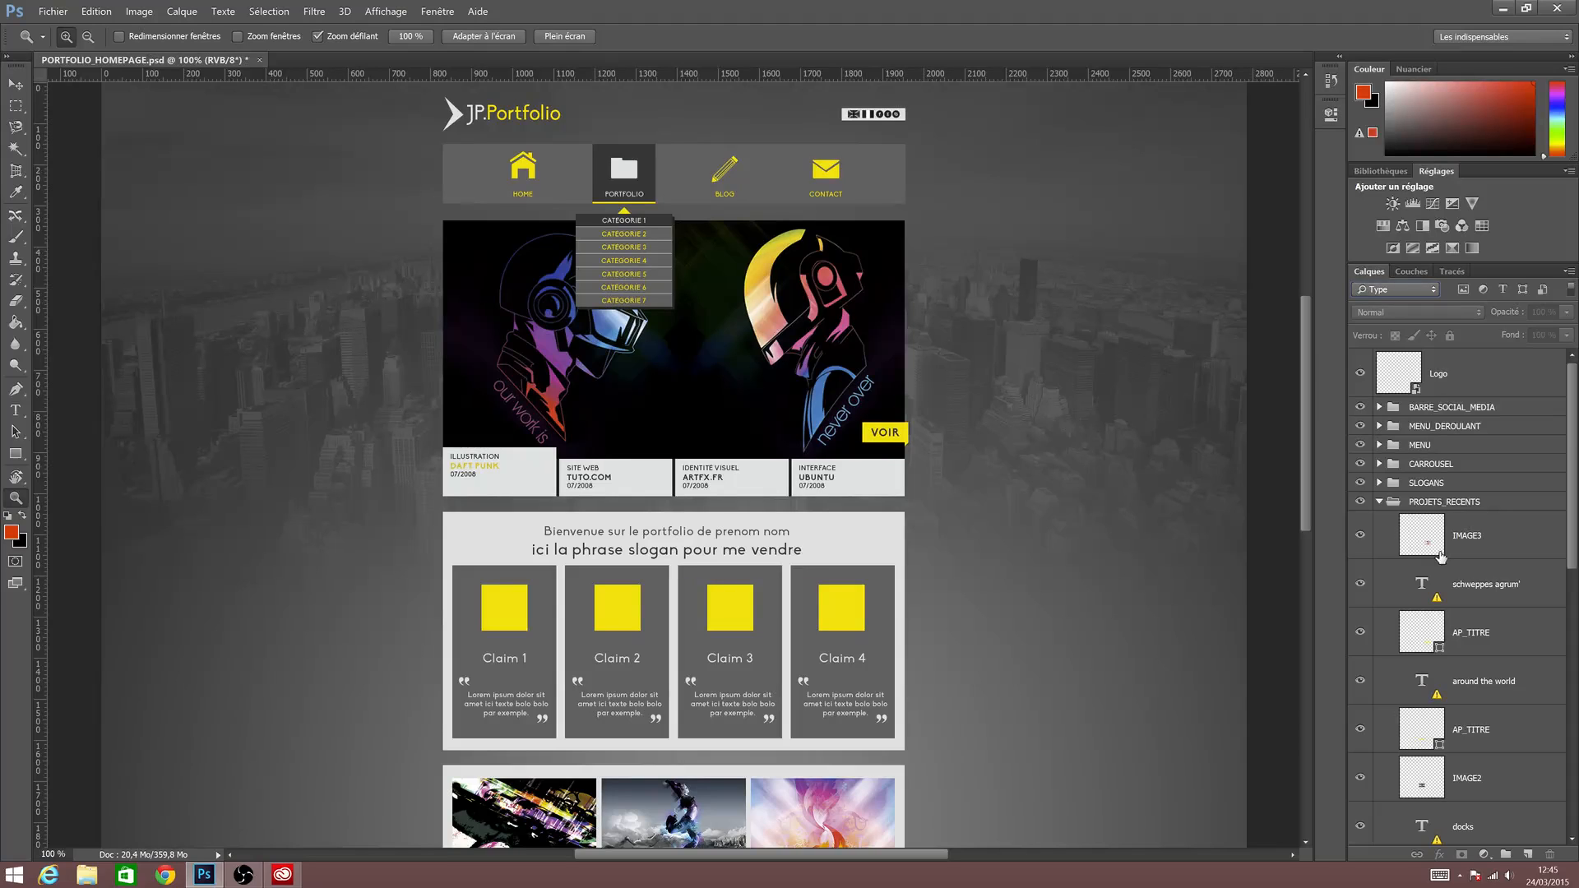
Collapse the COPYRIGHT and PROJETS_RECENTS groups in the layer list.
{"action": "left_click_drag", "start_coordinate": [1572, 381], "coordinate": [1576, 652]}
{"action": "left_click", "coordinate": [1380, 426]}
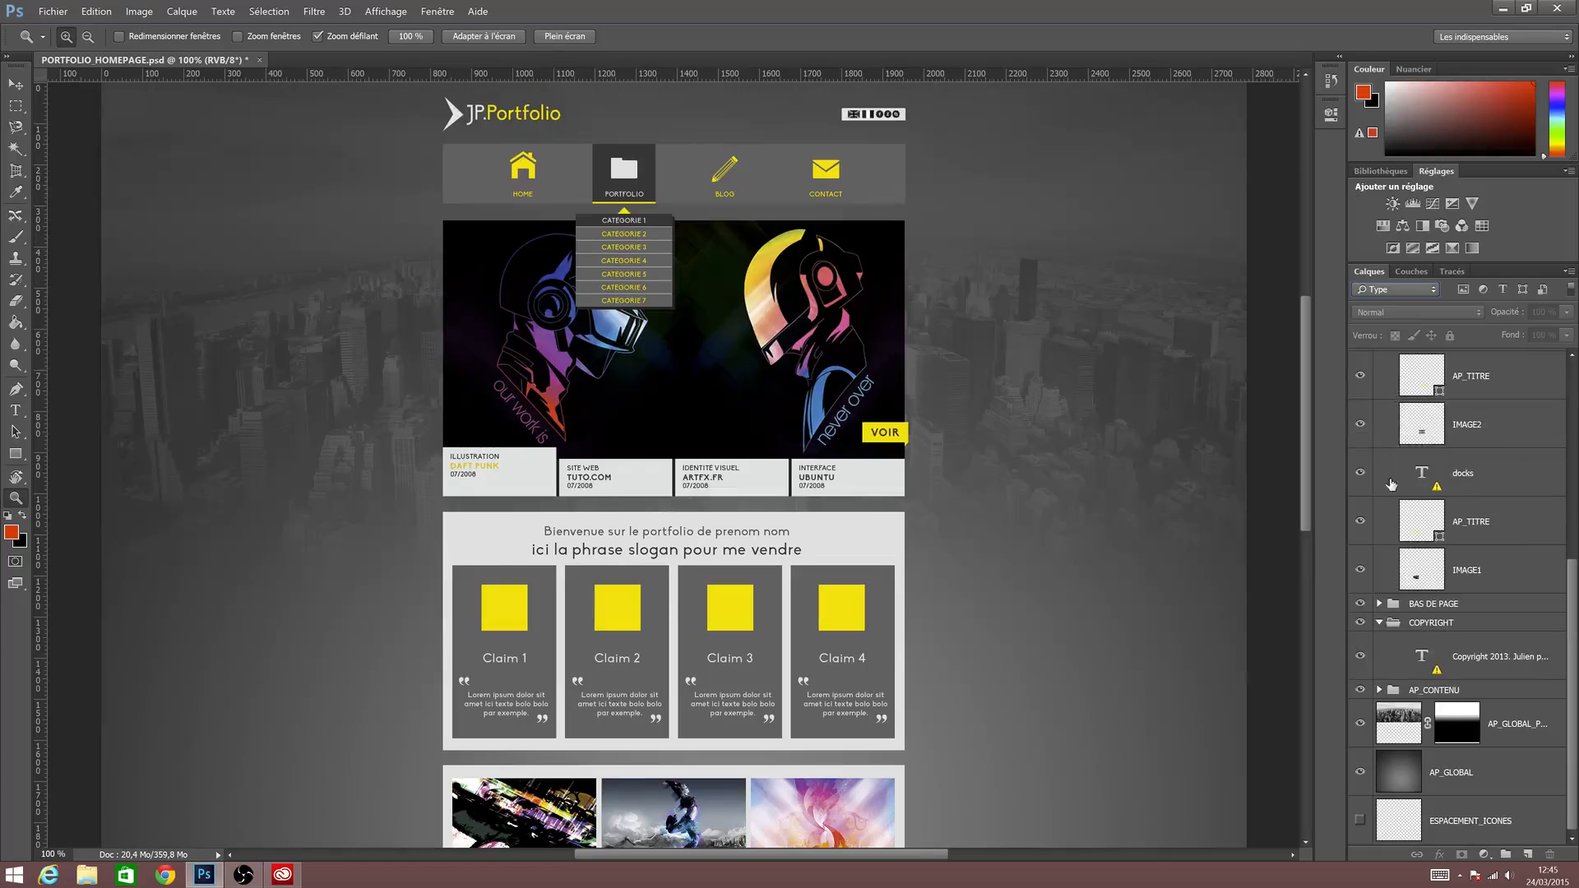
{"action": "left_click", "coordinate": [1380, 625]}
{"action": "left_click_drag", "start_coordinate": [1569, 588], "coordinate": [1569, 395]}
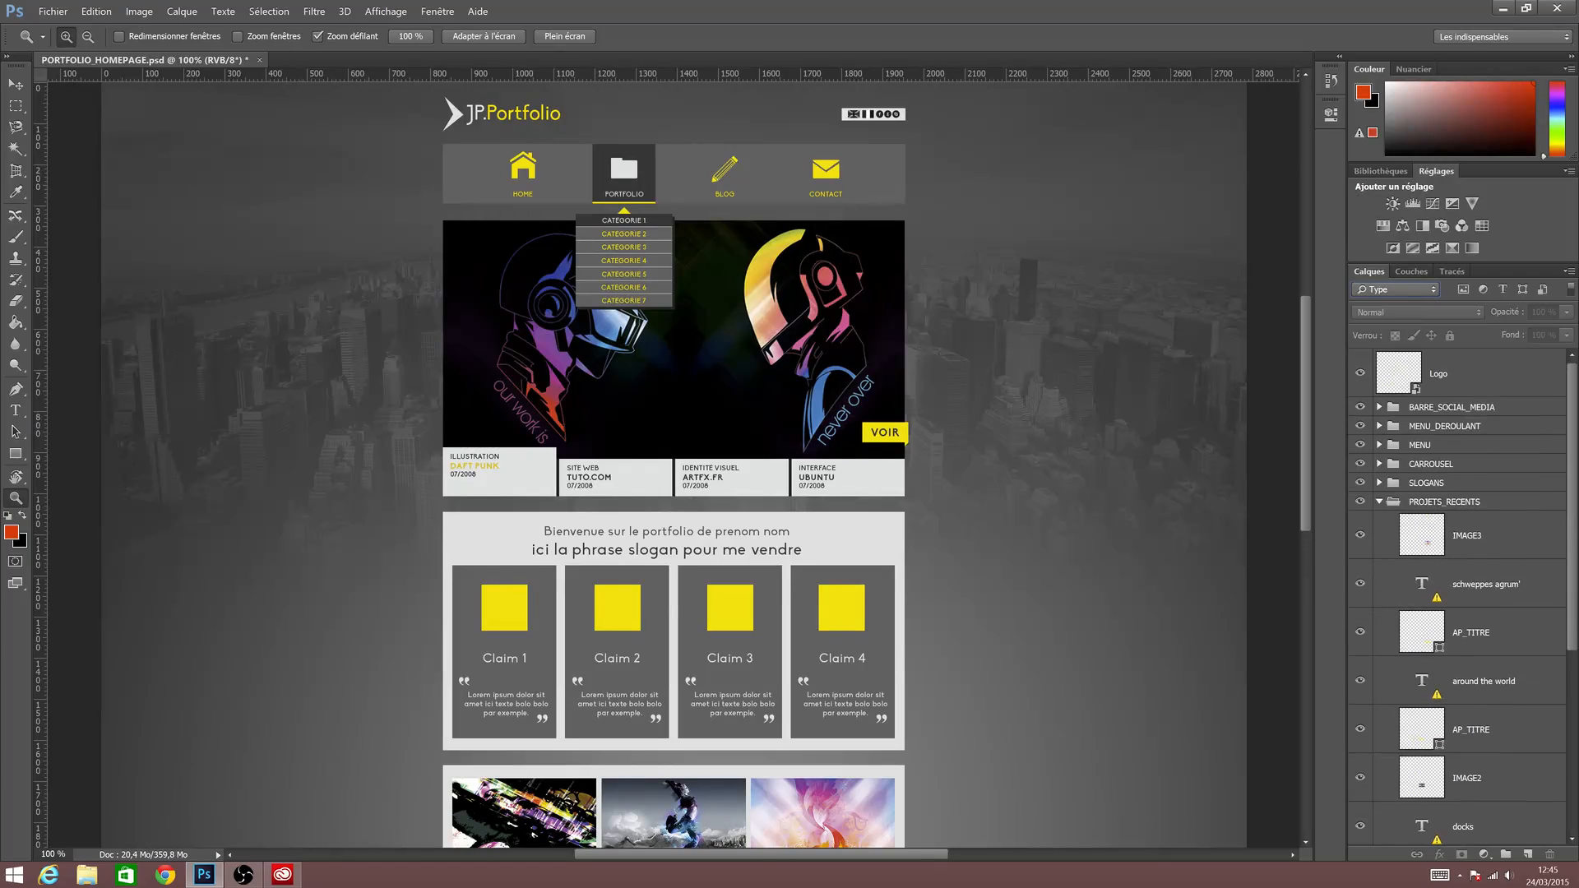
{"action": "left_click", "coordinate": [1379, 502]}
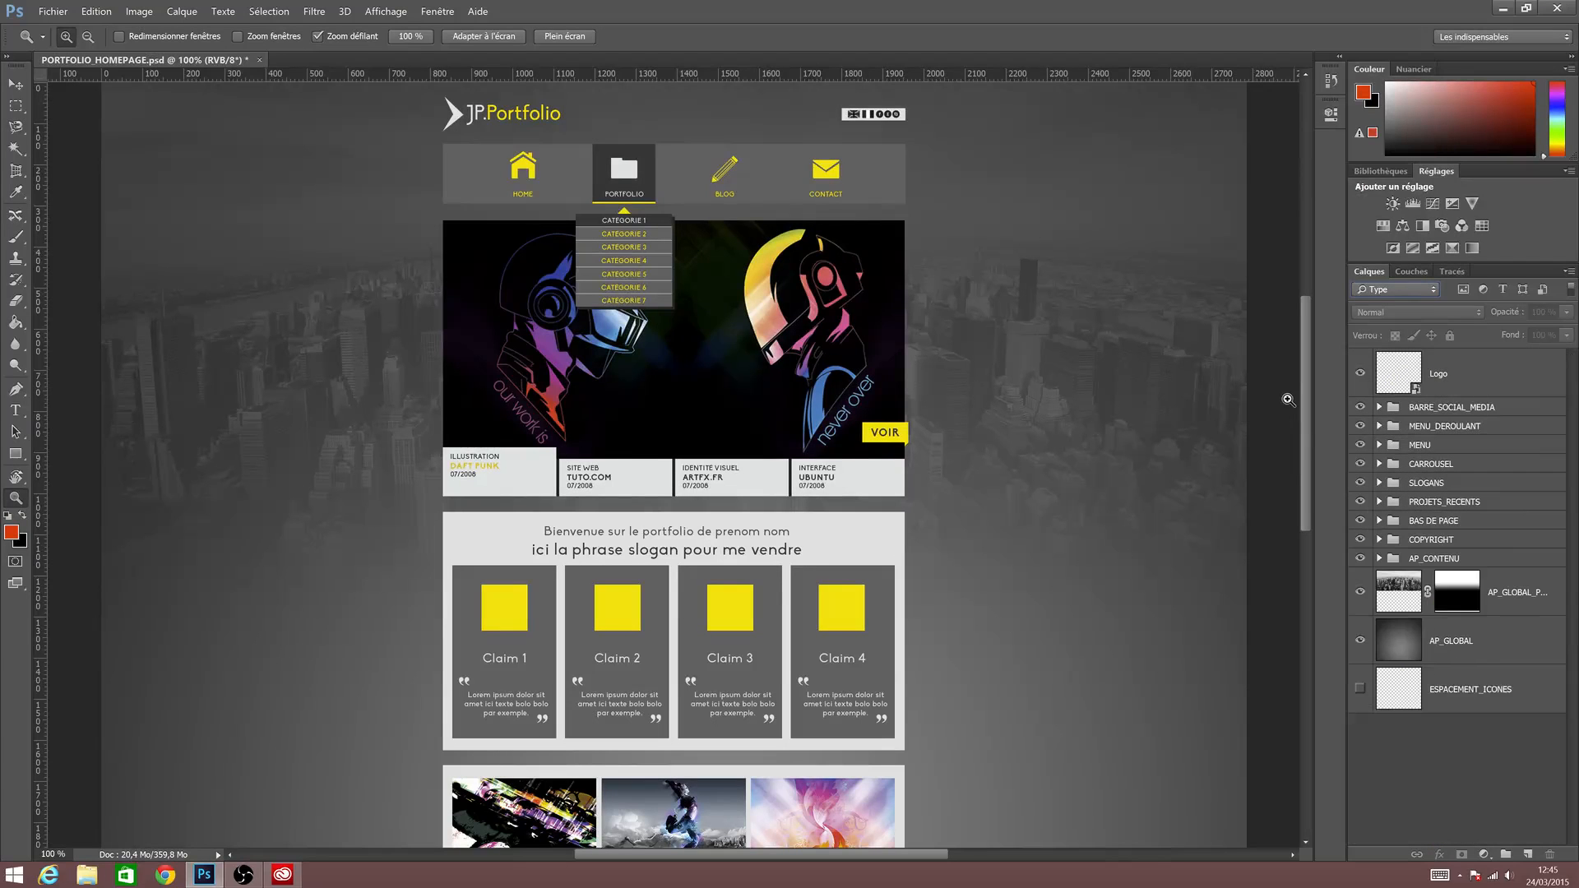